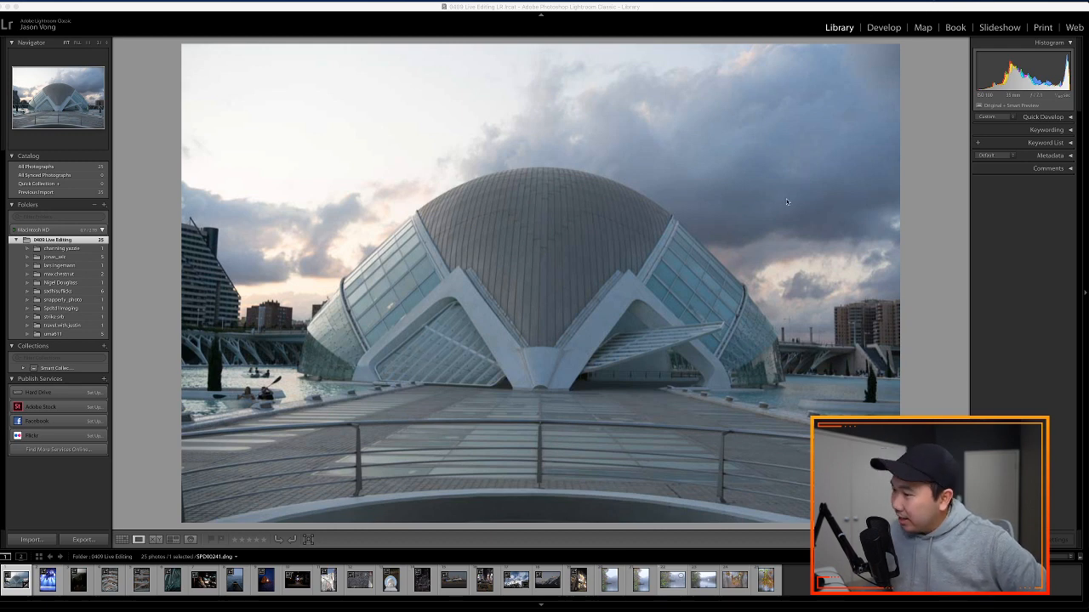
- Show all photos of the 0409 Live Editing folder as a grid and enlarge the thumbnails
left_click(123, 539)
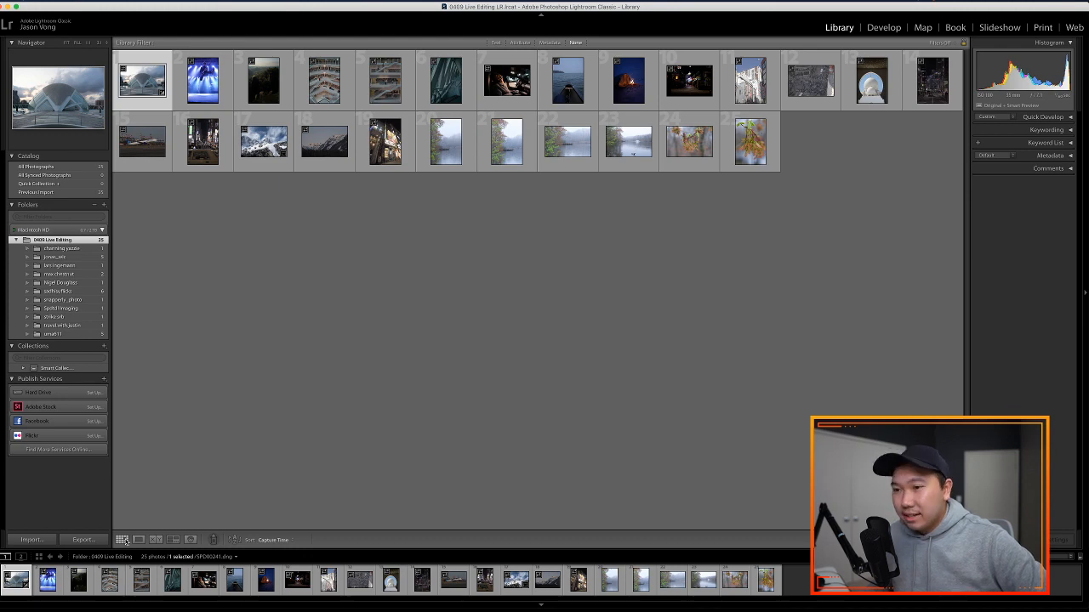
key("equal")
key("equal")
key("equal")
key("equal")
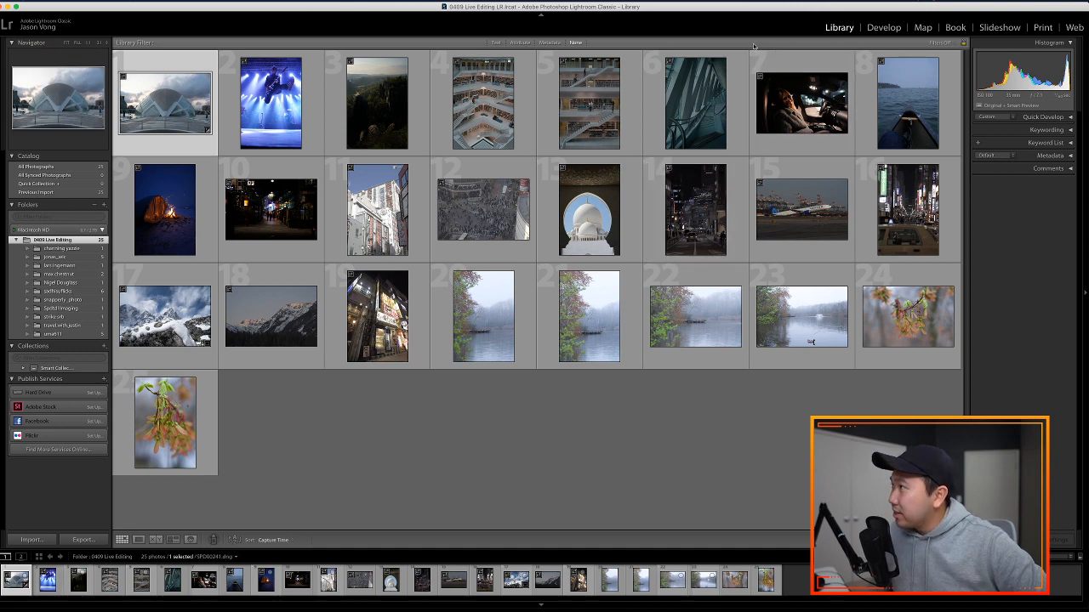
left_click(885, 27)
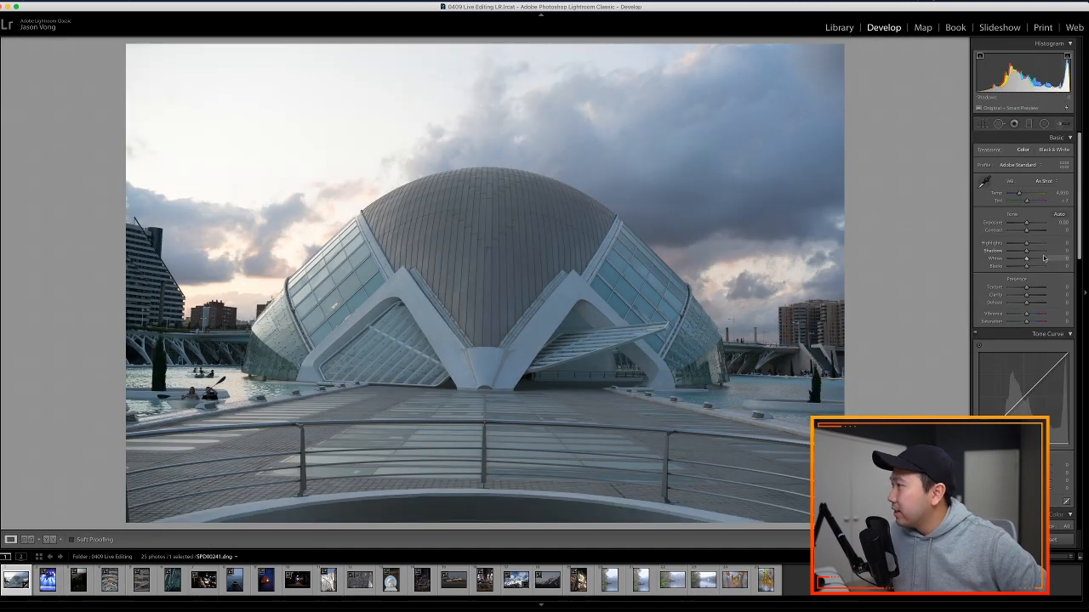
mouse_move(1027, 226)
left_mouse_down()
mouse_move(1039, 225)
mouse_move(1024, 225)
mouse_move(1028, 245)
left_mouse_up()
double_click(1026, 224)
double_click(1022, 231)
double_click(1027, 243)
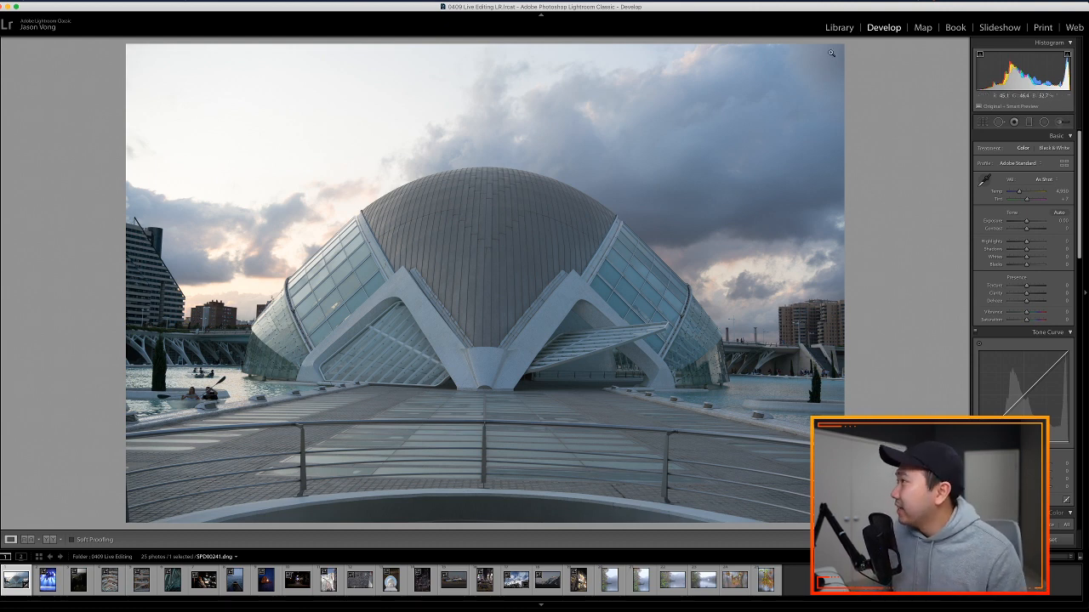
left_click(845, 30)
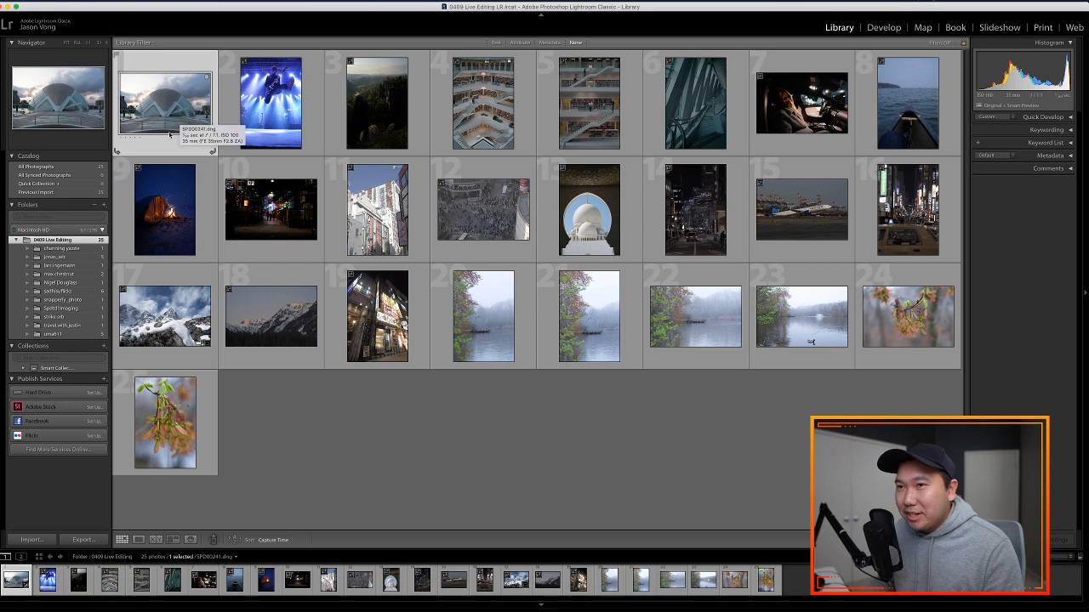
- Preview the first four subfolders of 0409 Live Editing one after another, viewing the concert photo at full size
left_click(69, 248)
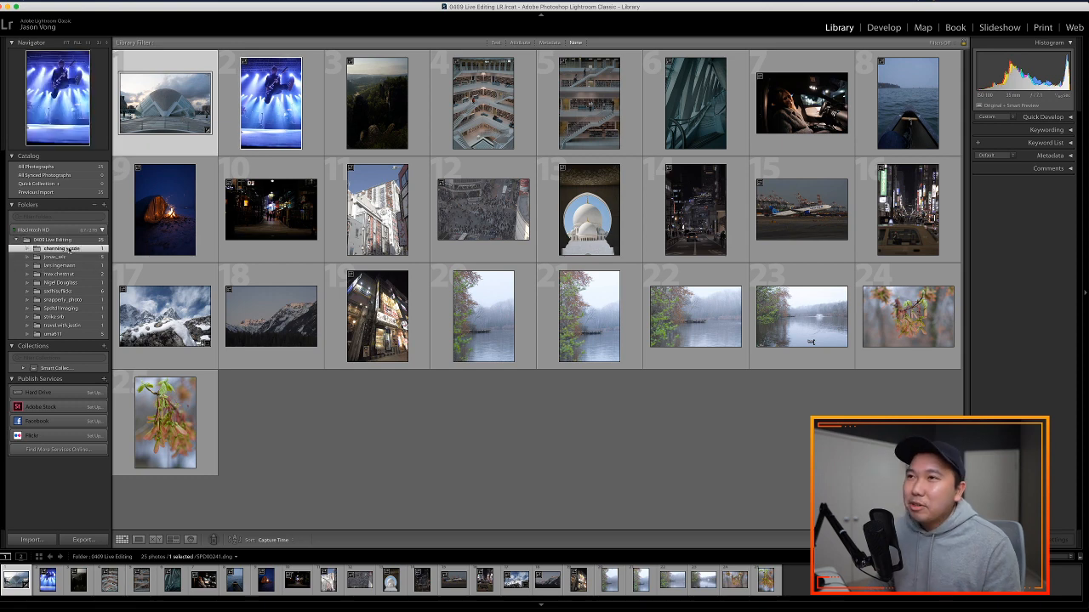
double_click(188, 111)
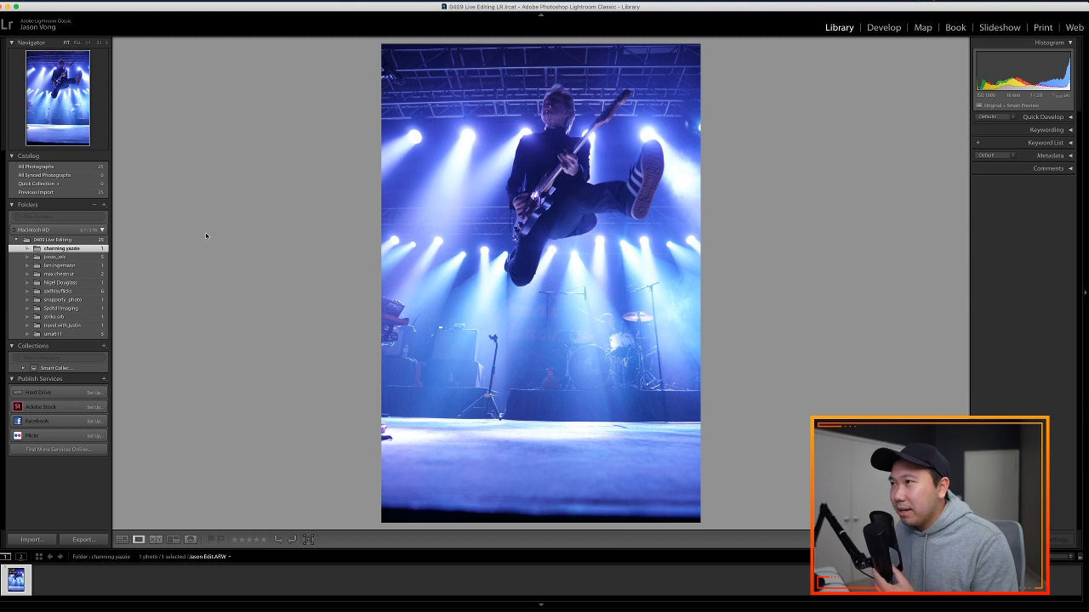
left_click(79, 257)
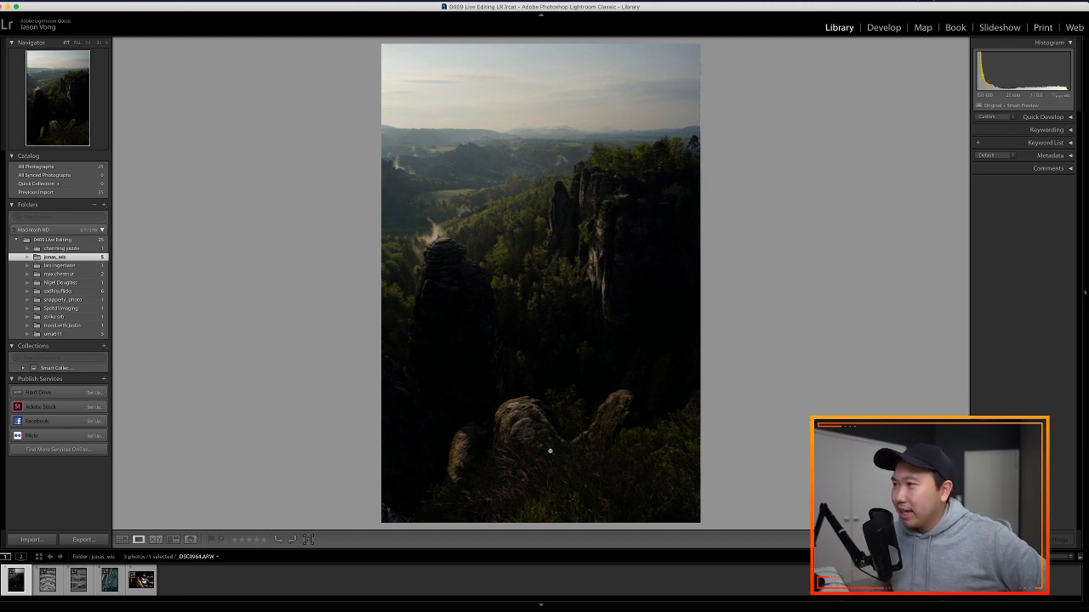
left_click(73, 266)
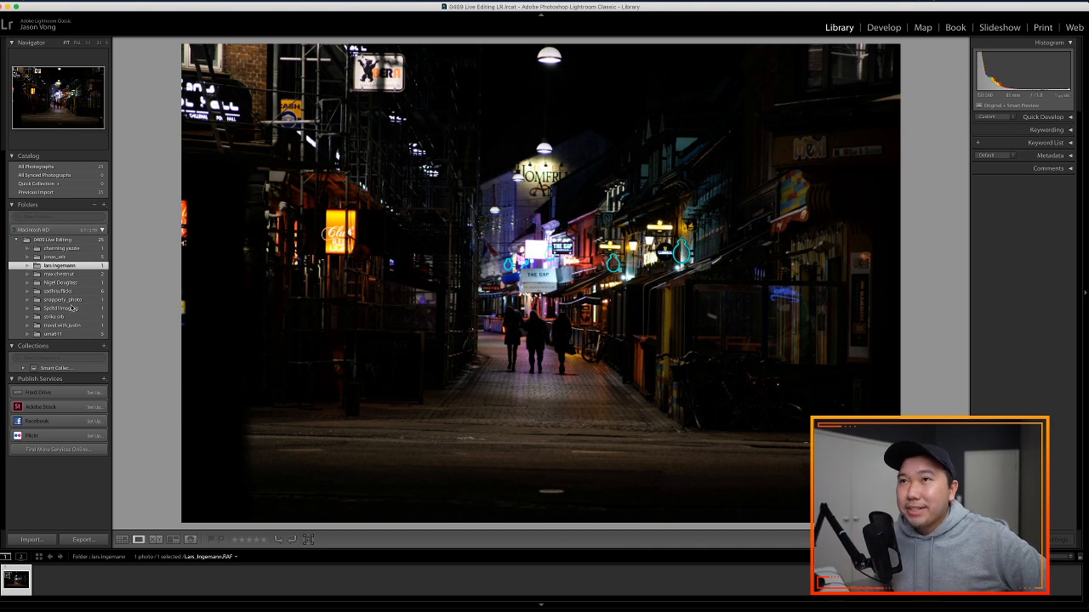
left_click(72, 276)
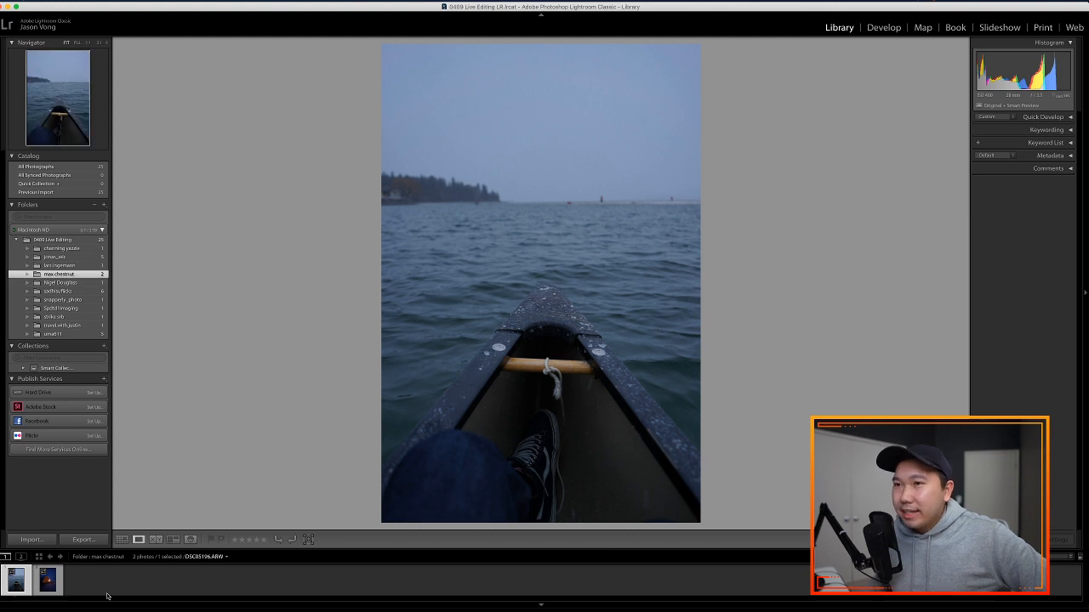
- Return to the second subfolder and look through its valley, library, staircase and car portrait photos
left_click(67, 258)
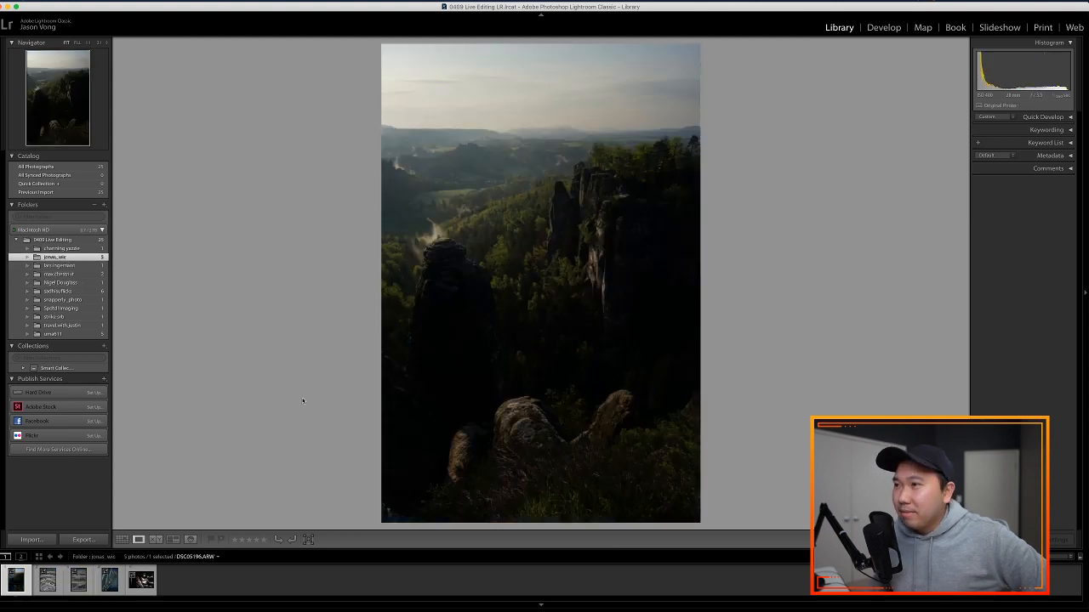
left_click(47, 580)
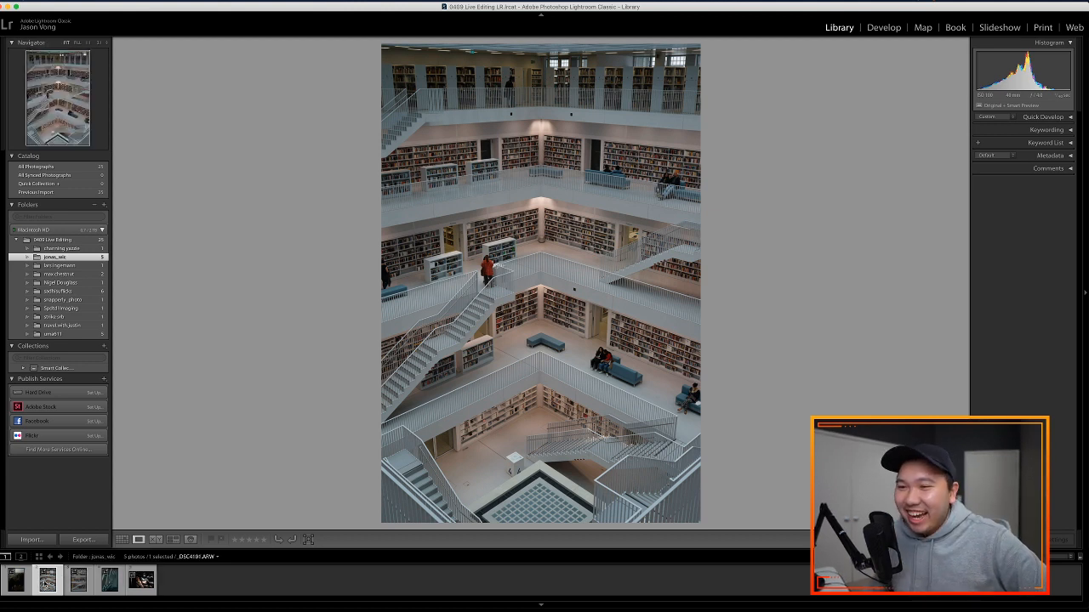
left_click(85, 586)
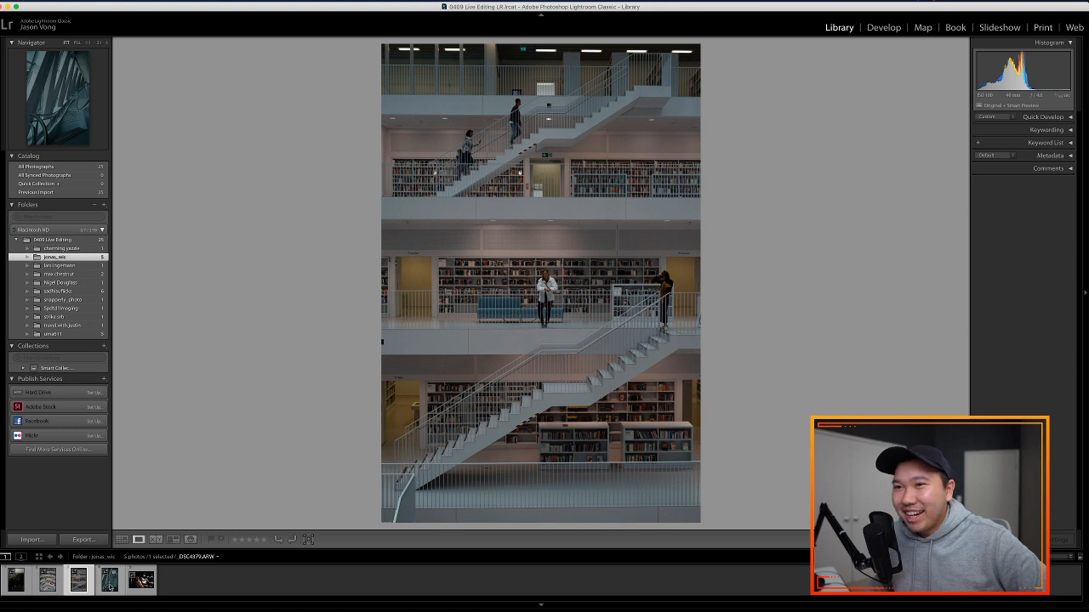
left_click(111, 586)
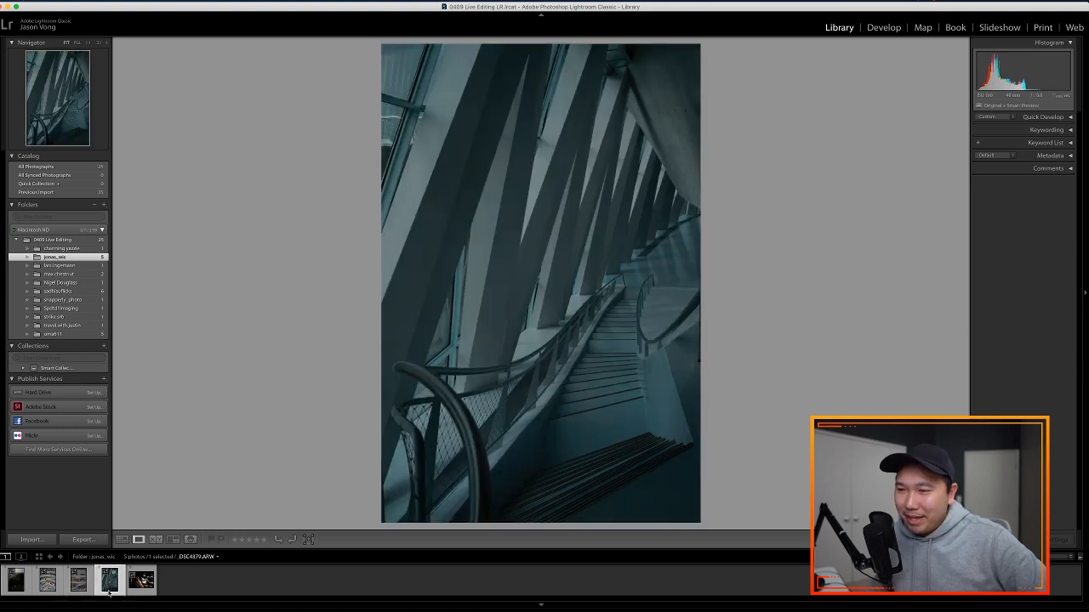
left_click(151, 587)
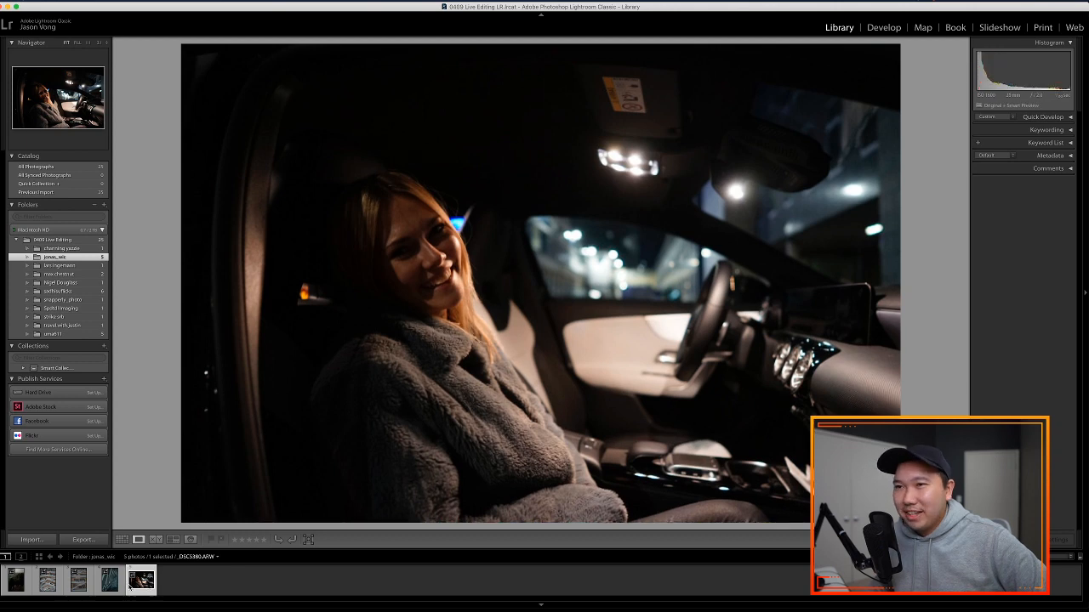
left_click(109, 587)
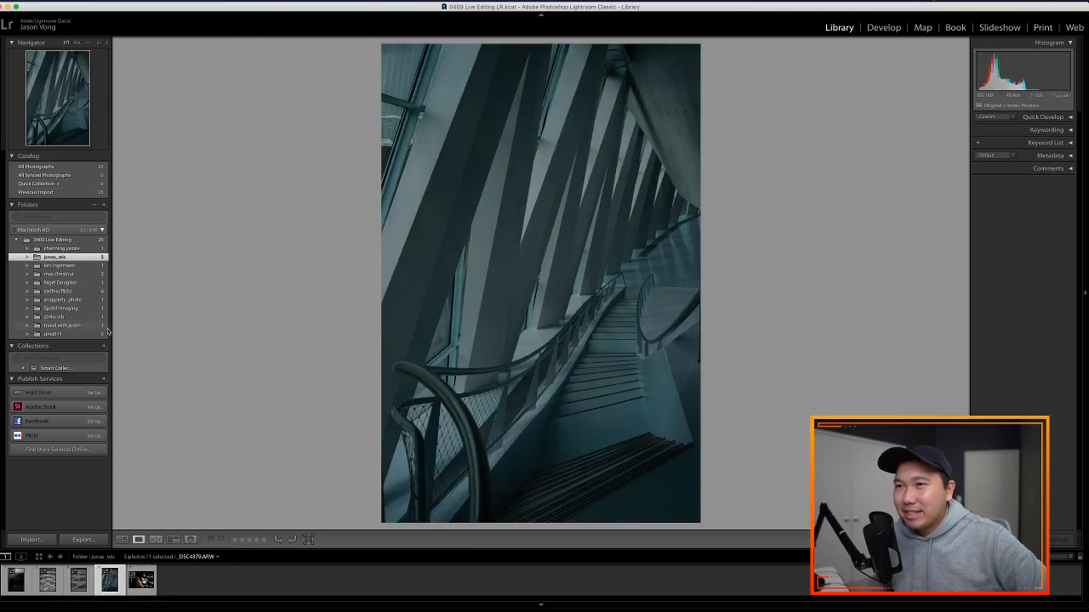
- View the night street photo in the third subfolder, and the canoe and campfire photos in the fourth
left_click(85, 268)
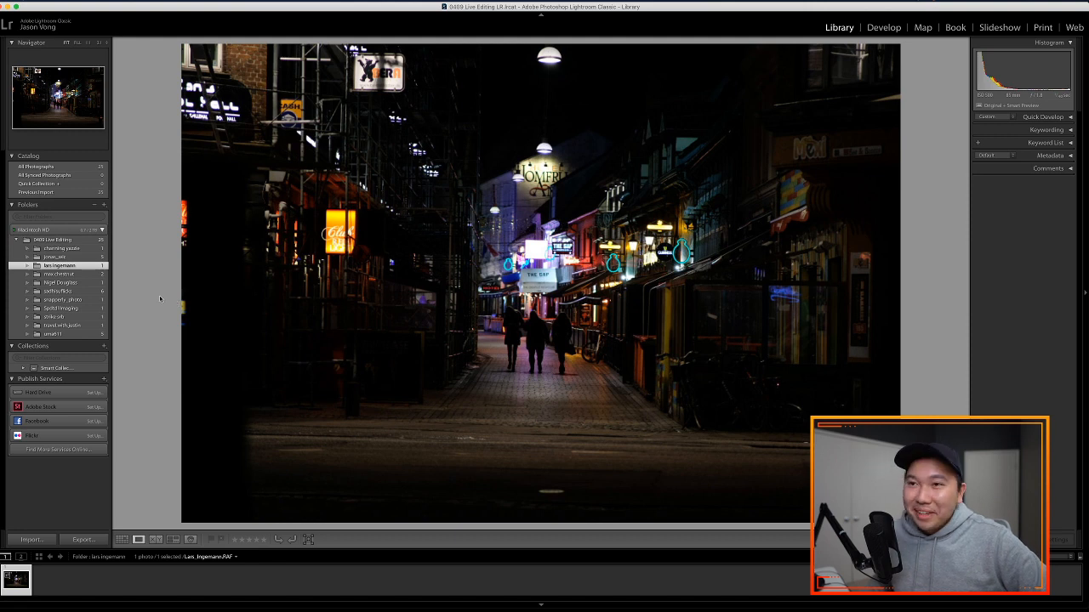
left_click(59, 274)
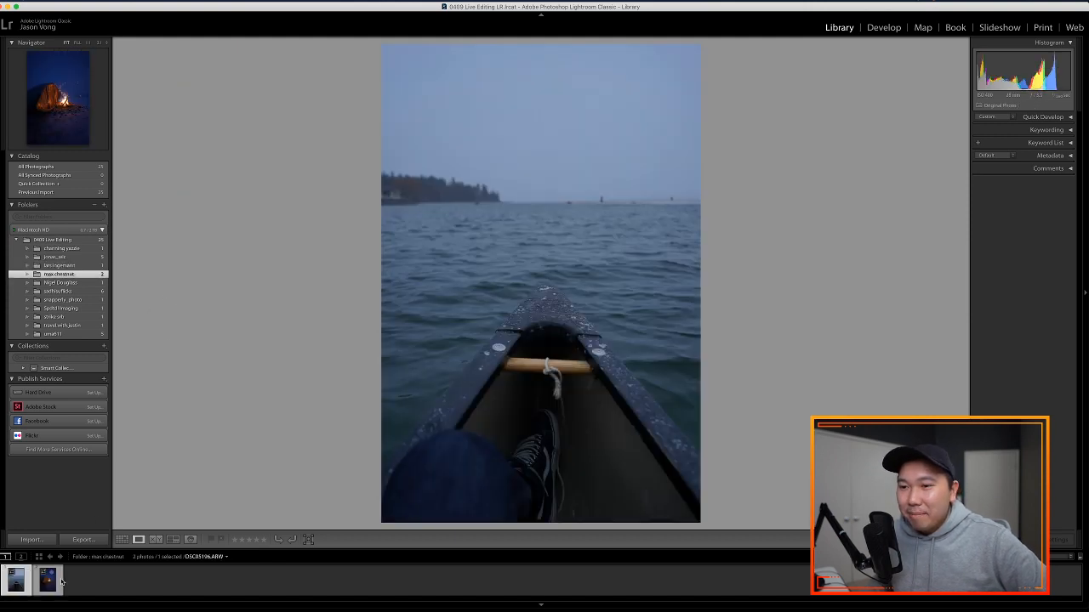
left_click(51, 583)
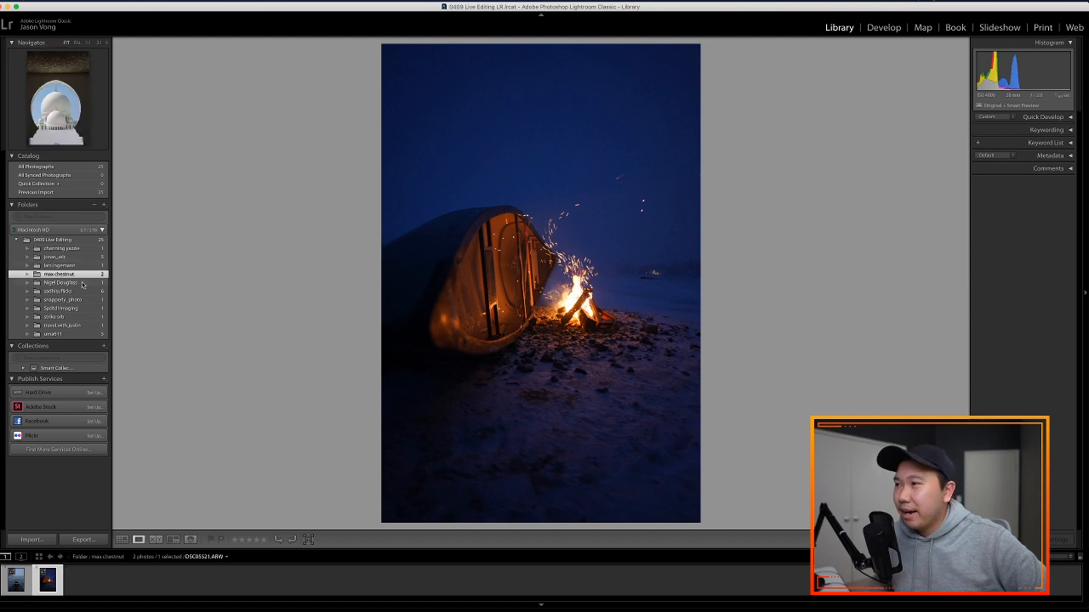
- View the white mosque photo in the fifth subfolder and look through the foggy lake photos in the sixth
left_click(60, 283)
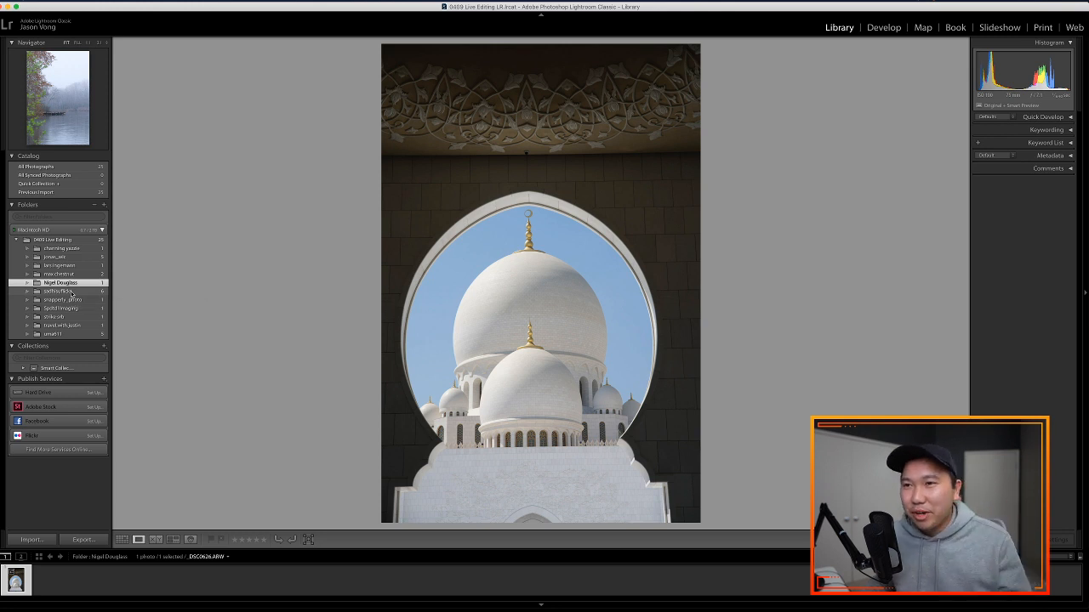
left_click(71, 292)
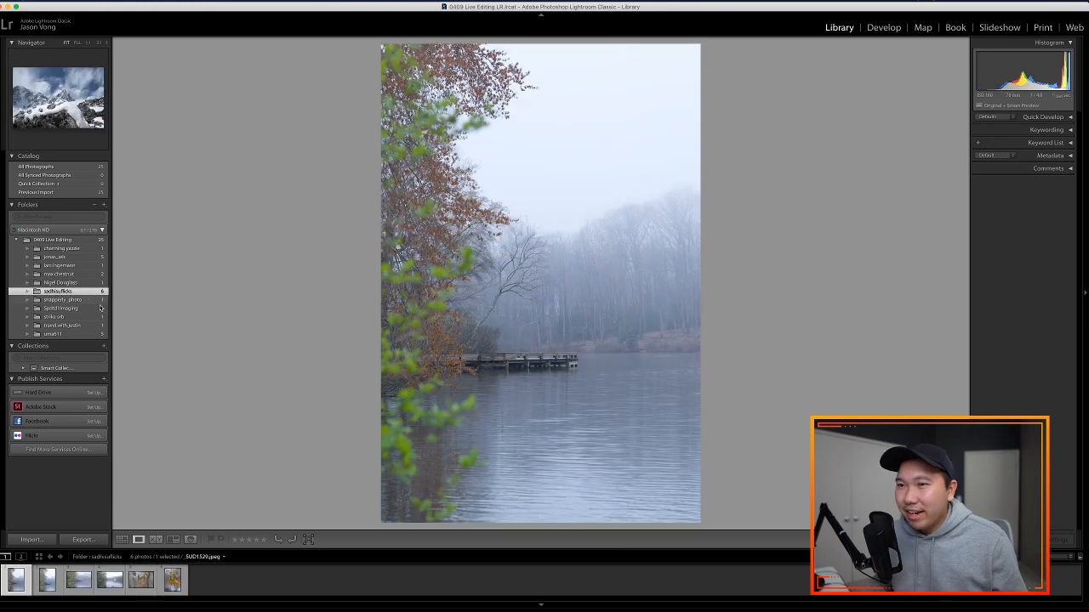
left_click(48, 581)
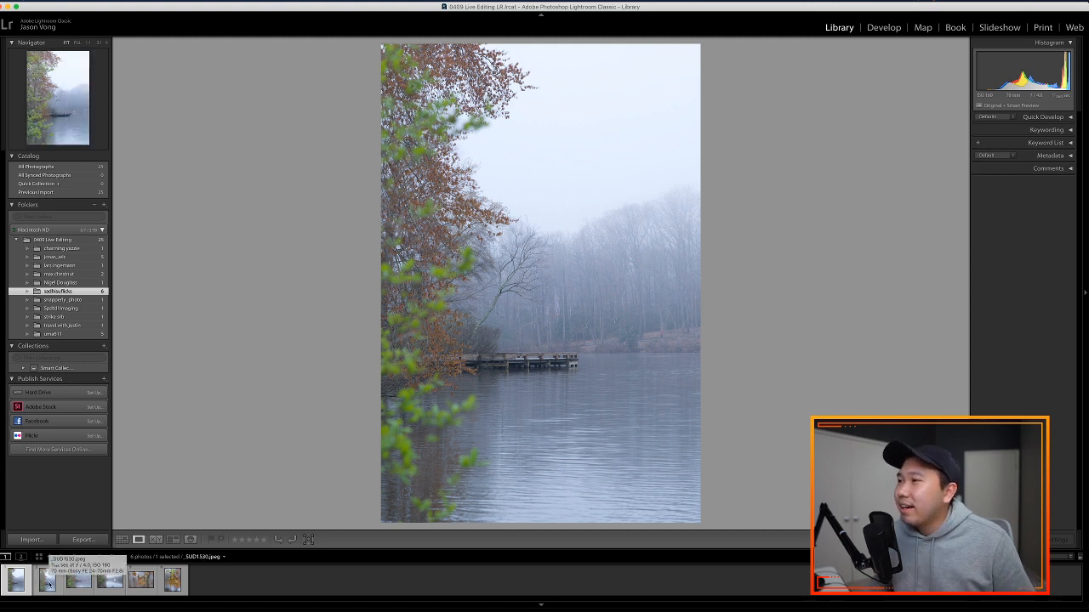
left_click(80, 582)
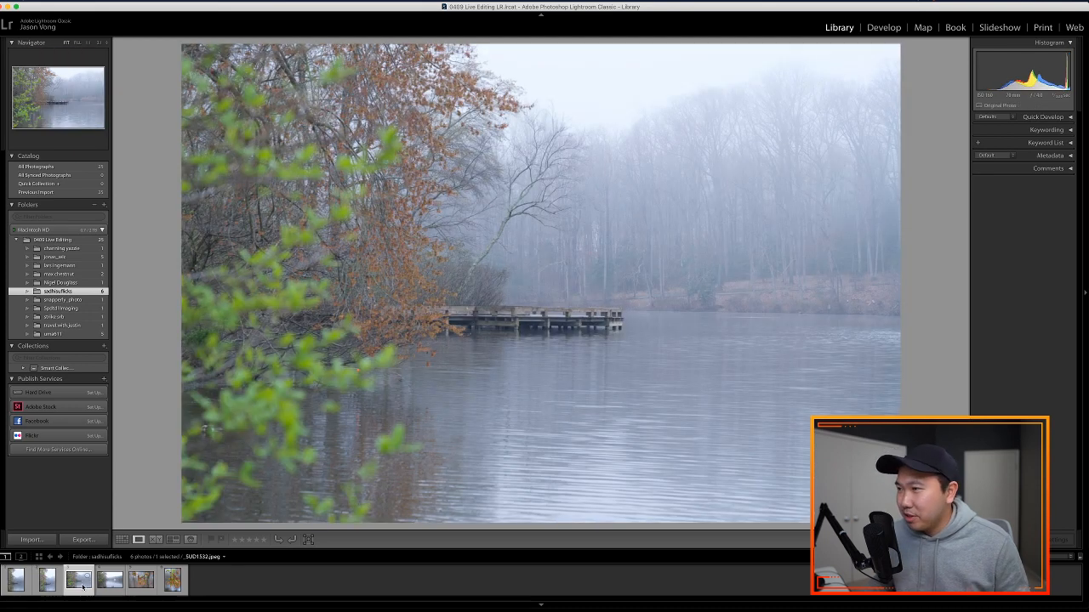
left_click(109, 582)
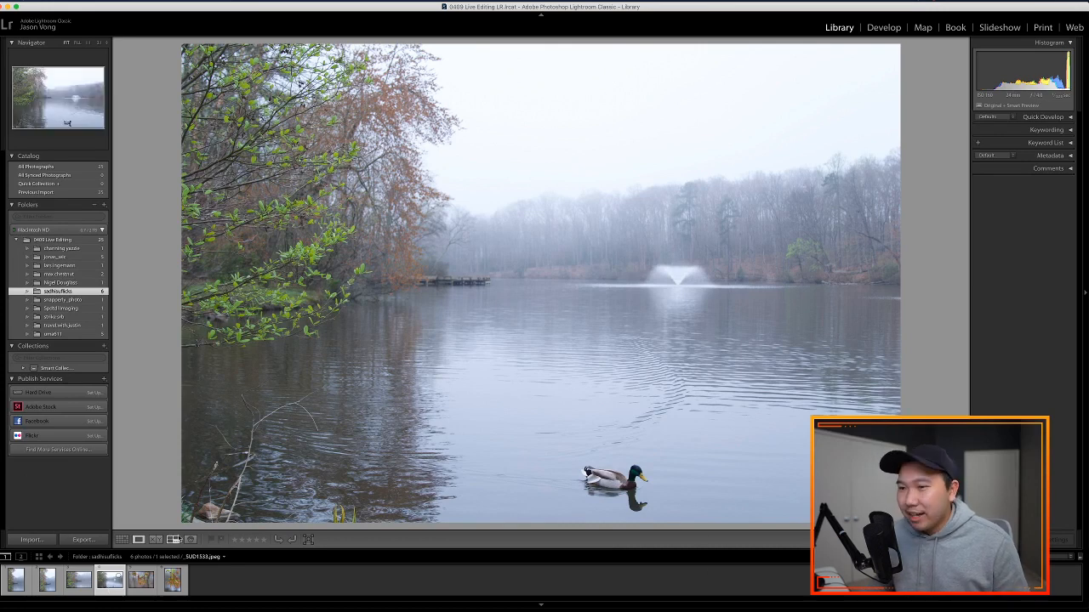
- View the single photos in the next four subfolders: snowy peaks, domed building, airliner and mountain ridge
left_click(60, 302)
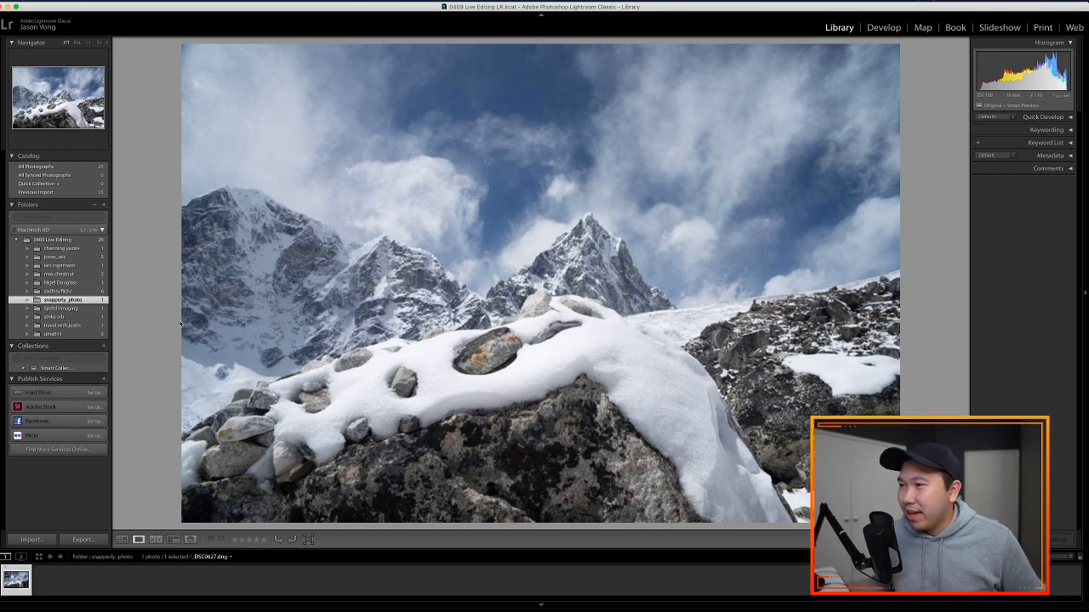
left_click(53, 309)
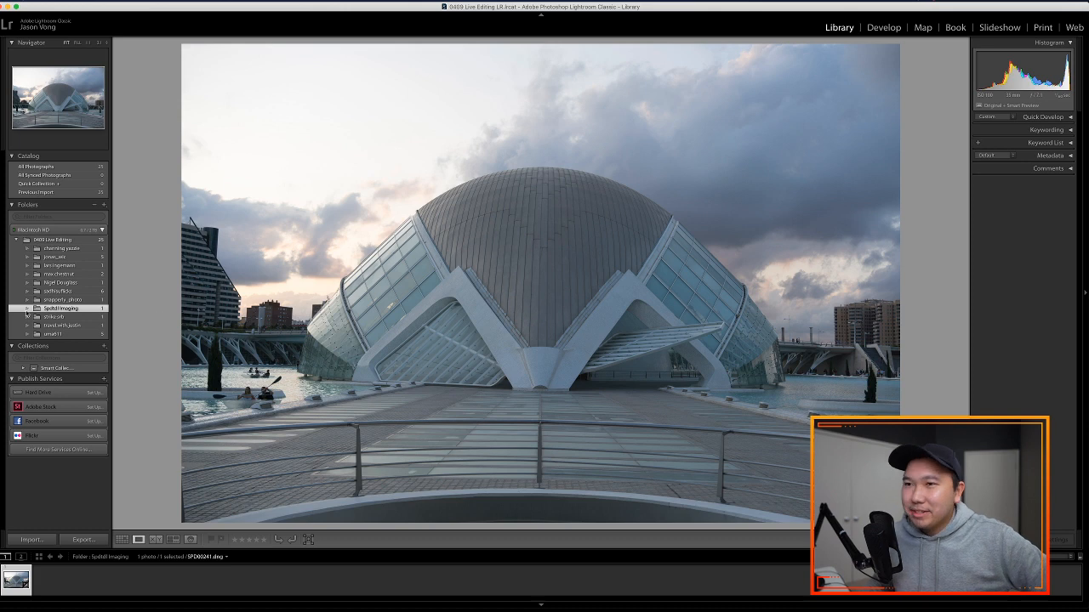
left_click(54, 317)
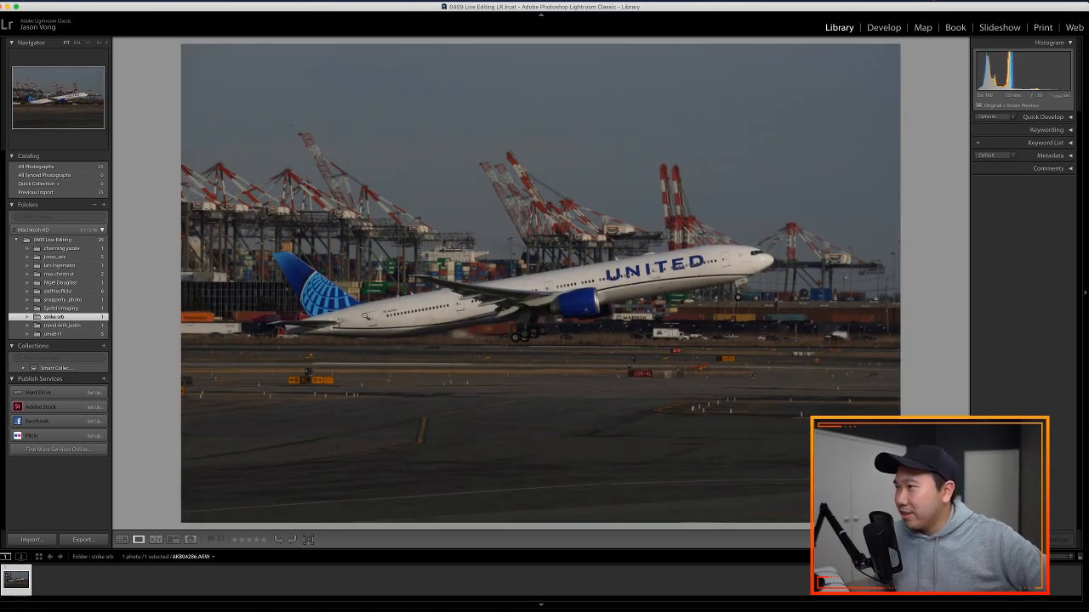
left_click(81, 326)
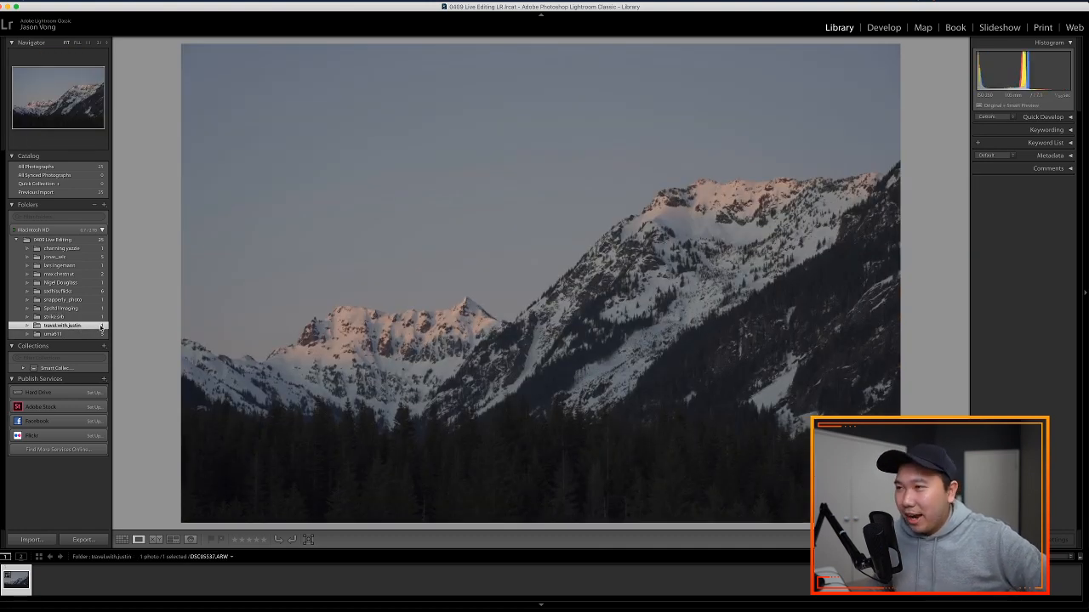
- Look through the five Japanese city photos in the last subfolder, ending on the daytime building facade
left_click(100, 336)
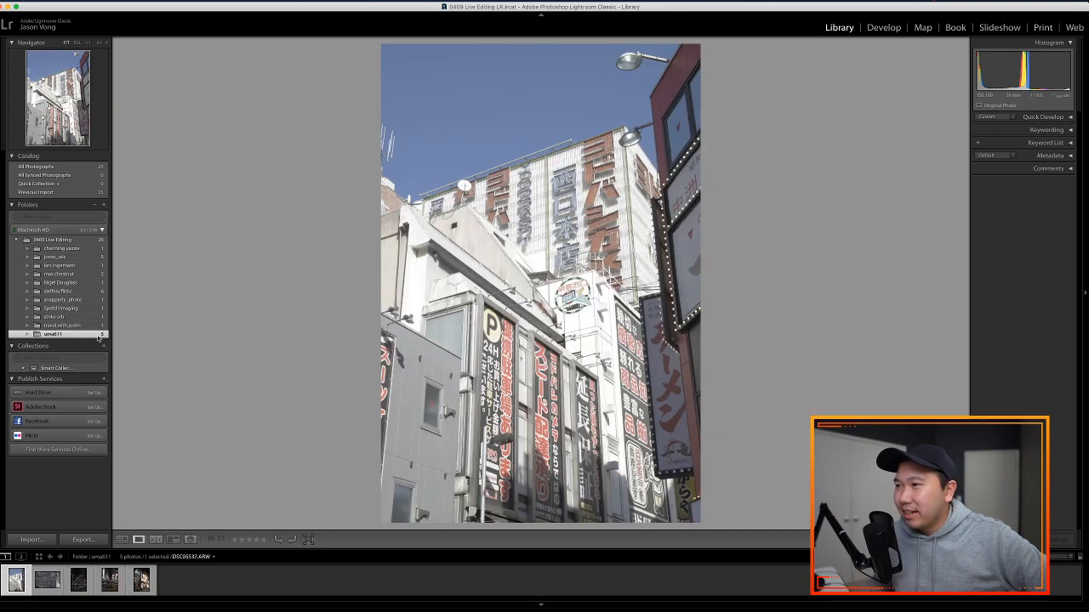
left_click(42, 587)
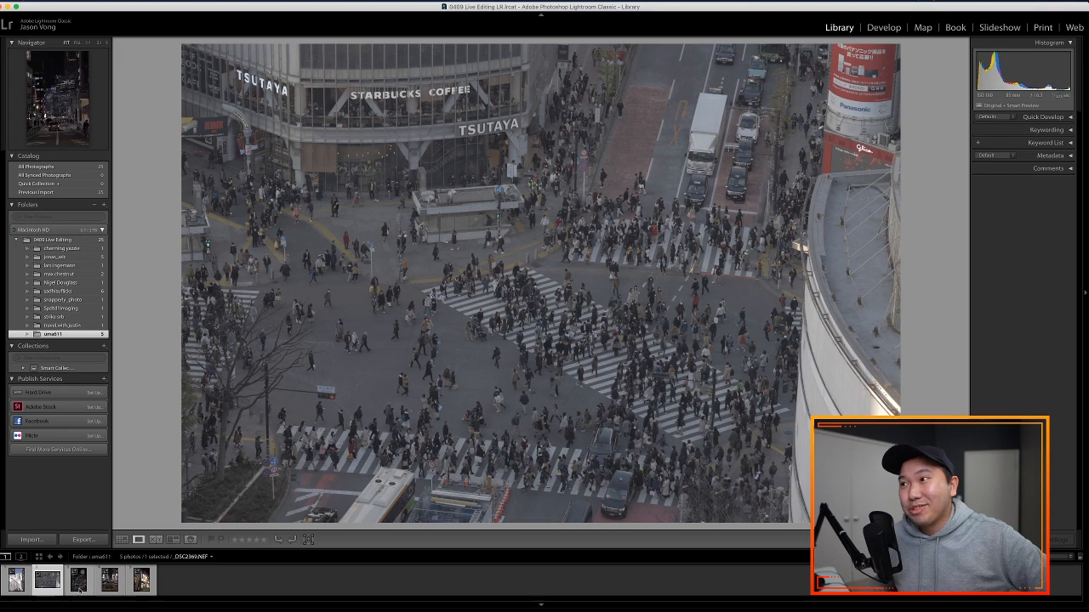
left_click(78, 583)
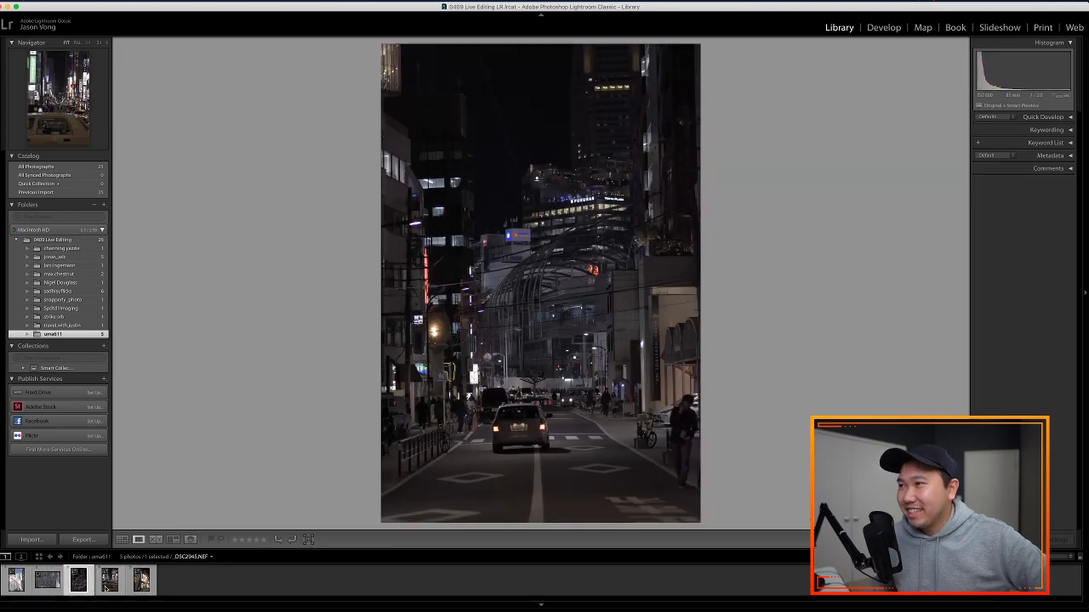
left_click(105, 587)
left_click(140, 583)
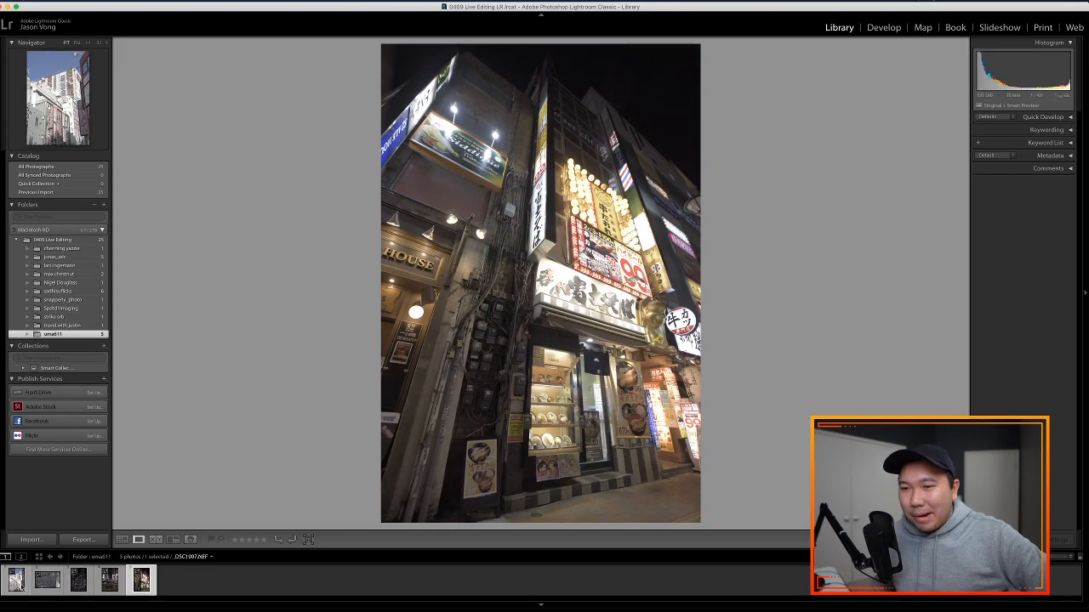
left_click(15, 583)
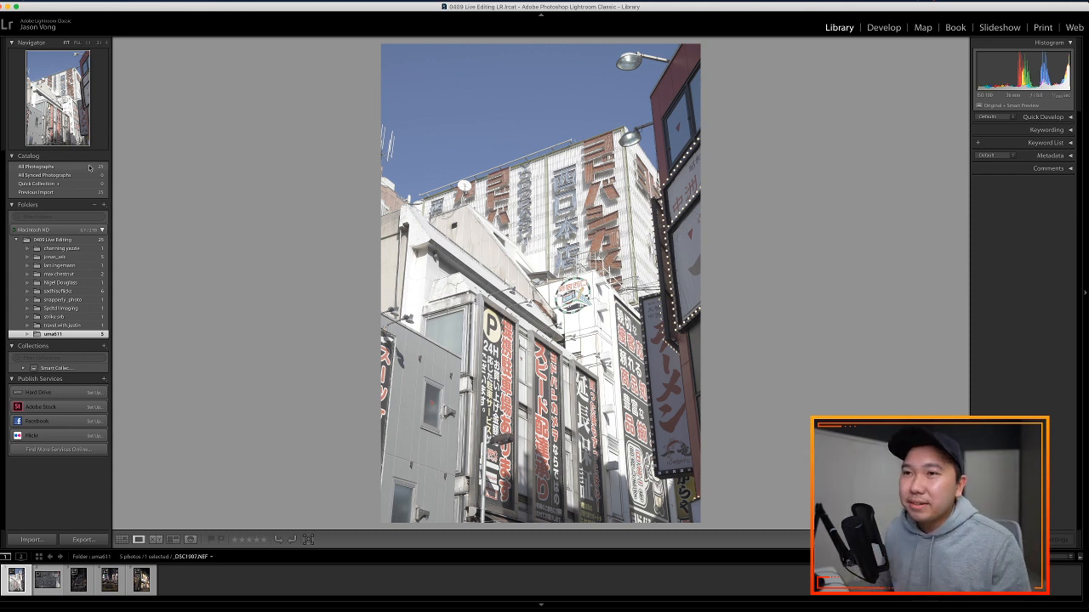
- Revisit the second, third and fourth subfolders with the valley, night street and canoe photos
left_click(65, 258)
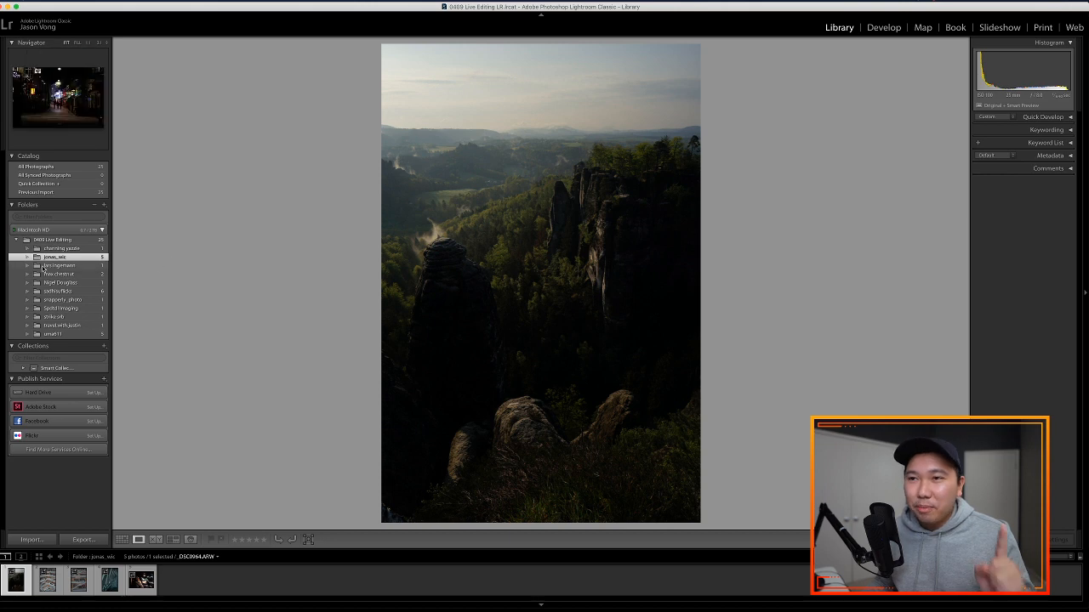
left_click(51, 266)
left_click(50, 275)
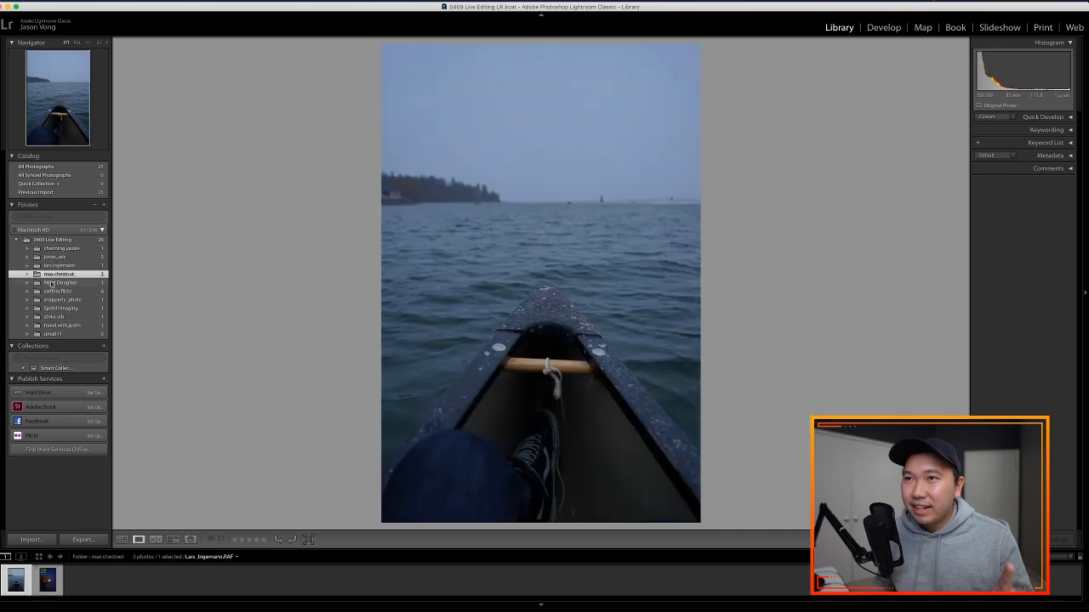
- Revisit the fifth through eighth subfolders, including the foggy lake photos, and view the mountain ridge photo in the tenth
left_click(53, 283)
left_click(56, 291)
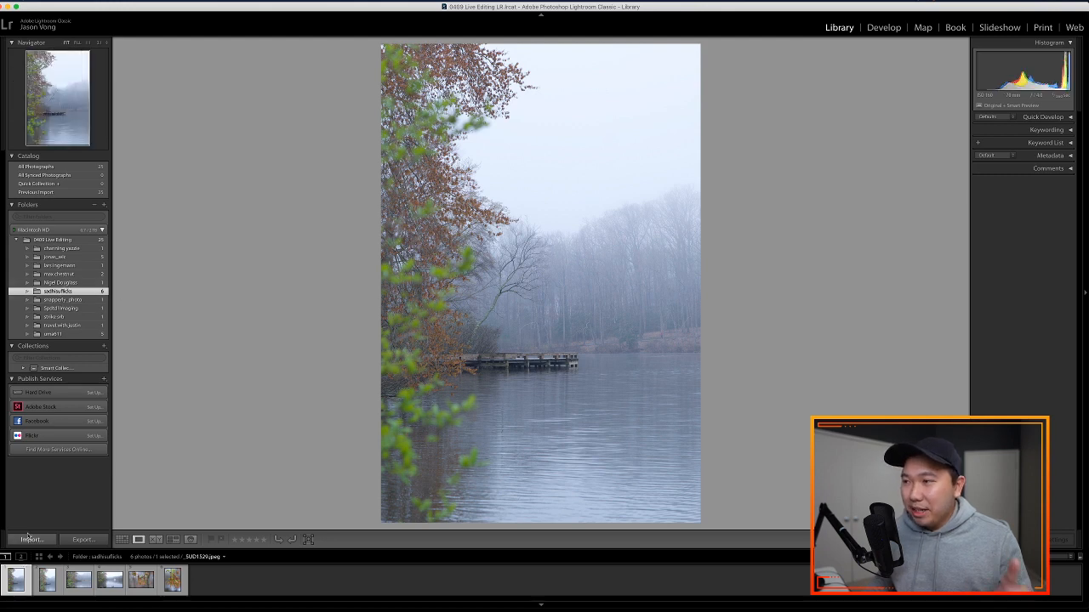
left_click(82, 585)
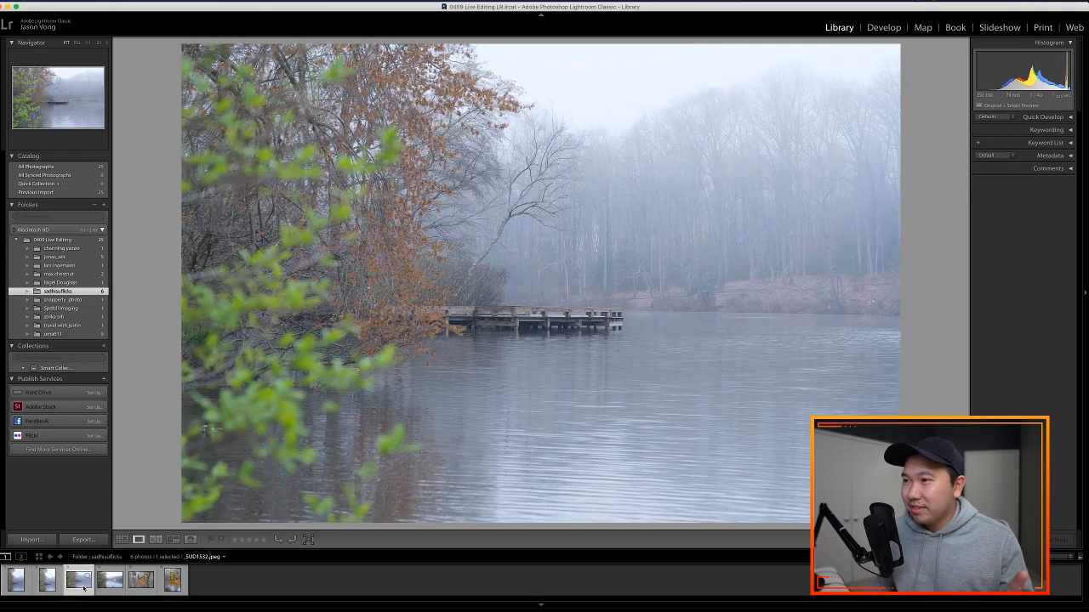
left_click(80, 301)
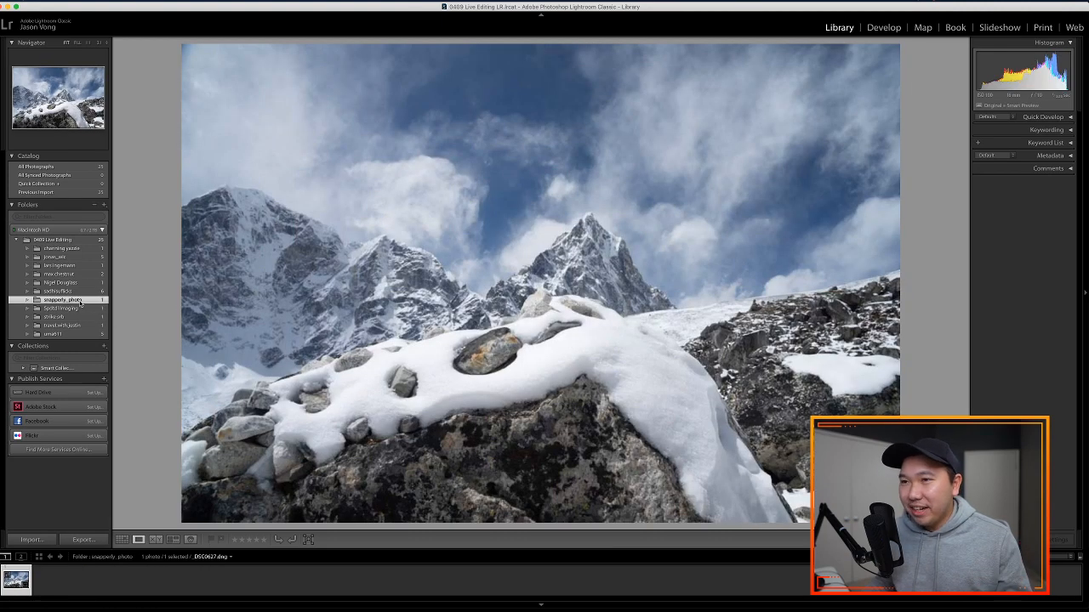
left_click(77, 308)
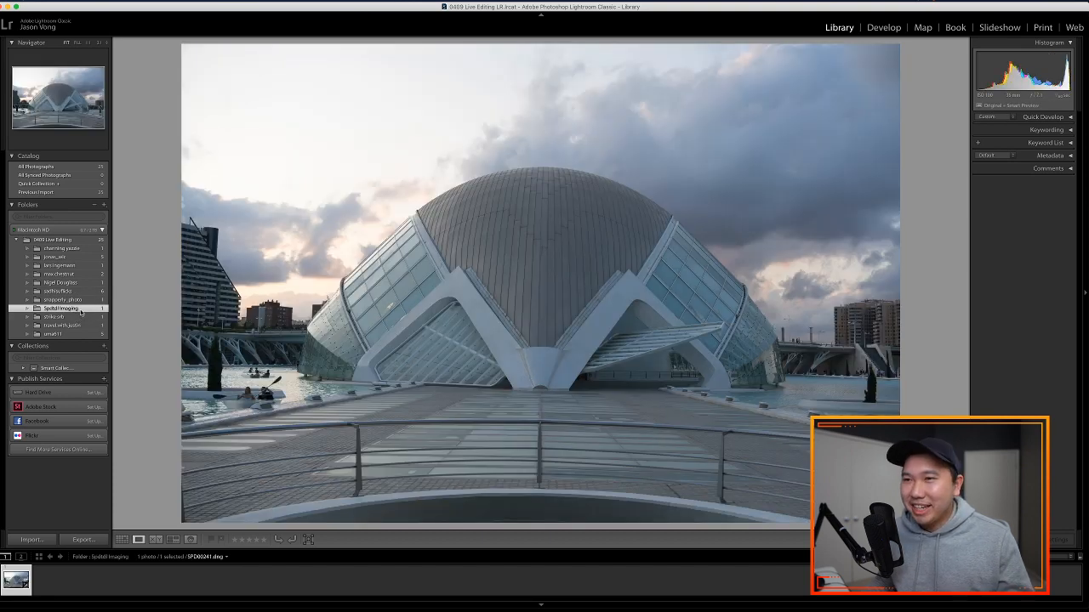
left_click(77, 326)
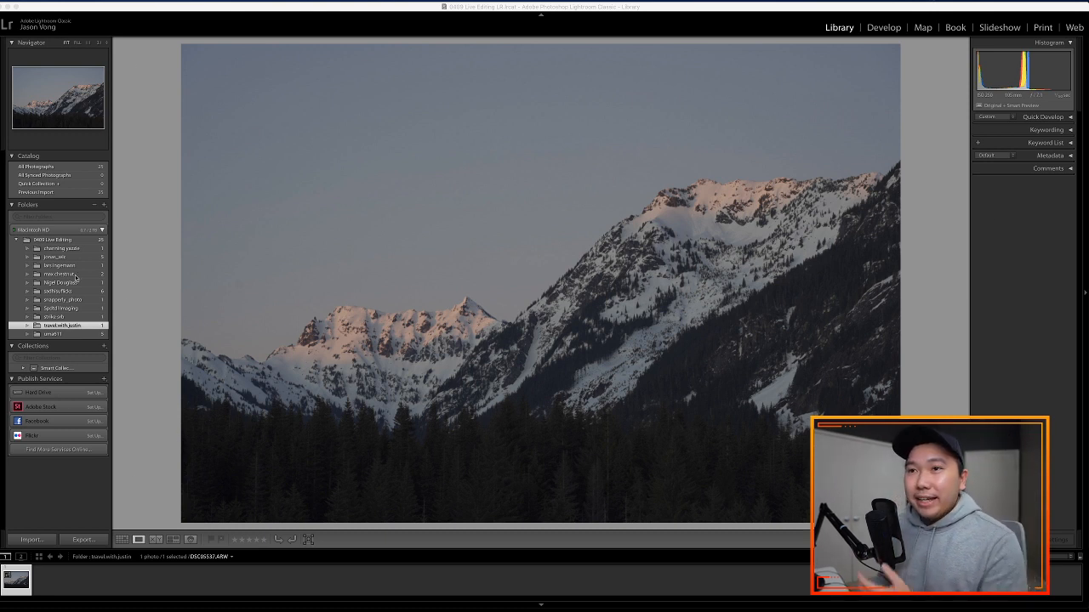
- Open the dark valley photo from the second subfolder for editing in the Develop module
left_click(61, 257)
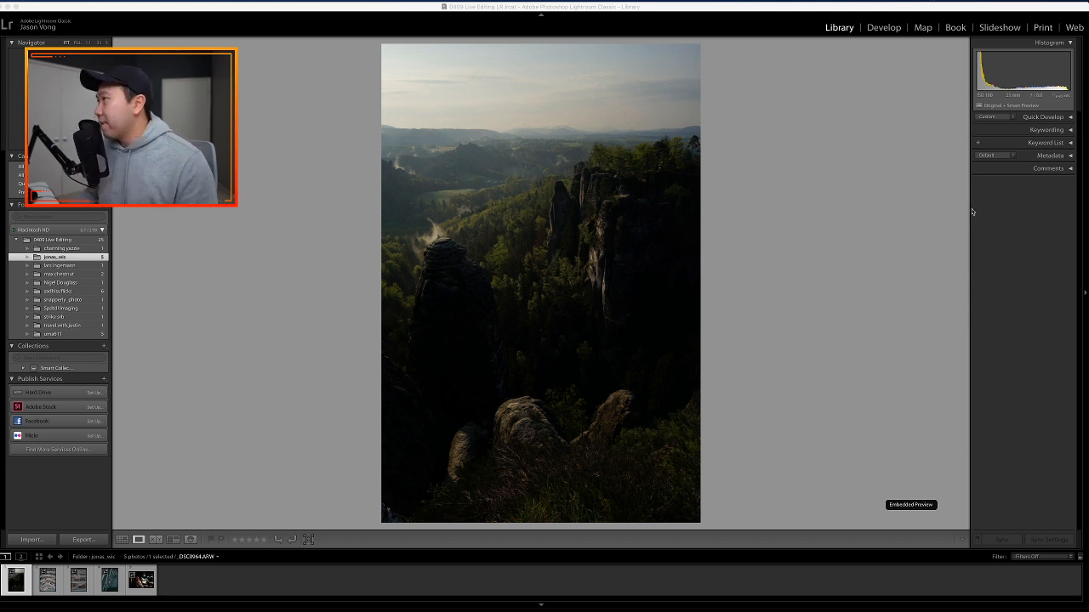
left_click(884, 36)
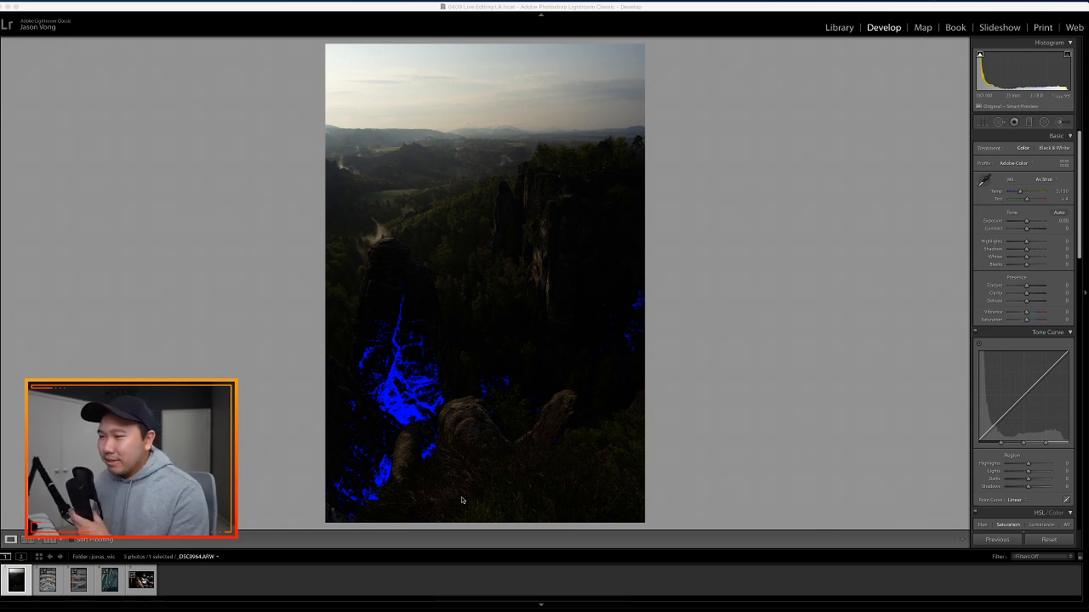
- Switch to Google Chrome, go to youtube.com and search for "landscape editing tutorial lightroom"
mouse_move(464, 609)
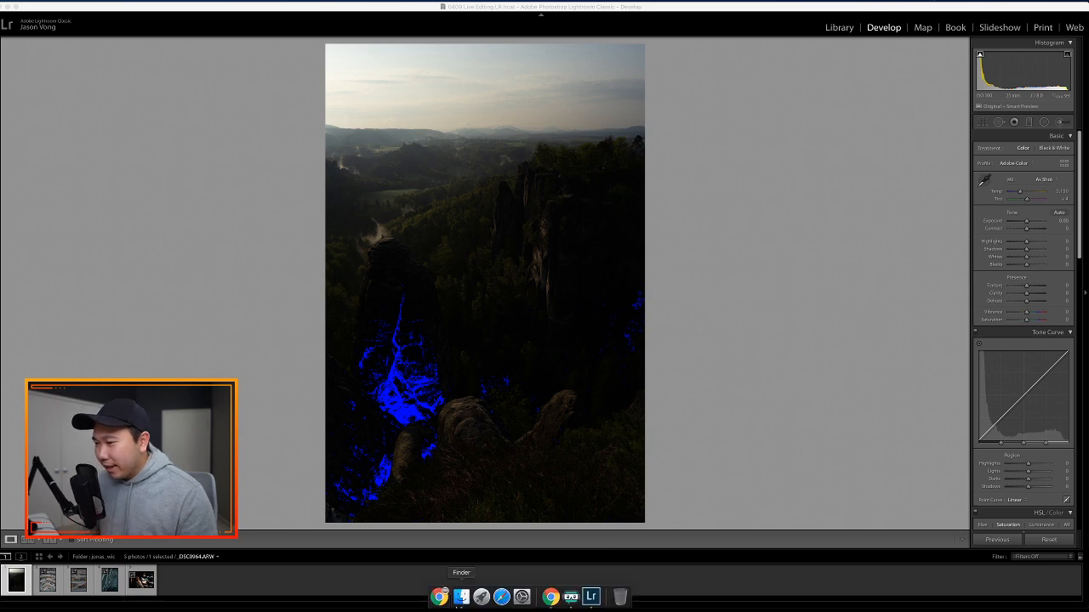
left_click(550, 595)
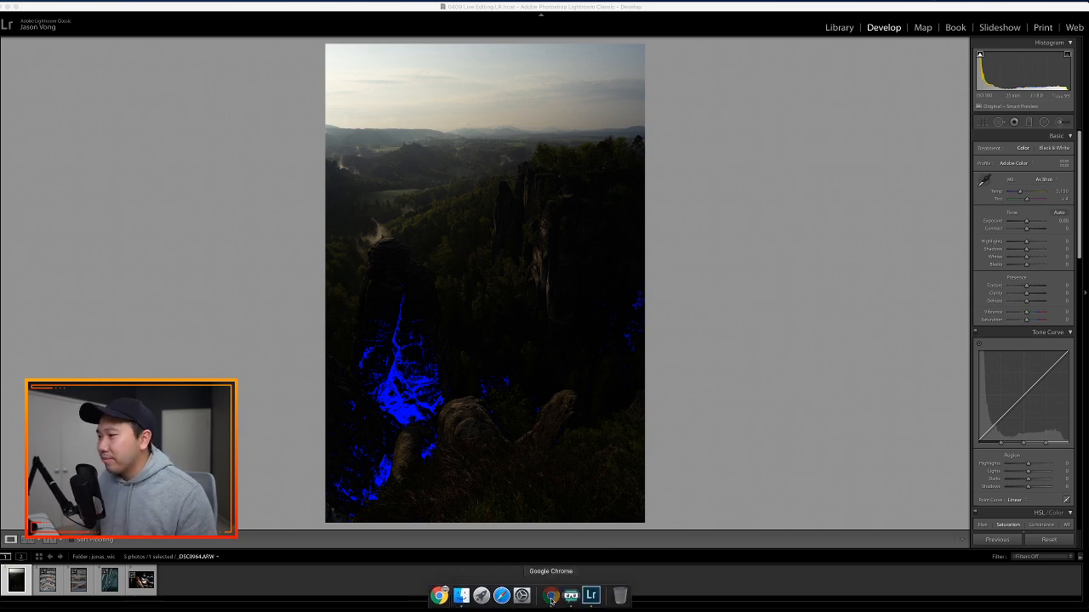
left_click(140, 12)
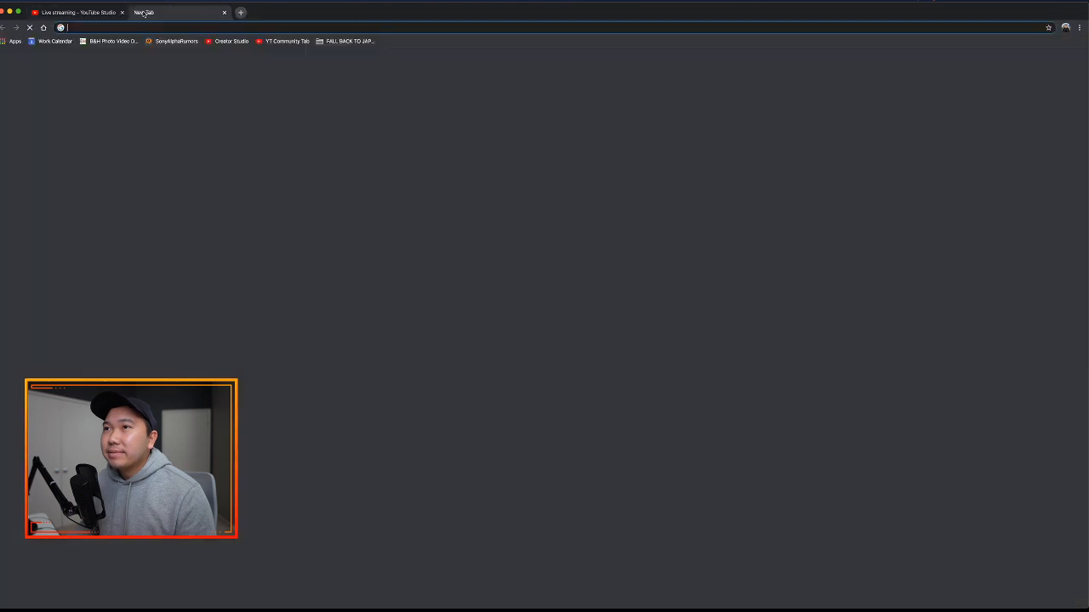
type("youtube.com")
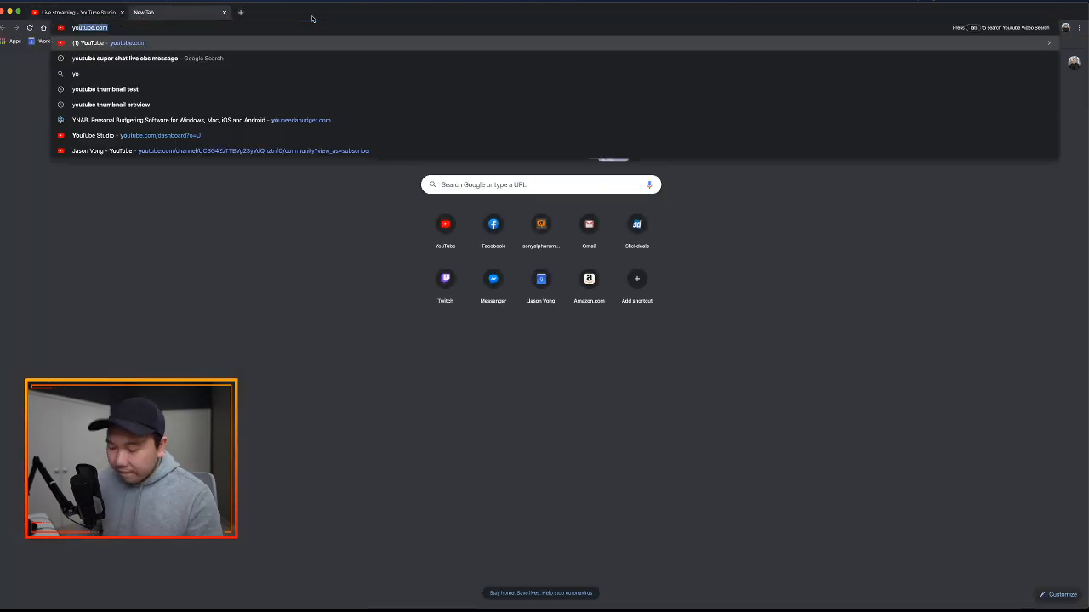
key("Return")
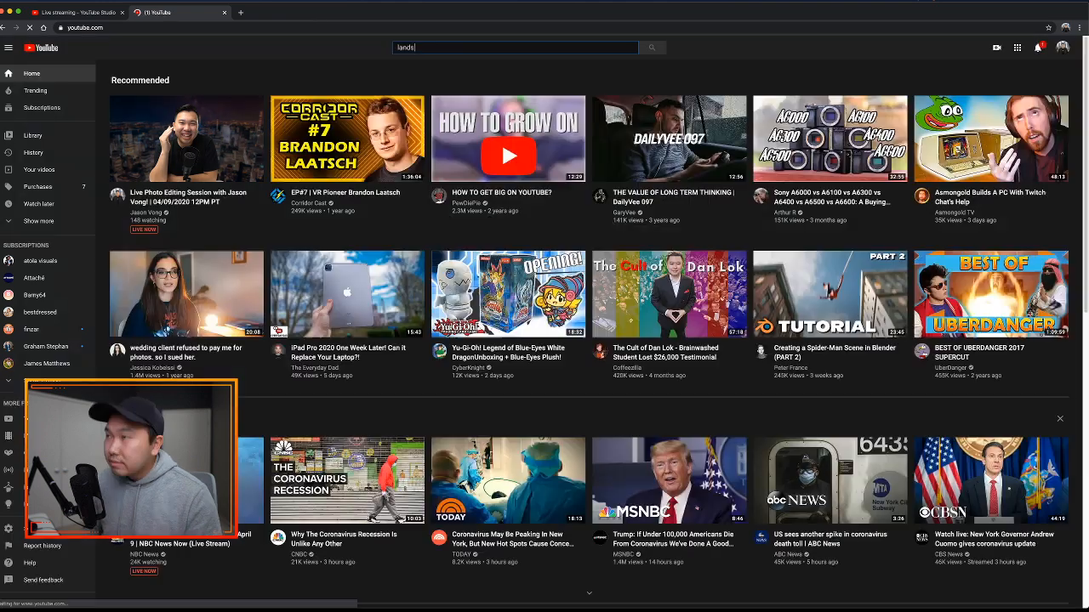
left_click(426, 48)
type("landscape editing")
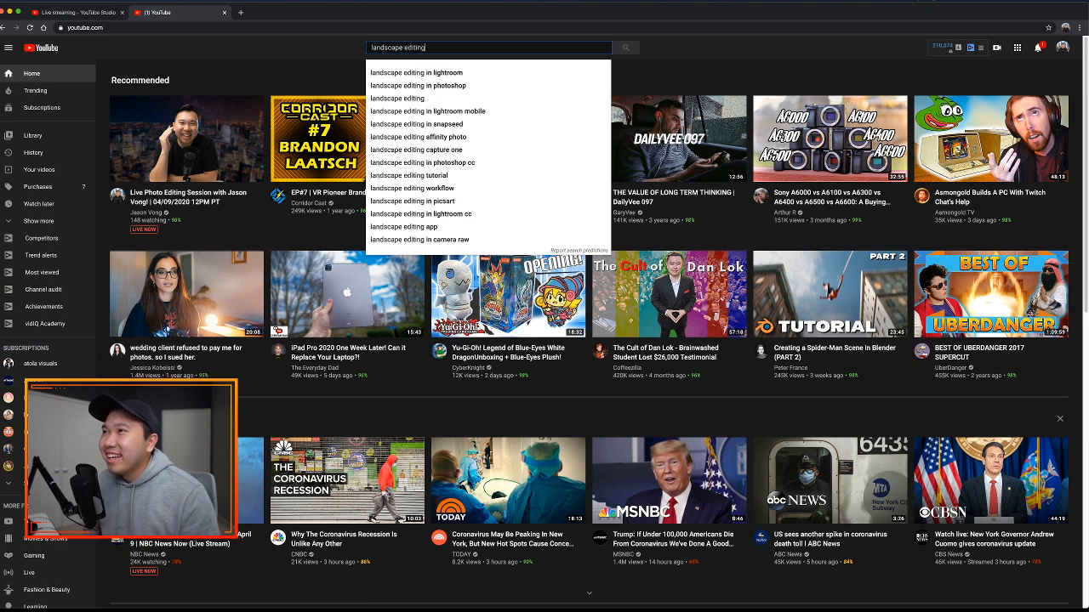
type(" tutorial lightroom")
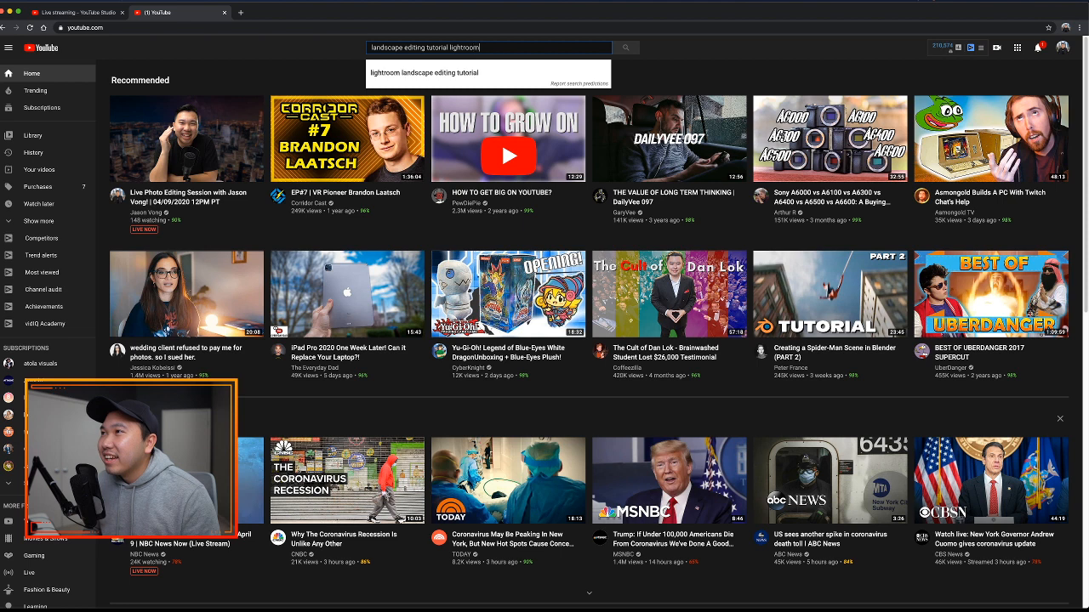
key("Return")
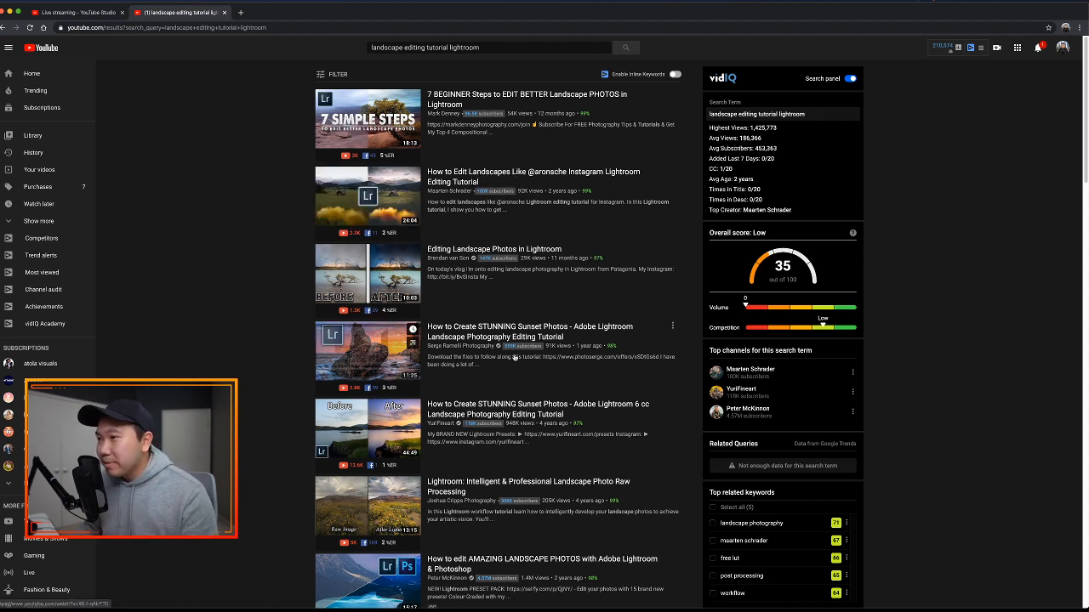
- Open the second search result, the tutorial on editing Instagram-style landscapes in Lightroom, and adjust its volume
left_click(576, 178)
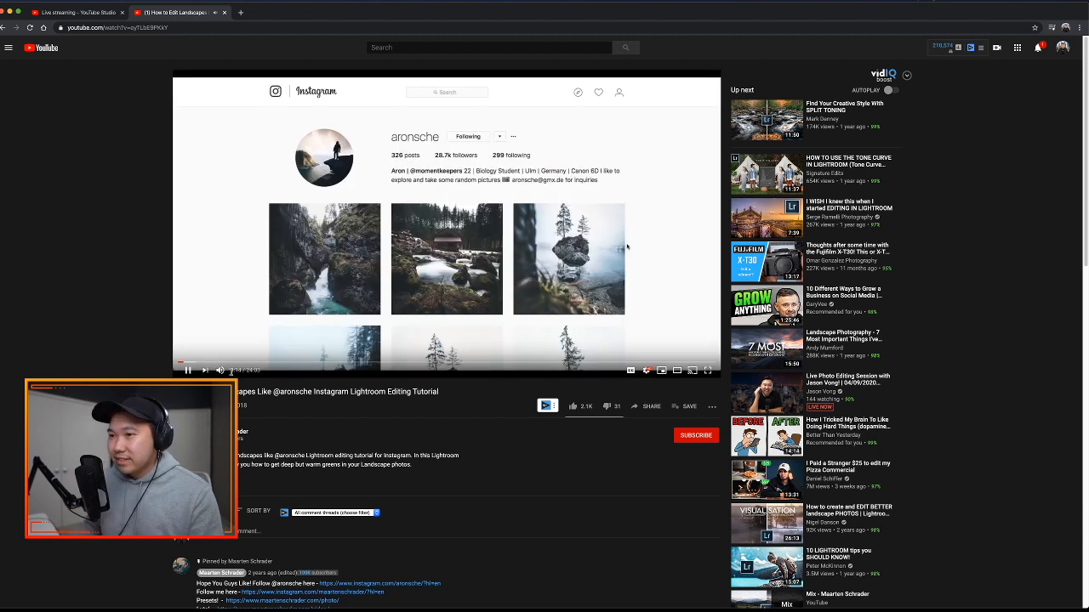
left_click_drag(231, 372, 234, 372)
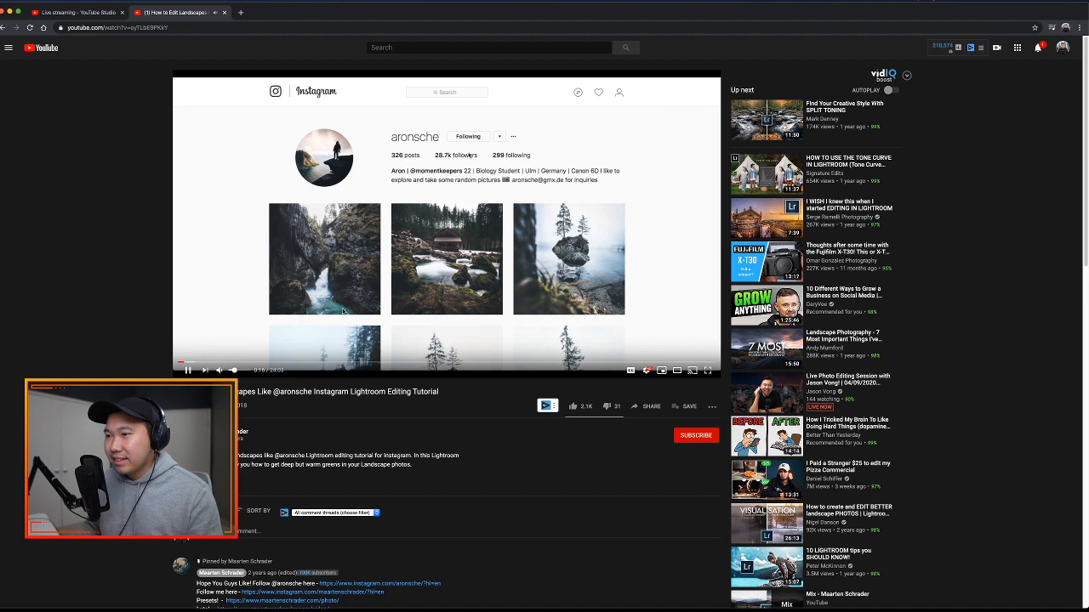
left_click(371, 323)
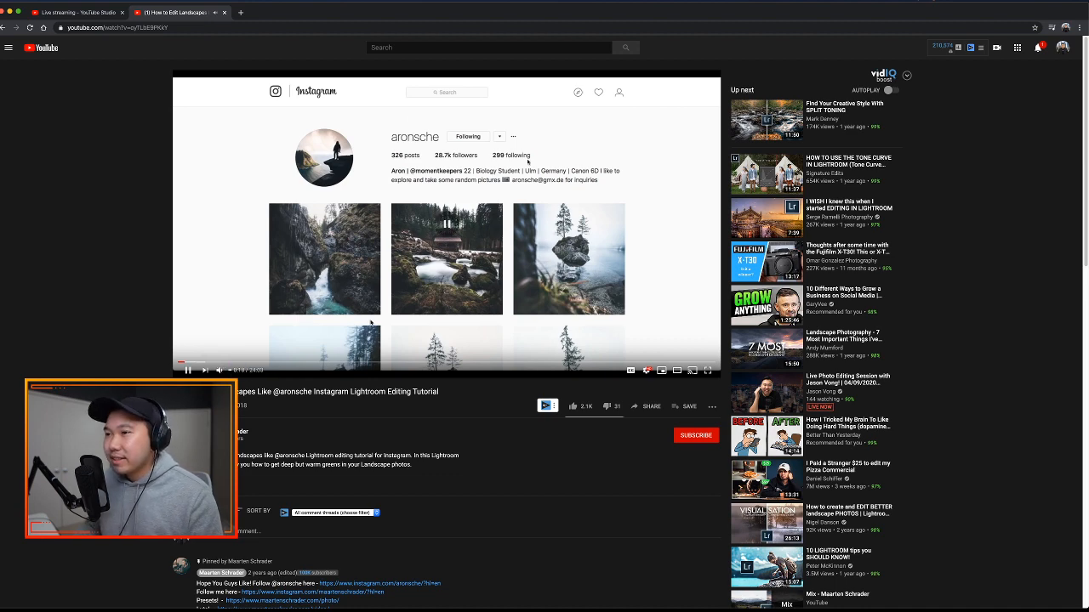
- Skip forward through the tutorial's Instagram introduction to reach the Lightroom editing part
key("Right")
key("Right")
key("Right")
key("Right")
key("Right")
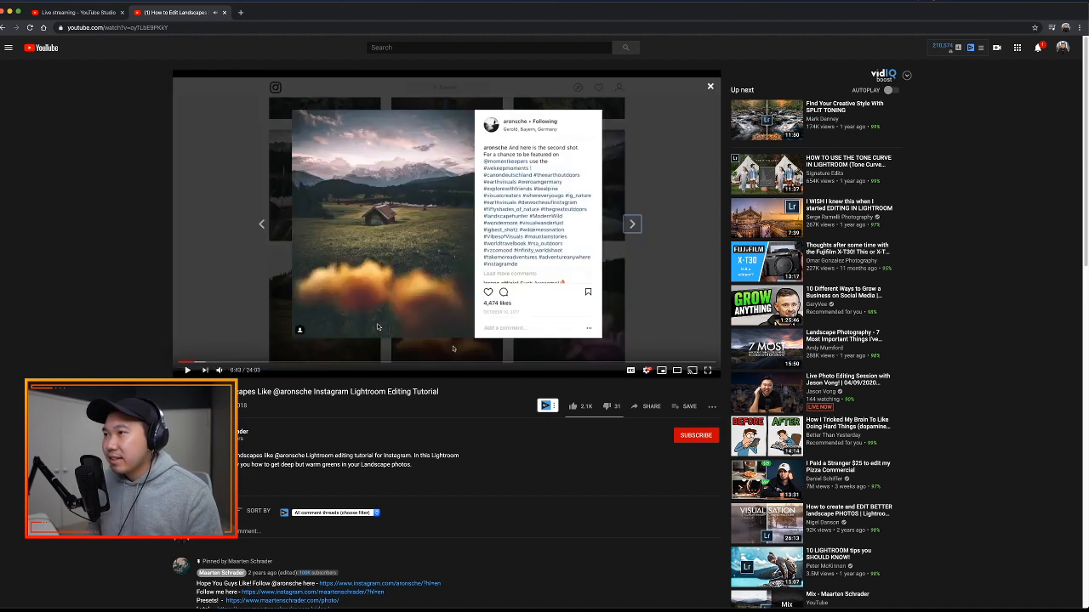
key("Right")
key("Right")
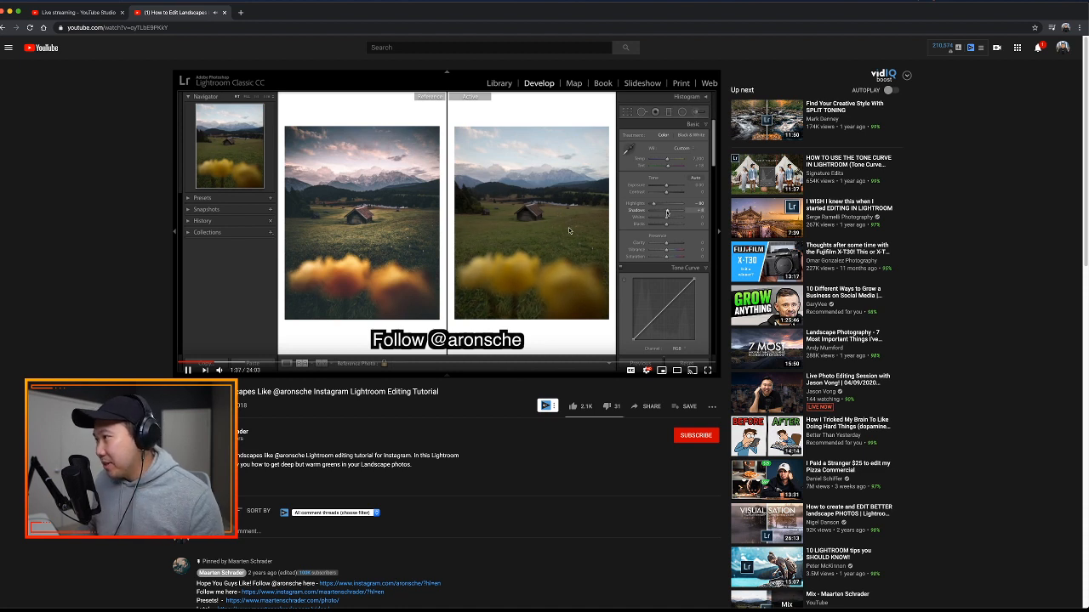
- Set the video's playback speed to 1.5 and enlarge the player to theater mode
left_click(646, 371)
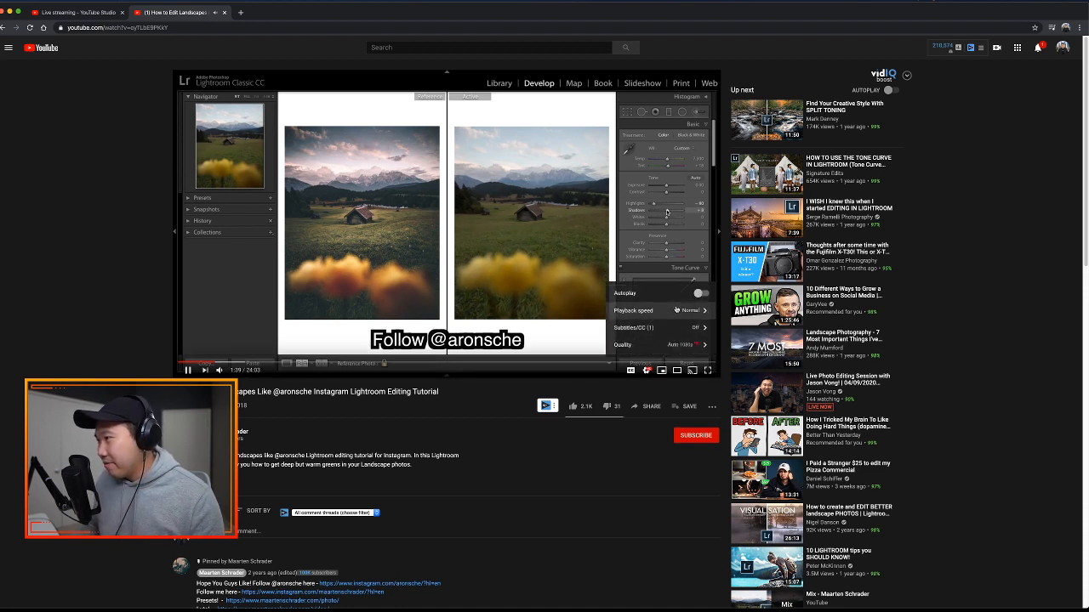
left_click(676, 310)
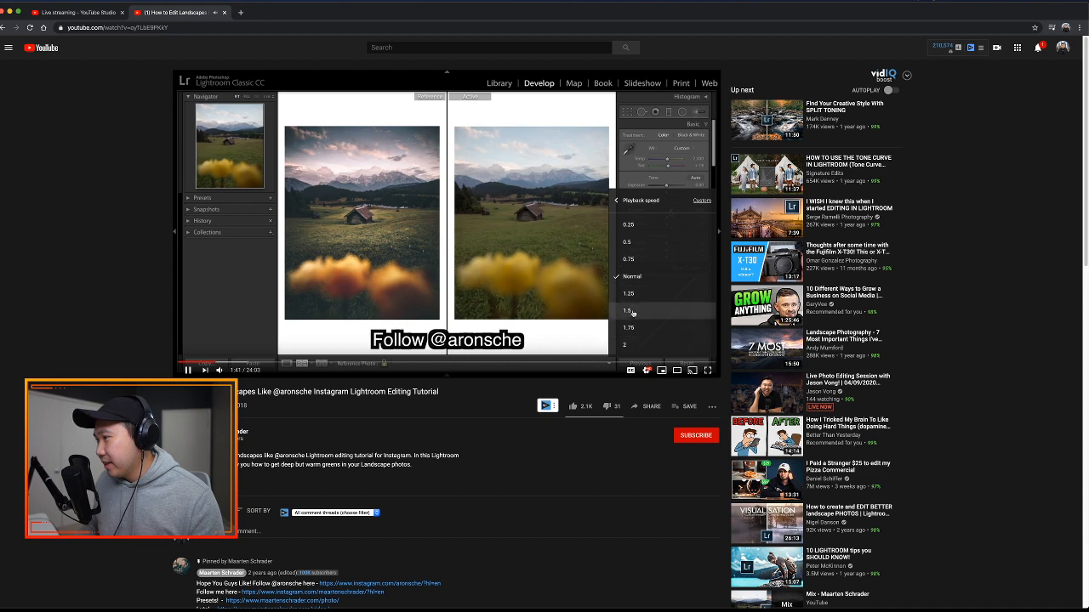
left_click(632, 312)
left_click(677, 372)
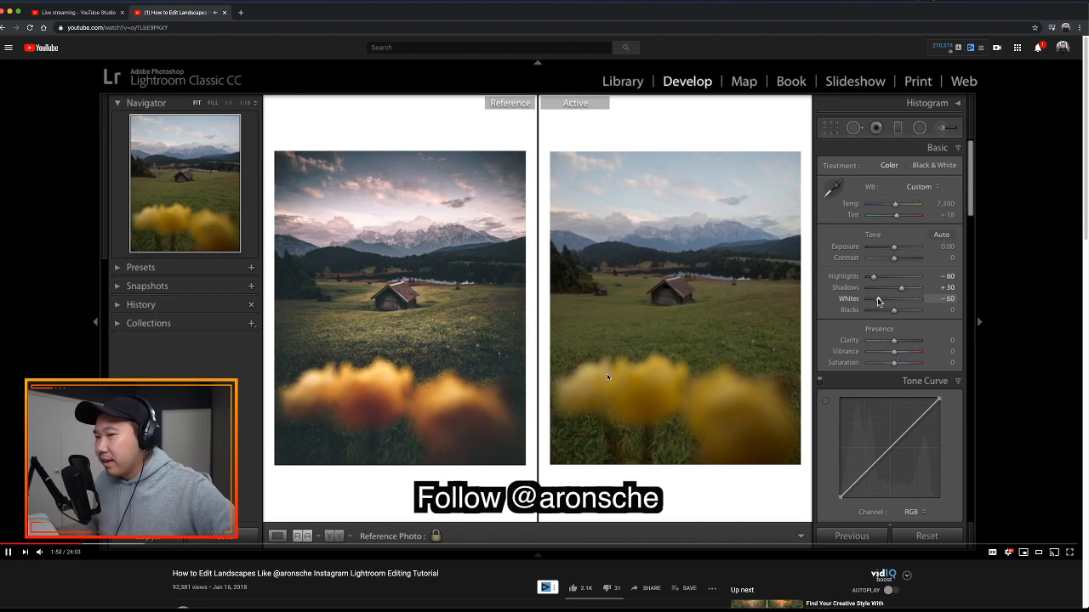
- Skip ahead in the tutorial to the post-crop vignetting adjustments and pause the video at 3:02
key("Right")
key("Right")
key("Right")
key("Right")
key("Right")
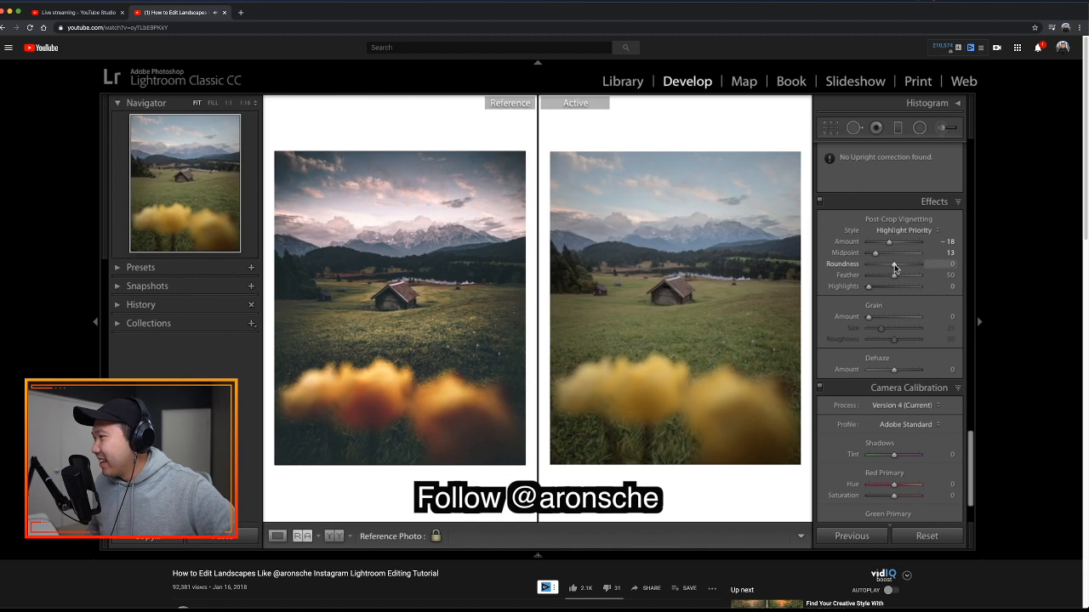
left_click(593, 270)
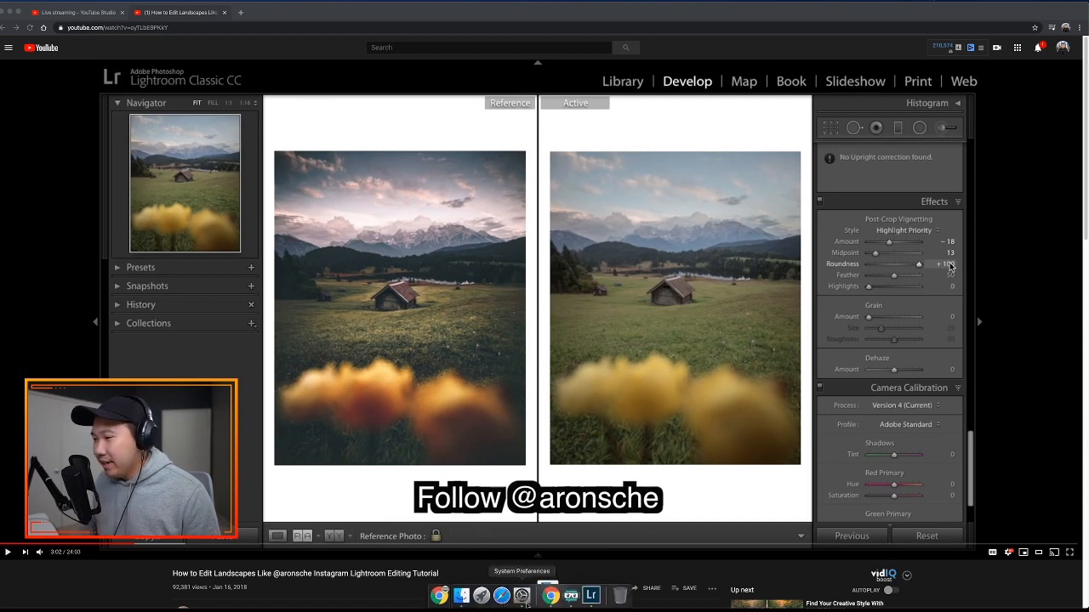
- Switch back to Lightroom Classic, raise the valley photo's Exposure to about +1.45 and toggle the shadow clipping warning off and on
left_click(590, 596)
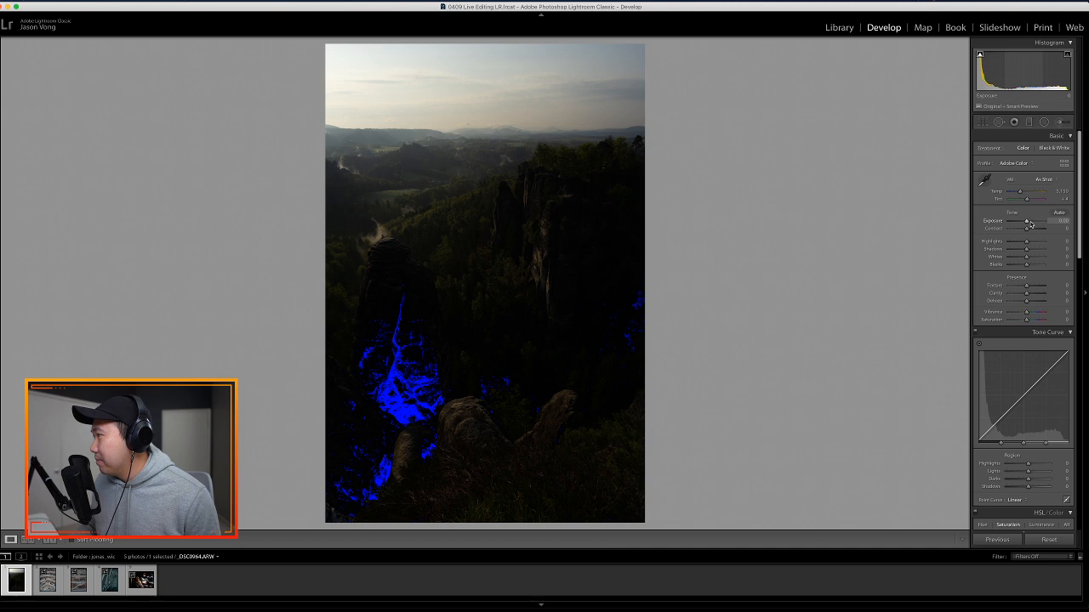
left_click_drag(1027, 222, 1033, 222)
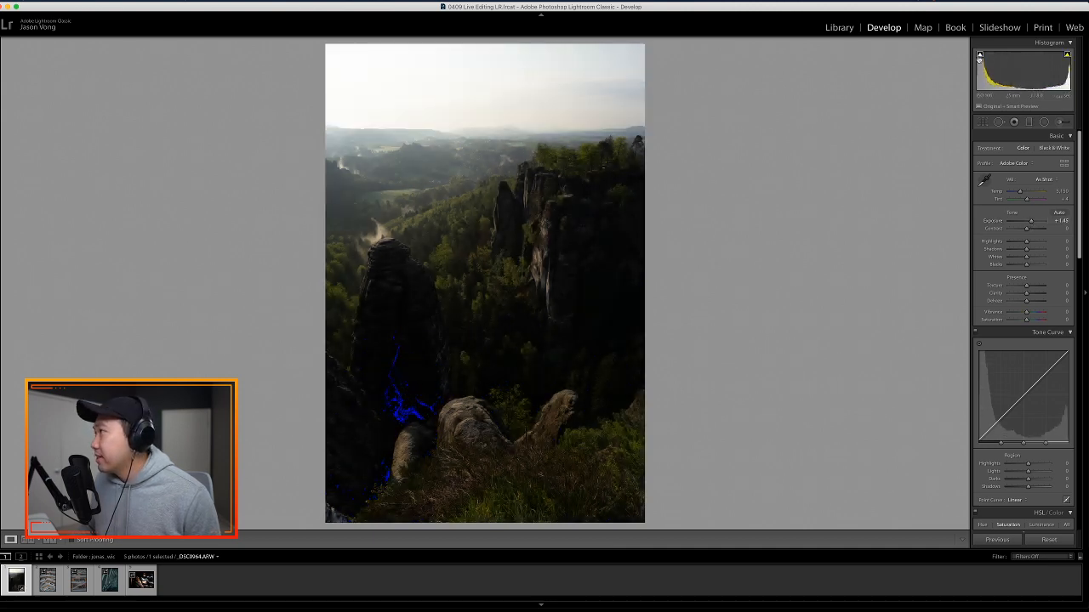
left_click(979, 56)
left_click(980, 57)
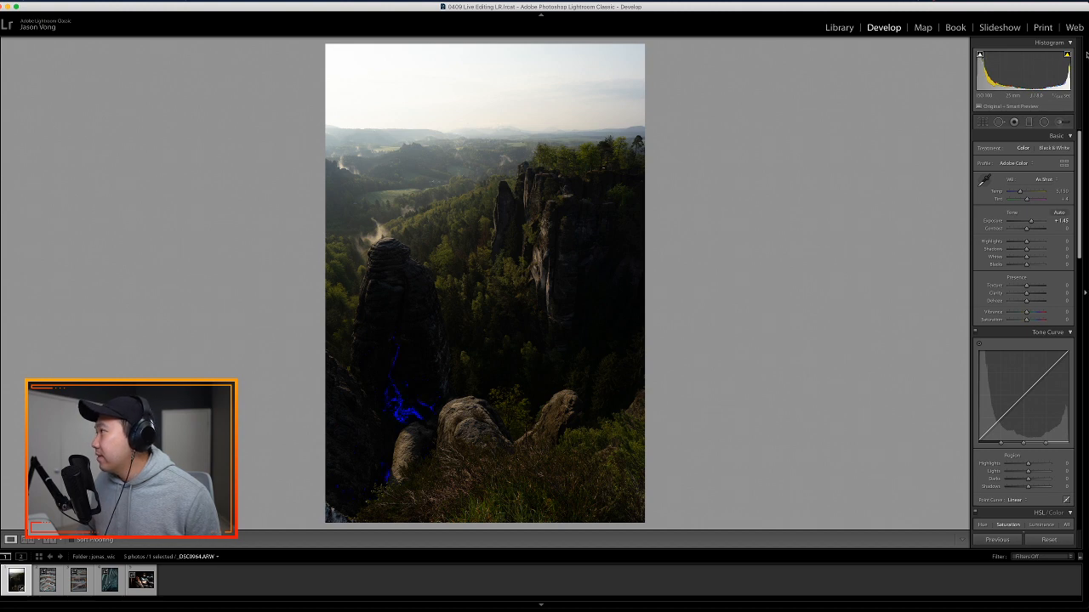
- Set the valley photo's Exposure to +1.75 and Highlights to -100, checking the sky up close between adjustments
left_click_drag(1031, 222, 1014, 247)
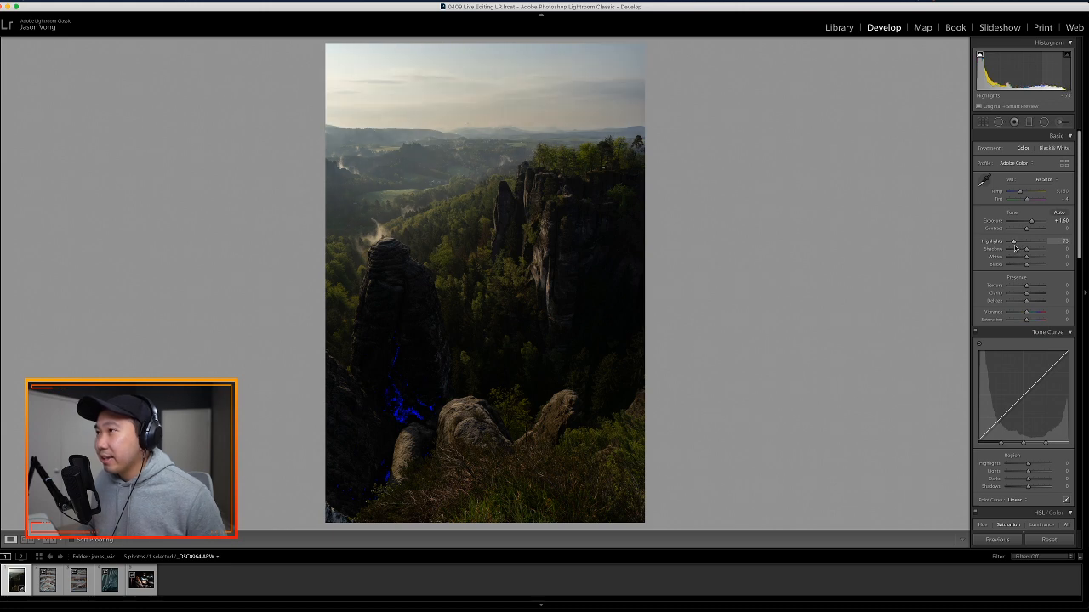
left_click(552, 107)
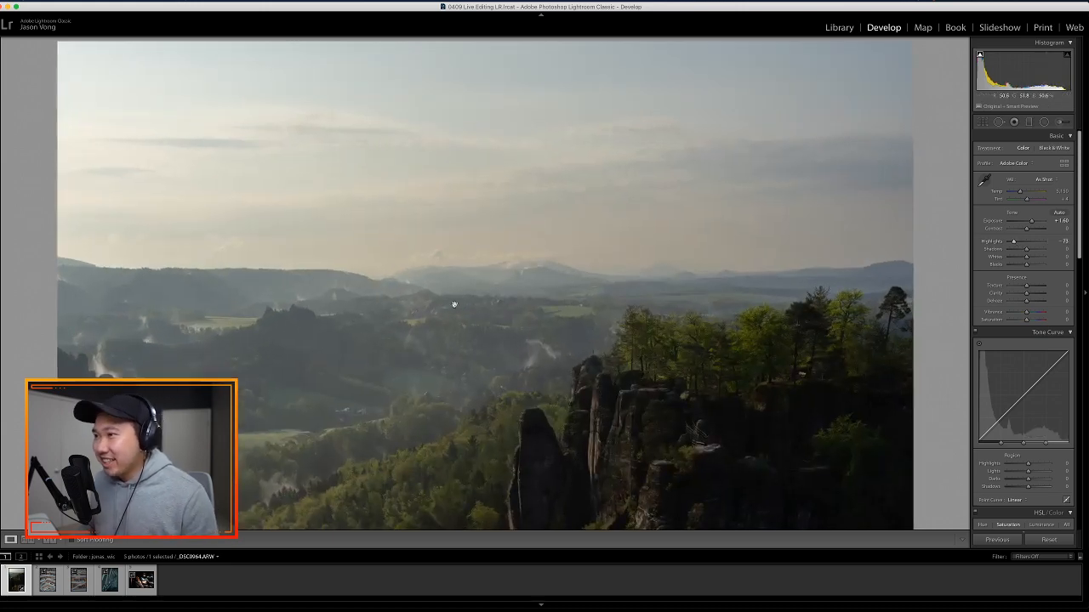
left_click(489, 267)
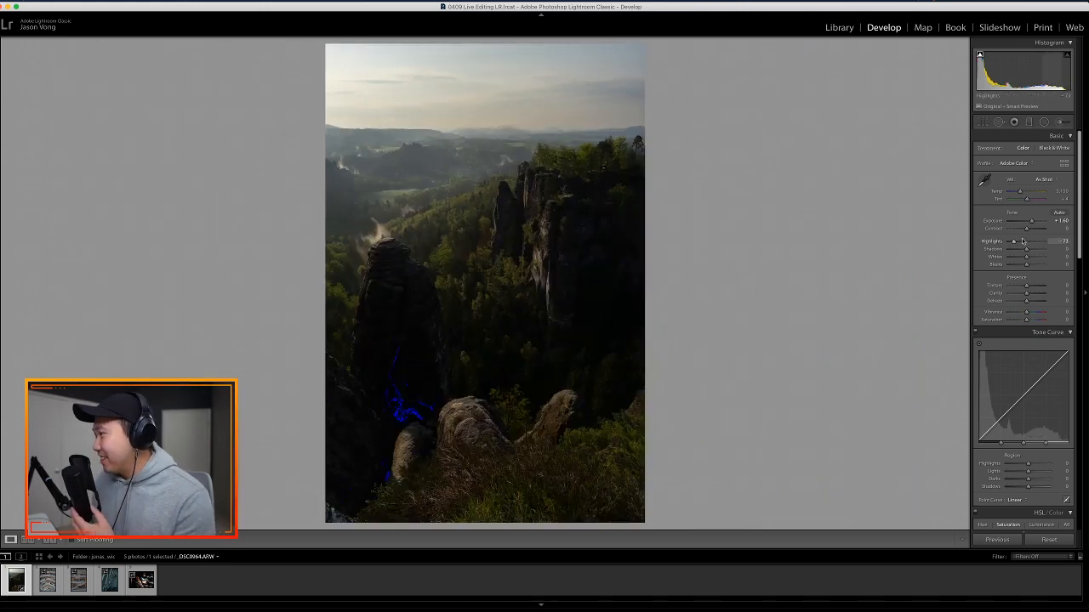
left_click_drag(1013, 243, 1014, 243)
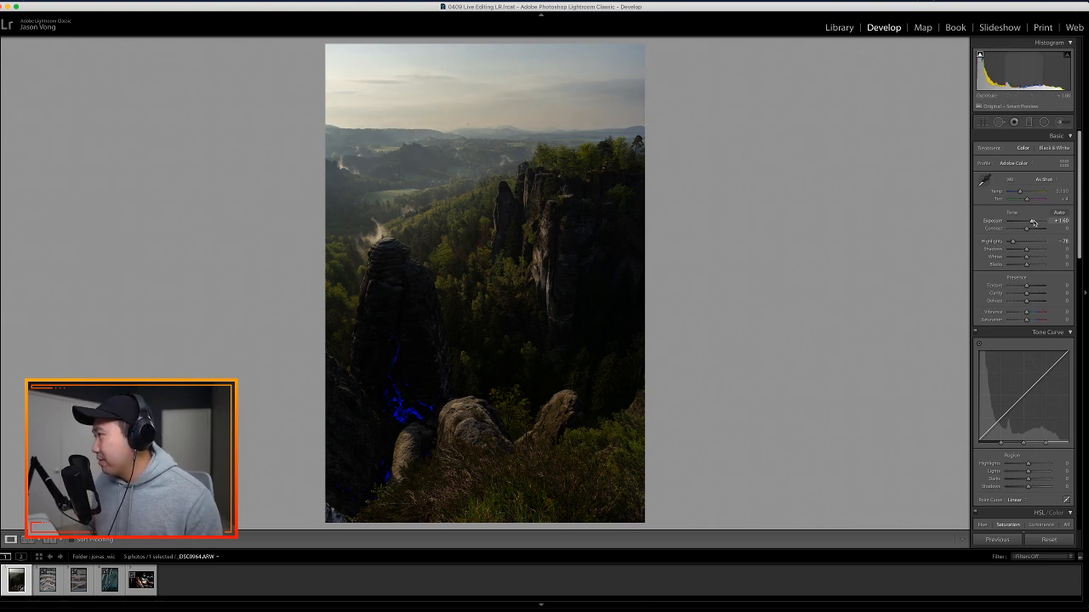
left_click_drag(1033, 223, 1005, 242)
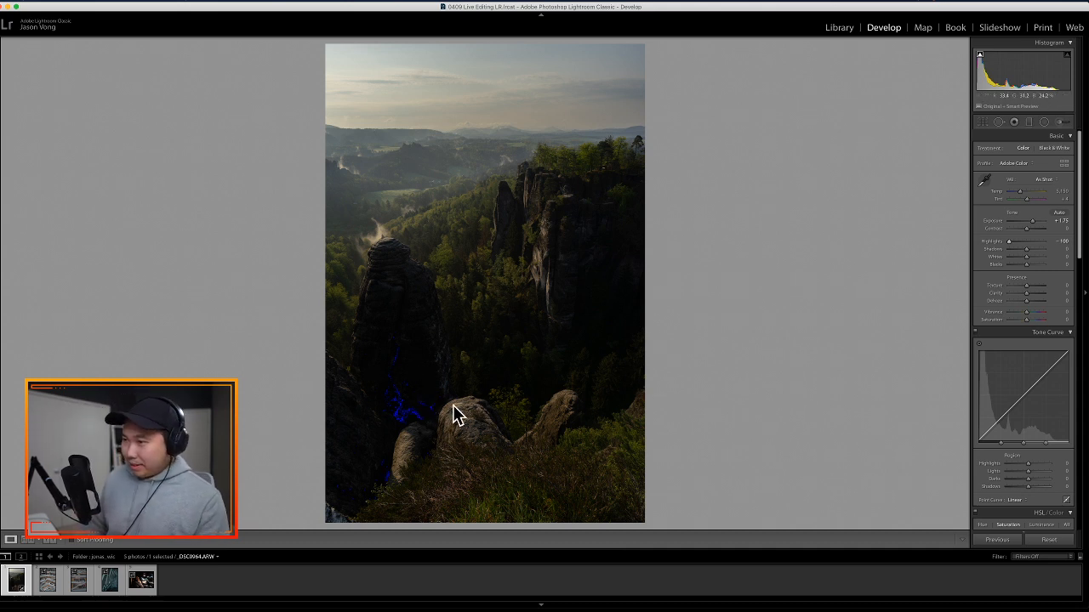
- Raise the Blacks to about +25 to recover the clipped shadows around the foreground rocks
left_click(437, 414)
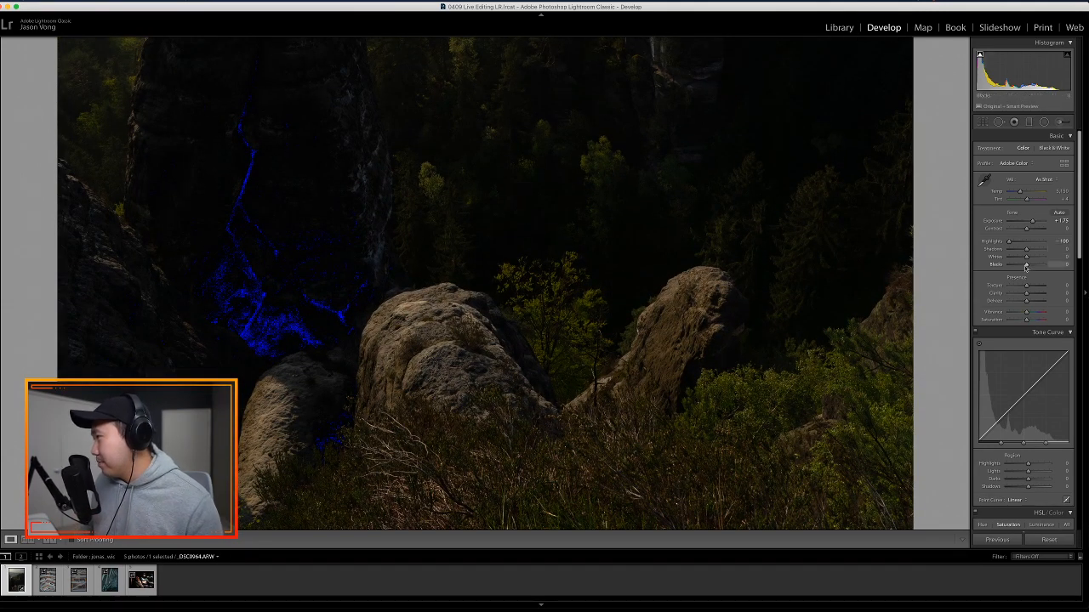
left_click_drag(1027, 266, 1030, 266)
left_click(717, 287)
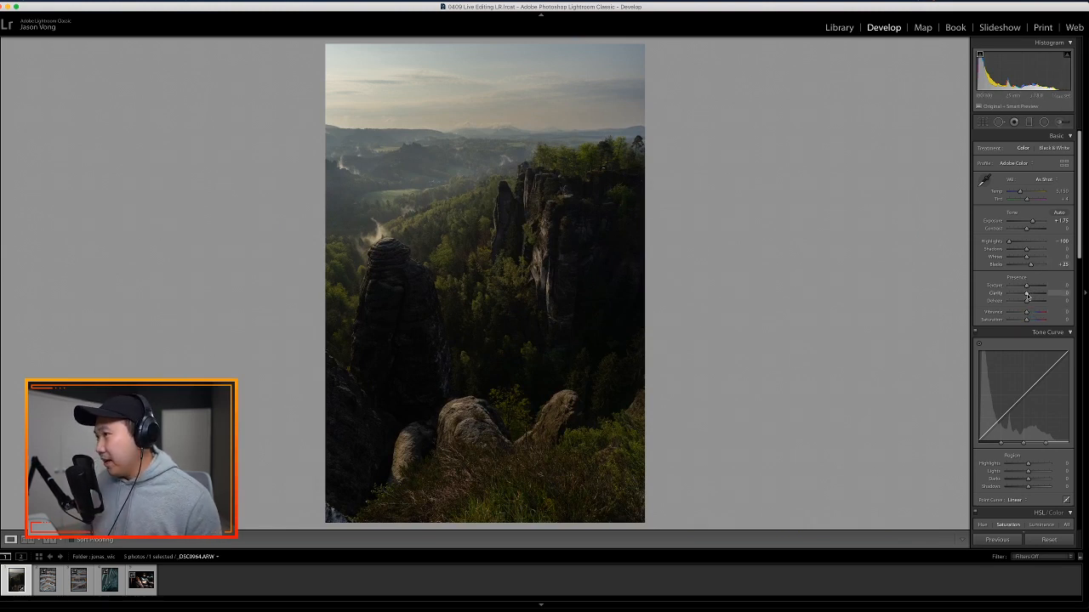
- Raise the valley photo's Clarity to +40, checking the cliff and rock detail up close between adjustments
left_click_drag(1027, 296, 1033, 296)
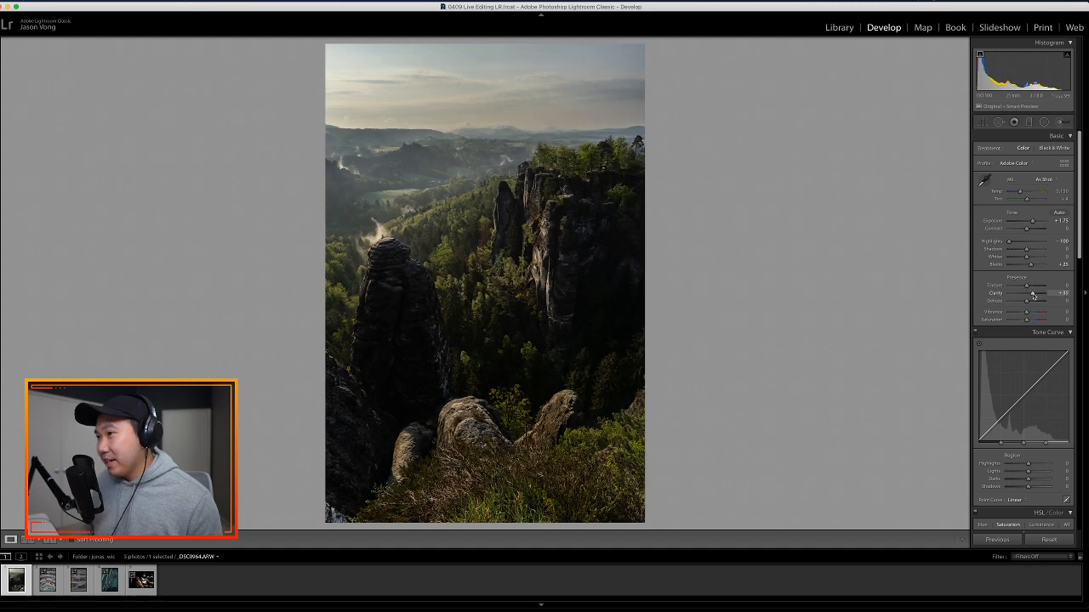
left_click(538, 244)
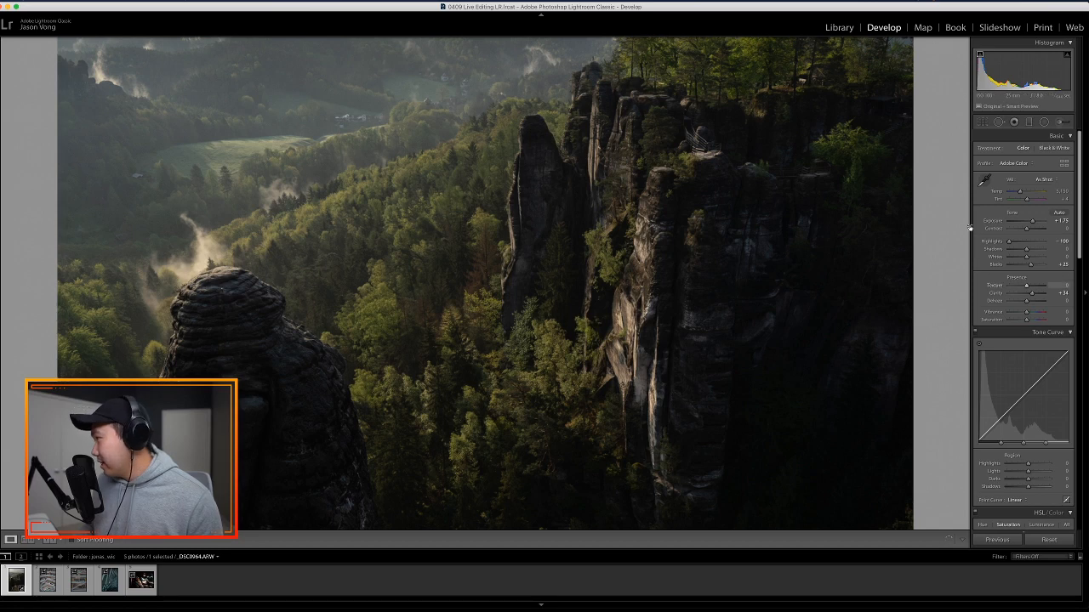
left_click_drag(1034, 294, 1035, 295)
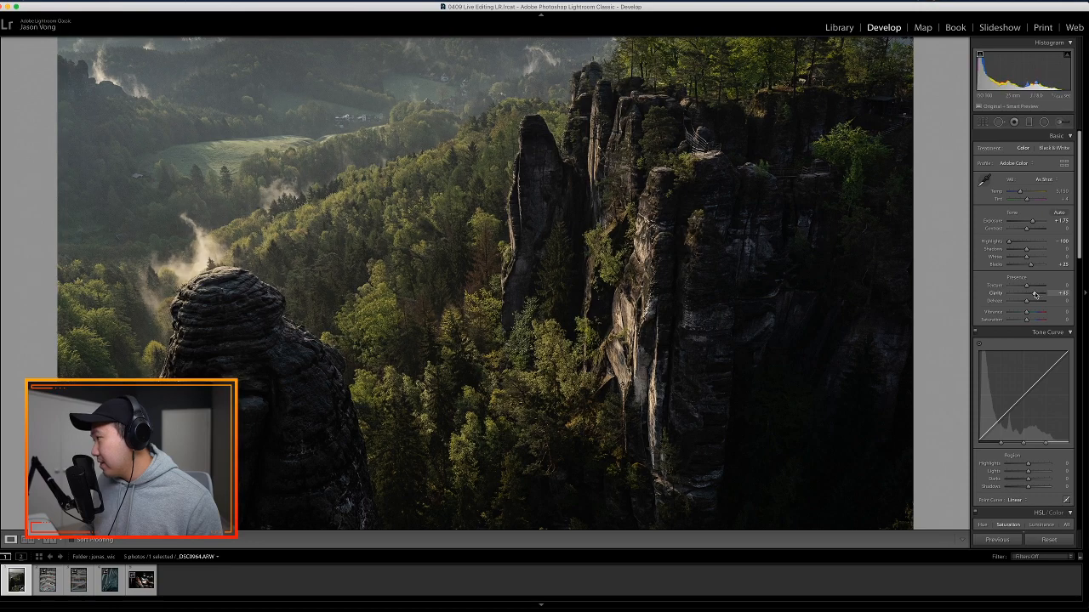
left_click(784, 304)
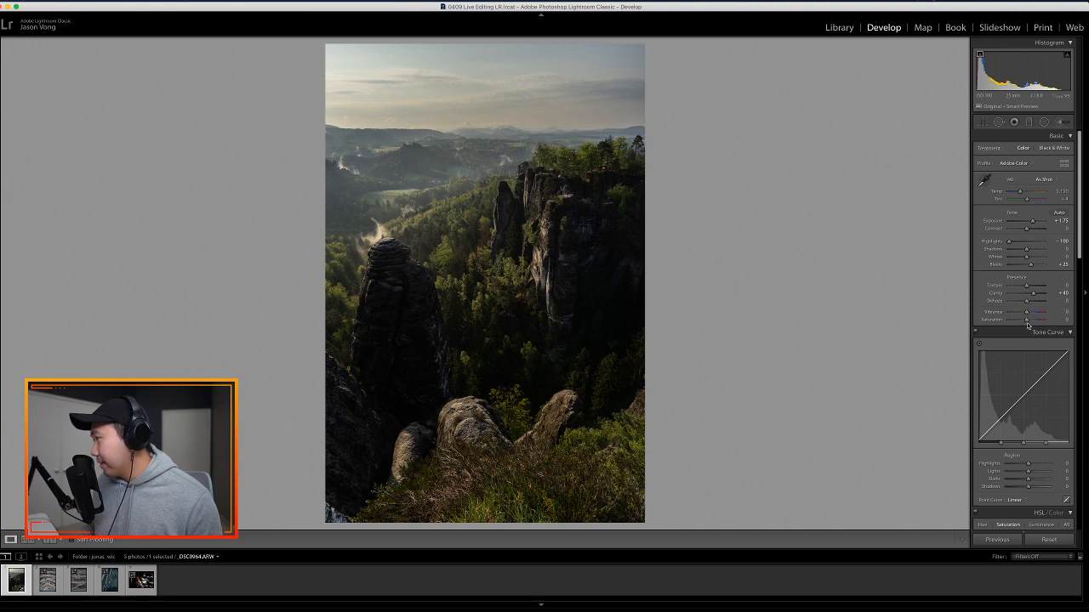
- Switch to the tutorial in Chrome, rewind from the vignetting part to the Clarity adjustment, play it briefly and pause at 2:13
key("super+Tab")
key("super+Tab")
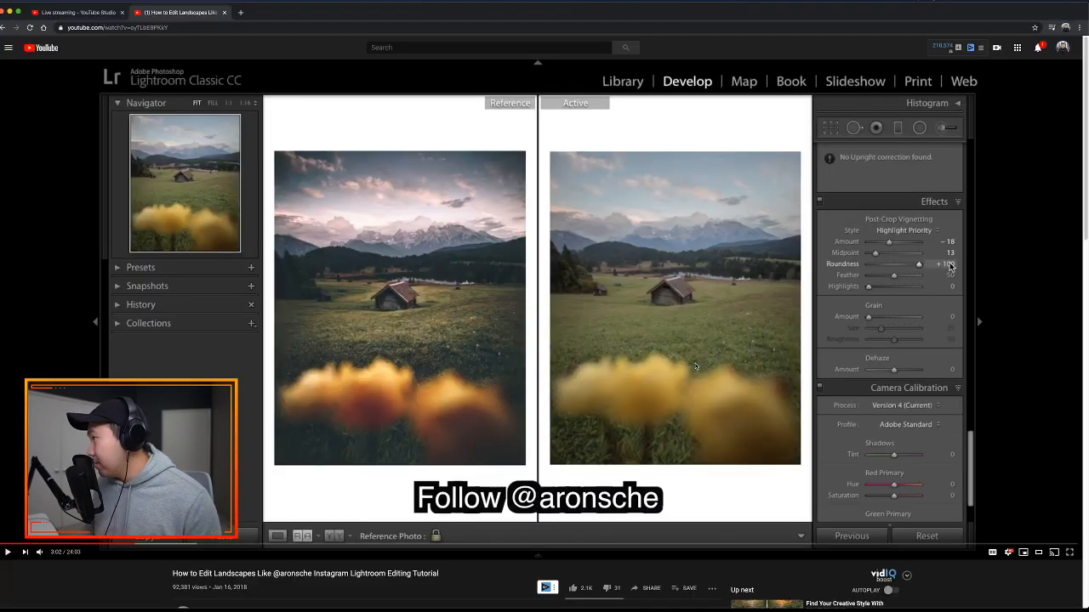
key("Left")
key("Left")
key("Left")
key("Left")
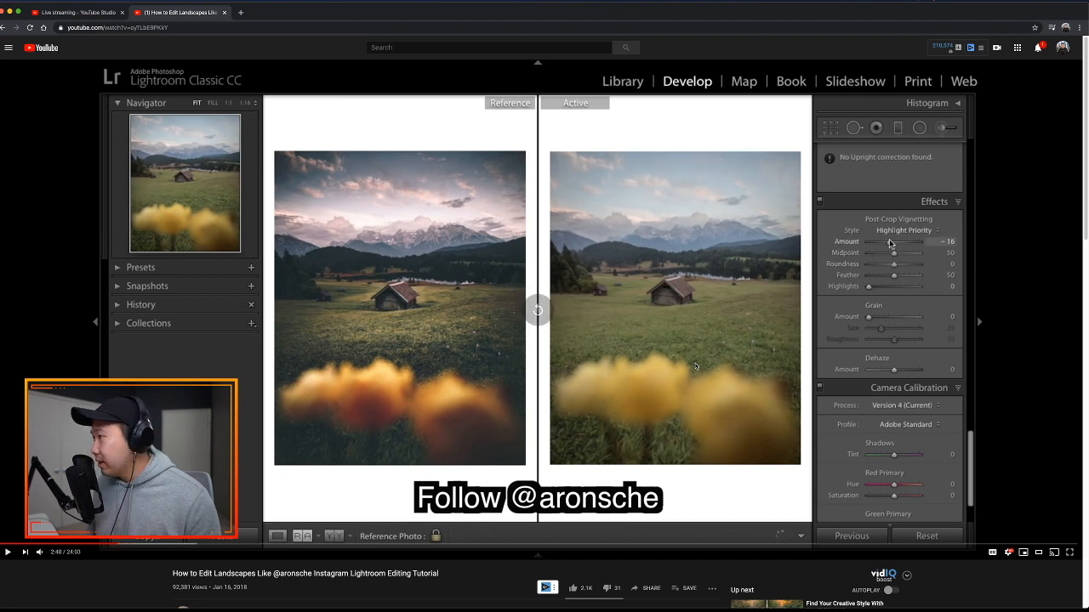
key("Left")
key("Left")
key("Left")
key("Left")
key("Left")
key("Left")
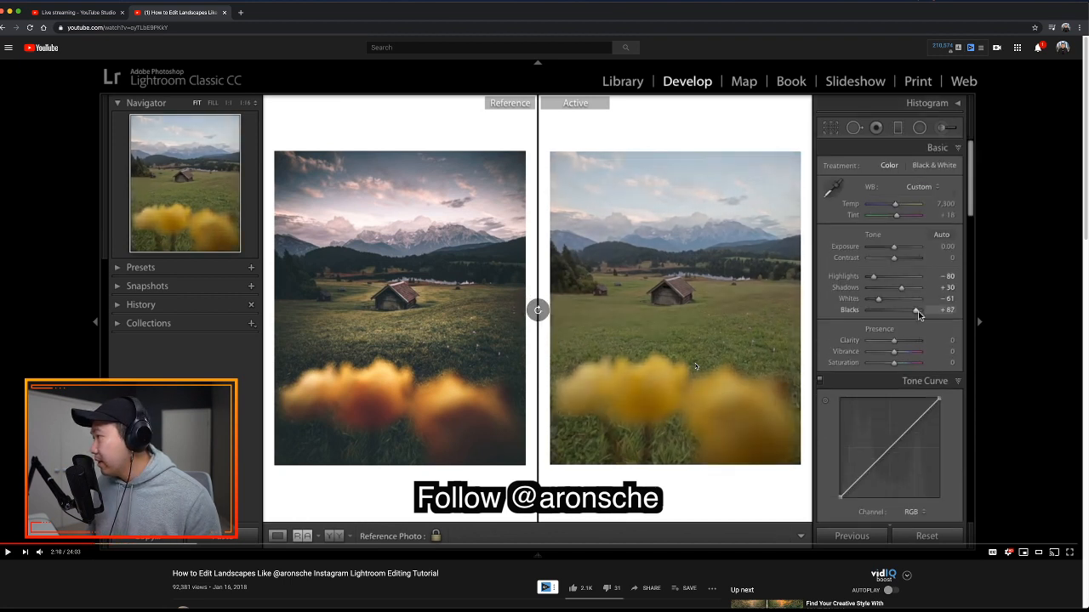
key("space")
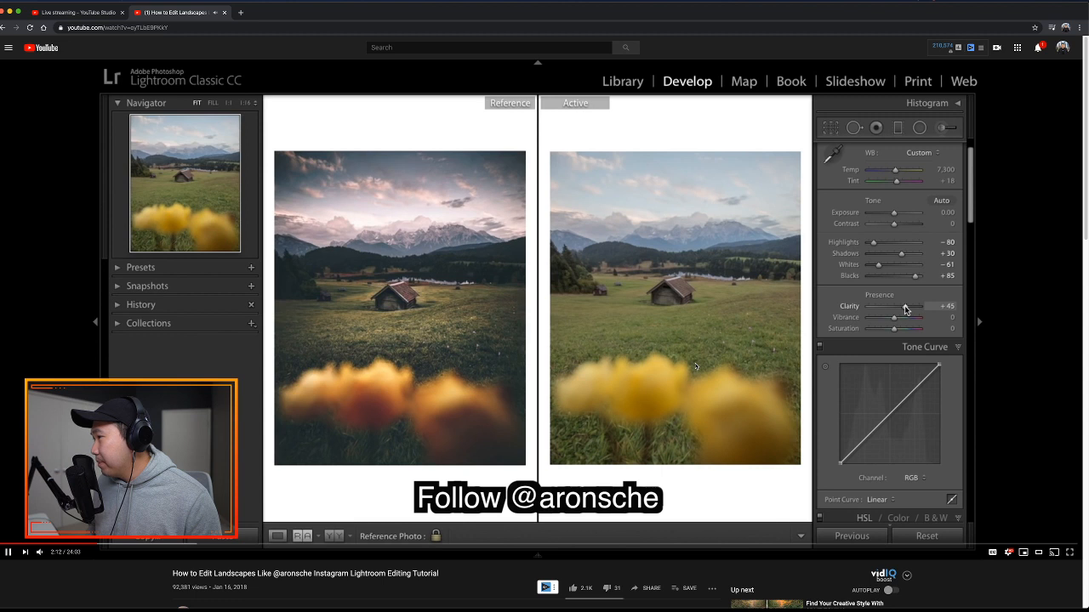
key("space")
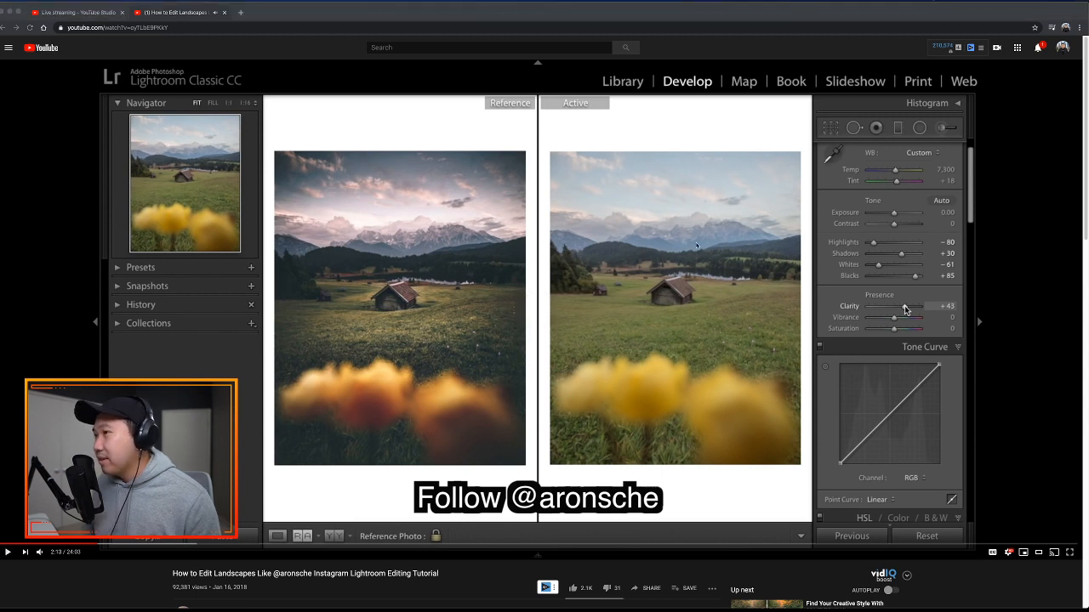
- Switch back to Lightroom Classic and set Highlights to -78, Whites to +2 and Shadows to about +30
key("super+Tab")
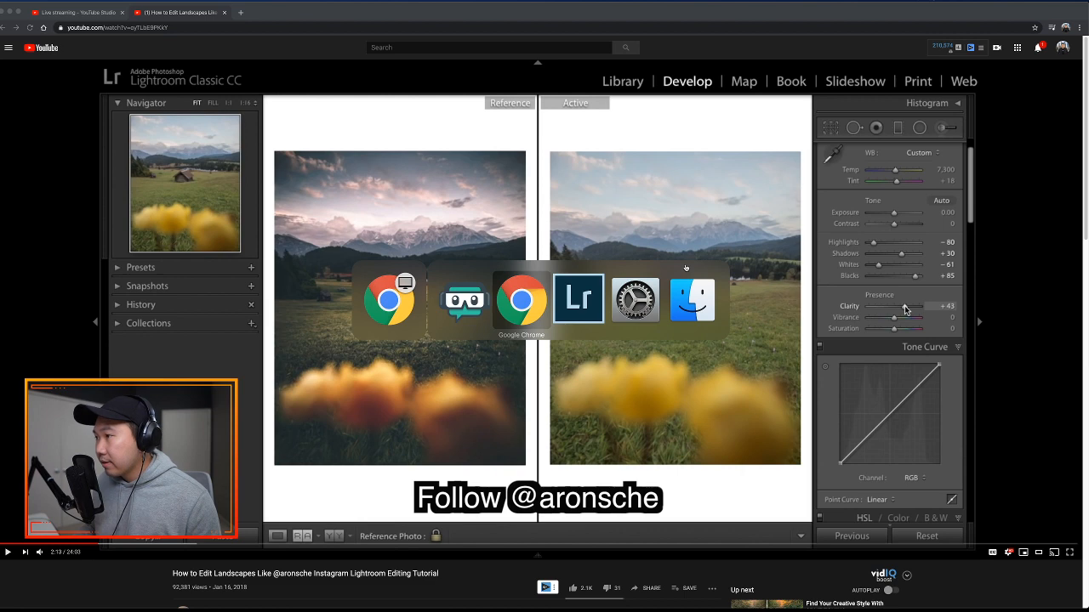
key("super+Tab")
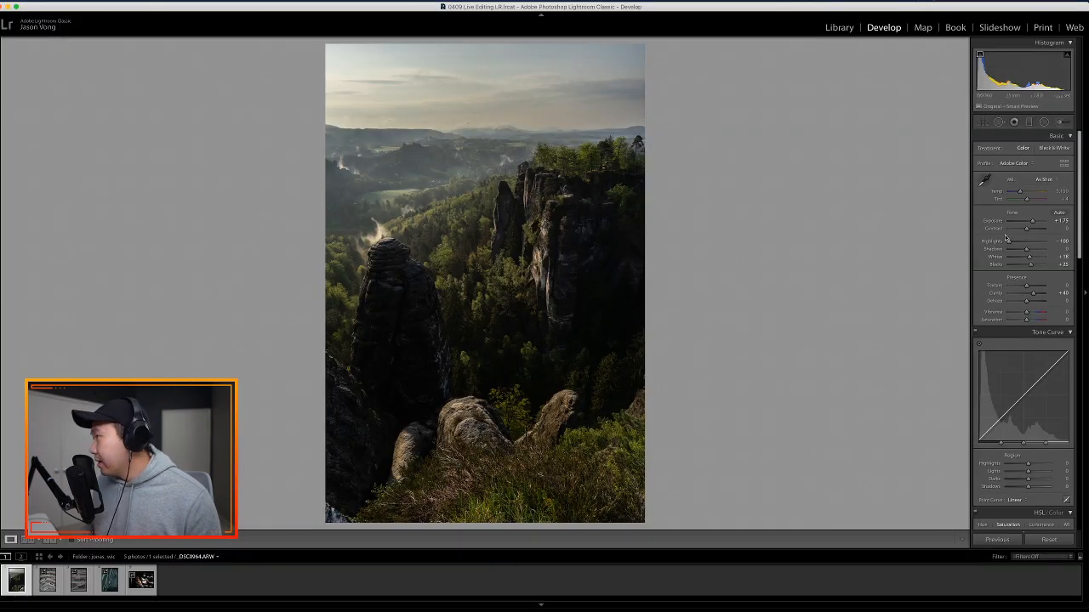
left_click_drag(1009, 242, 1012, 244)
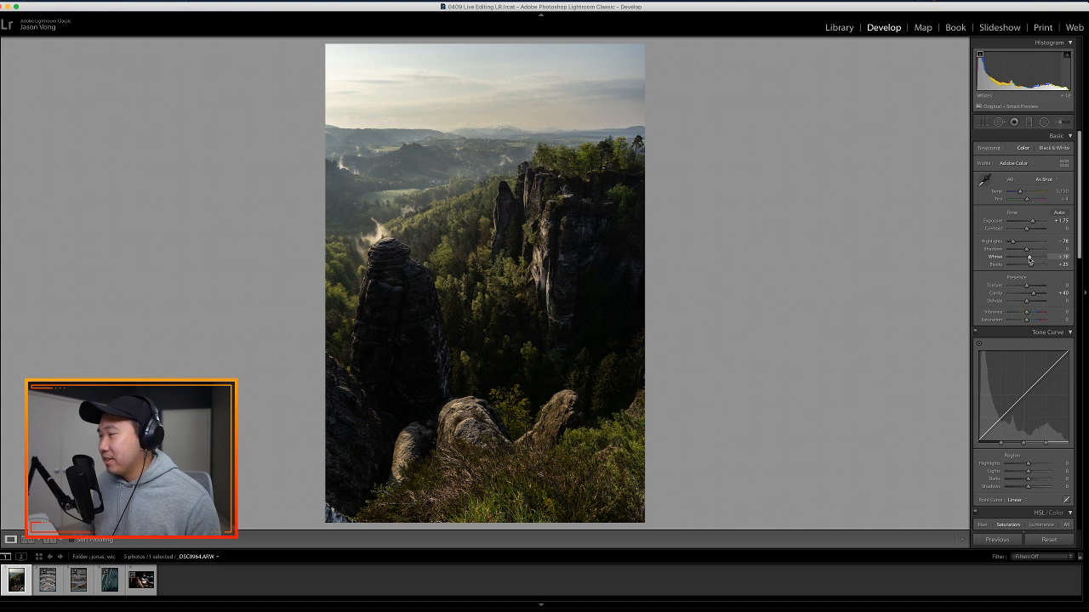
left_click_drag(1029, 260, 1032, 249)
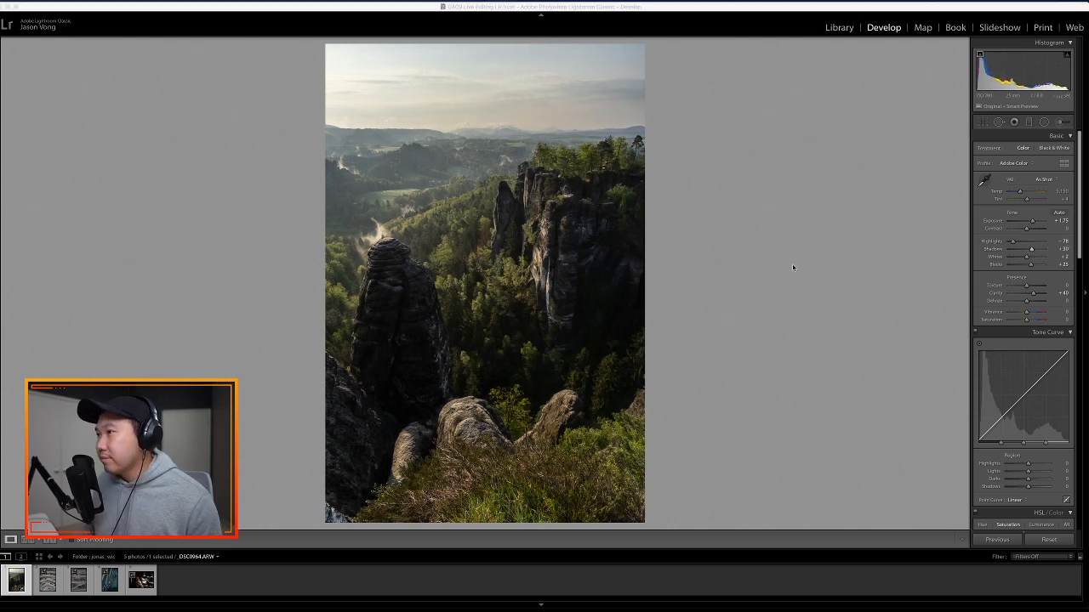
- Watch the tutorial up to the start of the post-crop vignetting at 2:26 and return to Lightroom Classic
key("super+Tab")
key("space")
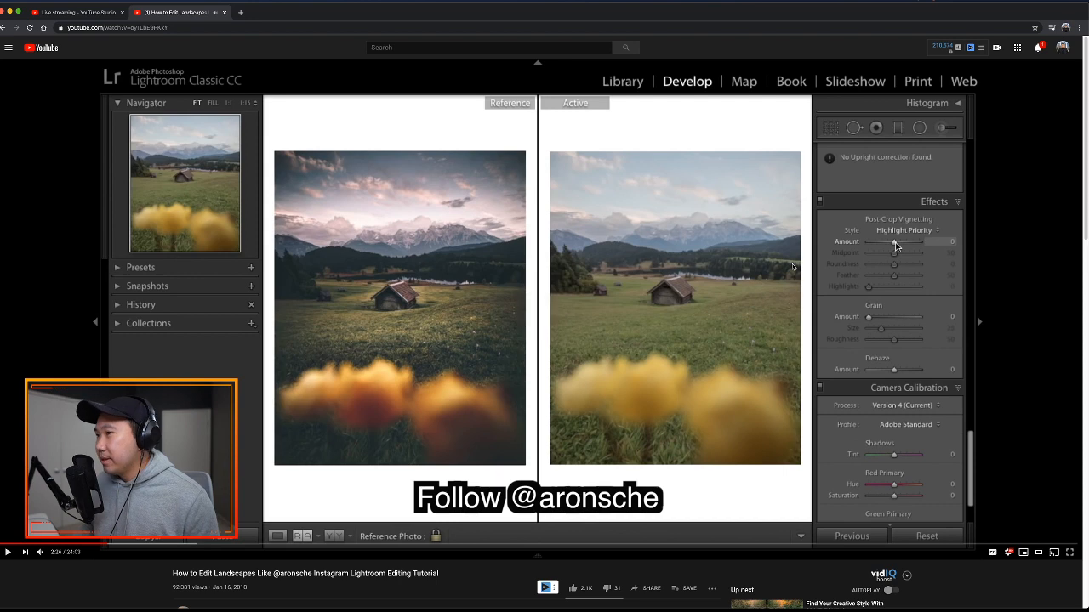
key("super+Tab")
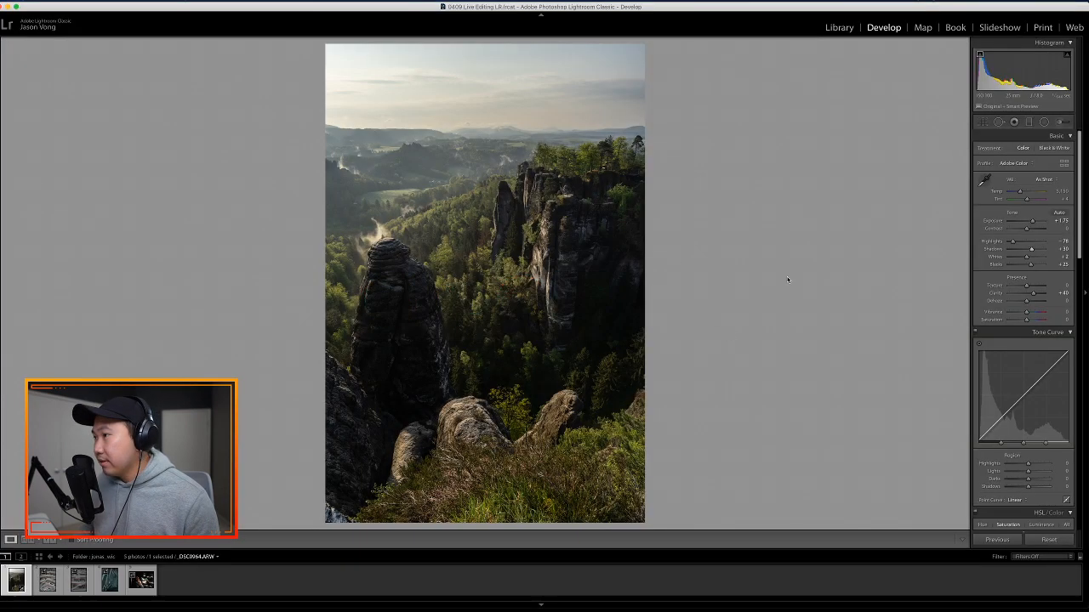
- Add a Highlight Priority post-crop vignette with Amount -24, Midpoint 43 and Roundness -9 to the valley photo
scroll(1077, 274, "down", 5)
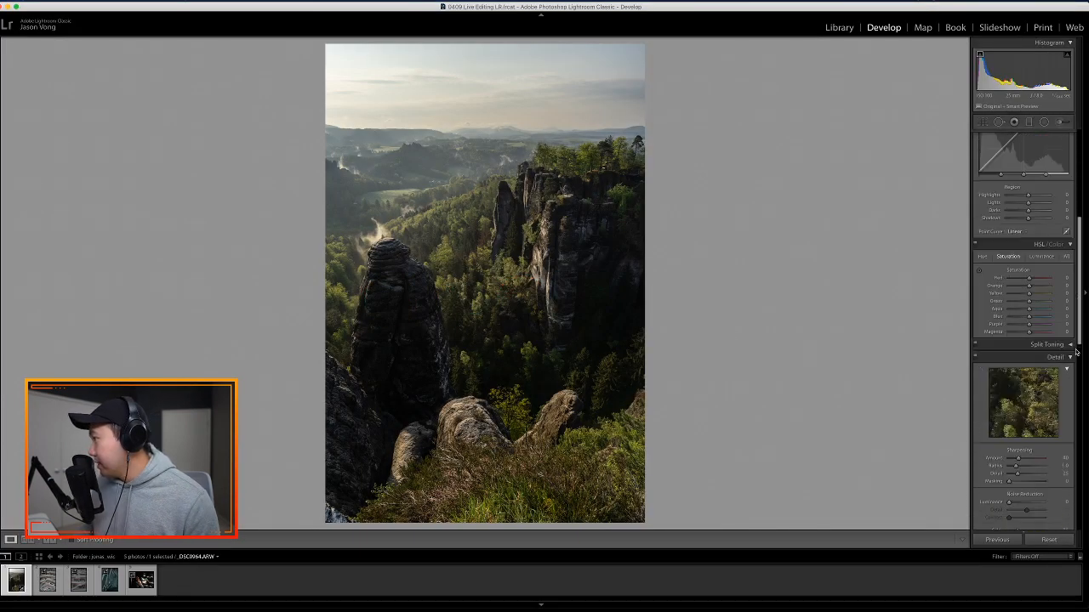
left_click_drag(1081, 350, 1075, 499)
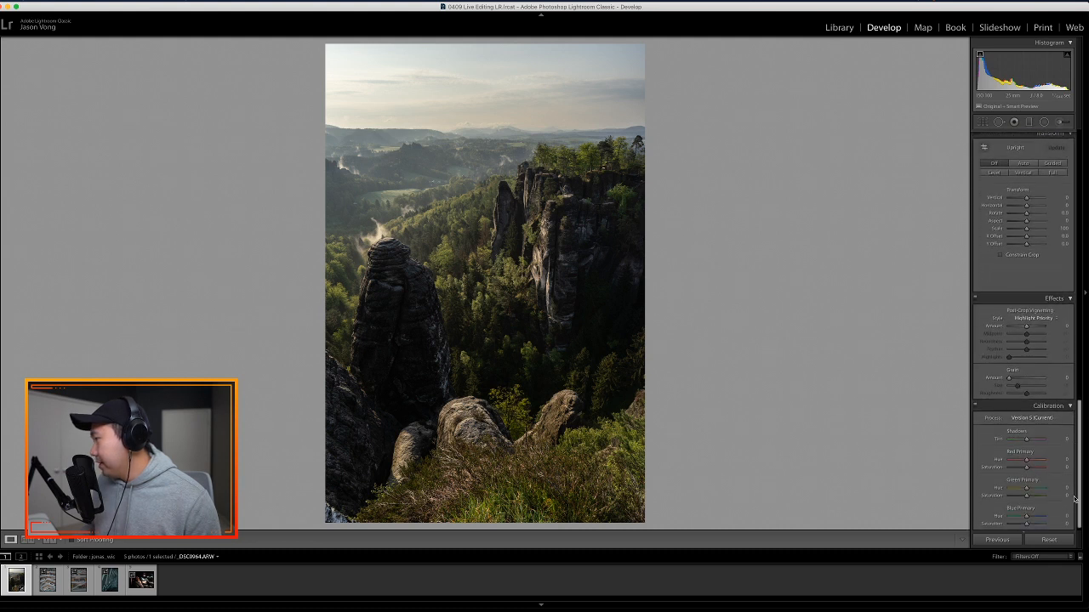
left_click(1041, 322)
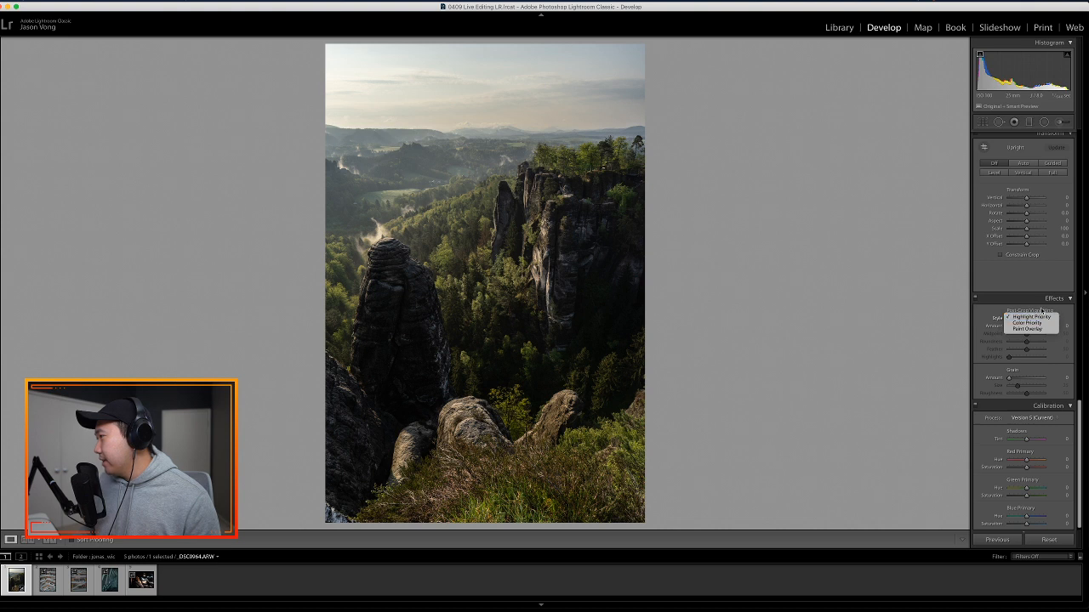
left_click(1041, 311)
left_click(1040, 319)
left_click(1040, 311)
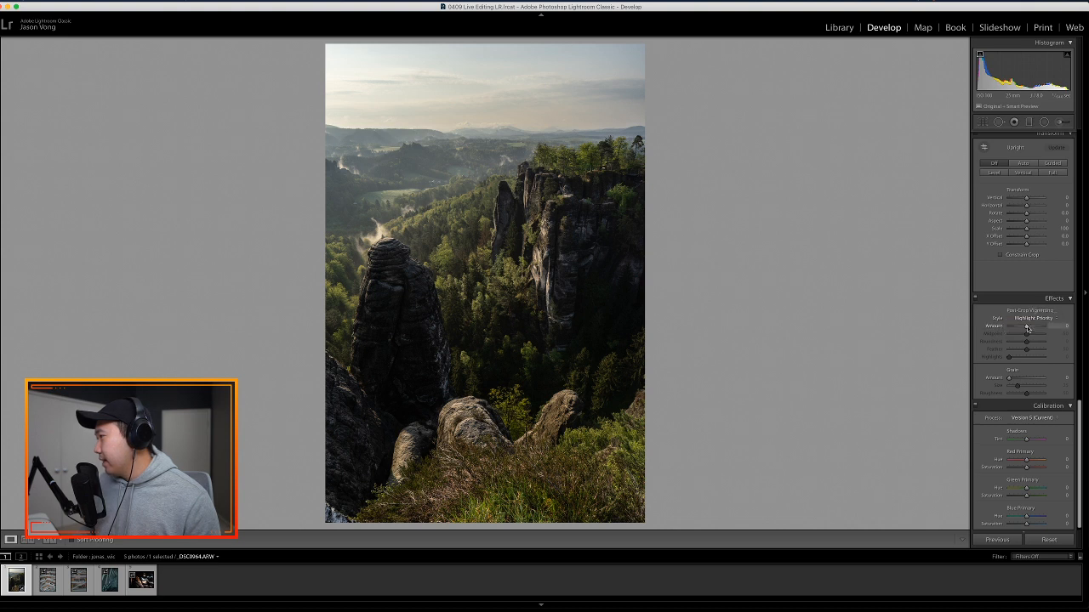
left_click_drag(1027, 328, 1022, 329)
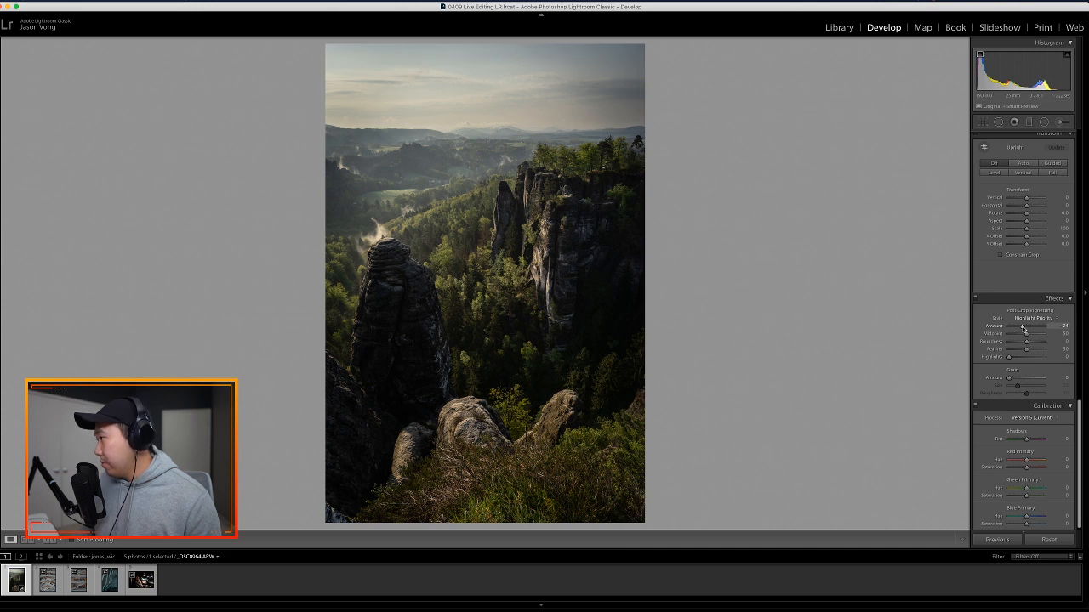
left_click_drag(1026, 334, 1026, 338)
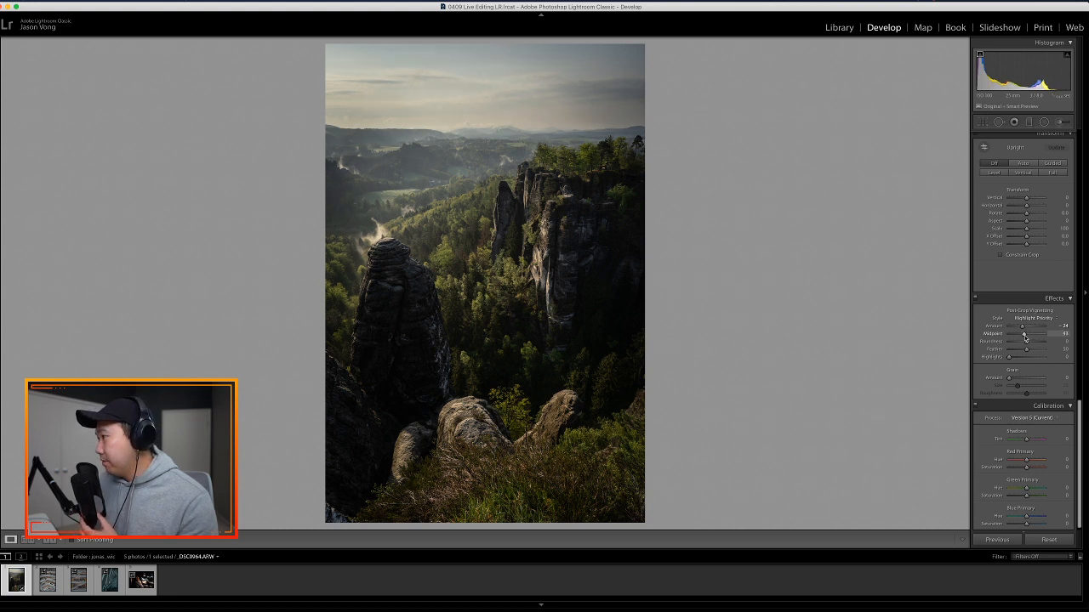
left_click_drag(1025, 342, 1026, 347)
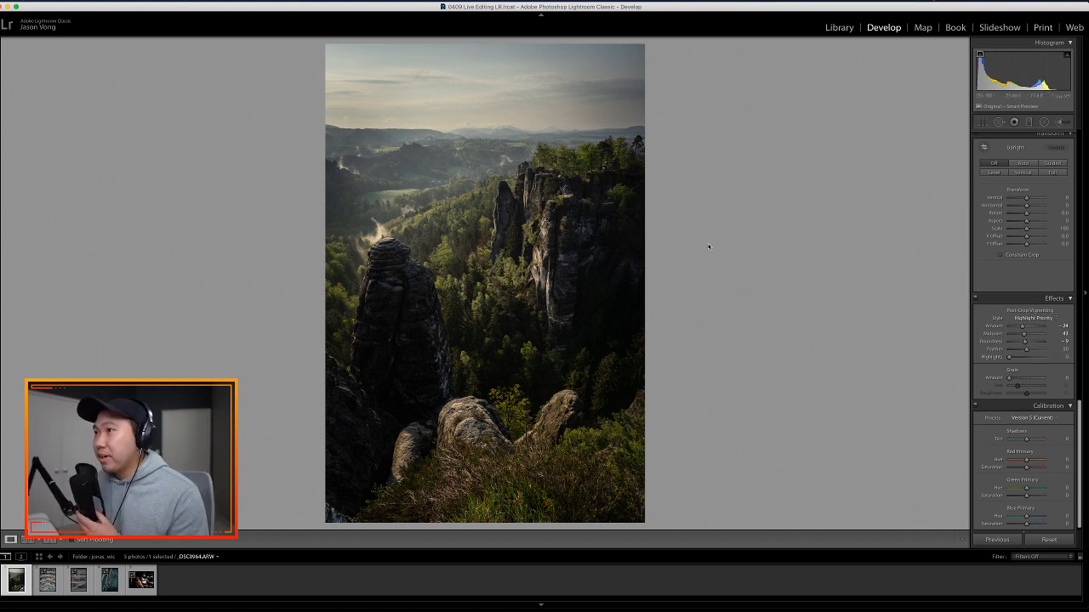
- Compare the valley photo's before and after versions several times, ending on the edited version
key("backslash")
key("backslash")
key("backslash")
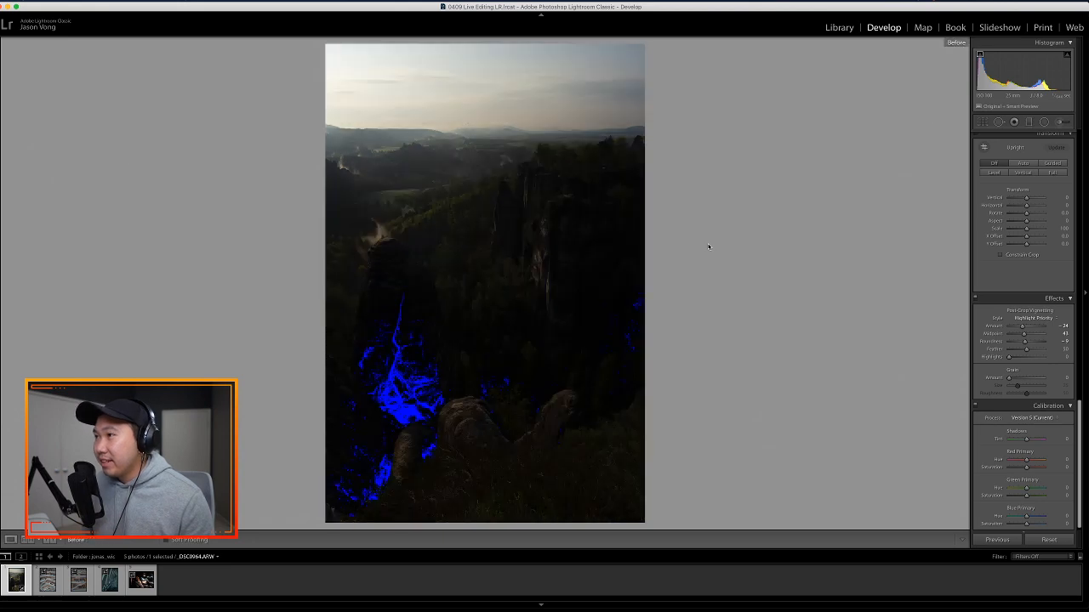
key("backslash")
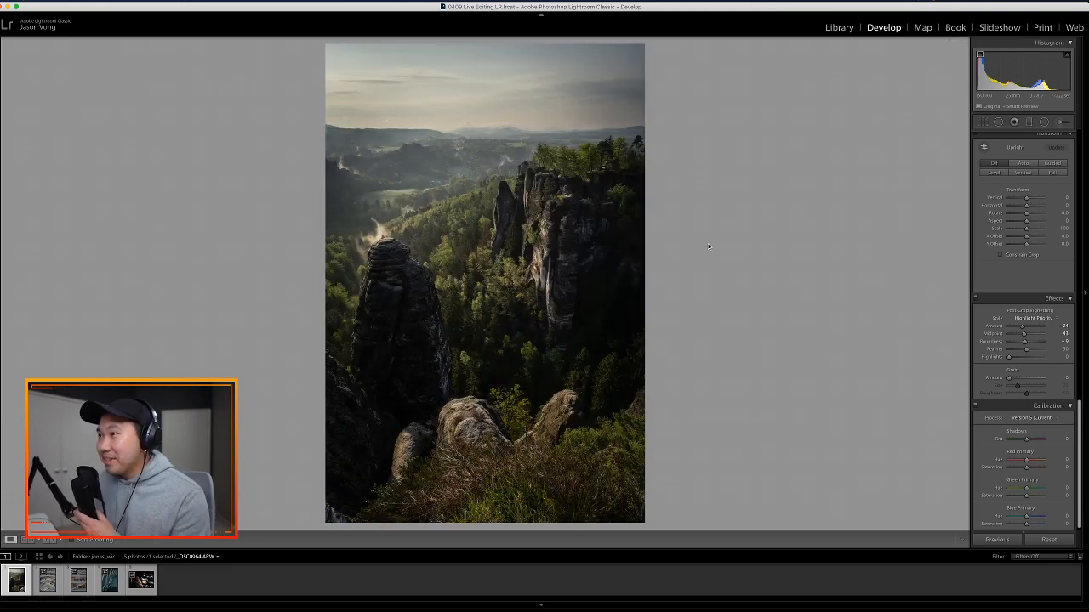
key("backslash")
key("backslash")
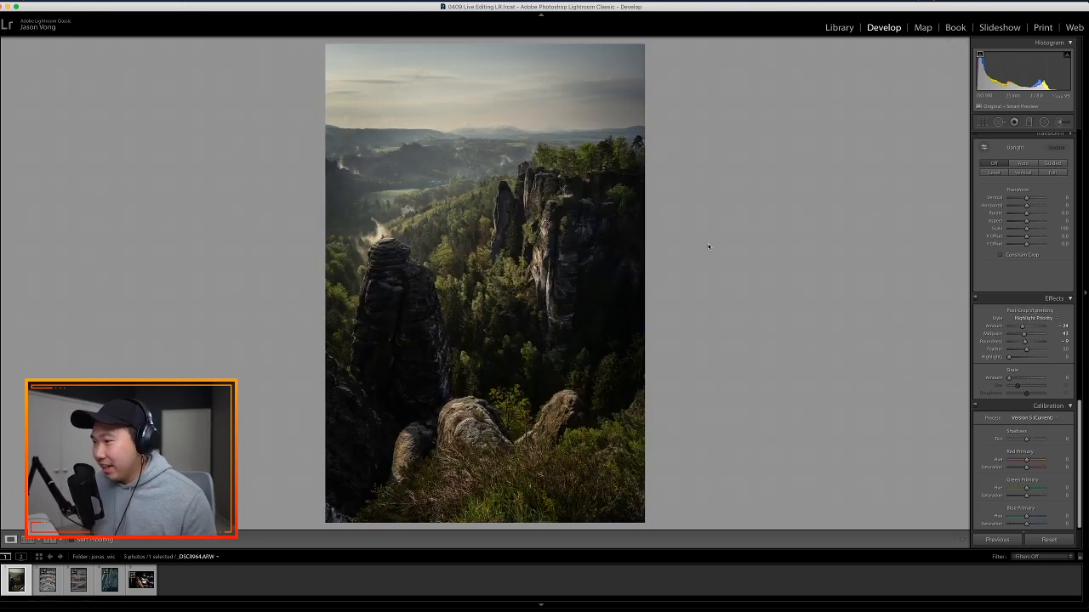
- Switch to the tutorial in Chrome and watch the vignette's Amount and Midpoint adjustments
key("super+Tab")
key("super+Tab")
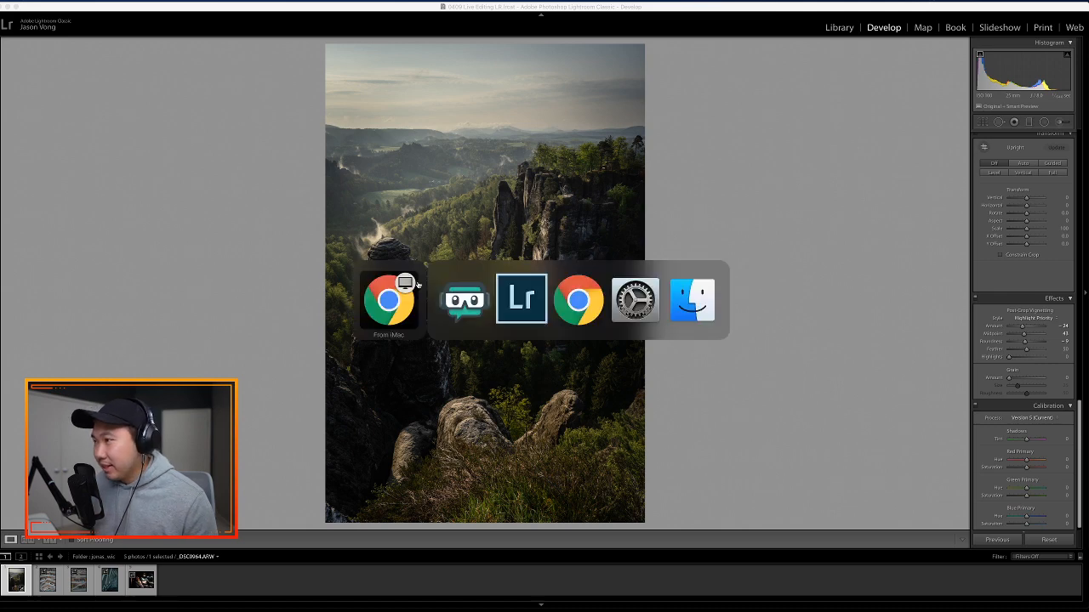
key("Tab")
key("Tab")
key("Tab")
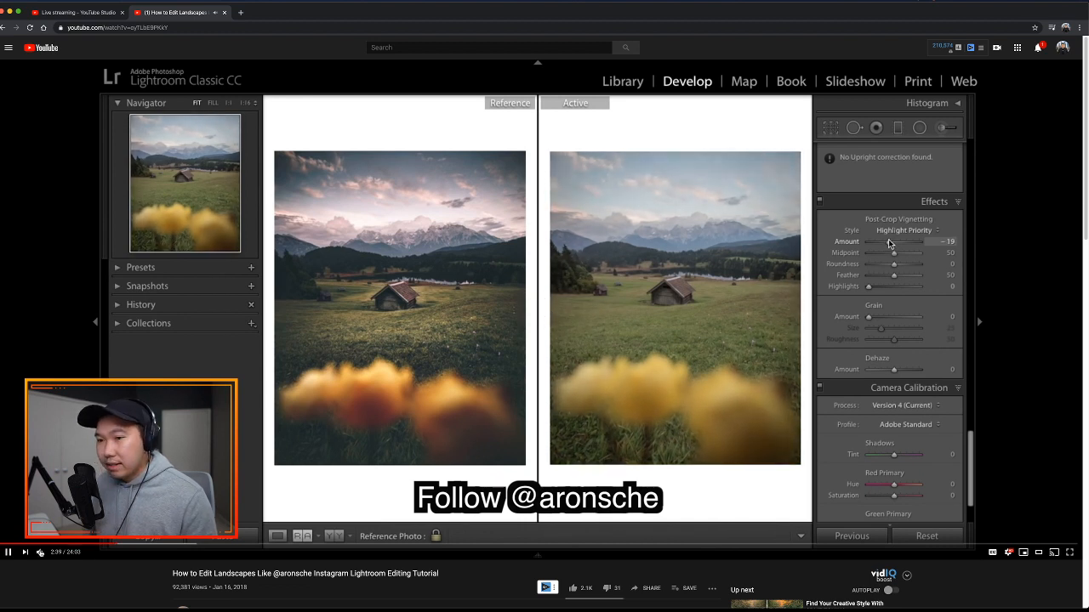
mouse_move(40, 553)
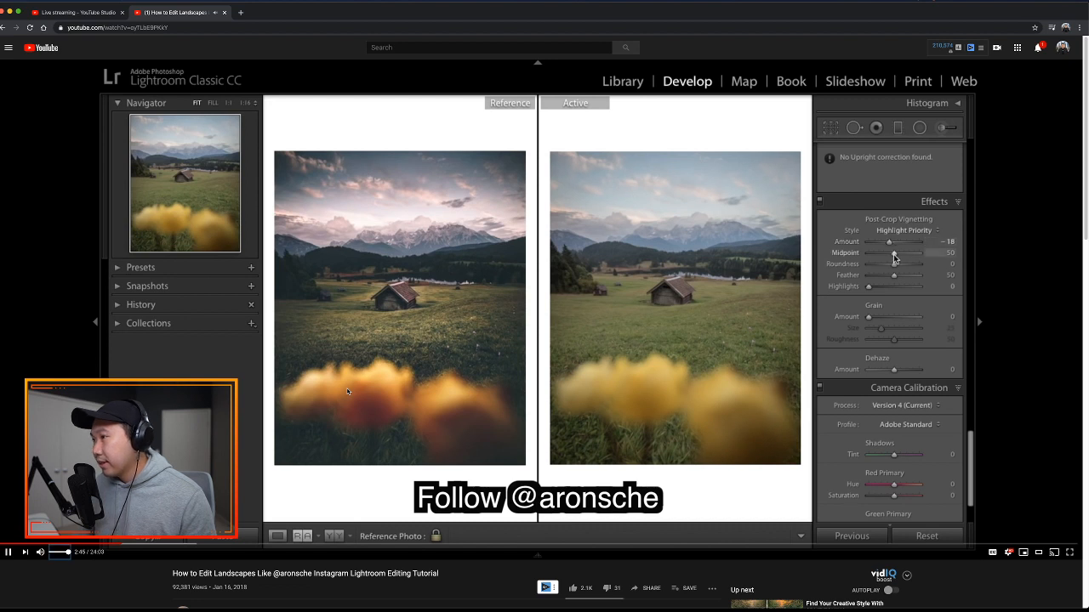
left_click(612, 302)
left_click(612, 302)
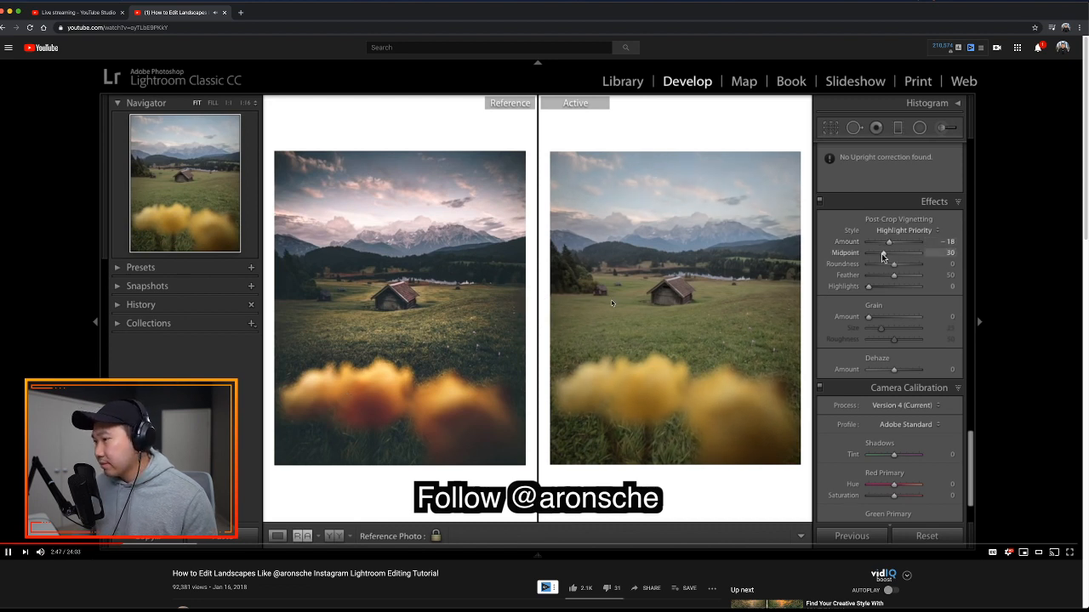
- Skip ahead in the tutorial to the HSL adjustments and pause the video at 3:59
key("Right")
key("Right")
key("Right")
key("Right")
key("Right")
key("Right")
key("Right")
key("Right")
key("Right")
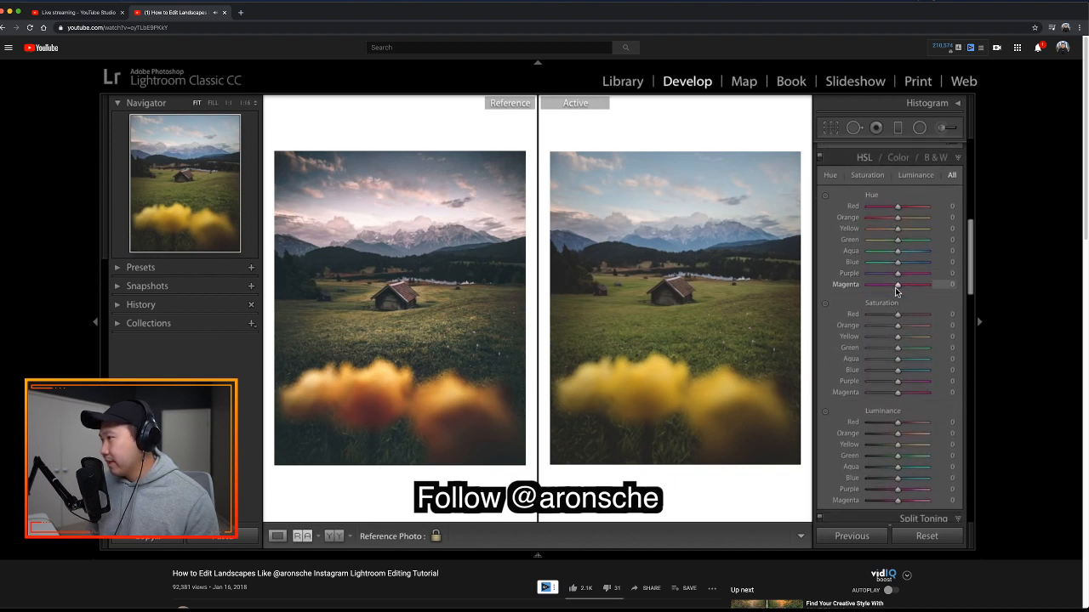
left_click(593, 301)
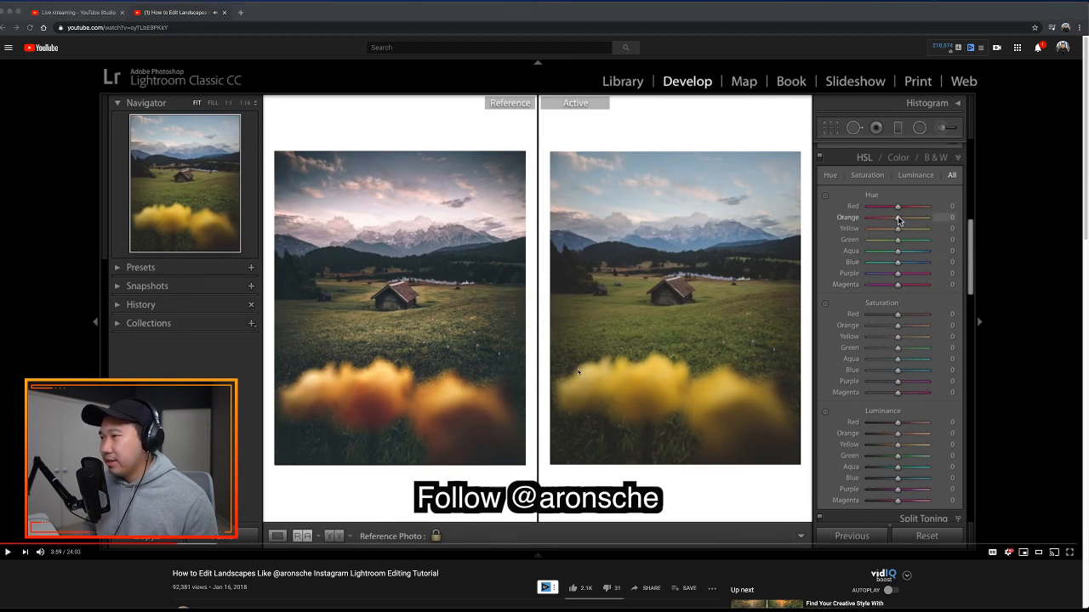
- Switch back to Lightroom Classic and return to the valley photo's Tone Curve settings
key("super+Tab")
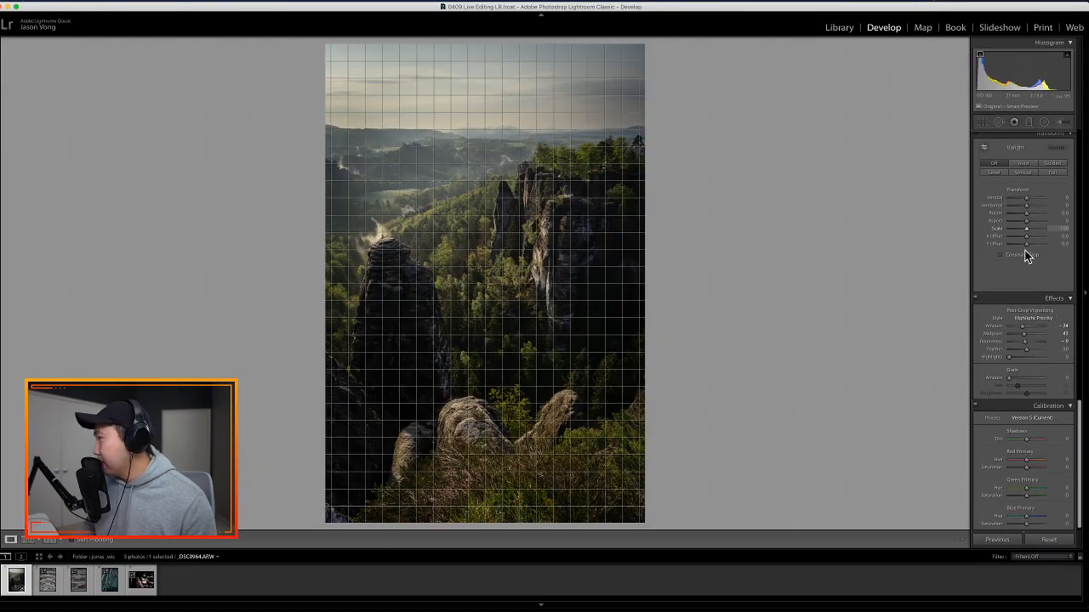
scroll(1070, 254, "up", 10)
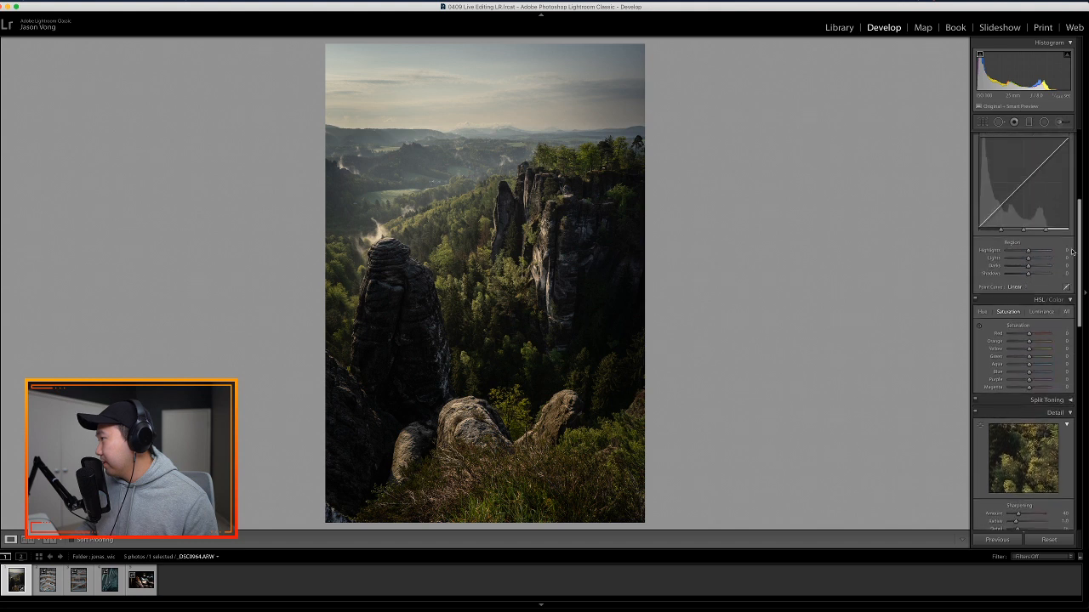
scroll(1070, 254, "up", 3)
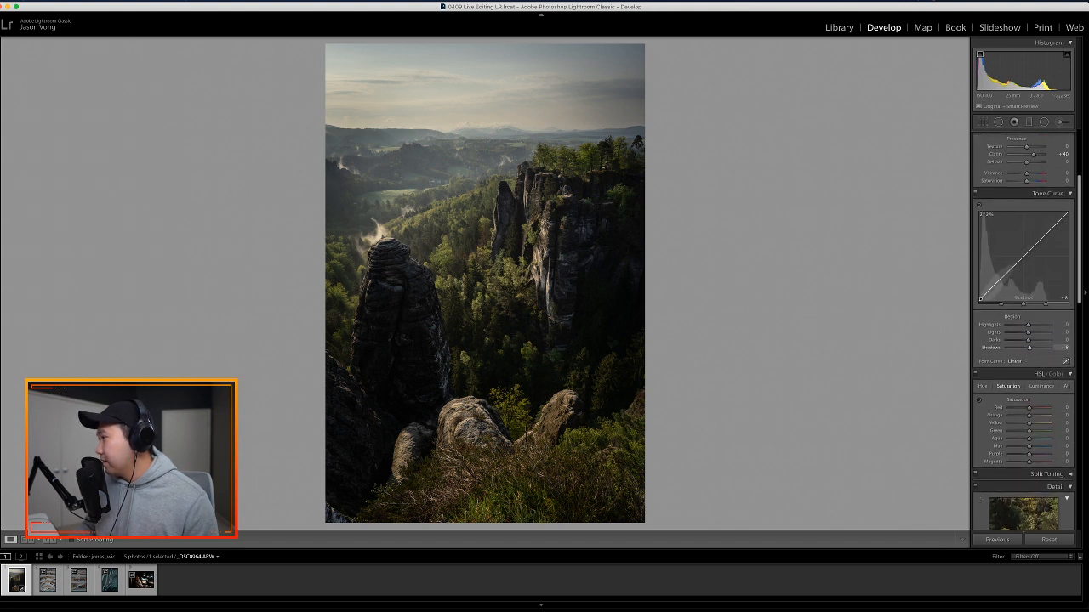
key("ctrl+z")
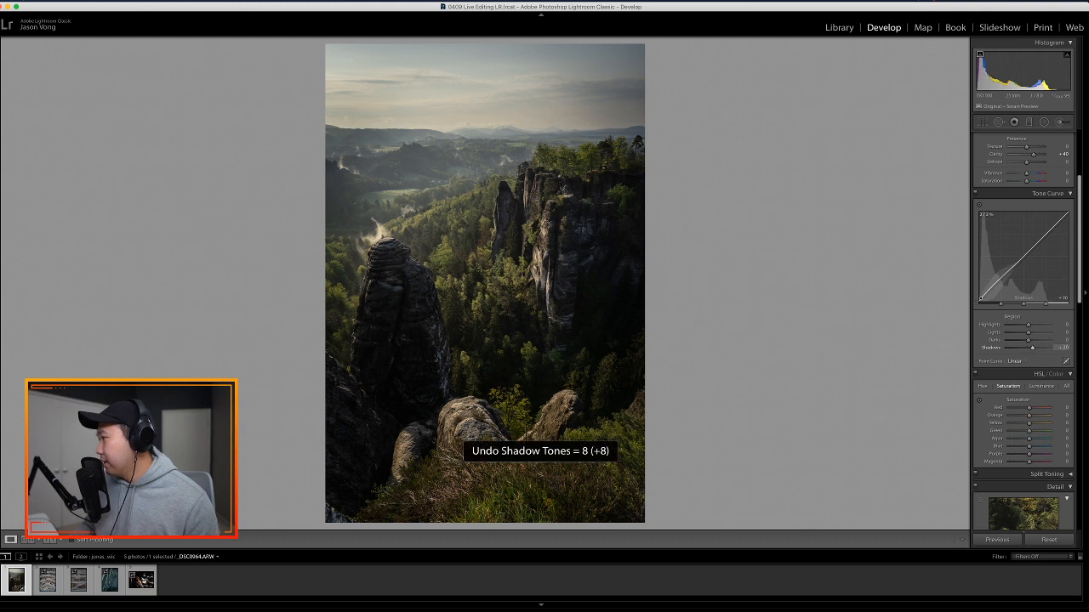
left_click_drag(981, 299, 979, 300)
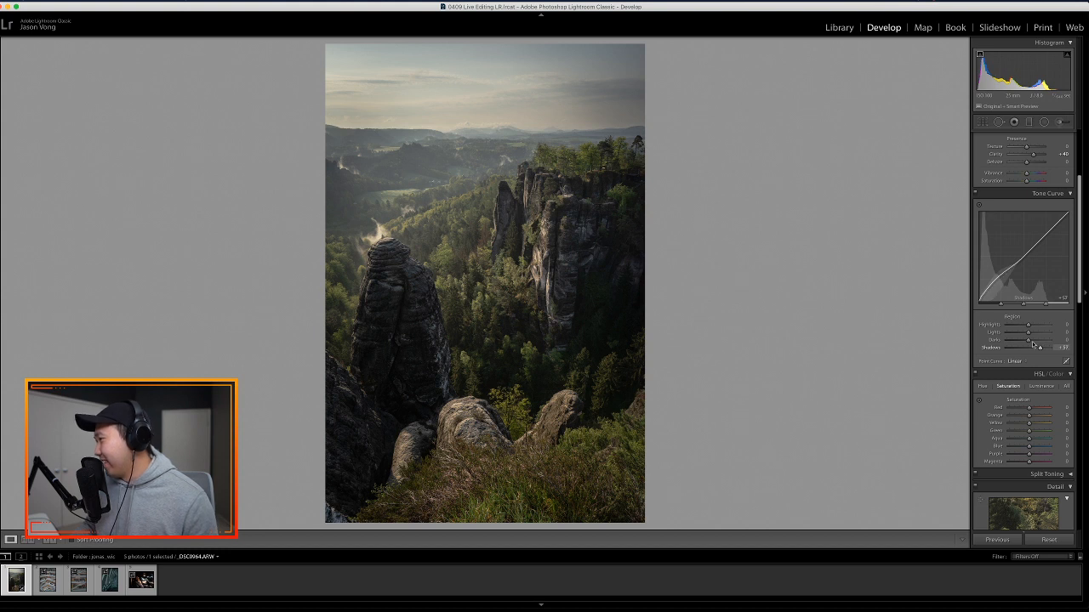
key("ctrl+z")
- Change the tone curve to point editing and lift the RGB black point slightly, anchoring the shadows with a second point
left_click(1066, 361)
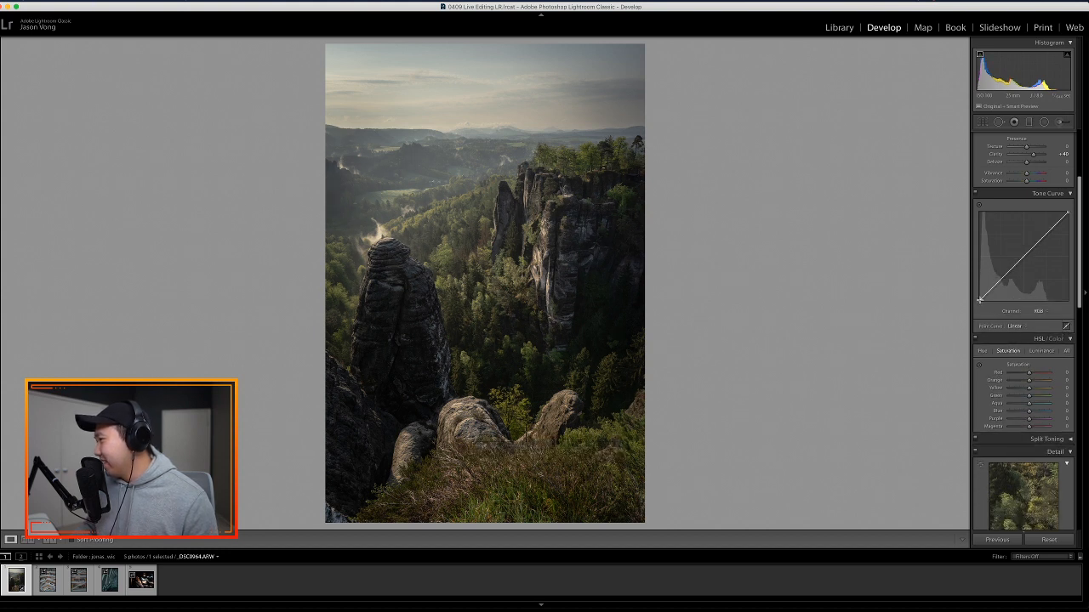
left_click_drag(979, 299, 978, 293)
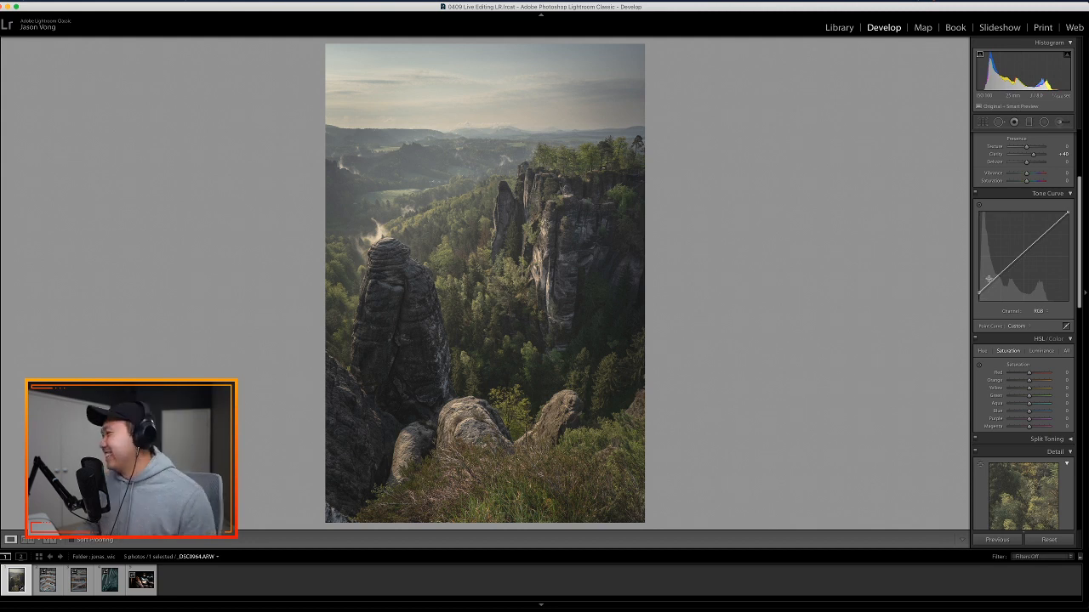
left_click_drag(979, 292, 977, 291)
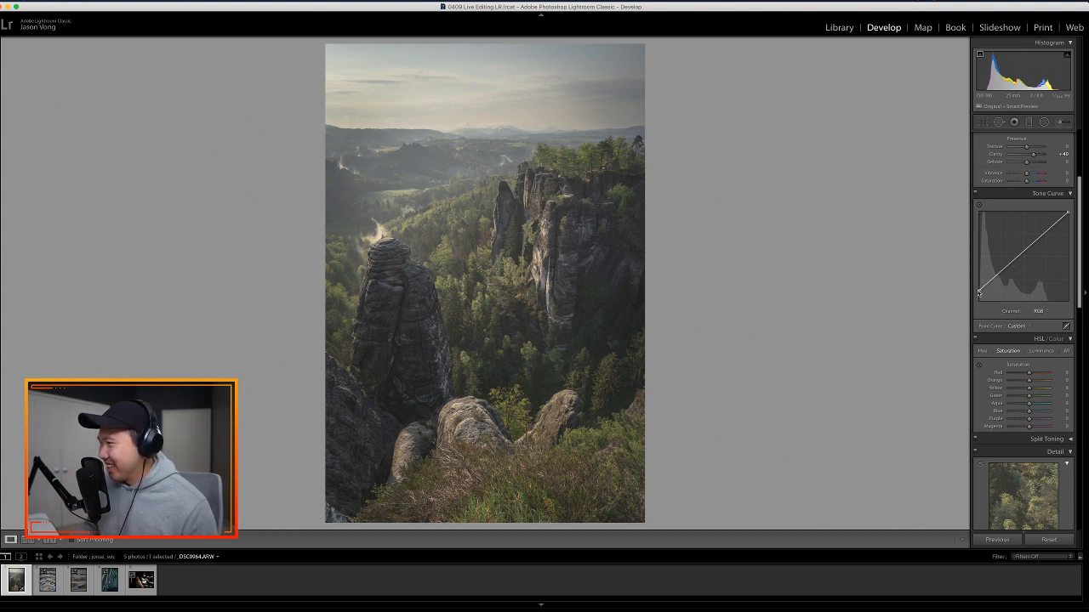
mouse_move(978, 291)
left_mouse_down()
mouse_move(991, 291)
mouse_move(978, 297)
left_mouse_up()
key("super+z")
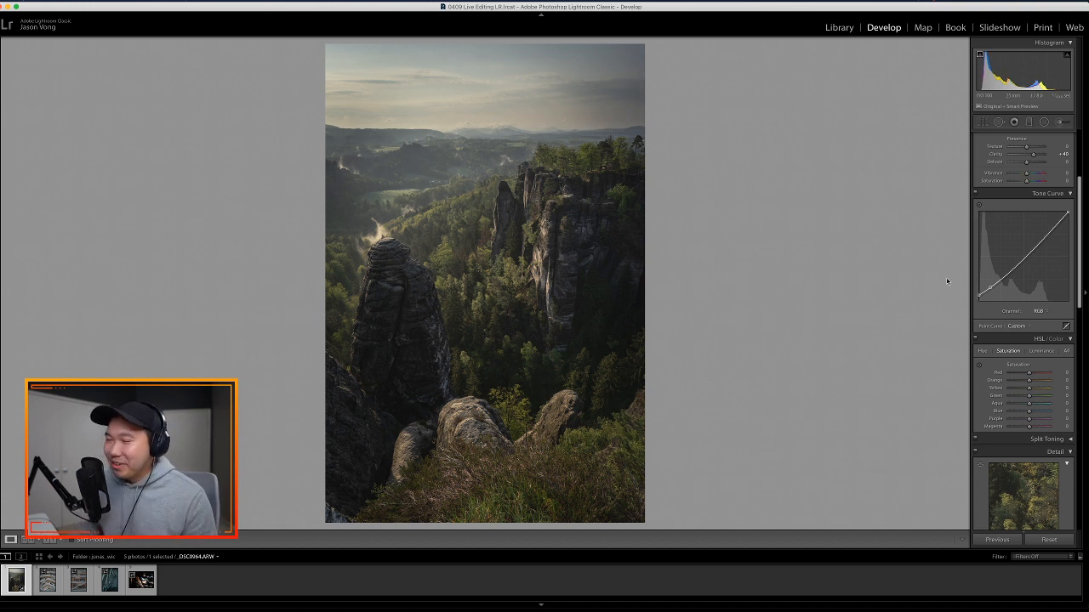
- Switch to the tutorial in Chrome, skip ahead to the Split Toning shadows adjustment and pause the video at 5:18
key("super+Tab")
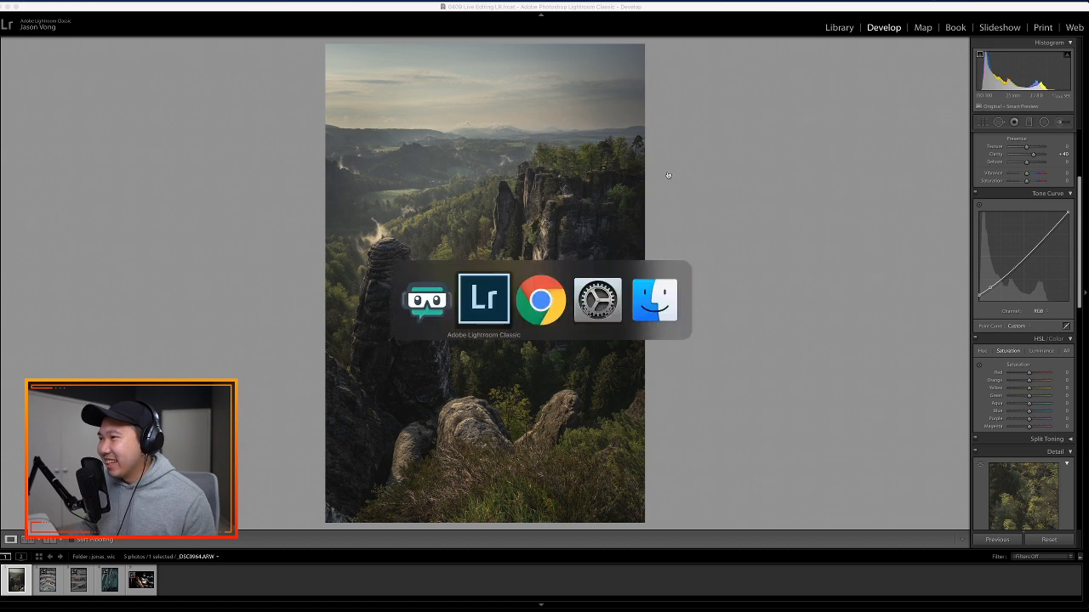
key("super+Tab")
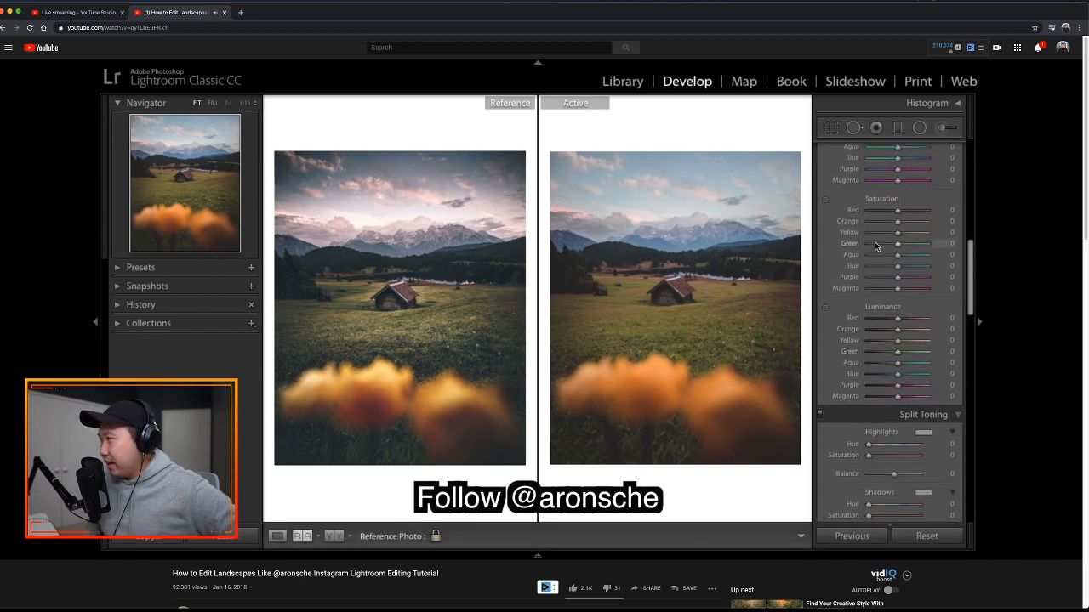
key("Right")
key("Right")
key("Right")
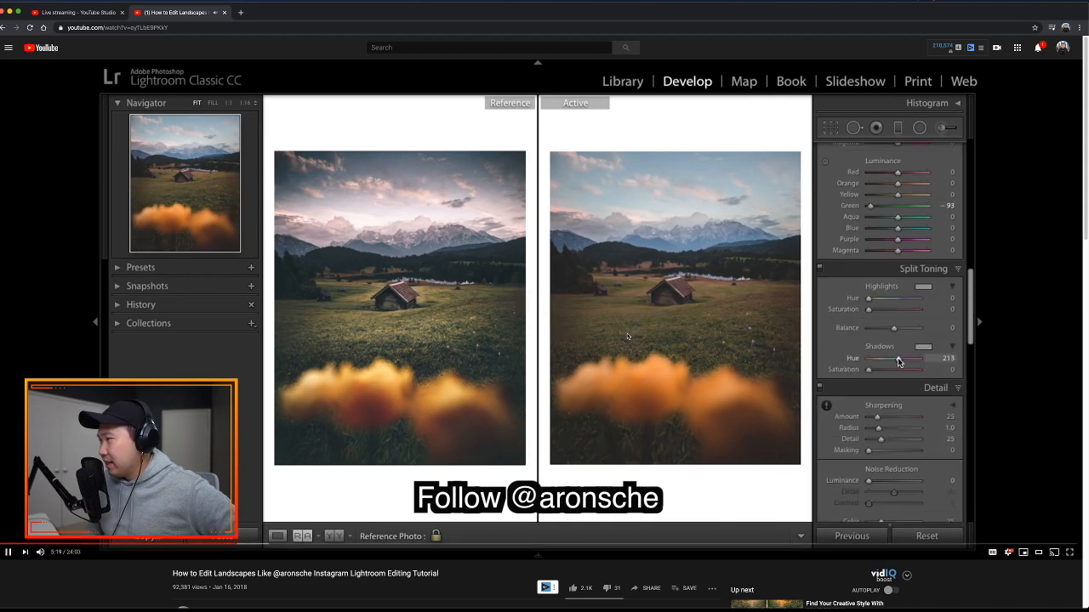
key("Left")
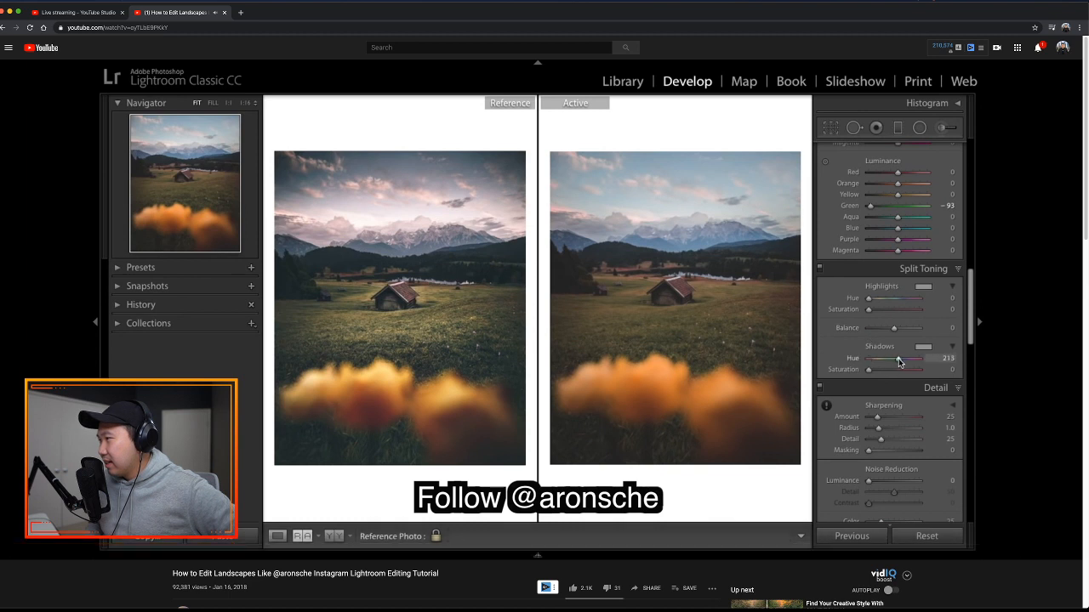
key("Left")
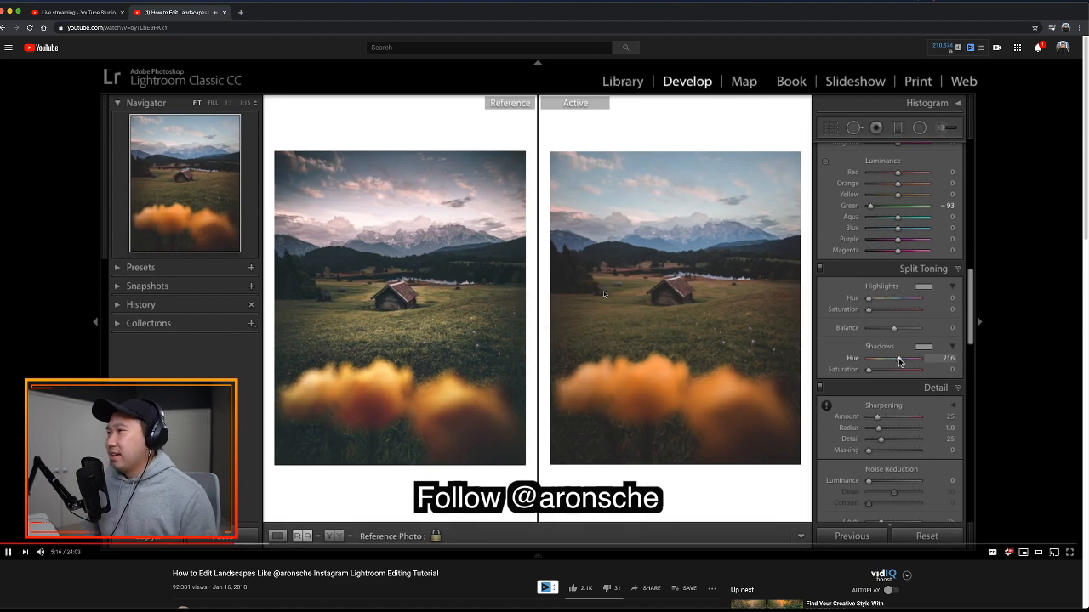
key("space")
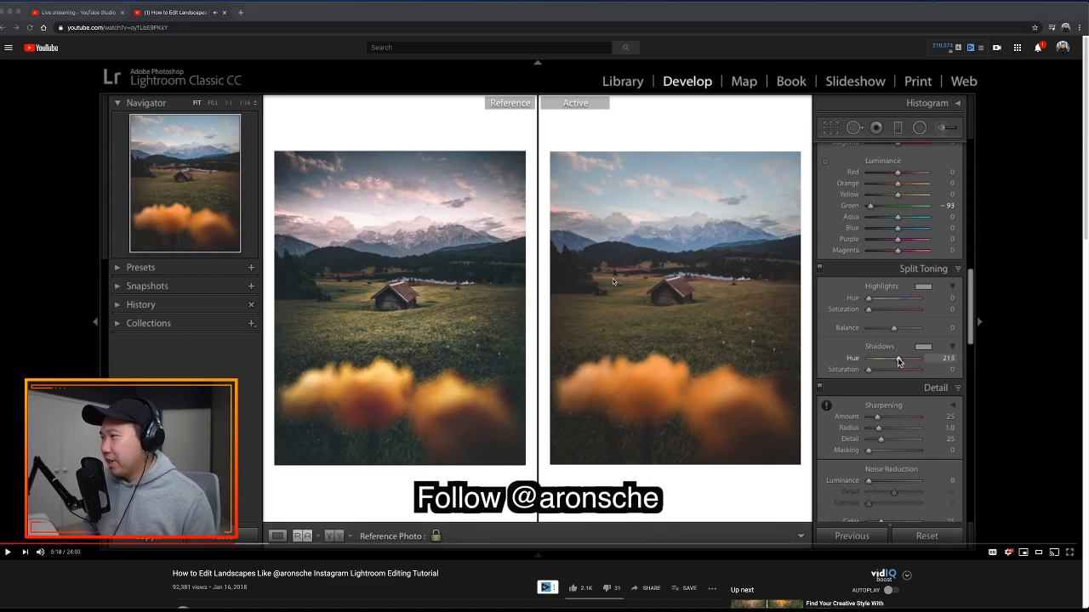
- Switch back to Lightroom Classic and show the Hue, Saturation and Luminance adjustments all together
key("super+Tab")
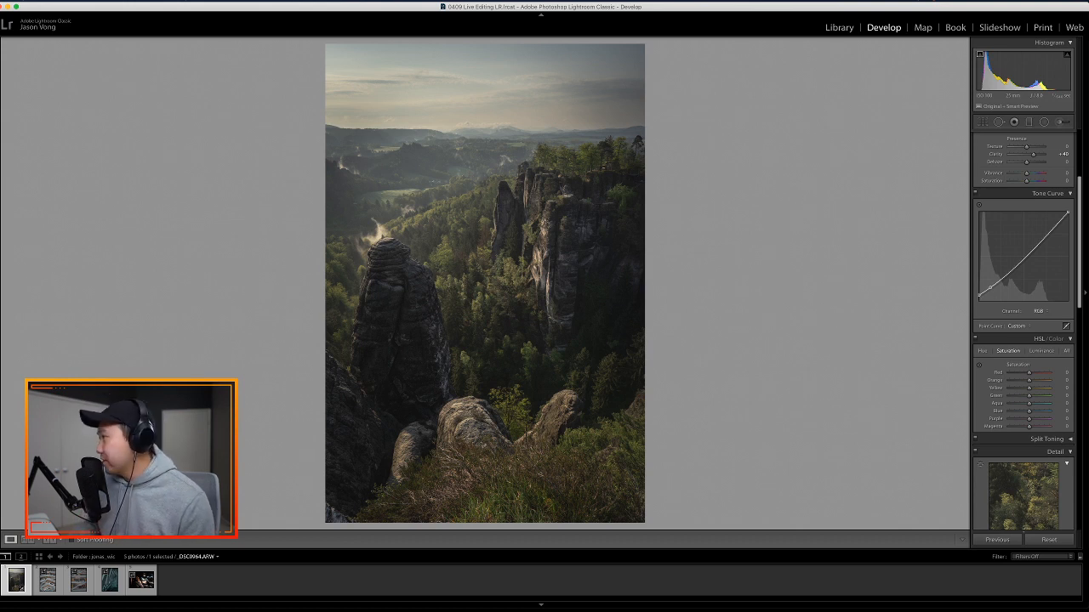
scroll(981, 240, "down", 5)
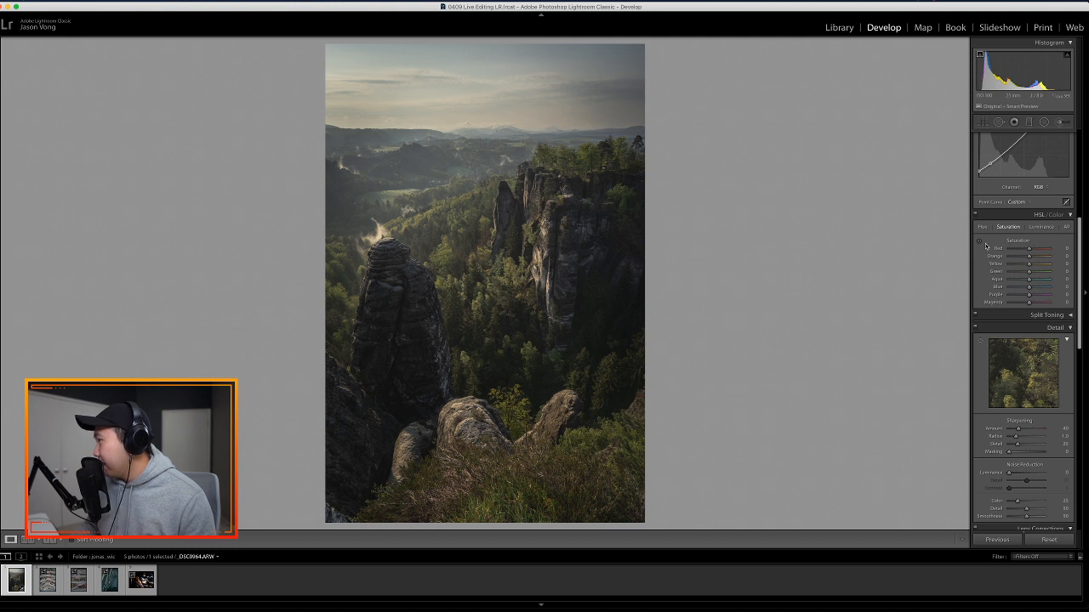
left_click(1066, 226)
scroll(1018, 141, "down", 3)
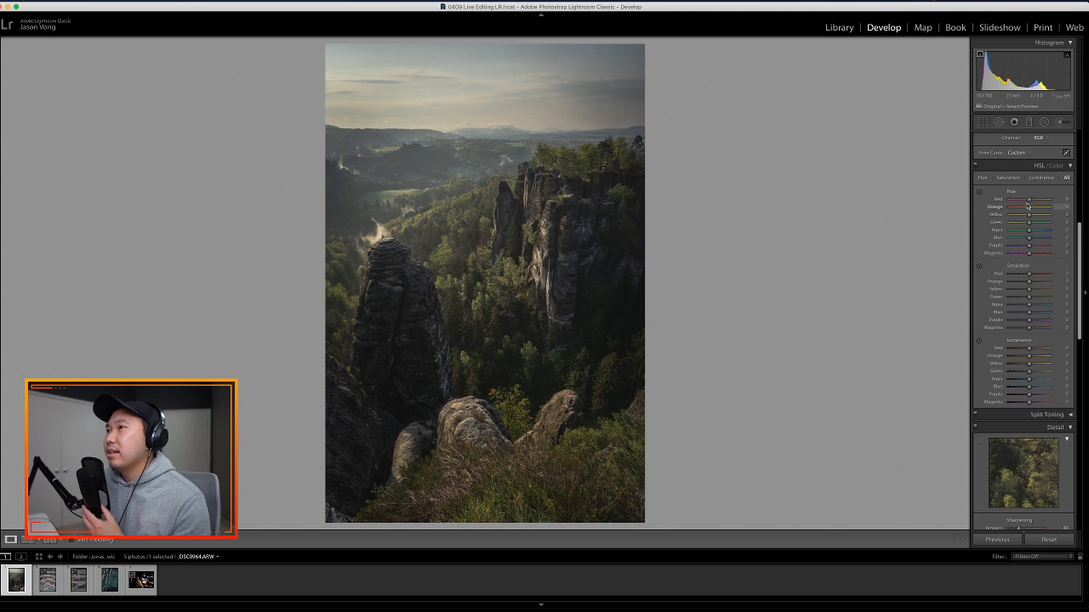
- Try the Green hue in both directions, checking the trees up close, and shift it to about -58
left_click_drag(1029, 226, 1029, 228)
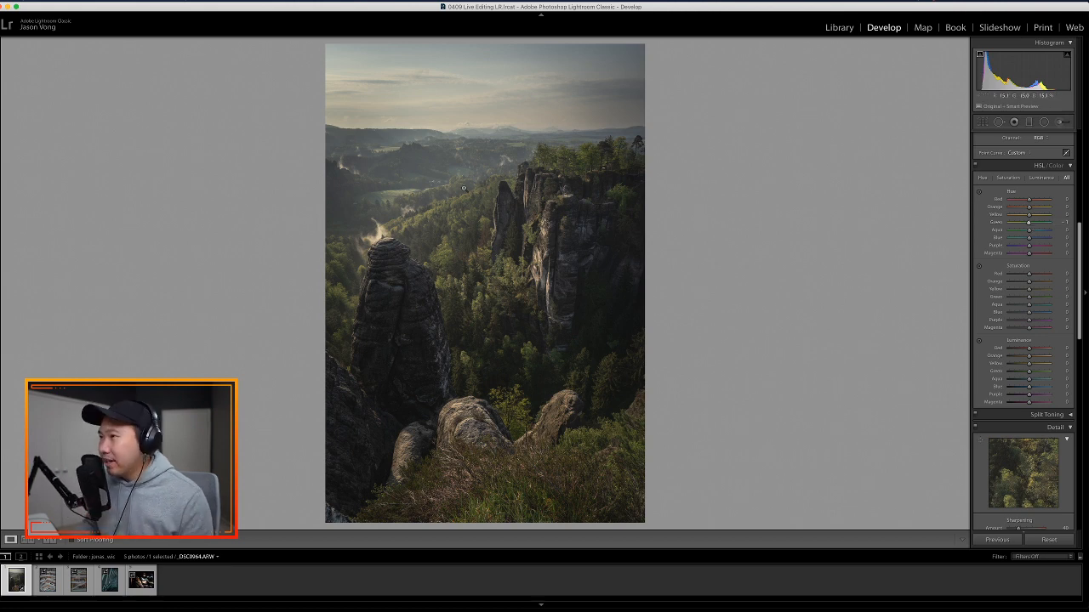
key("z")
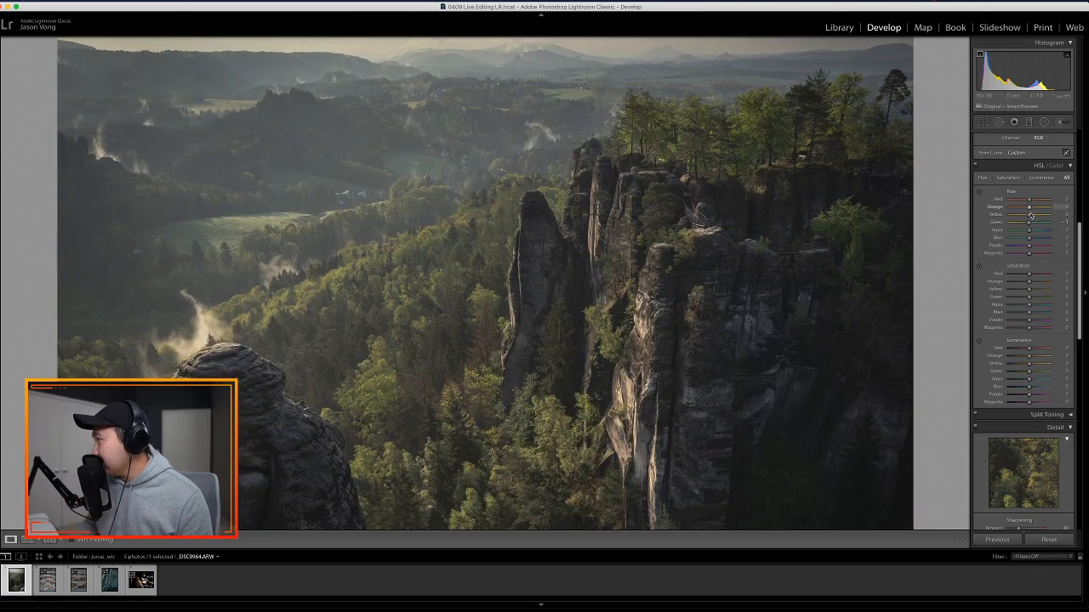
left_click_drag(1030, 225, 1043, 226)
left_click(809, 243)
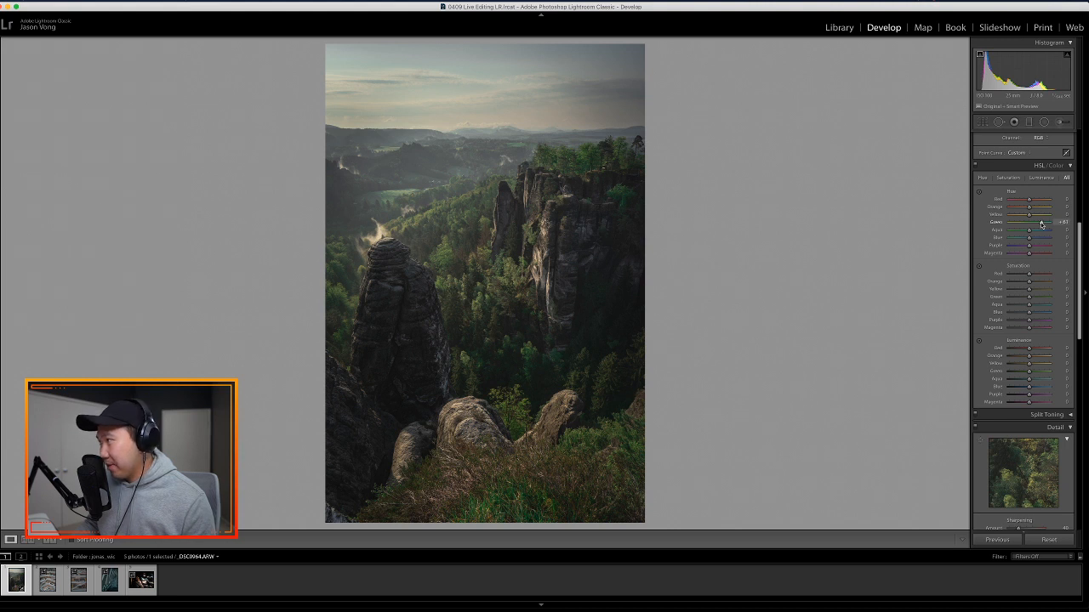
left_click_drag(1042, 224, 1018, 224)
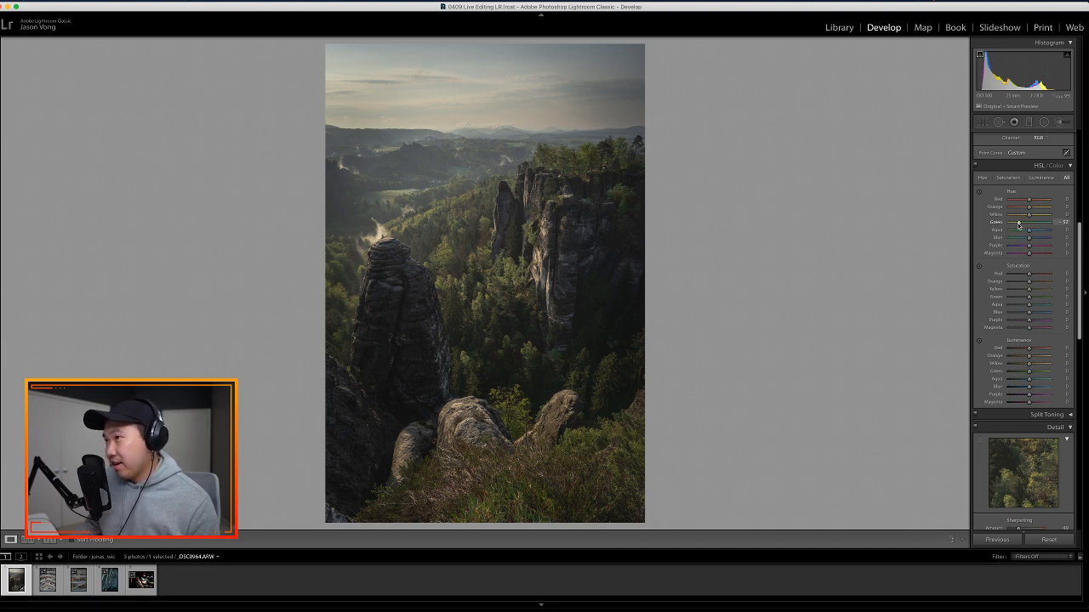
left_click(493, 250)
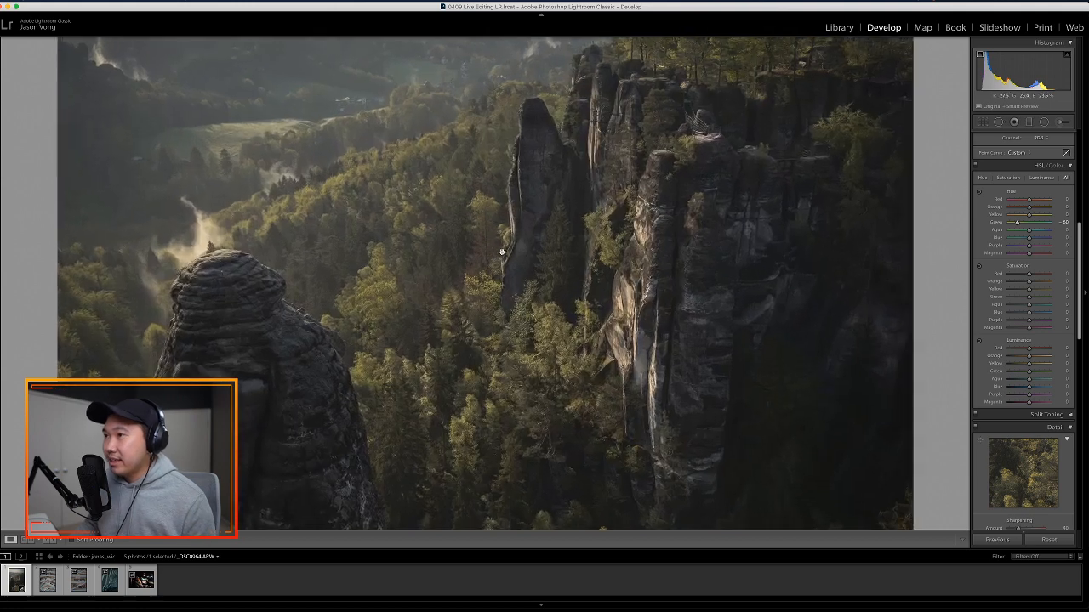
left_click(495, 250)
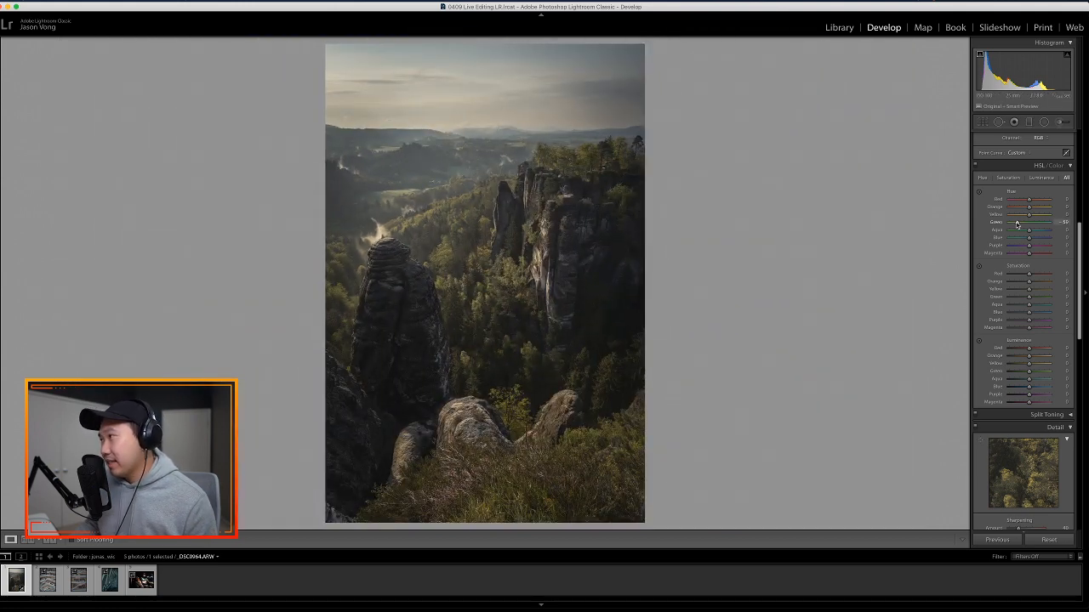
- Set the Yellow hue to -25 and test an Orange hue shift up close, returning Orange to 0
left_click_drag(1028, 215, 1019, 219)
left_click(443, 160)
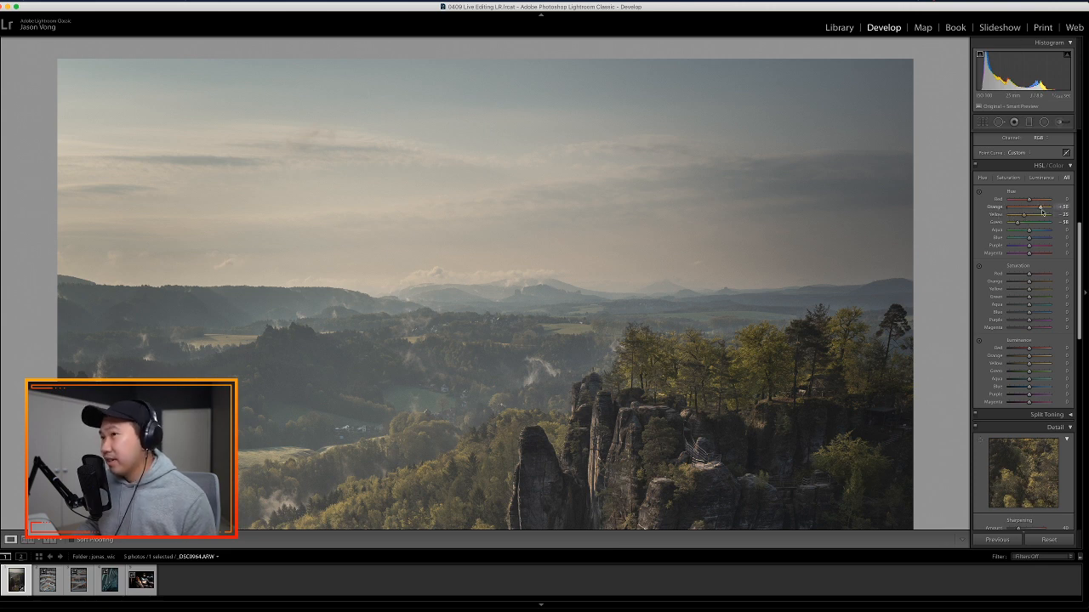
mouse_move(1041, 210)
left_mouse_down()
mouse_move(1051, 210)
mouse_move(1021, 211)
mouse_move(1052, 211)
mouse_move(1018, 202)
mouse_move(1036, 203)
left_mouse_up()
left_click(739, 242)
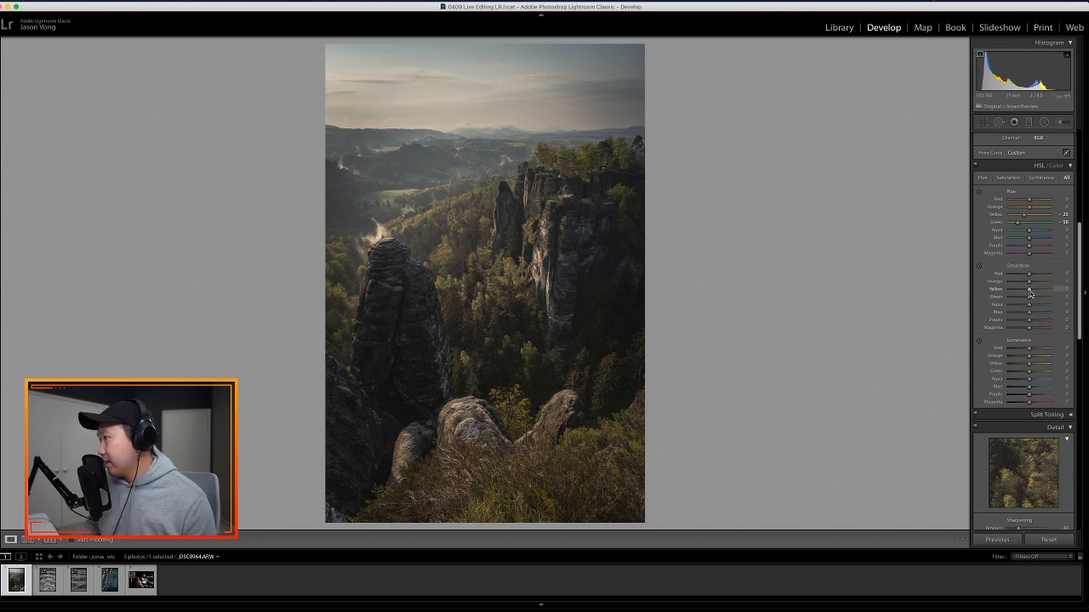
- Raise the Yellow saturation to +40 and the Green saturation to +31, inspecting the trees and rocks up close
left_click_drag(1030, 291, 1043, 292)
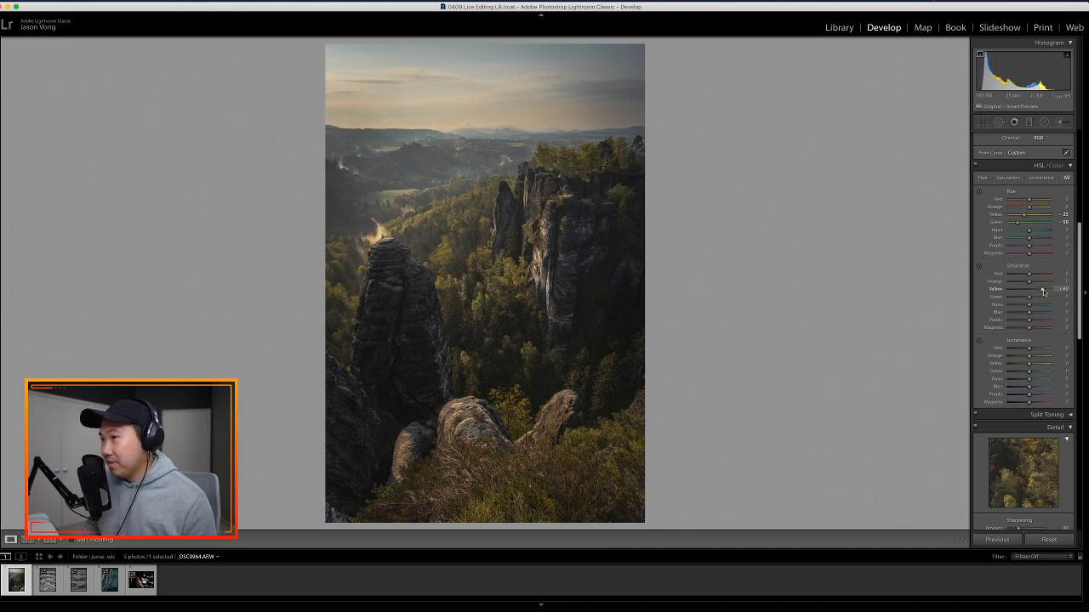
left_click_drag(1042, 292, 1037, 292)
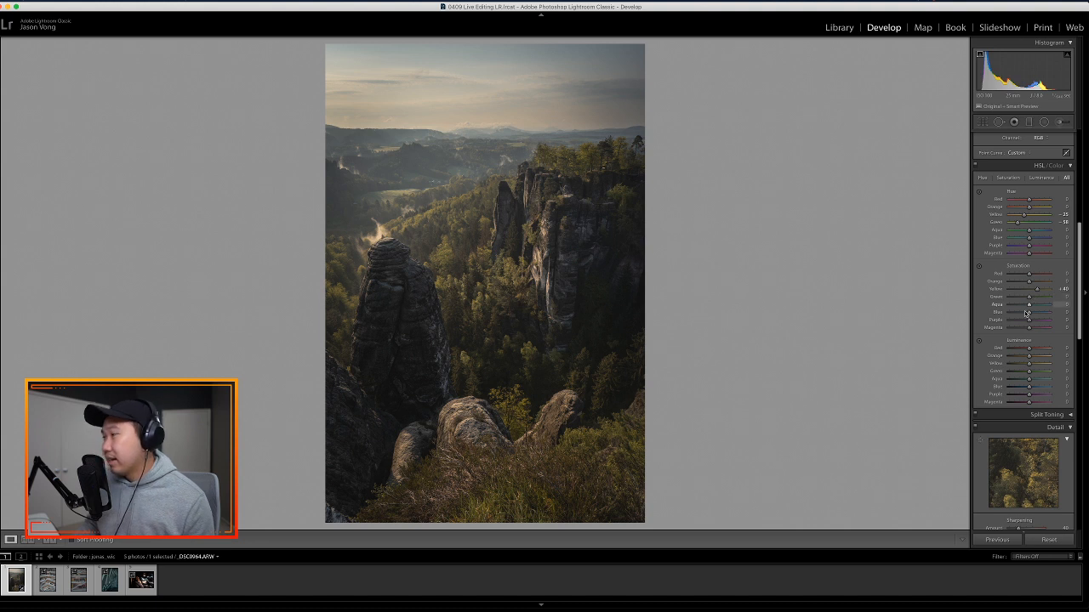
mouse_move(1030, 298)
left_mouse_down()
mouse_move(1055, 298)
mouse_move(1035, 300)
left_mouse_up()
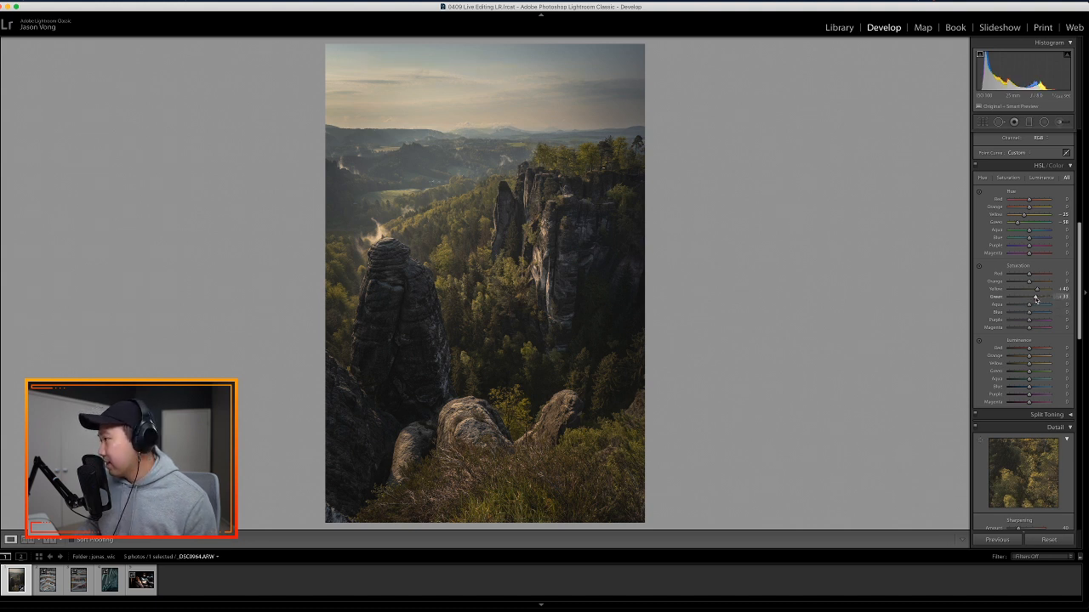
left_click(496, 297)
left_click_drag(585, 261, 582, 305)
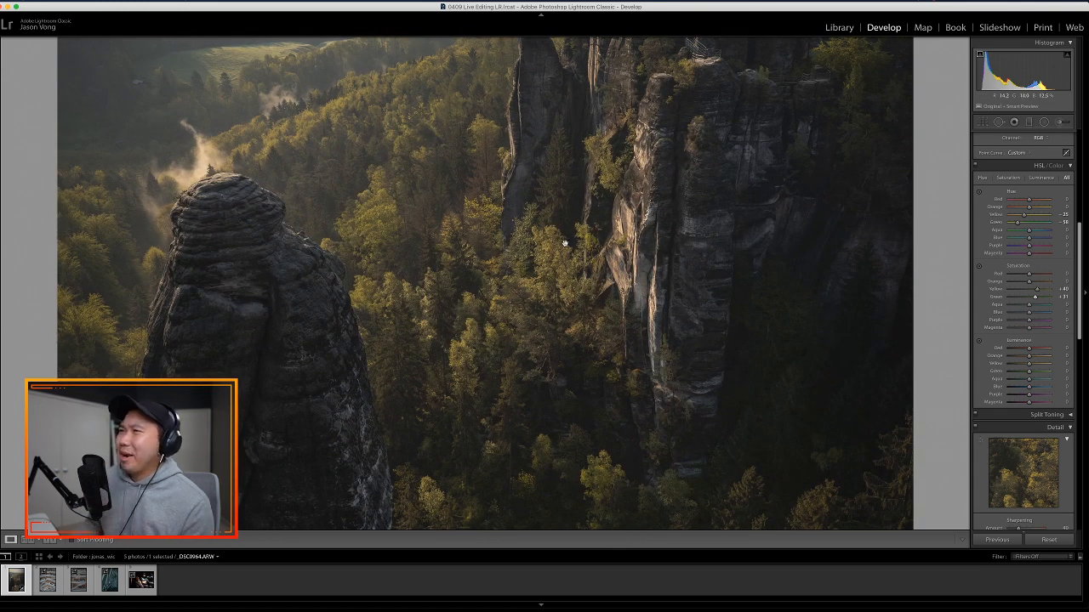
left_click_drag(564, 239, 525, 269)
scroll(525, 269, "up", 5)
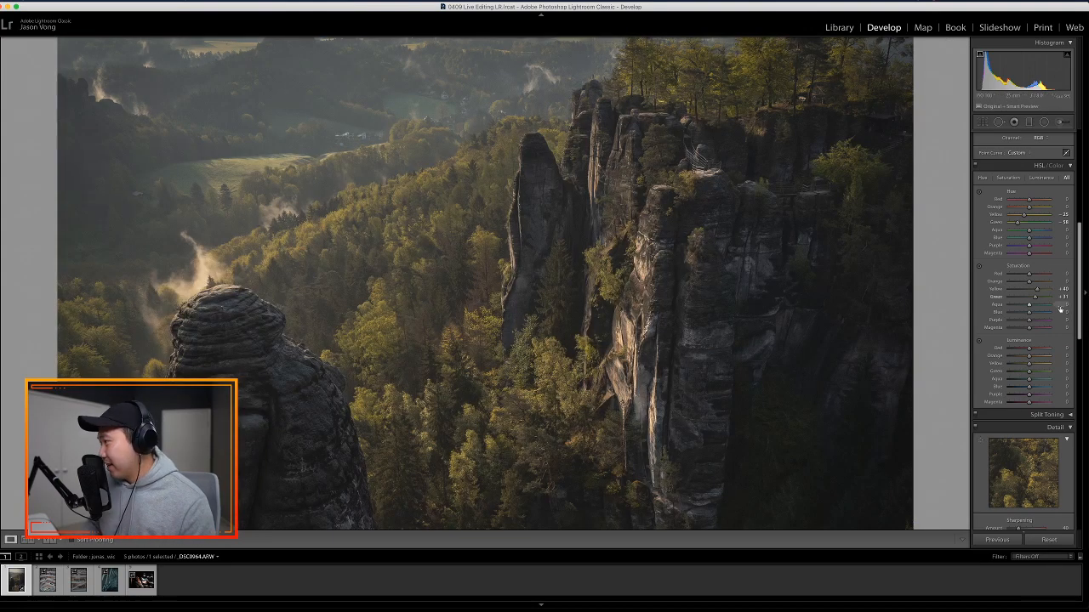
left_click(883, 342)
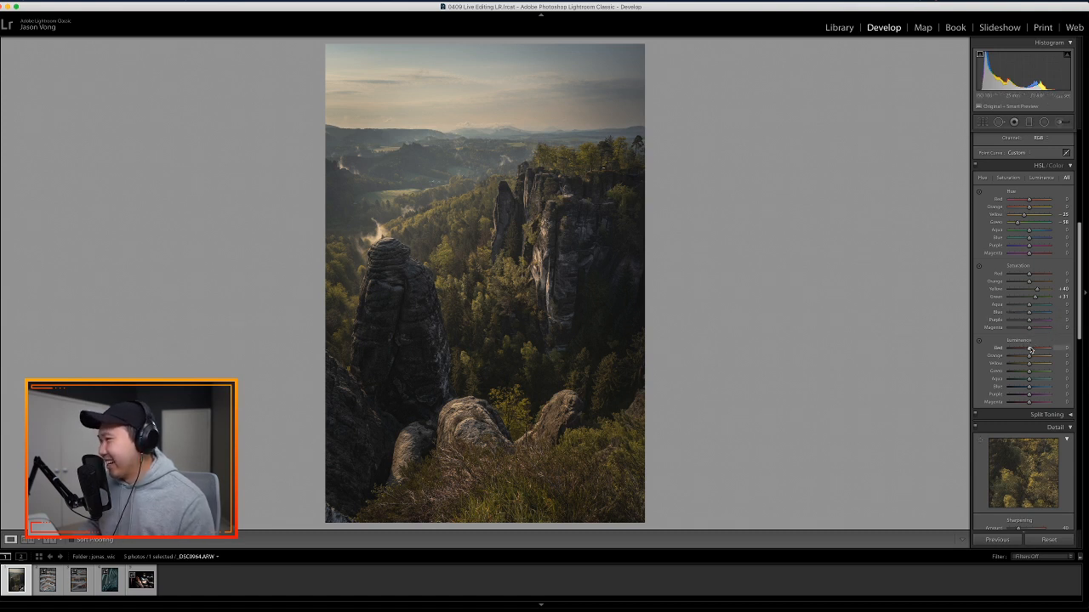
- Raise the Yellow luminance to +5
mouse_move(1029, 363)
left_mouse_down()
mouse_move(1008, 364)
mouse_move(1042, 366)
mouse_move(1030, 368)
left_mouse_up()
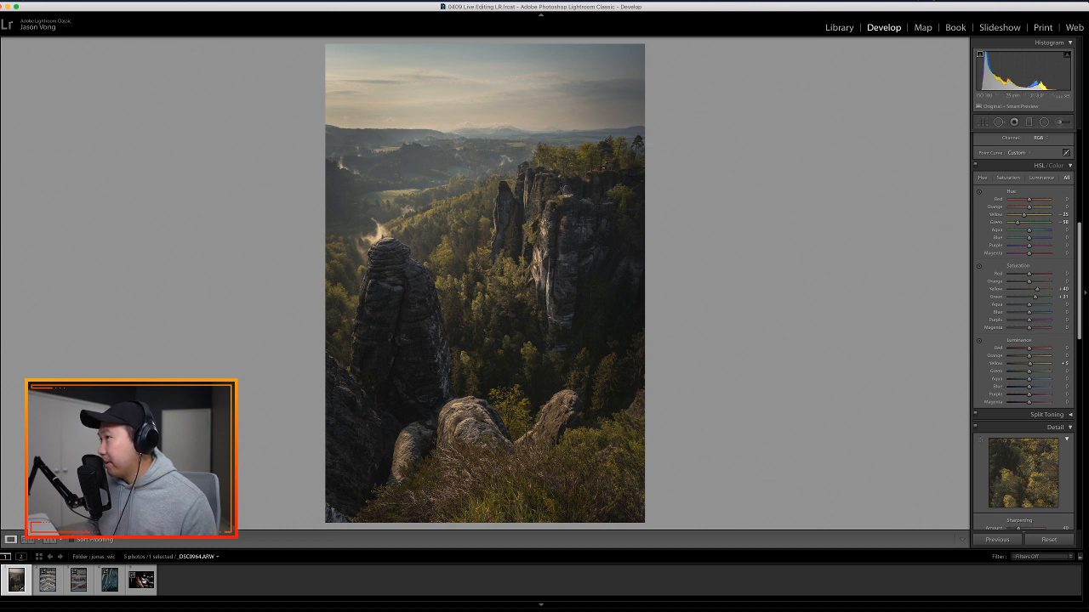
left_click_drag(1080, 312, 1079, 329)
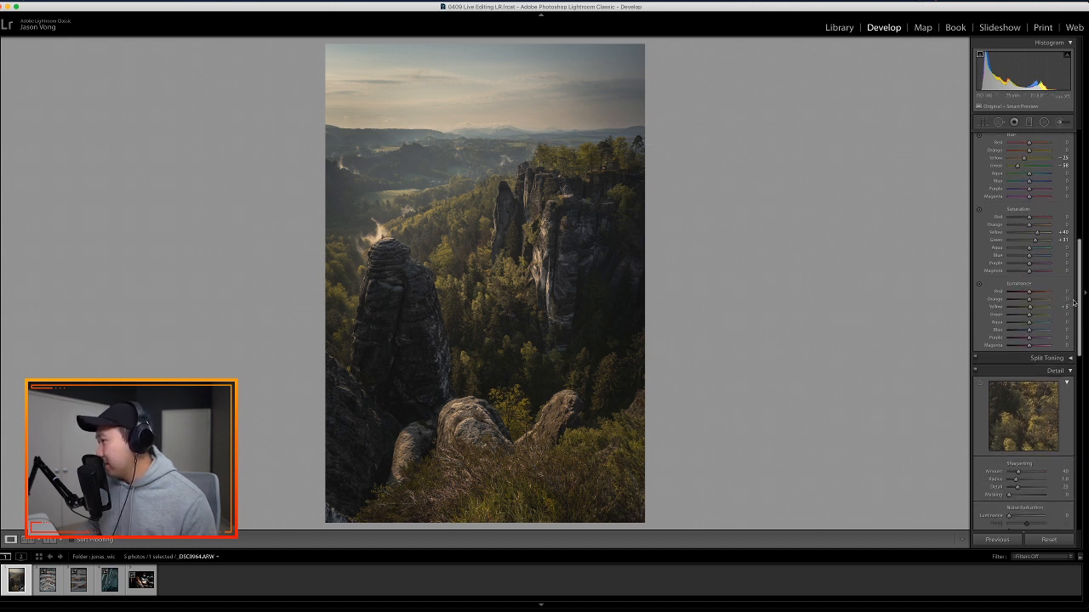
scroll(1078, 307, "down", 2)
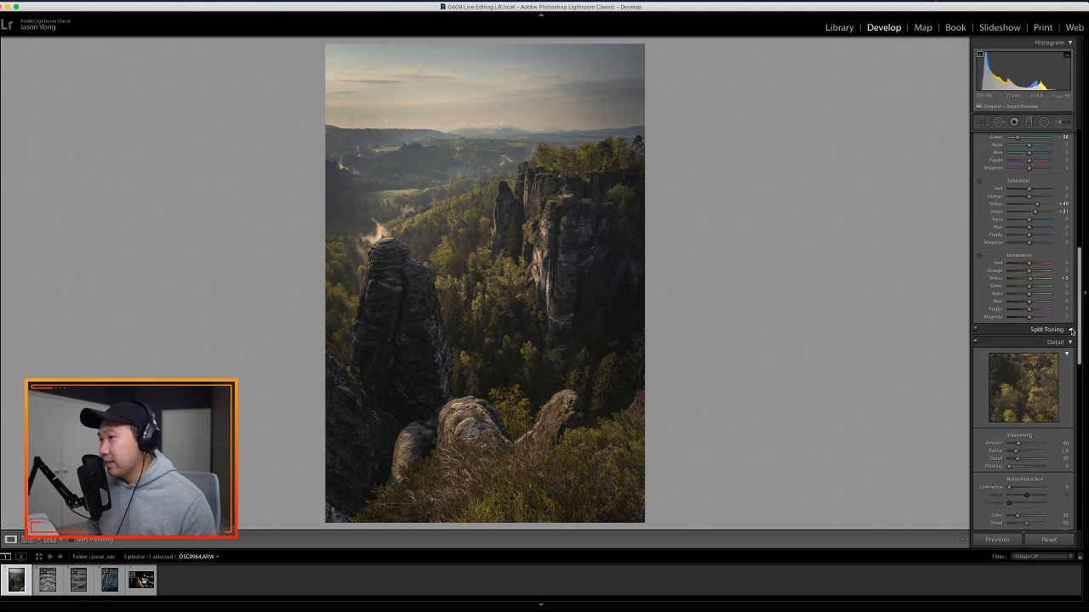
- Open the Split Toning settings, switch to the YouTube tutorial to replay its shadow split toning part, and return to Lightroom
left_click(1071, 330)
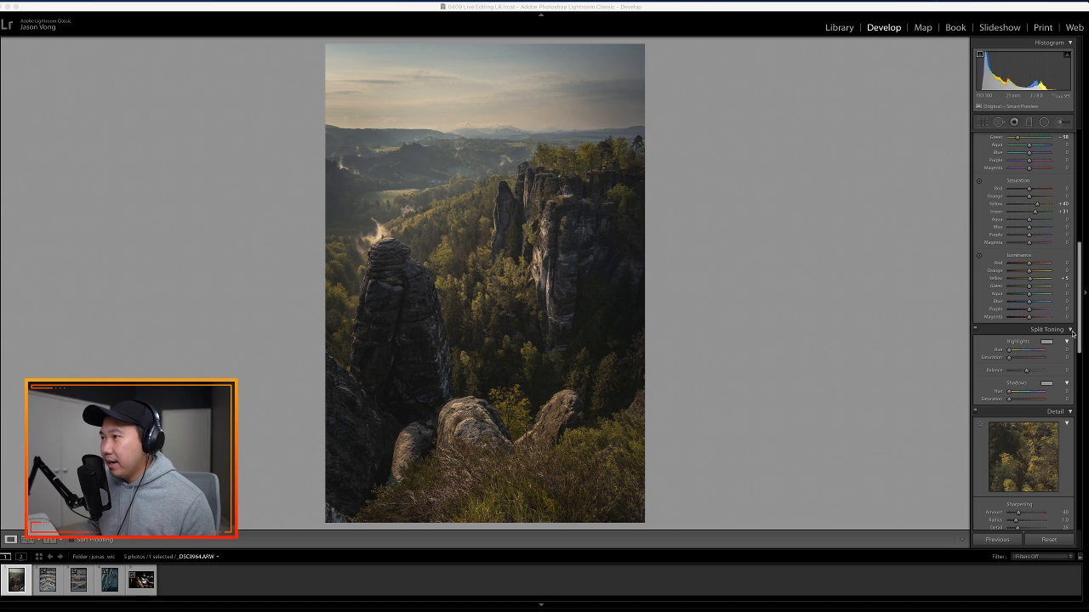
key("super+Tab")
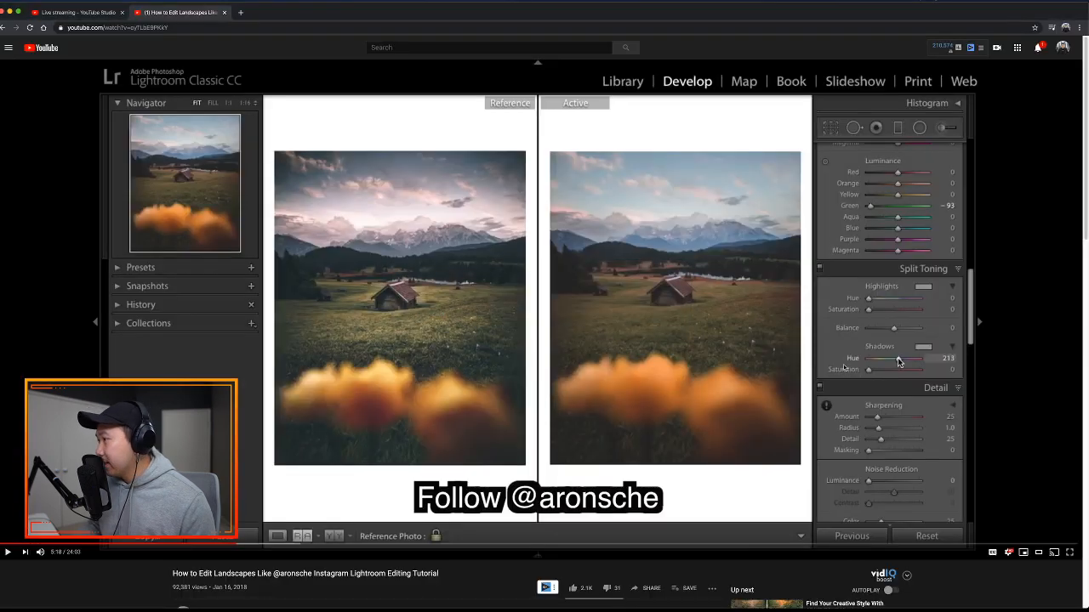
left_click(845, 368)
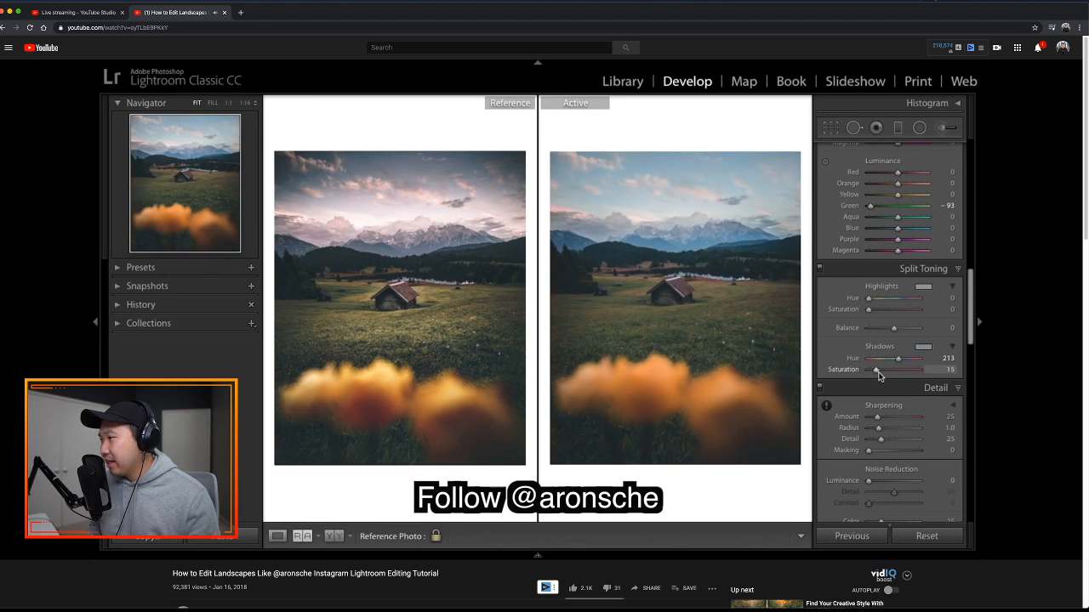
left_click(821, 349)
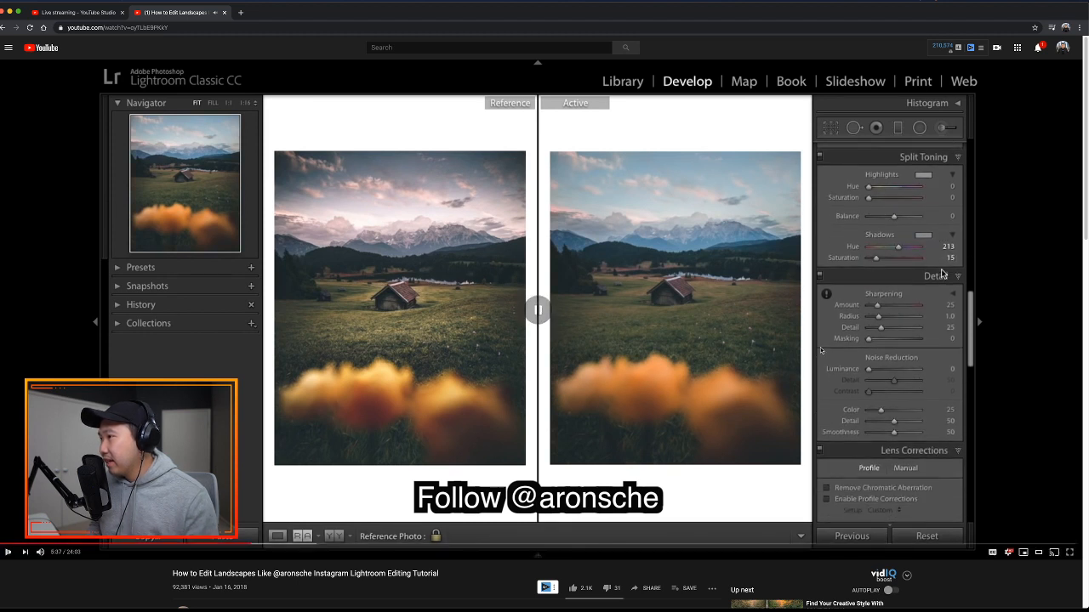
left_click(772, 227)
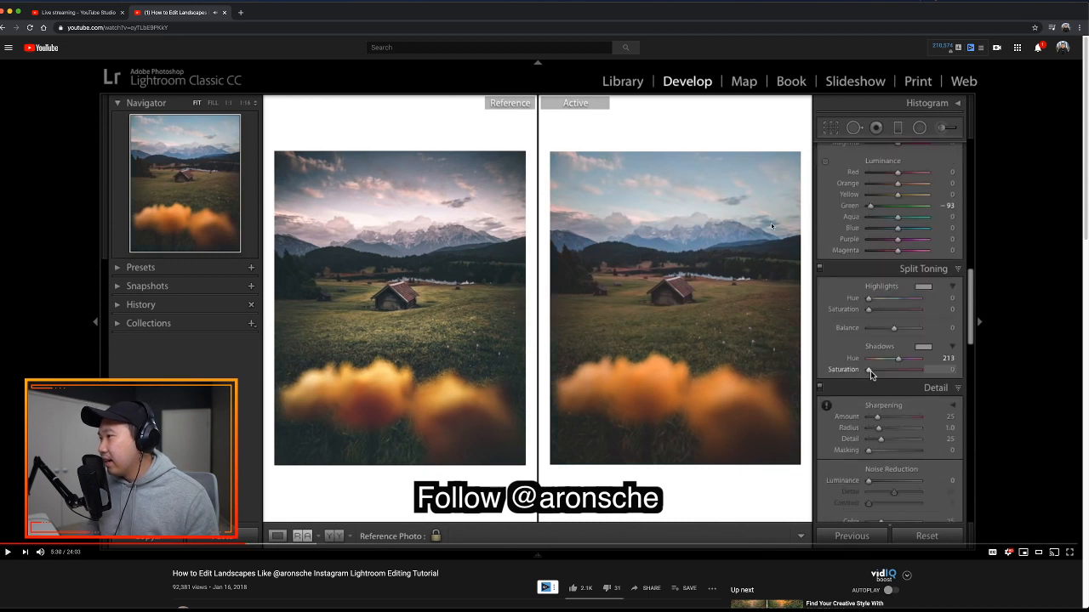
left_click(771, 226)
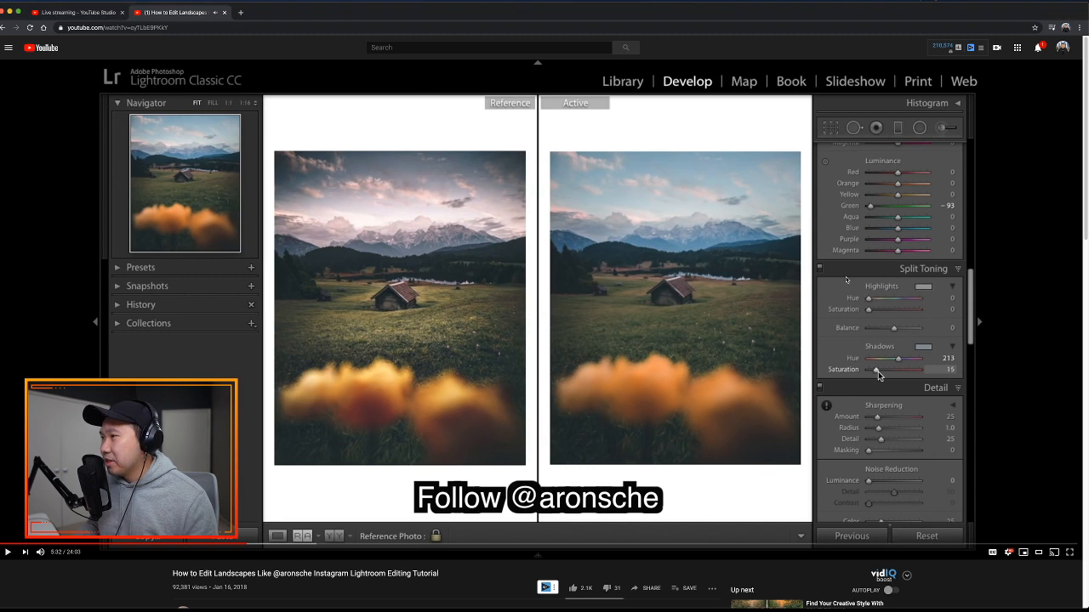
key("super+Tab")
key("super+Tab")
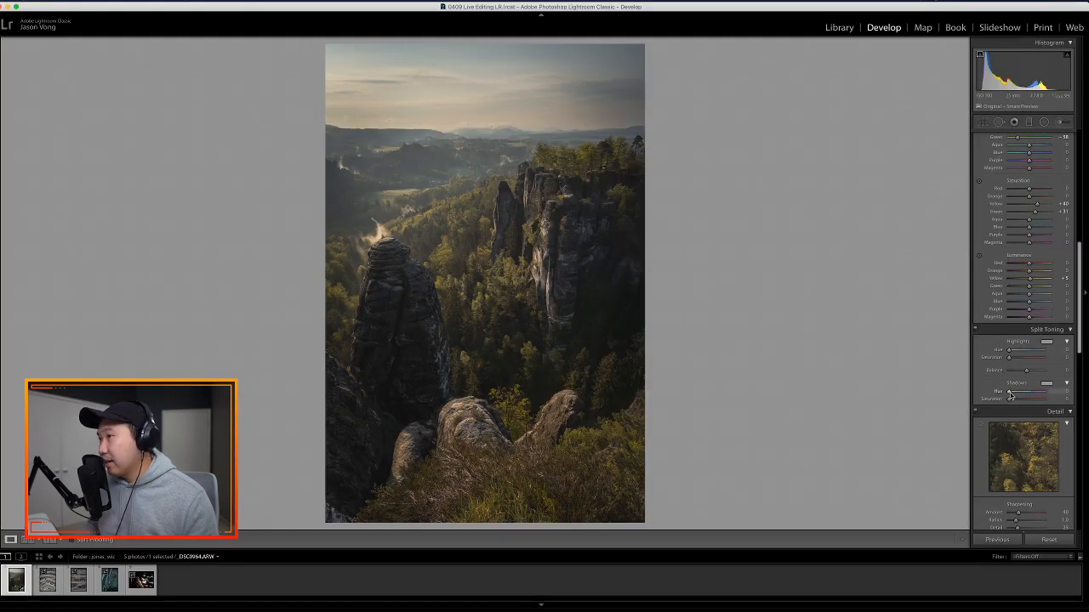
- Set the split toning shadows to hue 207 and saturation 4, testing stronger saturation and checking the rocks and trees up close
left_click_drag(1010, 393, 1034, 395)
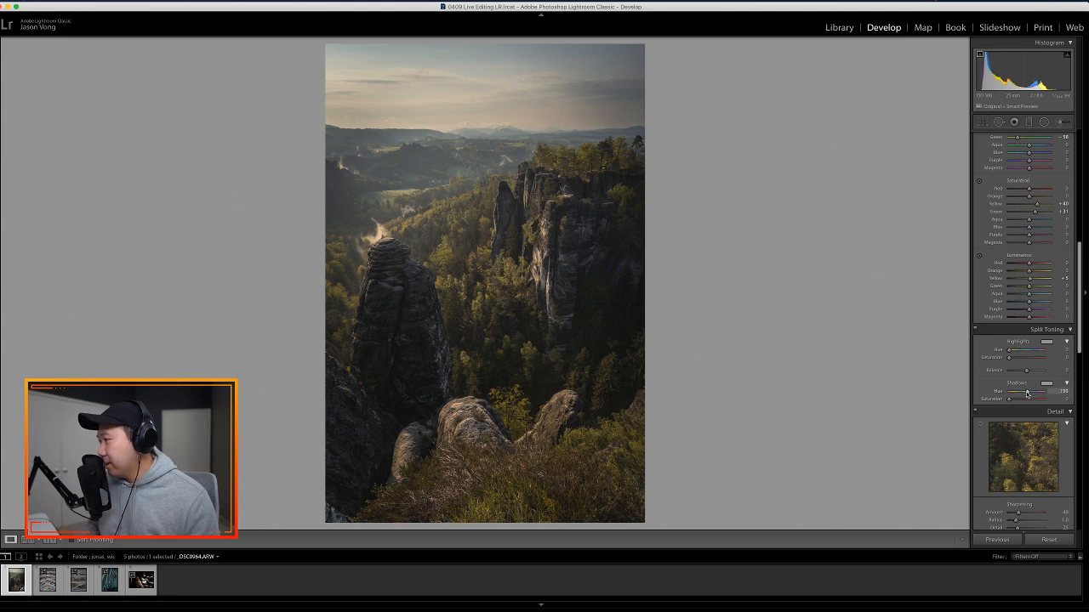
key("z")
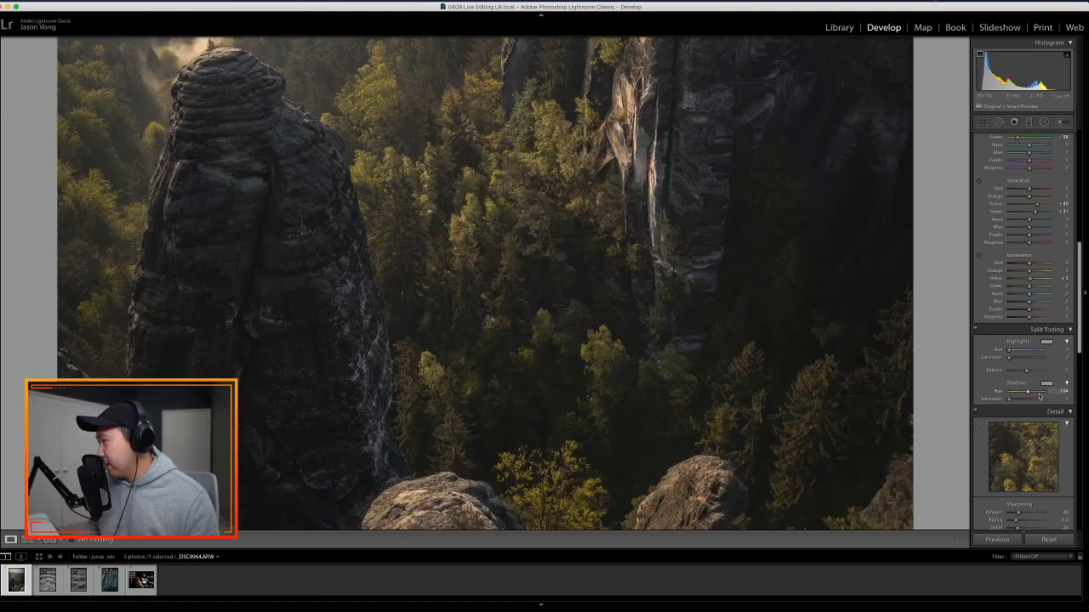
left_click_drag(1026, 394, 1012, 401)
key("z")
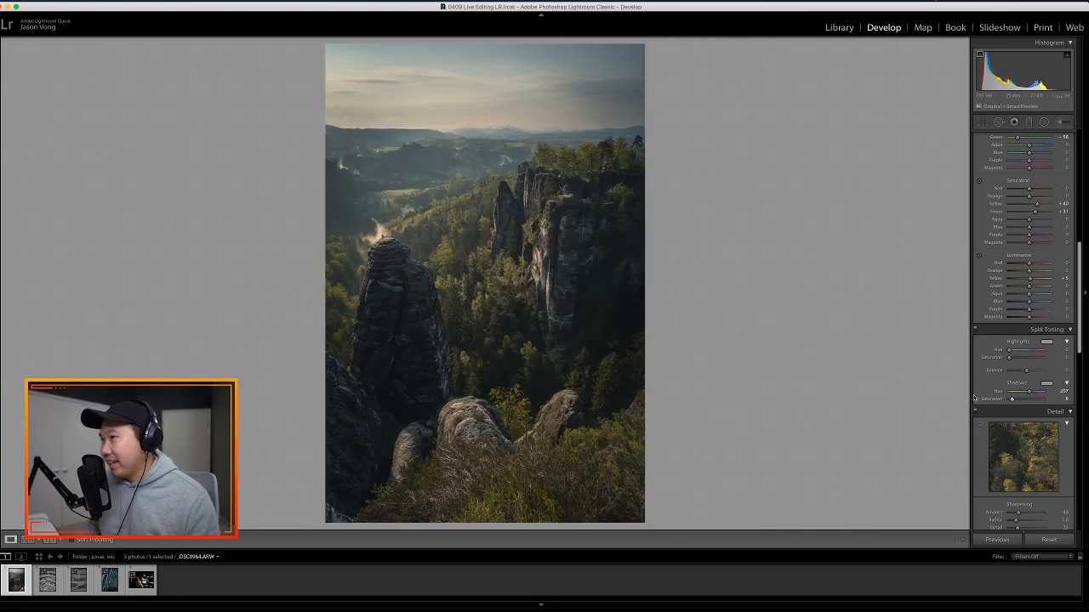
mouse_move(1012, 400)
left_mouse_down()
mouse_move(1031, 404)
mouse_move(1015, 401)
left_mouse_up()
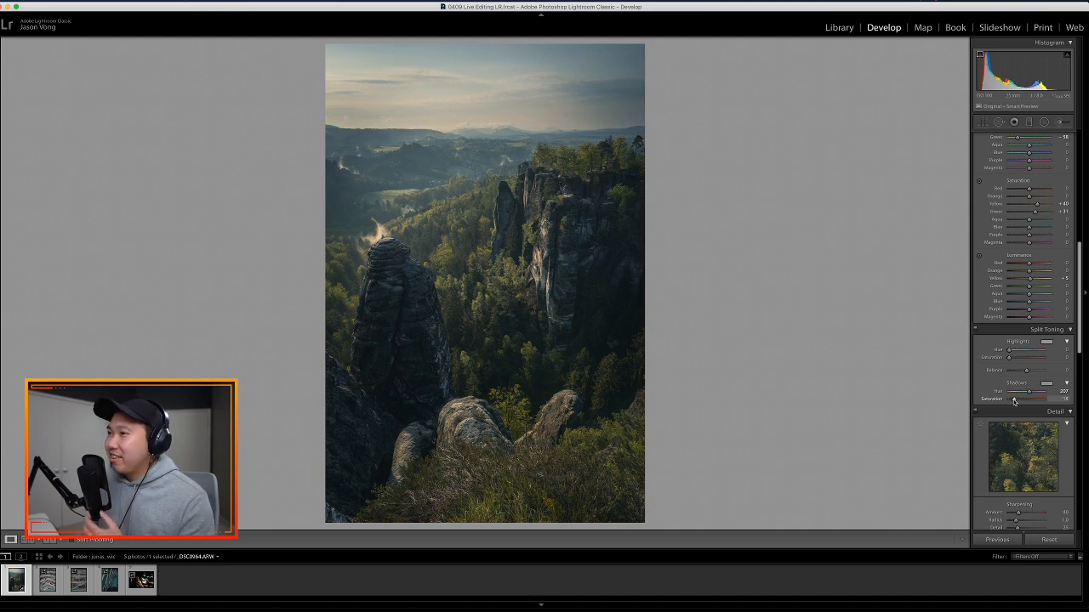
left_click_drag(1012, 400, 1009, 403)
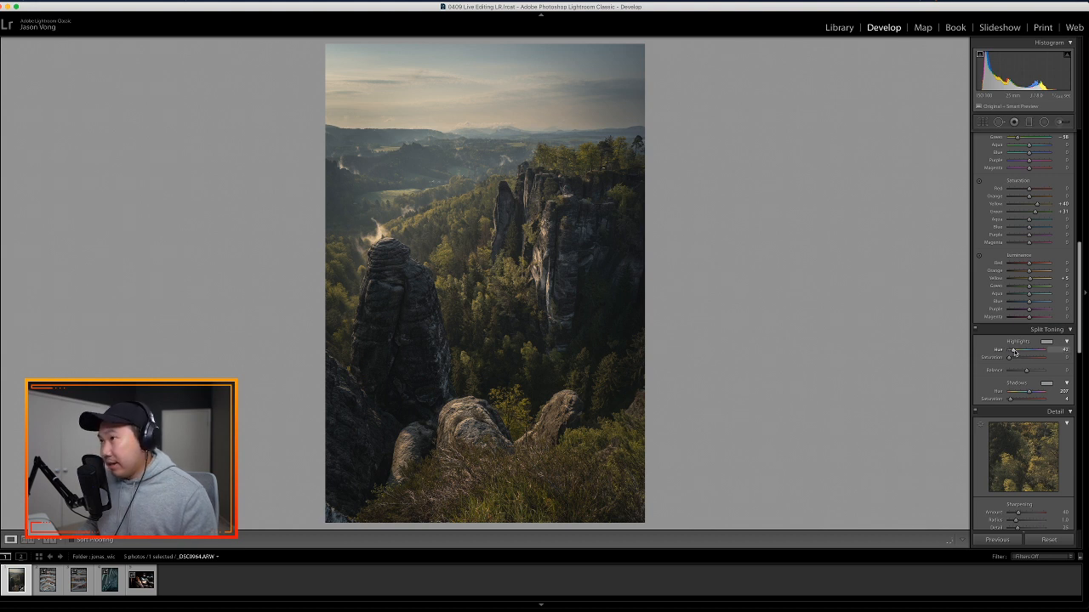
- Set the split toning highlights to hue 32 and saturation 26, and compare the edit with the original photo
left_click_drag(1015, 351, 1020, 358)
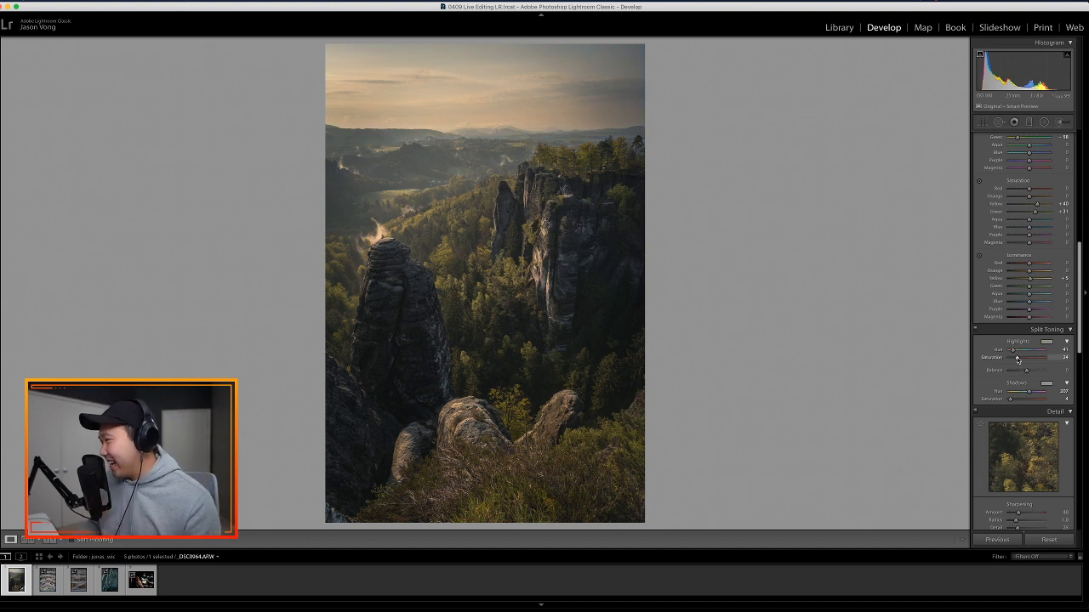
left_click_drag(1019, 361, 1013, 353)
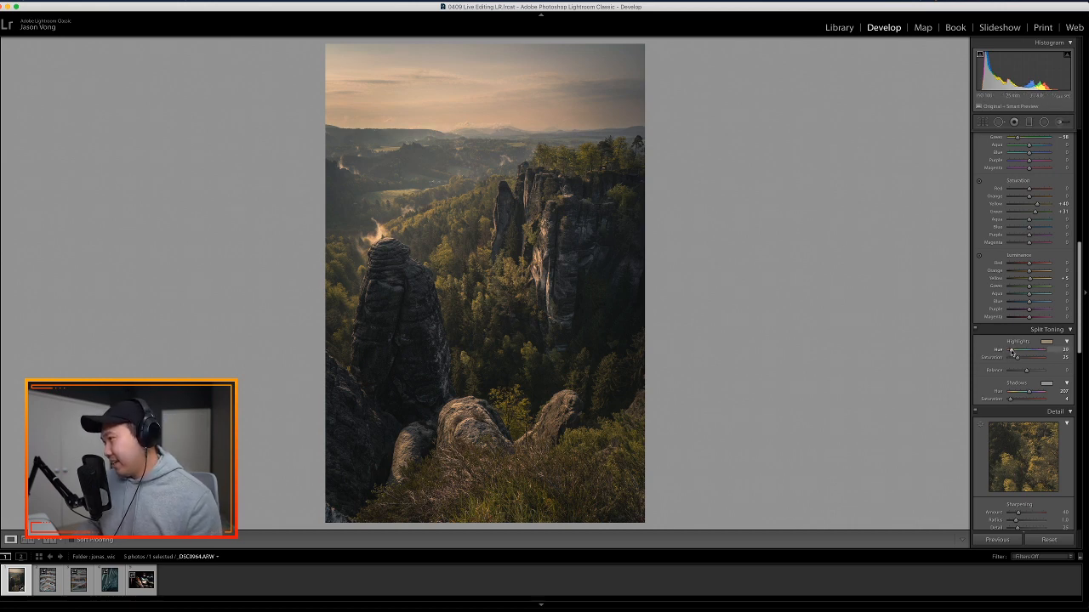
left_click_drag(1011, 352, 1009, 351)
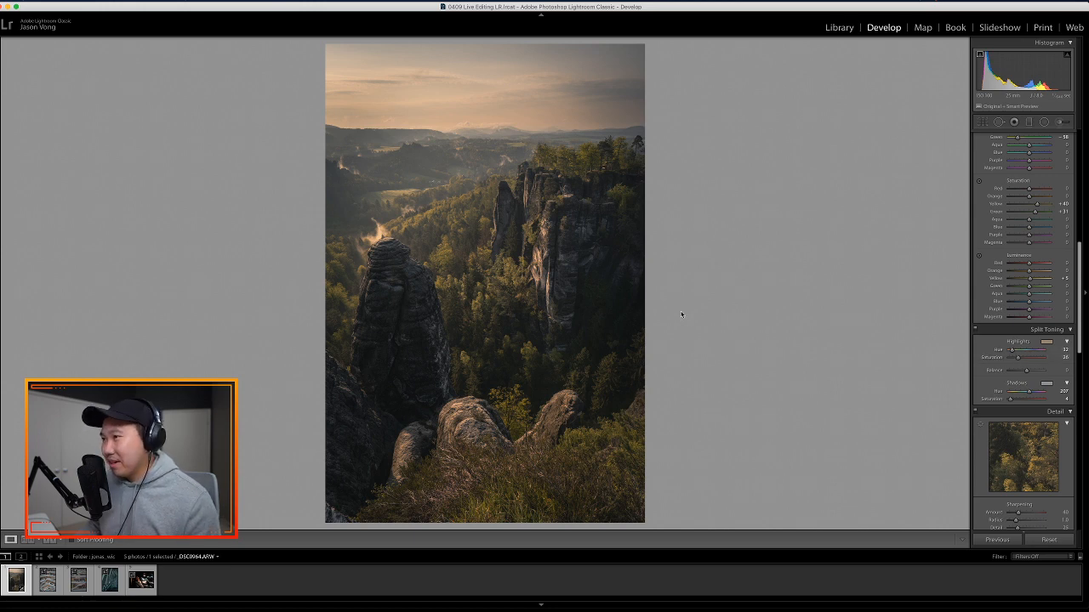
key("backslash")
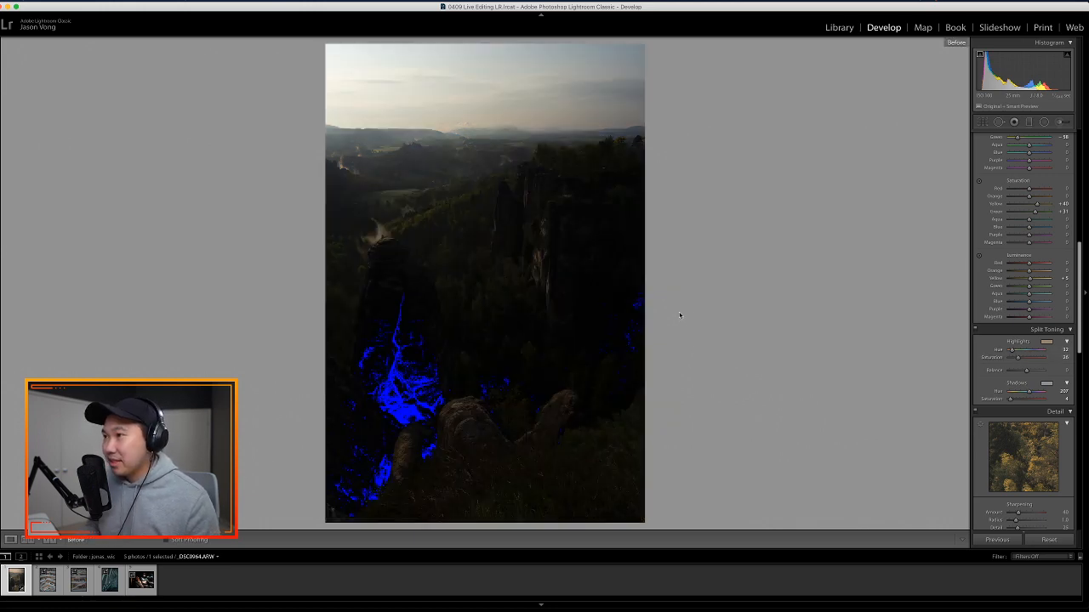
key("backslash")
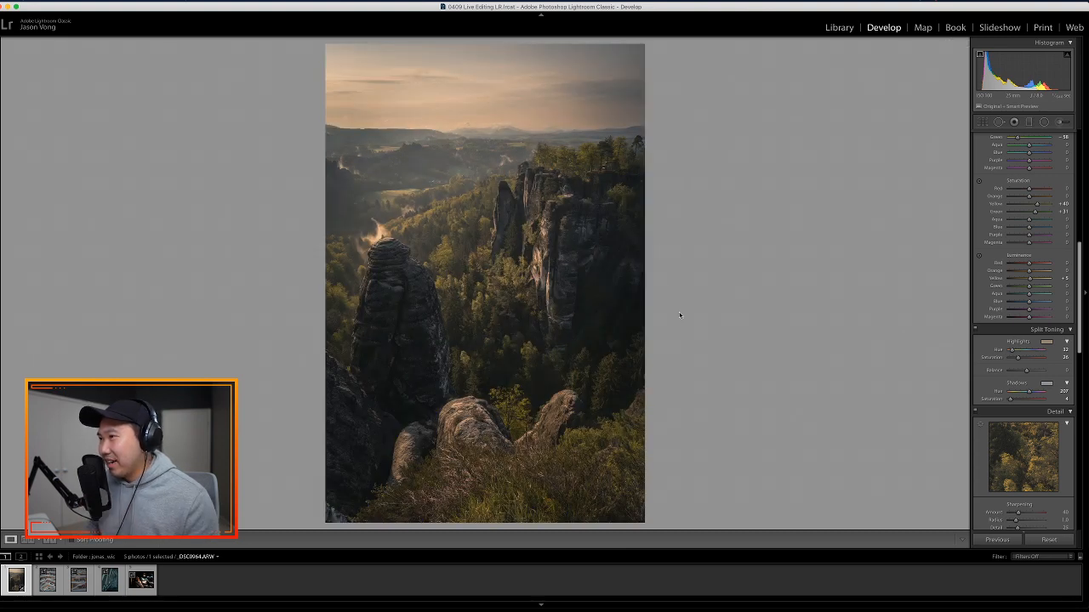
- Switch to the YouTube tutorial, watch its graduated filter section on the sky, and return to Lightroom
key("super+Tab")
left_click(669, 300)
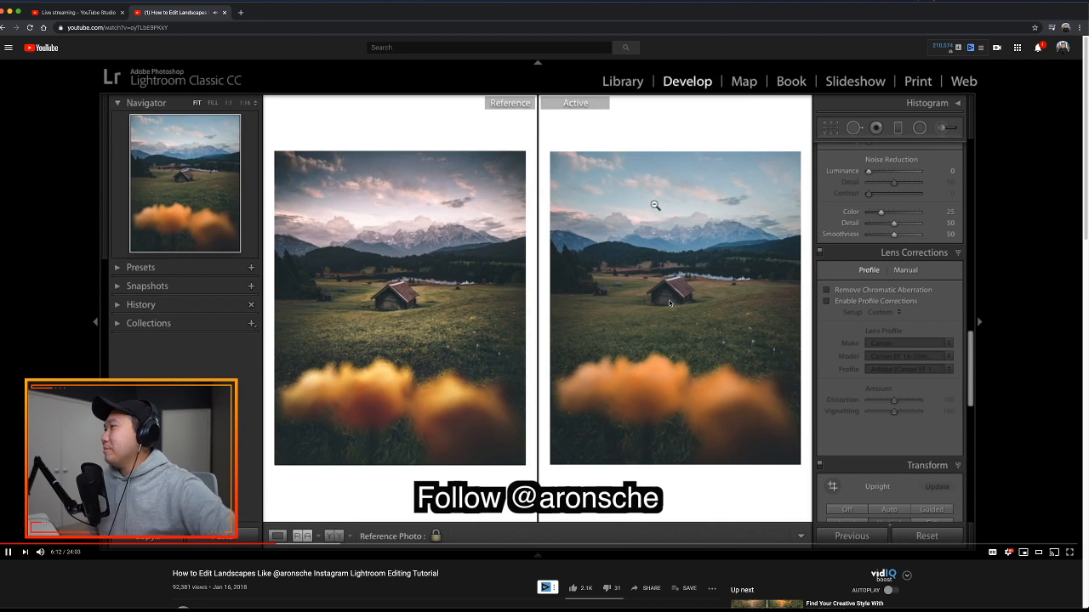
key("Left")
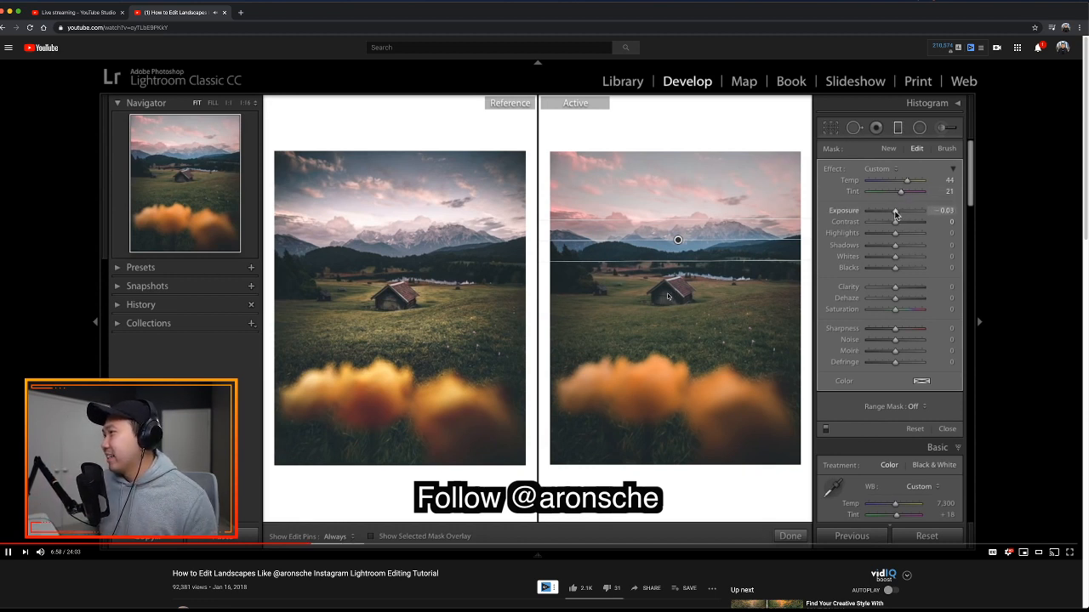
left_click(667, 297)
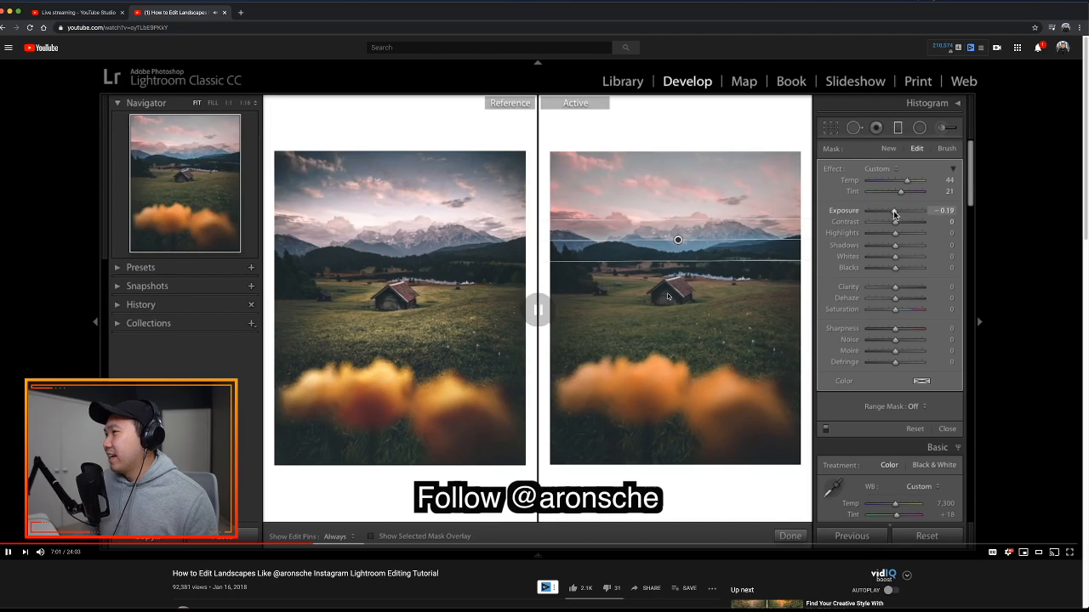
key("super+Tab")
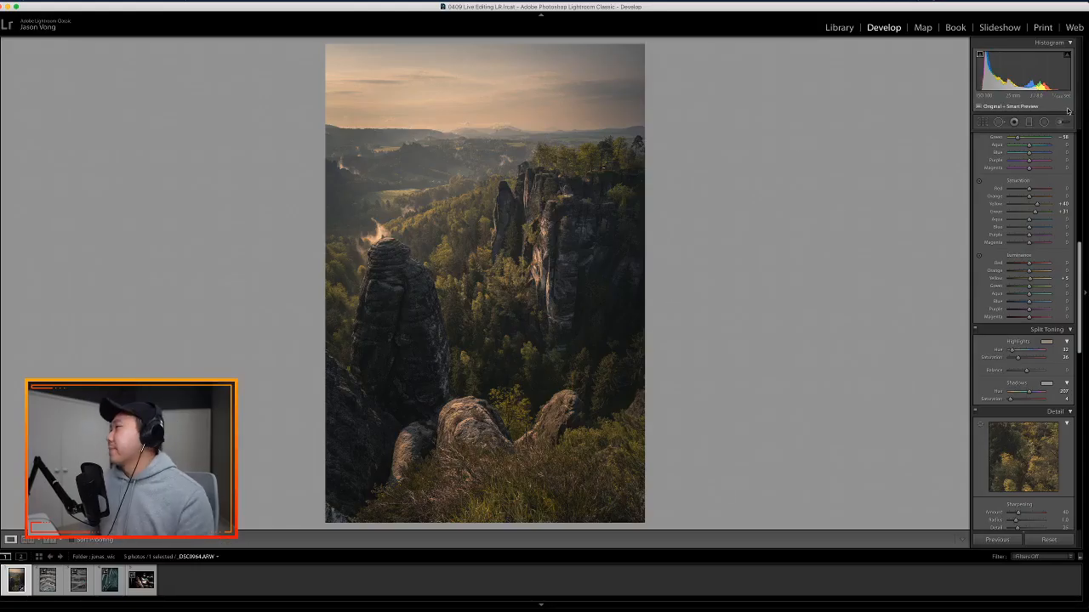
- Draw a graduated filter from the sky down to the foreground rocks, slightly lower its highlights, and shift it upward
key("m")
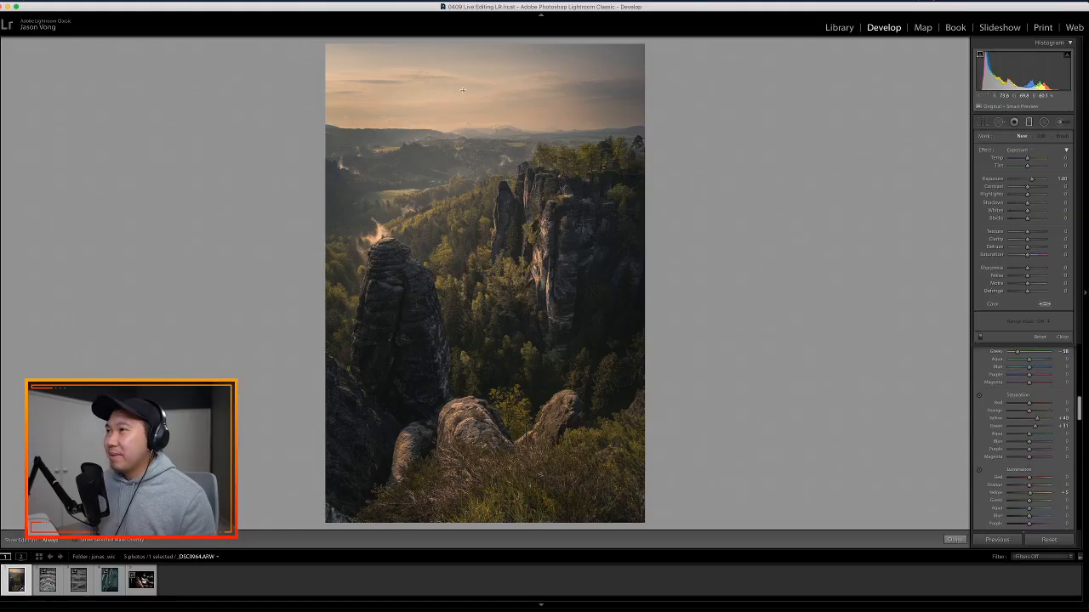
left_click_drag(464, 90, 478, 466)
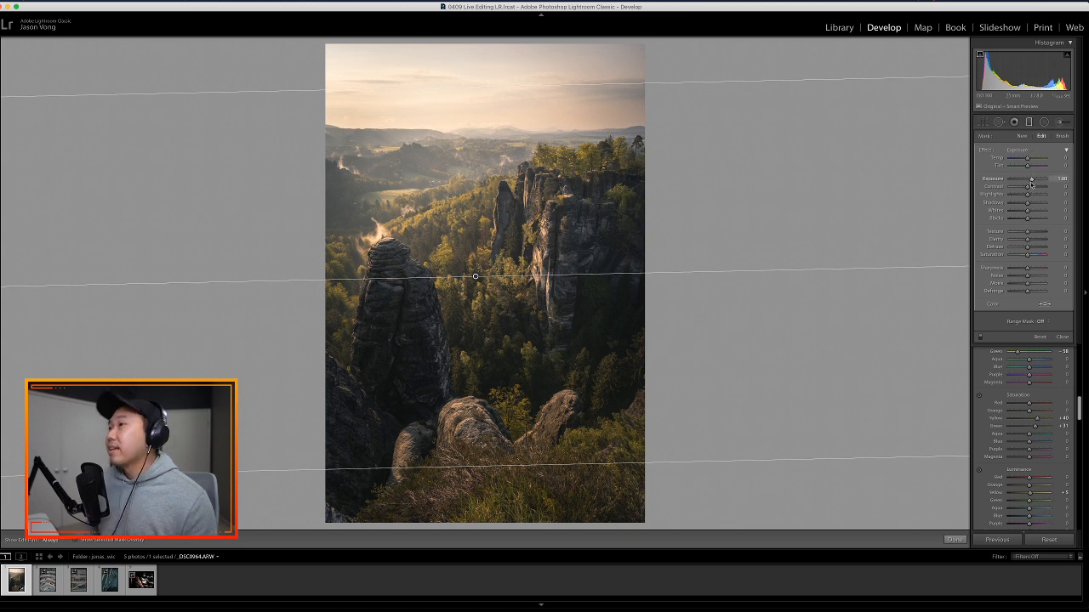
left_click_drag(1027, 194, 1026, 195)
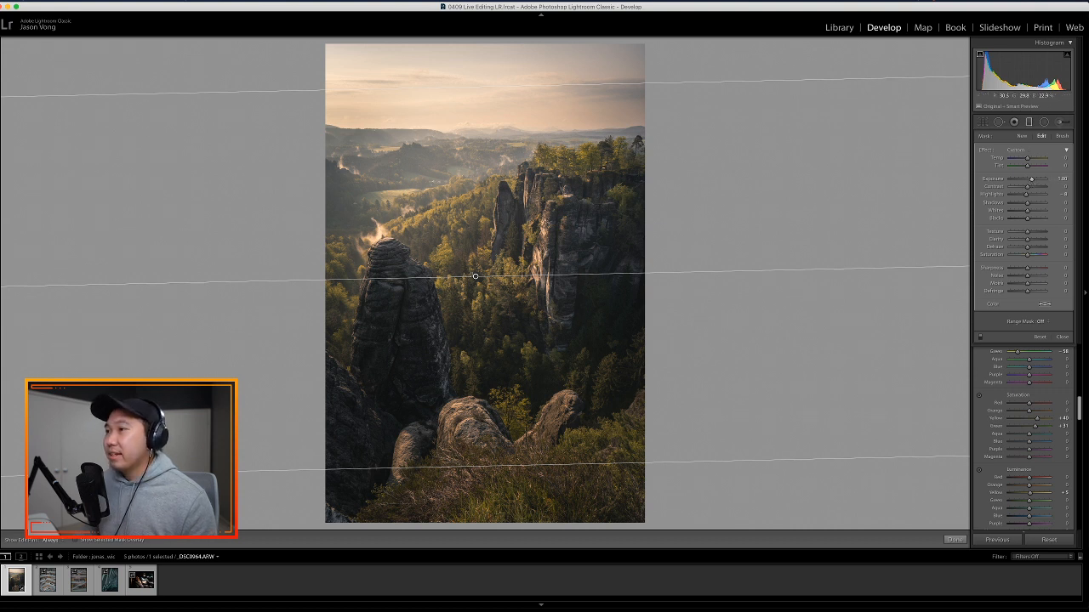
left_click_drag(475, 275, 480, 237)
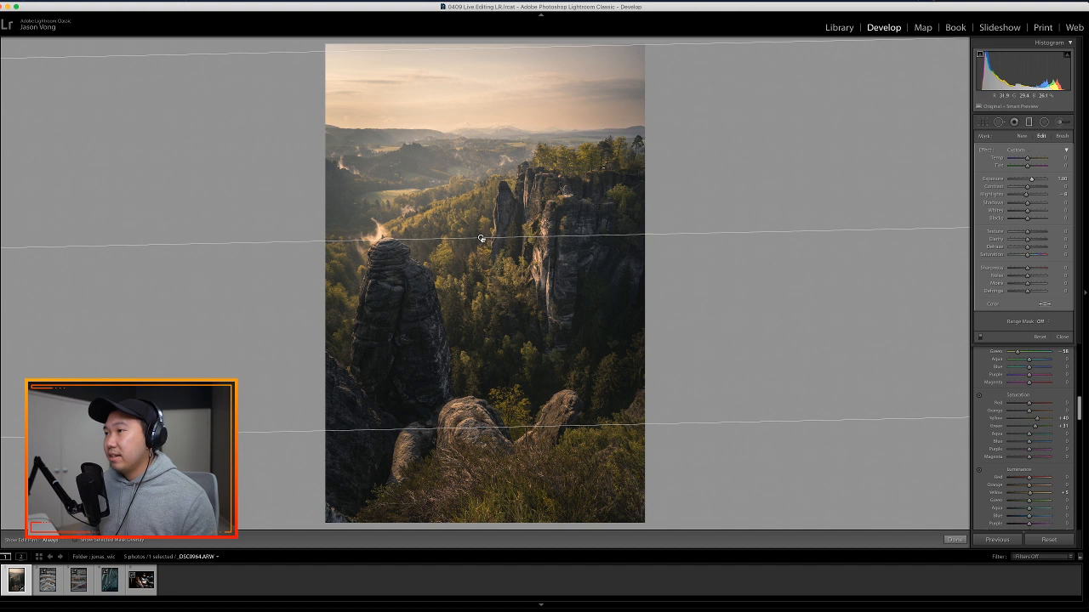
left_click_drag(480, 238, 479, 229)
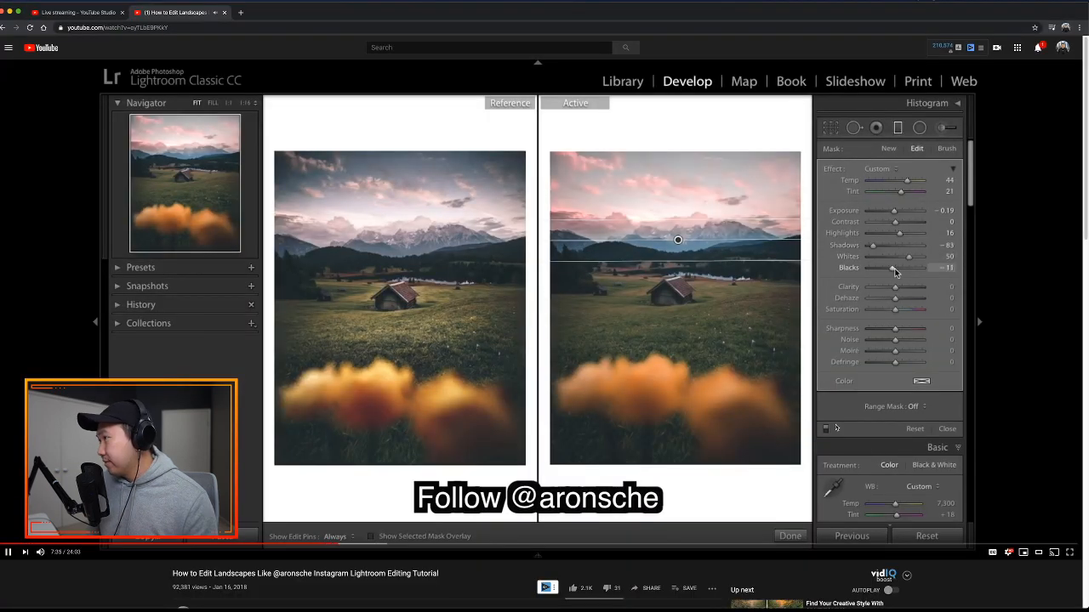
- Skim the YouTube tutorial's graduated filter section for the clarity and saturation adjustments, and return to Lightroom
key("Right")
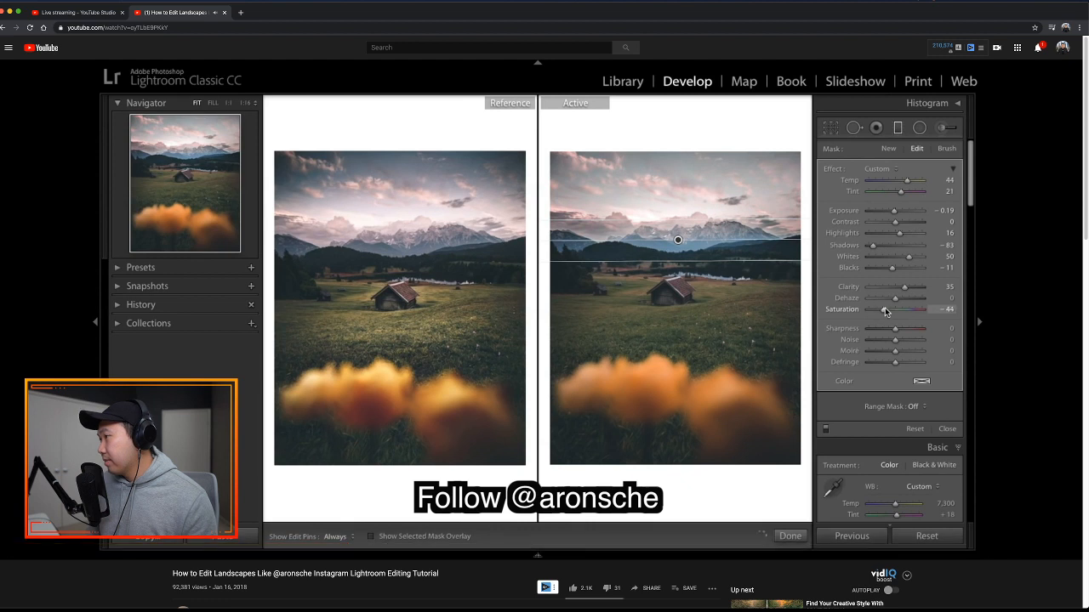
key("Right")
key("Right")
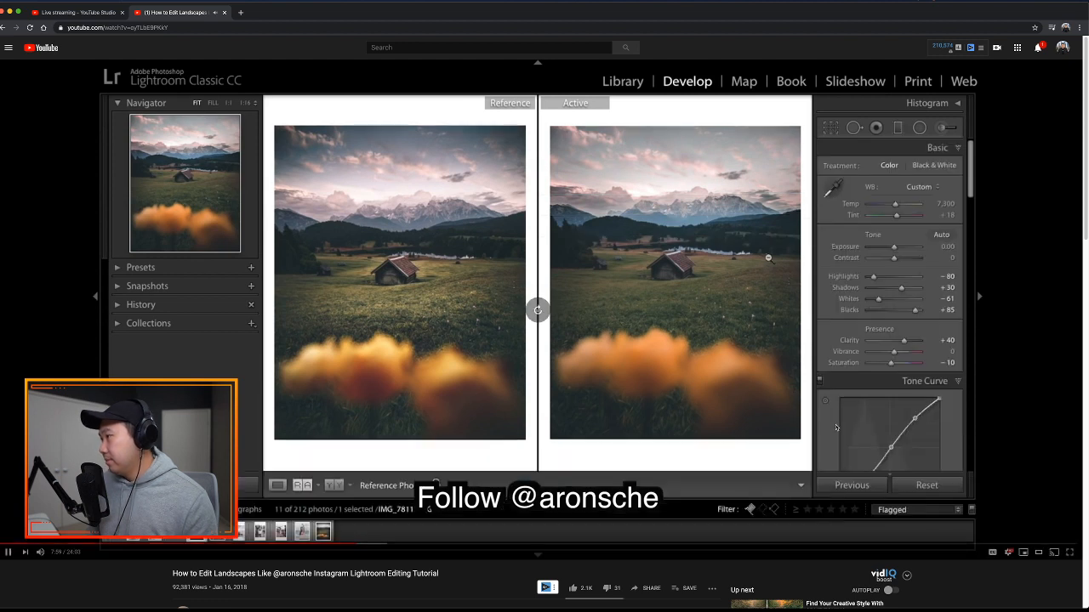
key("super+Tab")
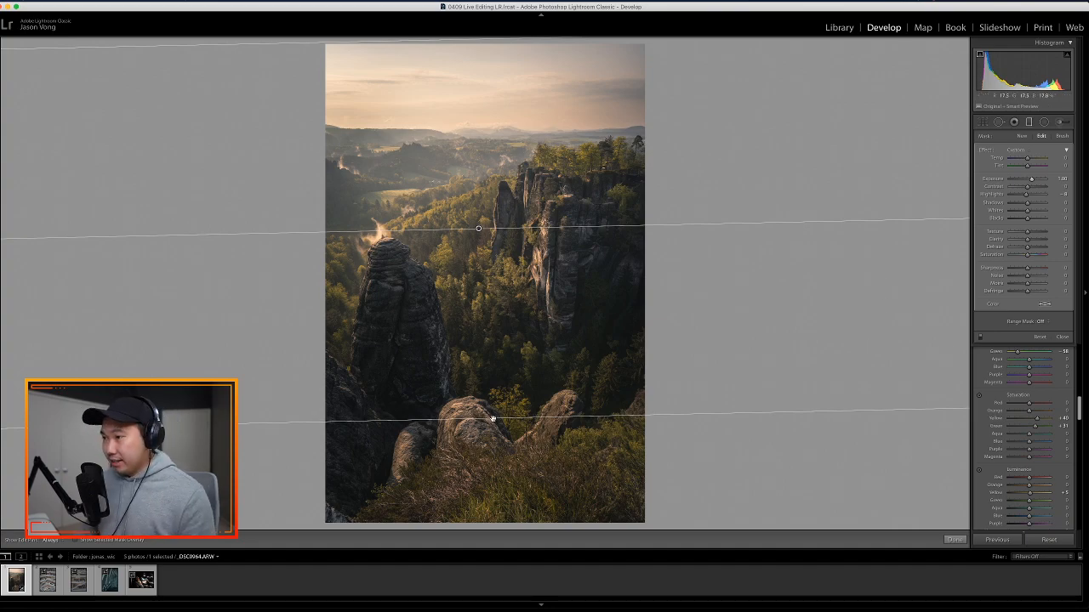
key("super+Tab")
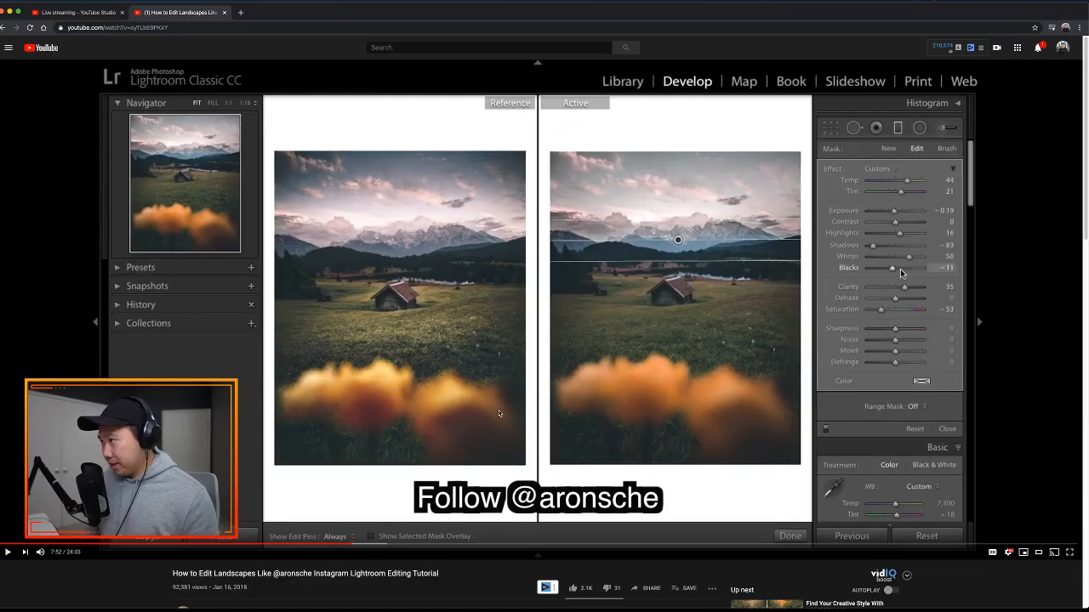
key("Left")
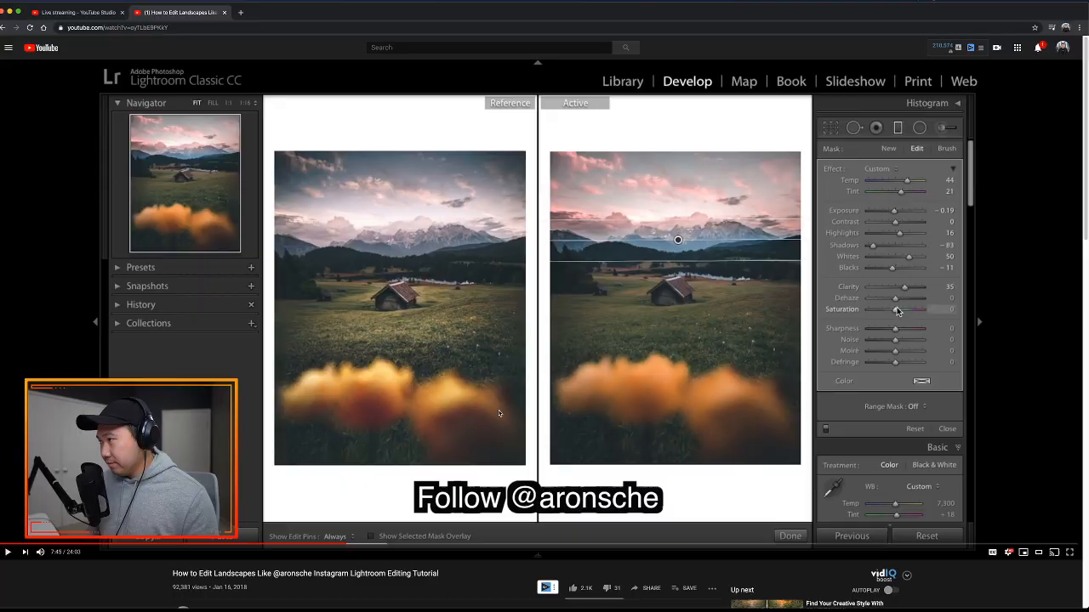
key("super+Tab")
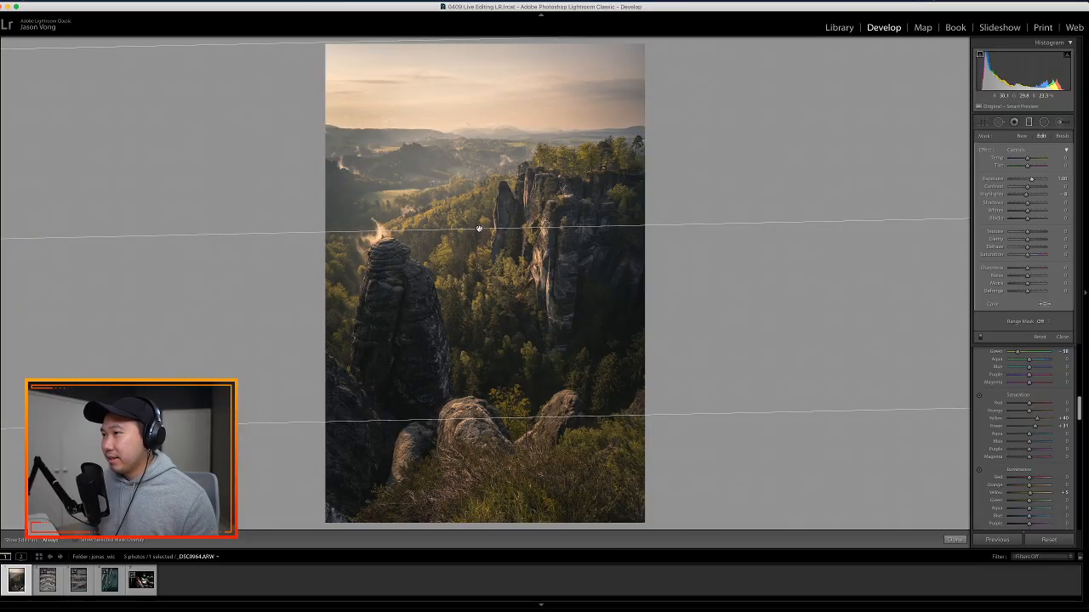
- Delete the graduated filter from the valley photo and restart the Graduated Filter tool for a new mask
key("Delete")
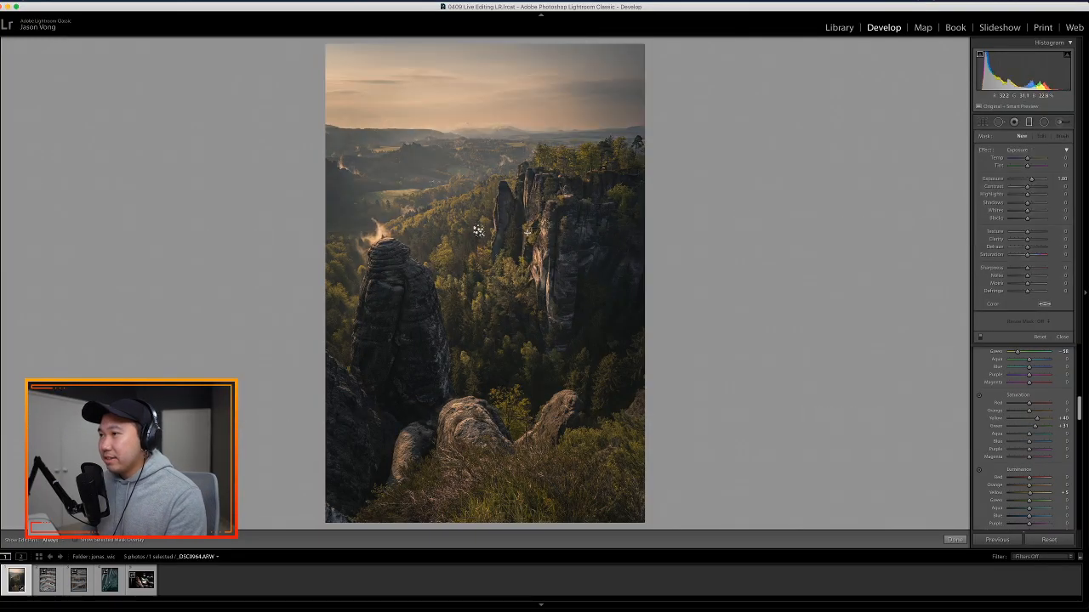
left_click(1030, 124)
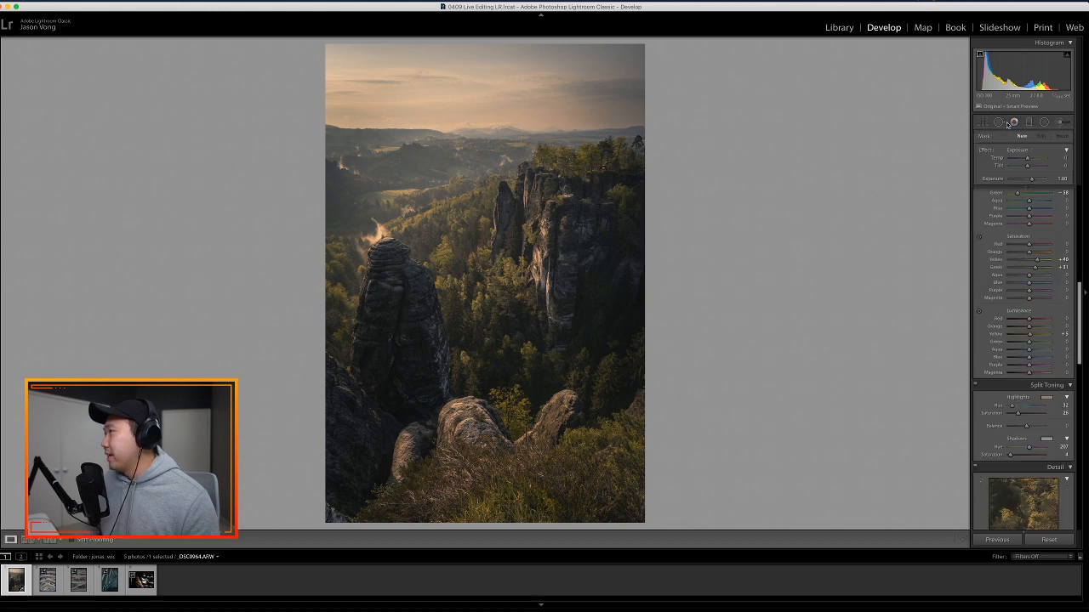
left_click(1031, 123)
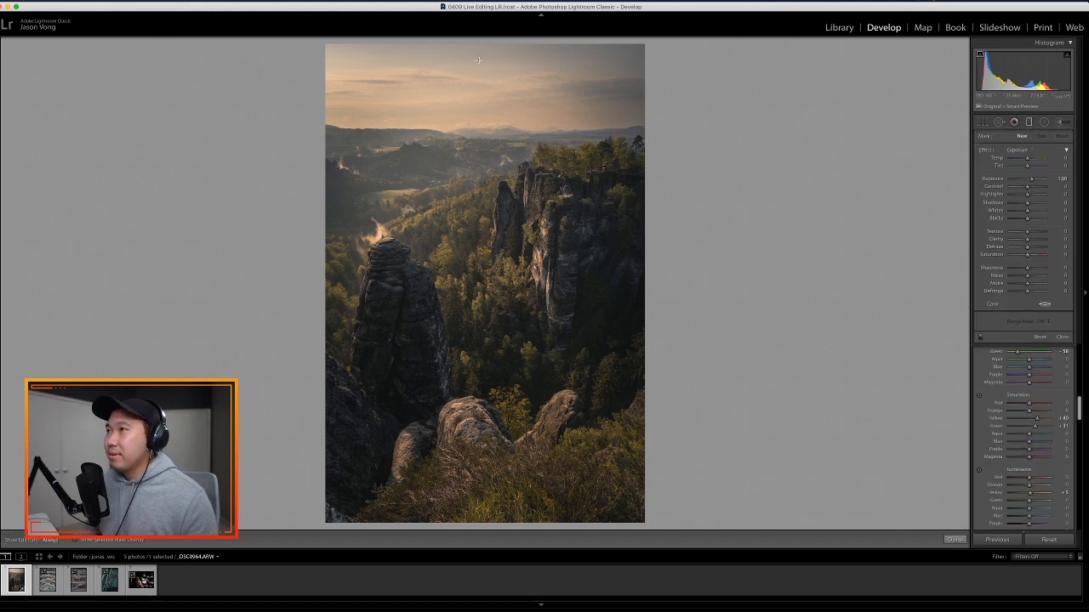
- Draw a graduated filter from the sky down across the horizon, with exposure 0.88, highlights -7, shadows 21 and saturation 23
left_click_drag(464, 86, 474, 145)
left_click_drag(474, 107, 481, 134)
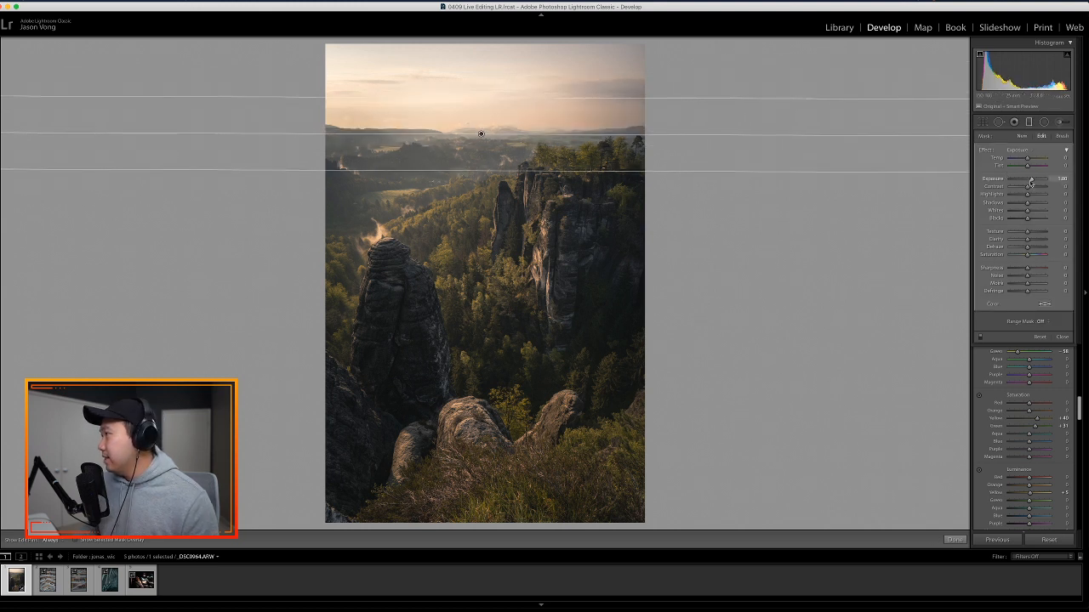
left_click_drag(1032, 180, 1031, 205)
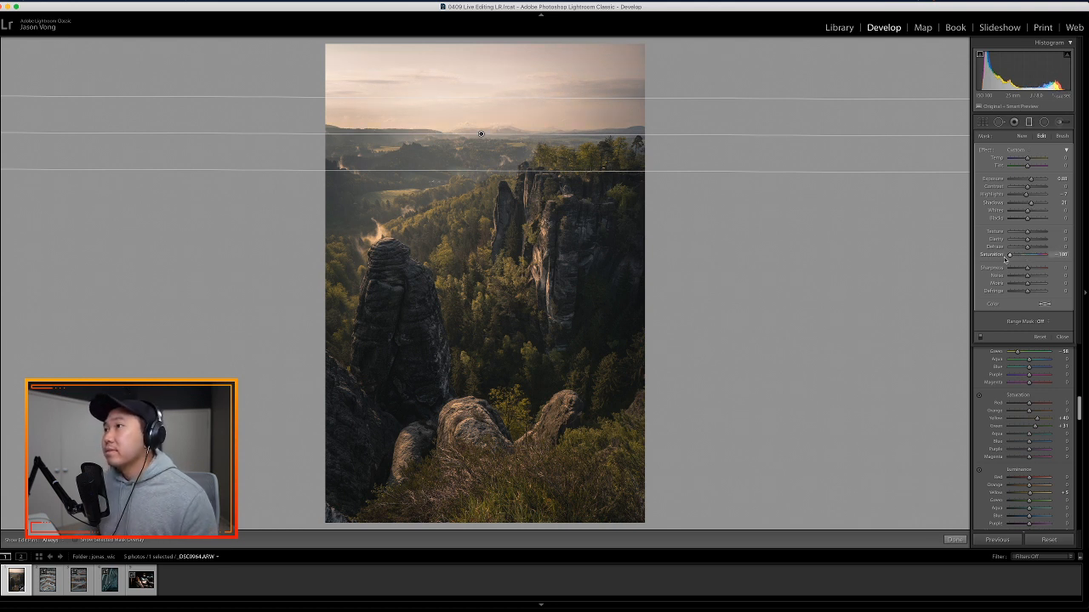
left_click_drag(1005, 260, 1035, 259)
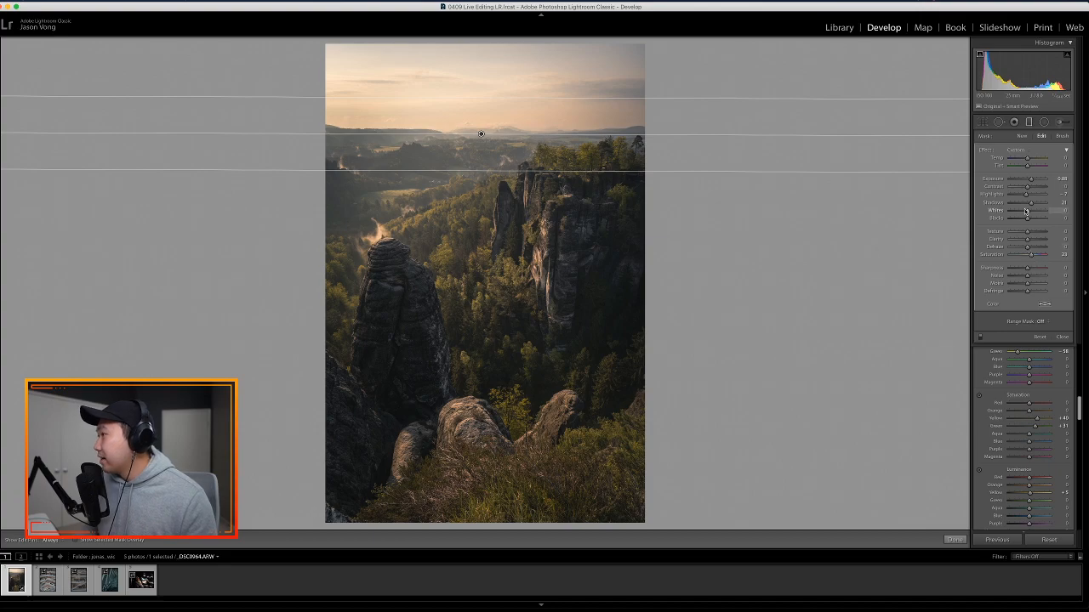
- Check the graduated filter settings in the YouTube tutorial, return to Lightroom, and raise the sky filter's clarity to 43
key("super+Tab")
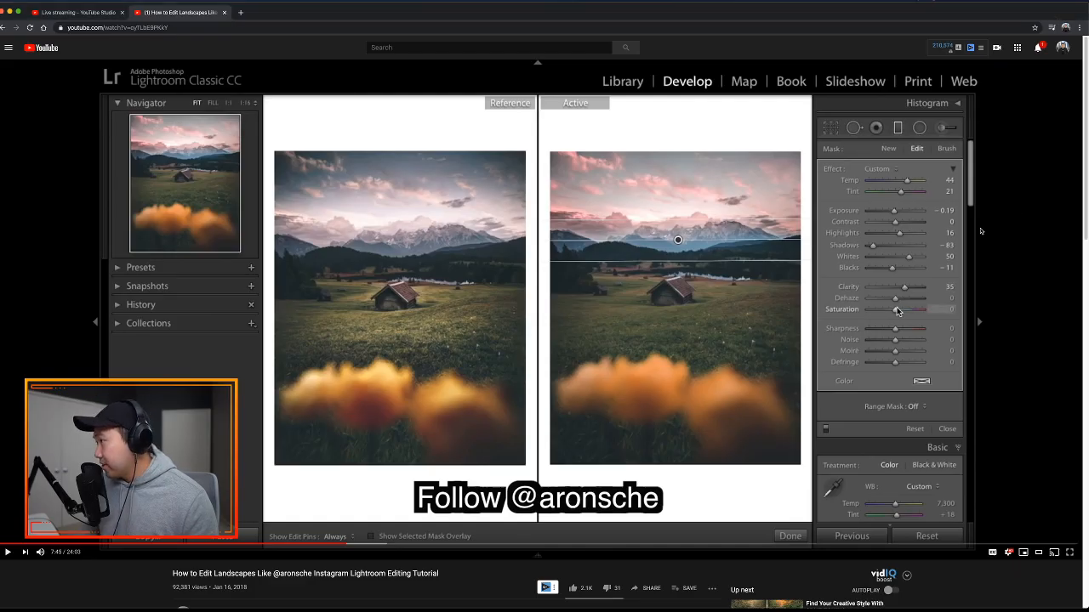
key("super+Tab")
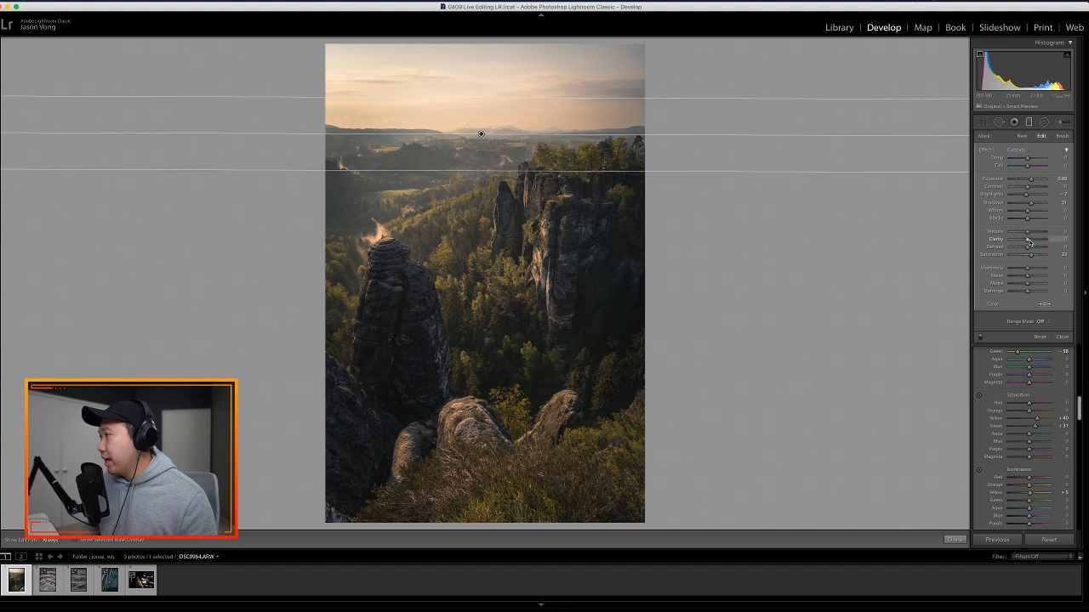
left_click_drag(1039, 242, 1038, 245)
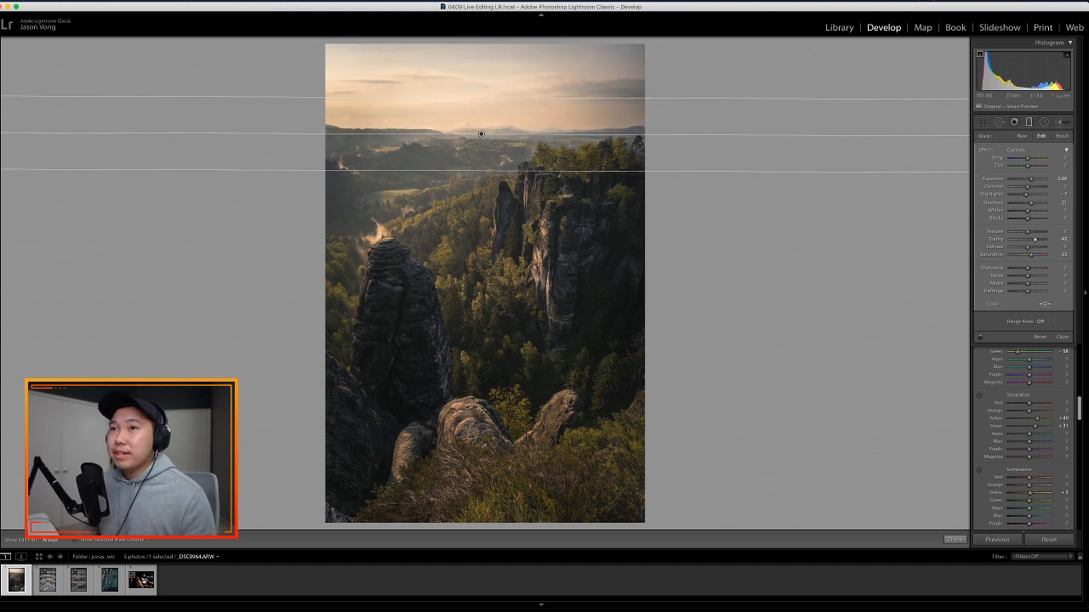
- Inspect the sky up close without edit pins, fine-tune the graduated filter's clarity to 42, and set its sharpness to 25
mouse_move(1, 297)
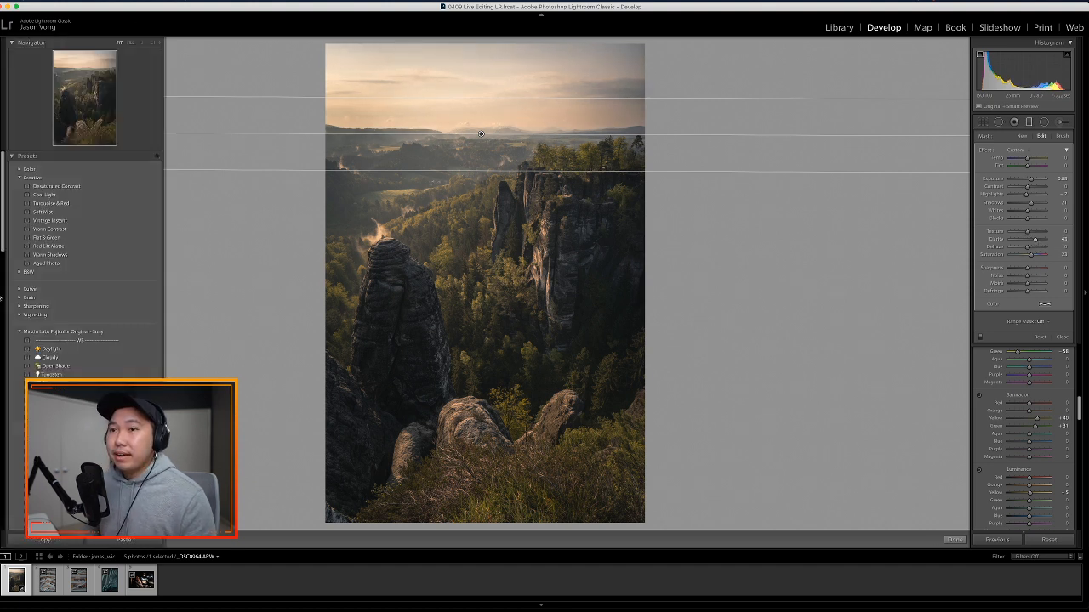
left_click(142, 43)
key("h")
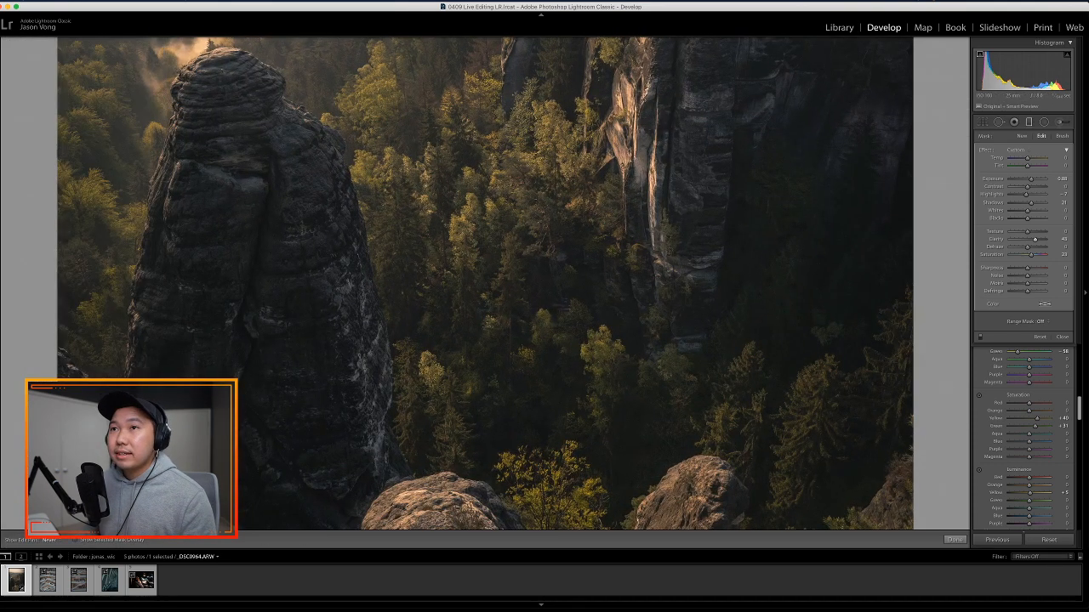
mouse_move(3, 102)
left_click_drag(91, 78, 85, 68)
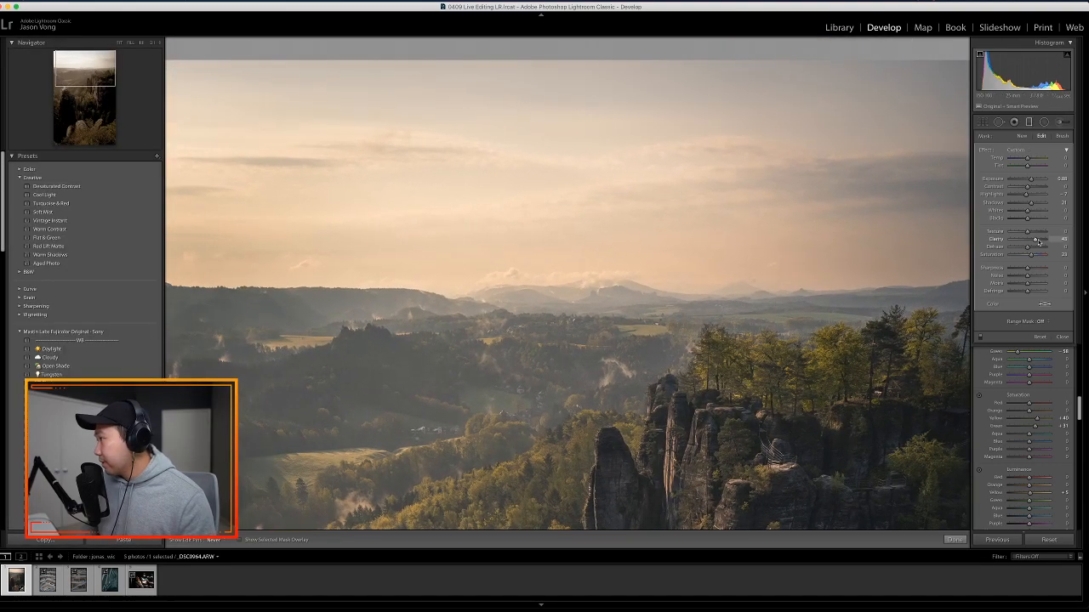
mouse_move(1036, 242)
left_mouse_down()
mouse_move(1051, 240)
mouse_move(1036, 242)
left_mouse_up()
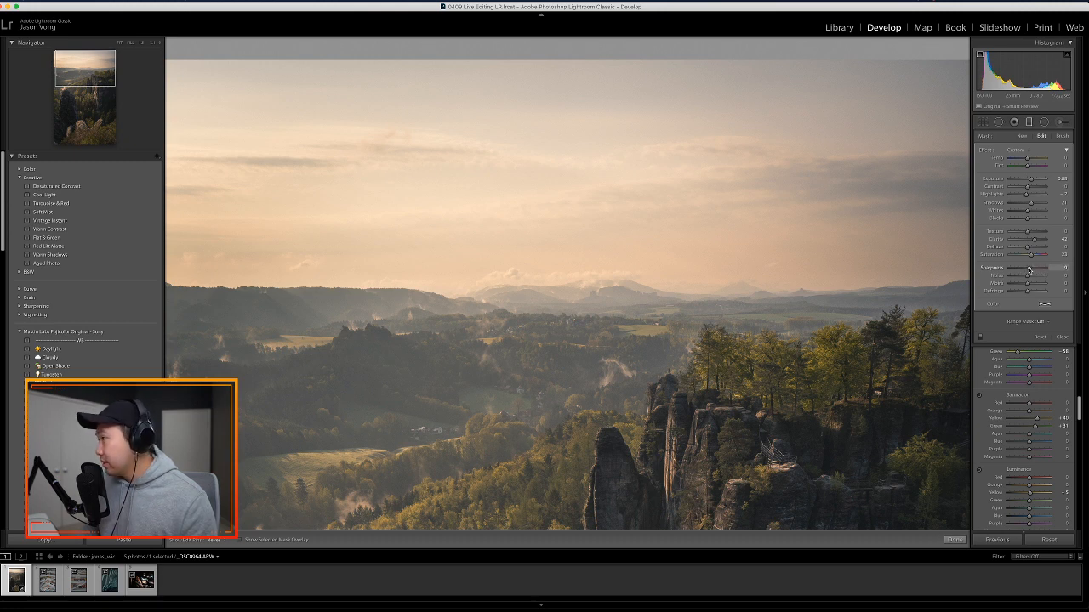
left_click_drag(1030, 269, 1040, 269)
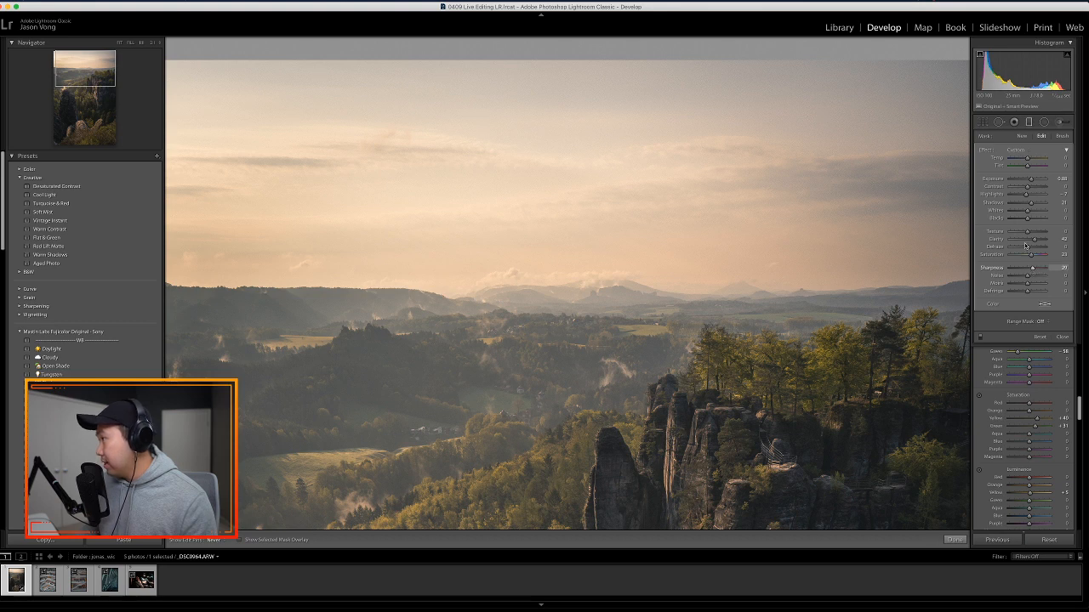
- Switch to the YouTube tutorial, watch on to its adjustment brush section, pause it, and return to Lightroom
key("super+Tab")
left_click(914, 265)
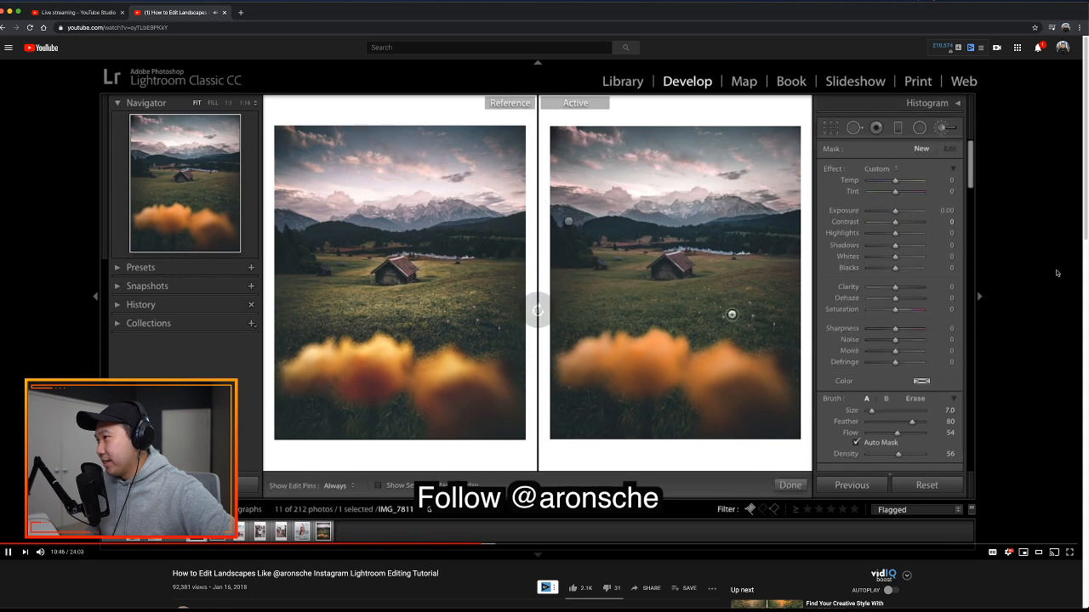
key("space")
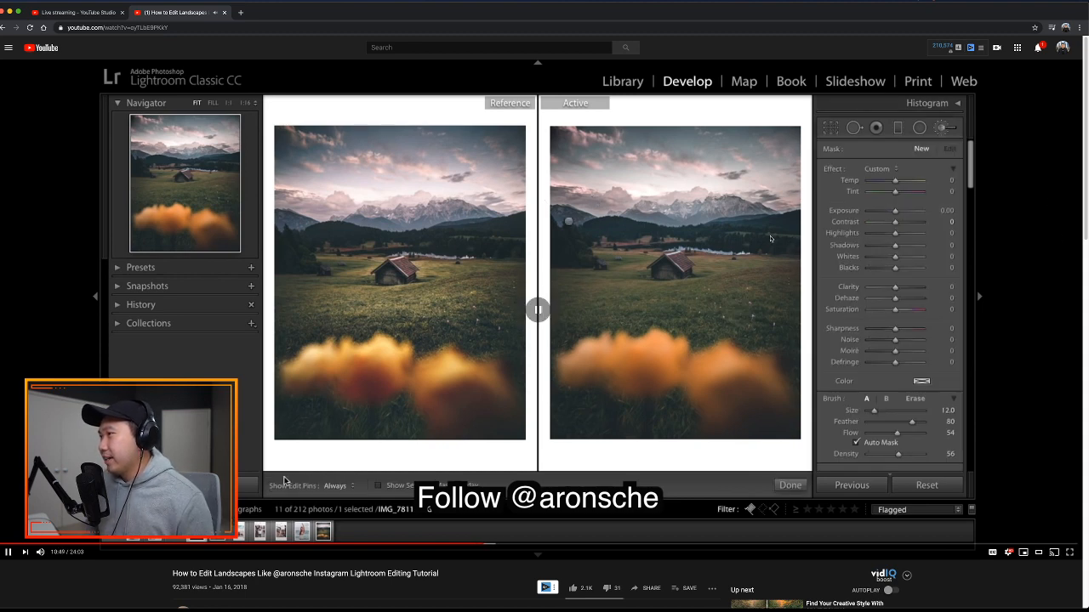
key("super+Tab")
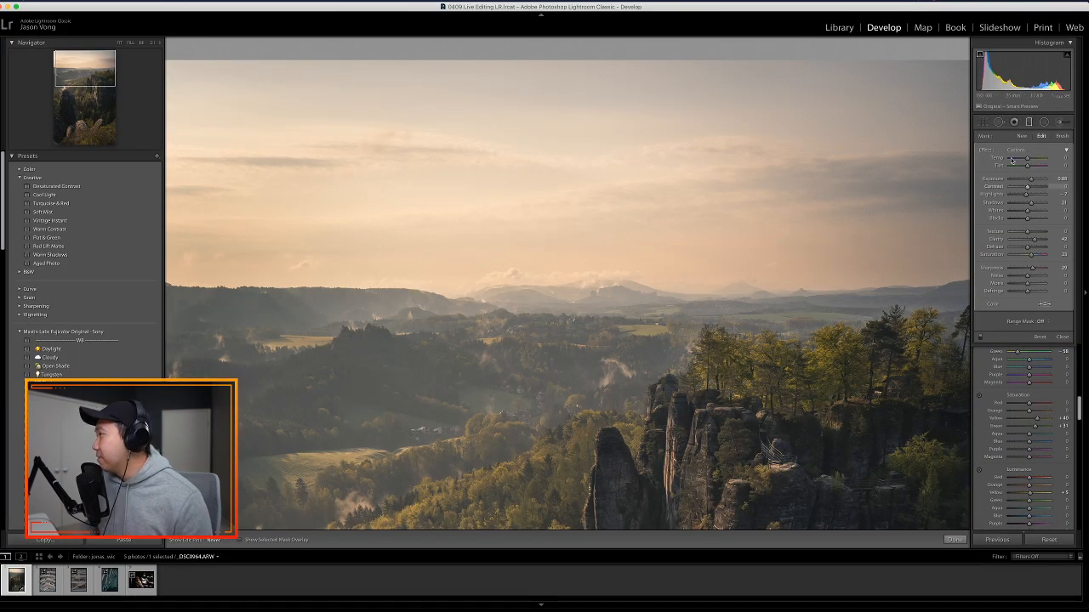
- Close the graduated filter, compare the whole photo before and after editing, and inspect the sky and horizon up close
left_click(1062, 338)
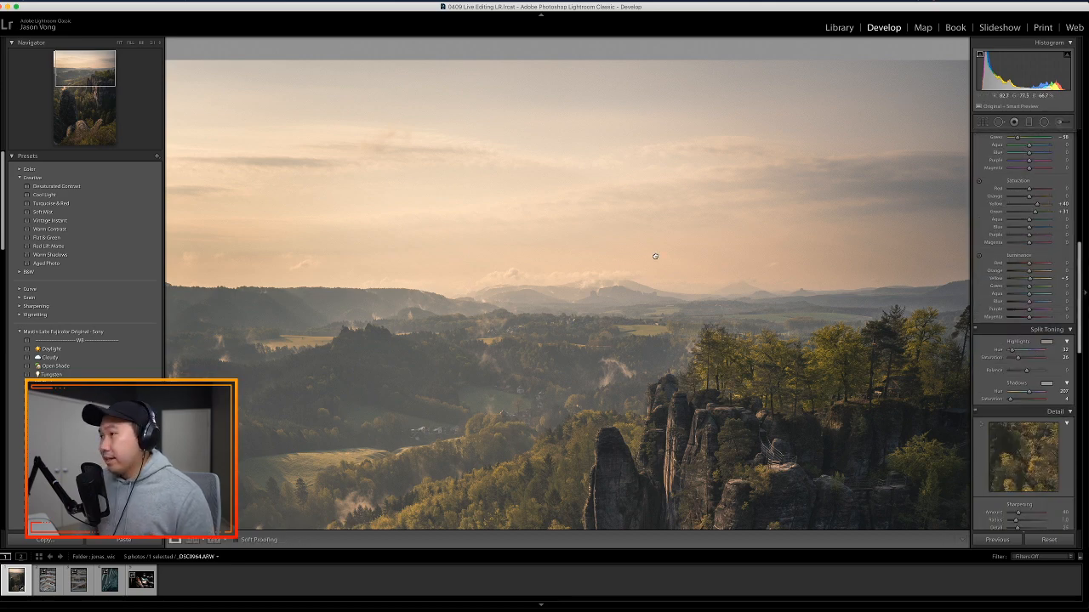
left_click(655, 256)
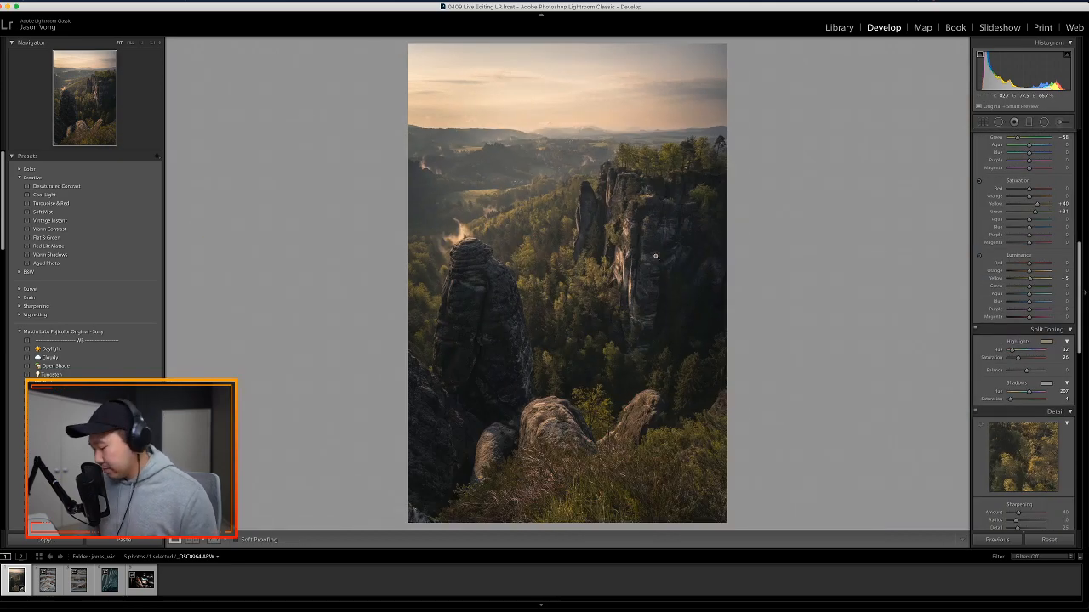
key("backslash")
key("backslash")
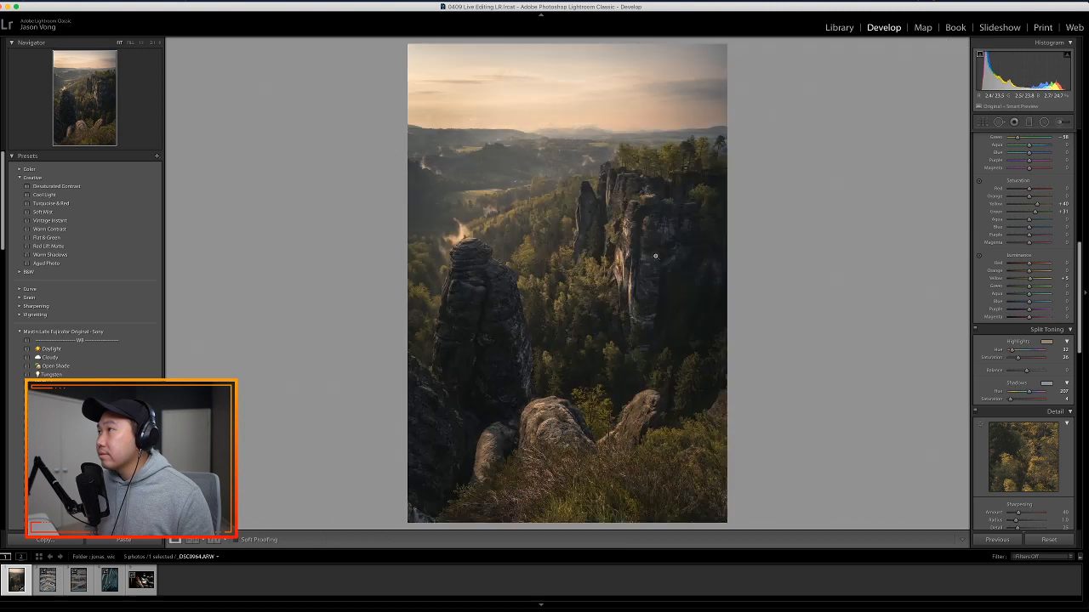
left_click(601, 103)
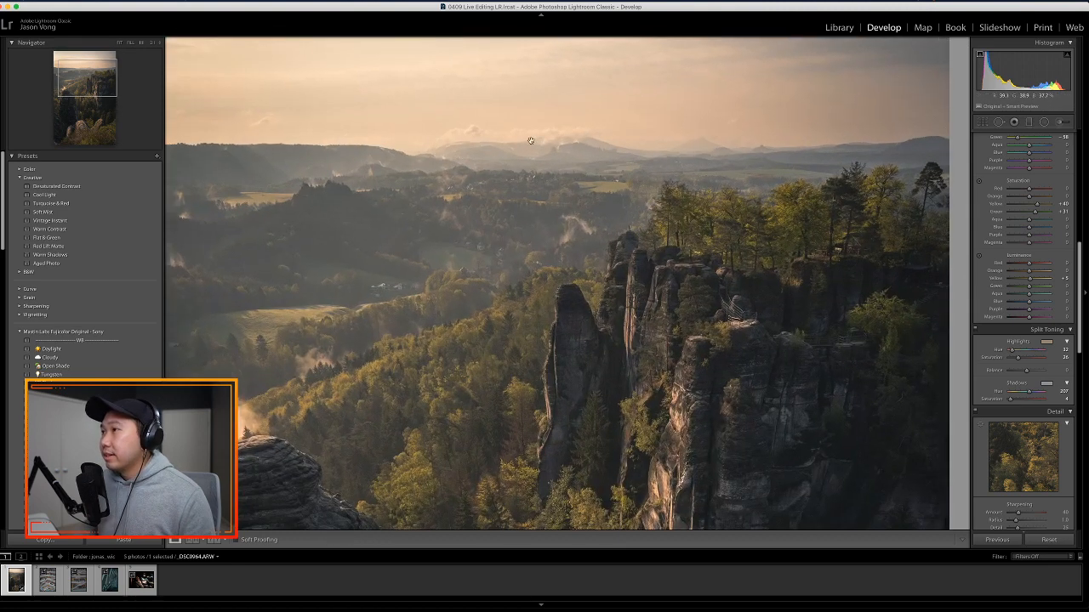
left_click_drag(601, 104, 634, 199)
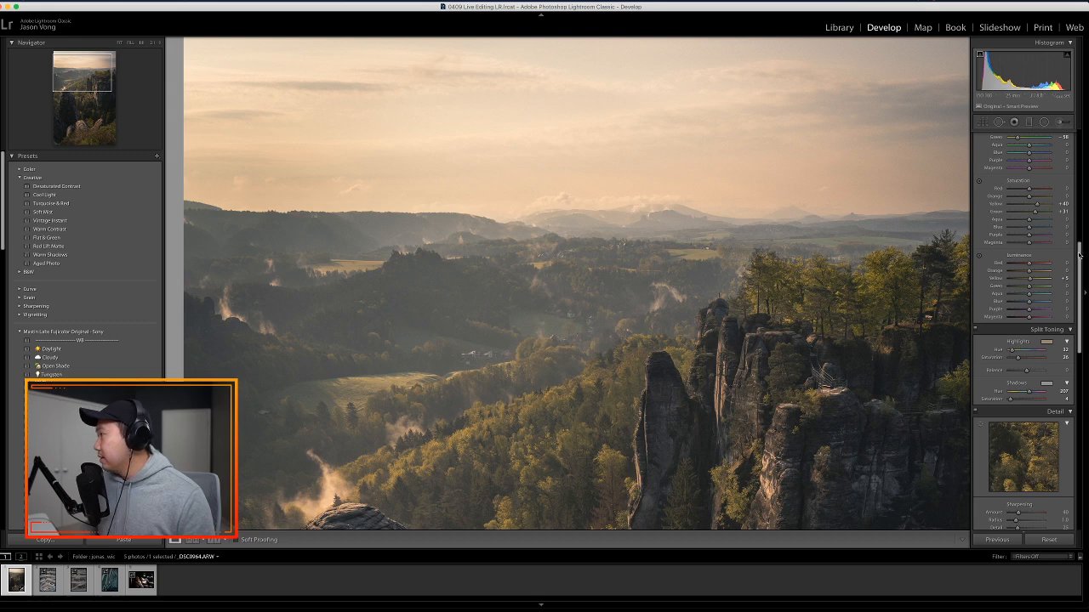
- Paint the distant hills along the horizon with the Adjustment Brush at exposure 1.00 and size 4.0, and check the result without the pin
left_click_drag(1078, 254, 1078, 136)
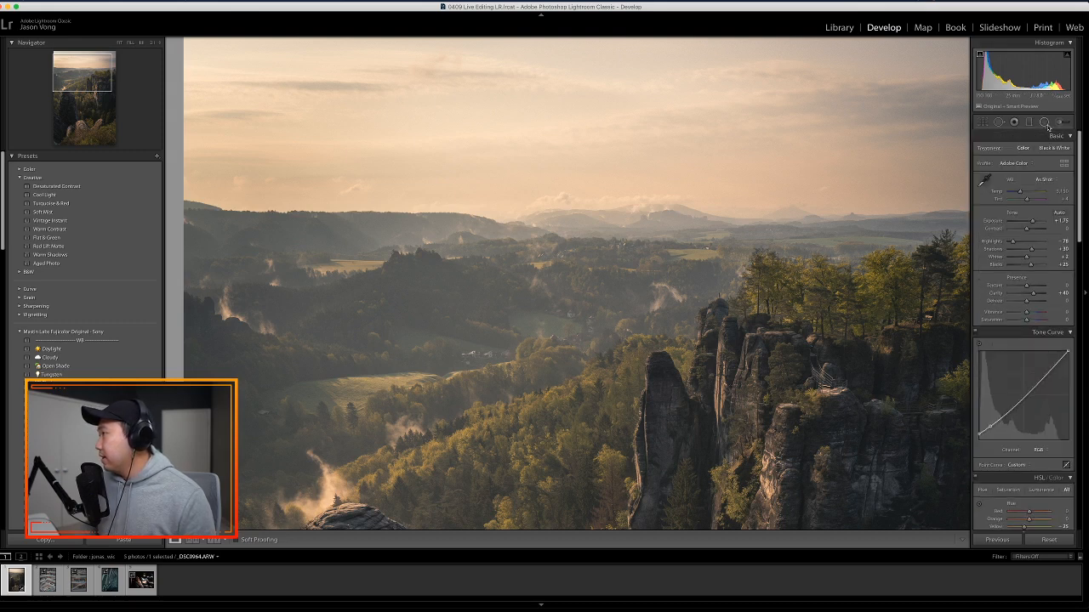
left_click(1061, 123)
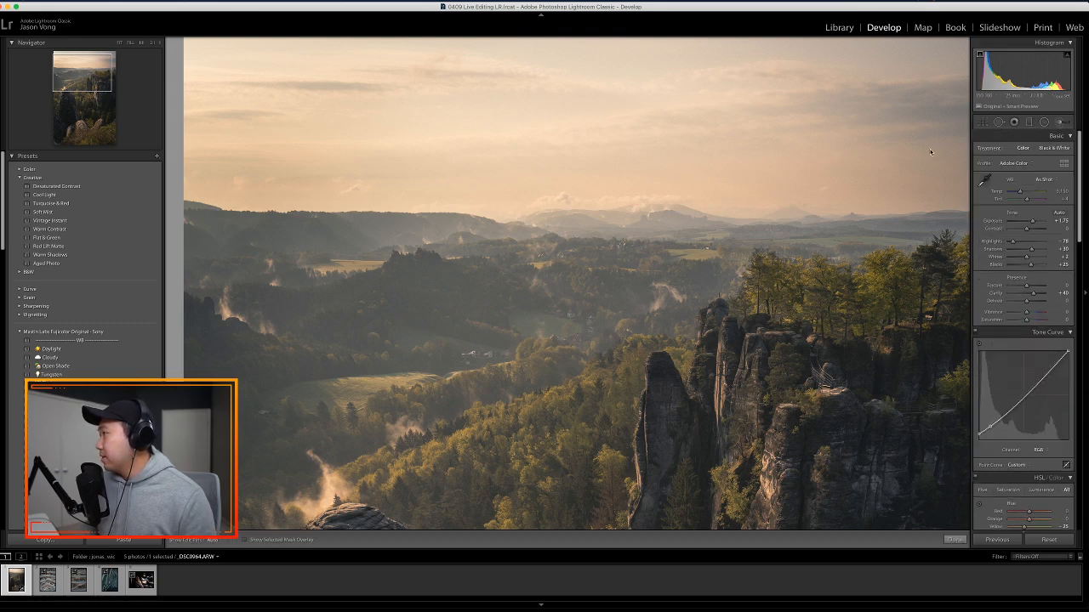
left_click(562, 228)
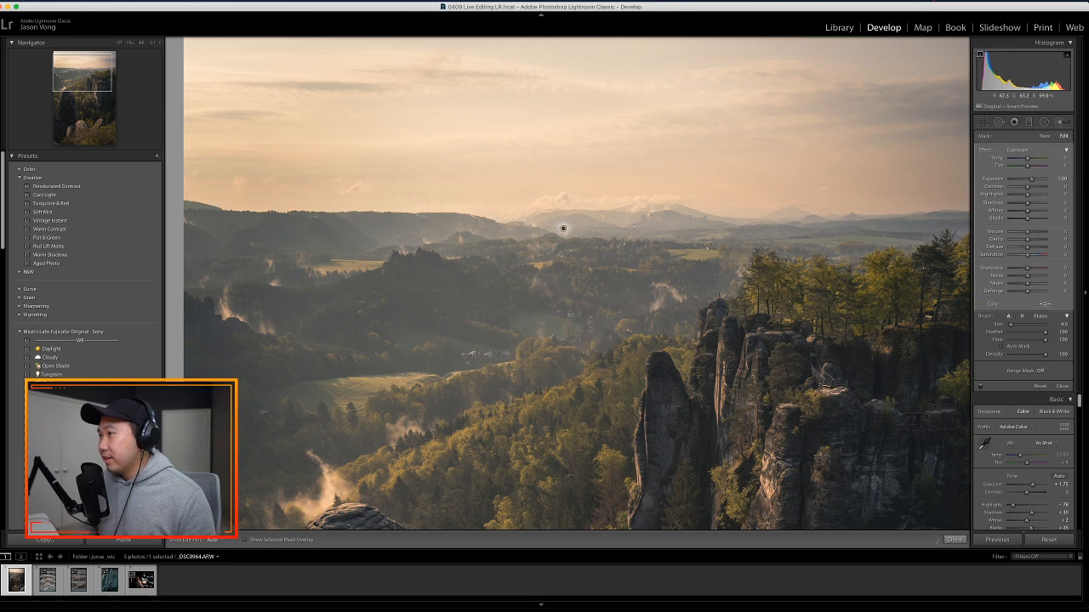
mouse_move(562, 228)
left_mouse_down()
mouse_move(680, 219)
mouse_move(542, 224)
mouse_move(907, 217)
mouse_move(859, 233)
mouse_move(910, 236)
mouse_move(410, 227)
mouse_move(330, 249)
mouse_move(255, 249)
mouse_move(197, 245)
mouse_move(189, 207)
mouse_move(247, 223)
mouse_move(249, 234)
mouse_move(360, 232)
left_mouse_up()
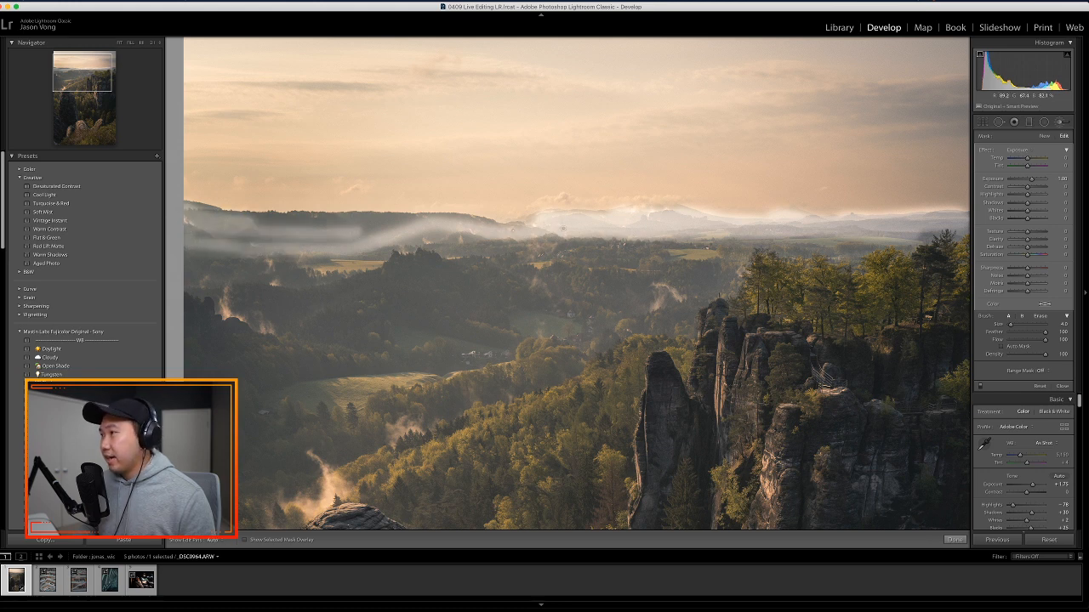
key("h")
mouse_move(516, 227)
left_mouse_down()
mouse_move(255, 227)
mouse_move(287, 219)
mouse_move(429, 235)
mouse_move(235, 236)
mouse_move(203, 206)
mouse_move(255, 240)
mouse_move(553, 243)
mouse_move(518, 226)
mouse_move(534, 222)
left_mouse_up()
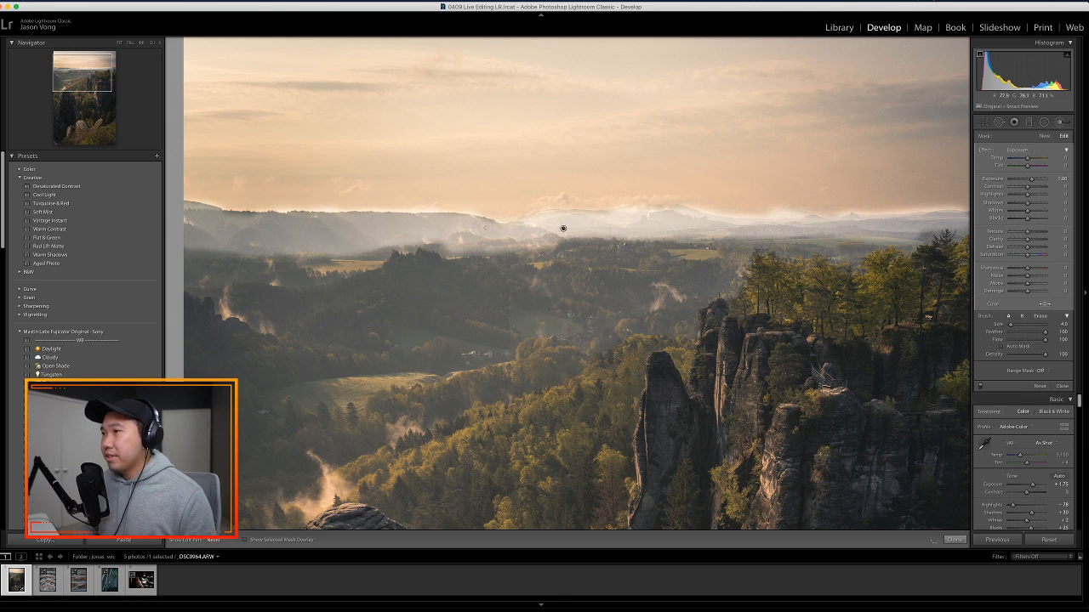
key("h")
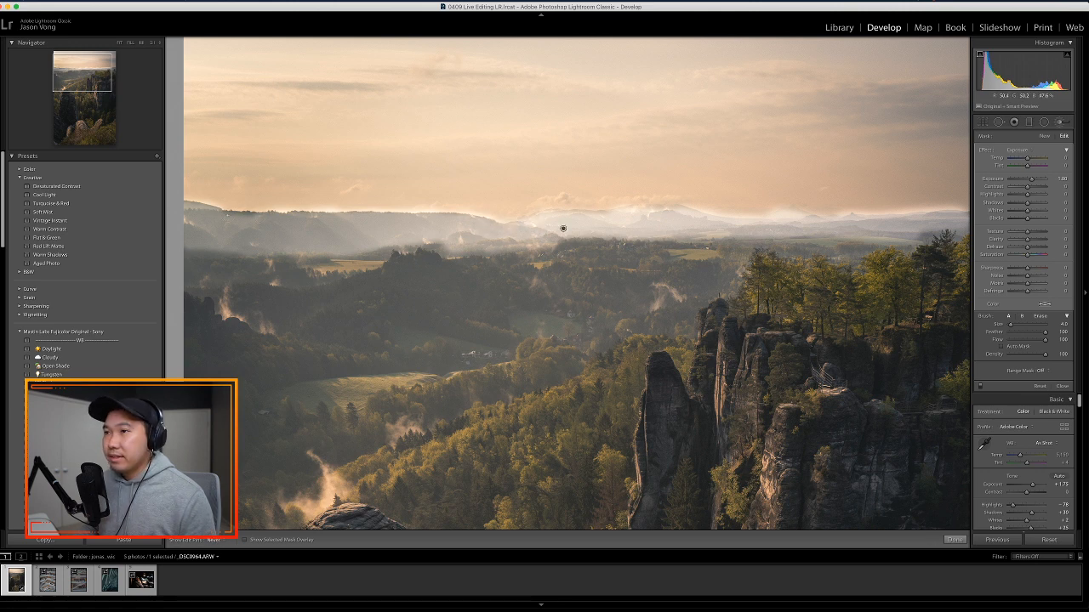
key("h")
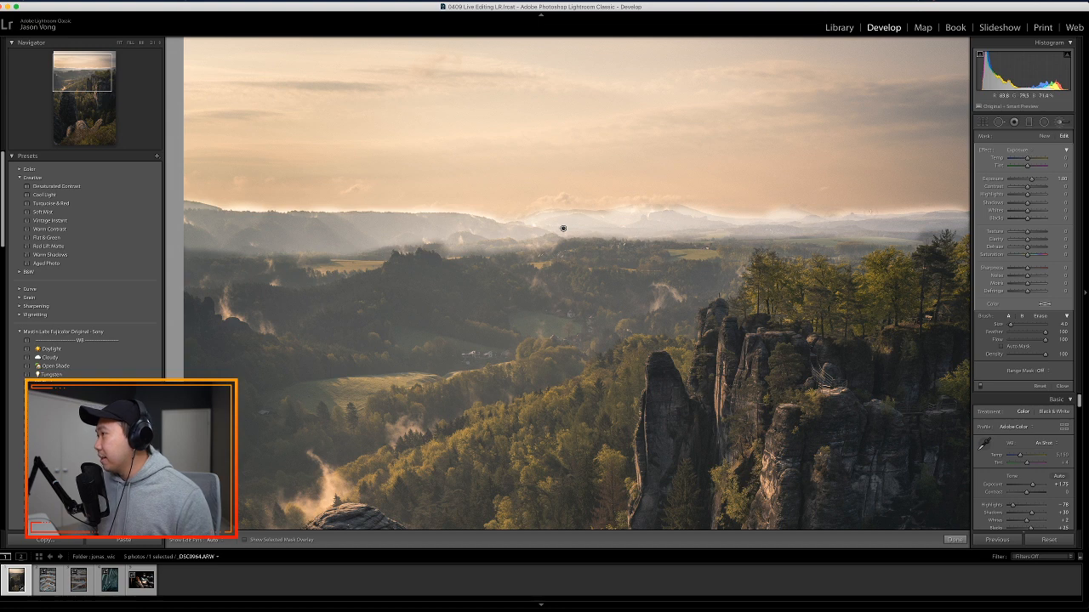
key("alt")
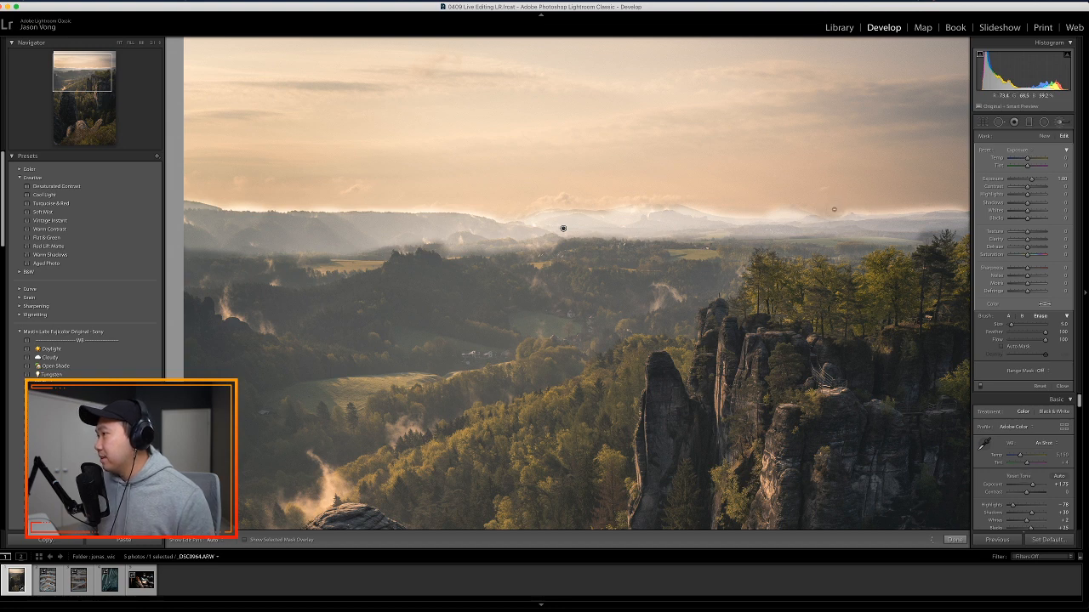
key("h")
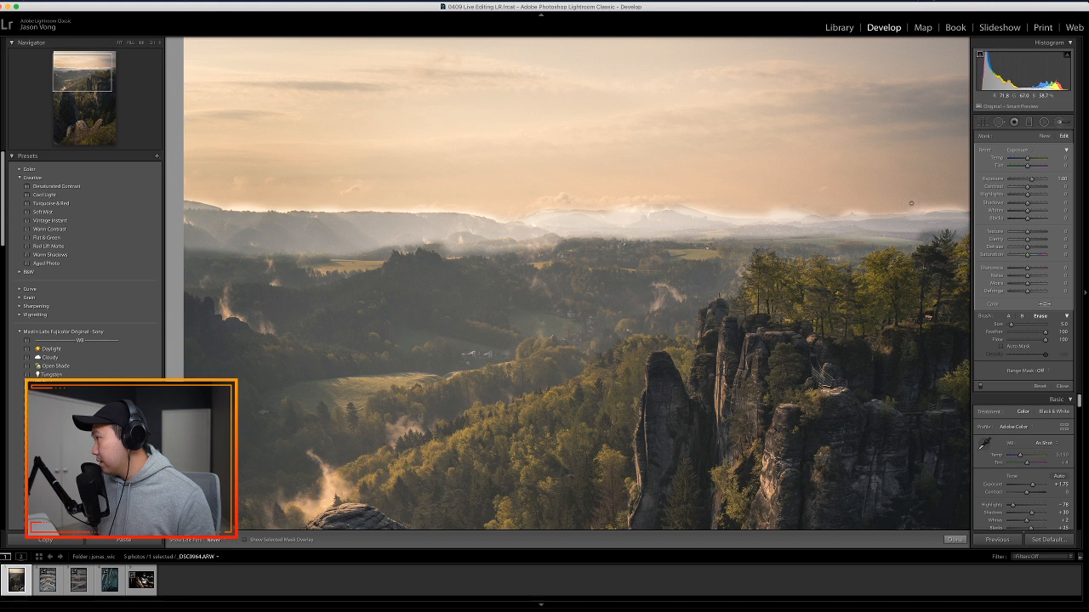
- Reset the hill brush mask's exposure to 0, raise its contrast to 20, and lower its shadows to -9
double_click(1035, 181)
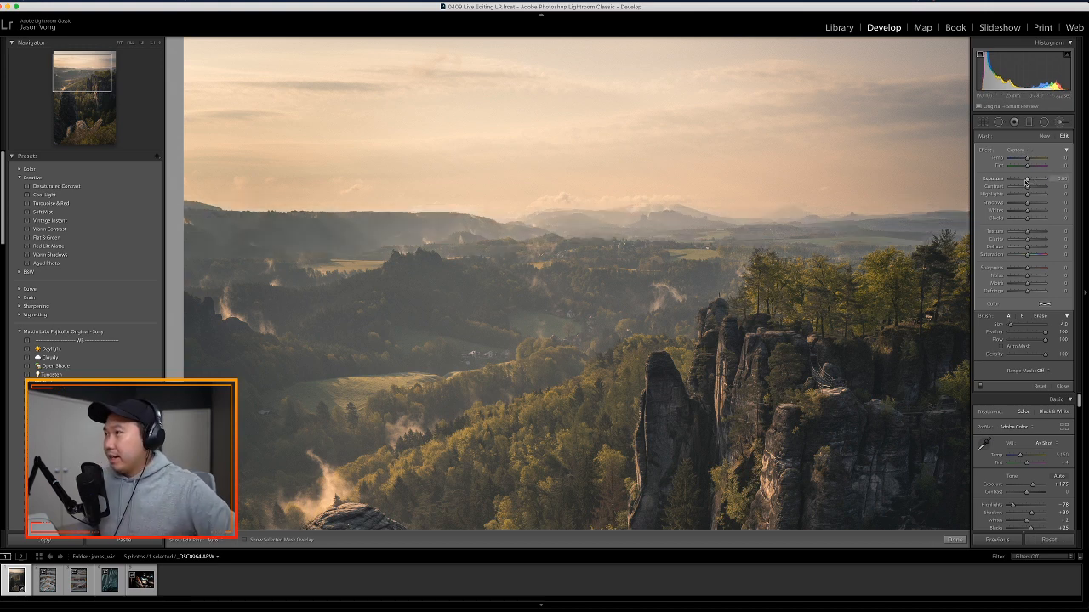
left_click_drag(1026, 181, 1031, 180)
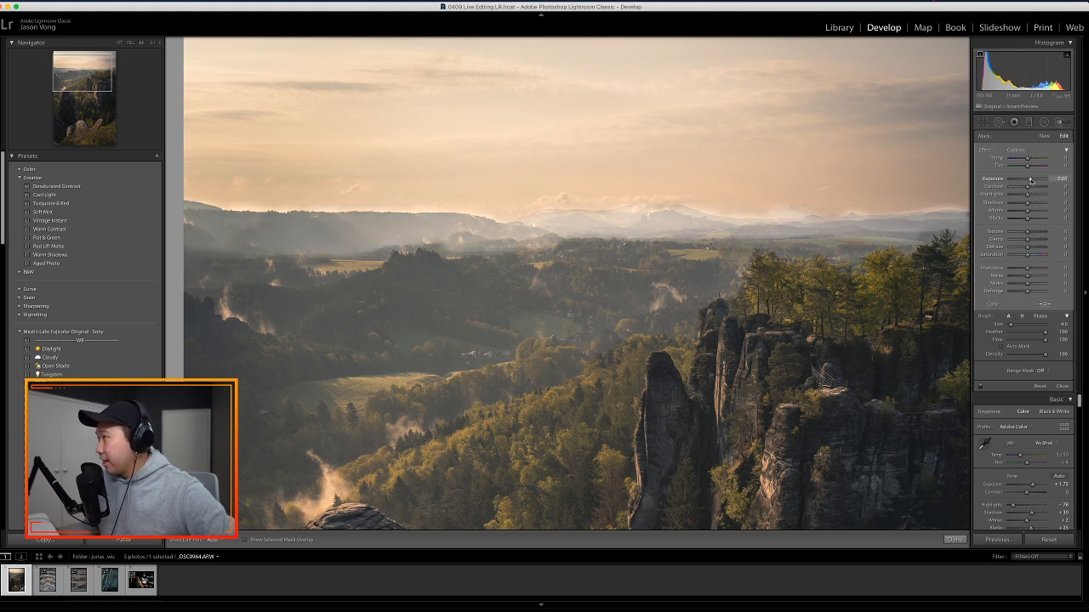
left_click_drag(1031, 180, 1029, 181)
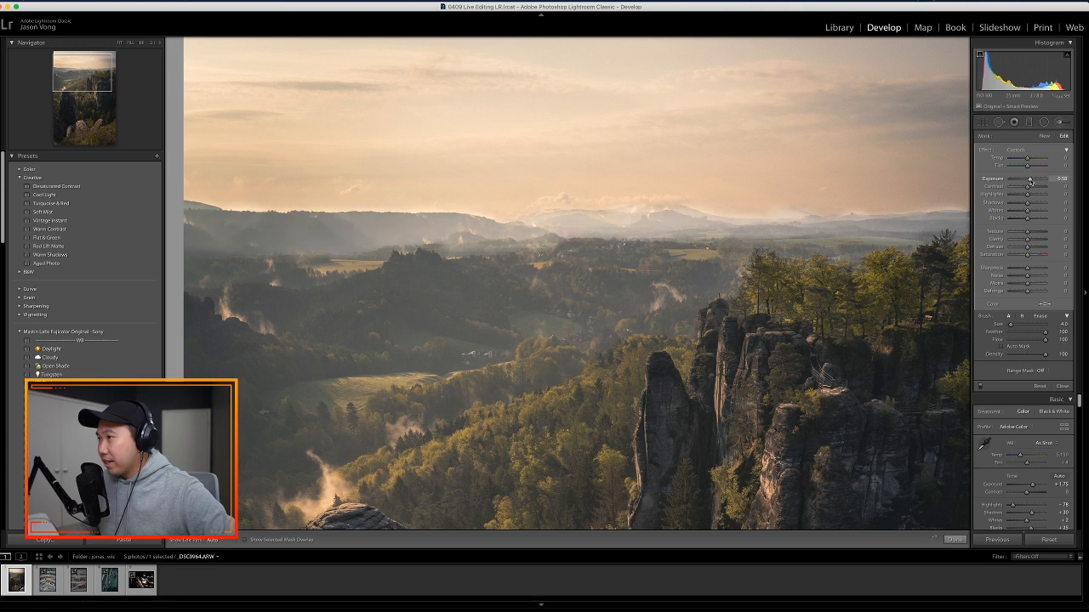
double_click(1030, 180)
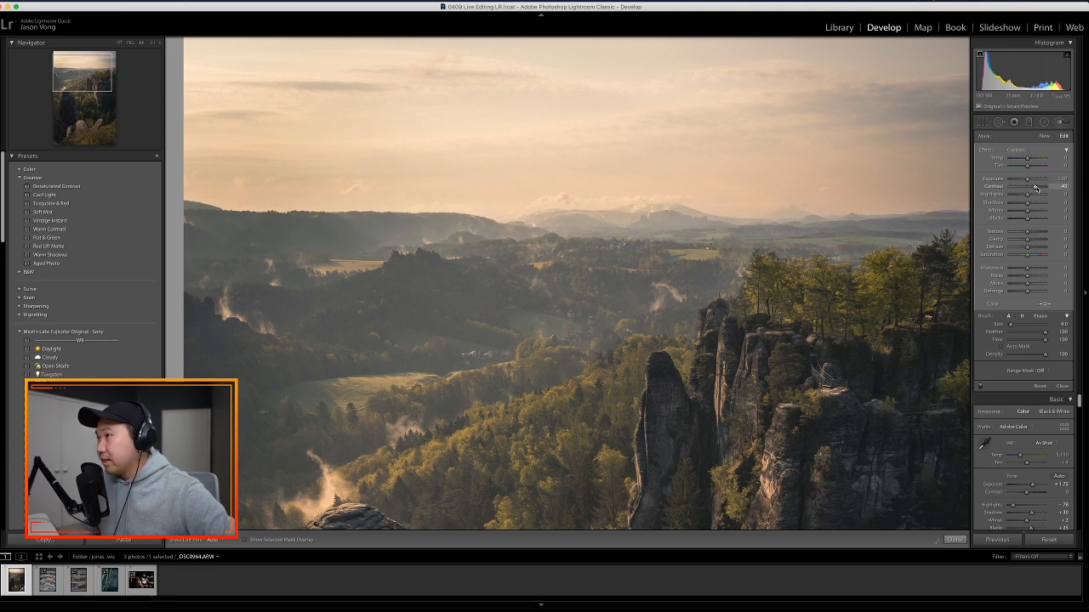
left_click_drag(1036, 188, 1042, 188)
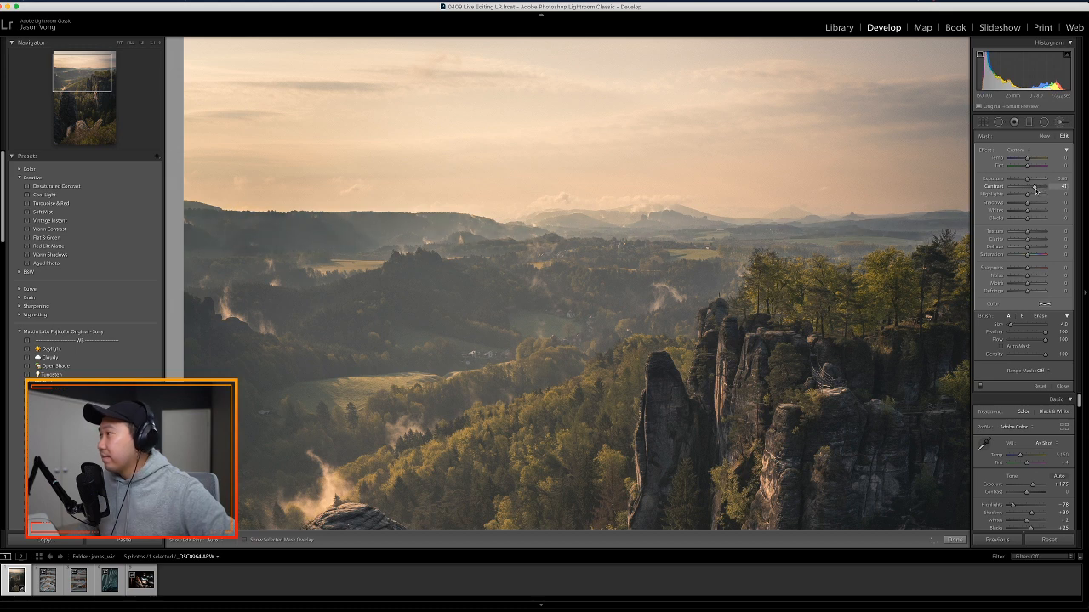
left_click_drag(1027, 205, 1022, 204)
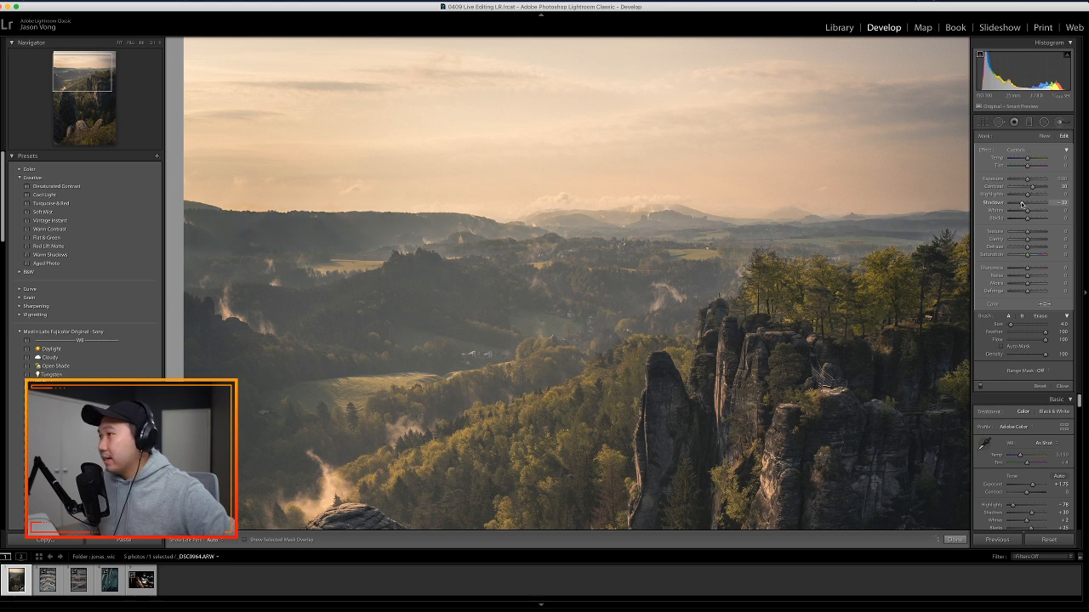
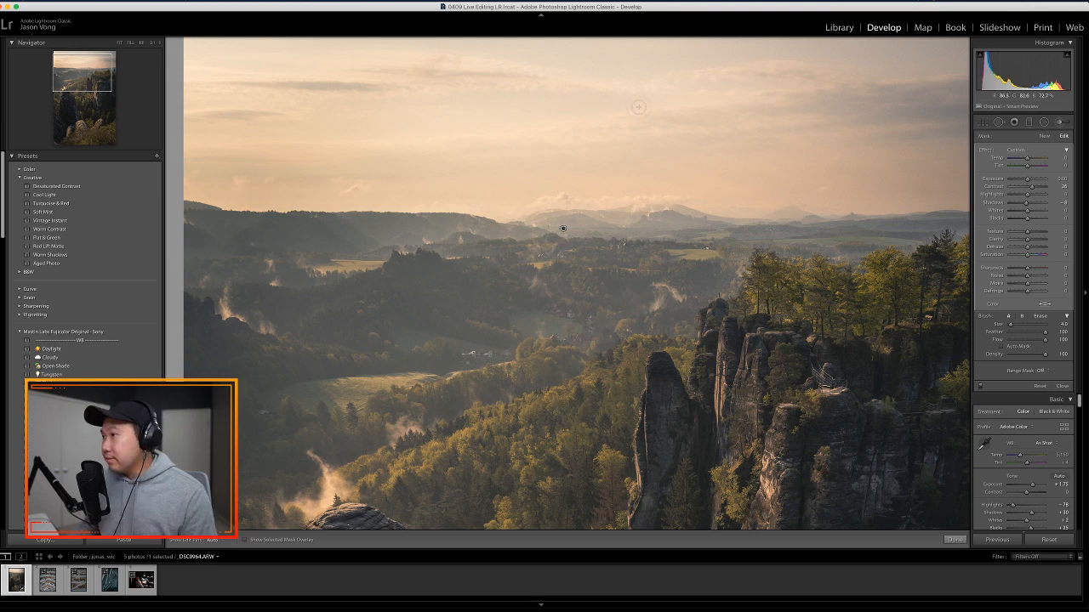
- Close the adjustment brush and inspect the distant hills up close and in the whole photo
left_click(954, 540)
left_click(746, 289)
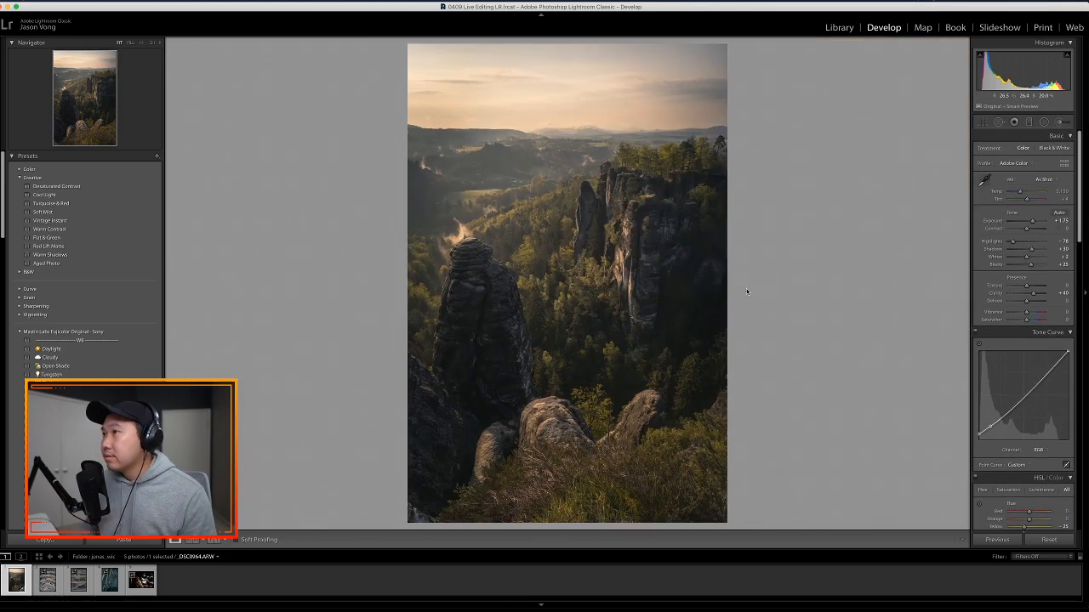
left_click(600, 284)
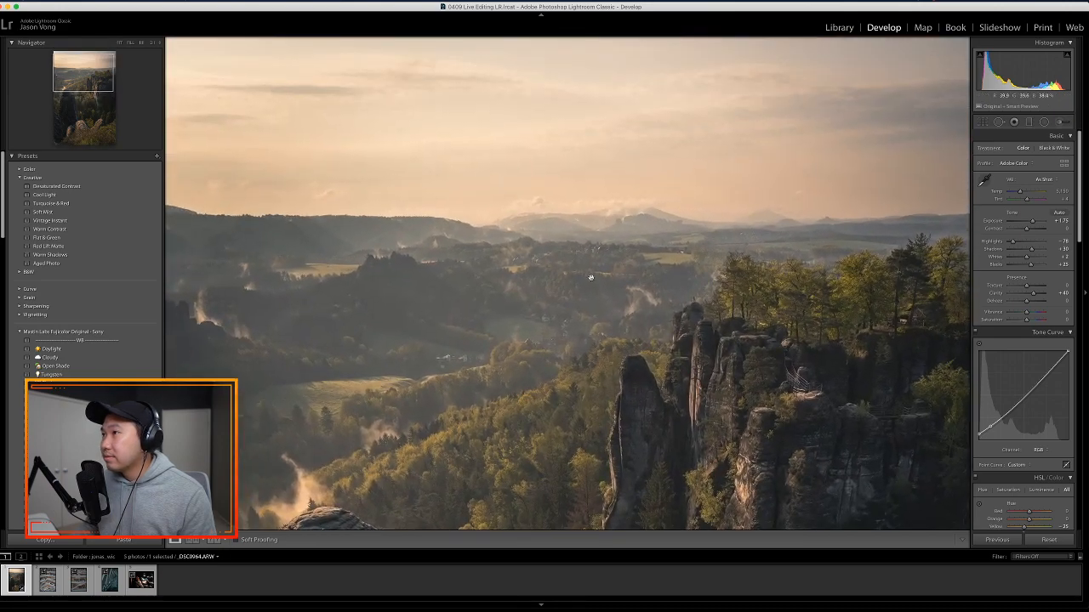
left_click(645, 244)
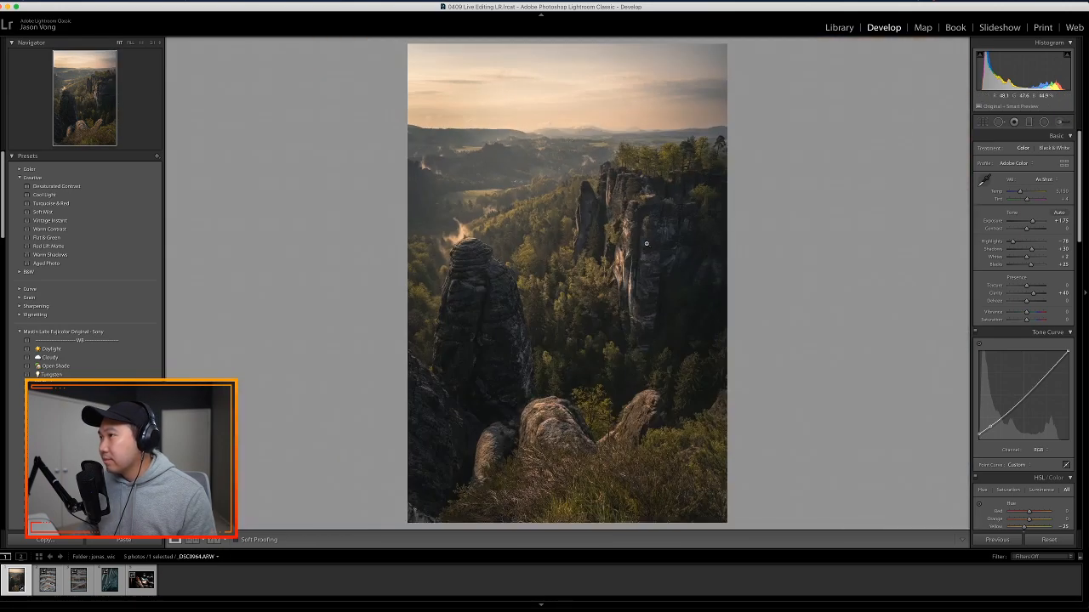
- Reopen the Adjustment Brush and extend the hill mask across the misty valley and left forest slopes at brush size 10.0
left_click(1061, 123)
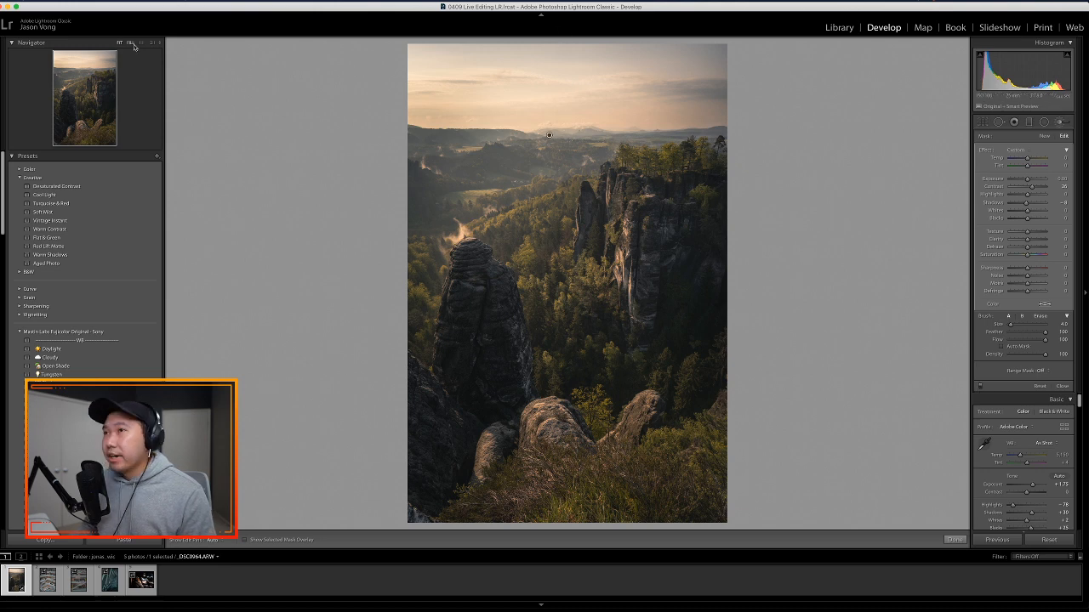
key("z")
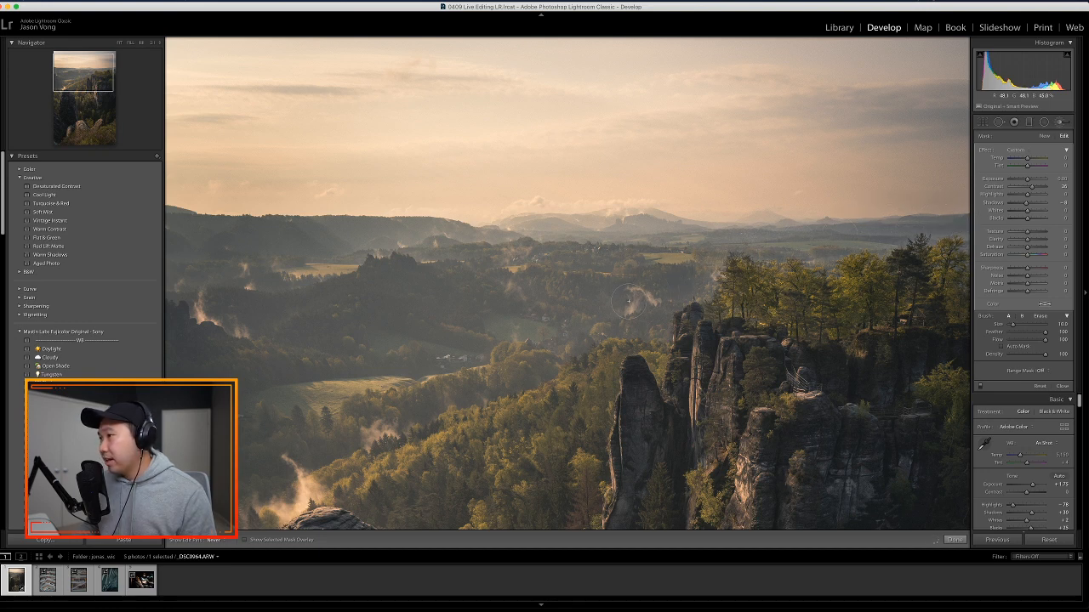
left_click_drag(599, 283, 557, 261)
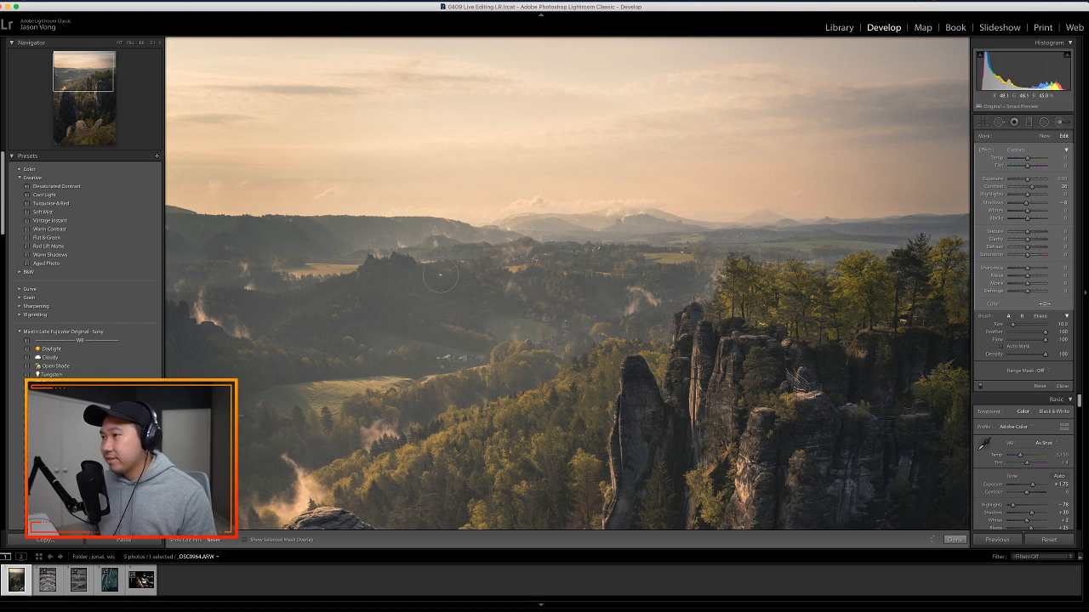
mouse_move(441, 275)
left_mouse_down()
mouse_move(348, 287)
mouse_move(394, 265)
mouse_move(338, 246)
mouse_move(413, 240)
mouse_move(383, 256)
left_mouse_up()
left_click_drag(224, 264, 193, 247)
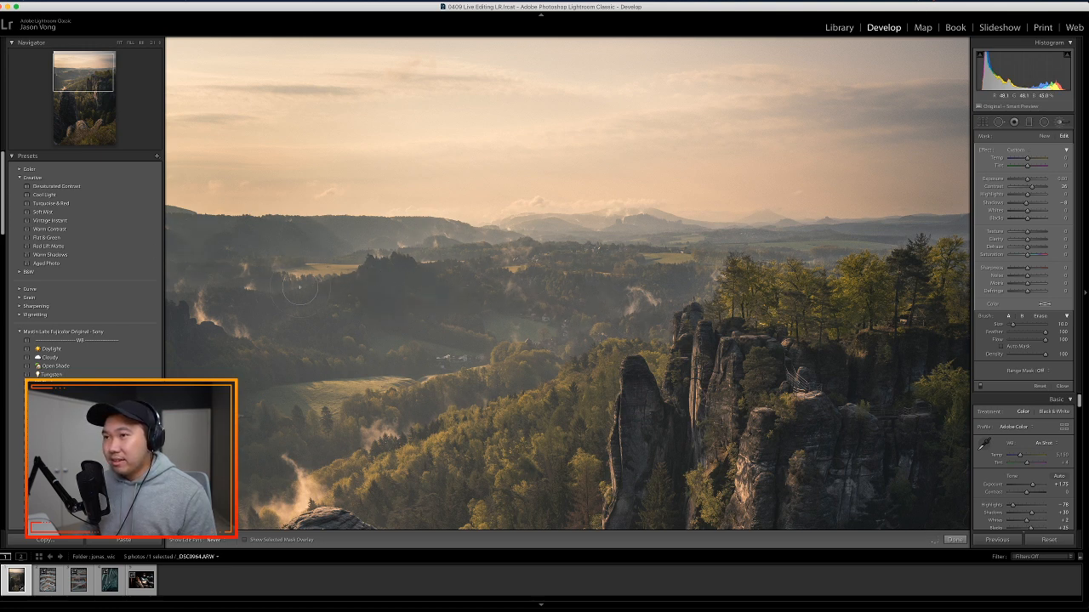
mouse_move(300, 287)
left_mouse_down()
mouse_move(267, 290)
mouse_move(493, 309)
left_mouse_up()
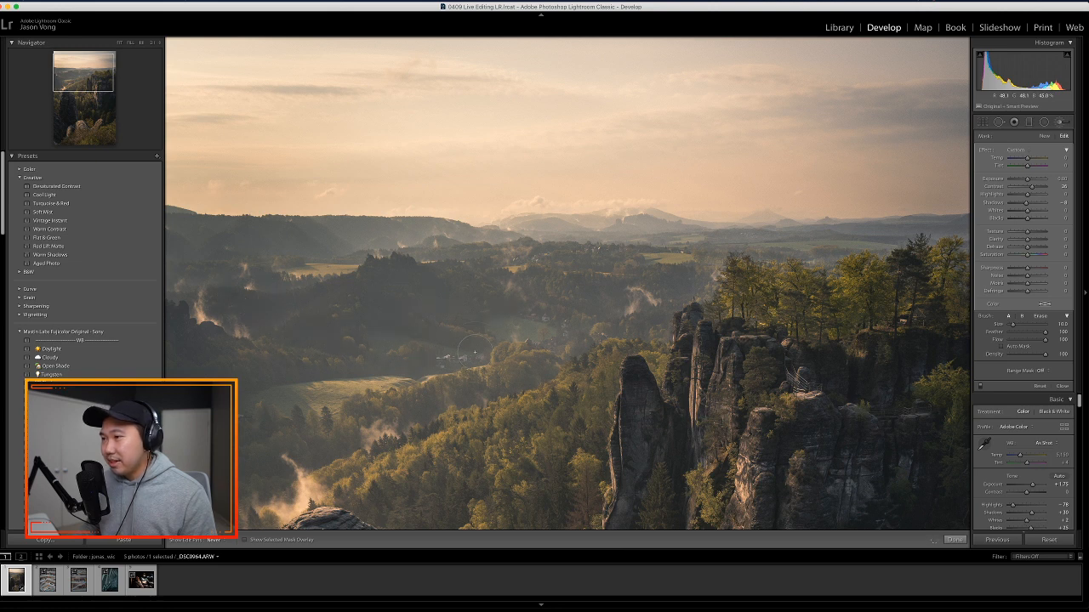
mouse_move(525, 358)
left_mouse_down()
mouse_move(648, 300)
mouse_move(702, 256)
mouse_move(613, 285)
mouse_move(516, 282)
mouse_move(474, 258)
mouse_move(401, 309)
mouse_move(283, 352)
mouse_move(212, 337)
mouse_move(192, 313)
mouse_move(265, 365)
mouse_move(341, 374)
mouse_move(281, 433)
mouse_move(368, 417)
left_mouse_up()
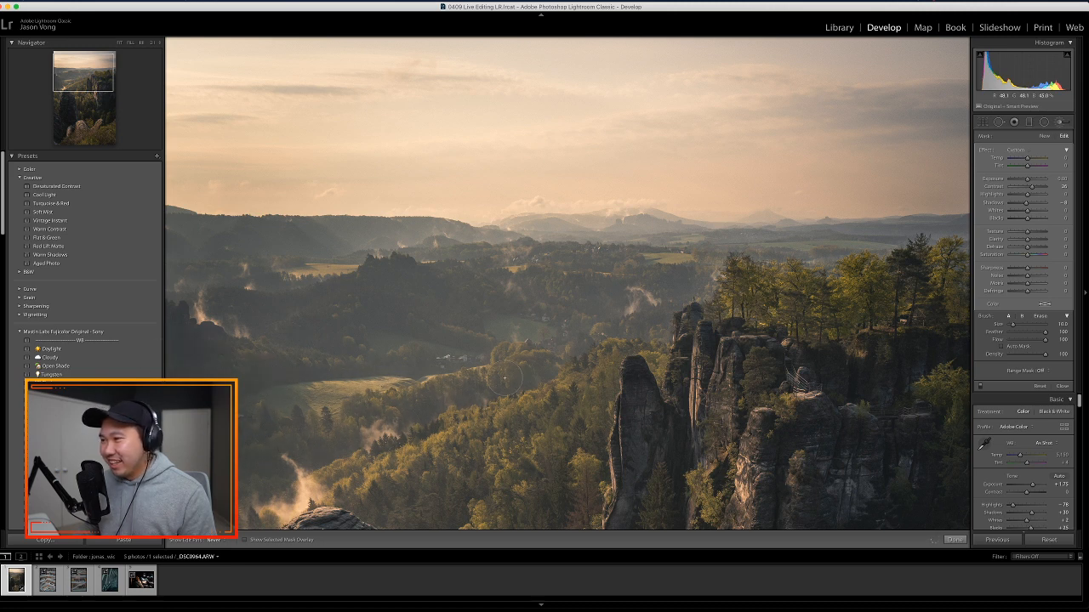
left_click_drag(504, 379, 678, 296)
- Check the valley mask with its pin shown and hidden, and raise its contrast to 50
key("h")
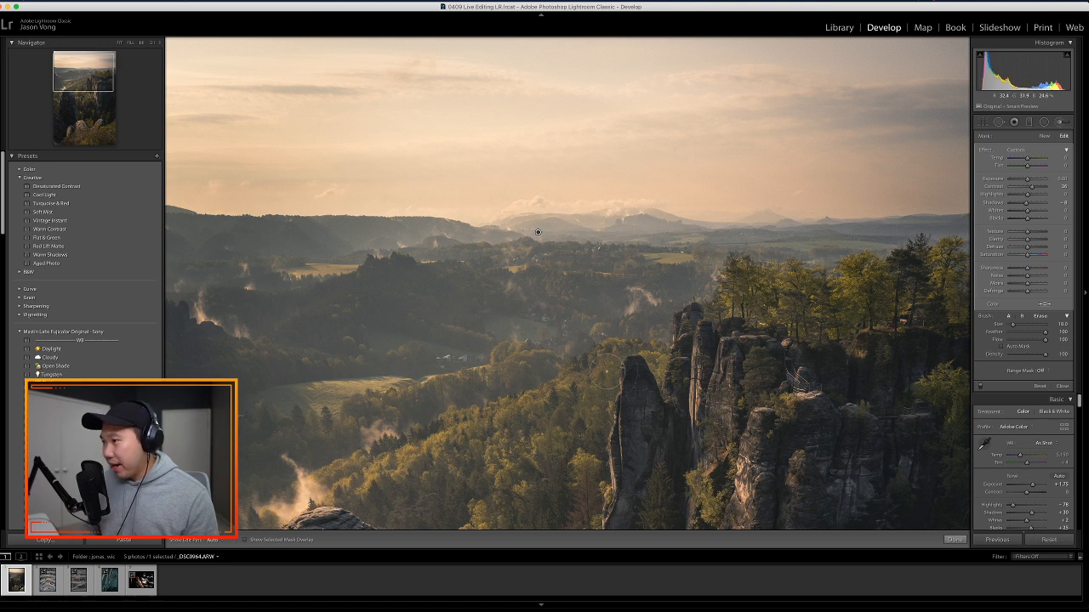
key("h")
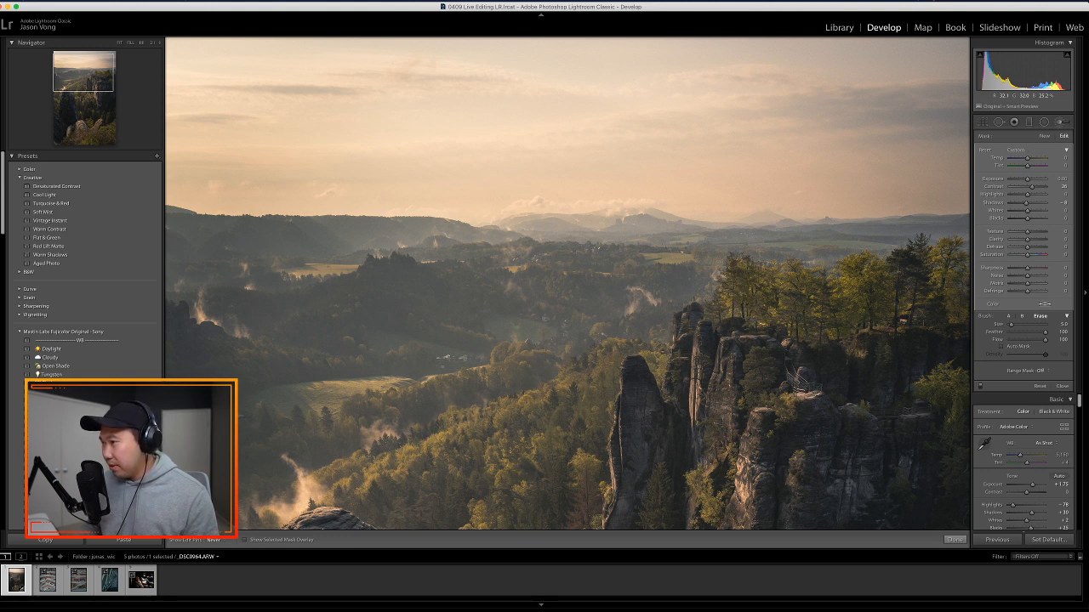
key("h")
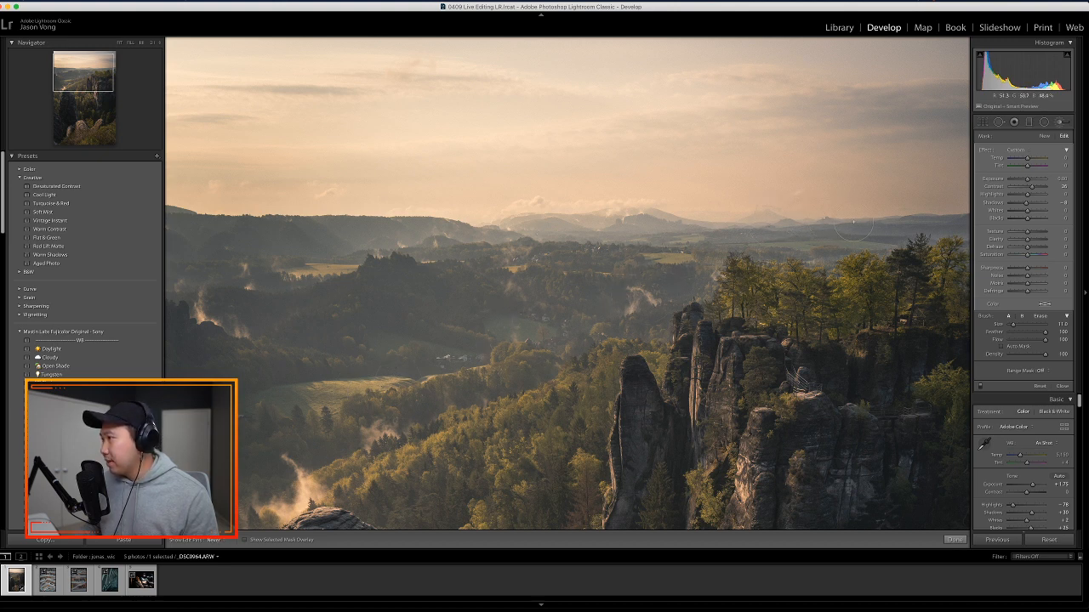
key("h")
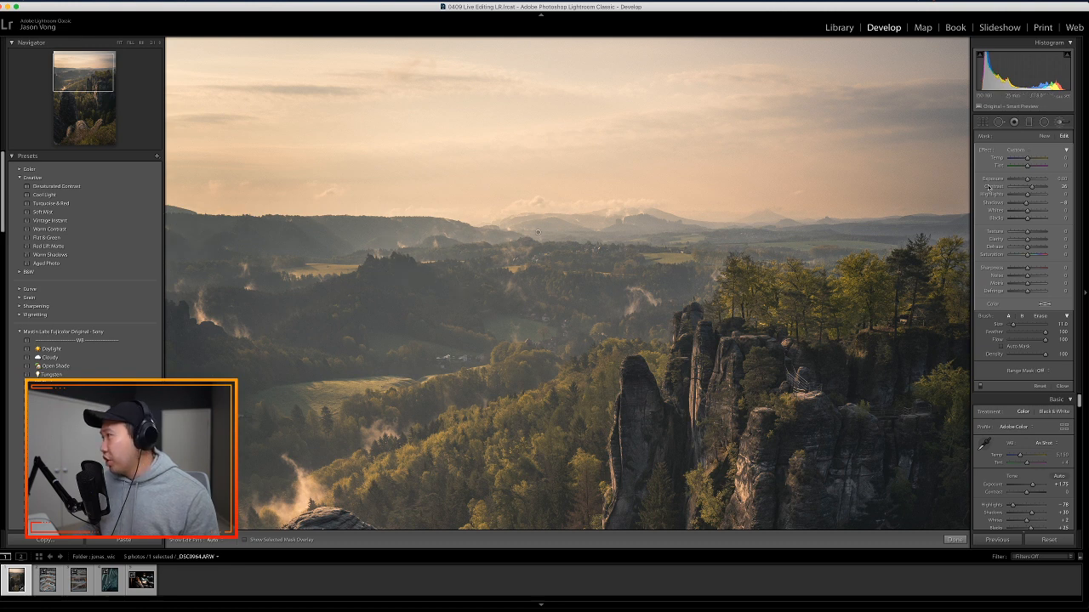
left_click_drag(1037, 188, 1039, 188)
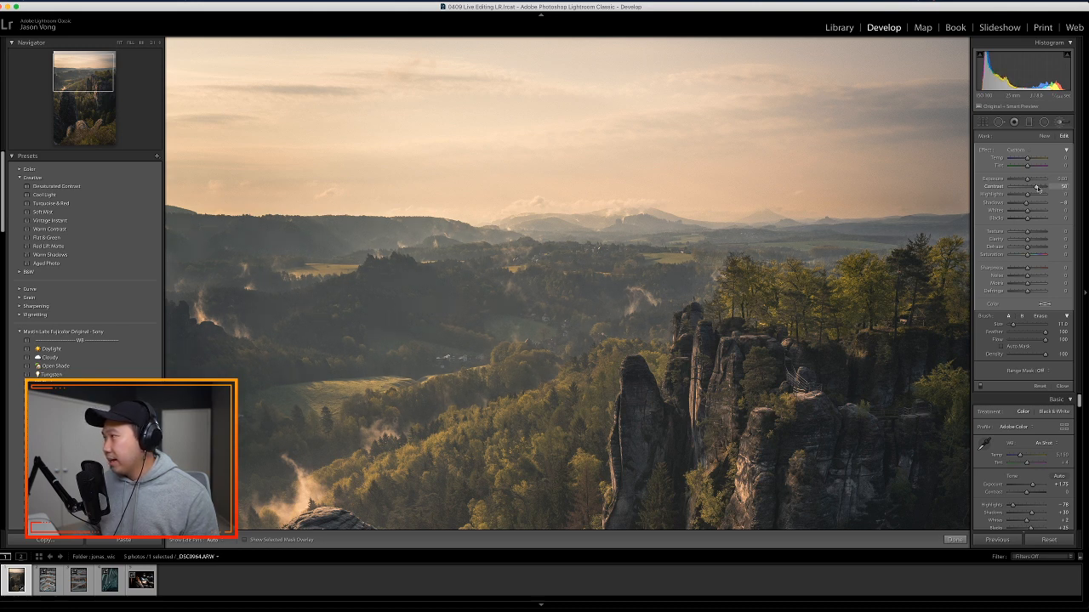
- Close the adjustment brush and compare the whole photo before and after editing
left_click(1062, 388)
left_click(652, 312)
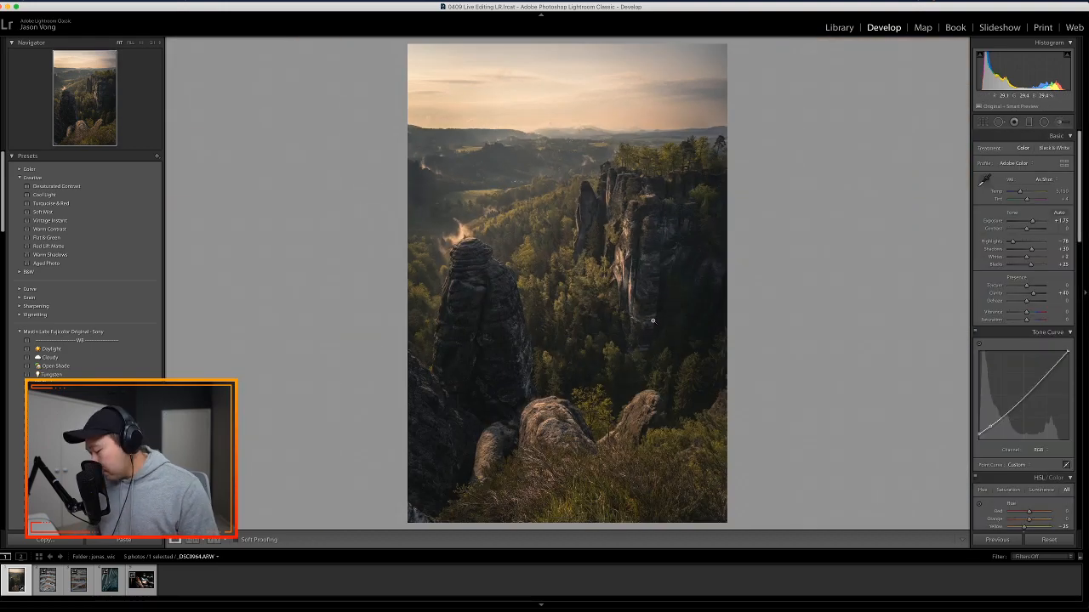
key("backslash")
key("backslash")
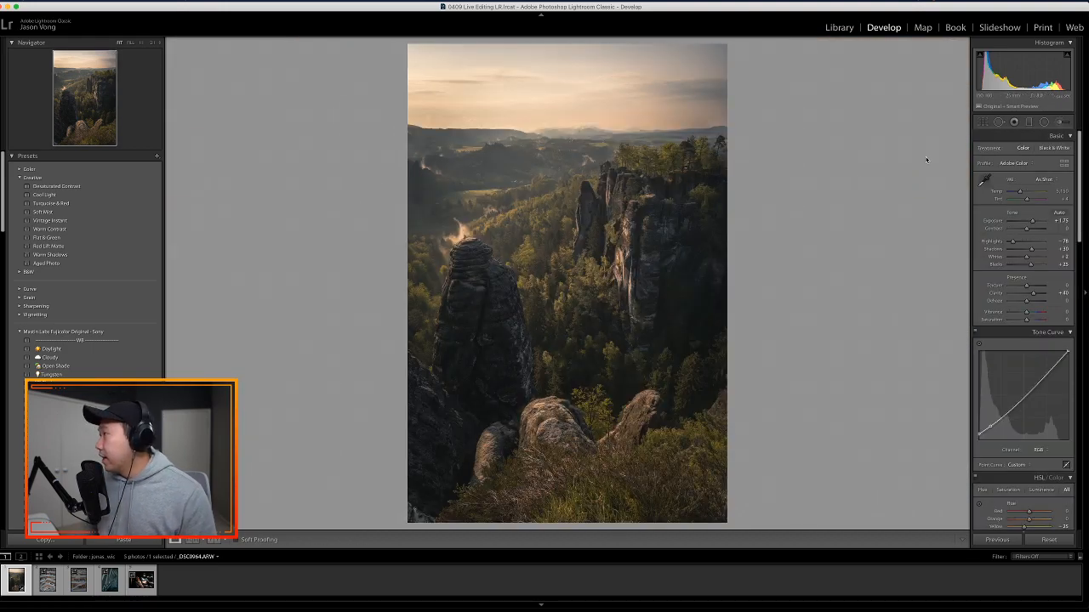
- Reopen the Adjustment Brush and compare the photo repeatedly with the brush adjustments turned off and on
left_click(1059, 121)
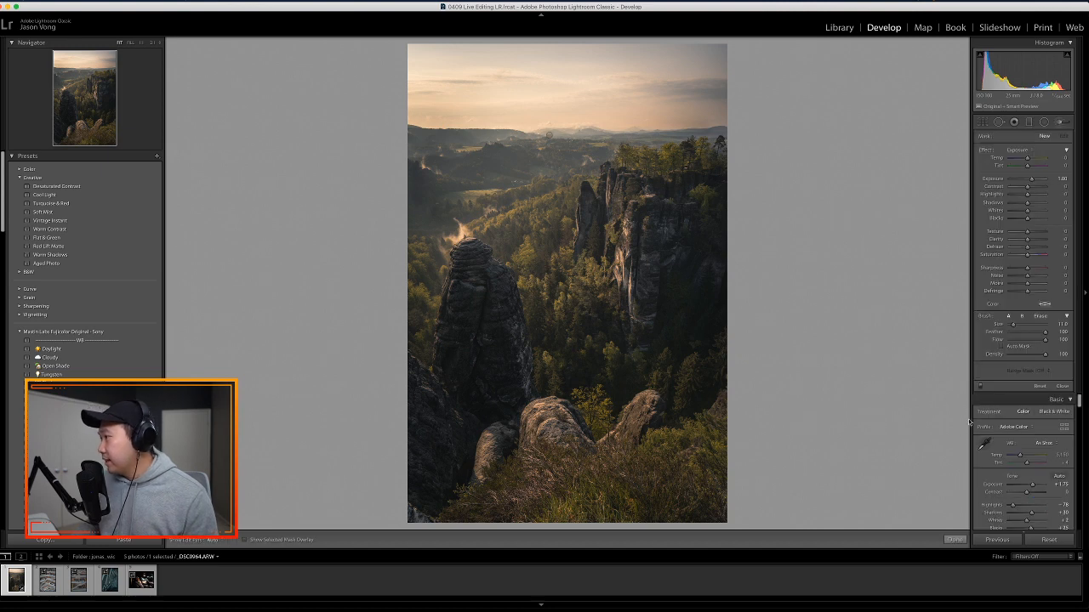
left_click(982, 387)
left_click(982, 387)
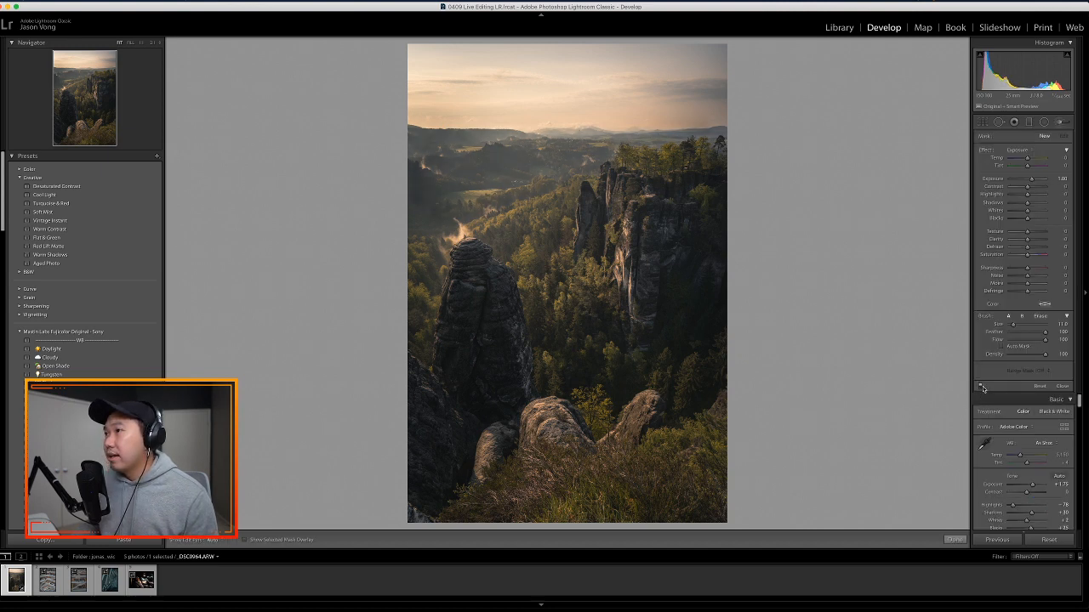
left_click(981, 387)
left_click(981, 387)
left_click(981, 387)
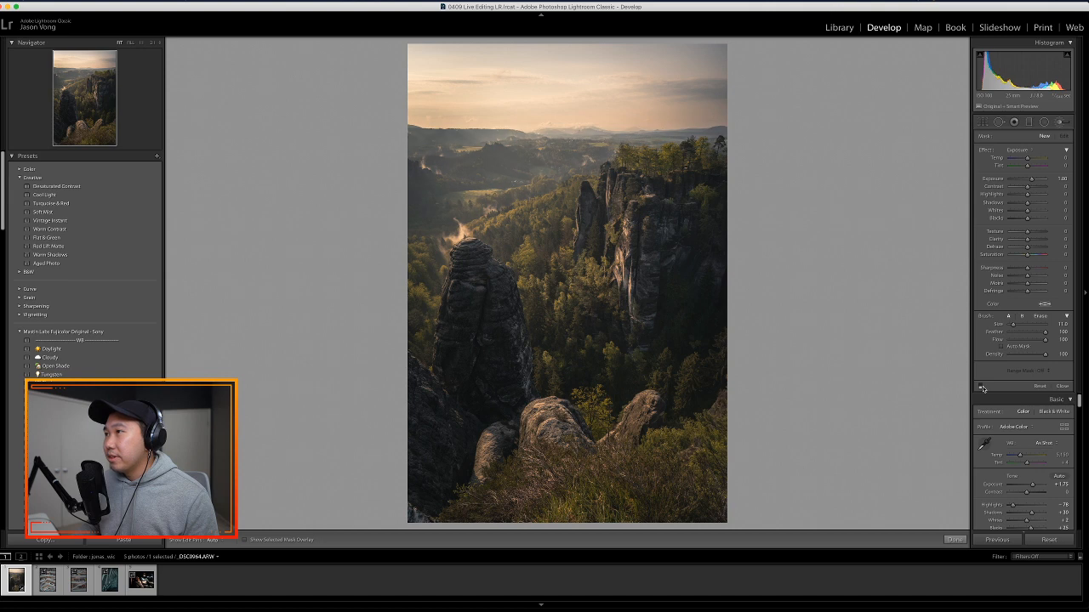
left_click(981, 387)
left_click(982, 387)
left_click(982, 387)
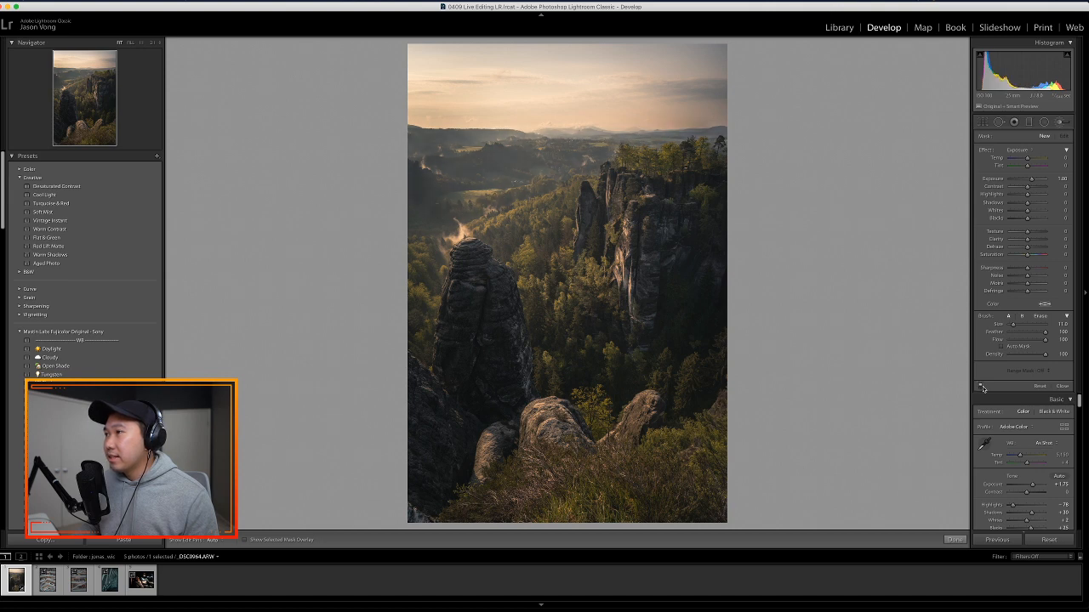
left_click(982, 387)
left_click(982, 387)
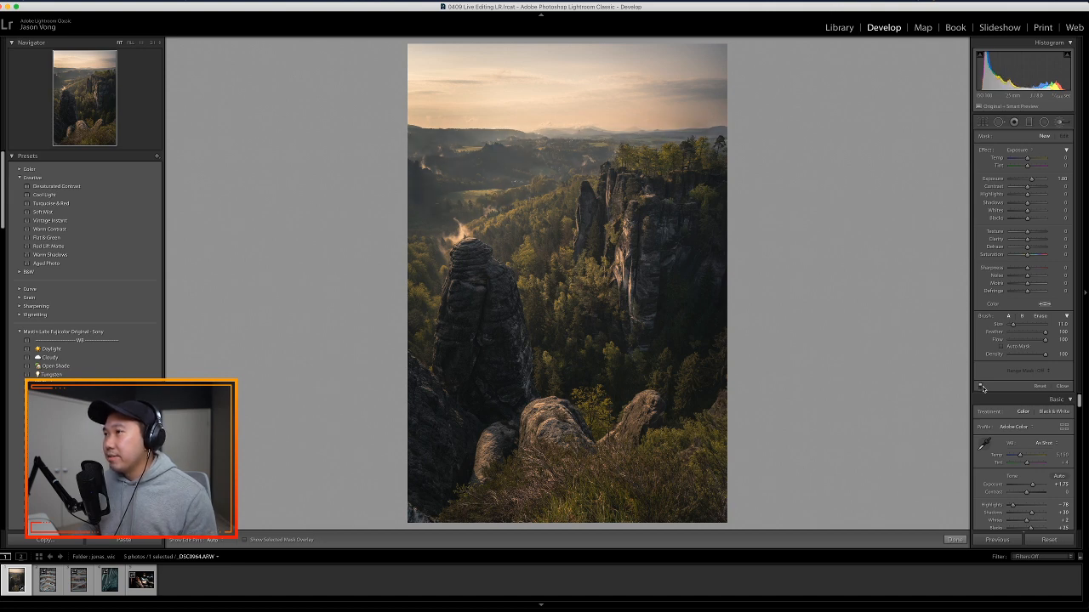
left_click(982, 387)
left_click(982, 387)
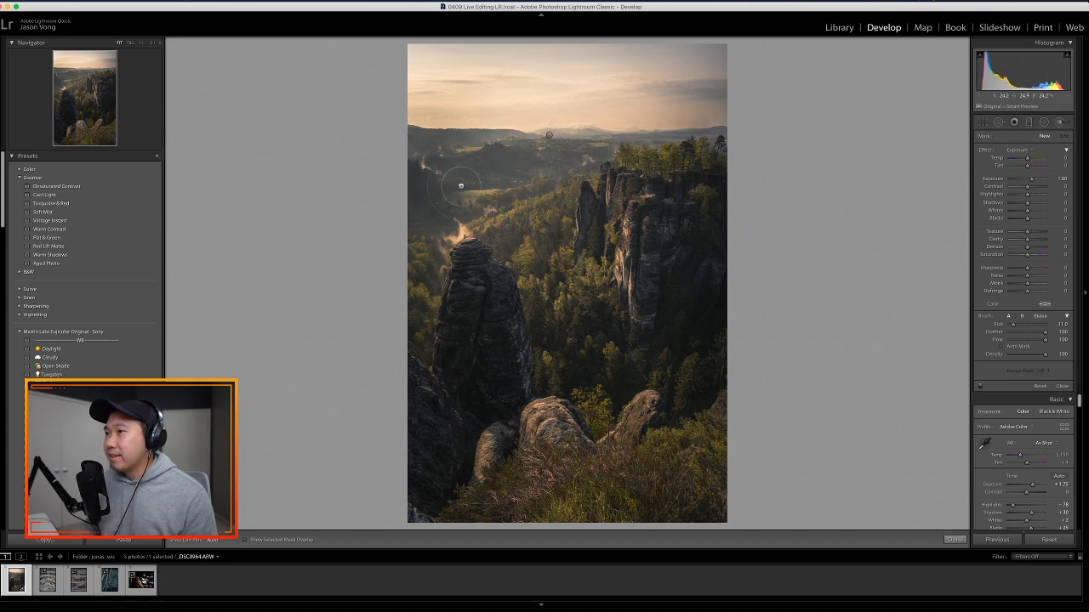
- Select the hill brush mask, paint more of the valley below the horizon into it, and reduce the brush size to 6.0
left_click(549, 138)
key("h")
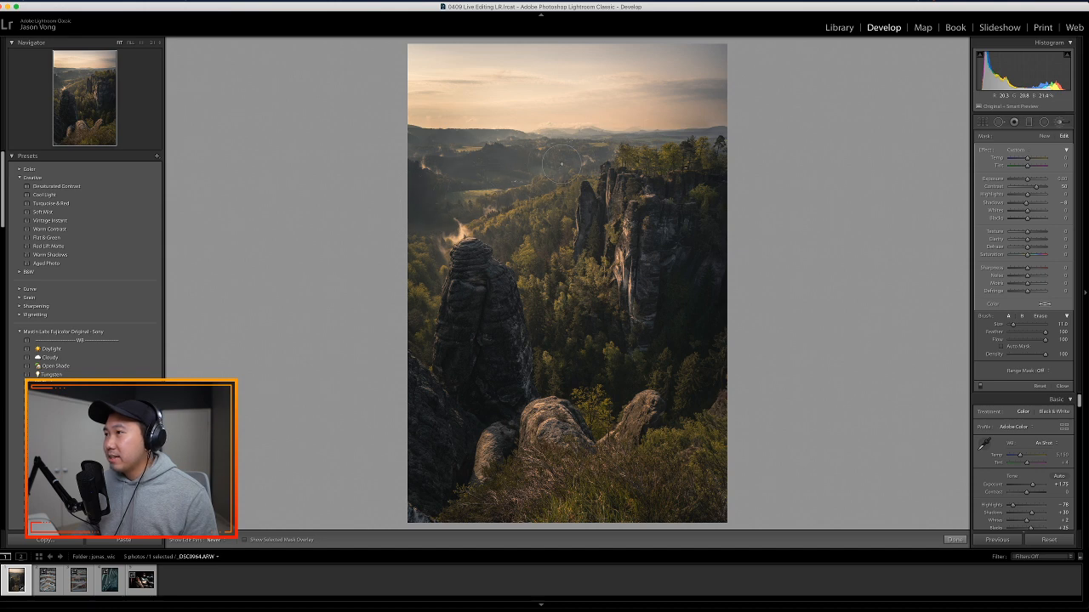
mouse_move(500, 162)
left_mouse_down()
mouse_move(476, 164)
mouse_move(544, 152)
left_mouse_up()
key("[")
key("bracketleft")
key("bracketleft")
key("bracketleft")
key("bracketleft")
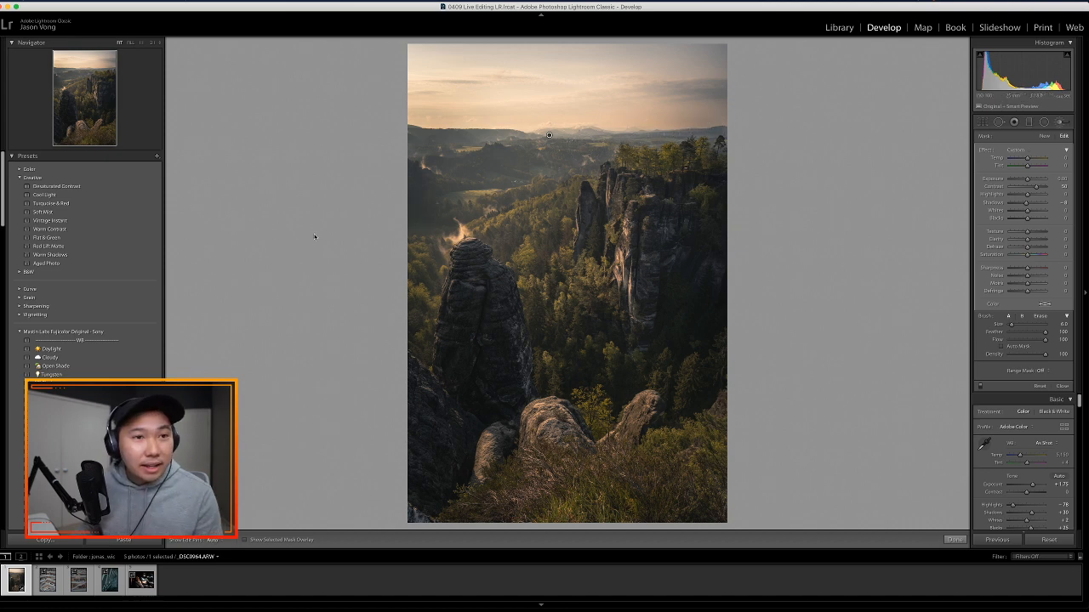
- Show the mask overlay and refine the mask's right end, erasing sky spill above the hills at size 7.0 and painting in the right edge
key("o")
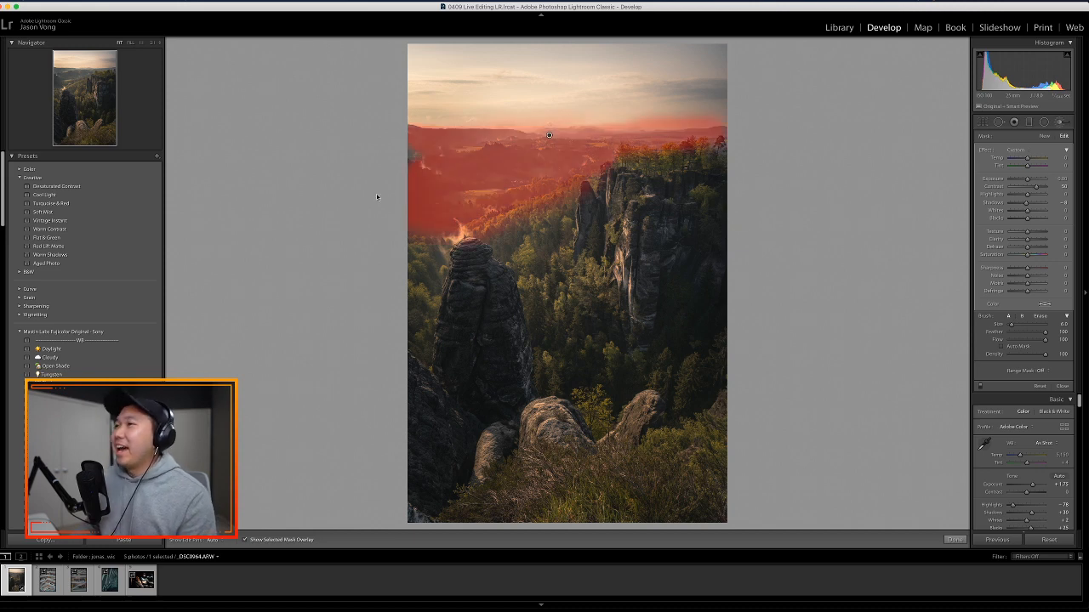
key("h")
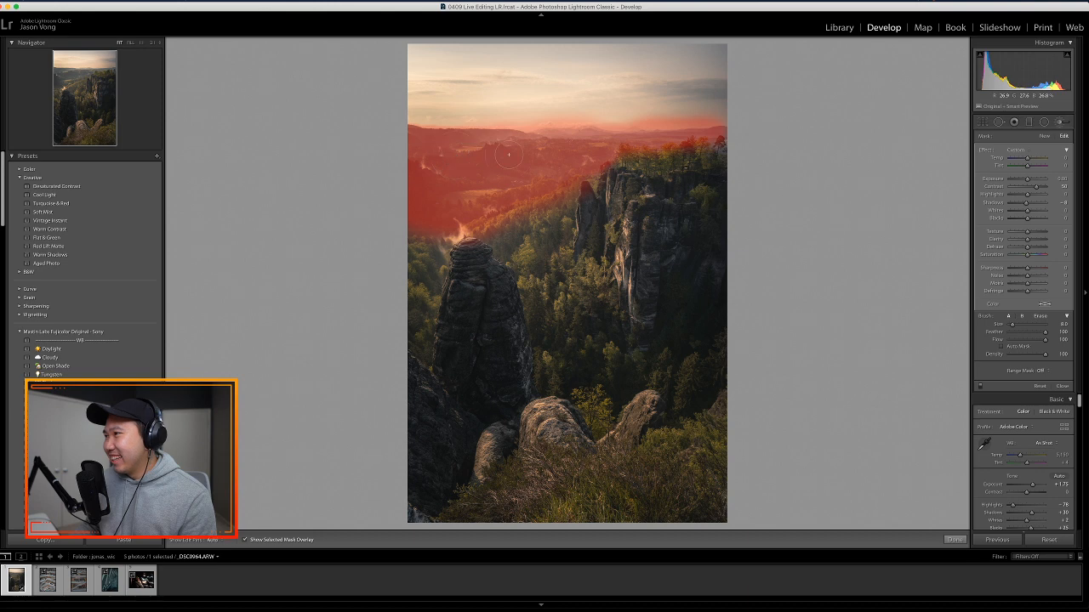
key("z")
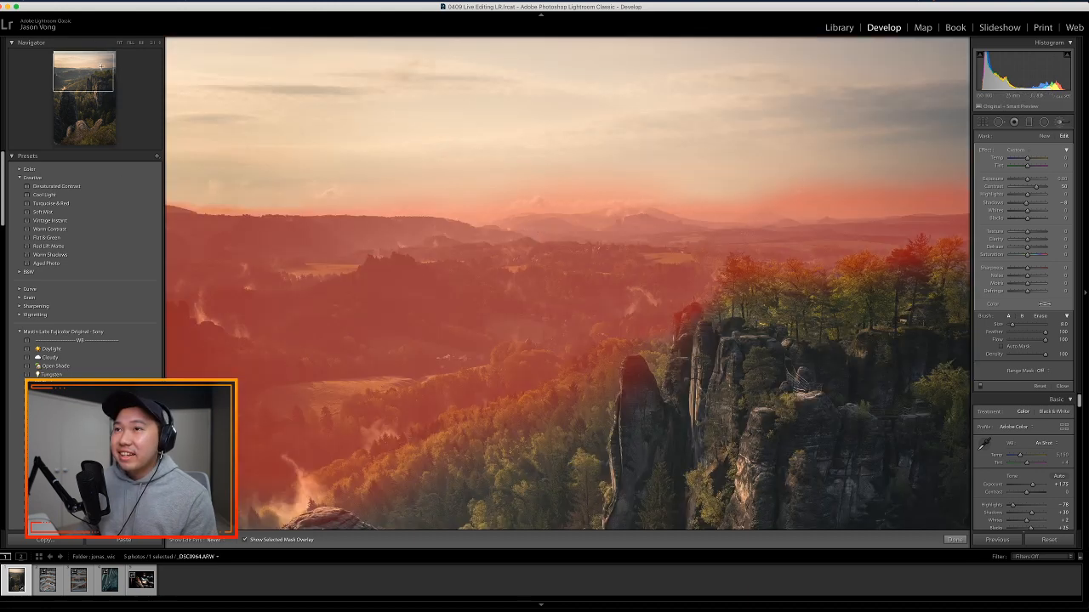
left_click_drag(101, 66, 125, 66)
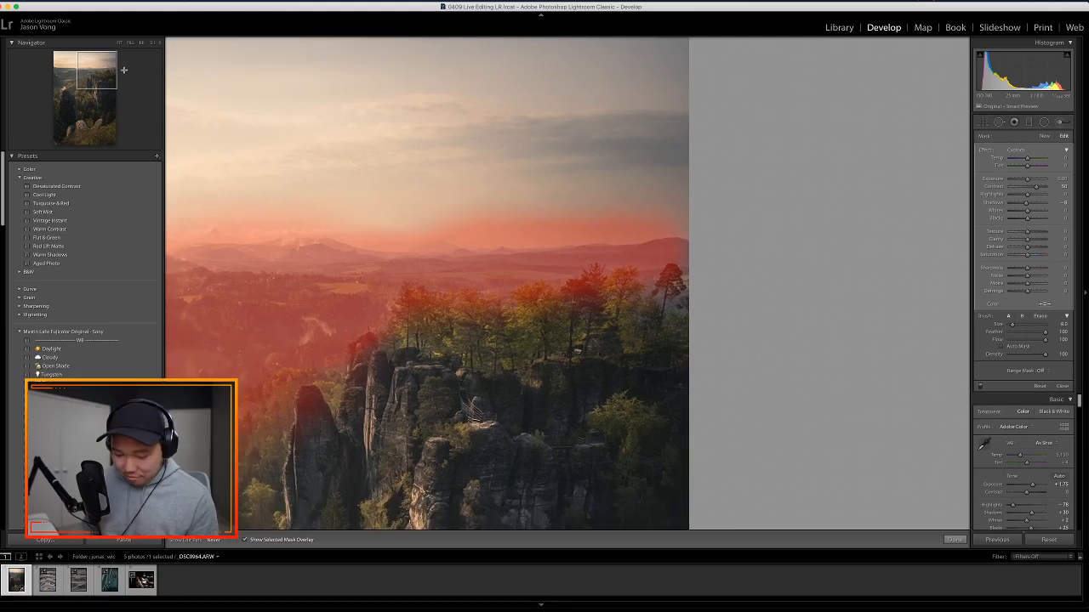
key("alt")
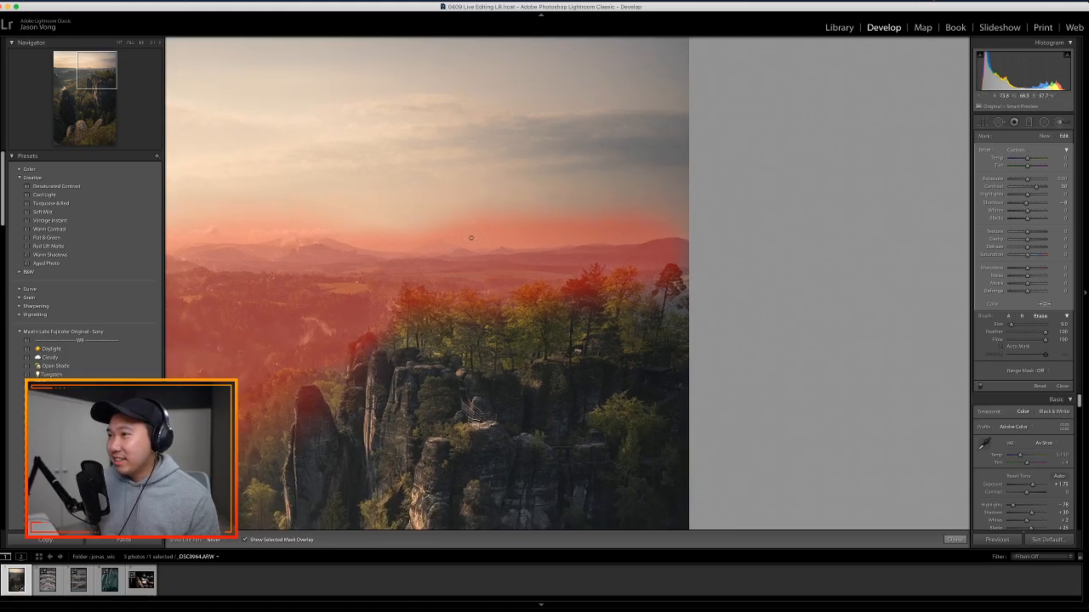
mouse_move(471, 231)
left_mouse_down()
mouse_move(526, 219)
mouse_move(461, 219)
left_mouse_up()
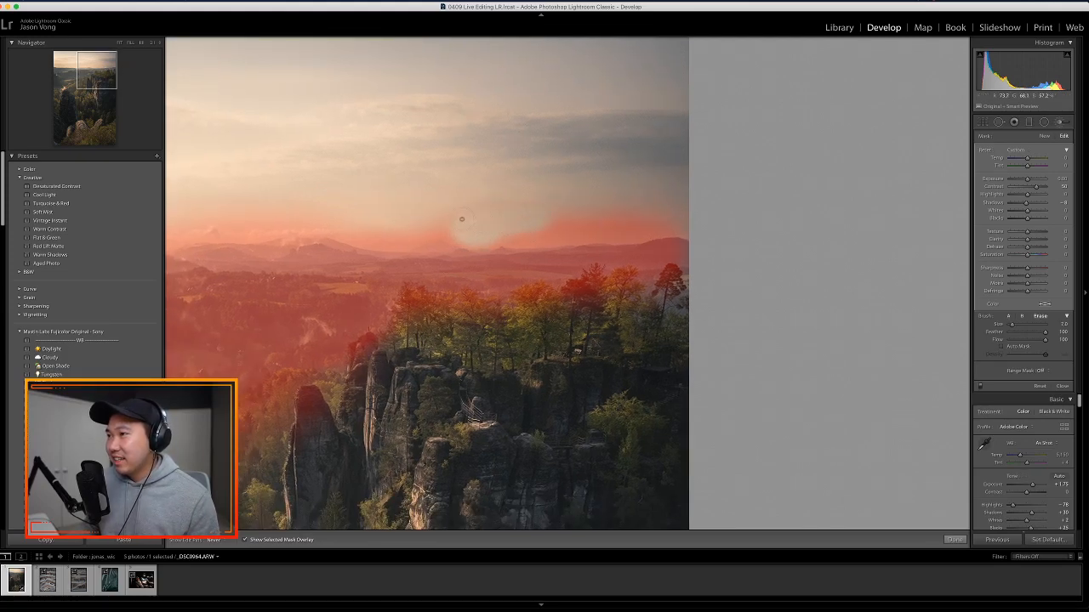
mouse_move(530, 213)
left_mouse_down()
mouse_move(536, 232)
mouse_move(512, 245)
mouse_move(591, 223)
mouse_move(662, 221)
left_mouse_up()
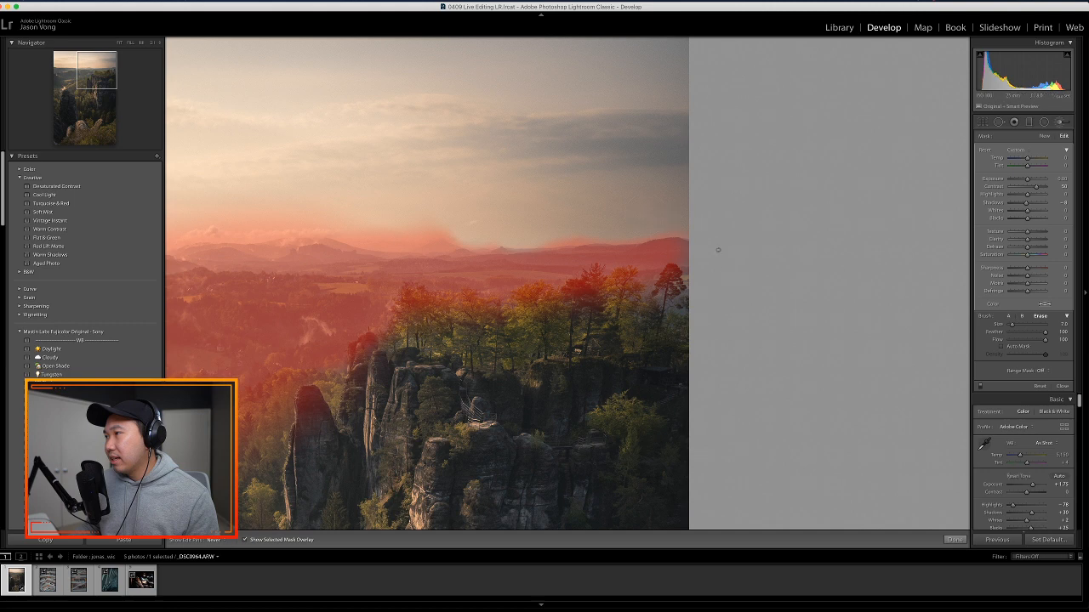
mouse_move(683, 274)
left_mouse_down()
mouse_move(672, 270)
mouse_move(687, 282)
mouse_move(675, 271)
left_mouse_up()
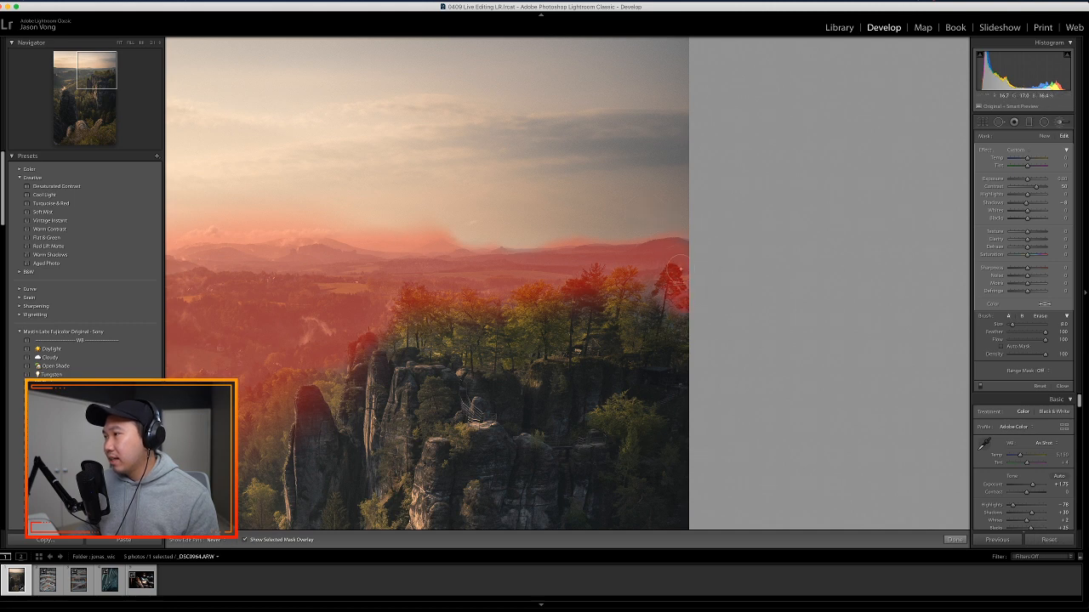
mouse_move(389, 249)
left_mouse_down()
mouse_move(412, 227)
mouse_move(446, 228)
mouse_move(393, 238)
mouse_move(357, 229)
mouse_move(475, 235)
left_mouse_up()
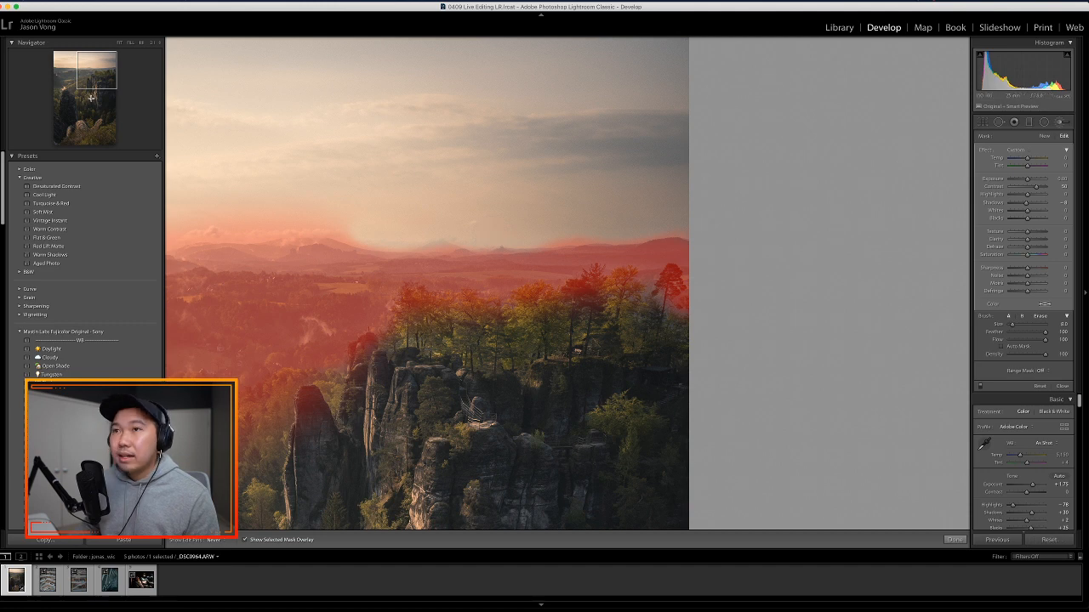
- Erase the mask's sky spill above the hills on the photo's left side at eraser size 7.0
left_click(73, 73)
key("alt")
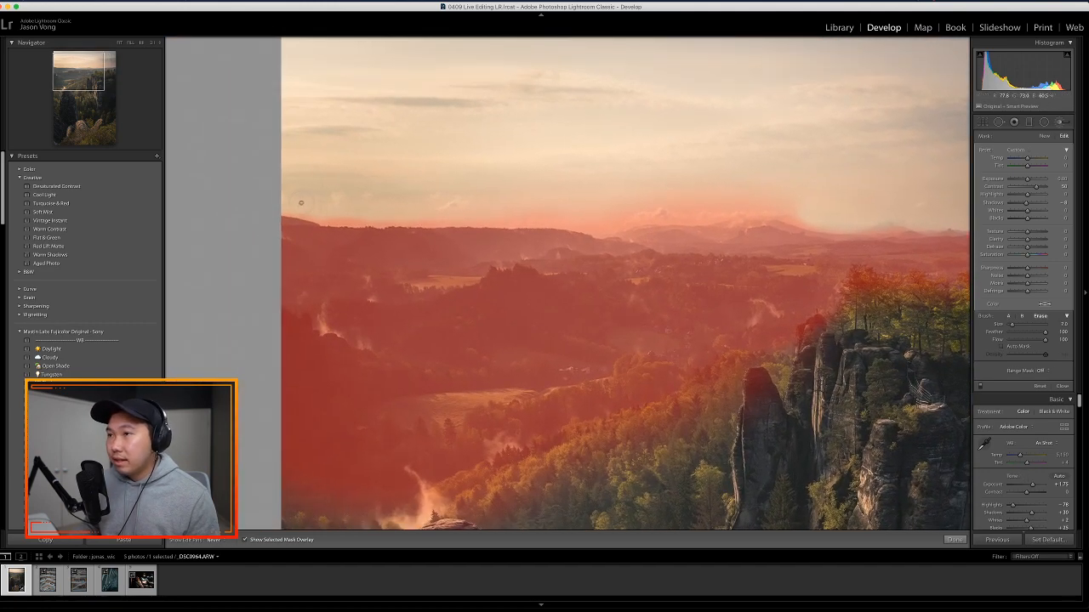
mouse_move(327, 211)
left_mouse_down()
mouse_move(588, 222)
mouse_move(391, 212)
left_mouse_up()
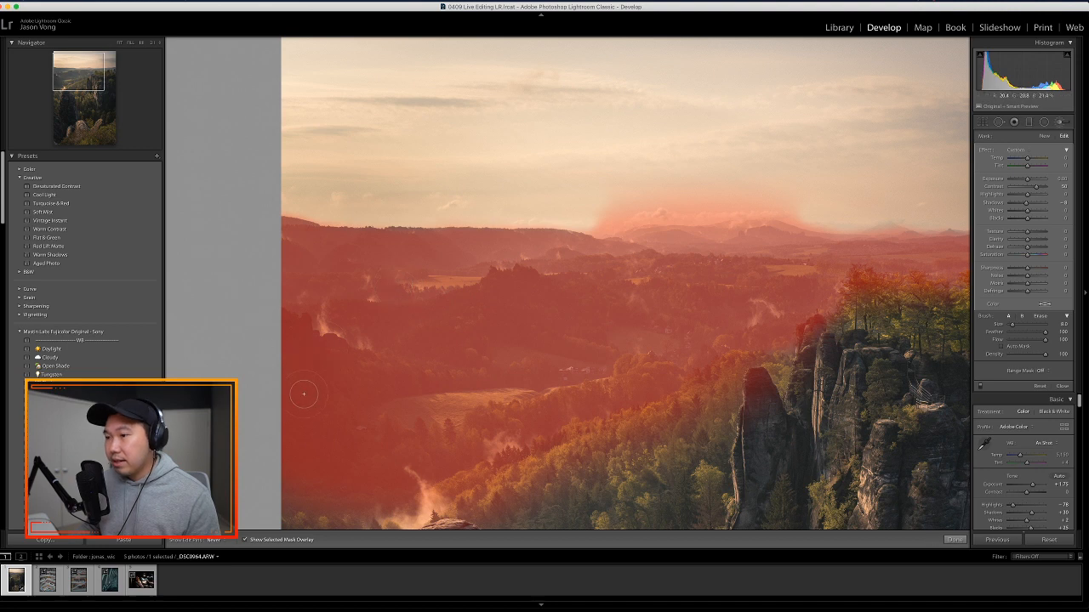
- Finish the brush editing, fit the whole photo in view, and compare it with the unedited original
left_click(954, 540)
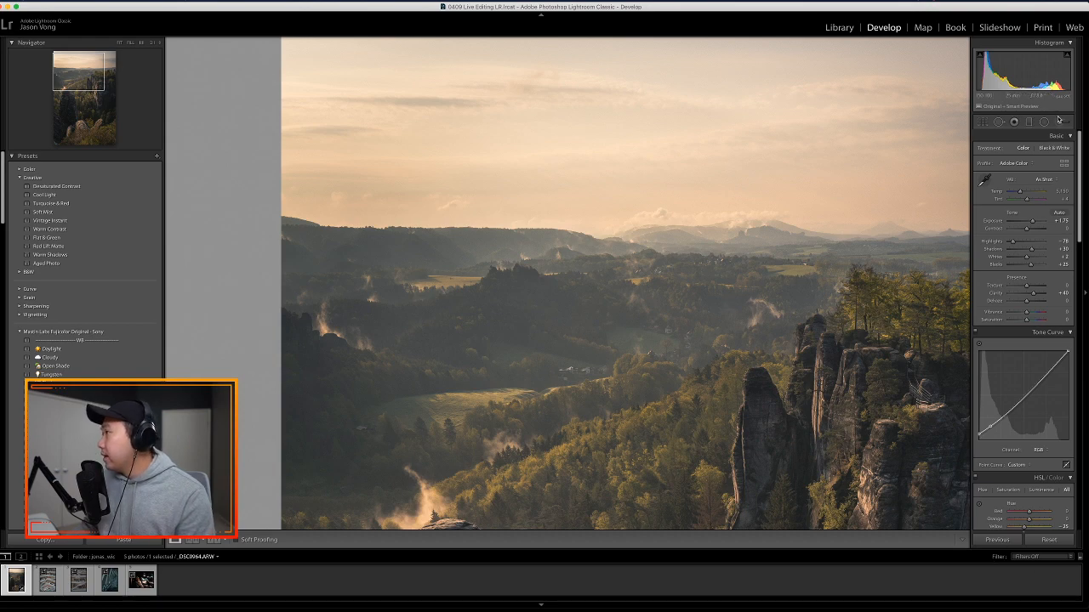
left_click(756, 218)
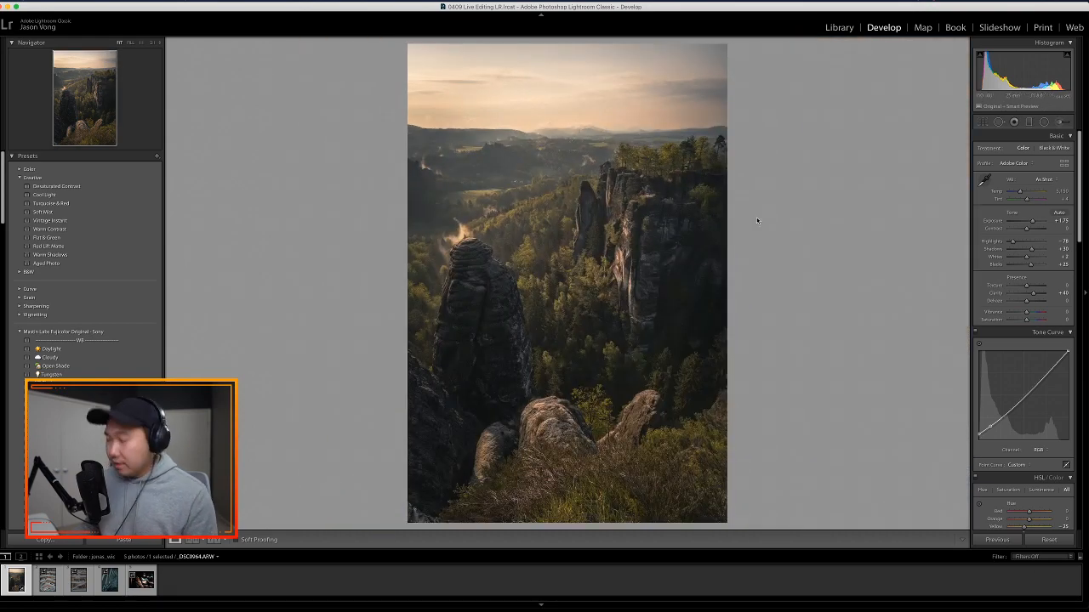
key("backslash")
key("backslash")
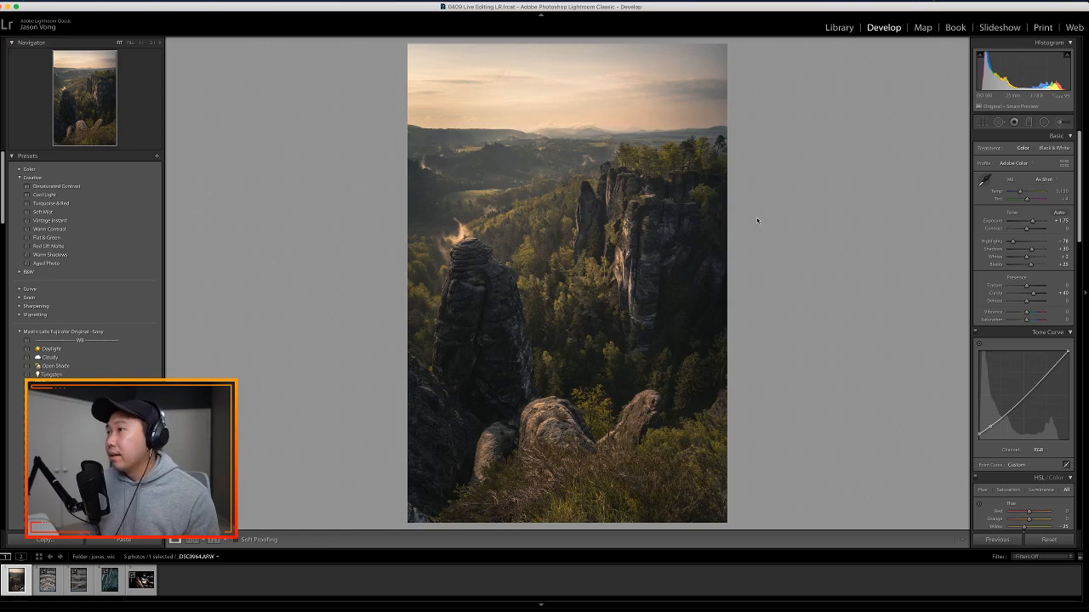
- Switch to the YouTube landscape editing tutorial in the browser and resume its playback
key("super+Tab")
left_click(656, 309)
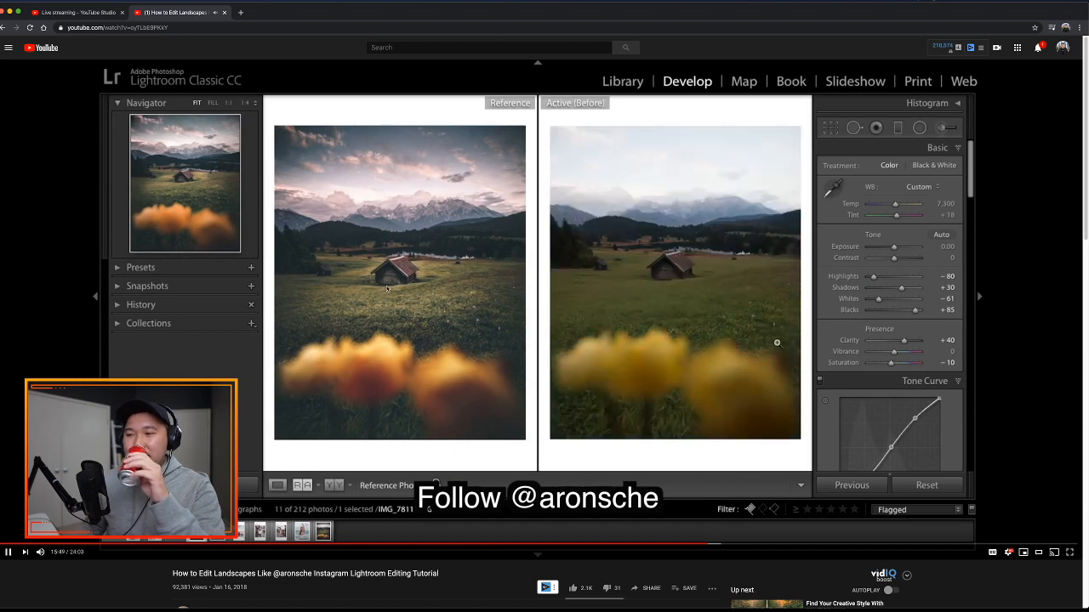
scroll(976, 263, "down", 1)
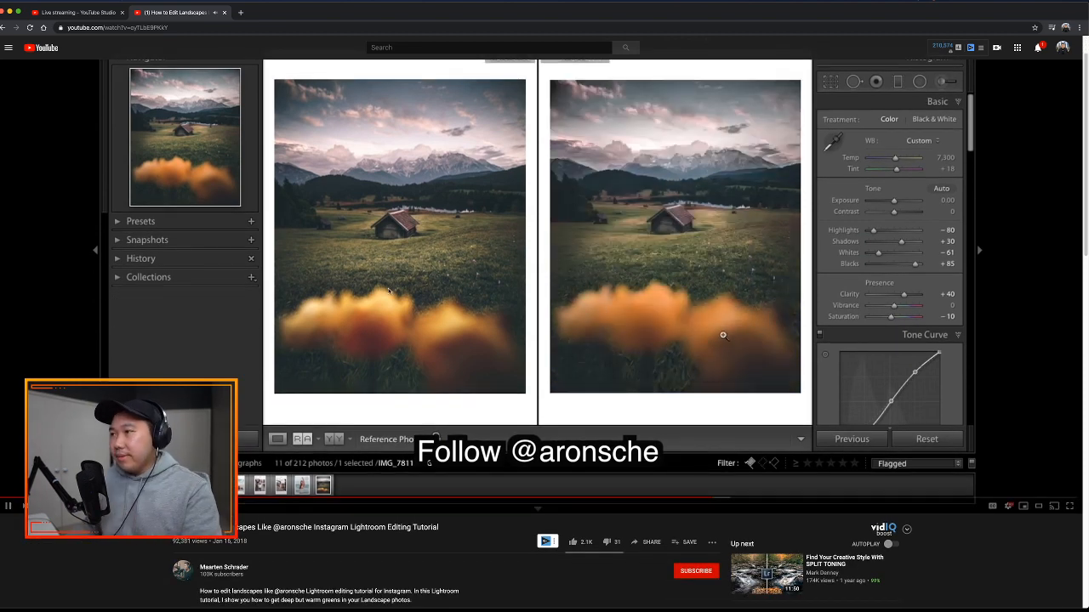
scroll(909, 303, "up", 1)
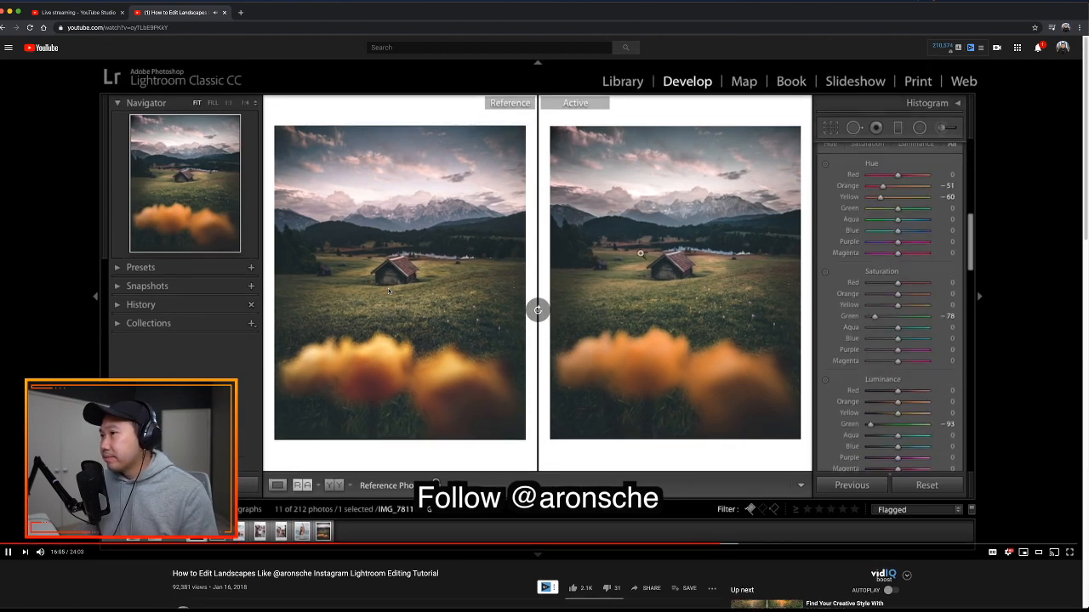
- Skip ahead through the tutorial's brush and filter adjustments to about 22:49 and pause the video
key("Right")
key("Right")
key("Right")
key("Right")
key("Right")
key("Right")
key("Right")
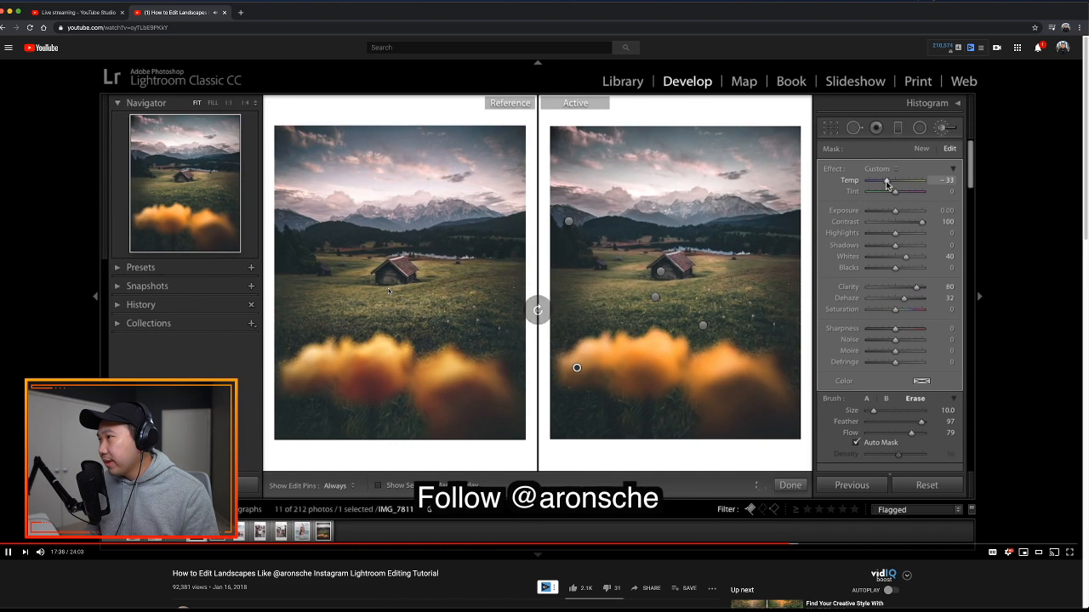
key("Right")
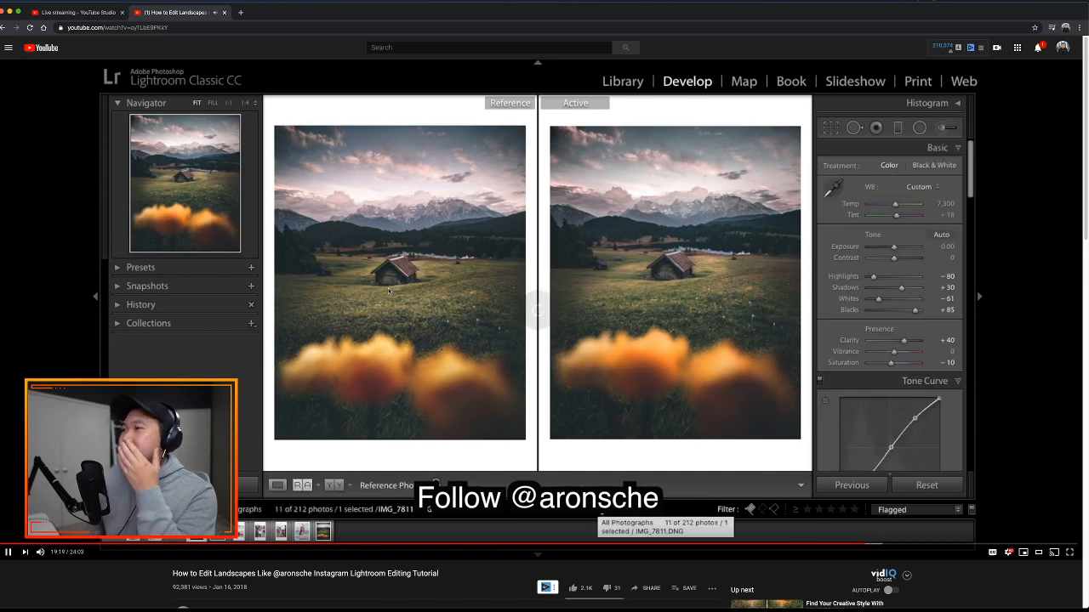
key("Right")
key("Right")
key("Right")
key("Right")
key("Right")
key("Right")
key("Right")
key("Right")
key("Right")
key("Right")
key("Right")
key("Right")
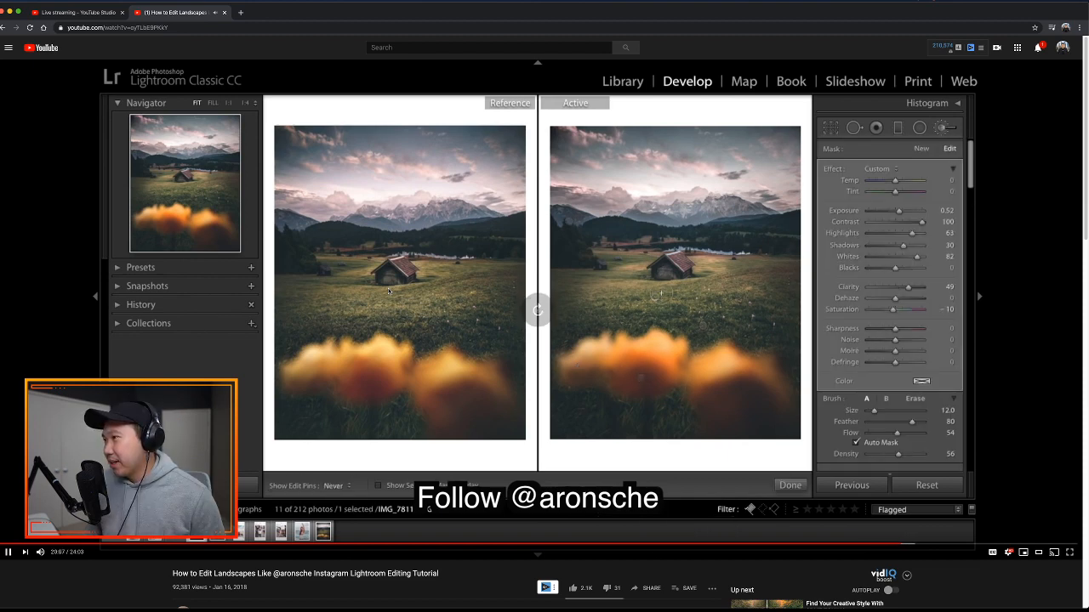
key("Right")
key("Right")
key("Right")
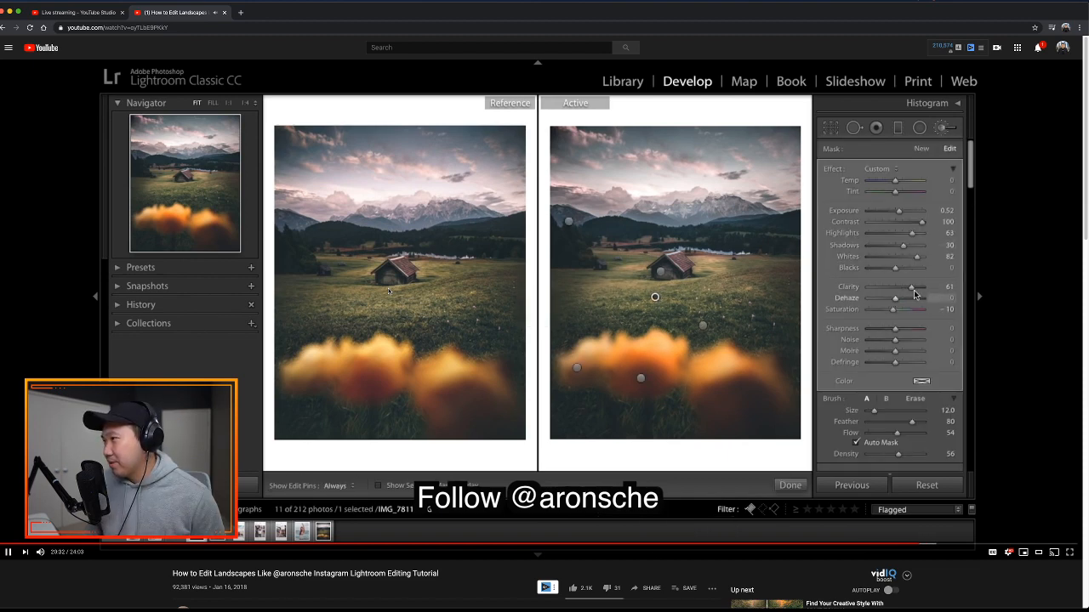
key("Right")
key("Right")
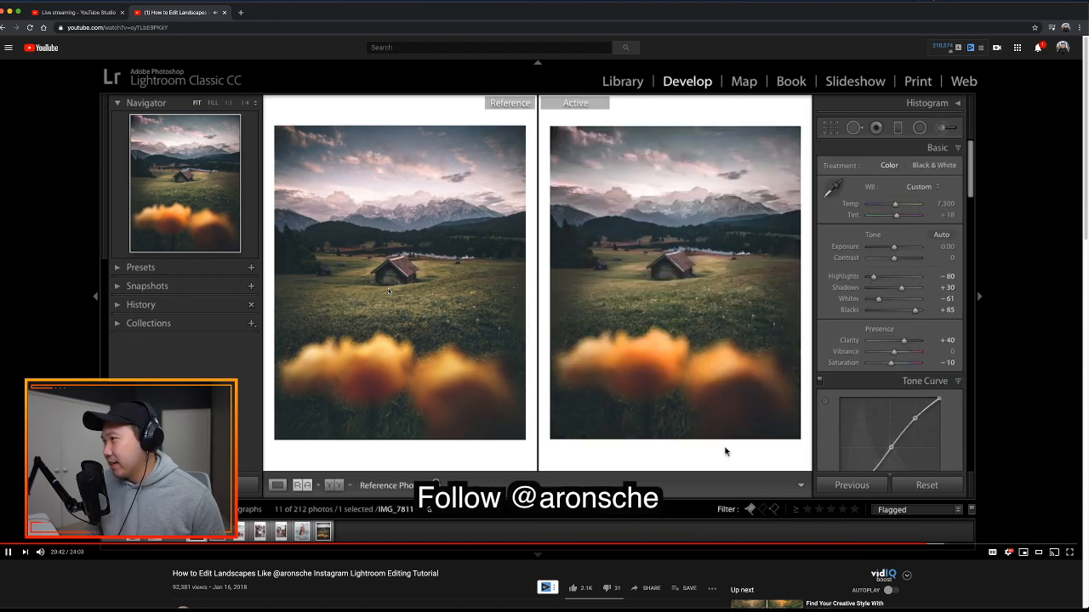
key("Right")
key("Right")
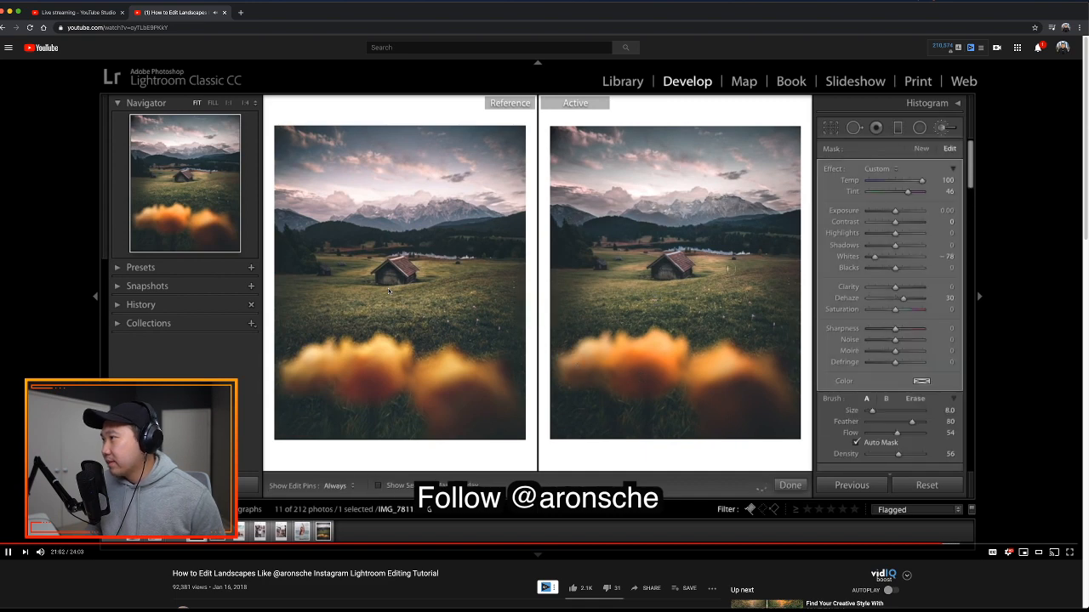
key("Right")
key("Right")
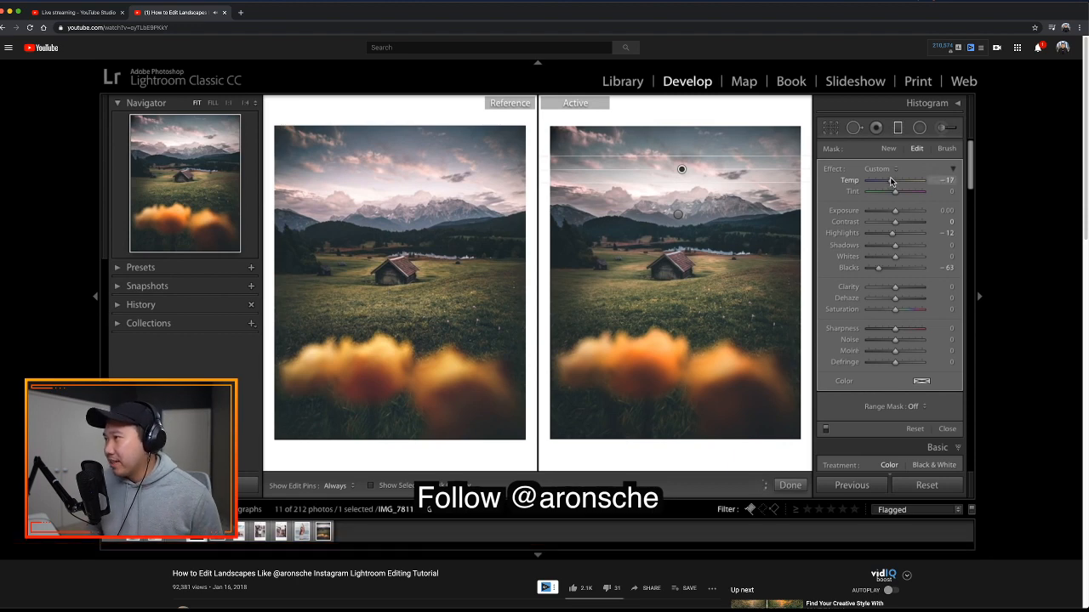
key("Right")
key("Right")
key("Right")
key("Right")
key("Right")
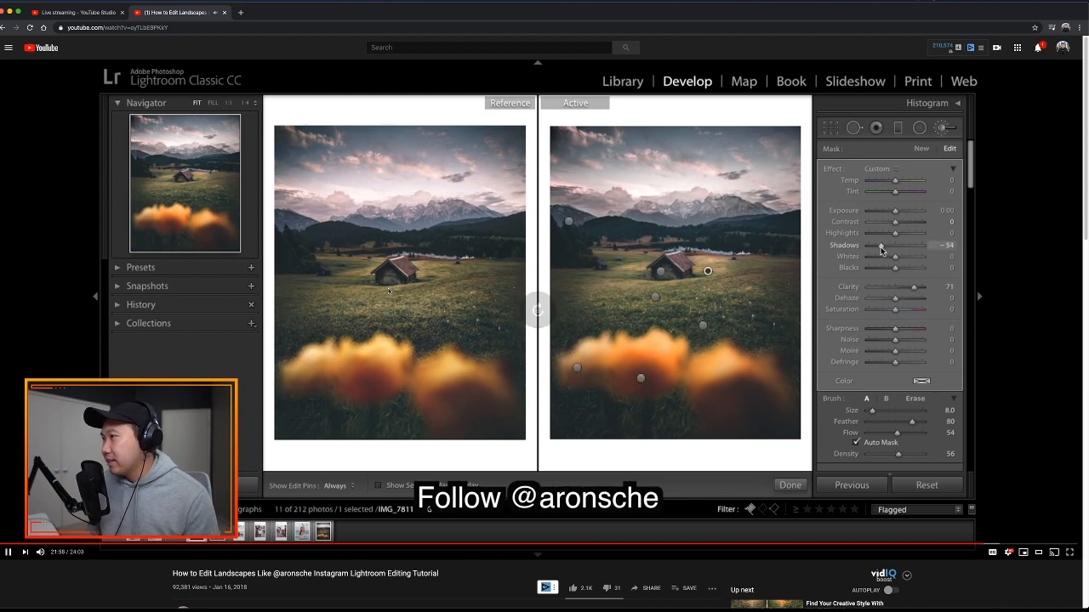
key("Right")
key("Right")
key("Right")
key("Right")
key("Right")
key("Right")
key("Right")
key("Right")
key("Right")
key("Right")
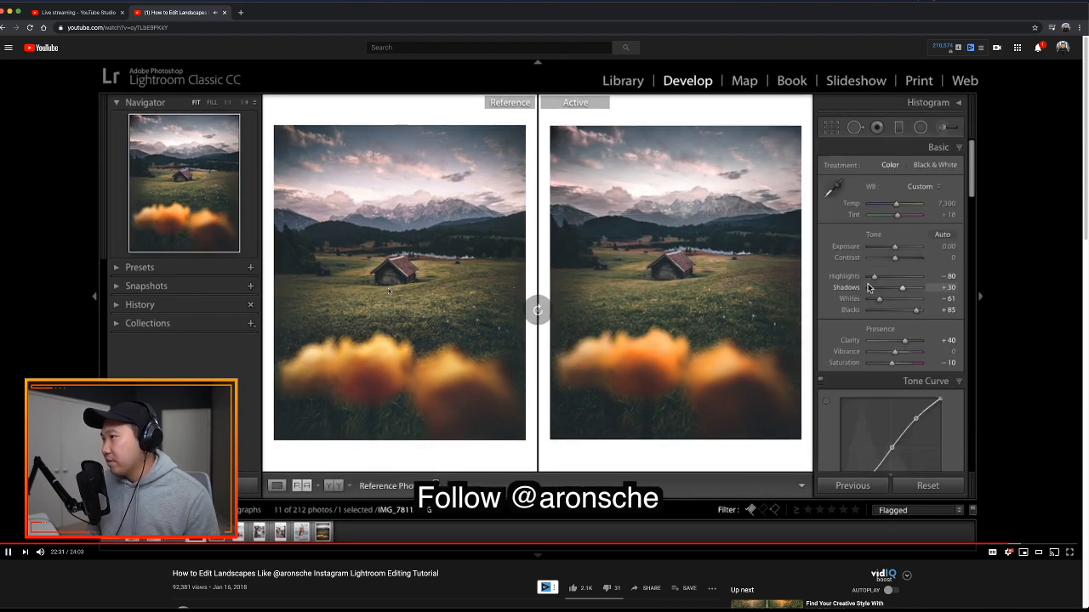
key("Right")
key("Right")
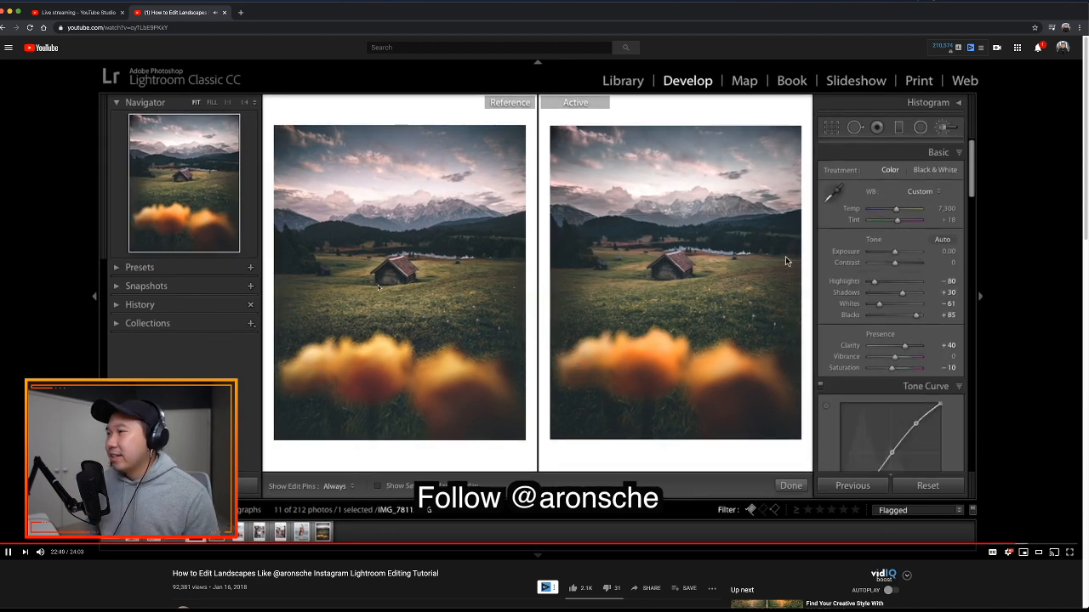
left_click(530, 325)
- Switch back to Lightroom Classic and compare the edited valley photo with its unedited version
key("super+Tab")
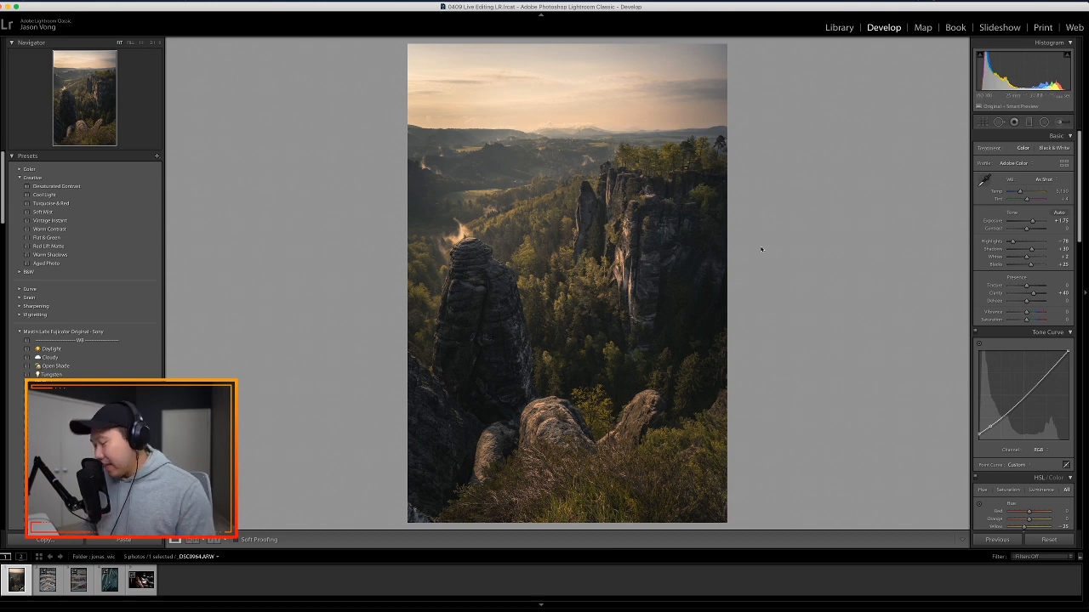
key("backslash")
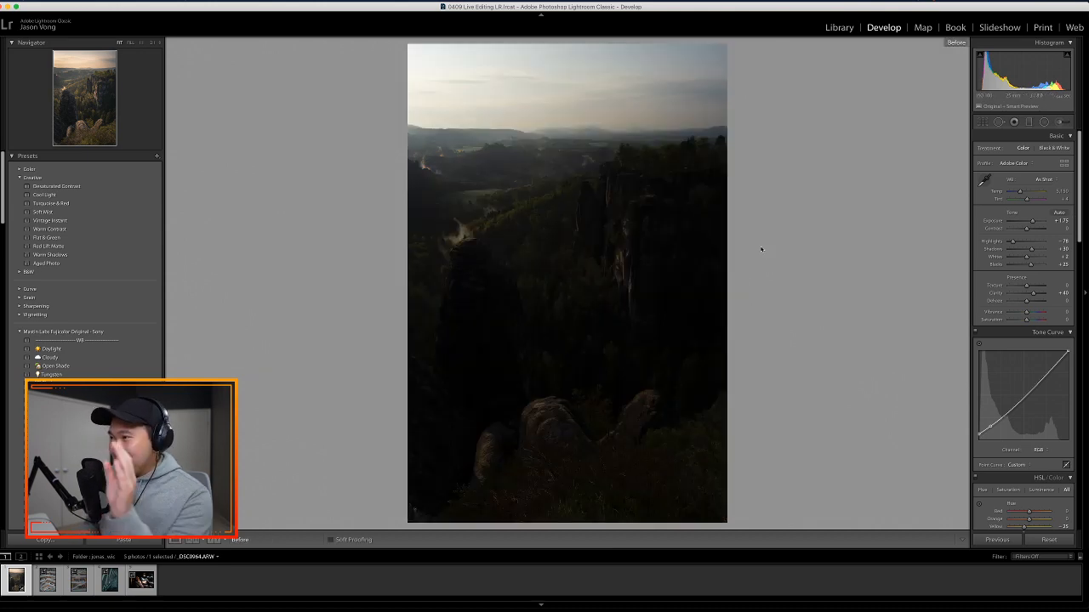
key("backslash")
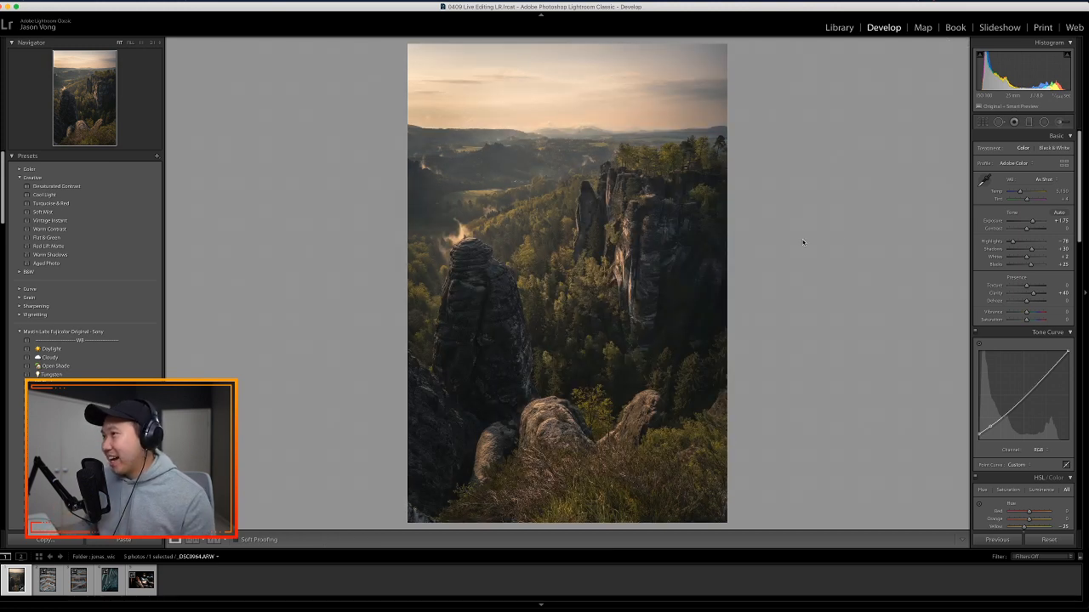
- Draw a large radial filter centered at the photo's upper-left corner, show its mask overlay, and invert the mask
left_click(1044, 122)
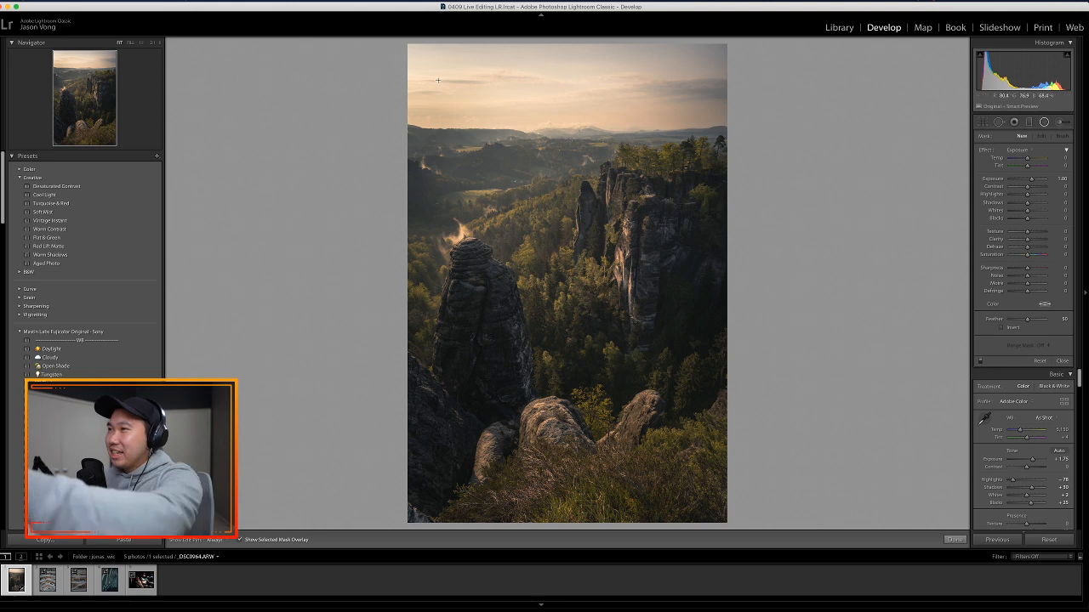
left_click_drag(397, 48, 741, 313)
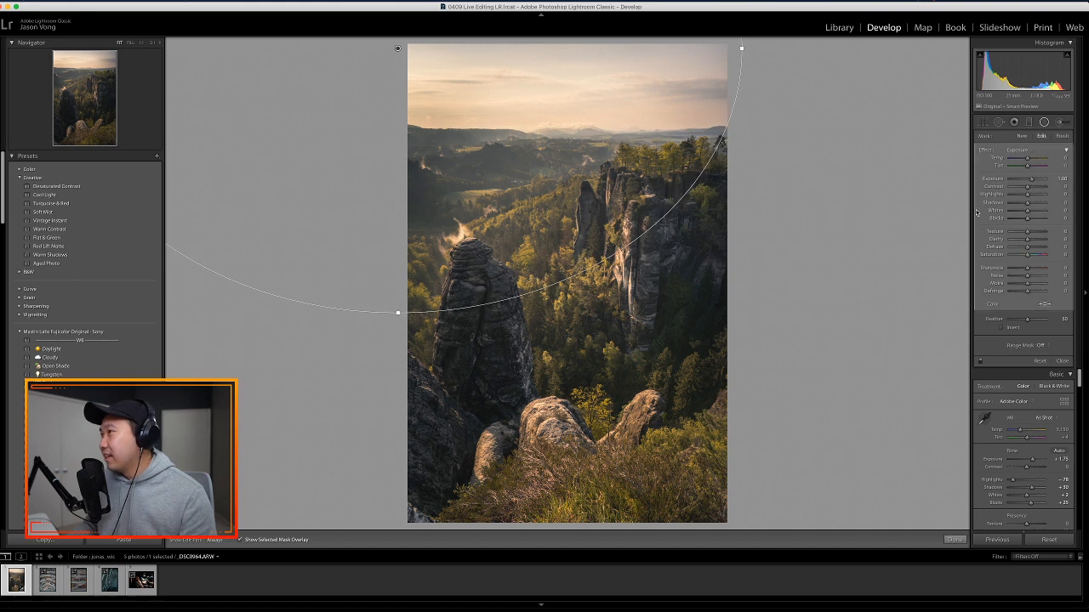
key("o")
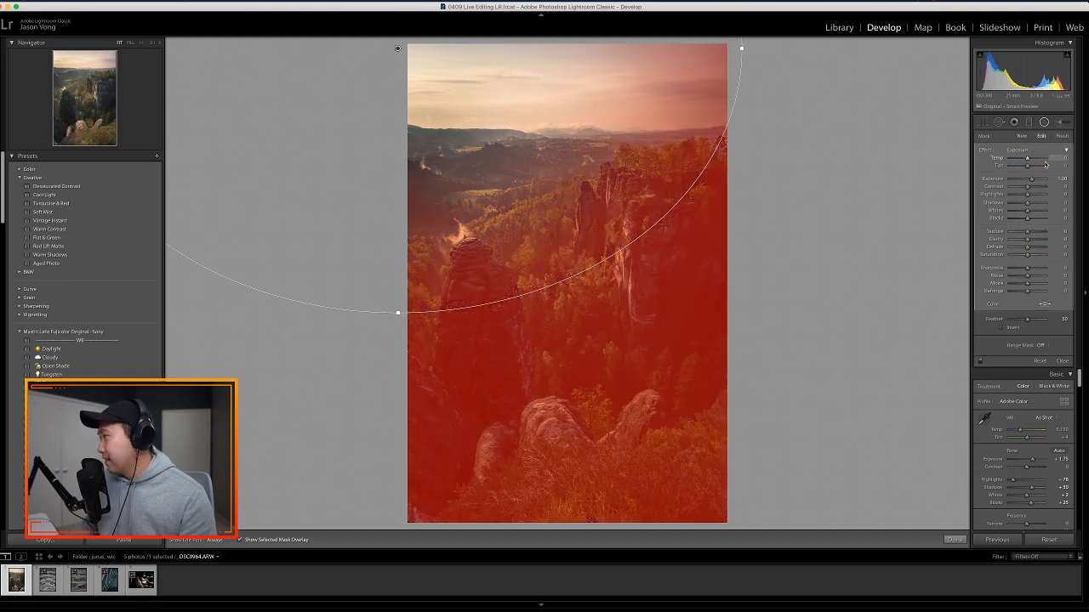
left_click(1001, 328)
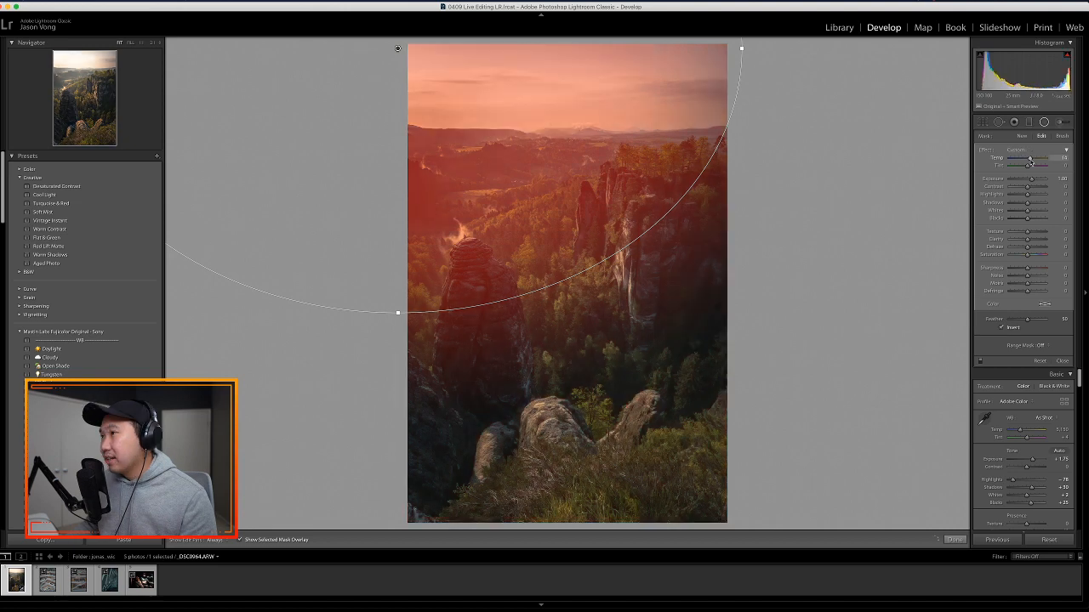
- Hide the overlay, reset the radial filter's exposure, and give it slightly warmer temperature, slightly higher exposure and slightly lower highlights
key("o")
left_click_drag(1028, 159, 1030, 162)
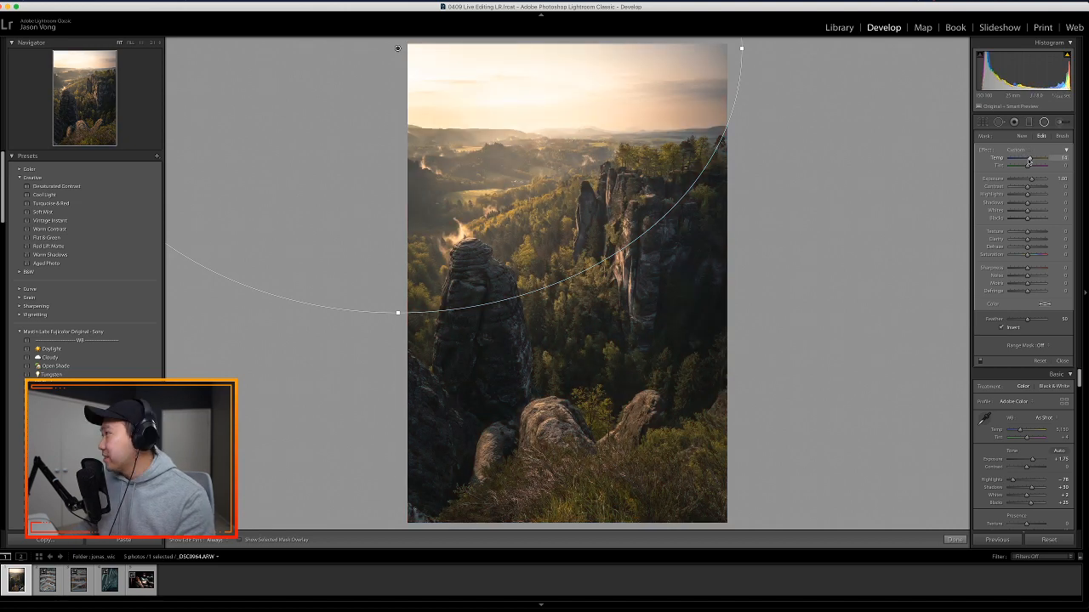
double_click(1029, 160)
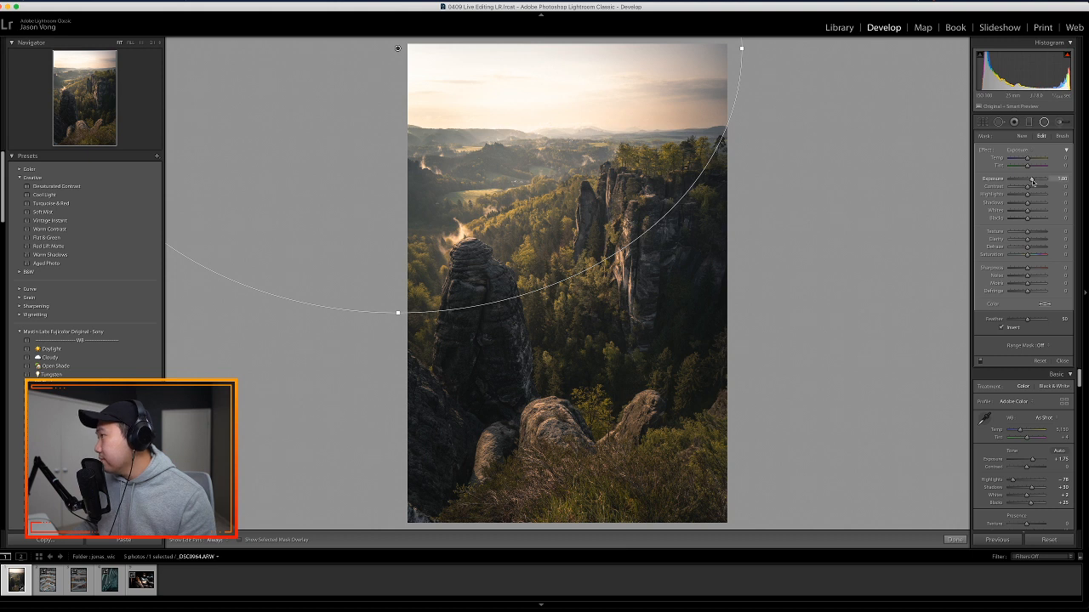
double_click(1034, 180)
left_click_drag(1028, 159, 1029, 161)
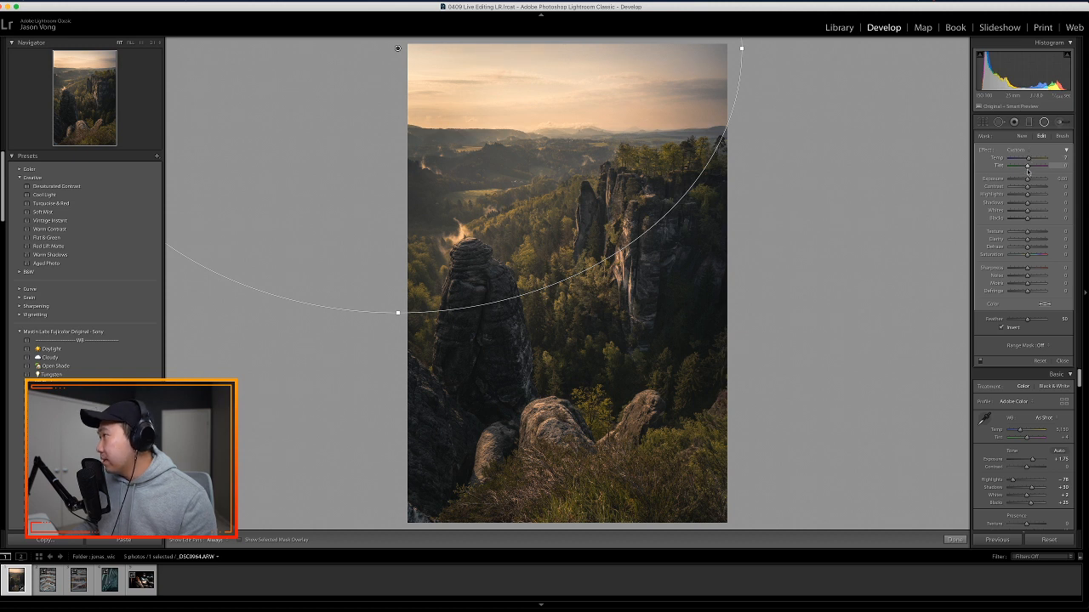
left_click_drag(1028, 180, 1026, 197)
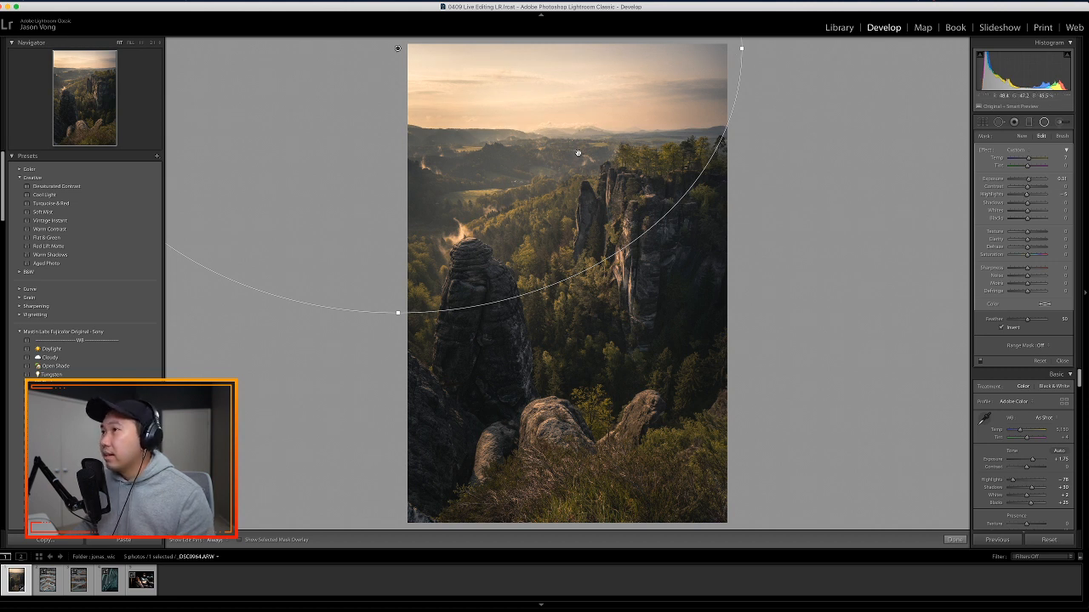
- Rotate the radial filter clockwise and reposition its center just inside the photo's upper-left corner
left_click_drag(579, 155, 661, 195)
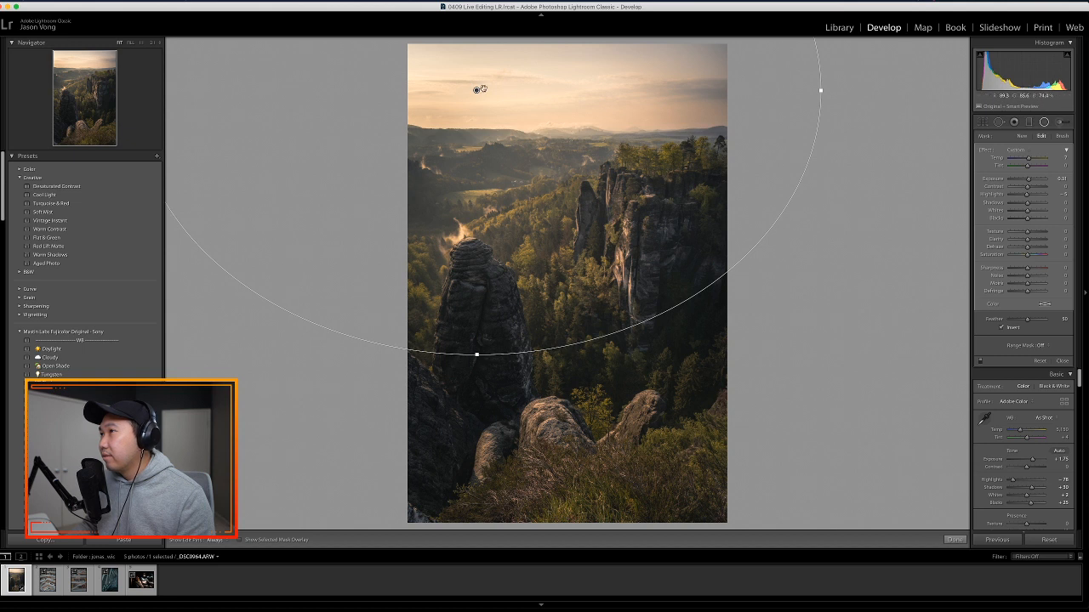
left_click_drag(828, 87, 814, 220)
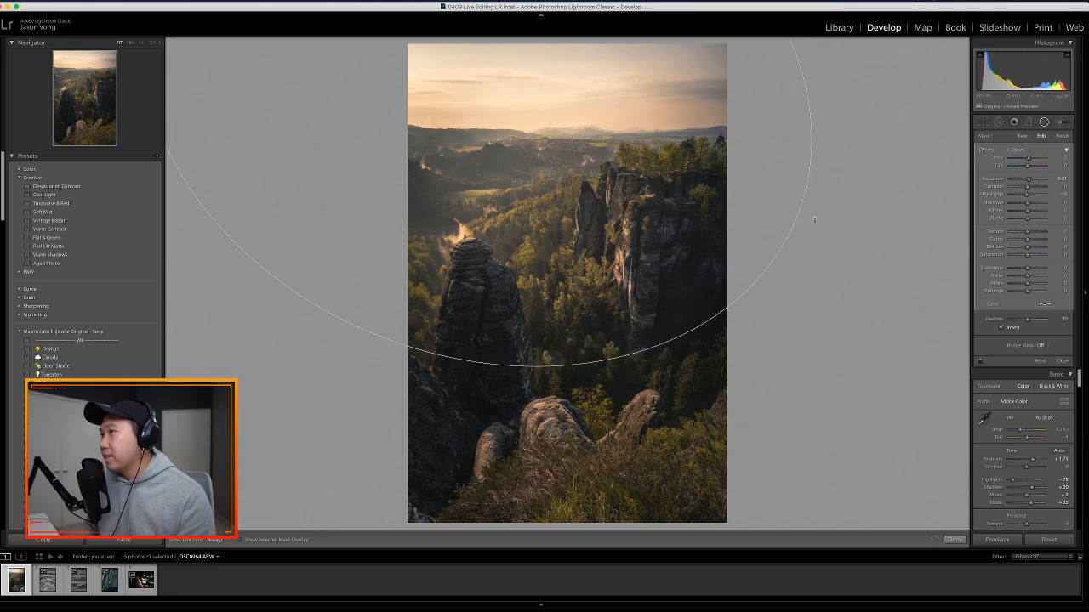
left_click_drag(477, 90, 418, 54)
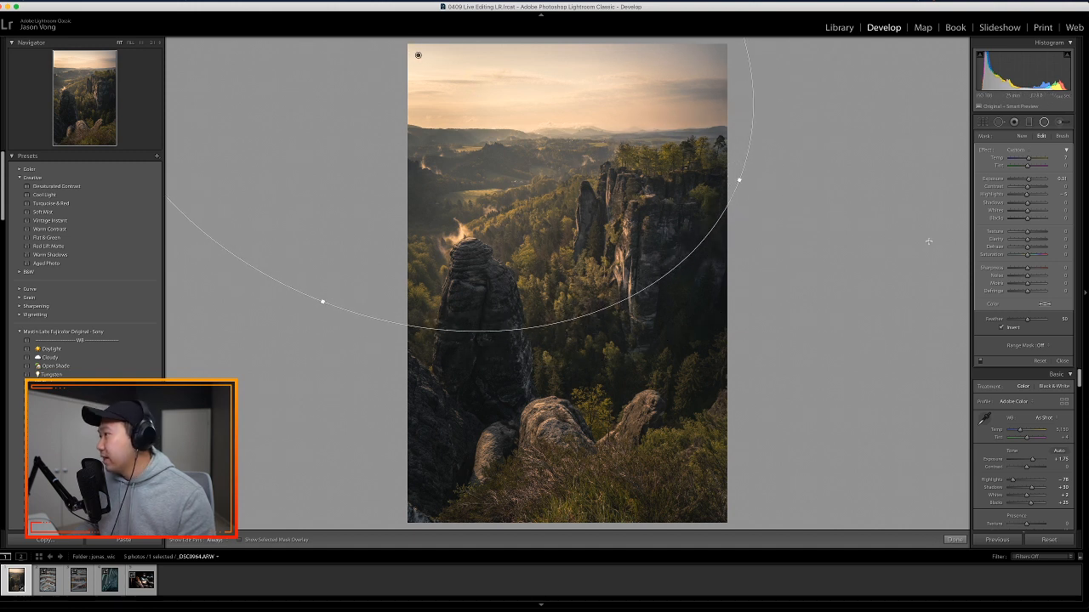
- Compare the photo repeatedly with the radial filter off and on, and inspect the sky and valley up close
left_click(981, 362)
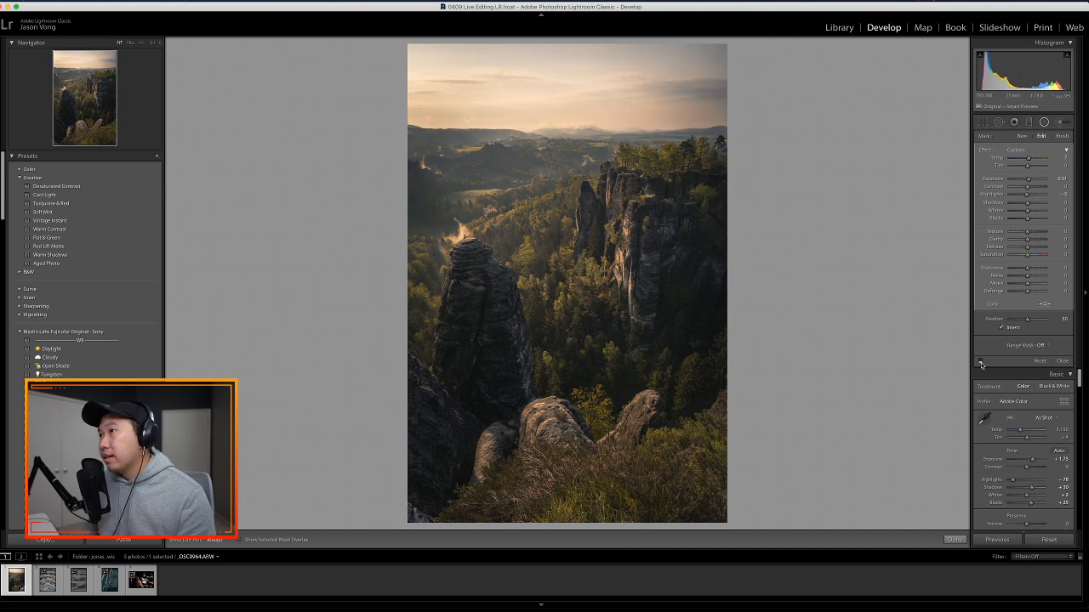
left_click(981, 362)
left_click(980, 361)
left_click(981, 361)
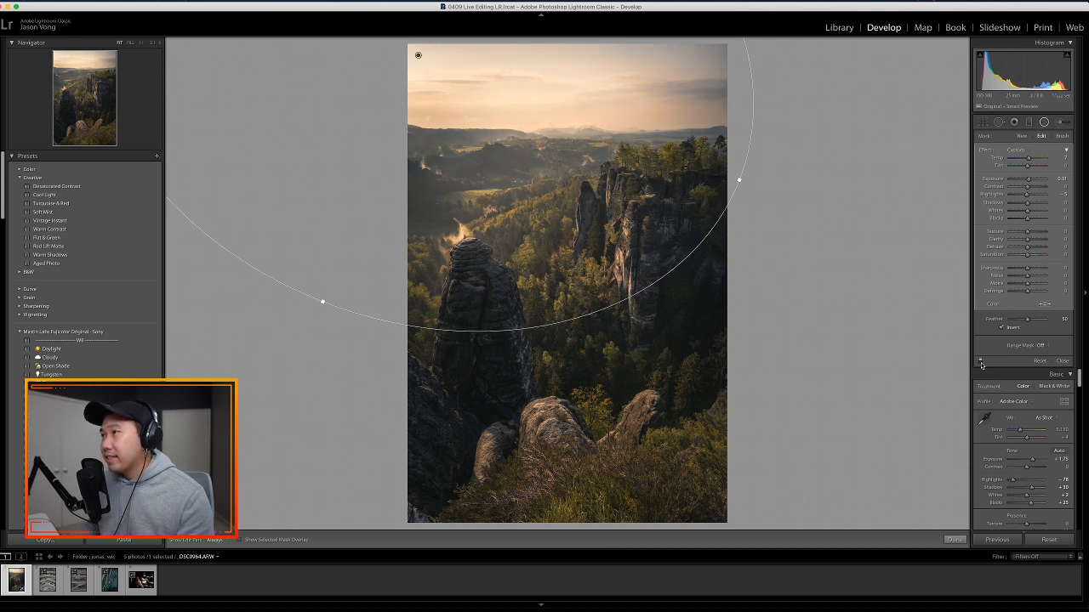
left_click(981, 362)
left_click(980, 361)
left_click(980, 361)
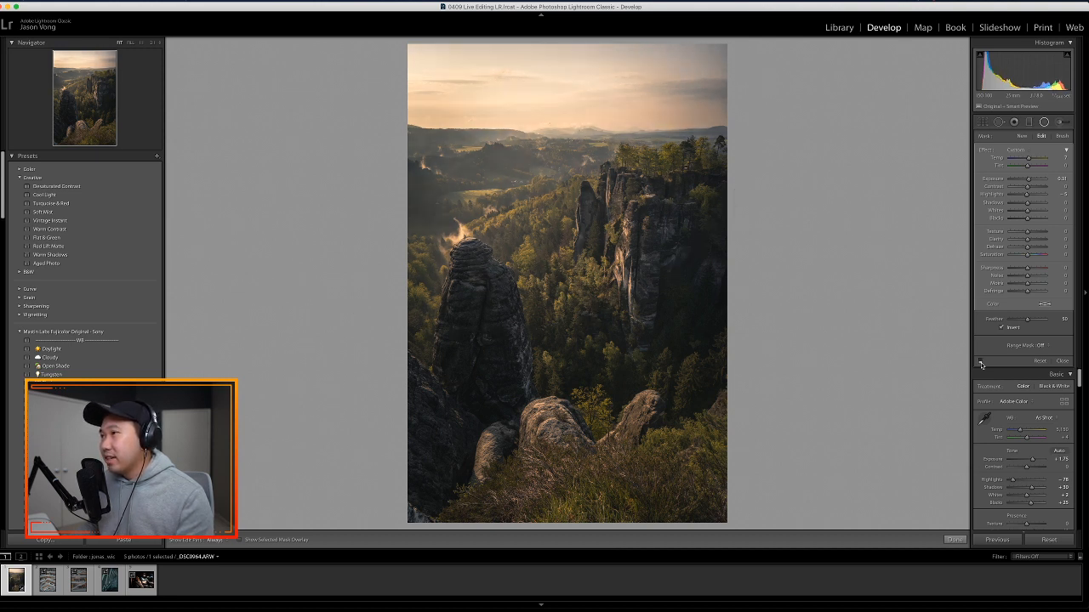
left_click(981, 362)
left_click(981, 362)
left_click(980, 361)
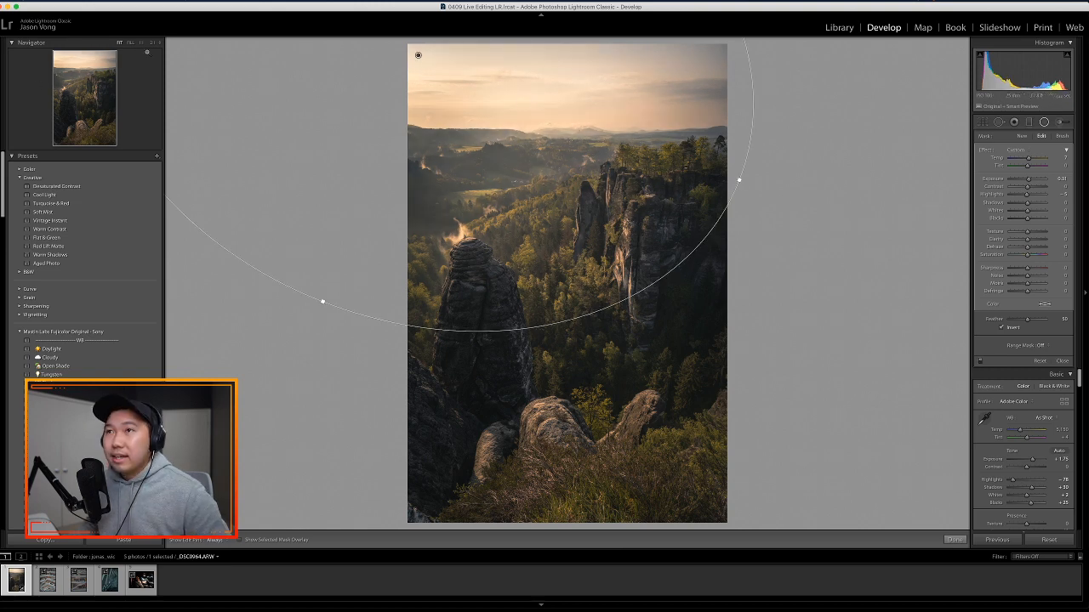
left_click(143, 43)
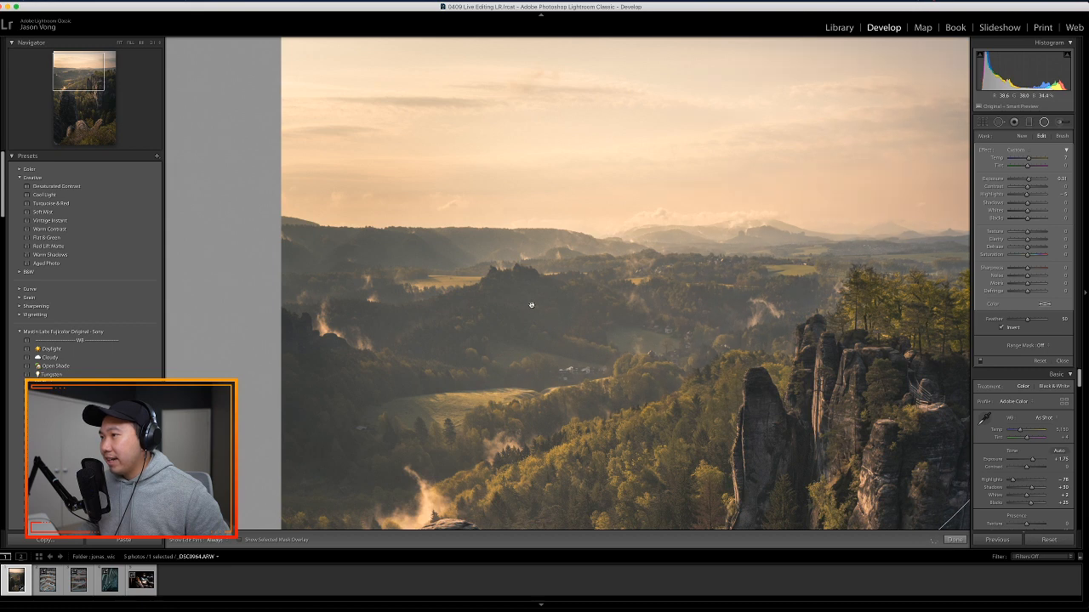
- Move the radial filter's center to the sky in the photo's upper-left area and finish editing the filter
left_click(120, 43)
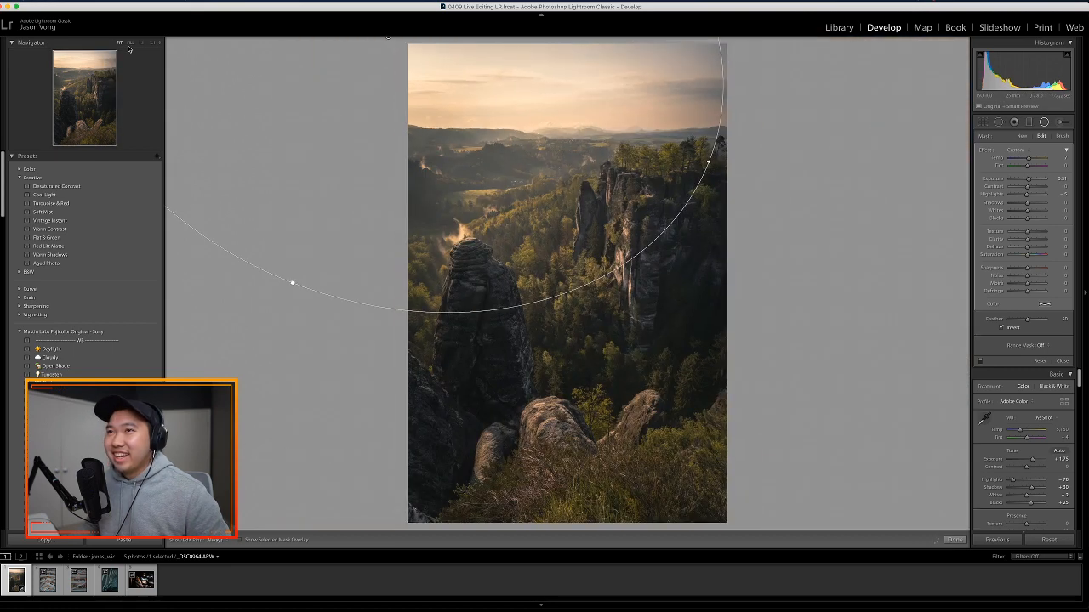
left_click_drag(489, 148, 599, 221)
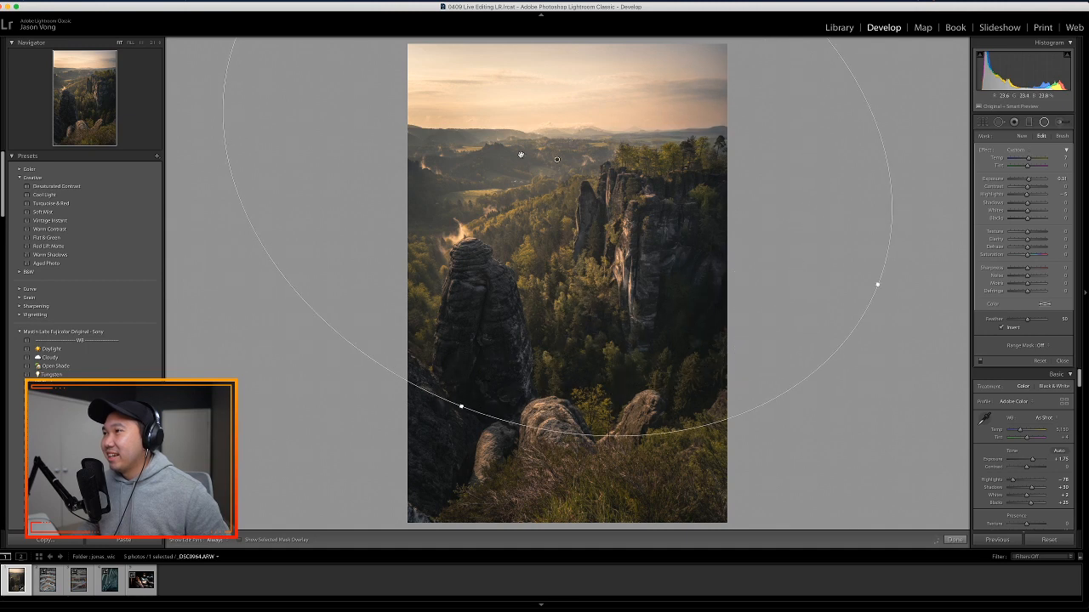
left_click_drag(520, 155, 505, 136)
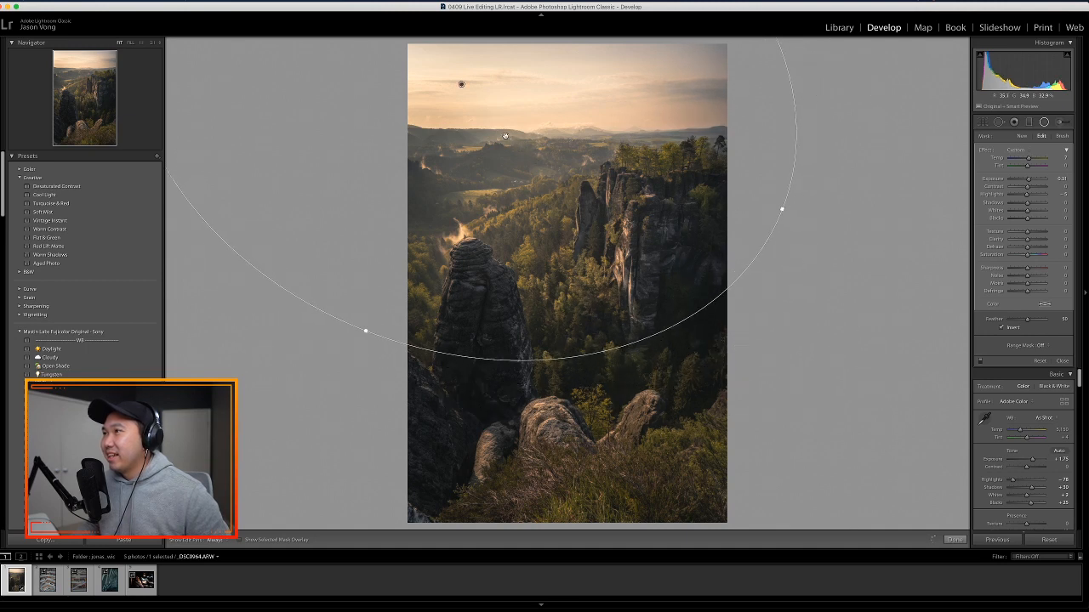
left_click_drag(581, 145, 579, 141)
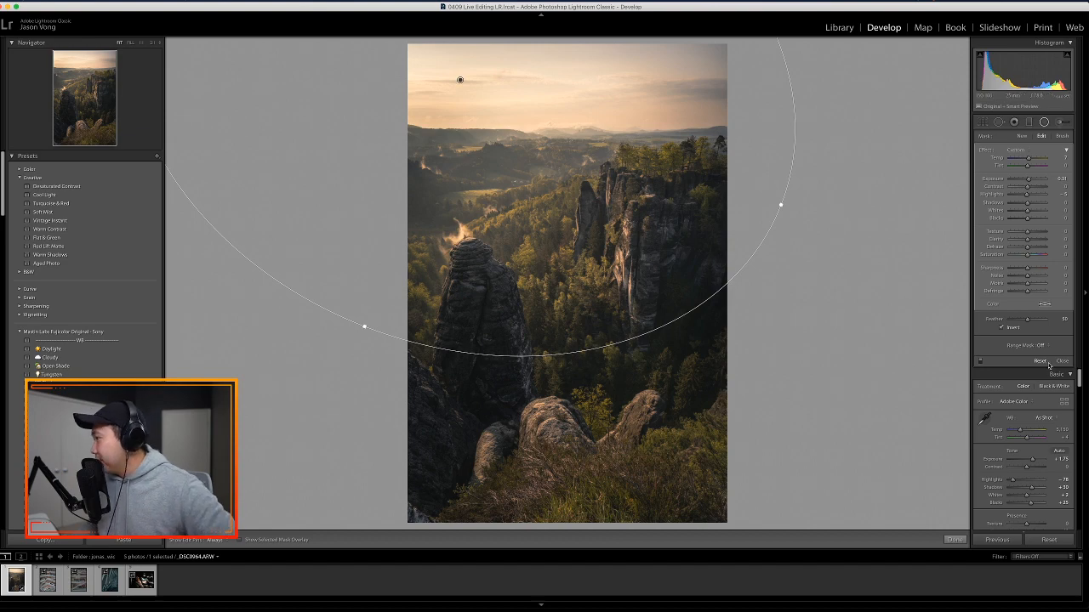
left_click(1062, 362)
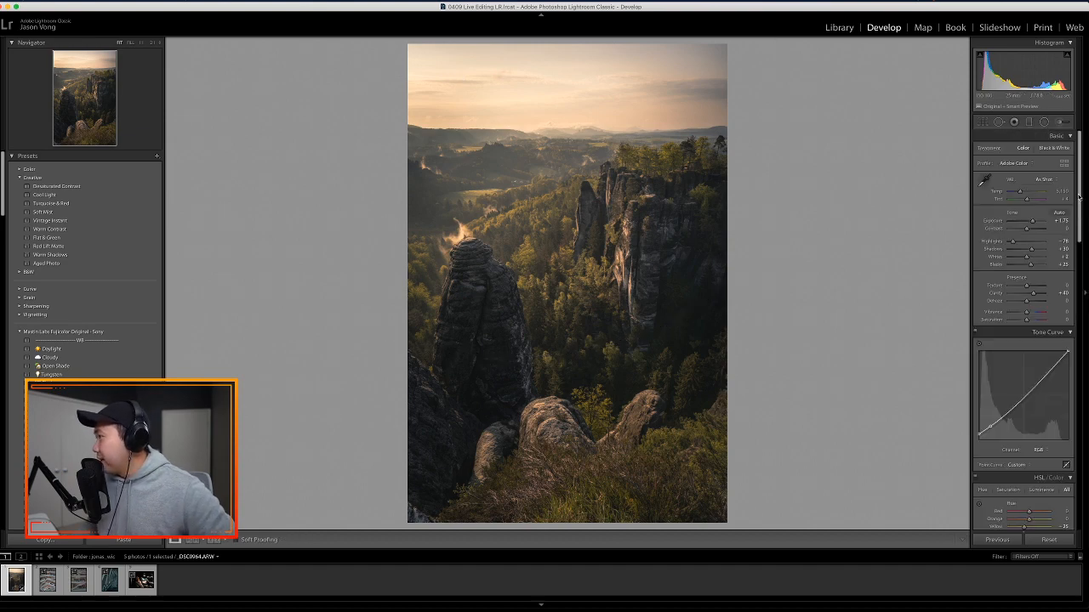
- Raise the sharpening amount to 60 while checking the rocks and trees up close
left_click_drag(1079, 197, 1079, 263)
left_click(631, 335)
left_click_drag(643, 416, 678, 270)
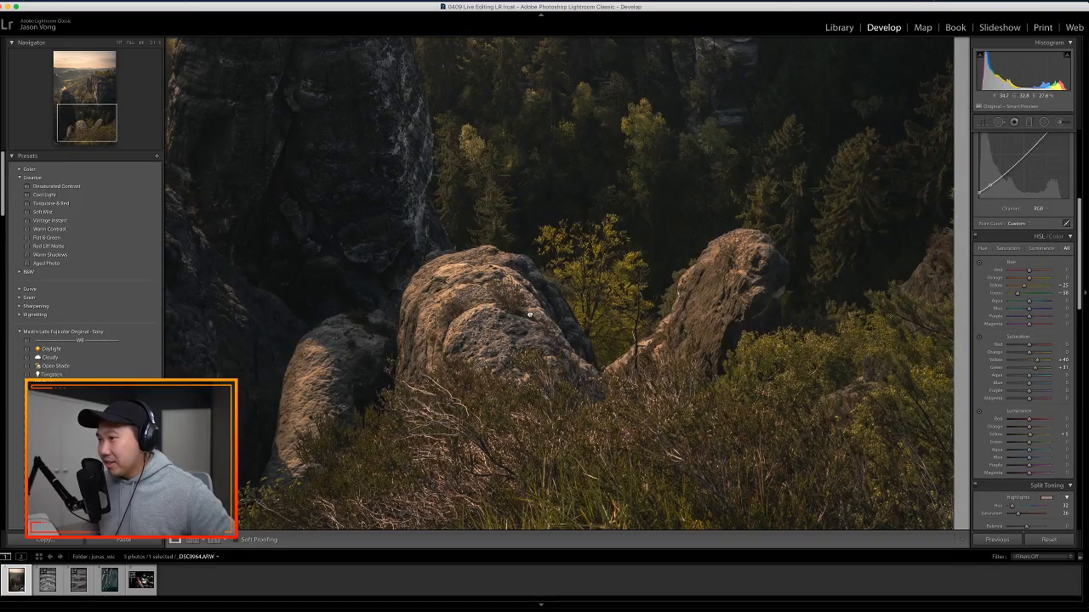
left_click(529, 315)
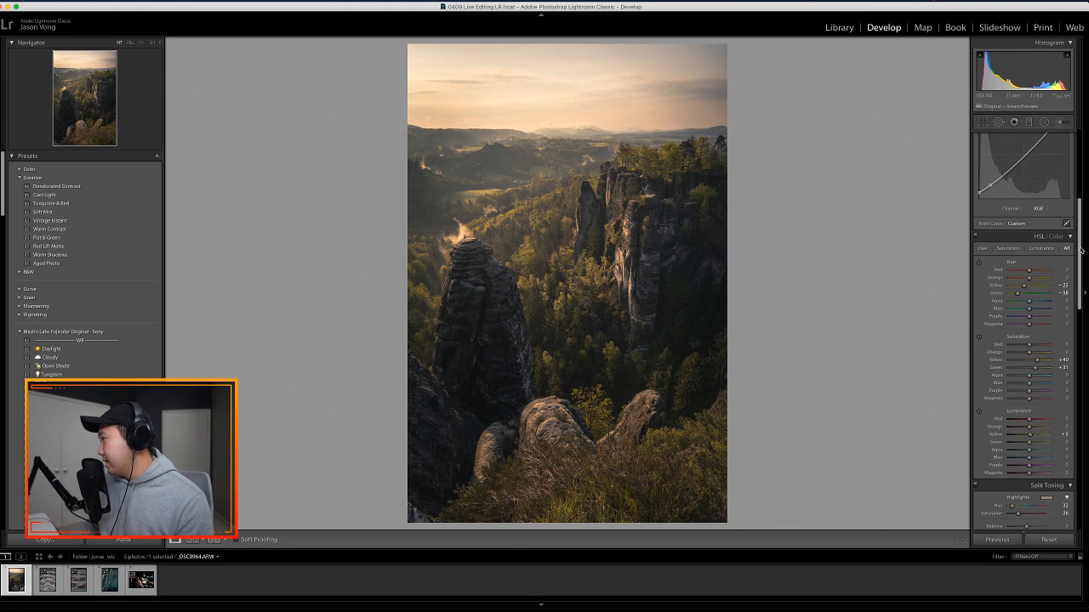
left_click_drag(1079, 250, 1079, 345)
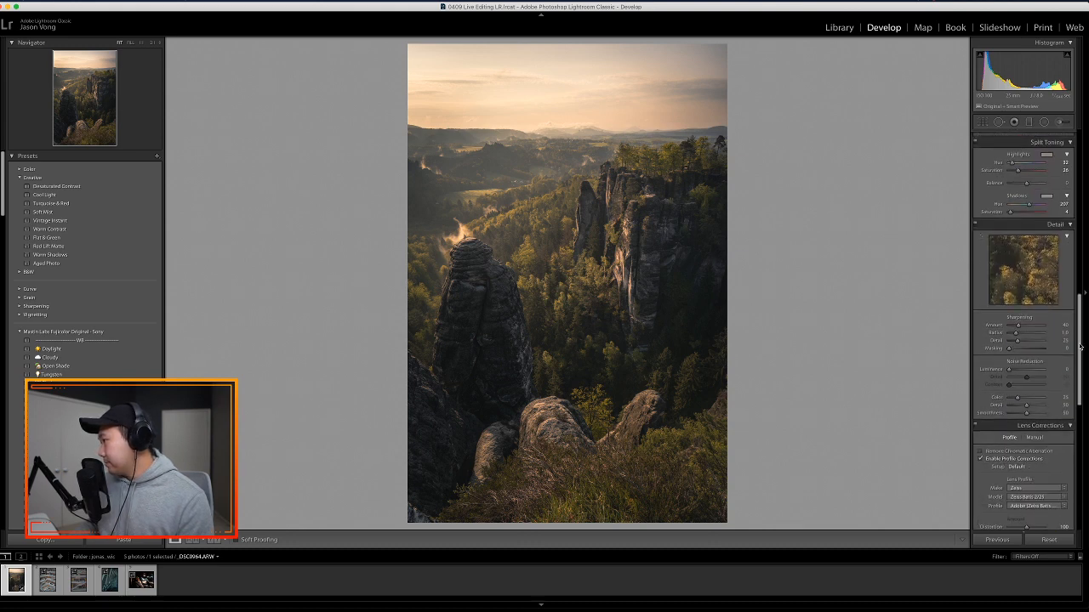
left_click(584, 329)
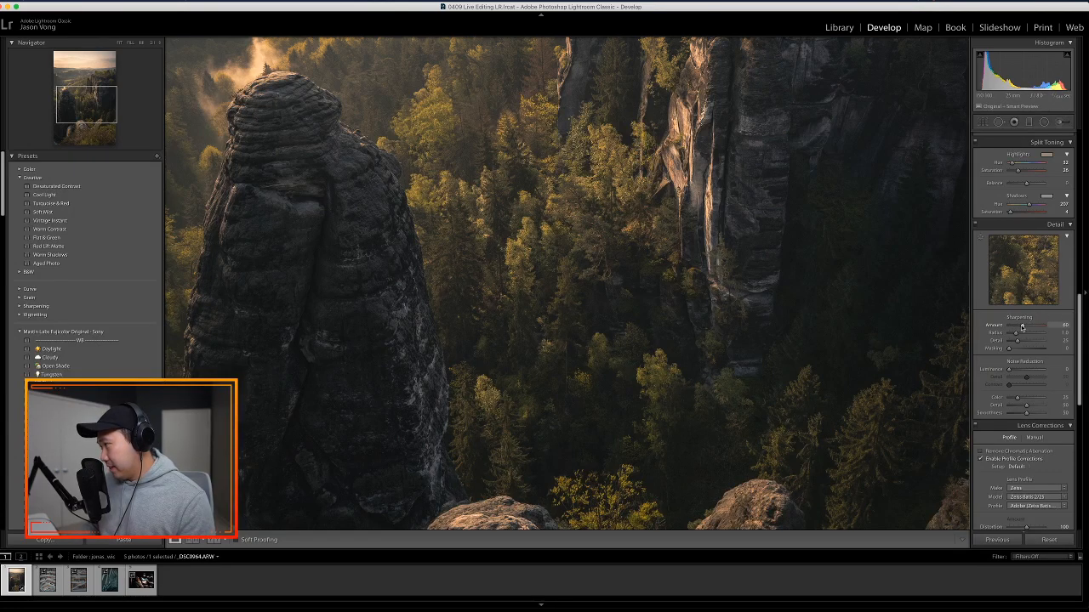
left_click_drag(590, 282, 692, 281)
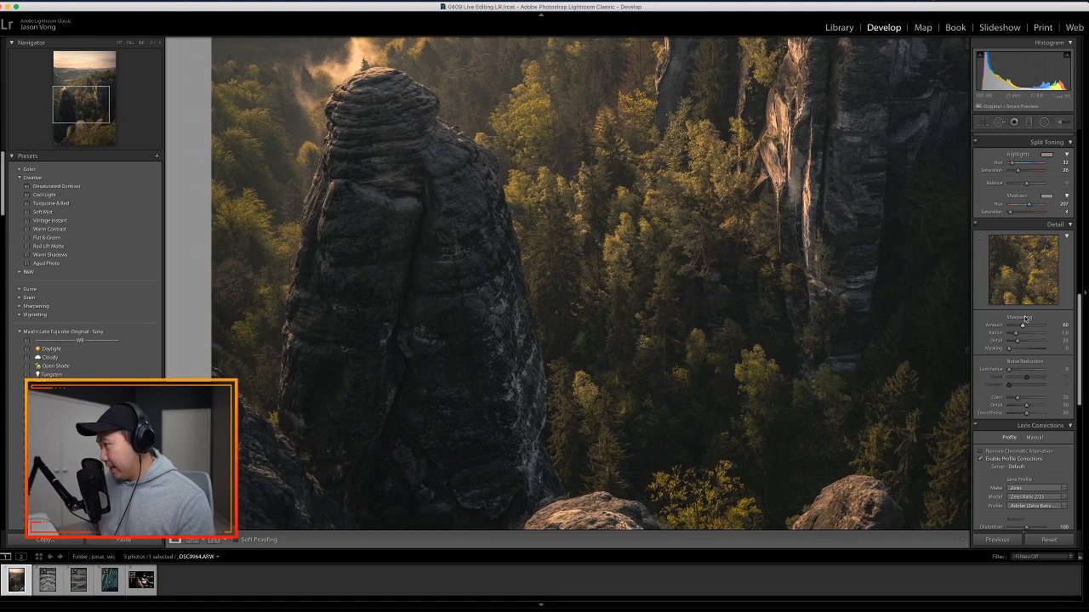
- Set the sharpening amount to 40 and restore it to 60 to compare the detail on the rocks
left_click(1063, 324)
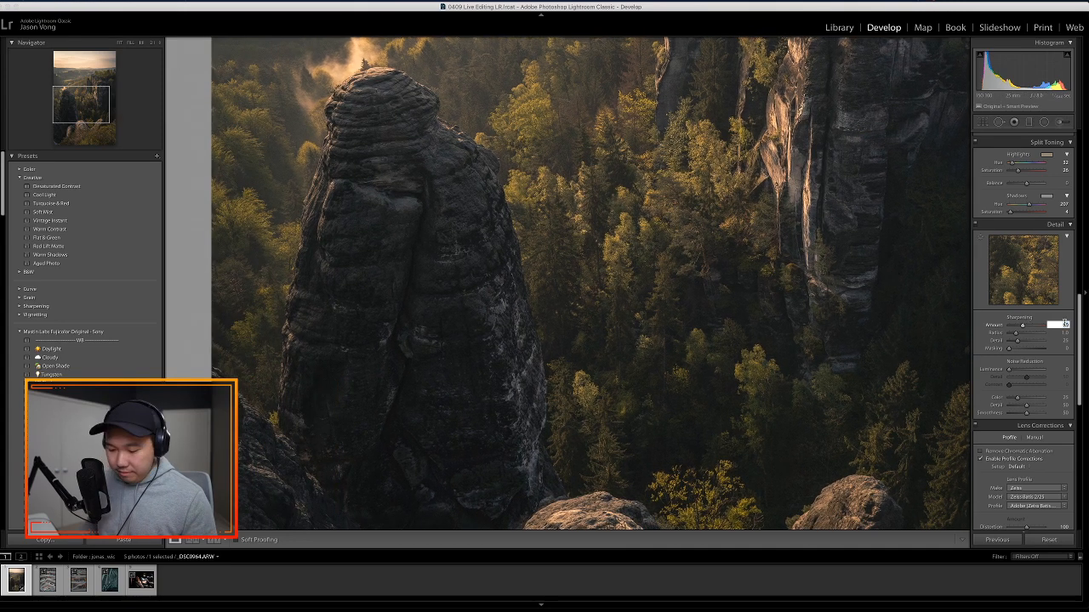
type("40")
key("Return")
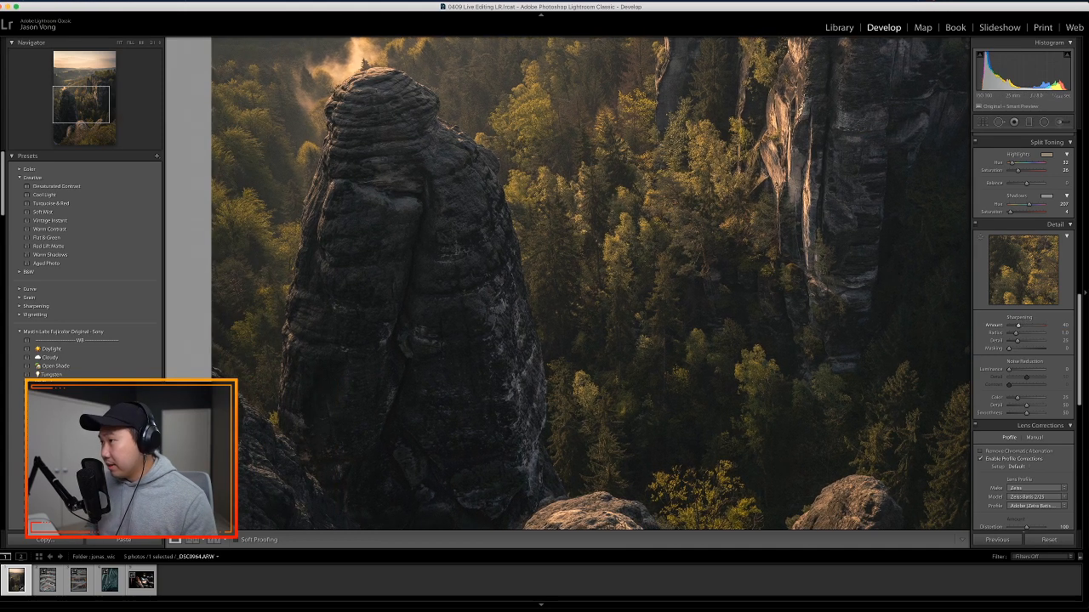
left_click(1064, 325)
type("60")
key("Return")
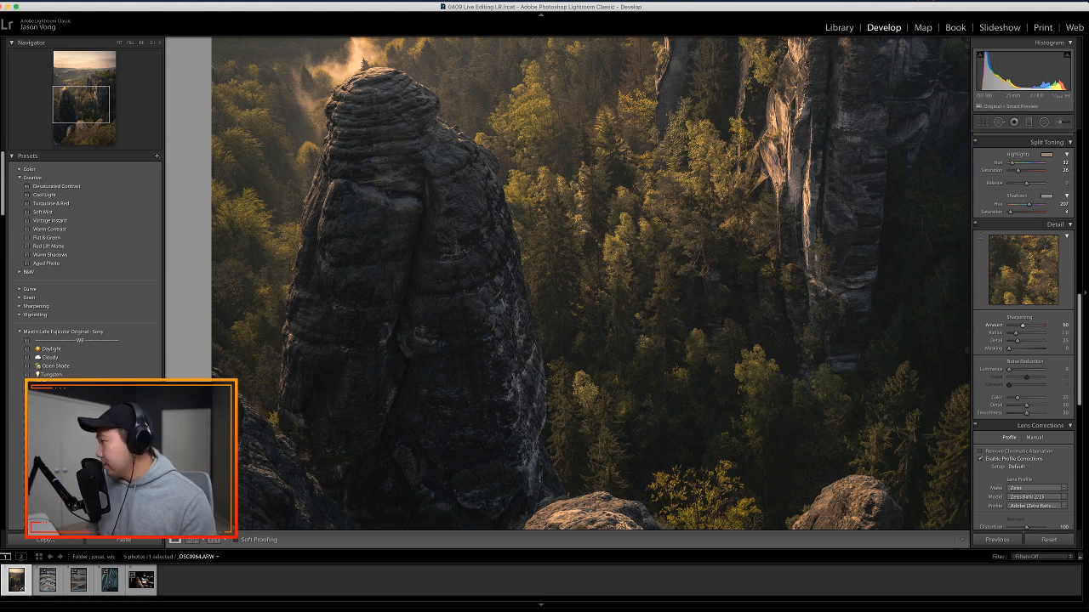
- Compare the whole photo with the Calibration blue primary saturation at 0 and at 40
left_click_drag(1077, 348, 1072, 461)
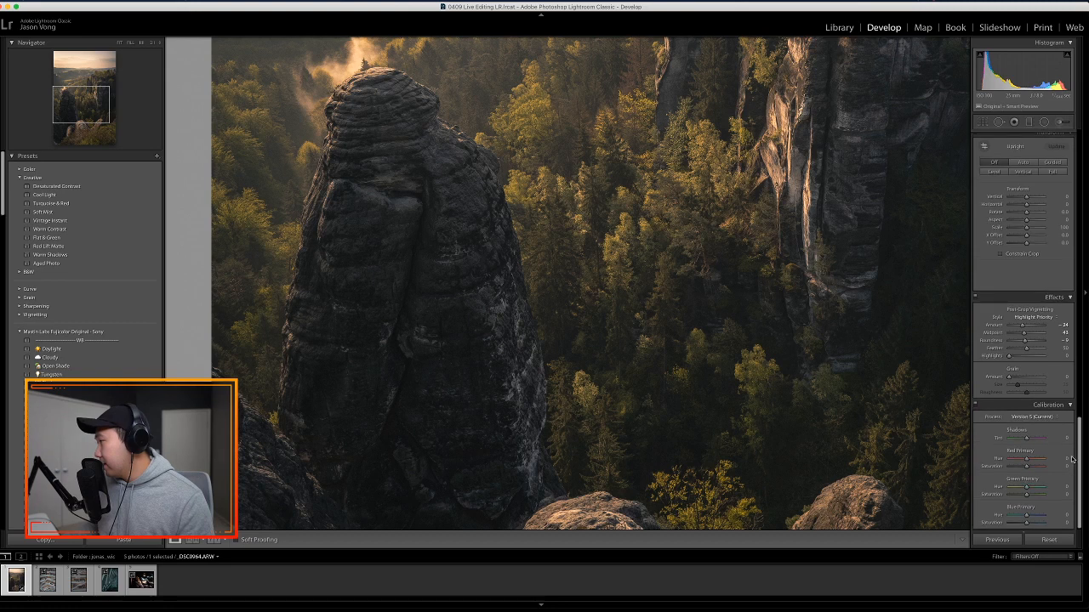
scroll(1072, 460, "up", 2)
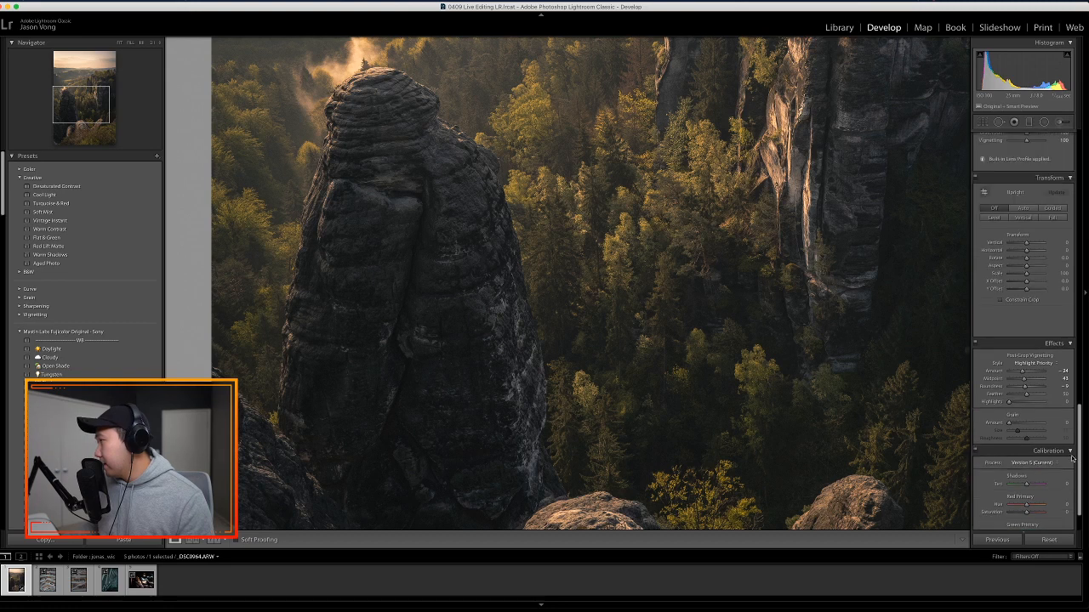
scroll(1071, 460, "down", 2)
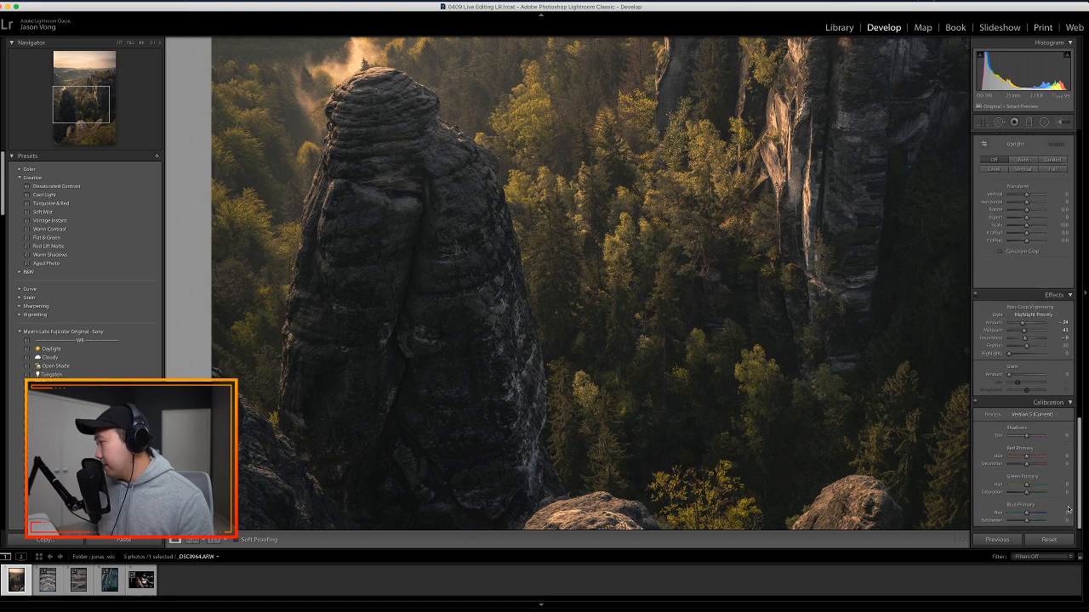
key("z")
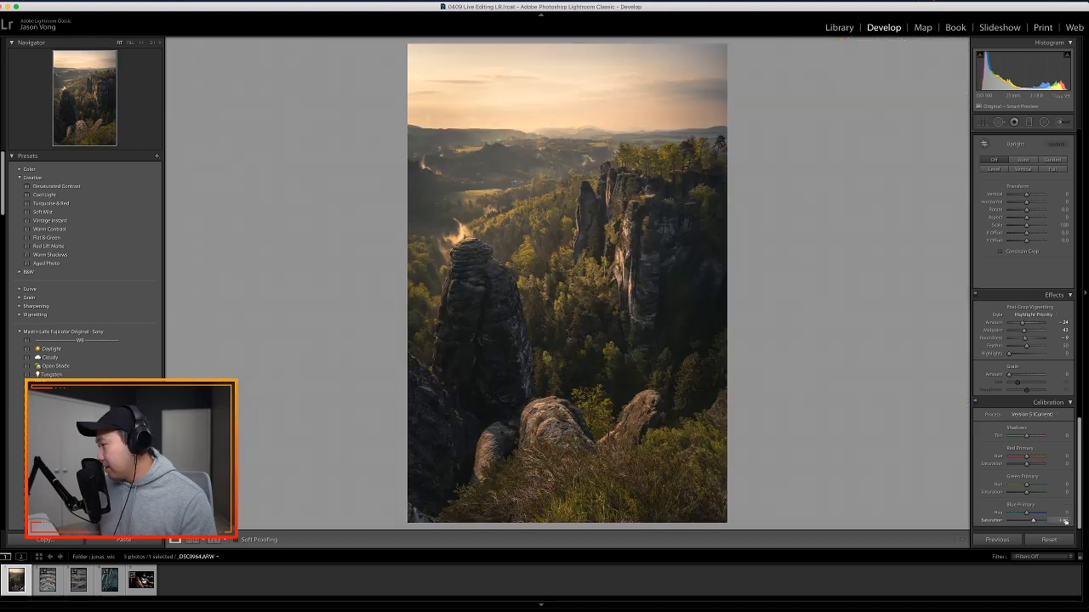
left_click(1062, 519)
key("Return")
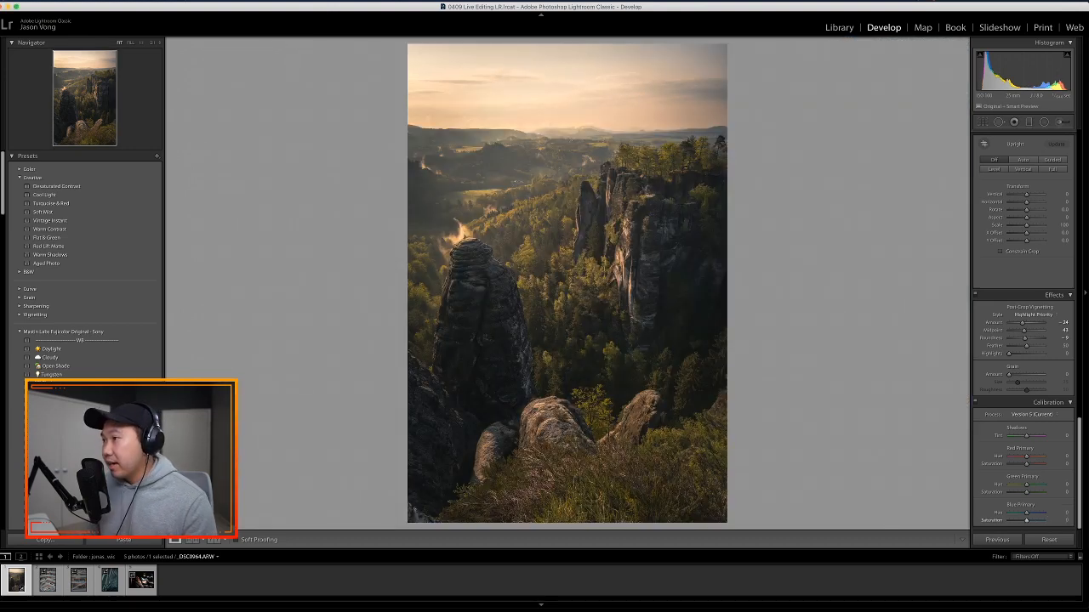
left_click(1064, 521)
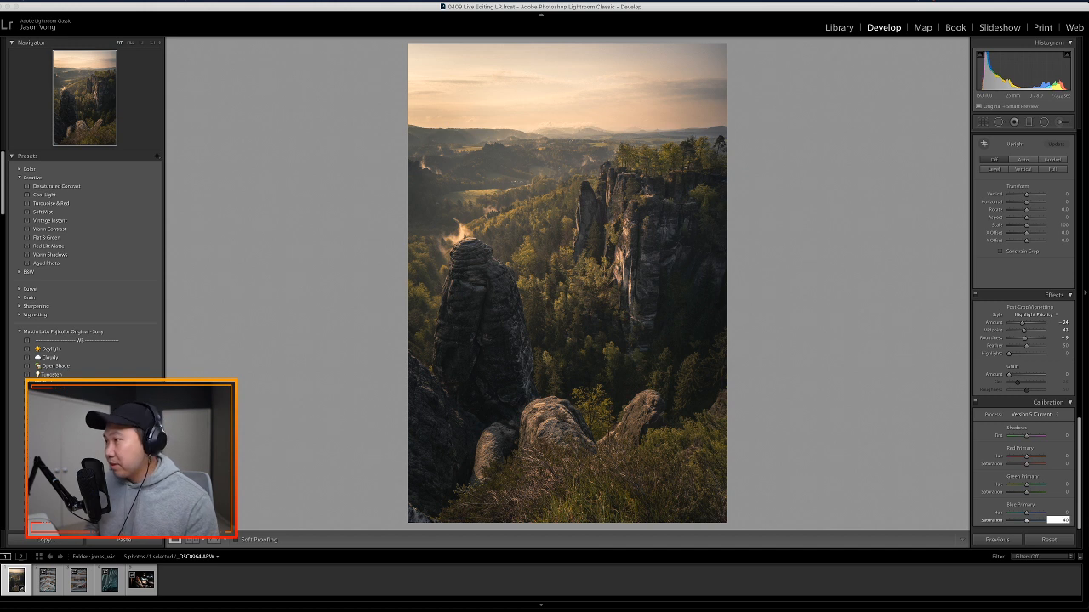
key("Return")
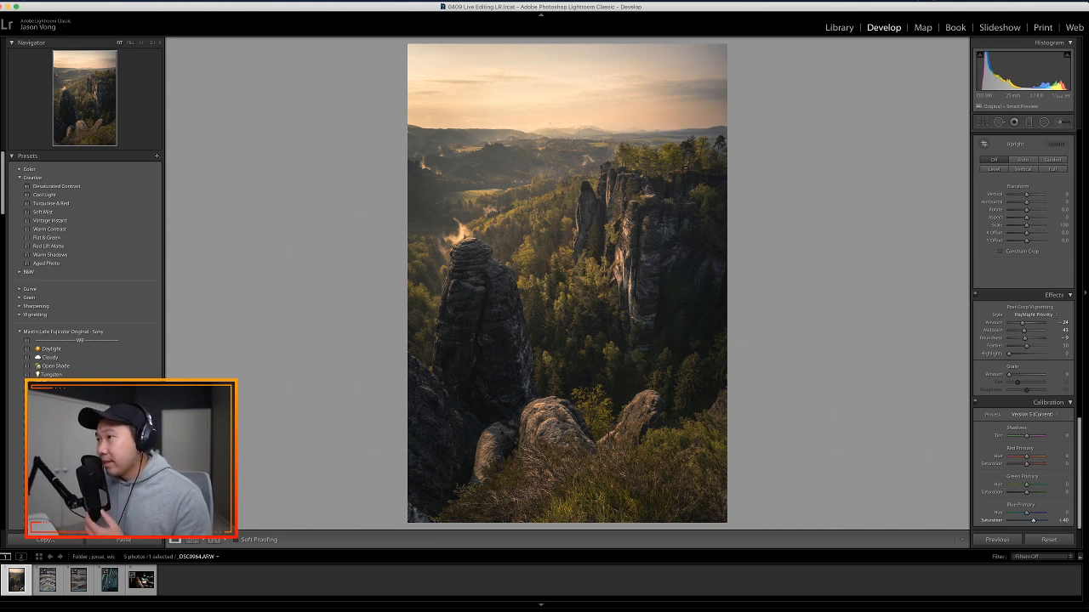
- Reduce the blue primary saturation in Calibration to 20 and fine-tune it to 25
left_click(1064, 520)
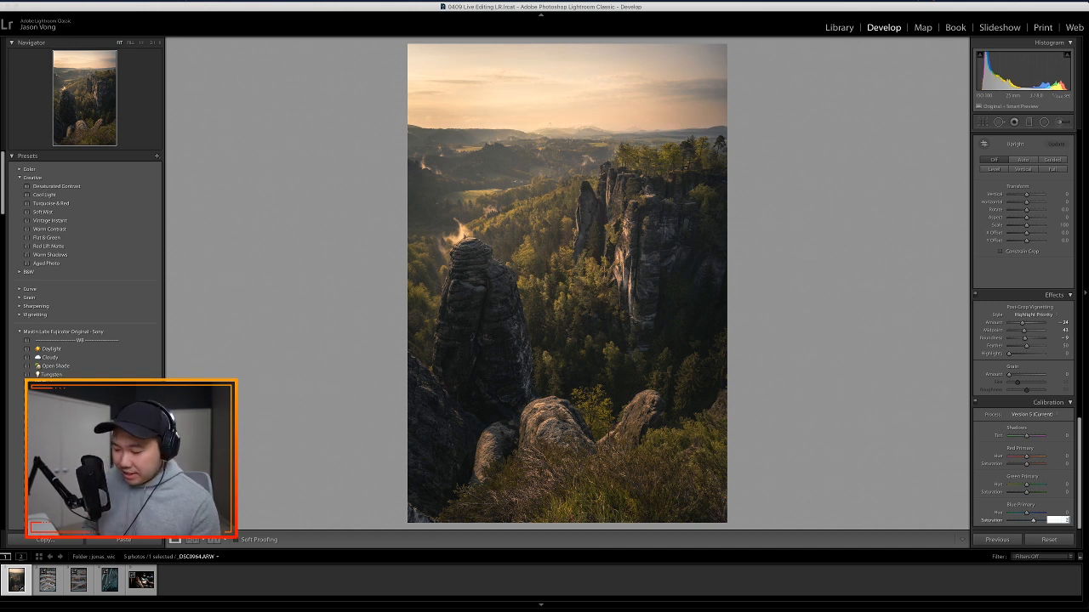
type("20")
key("Return")
left_click(1064, 519)
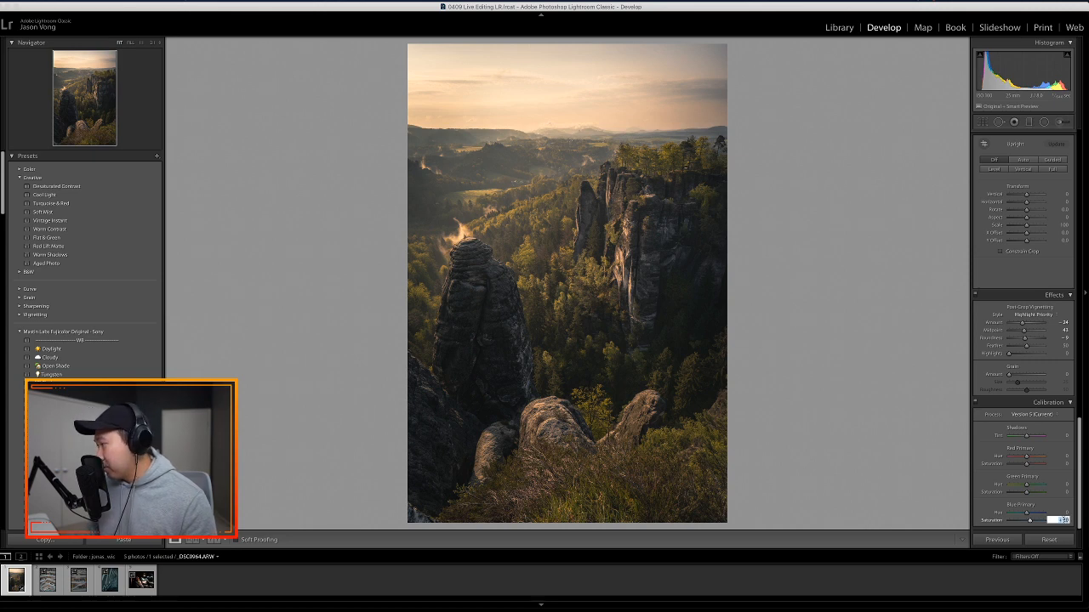
type("25")
key("Return")
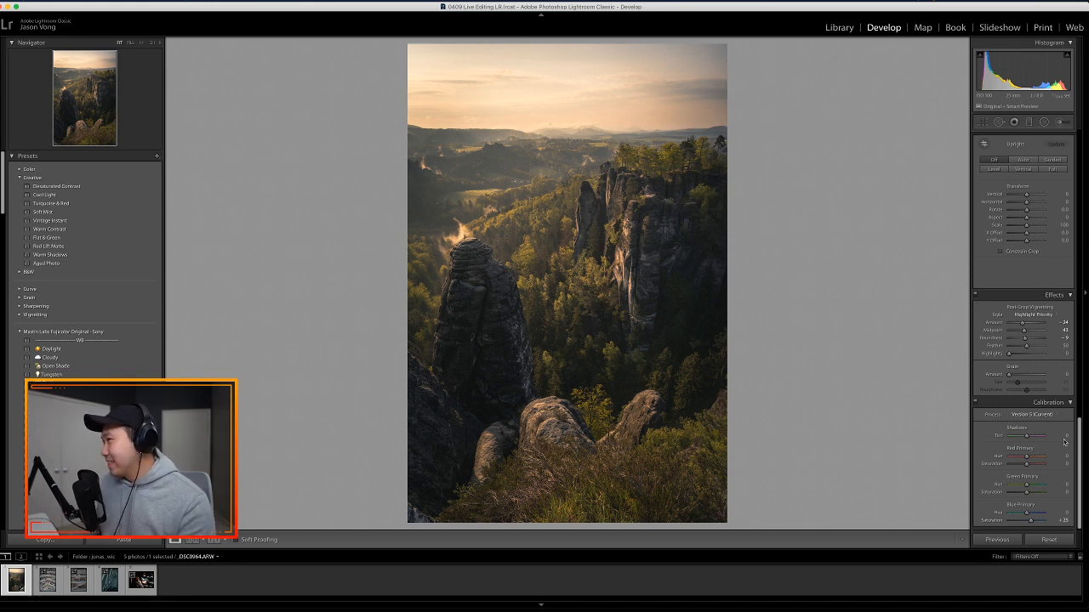
- Try the Level Upright correction on the photo and switch Upright back off
scroll(1076, 427, "up", 3)
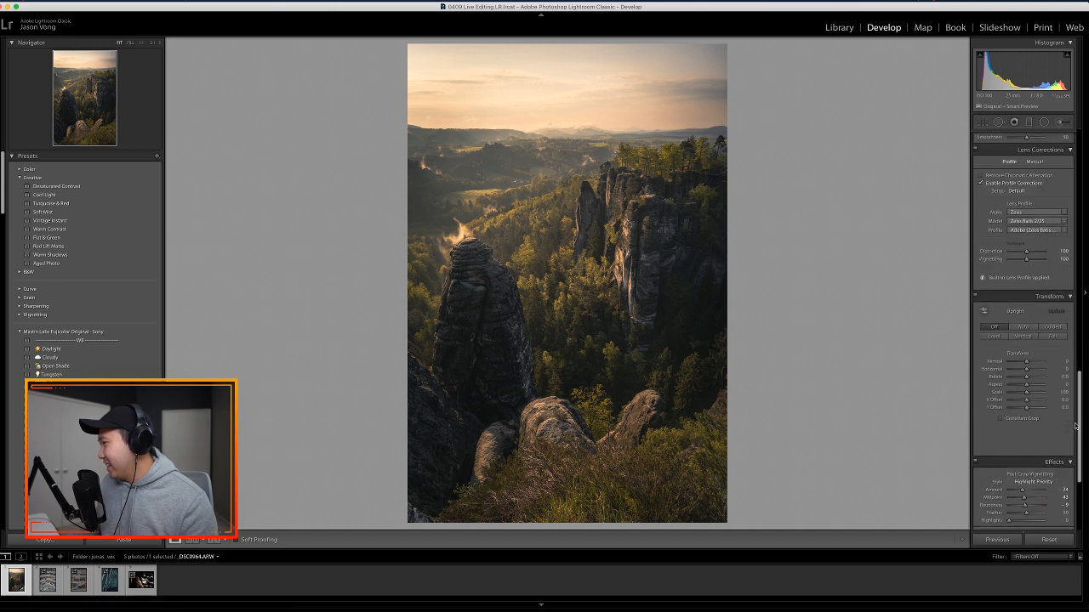
left_click(1002, 340)
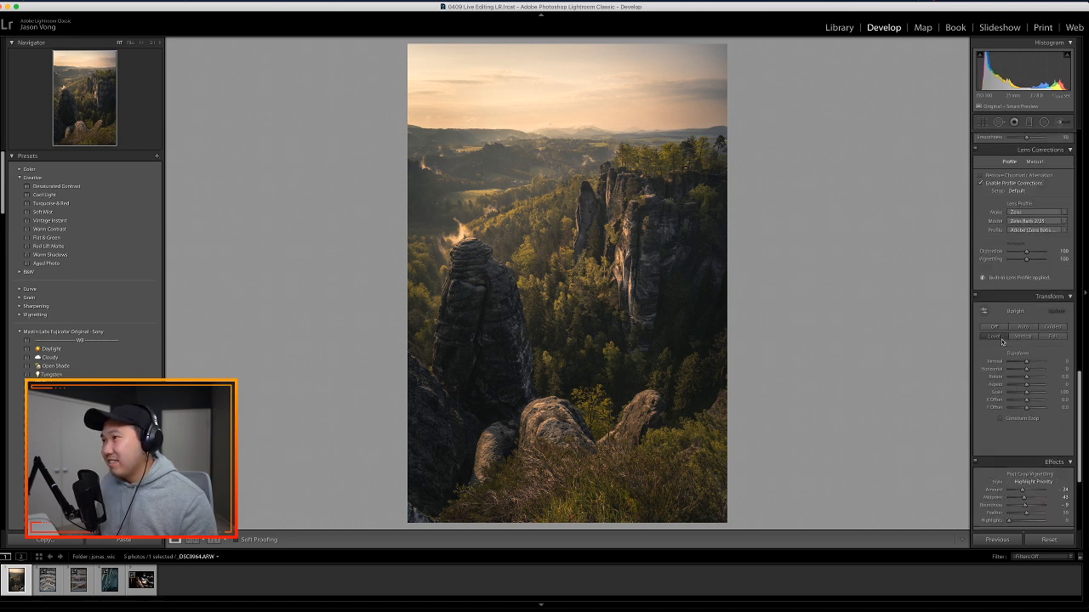
left_click(992, 327)
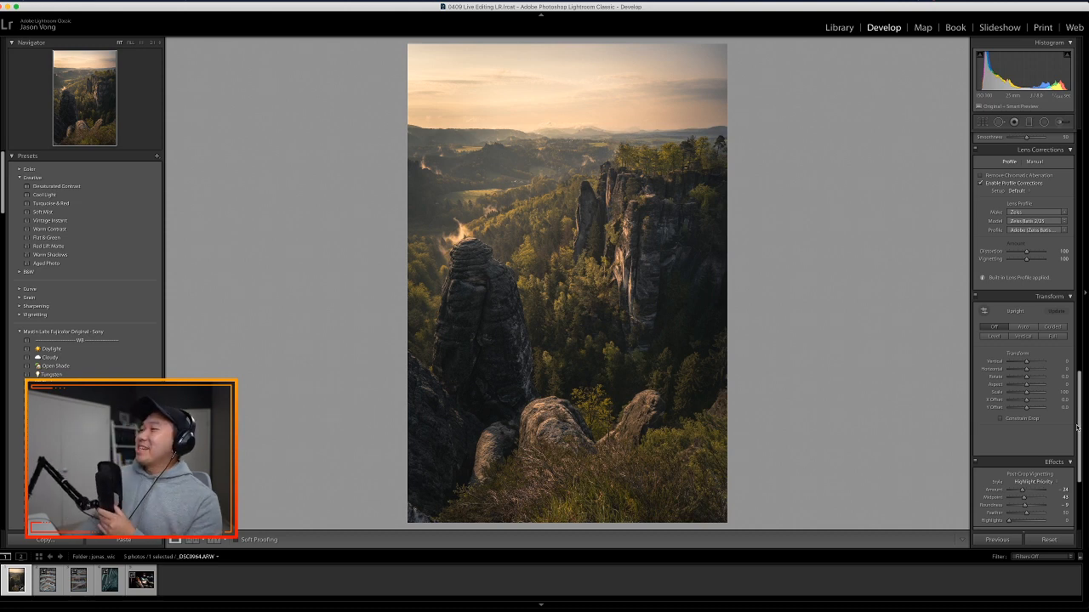
- Cycle through the Reference views and compare the original and edited photo side by side in Before/After view
left_click_drag(1080, 414, 1083, 172)
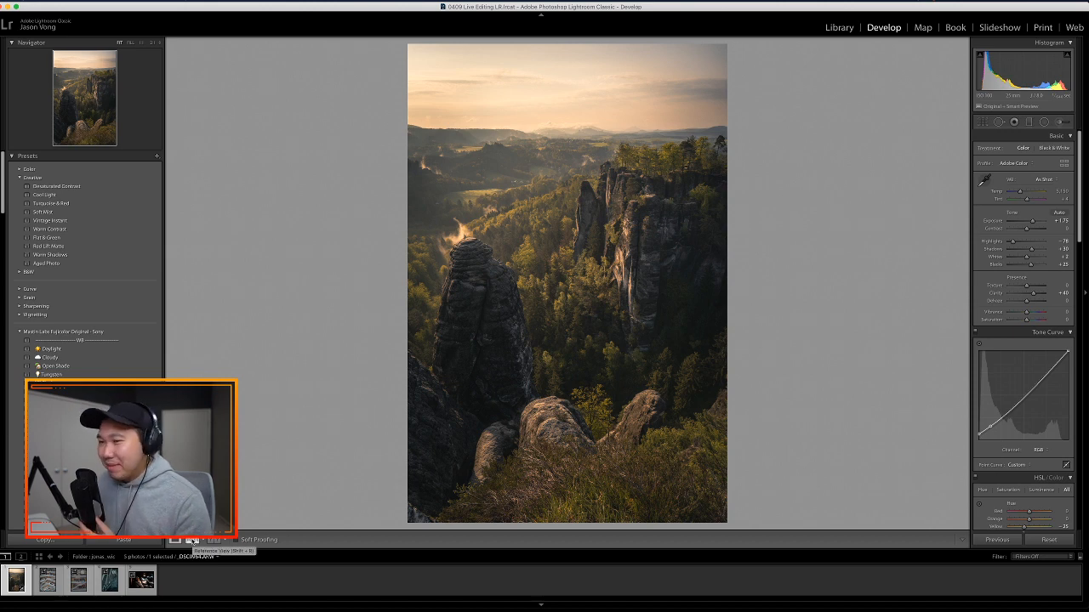
left_click(194, 540)
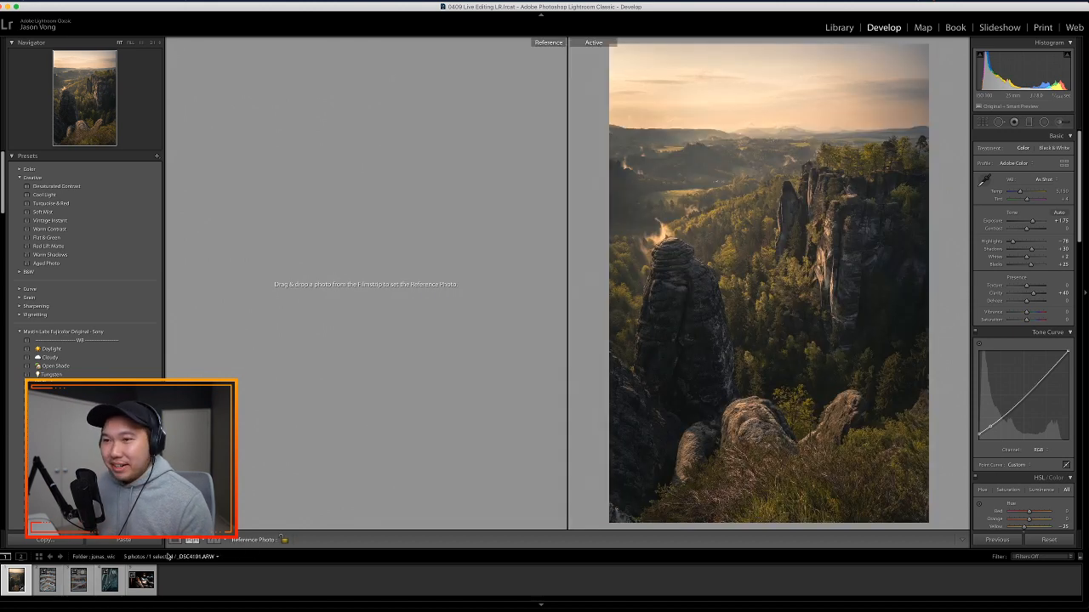
left_click(195, 541)
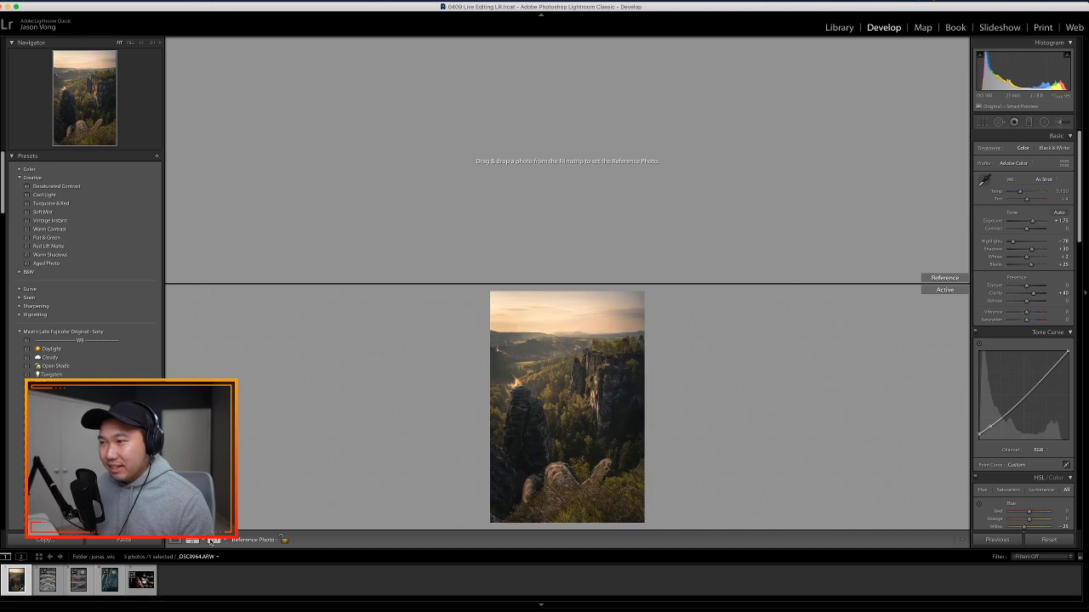
left_click(195, 541)
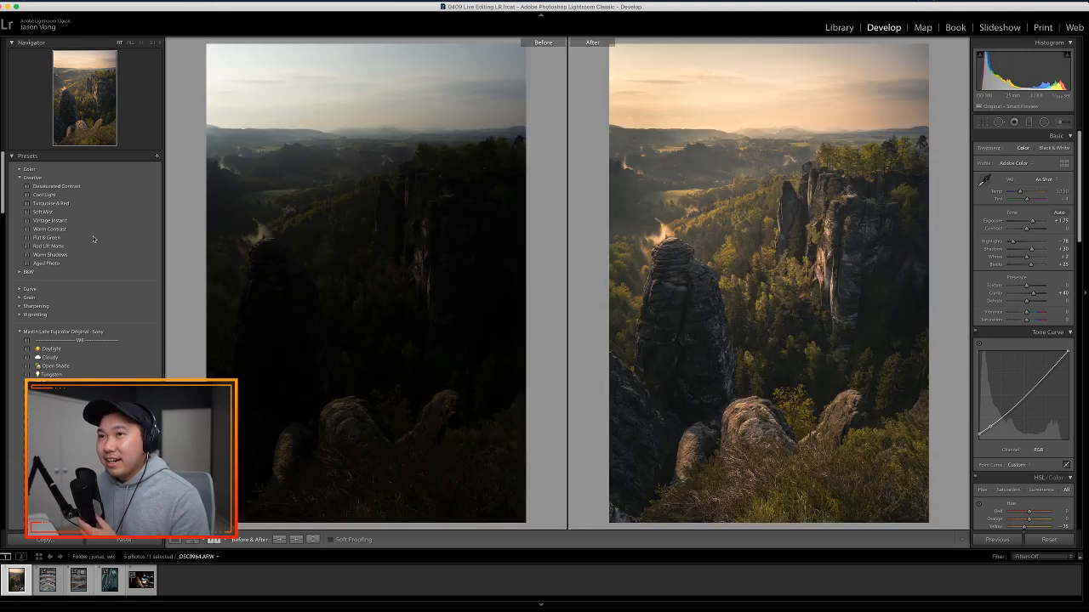
left_click(175, 540)
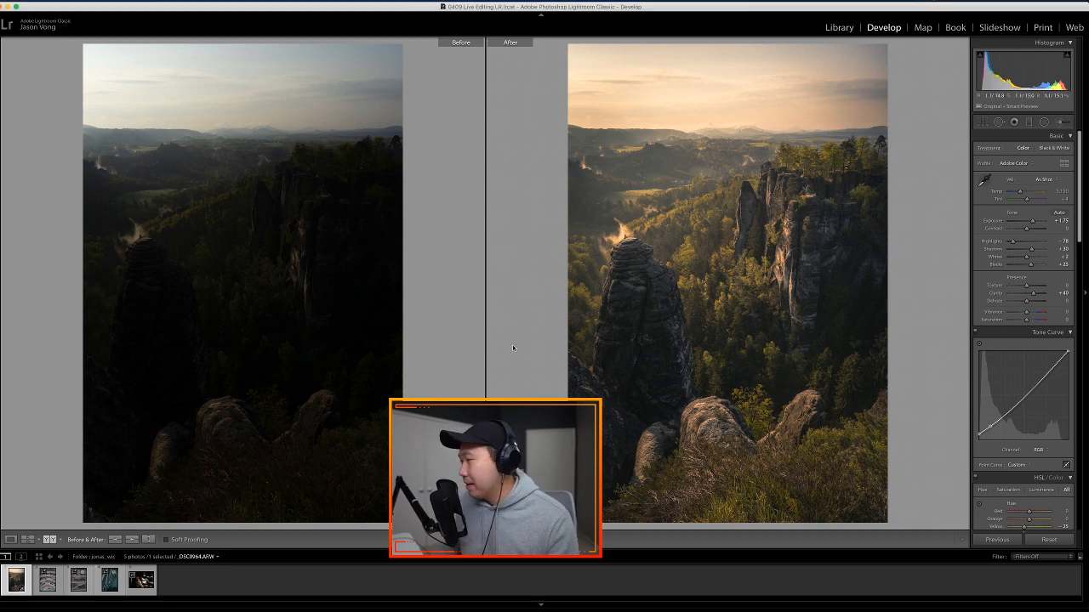
- Switch to the YouTube tutorial in the browser and look over its video, description and comments
key("super+Tab")
scroll(230, 512, "down", 3)
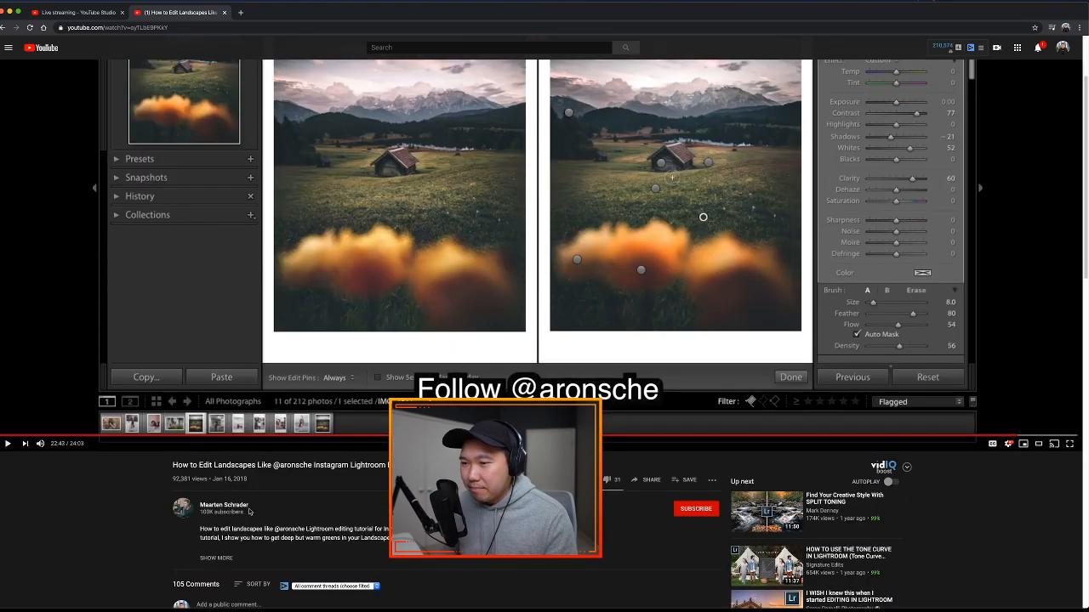
scroll(252, 508, "down", 1)
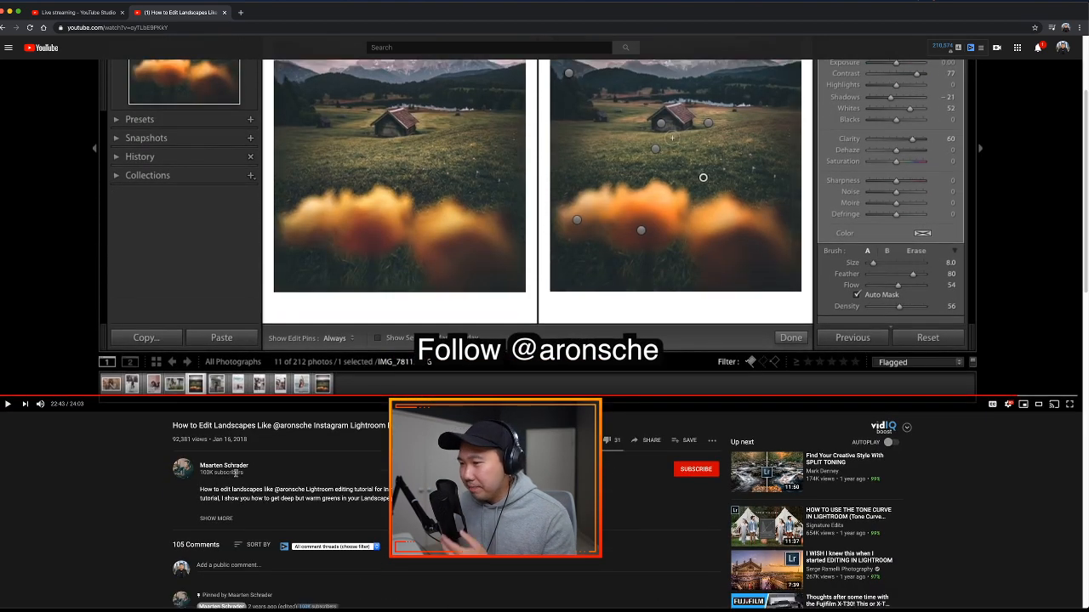
scroll(273, 467, "down", 1)
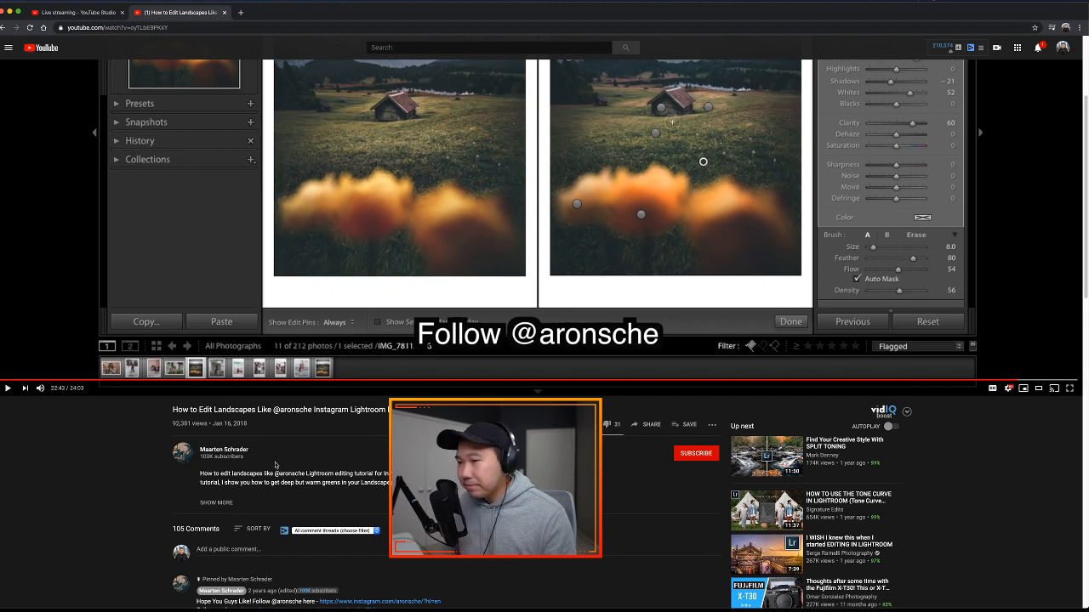
scroll(282, 460, "up", 3)
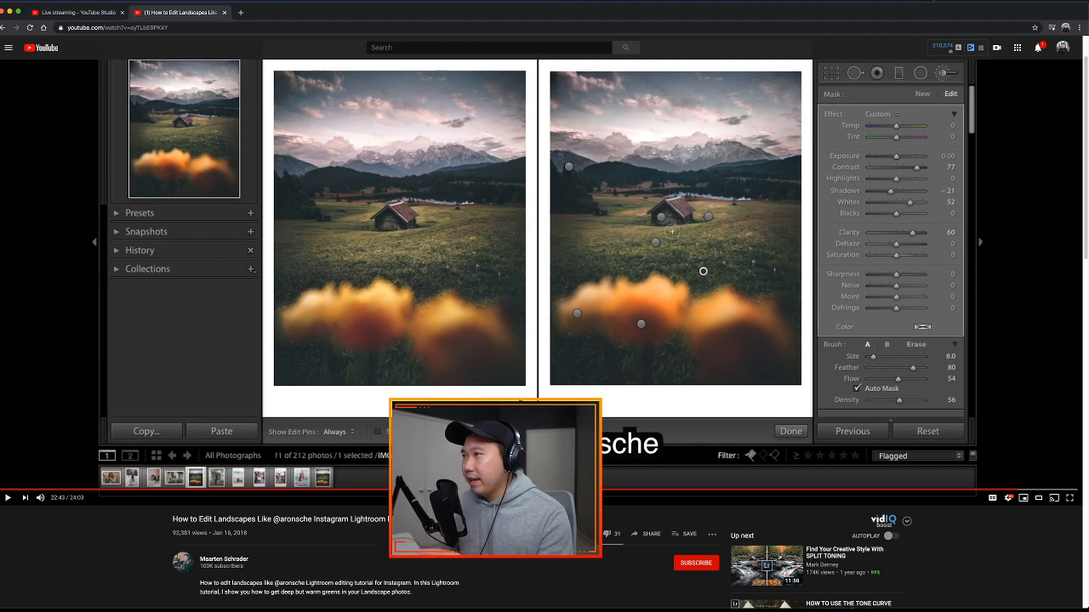
- Look over the tutorial video's Reference and Active comparison and switch back to Lightroom Classic
scroll(551, 376, "up", 1)
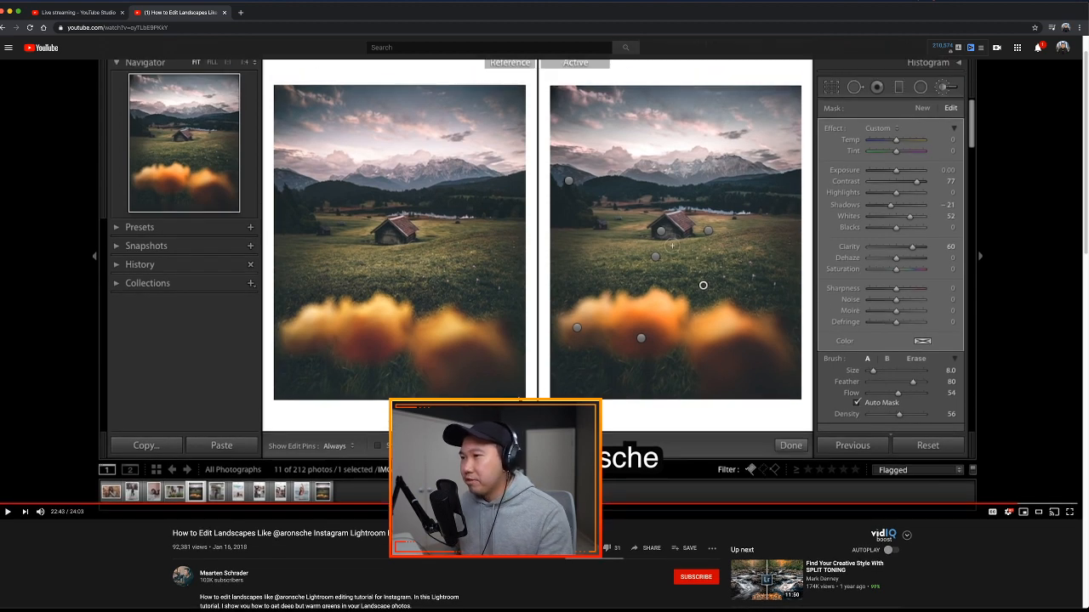
scroll(551, 377, "up", 2)
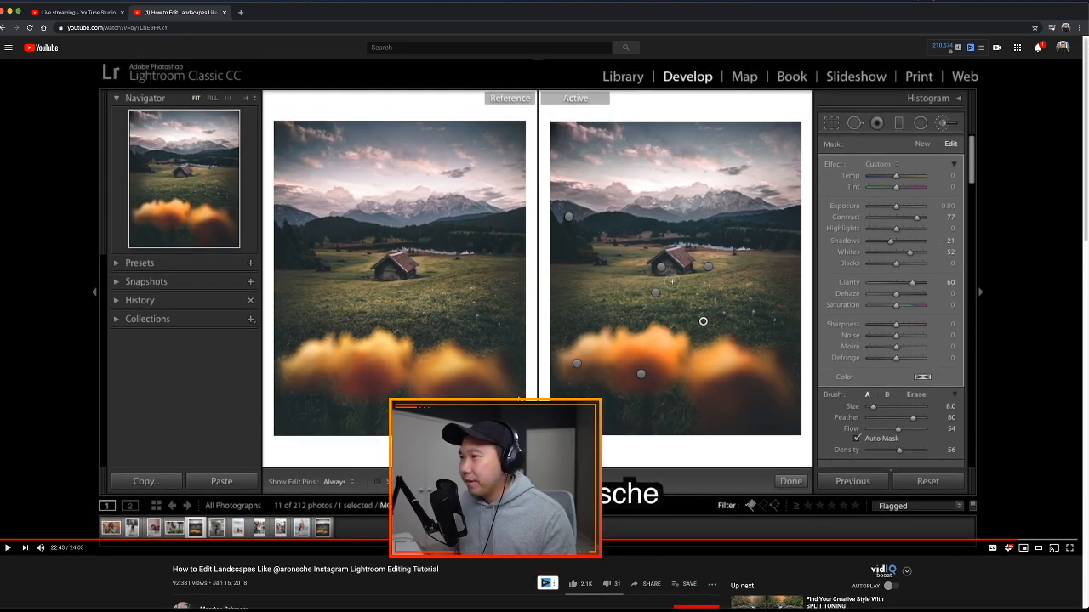
key("super+Tab")
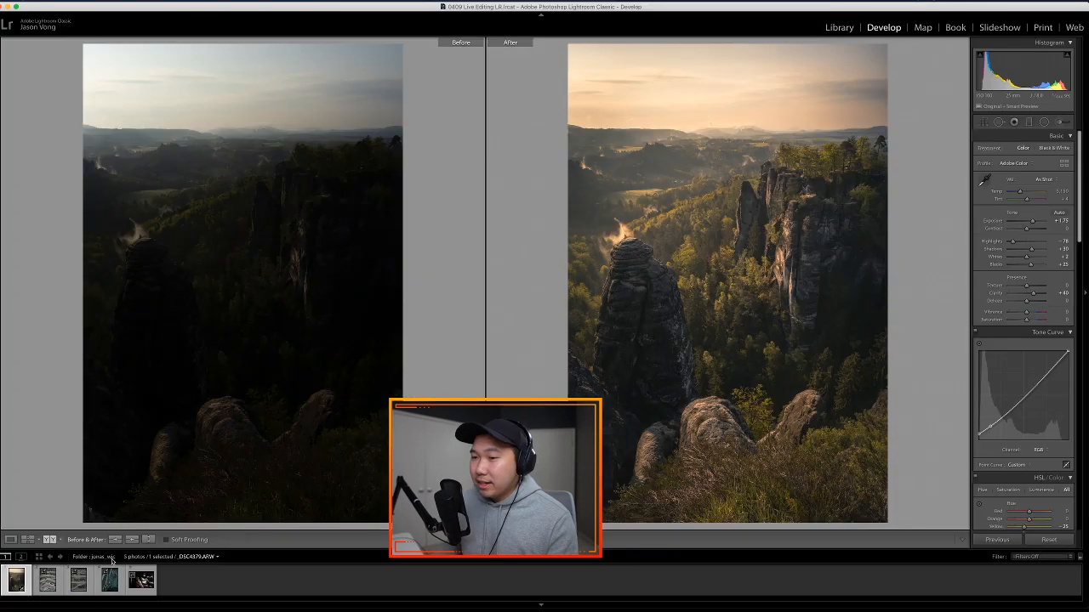
- Compare the valley photo in split Before/After view, check it in Library, and return to the single Loupe view in Develop
left_click(50, 540)
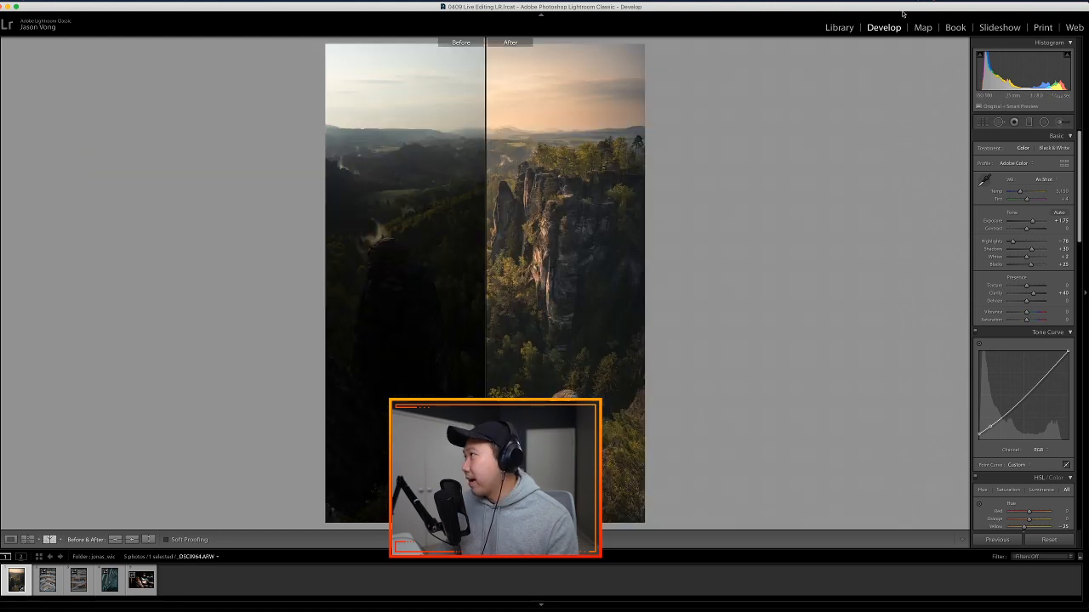
left_click(839, 28)
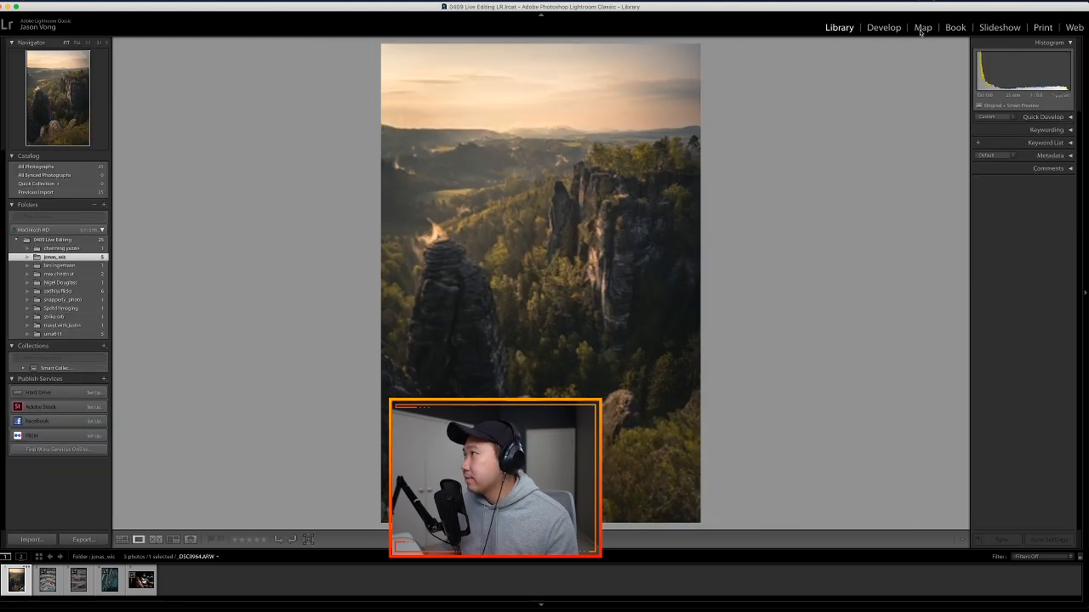
left_click(884, 34)
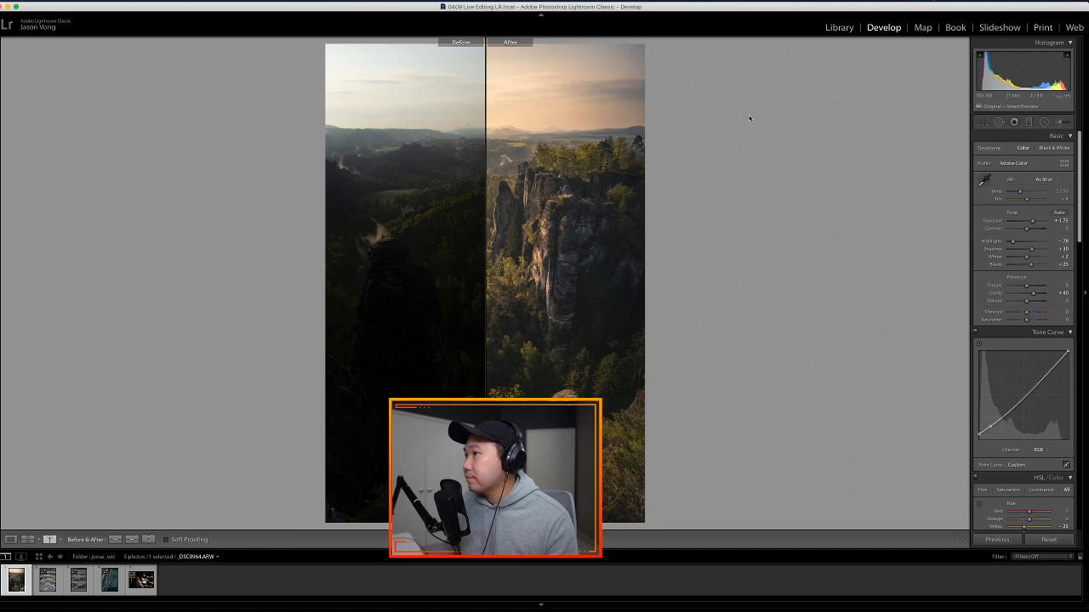
left_click(49, 540)
left_click(10, 539)
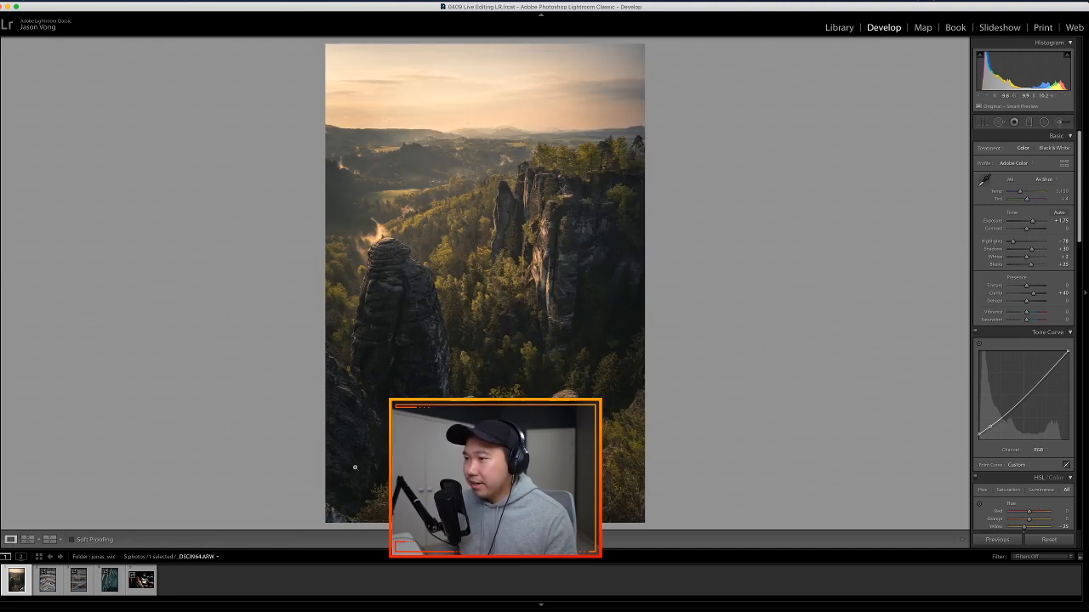
- Paint an Adjustment Brush mask with Exposure 1.00 over the rock pillar, the cliff and the foreground boulders
left_click(1060, 122)
mouse_move(399, 317)
left_mouse_down()
mouse_move(389, 350)
mouse_move(387, 276)
left_mouse_up()
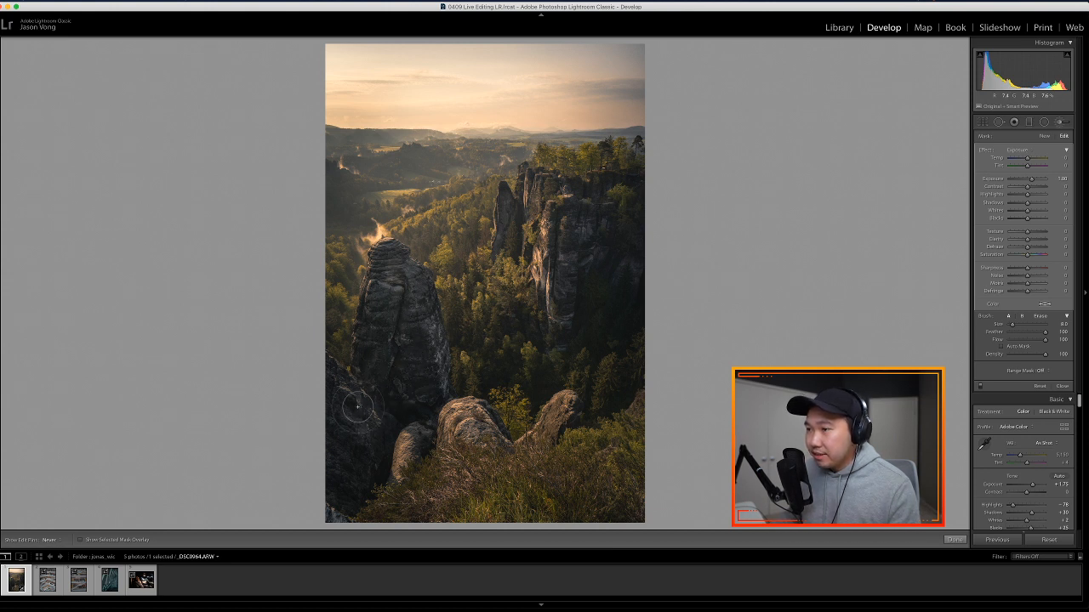
mouse_move(358, 405)
left_mouse_down()
mouse_move(328, 447)
mouse_move(338, 467)
mouse_move(367, 444)
mouse_move(367, 455)
mouse_move(404, 444)
mouse_move(417, 418)
left_mouse_up()
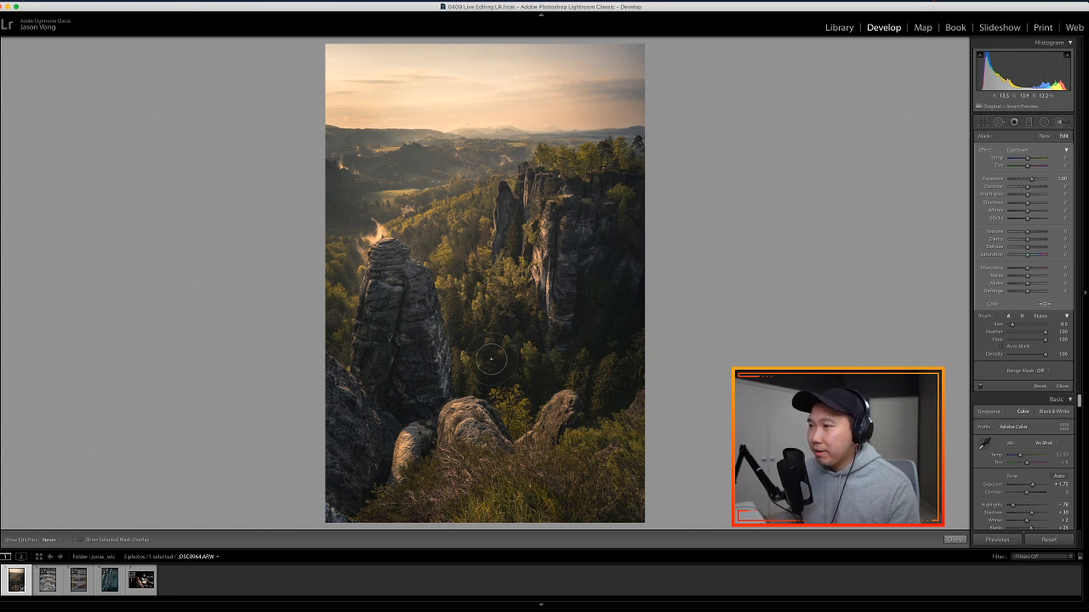
key("alt")
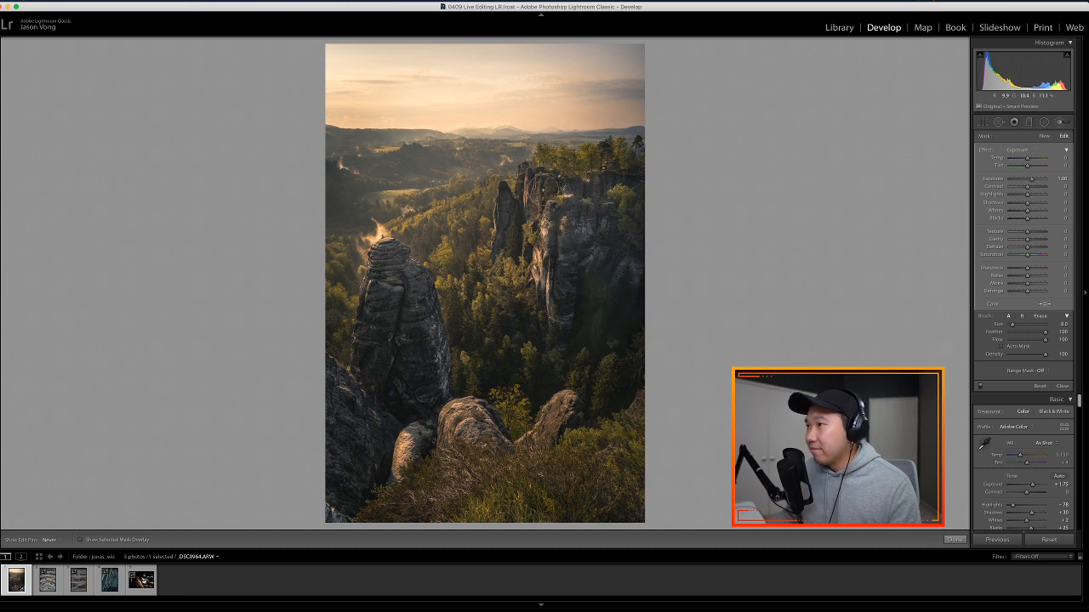
mouse_move(542, 189)
left_mouse_down()
mouse_move(519, 215)
mouse_move(512, 204)
mouse_move(622, 196)
left_mouse_up()
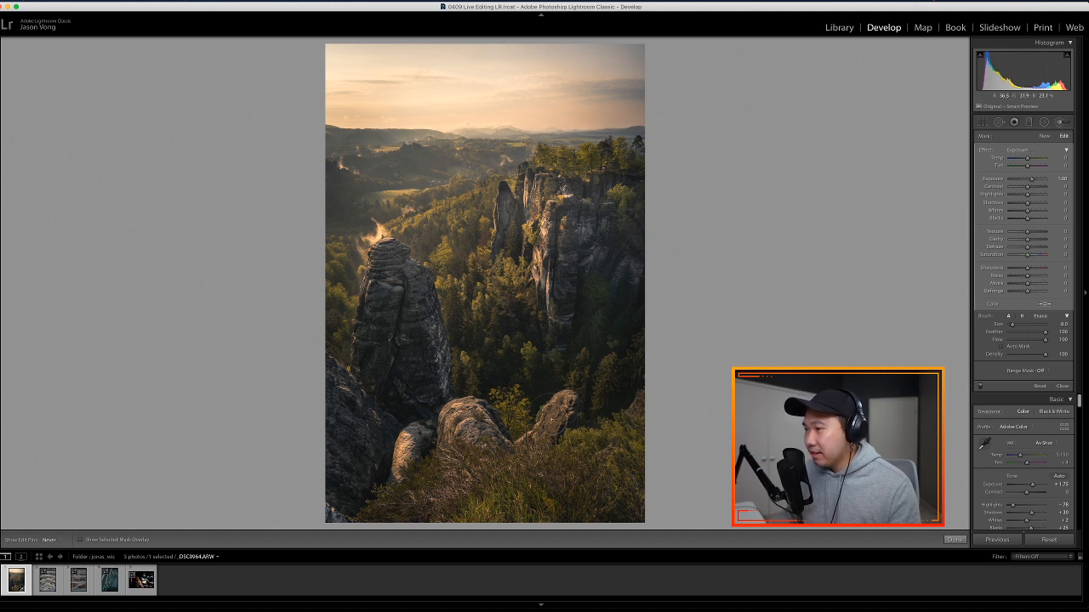
mouse_move(548, 425)
left_mouse_down()
mouse_move(567, 400)
mouse_move(536, 436)
mouse_move(512, 439)
mouse_move(458, 410)
mouse_move(450, 439)
mouse_move(419, 446)
mouse_move(497, 424)
mouse_move(521, 430)
mouse_move(559, 402)
left_mouse_up()
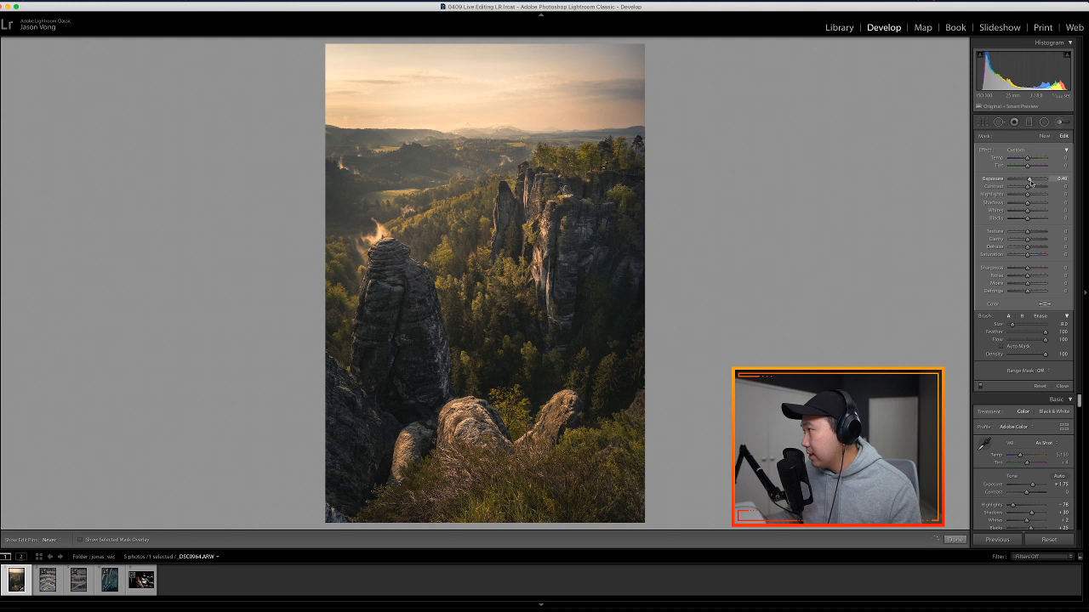
- Extend the brush mask over the unmasked cliff face using the mask overlay, and set its Exposure to 0.67 and Temp to 21
key("o")
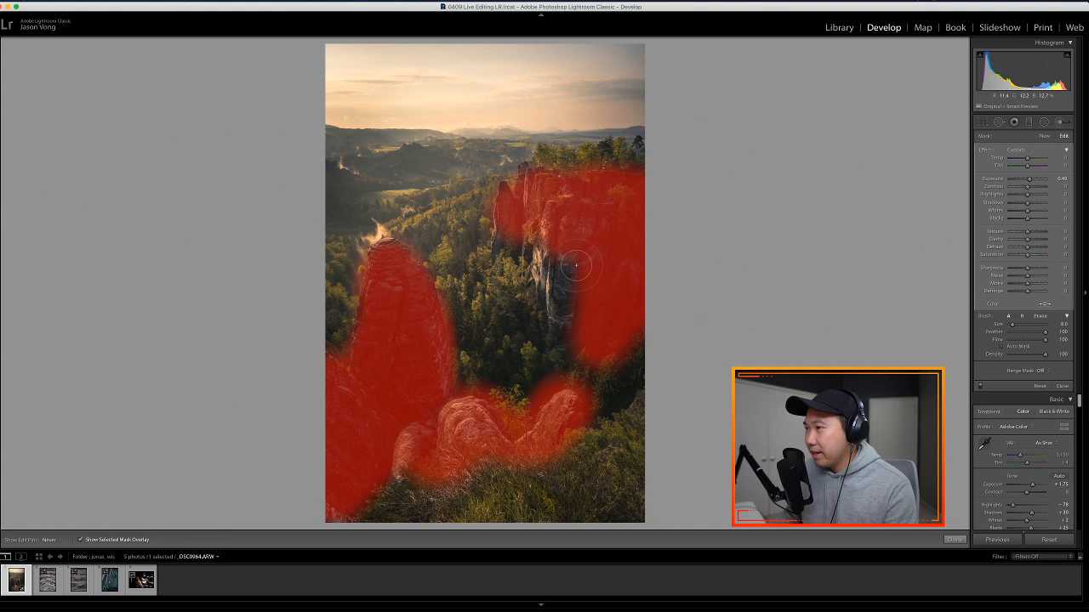
left_click_drag(574, 265, 575, 294)
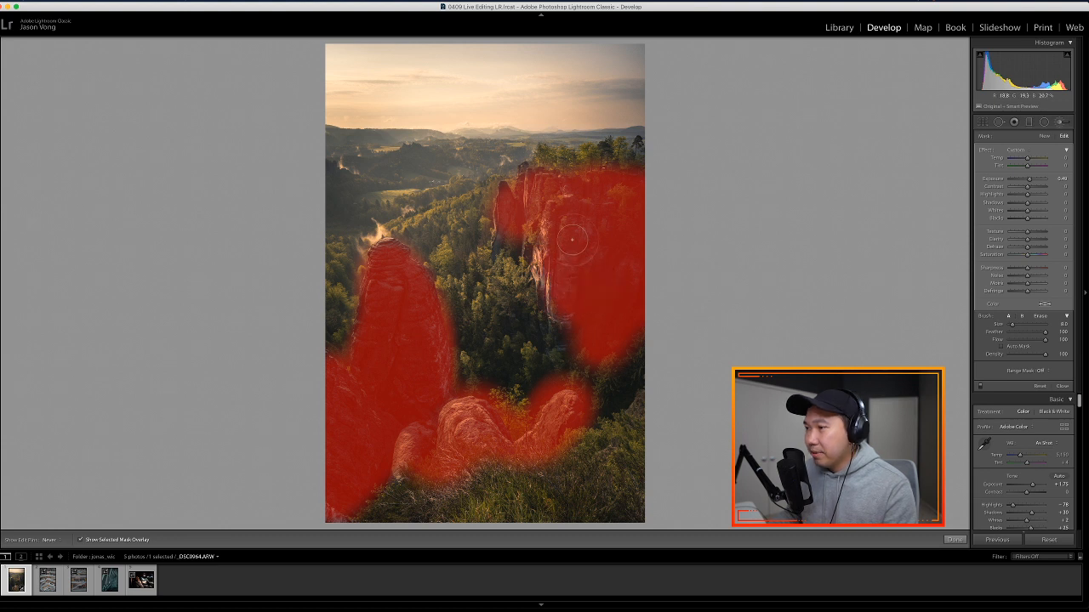
key("o")
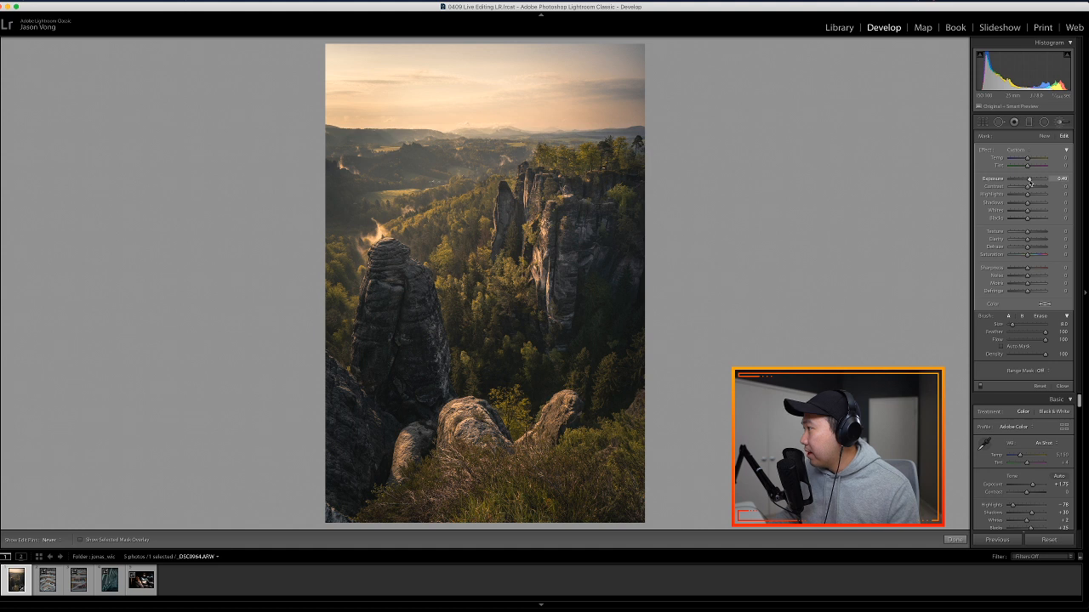
left_click_drag(1030, 181, 1029, 180)
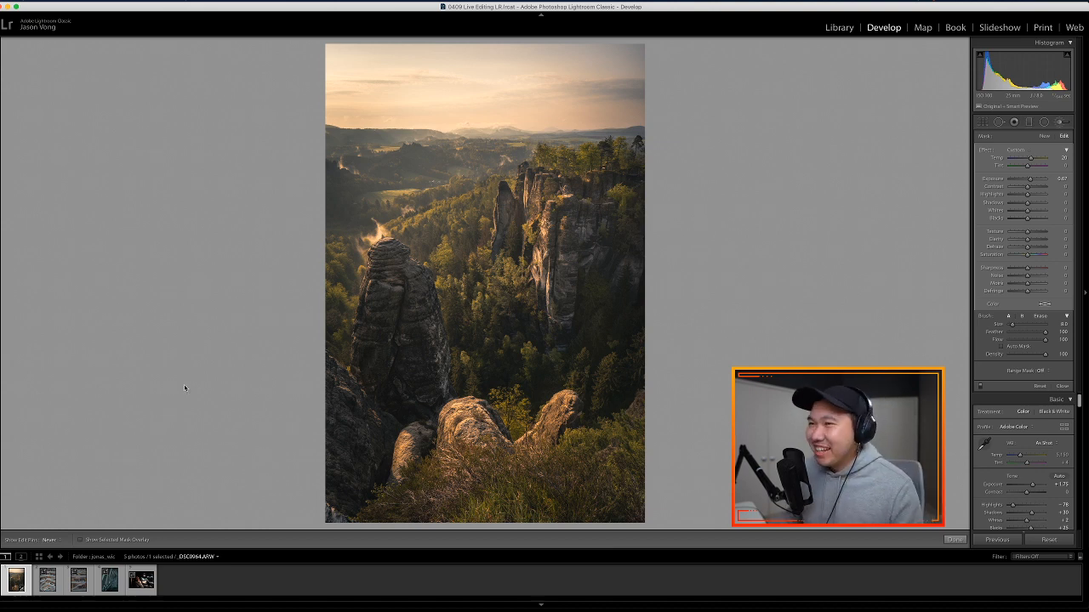
- Keep the Navigator and Presets shown beside the photo, and review the YouTube tutorial and its description in the browser
mouse_move(0, 331)
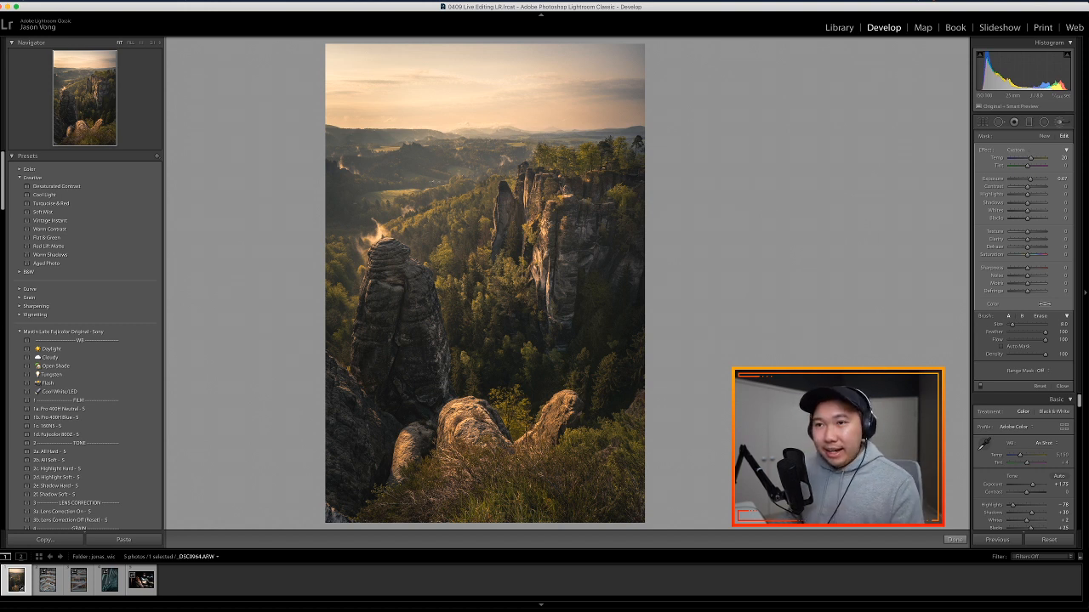
left_click(1, 323)
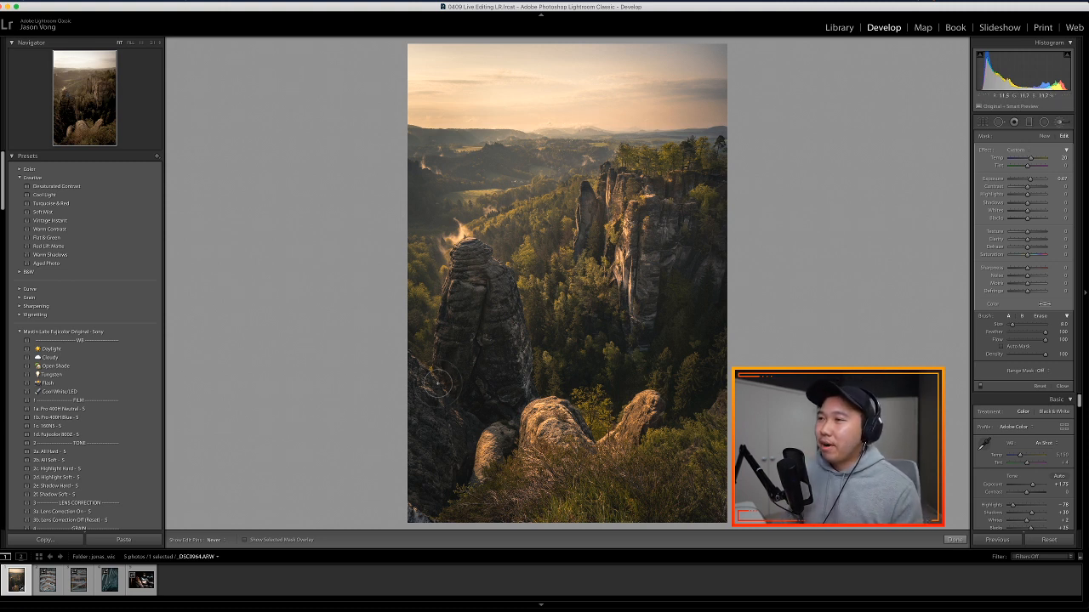
key("super+Tab")
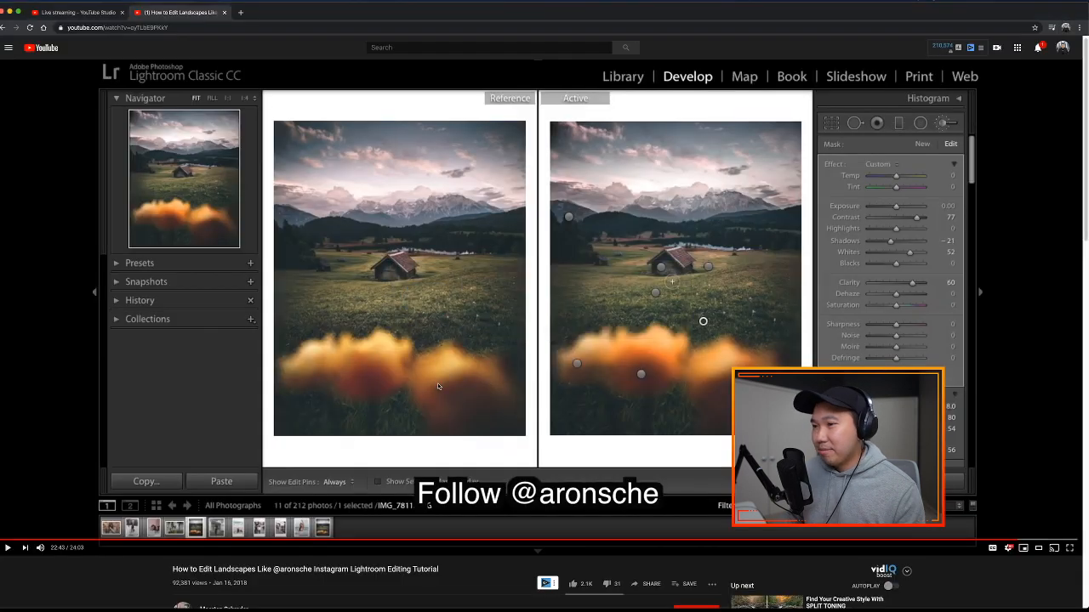
scroll(438, 384, "down", 3)
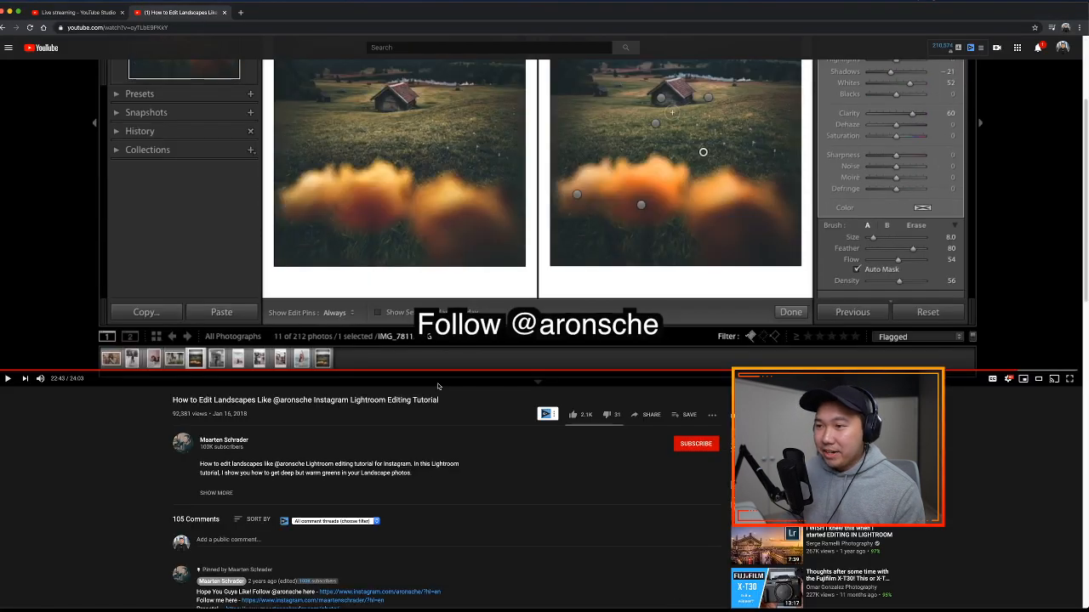
mouse_move(501, 597)
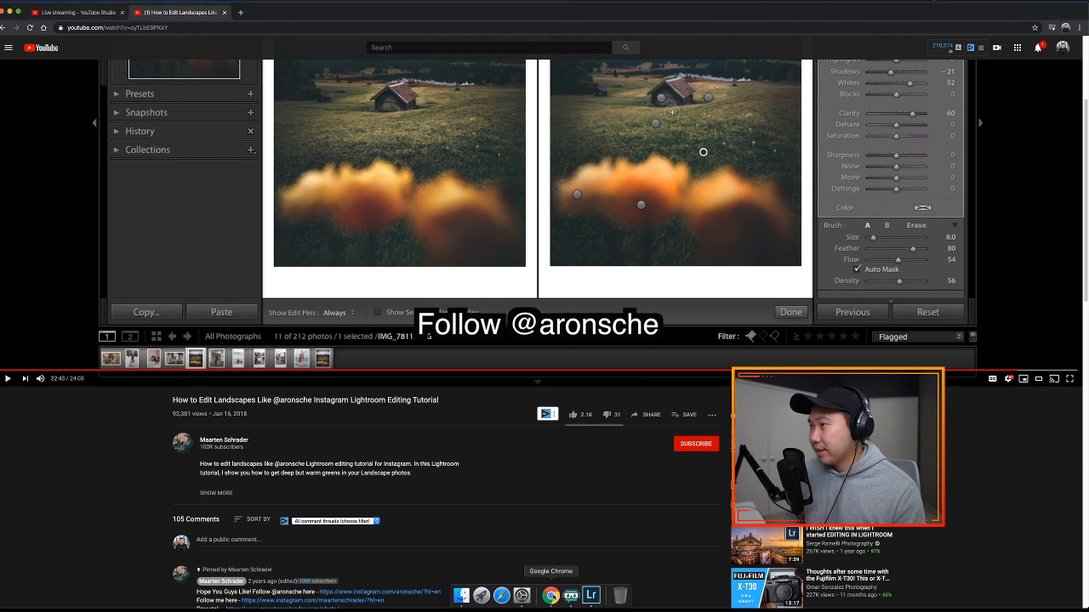
- Return to Lightroom Classic, browse the photo folders in Library, and open the dark night street photo in Develop
left_click(591, 596)
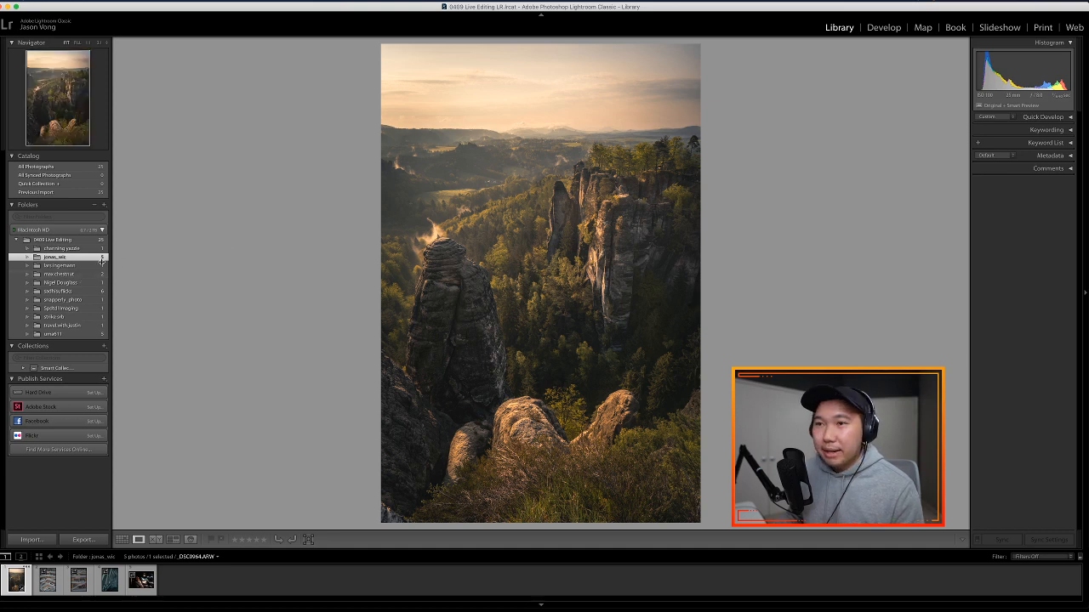
left_click(34, 266)
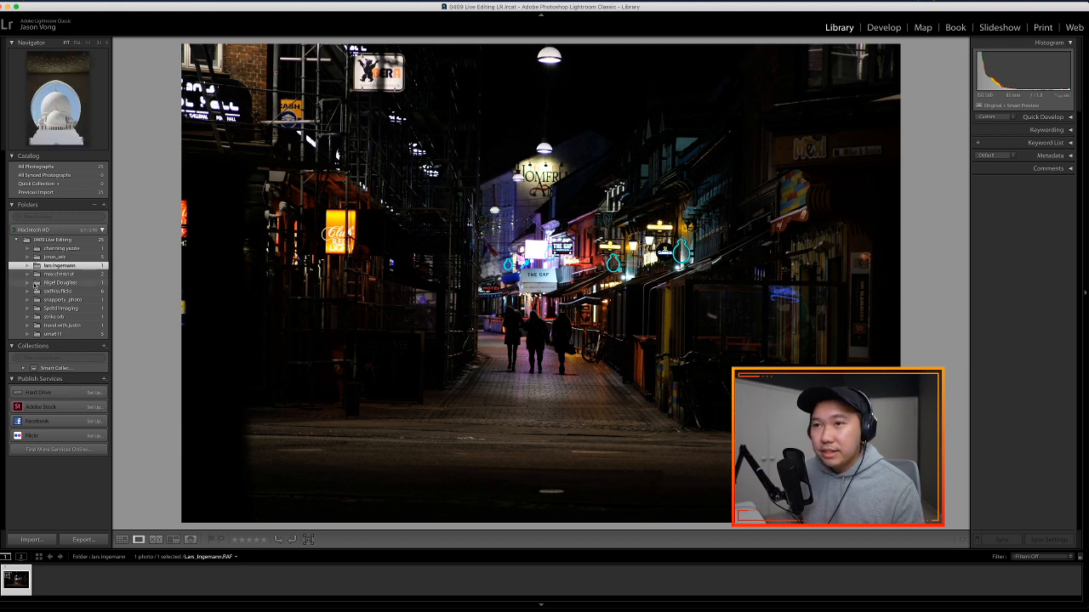
left_click(36, 283)
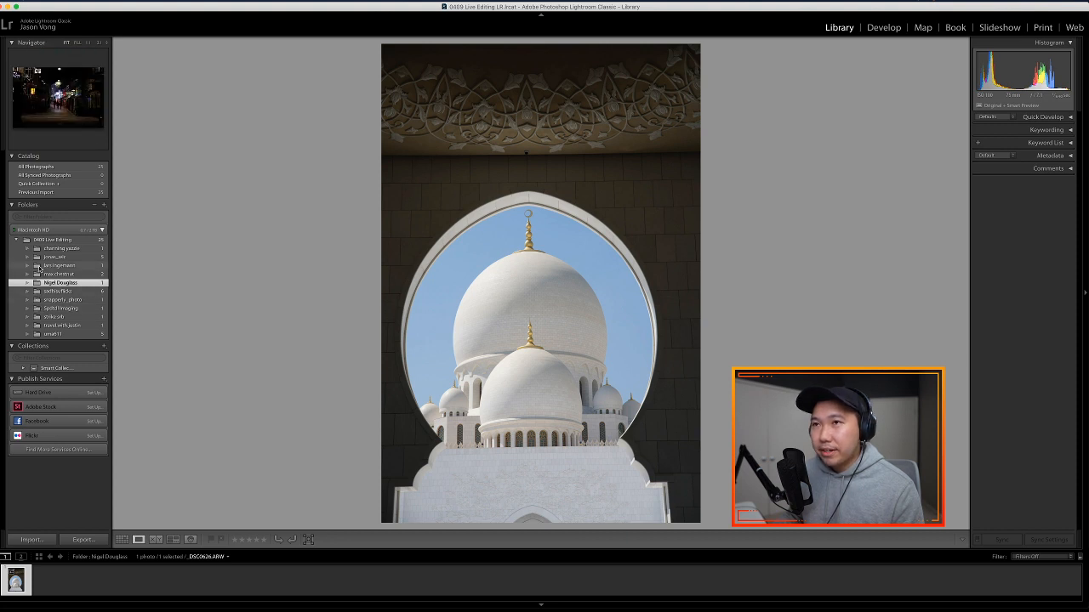
left_click(39, 266)
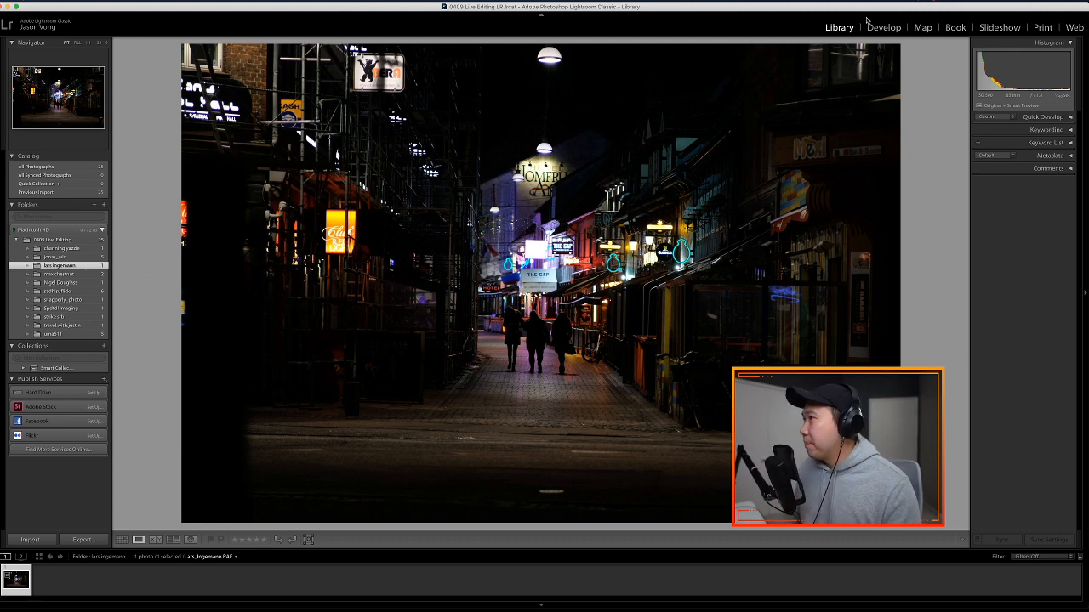
left_click(894, 31)
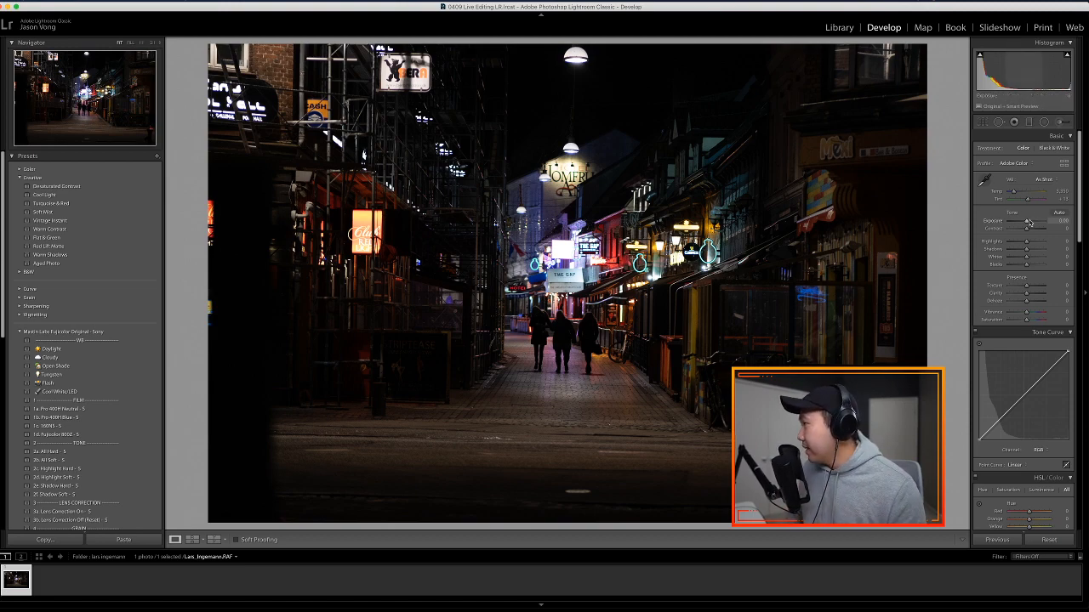
- Try raising the alley photo's exposure to +1.60 and lowering its highlights, and reset both settings
left_click_drag(1029, 222, 1019, 244)
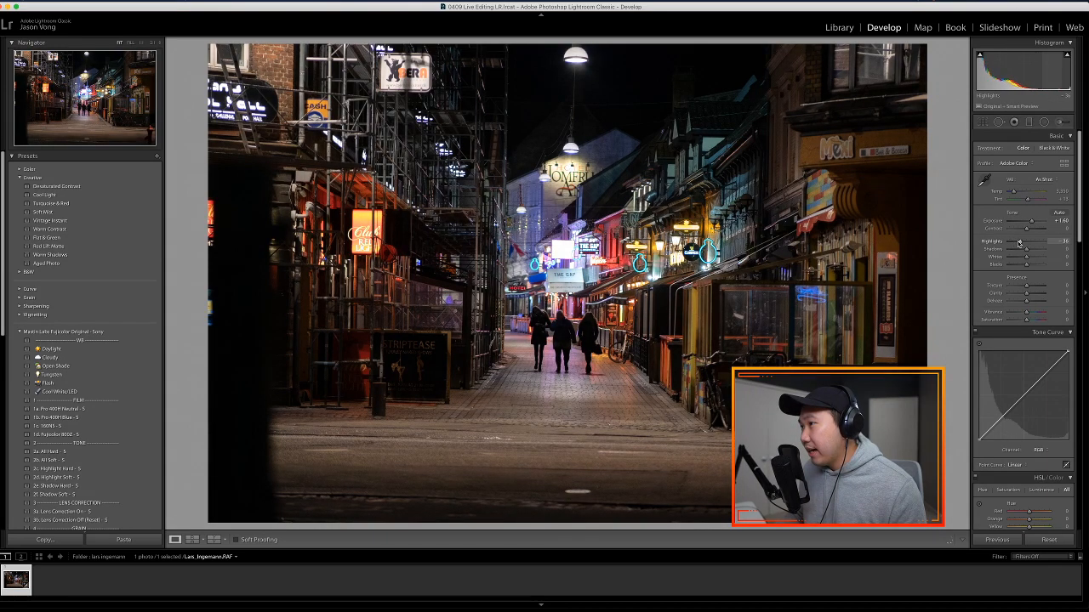
double_click(1019, 243)
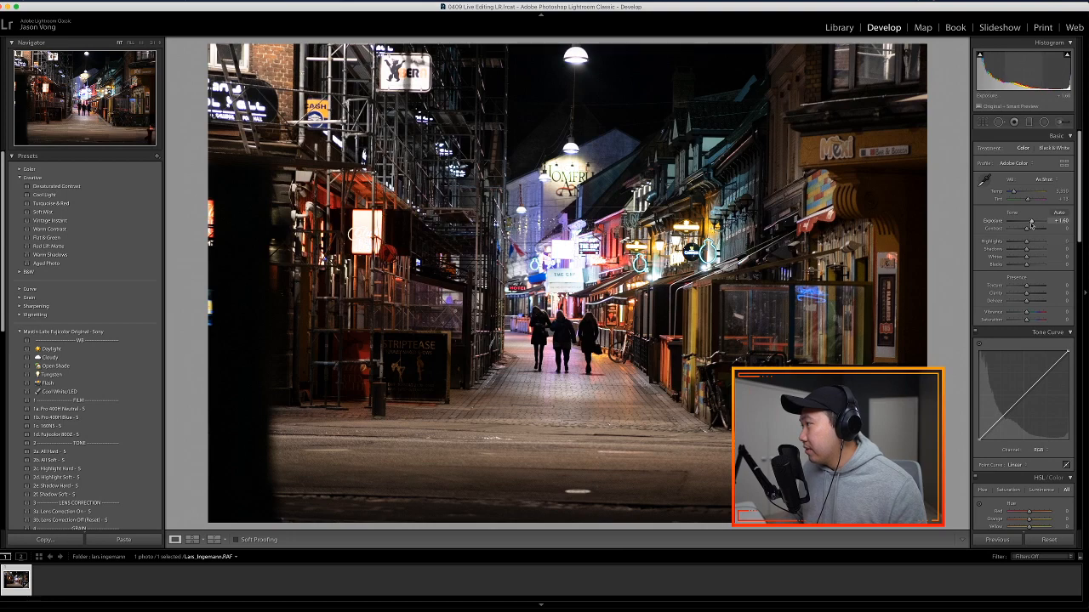
double_click(1031, 223)
- Try lowering the highlights to -100 while zoomed in on the bright sign above THE GAP, and reset them
left_click(563, 261)
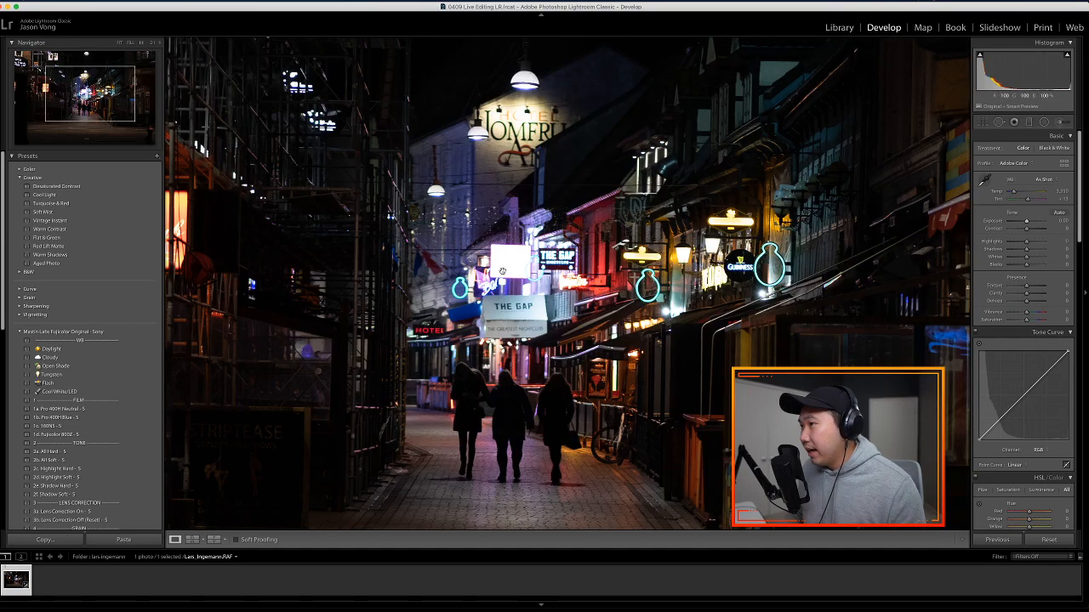
left_click(513, 261)
left_click(570, 247)
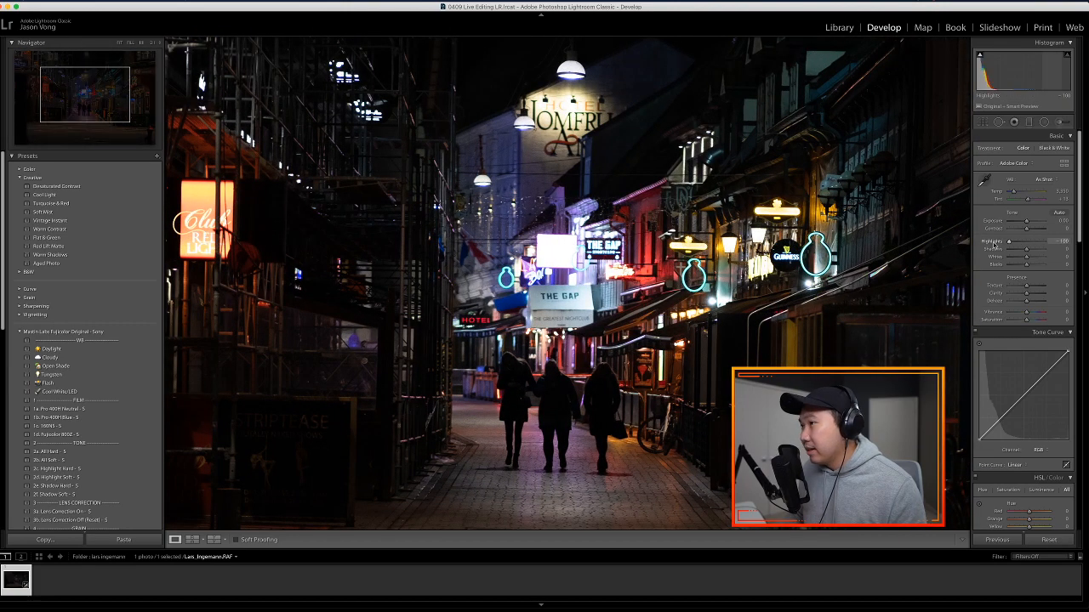
left_click_drag(1026, 243, 1011, 243)
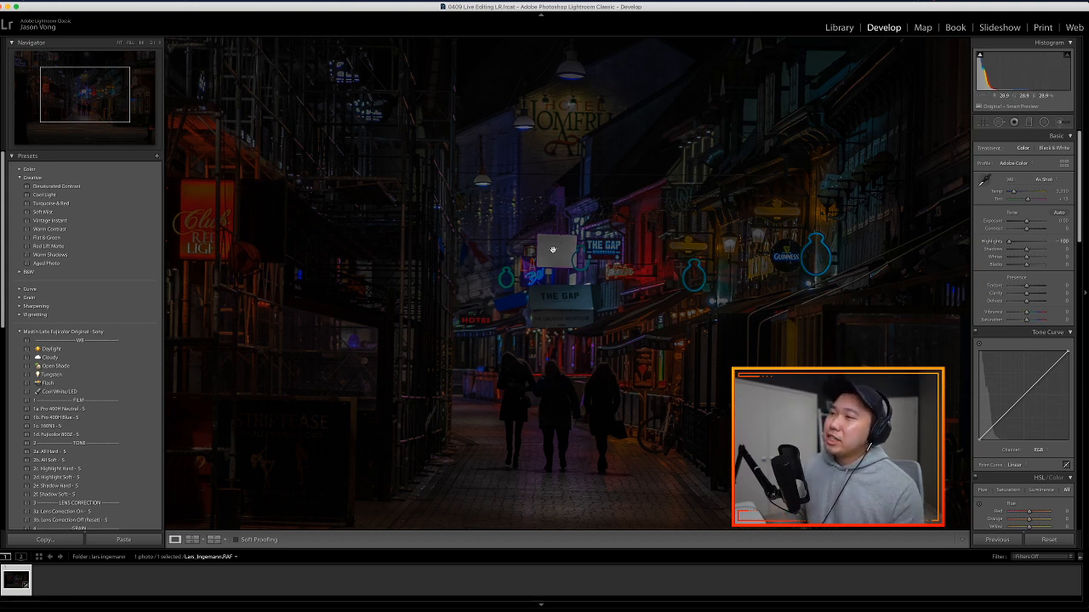
double_click(992, 241)
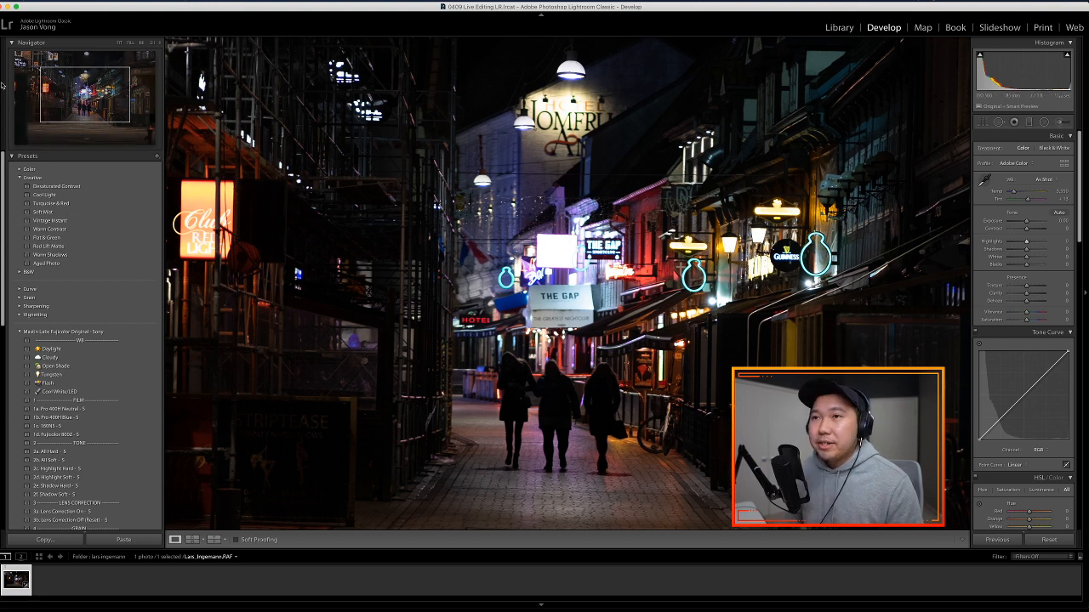
- Collapse the presets list and expand the photo's edit history
left_click(11, 156)
left_click(11, 183)
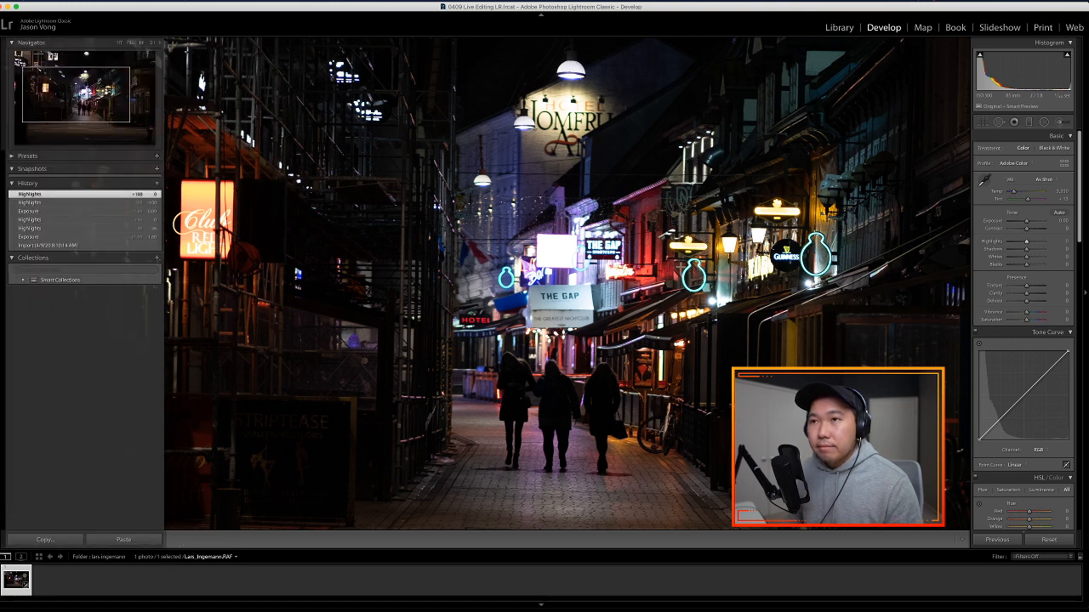
- Find the night street photo with the taxi, _DSC2945.NEF, in the uma611 folder, inspect its signs and open it in Develop
left_click(839, 27)
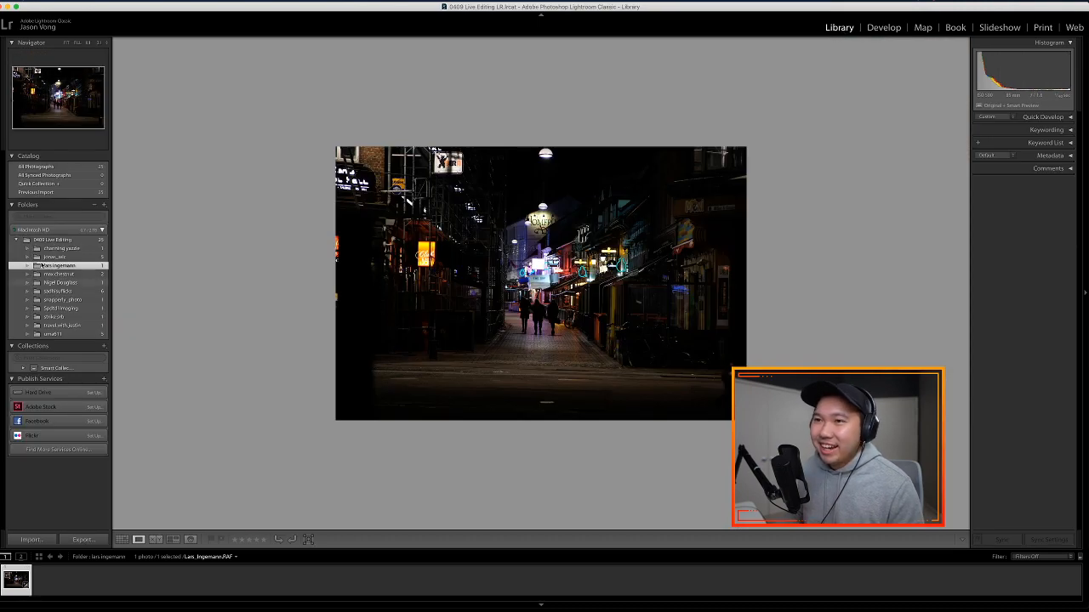
left_click(53, 325)
left_click(51, 335)
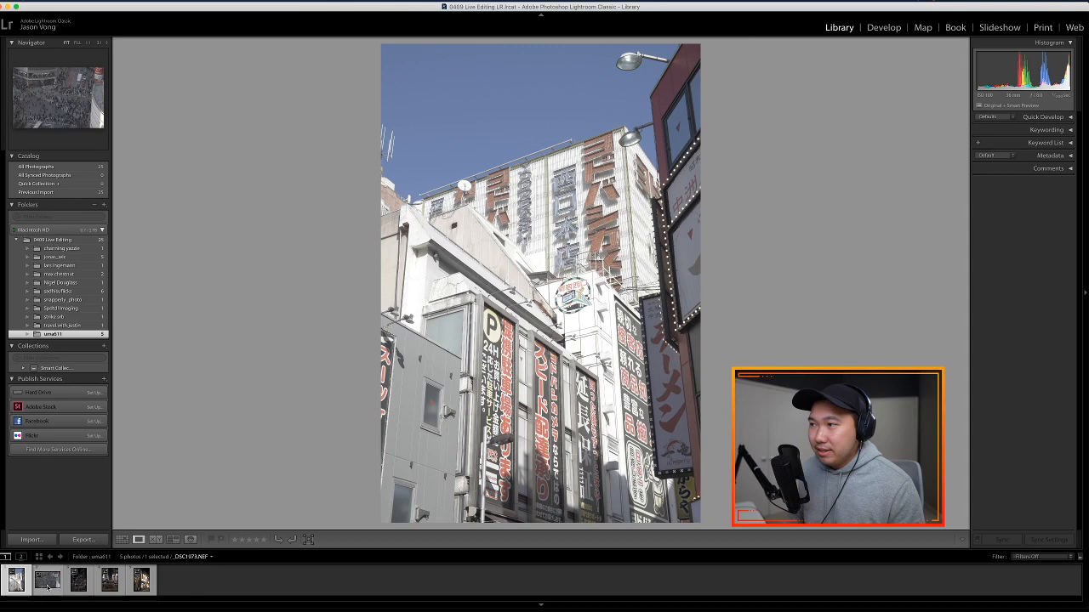
left_click(48, 582)
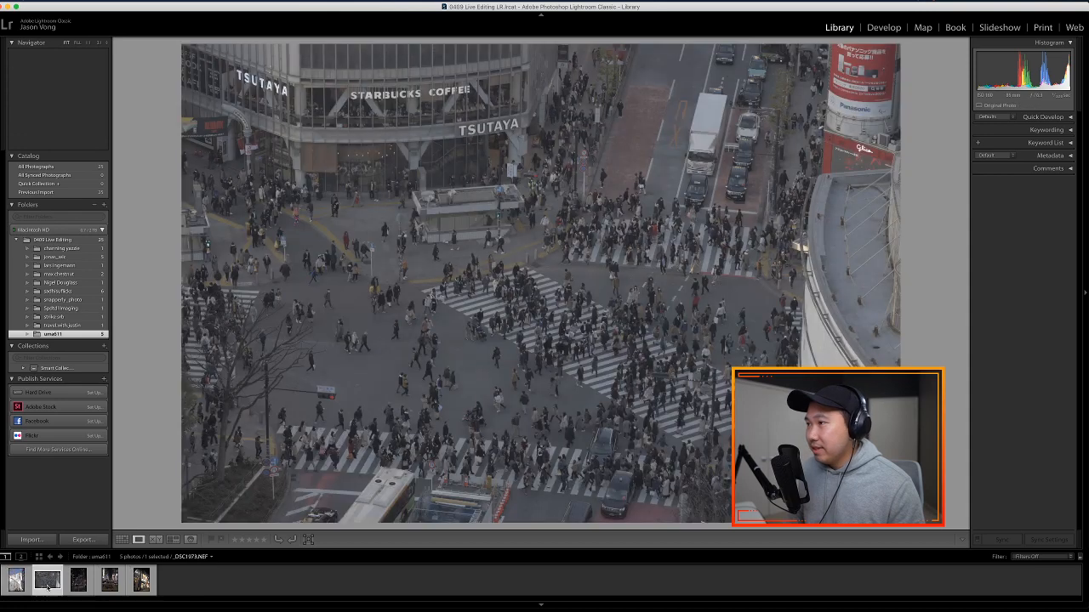
left_click(109, 581)
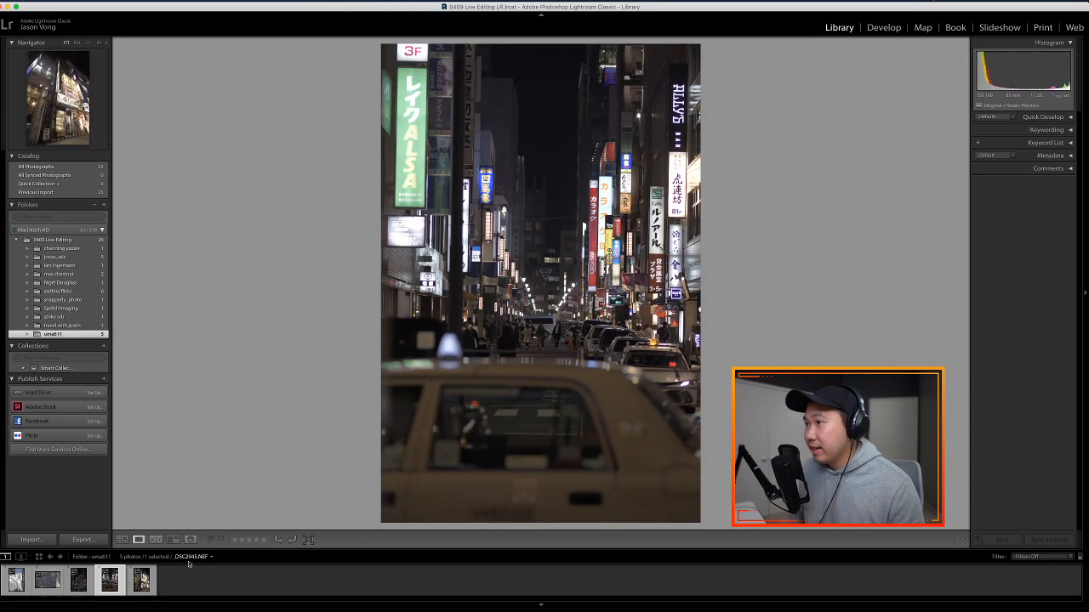
left_click(629, 239)
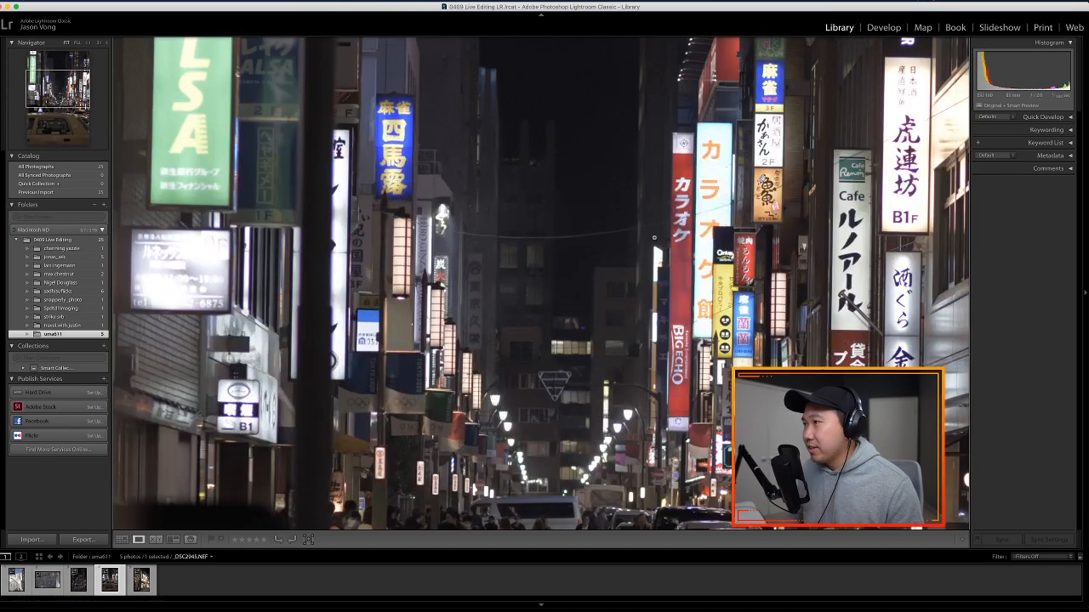
left_click(650, 239)
left_click(893, 28)
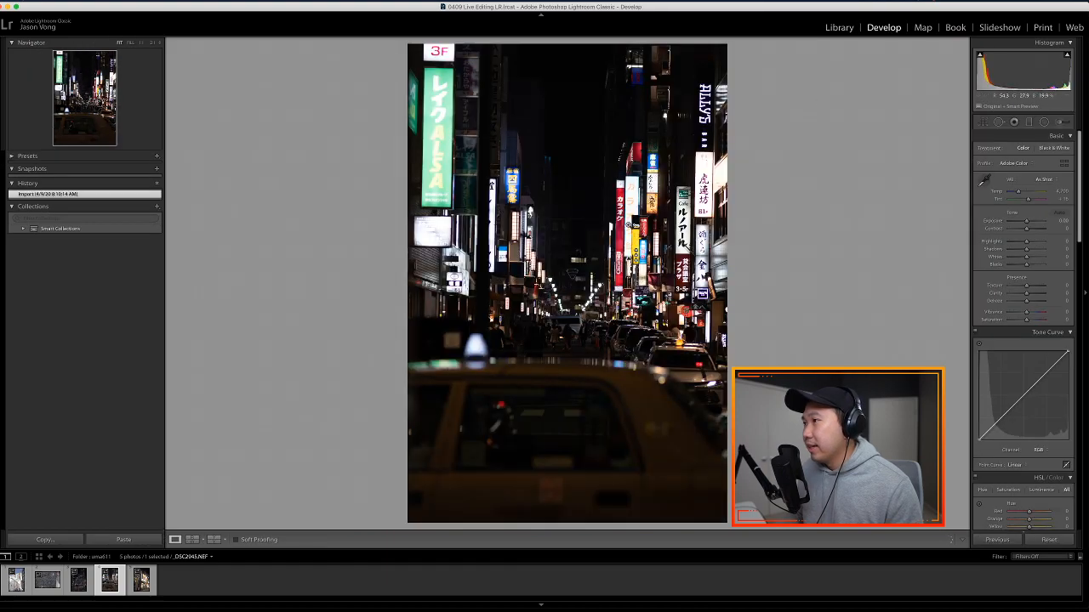
- Try Highlights at -83 and at -38 while checking the illuminated signs up close, and reset the setting
left_click(627, 223)
left_click(882, 195)
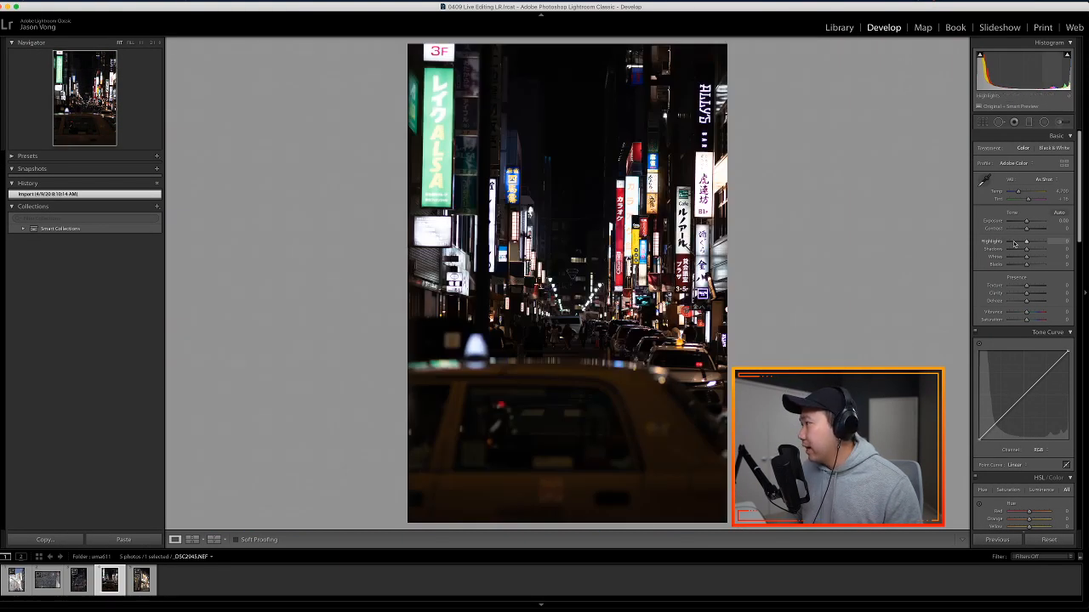
left_click_drag(1014, 245, 1011, 244)
left_click(703, 232)
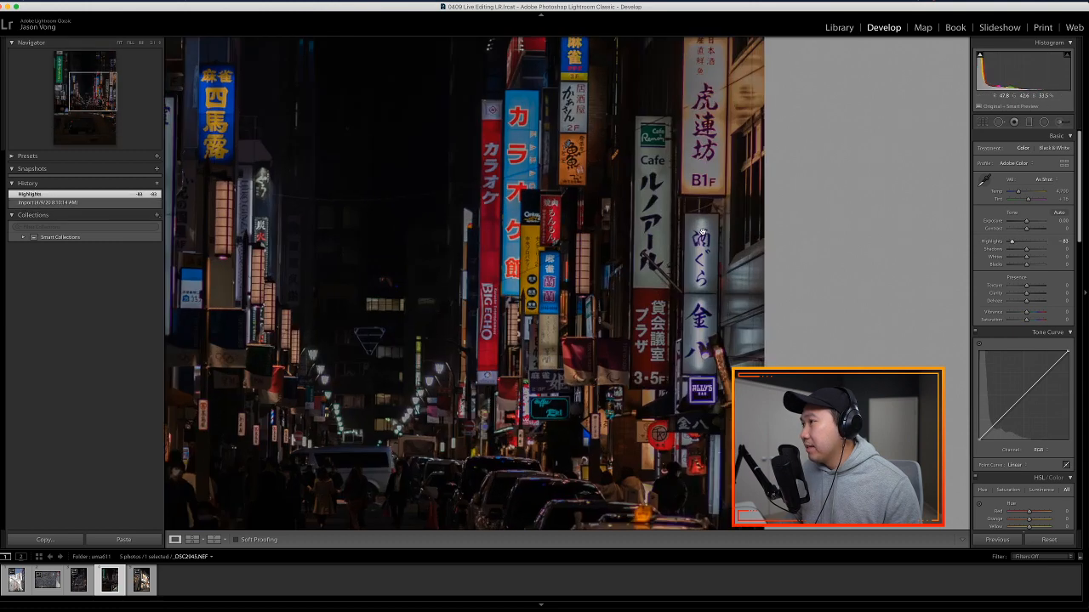
left_click_drag(1011, 244, 1022, 245)
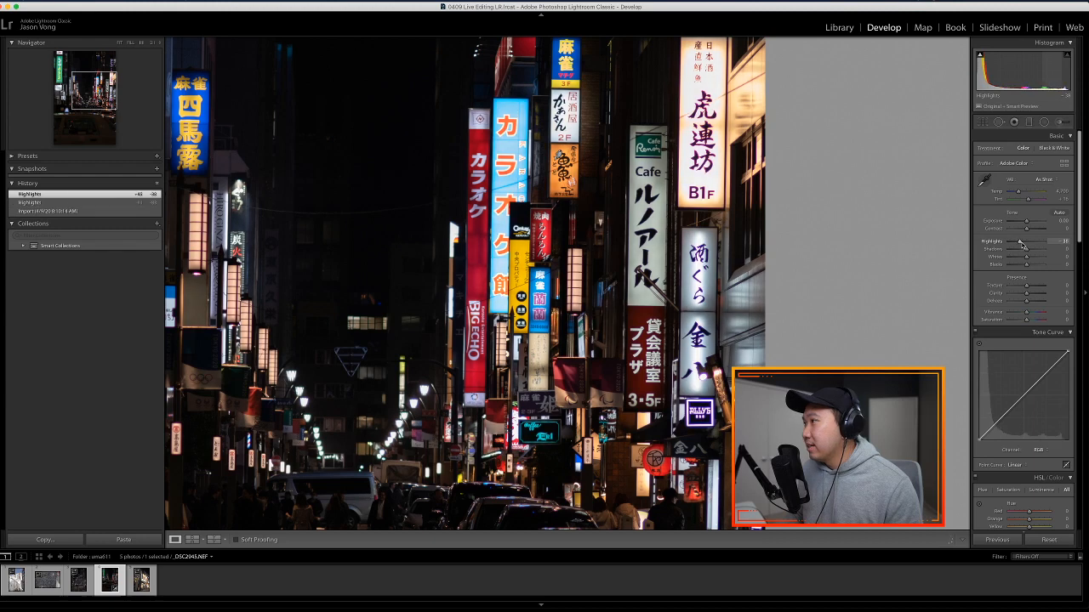
double_click(1022, 245)
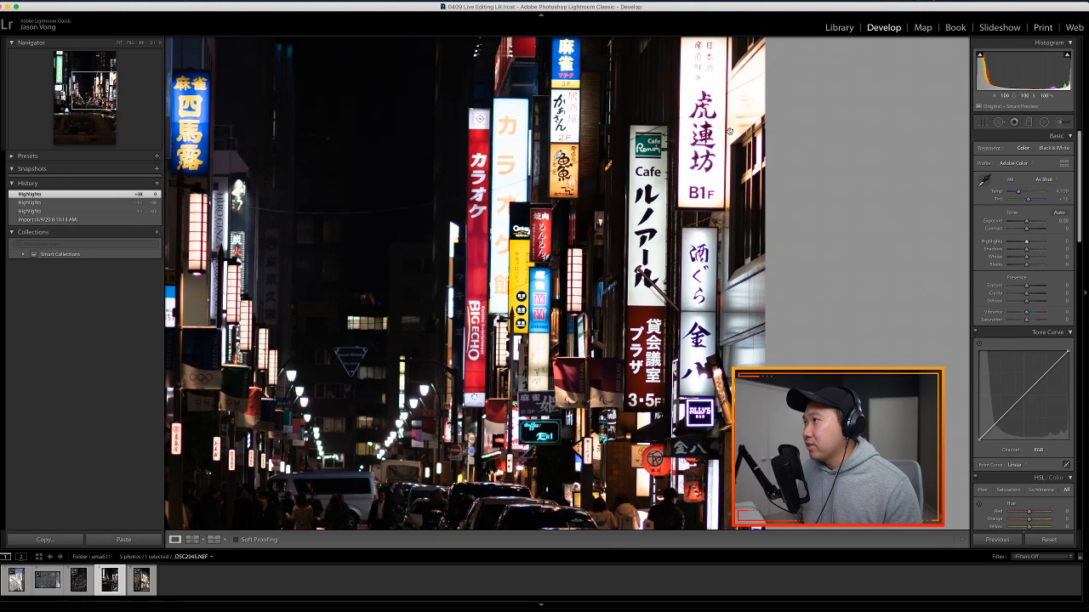
- Try lowering the highlights again to -50, fine-tune them slightly lower, and reset them to zero
left_click_drag(1026, 245, 1016, 244)
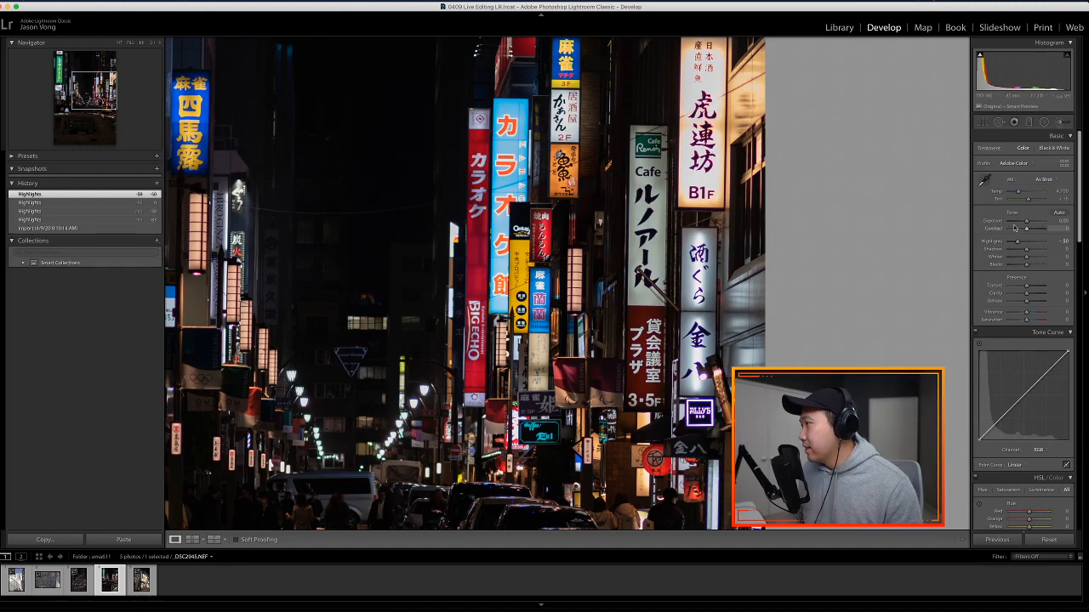
left_click_drag(1018, 242, 1017, 243)
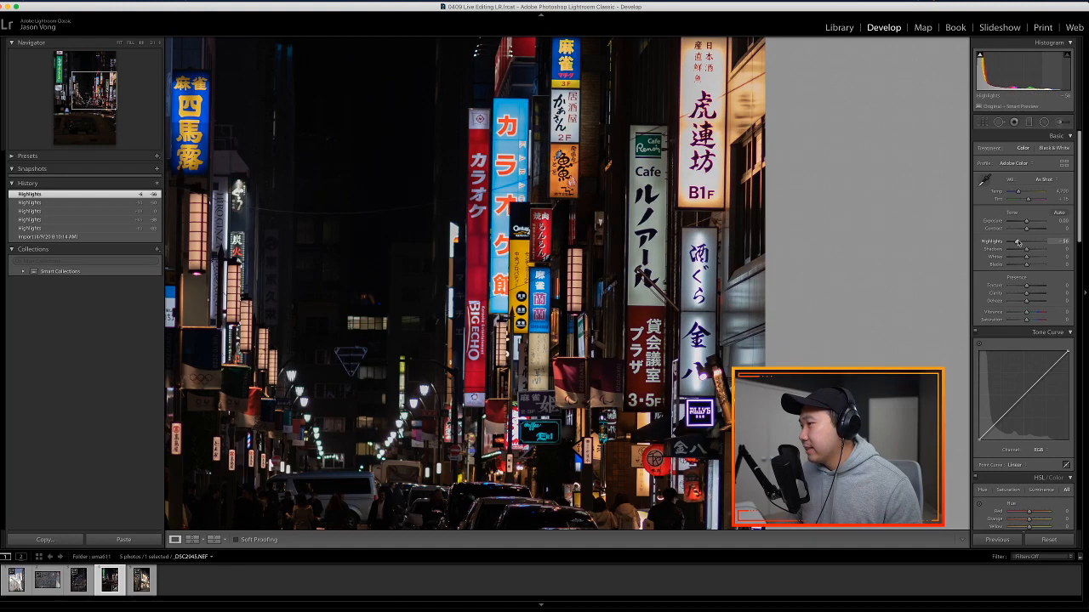
double_click(1018, 244)
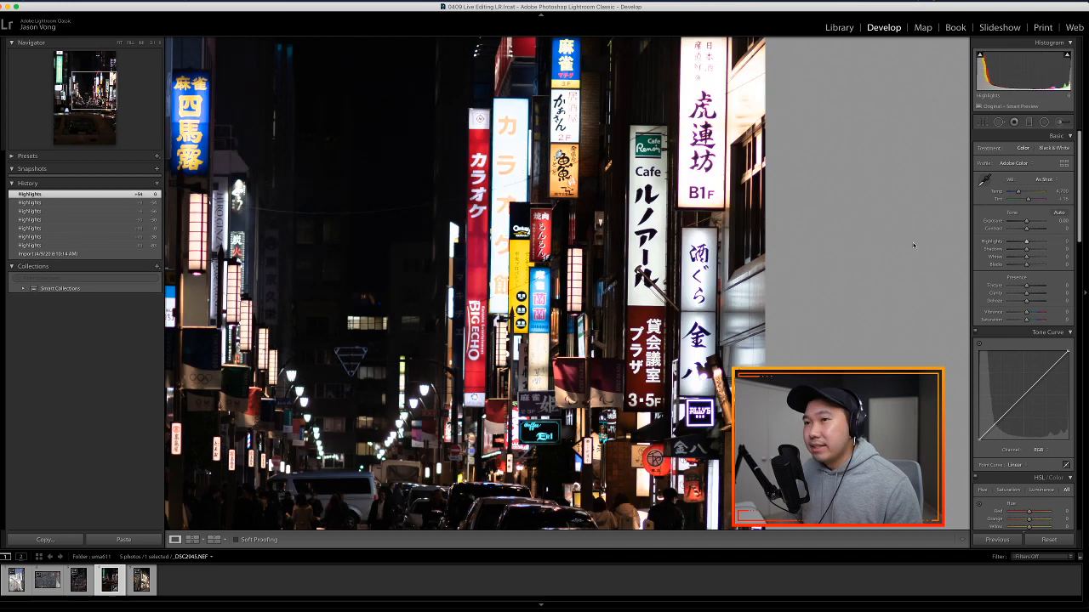
- Return to the folder with the dark alley photo of three walking people and reopen that photo in Develop
left_click(836, 29)
left_click(60, 266)
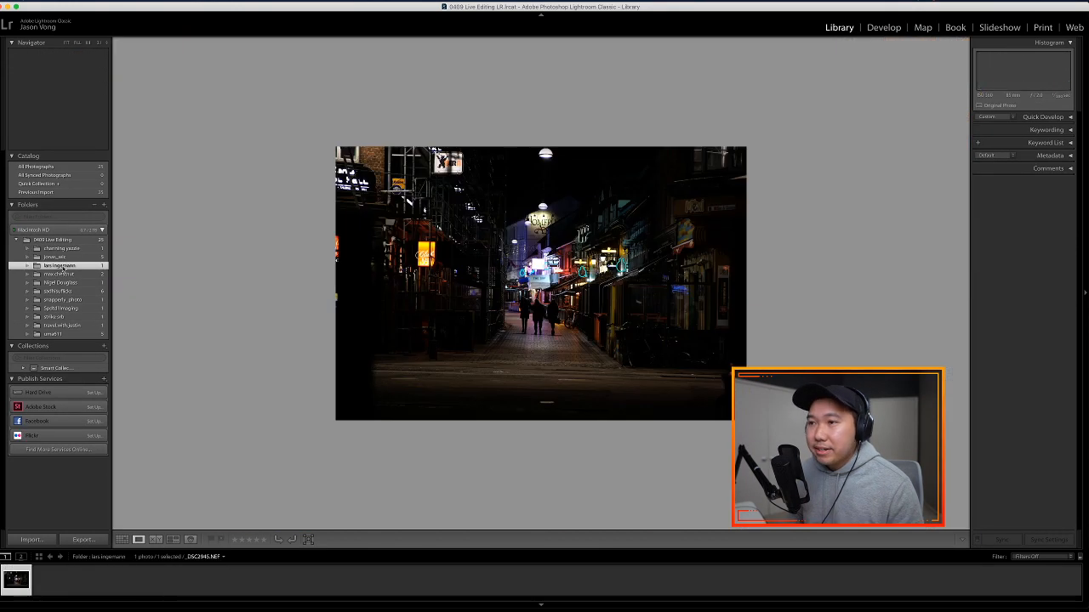
left_click(885, 28)
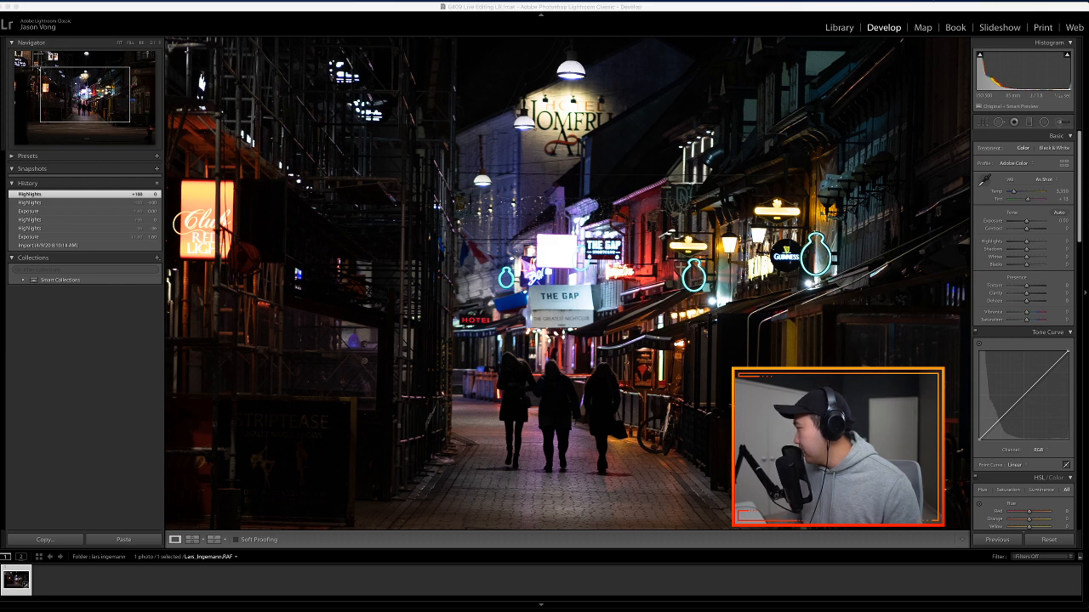
- Switch to YouTube in the browser and search for "low light photo edit"
key("super+Tab")
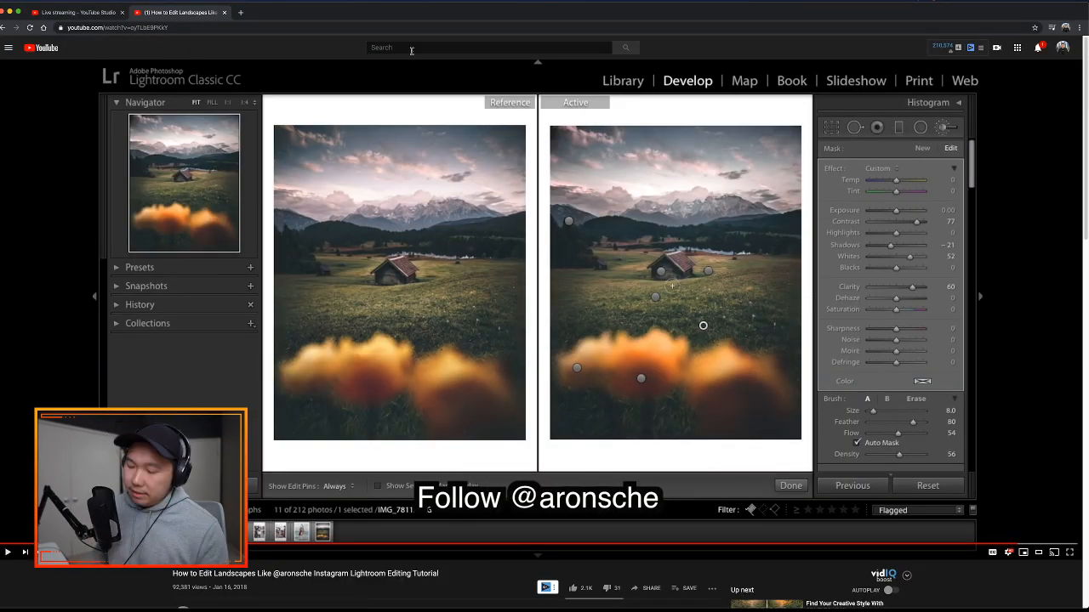
left_click(411, 49)
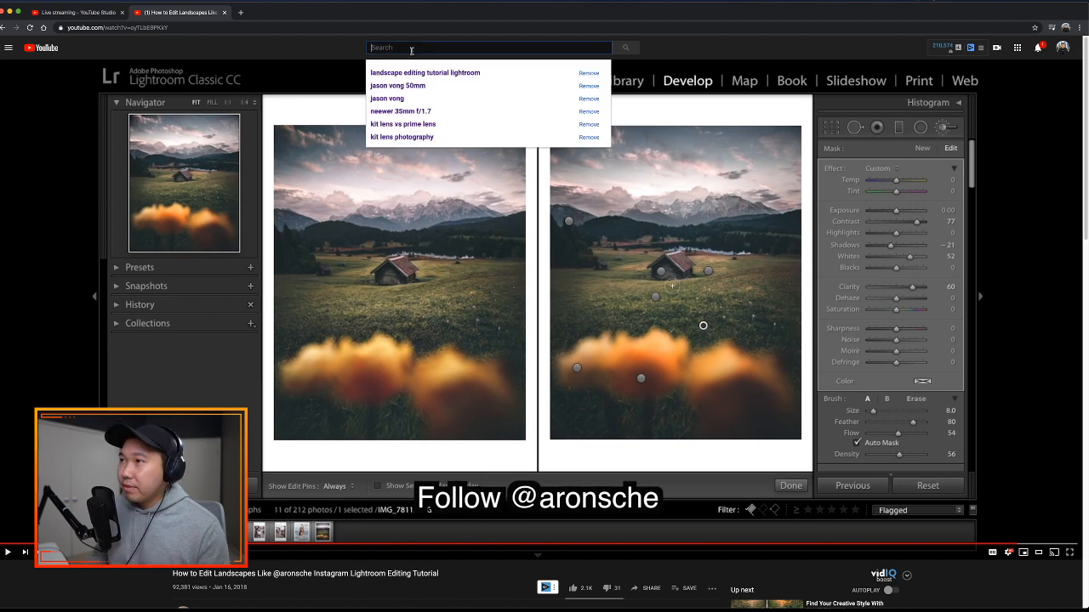
type("h")
key("BackSpace")
type("g")
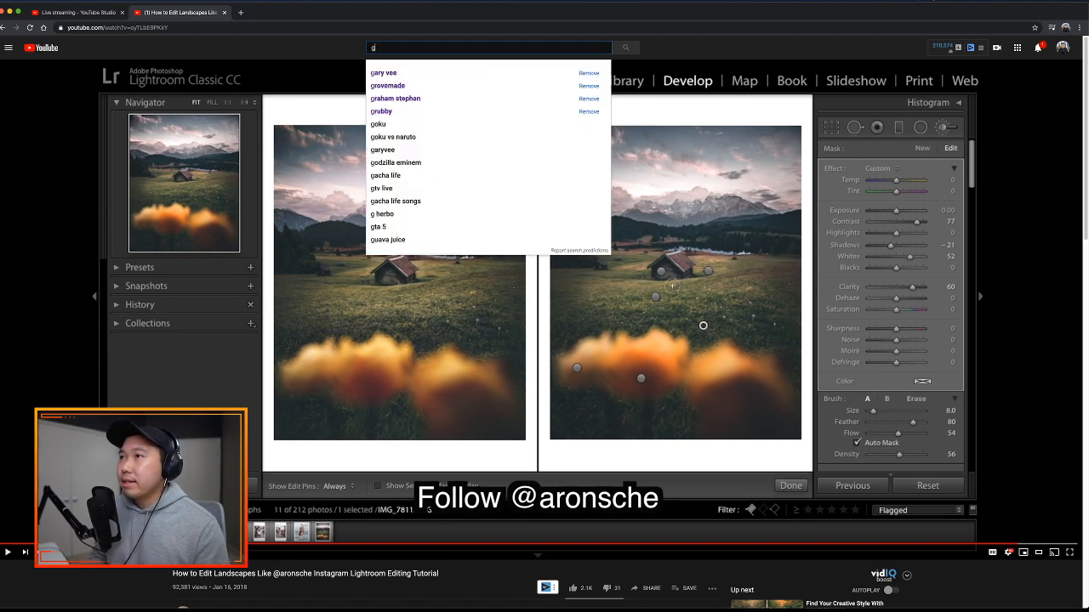
key("BackSpace")
type("low light")
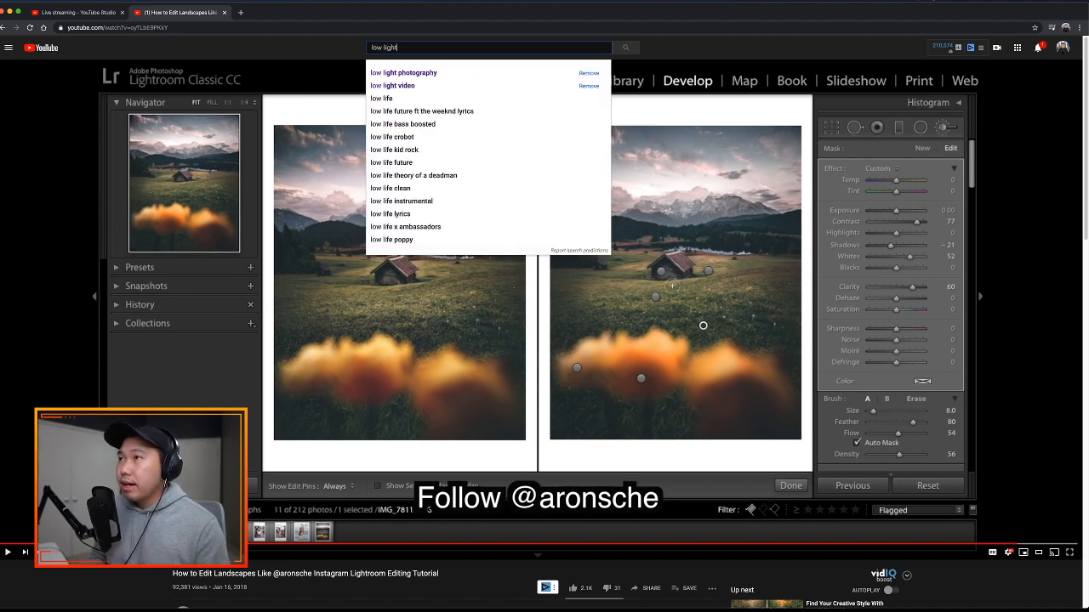
type(" photo")
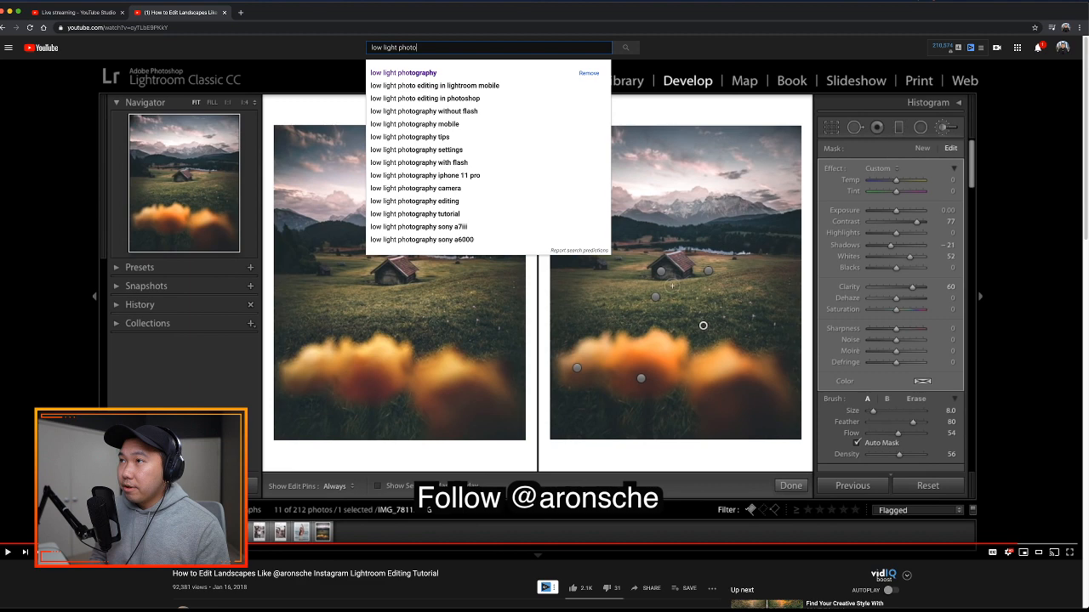
type(" edi")
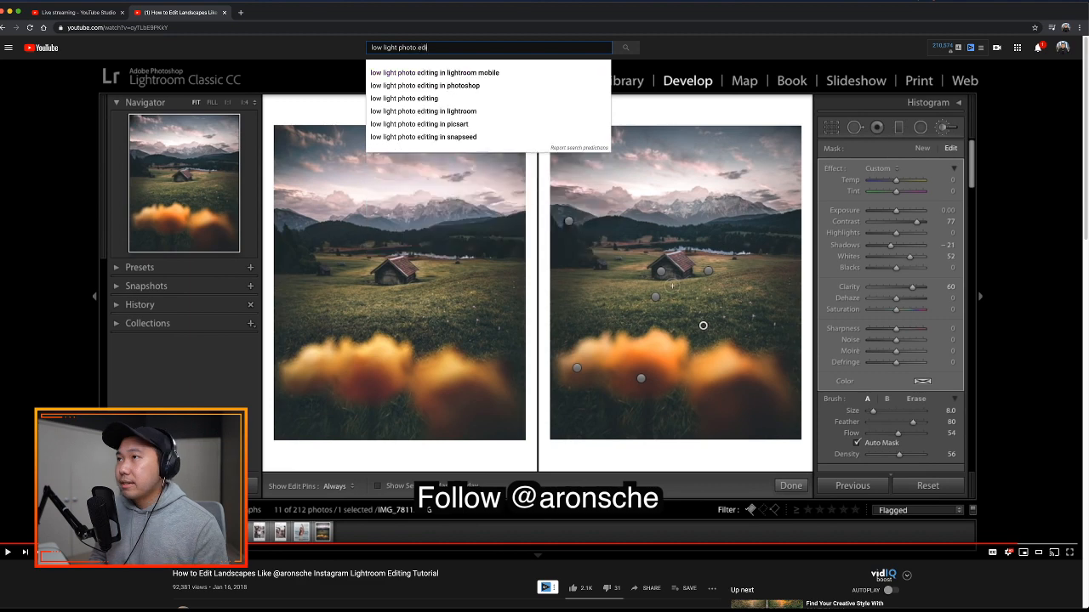
type("t")
key("Return")
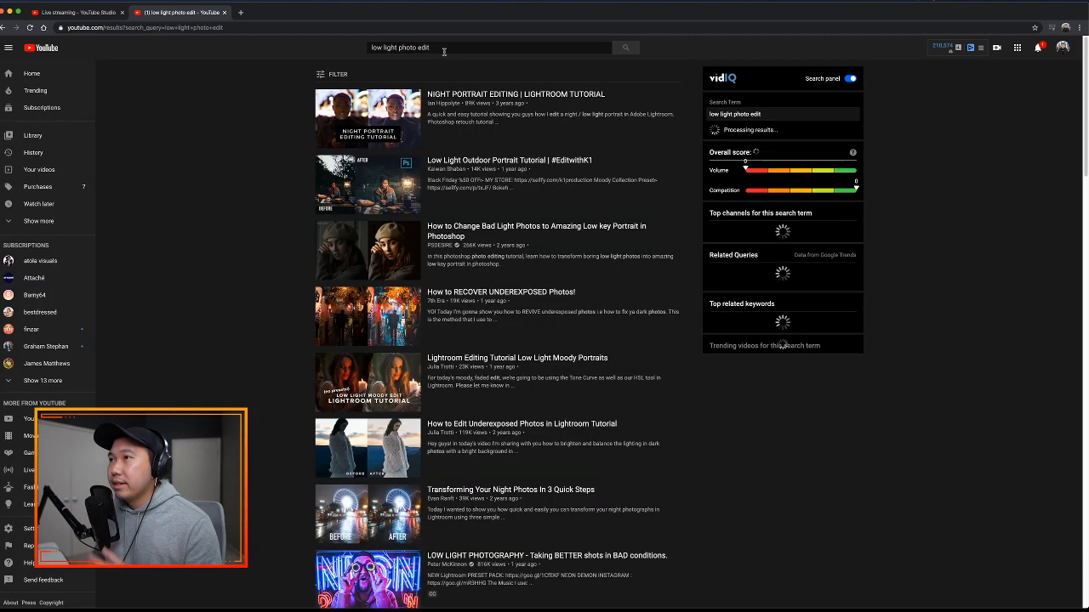
- Refine the video search to "low light photo edit lightroom" and look through the results for an editing example
type("lightroom")
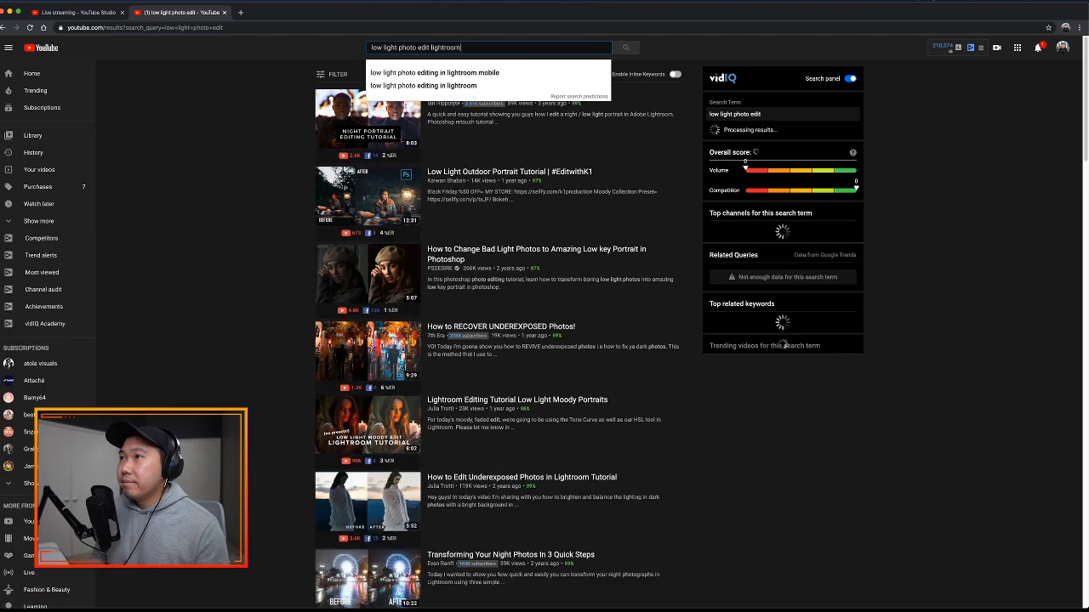
key("Return")
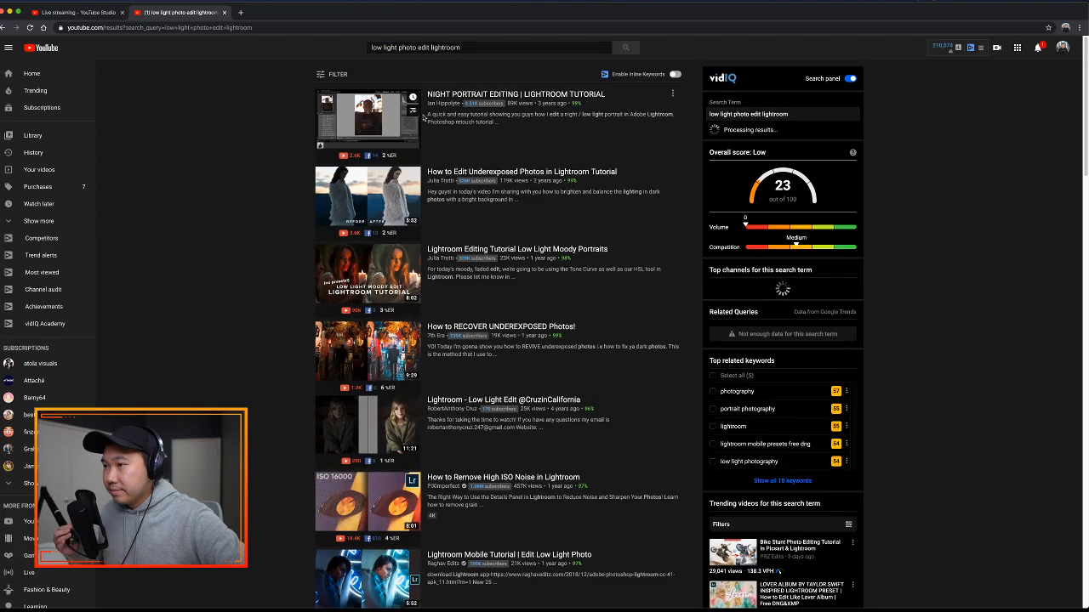
scroll(241, 321, "down", 1)
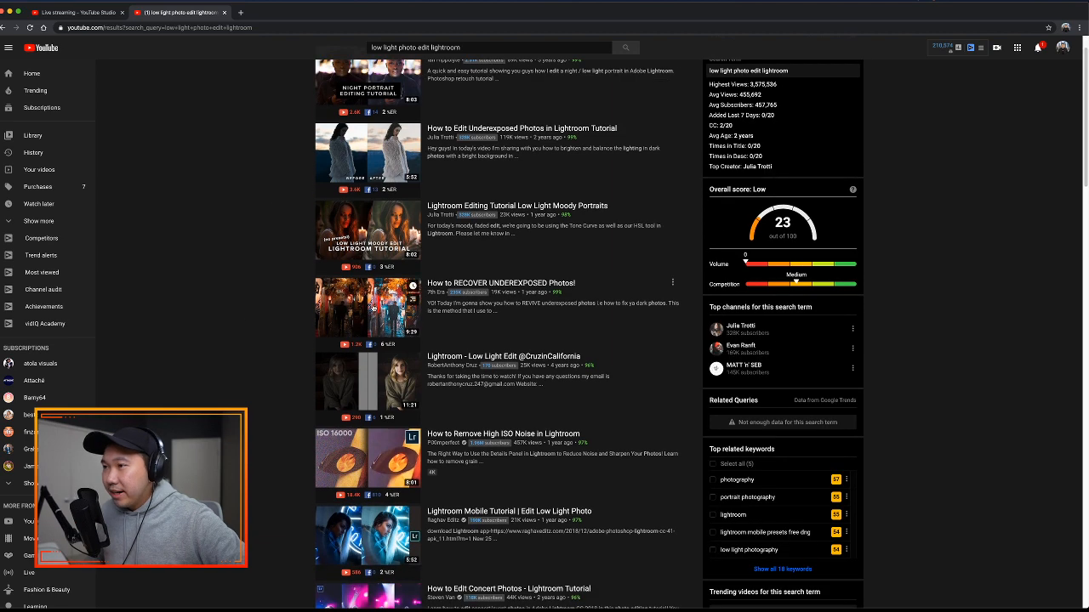
scroll(292, 310, "down", 1)
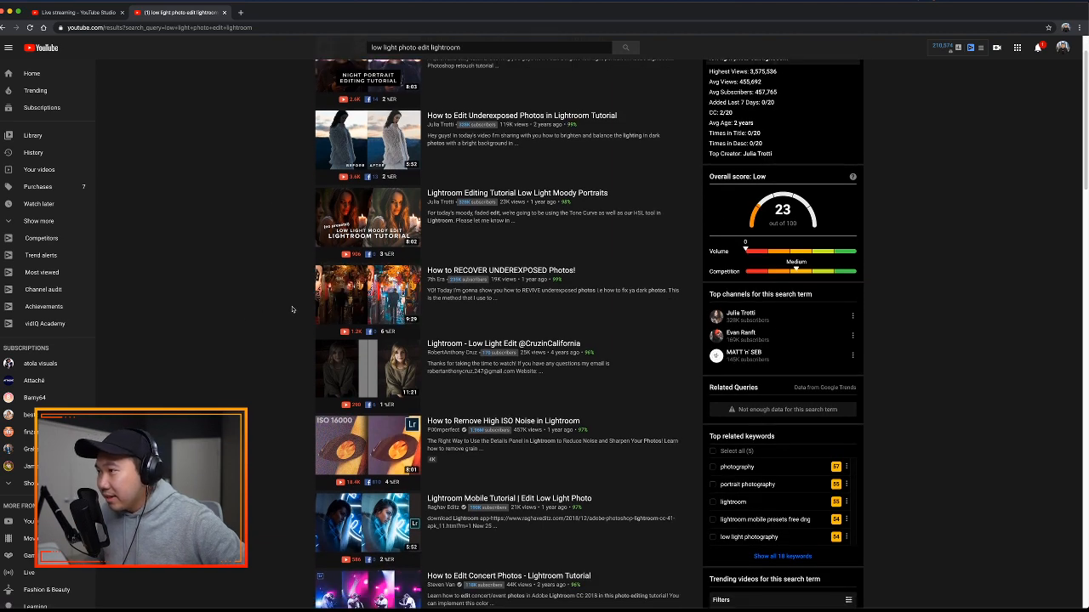
scroll(292, 310, "down", 3)
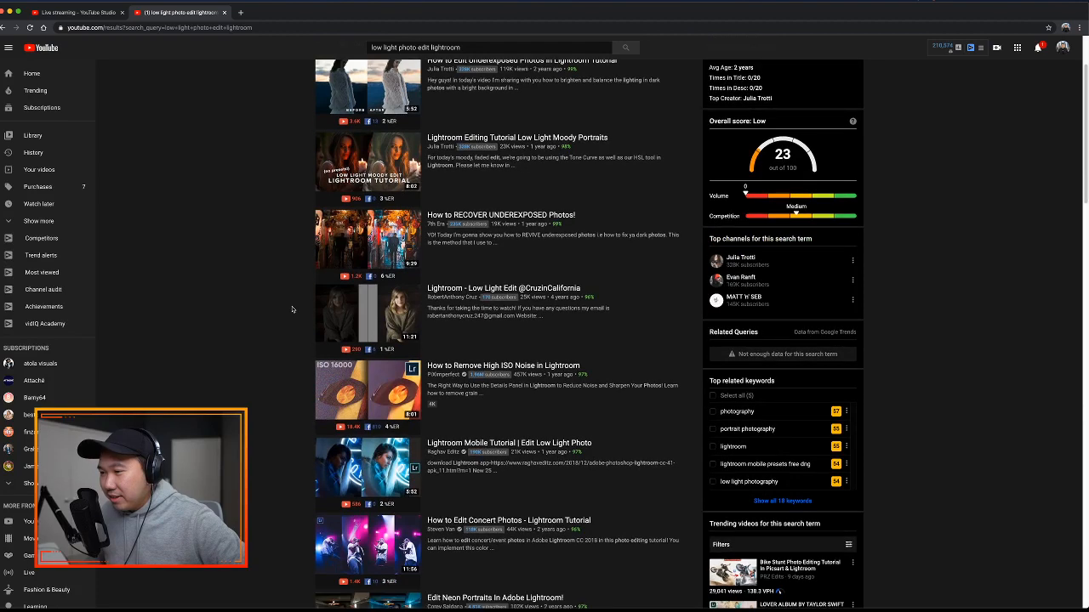
scroll(292, 309, "down", 4)
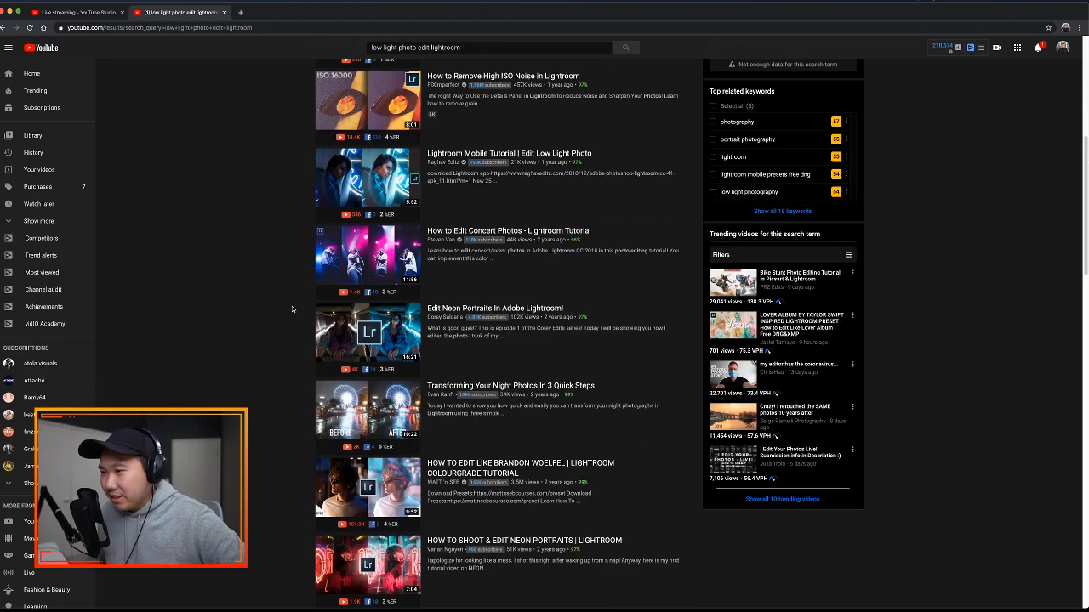
- Browse the "low light photo edit lightroom" results, including related and suggested videos, for a suitable night photo editing example
scroll(309, 333, "down", 1)
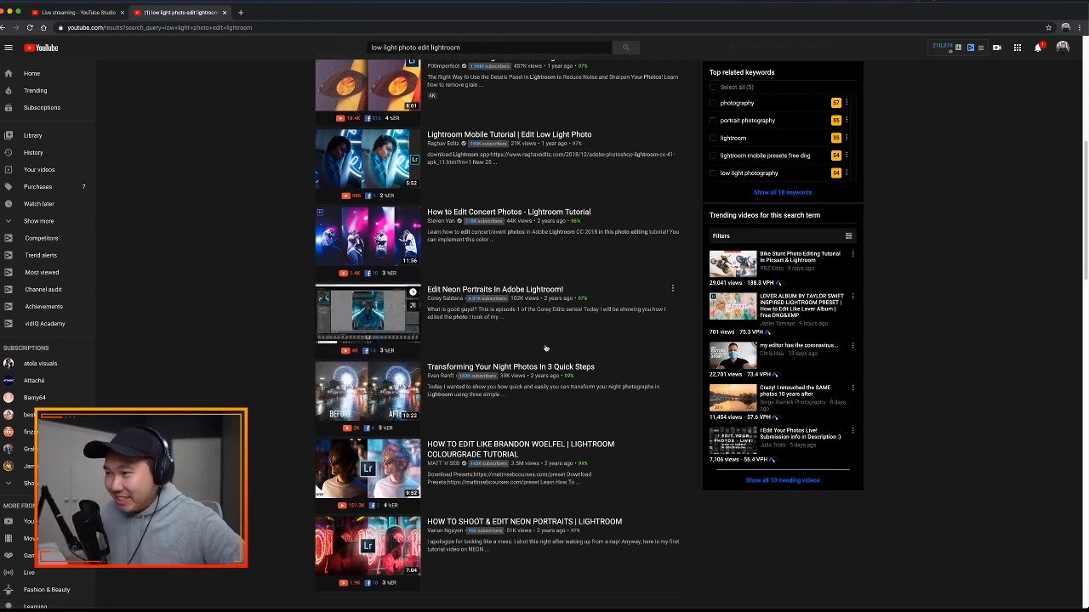
scroll(524, 358, "down", 1)
scroll(524, 357, "down", 1)
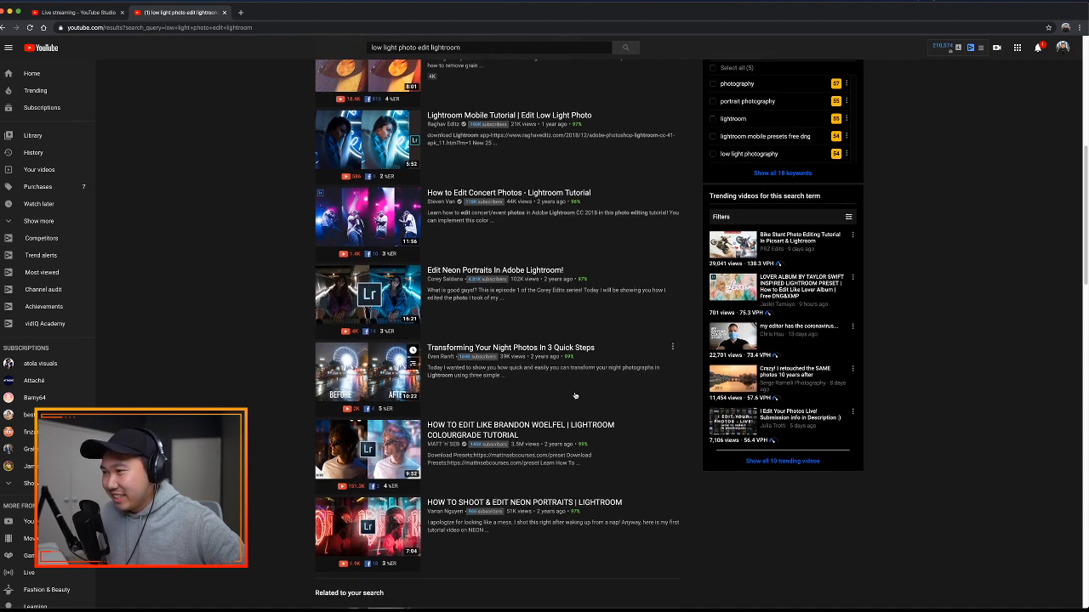
scroll(574, 378, "down", 1)
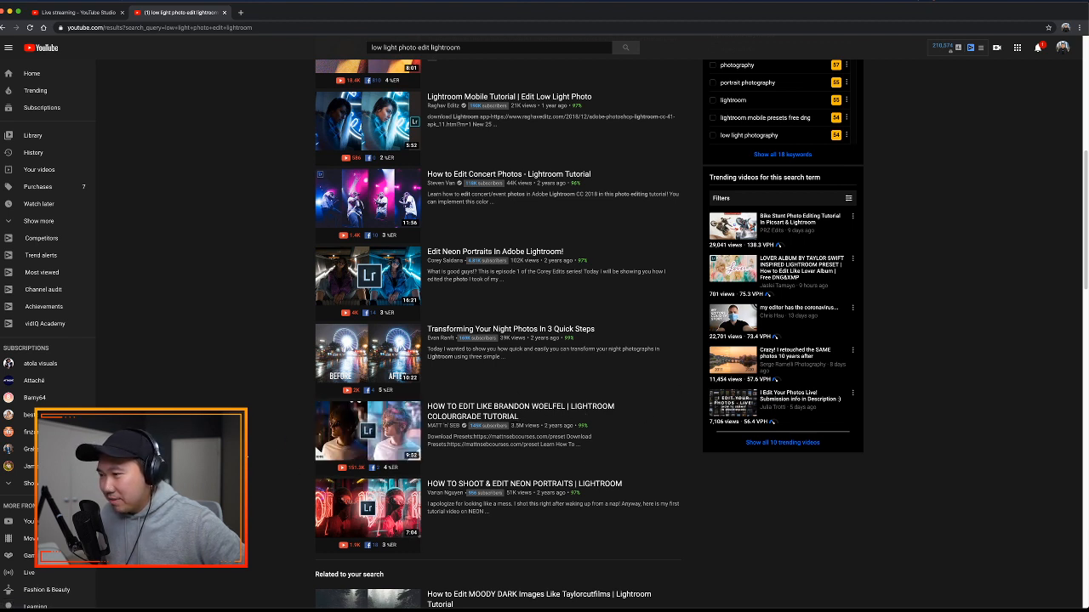
scroll(518, 487, "down", 3)
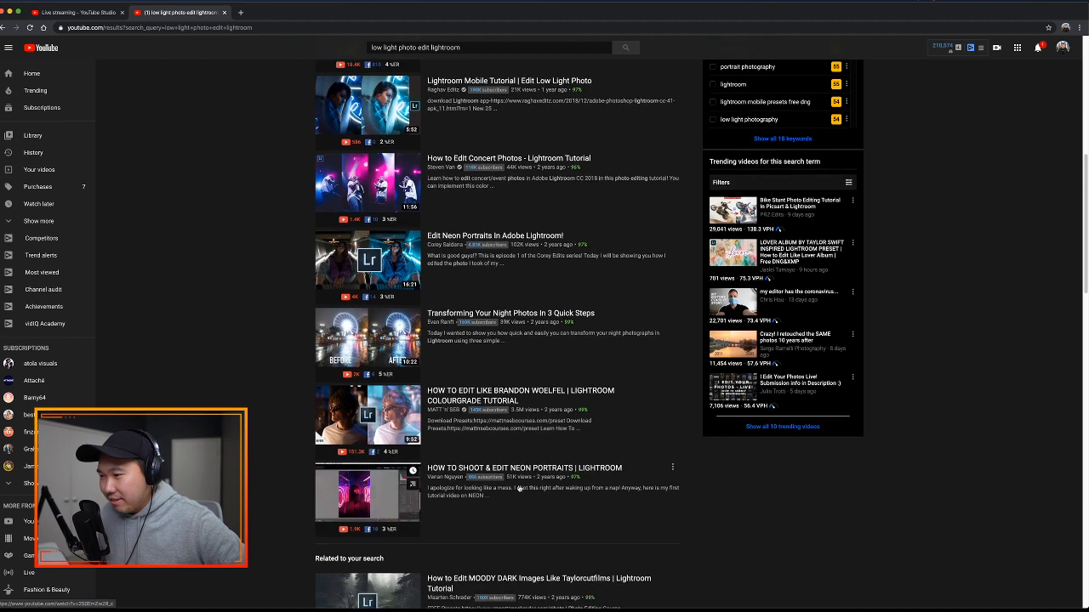
scroll(561, 489, "down", 7)
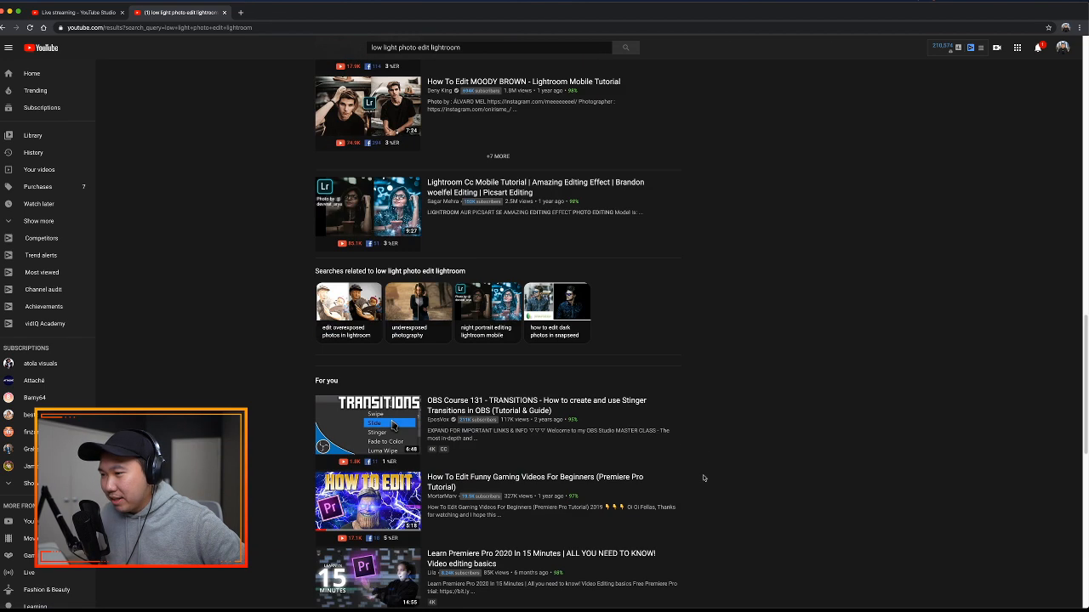
scroll(705, 478, "down", 2)
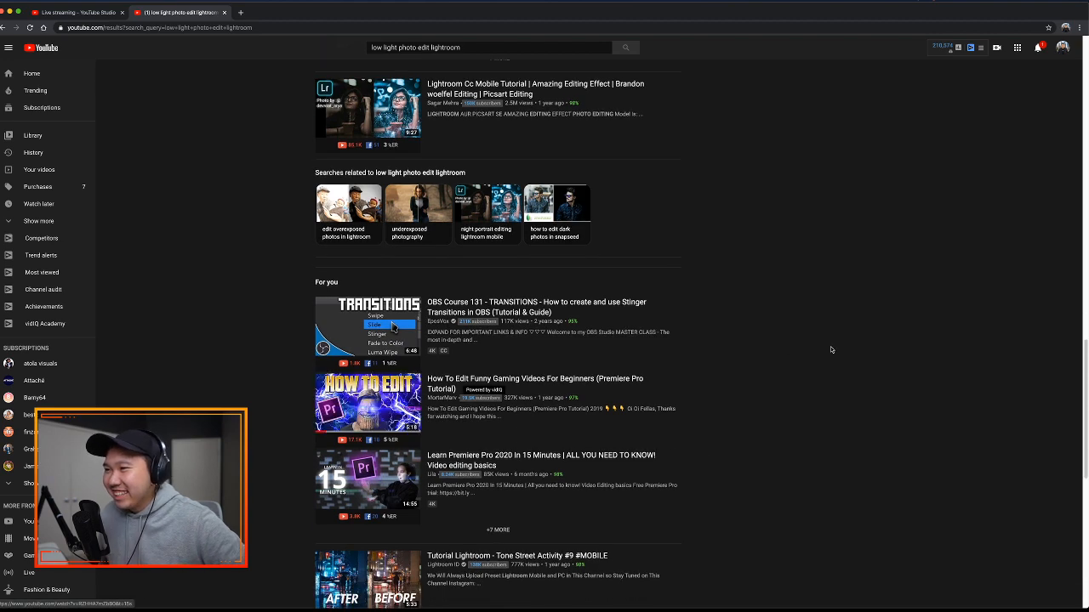
scroll(831, 350, "down", 2)
scroll(831, 348, "up", 5)
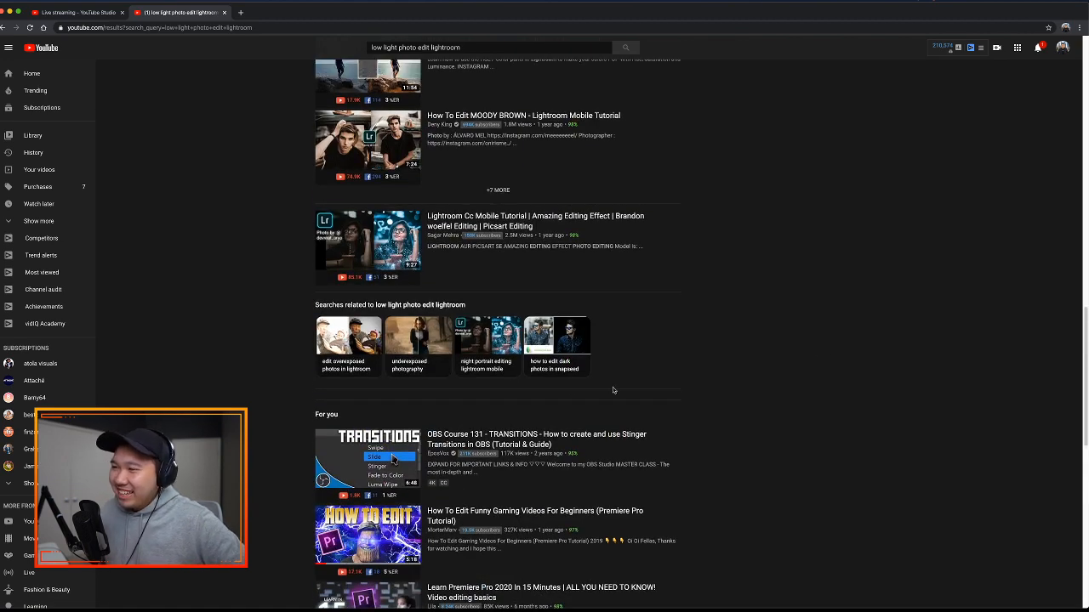
scroll(645, 421, "up", 3)
scroll(645, 420, "up", 2)
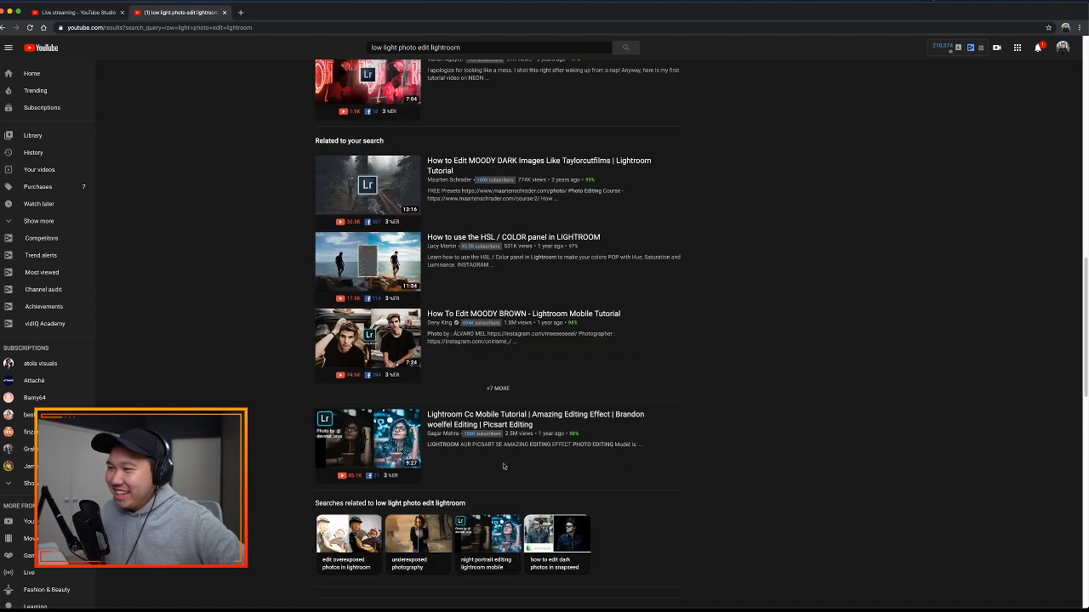
scroll(663, 372, "up", 3)
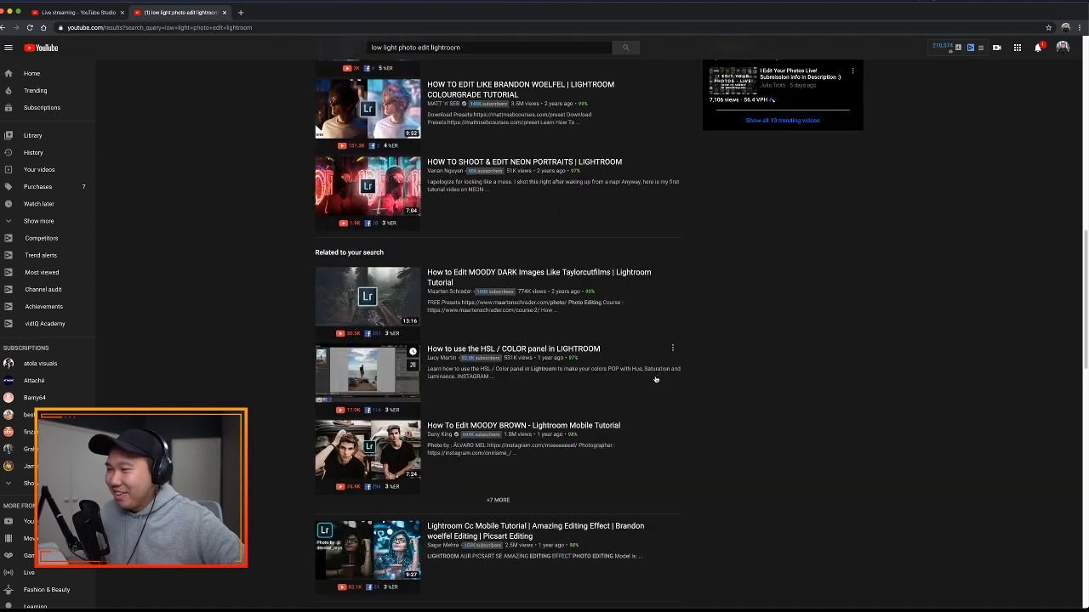
scroll(655, 374, "up", 8)
scroll(651, 381, "up", 10)
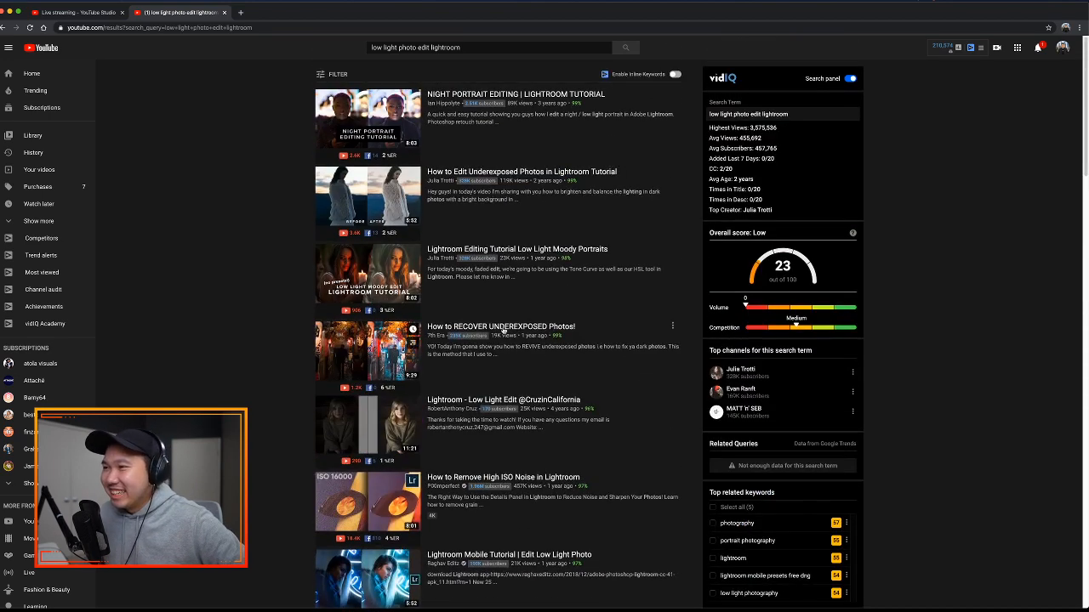
- Open the video "How to RECOVER UNDEREXPOSED Photos!" from the search results and reload its page
mouse_move(541, 329)
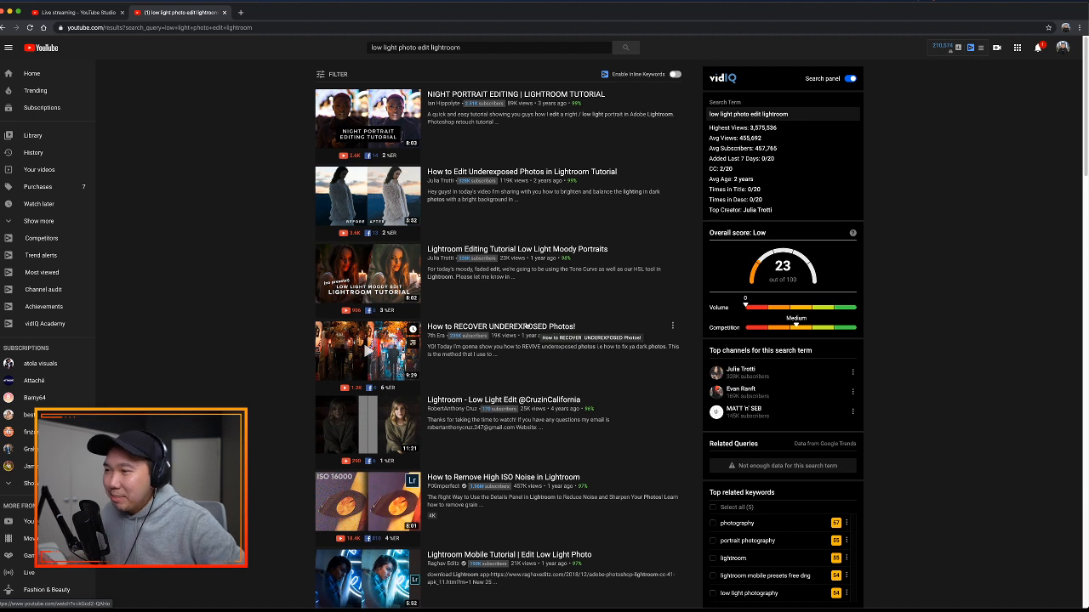
mouse_move(479, 357)
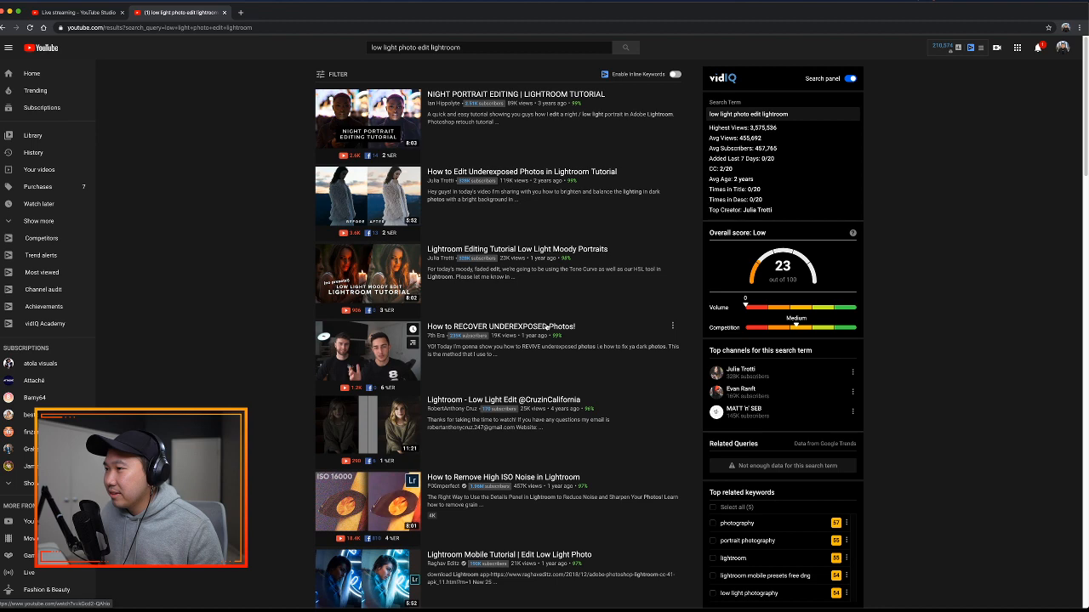
left_click(546, 328)
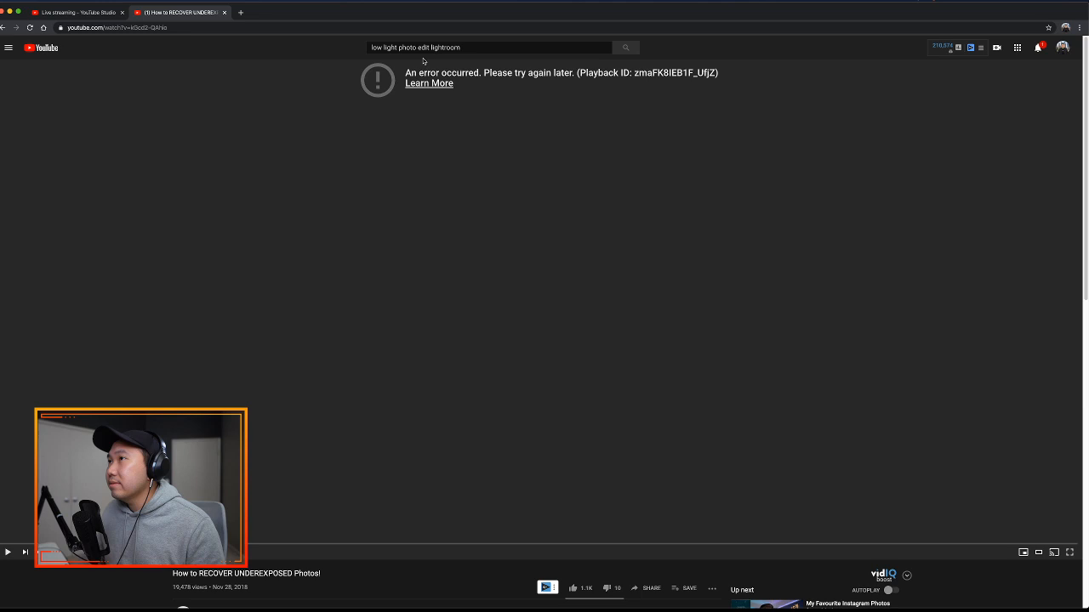
key("super+r")
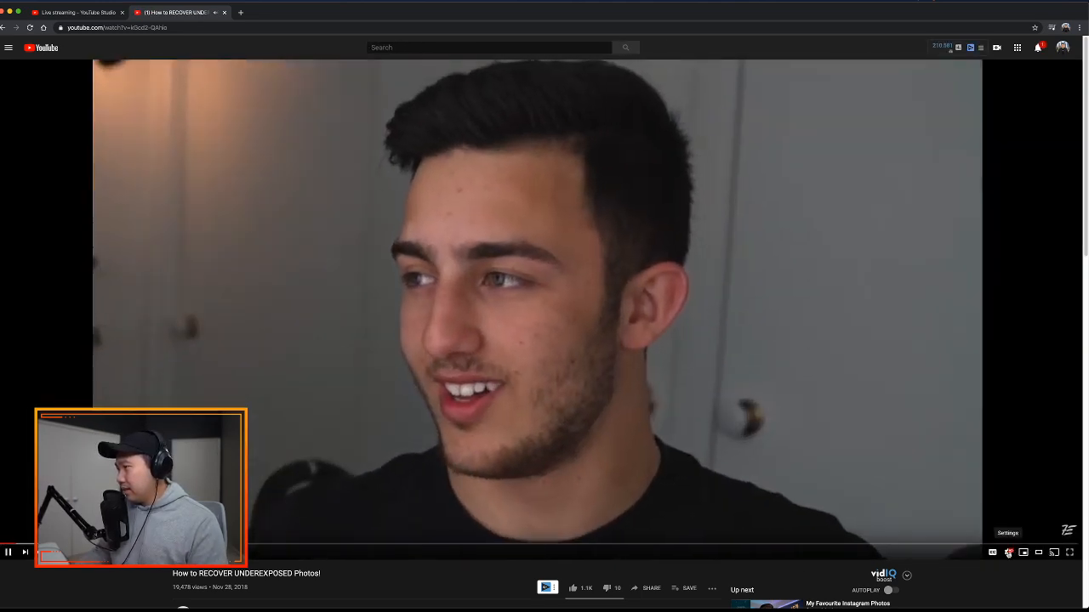
- Set the video's playback speed to 1.25 and close the playback settings
left_click(1008, 553)
left_click(1014, 492)
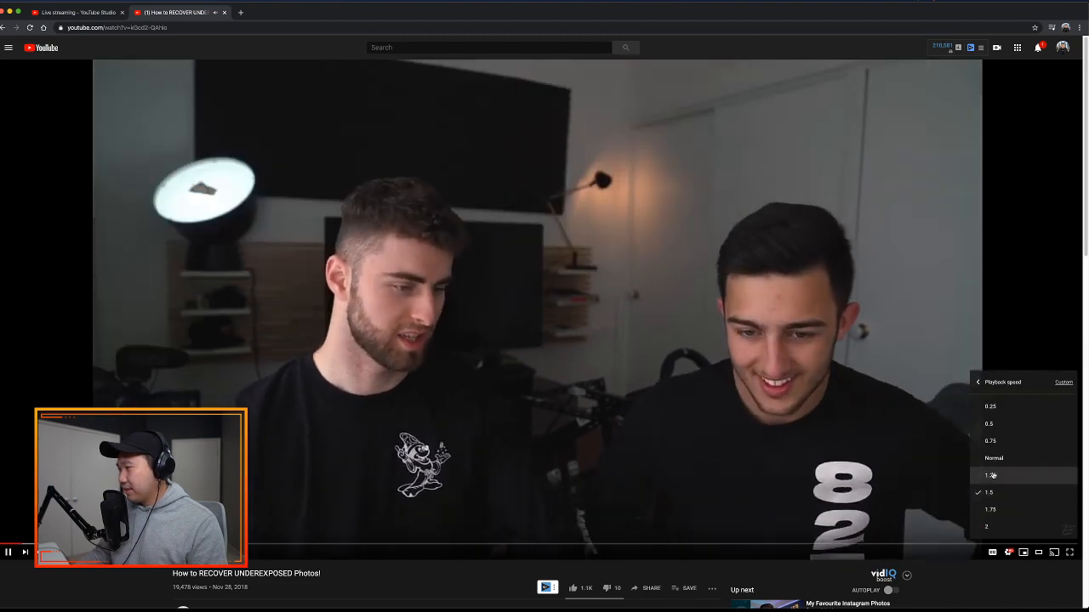
left_click(991, 475)
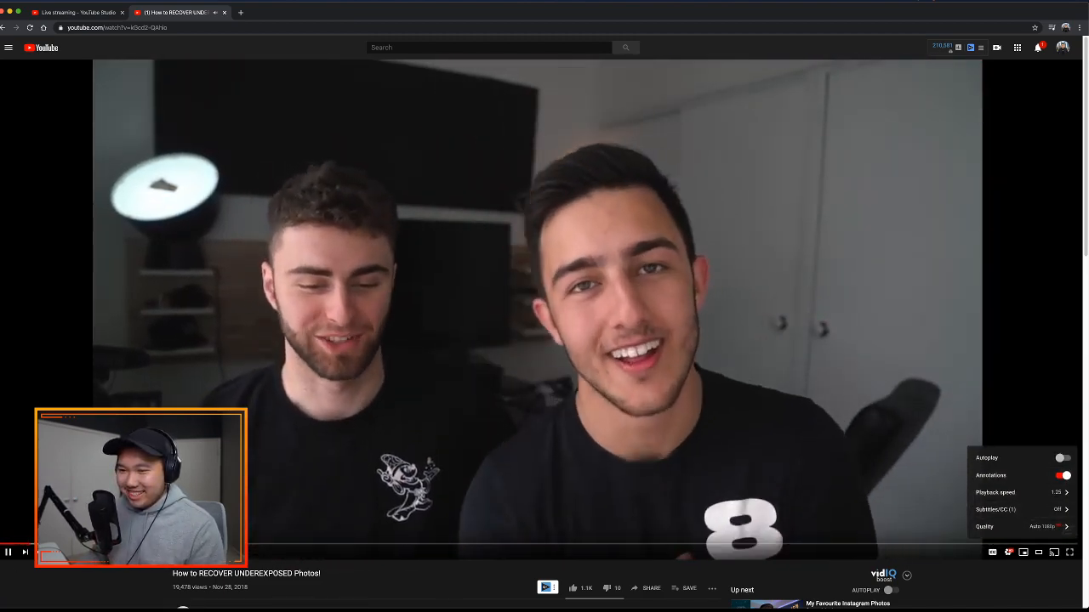
left_click(246, 504)
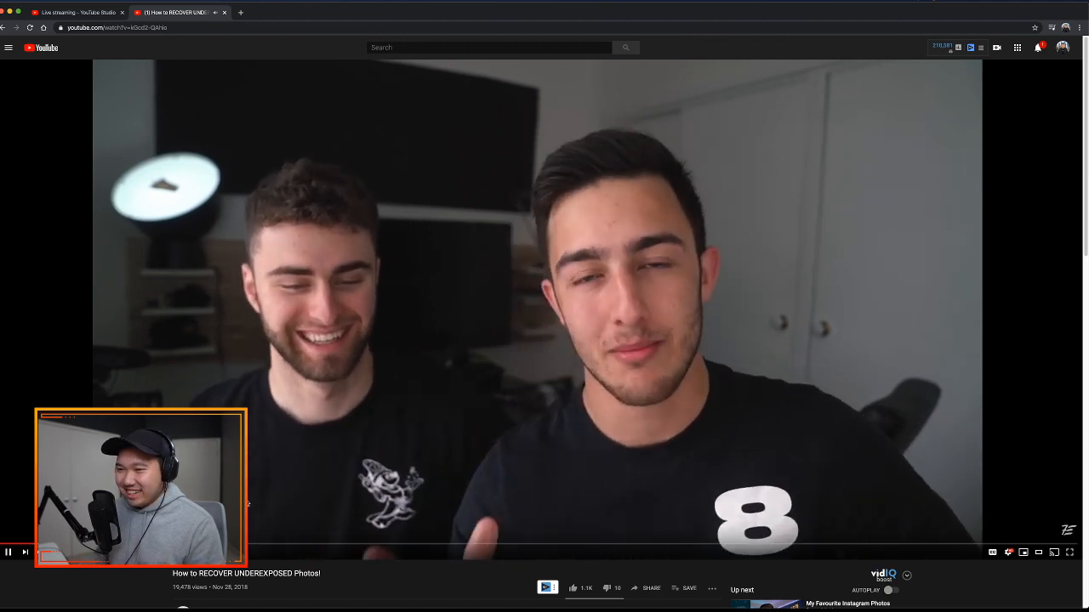
- Watch the underexposed photo recovery video through to its ending, pausing and skipping ahead where needed, and pause it at the end
left_click(420, 453)
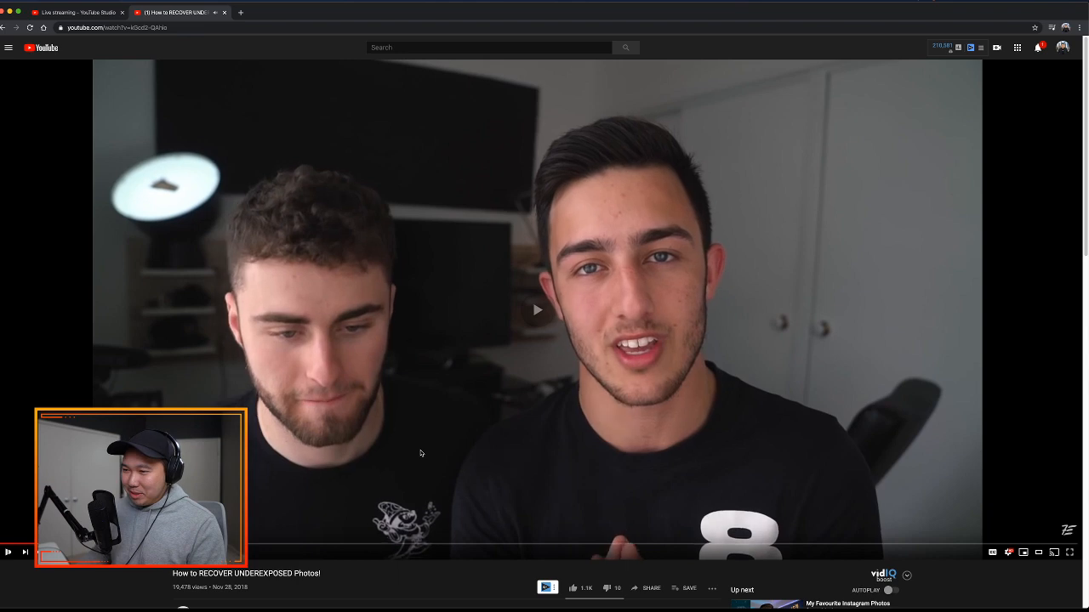
left_click(421, 453)
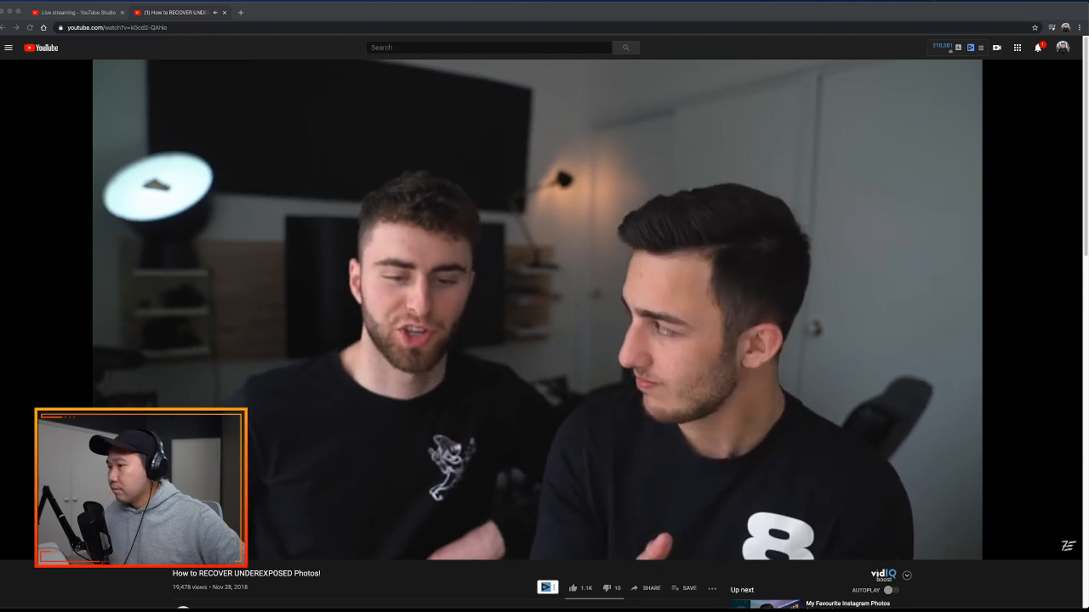
left_click(743, 305)
left_click(788, 307)
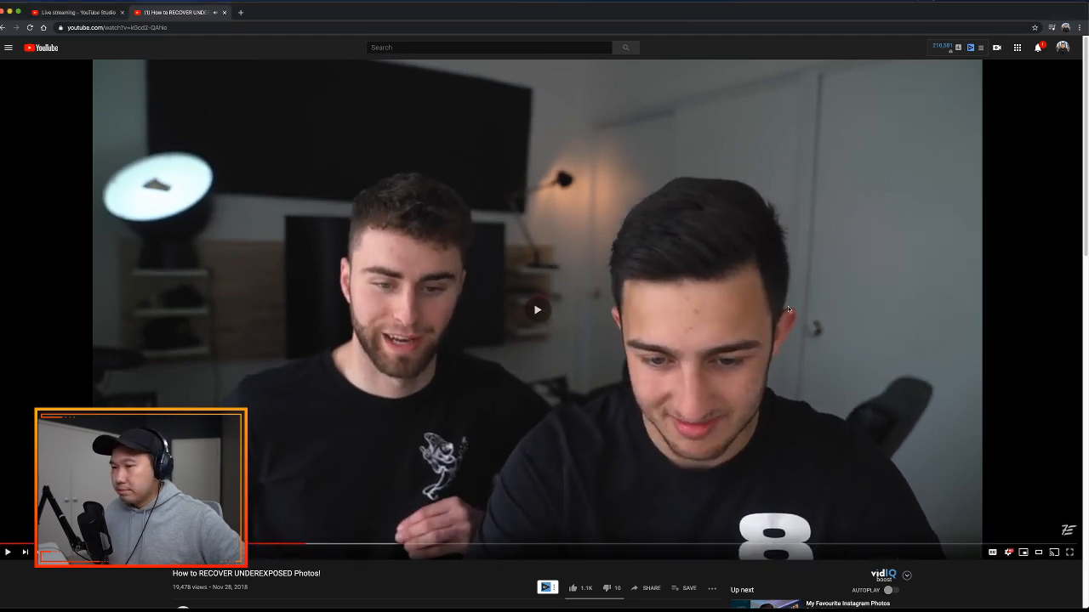
key("Right")
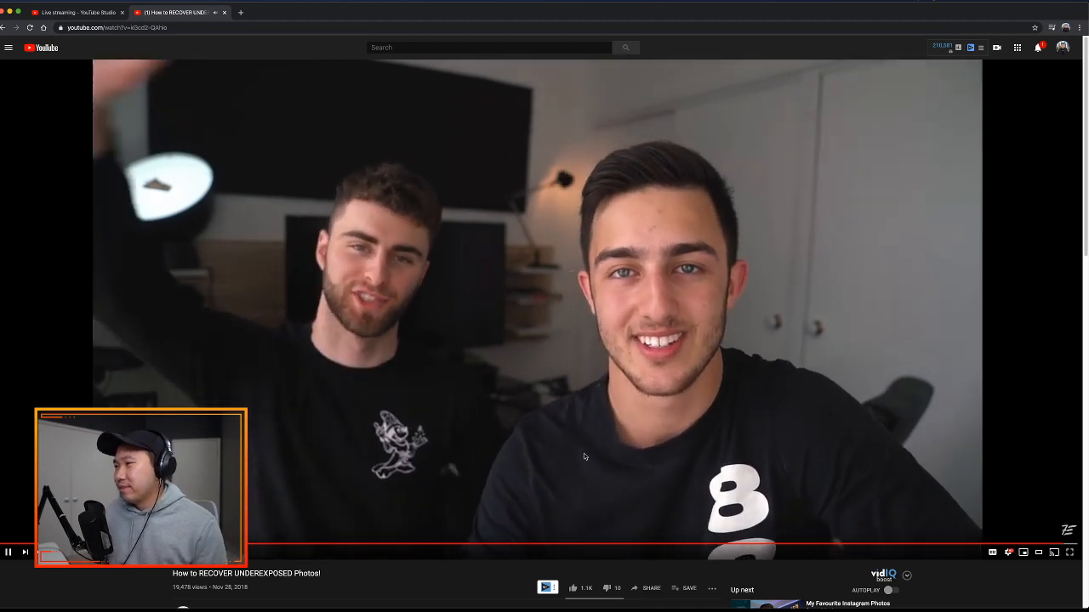
left_click(532, 428)
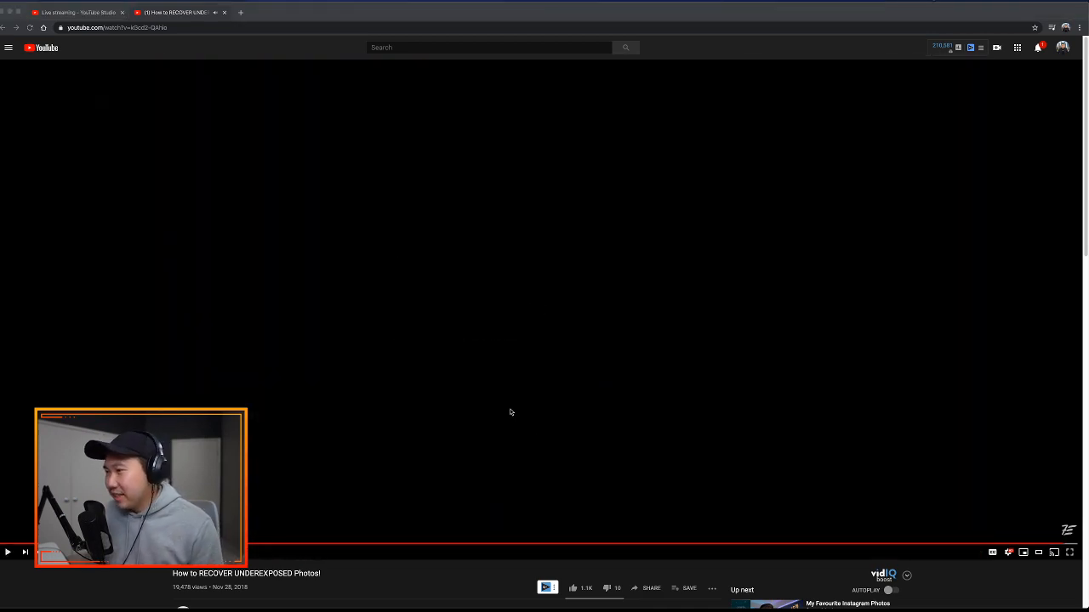
- Switch back to the alley photo in Lightroom and set shadows to +61, exposure to +0.40 and highlights to -10
key("super+Tab")
key("super+Tab")
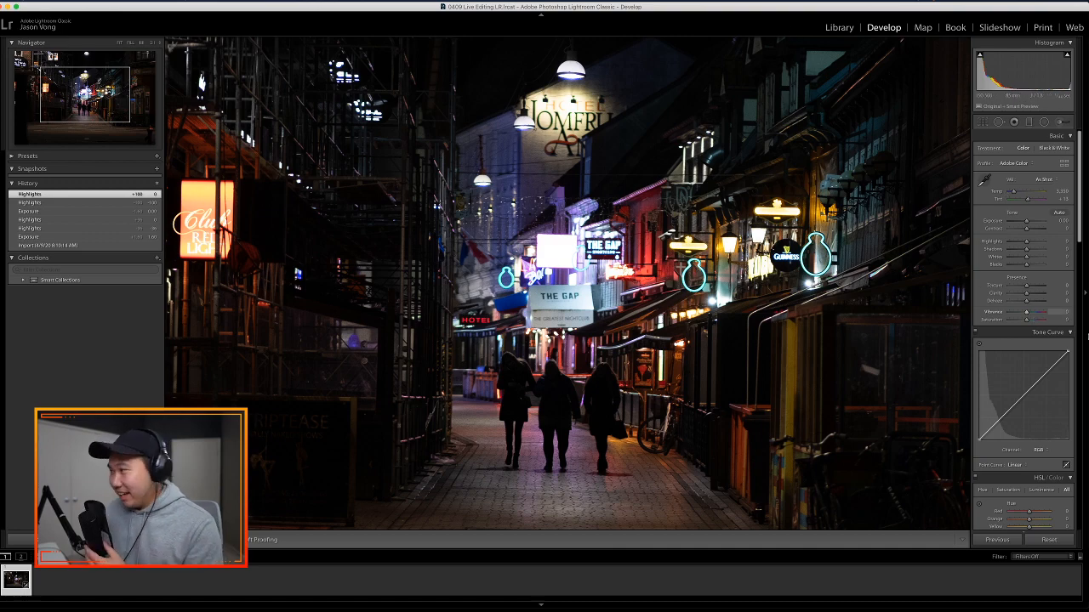
key("z")
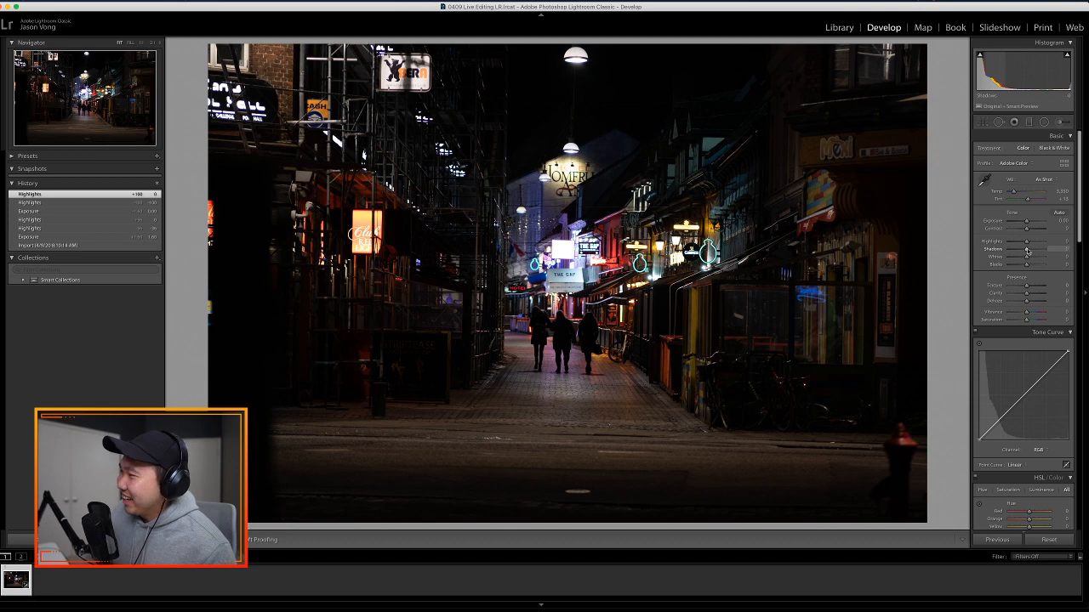
mouse_move(1031, 251)
left_mouse_down()
mouse_move(1054, 249)
mouse_move(1024, 251)
mouse_move(1039, 250)
left_mouse_up()
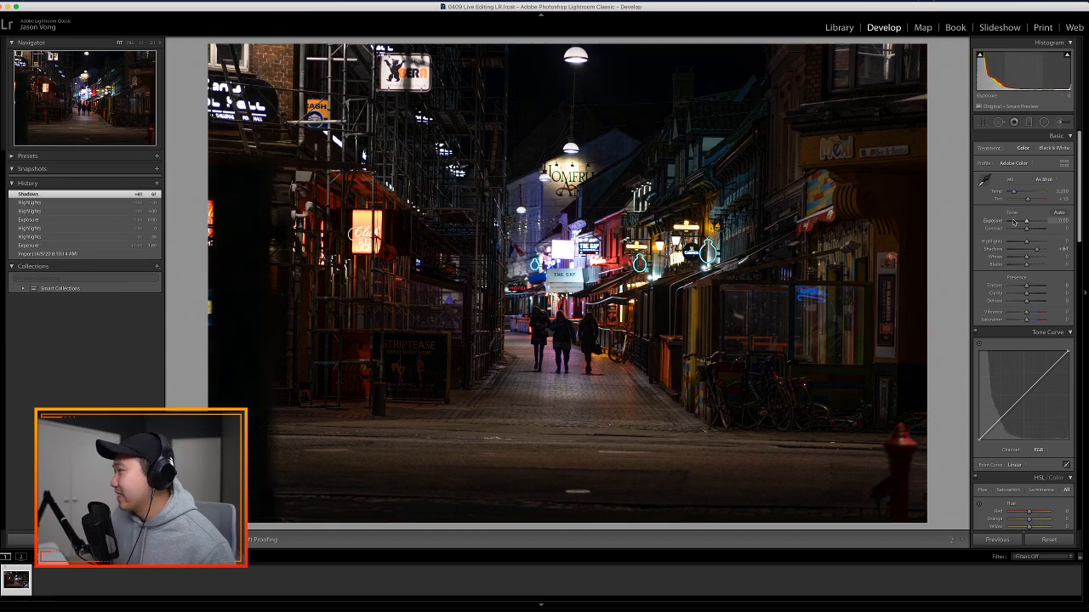
left_click_drag(1026, 221, 1027, 222)
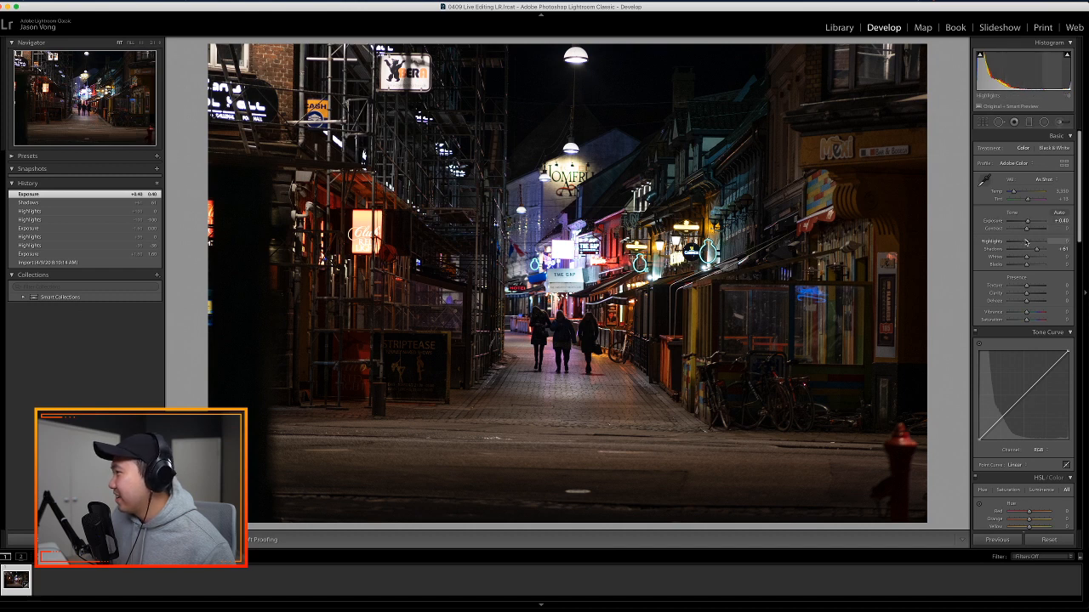
left_click_drag(1024, 242, 1023, 243)
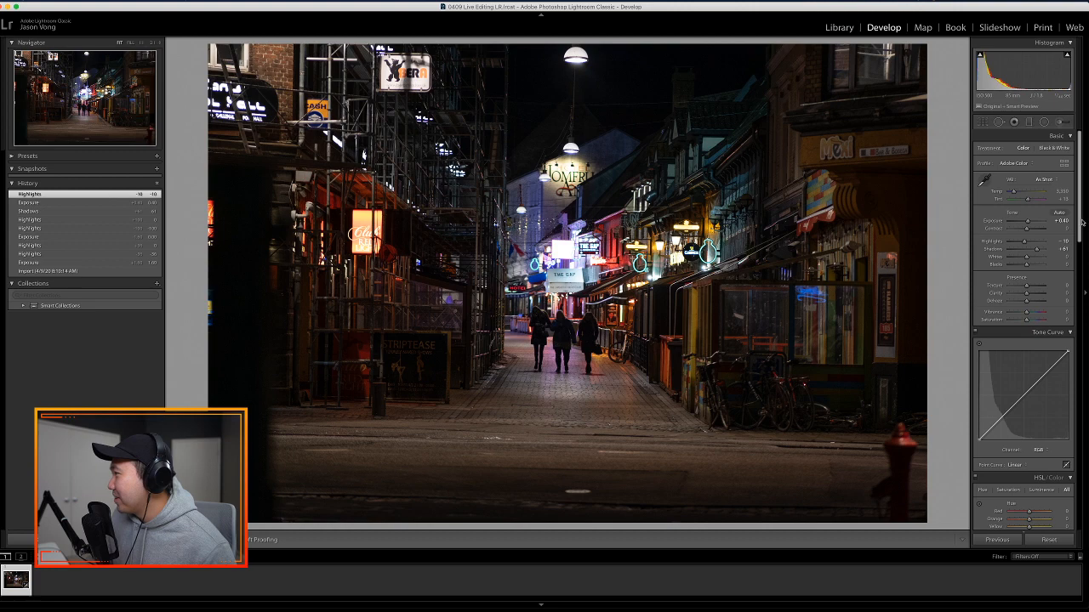
- Add a shadow point and a highlight point to the RGB point curve, undoing and redoing the highlight point's adjustment
left_click_drag(1082, 222, 1084, 256)
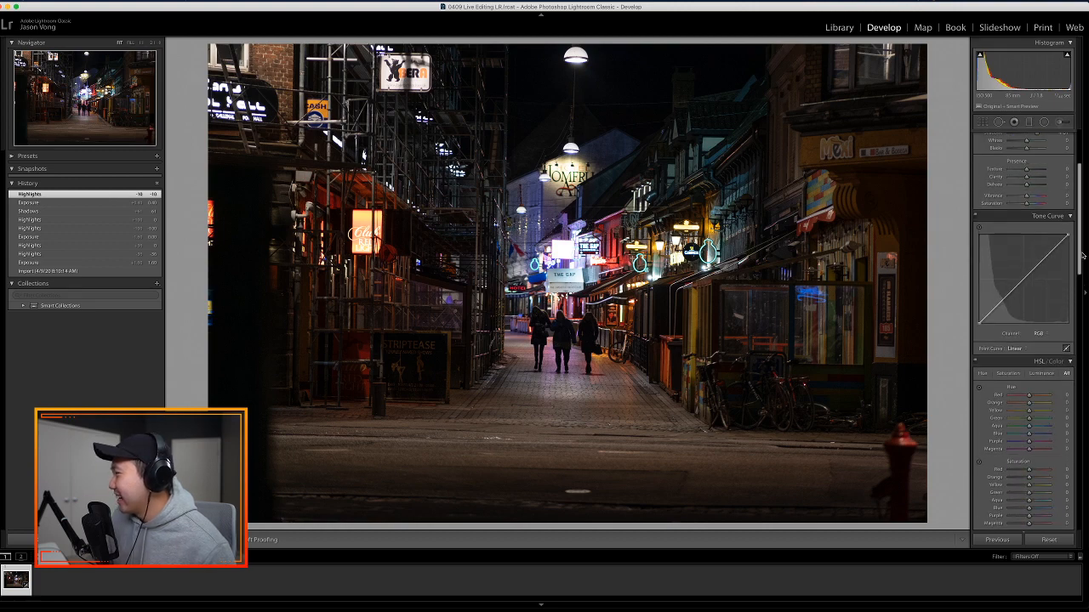
left_click_drag(995, 309, 997, 312)
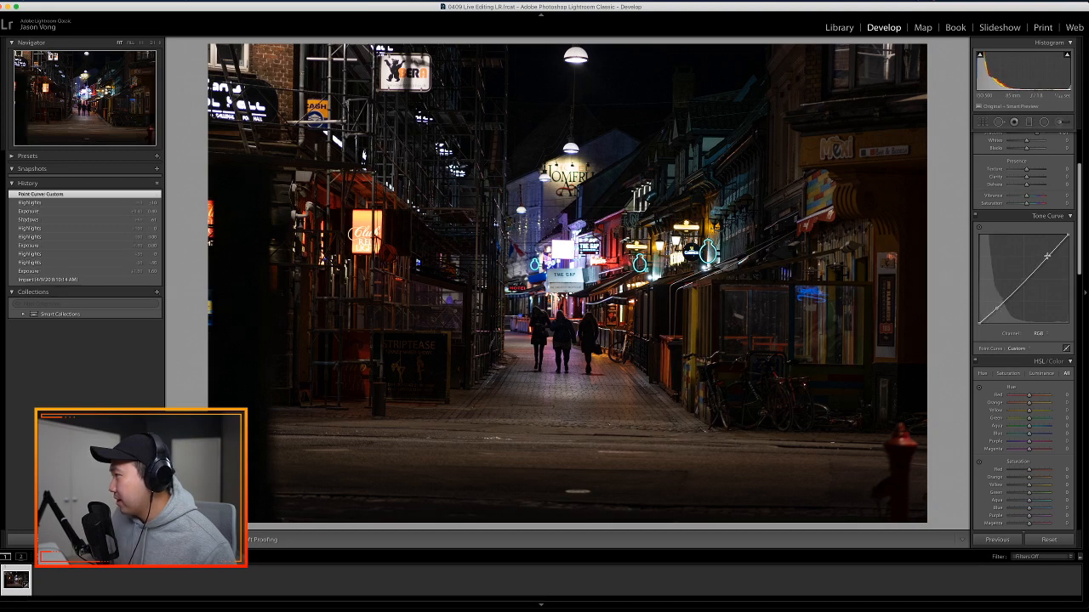
left_click(1048, 256)
left_click_drag(1048, 256, 1045, 257)
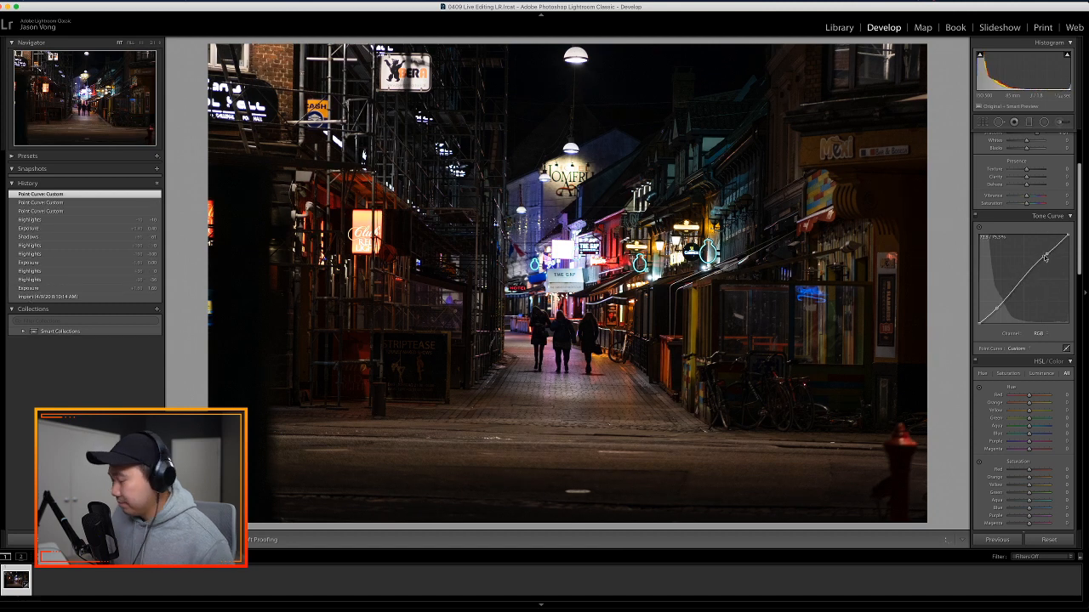
key("ctrl+z")
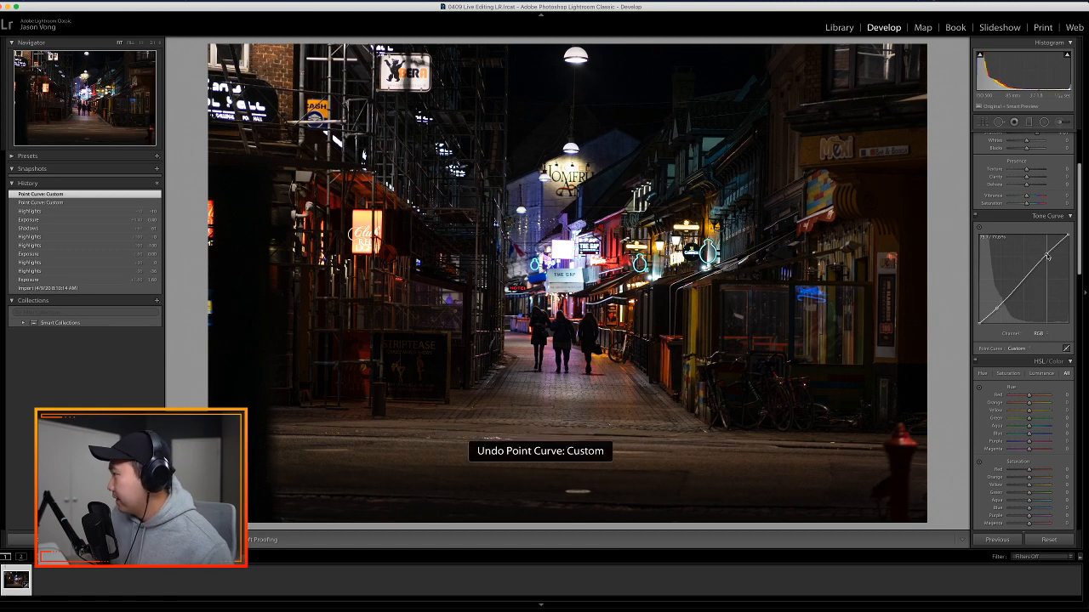
left_click(1047, 255)
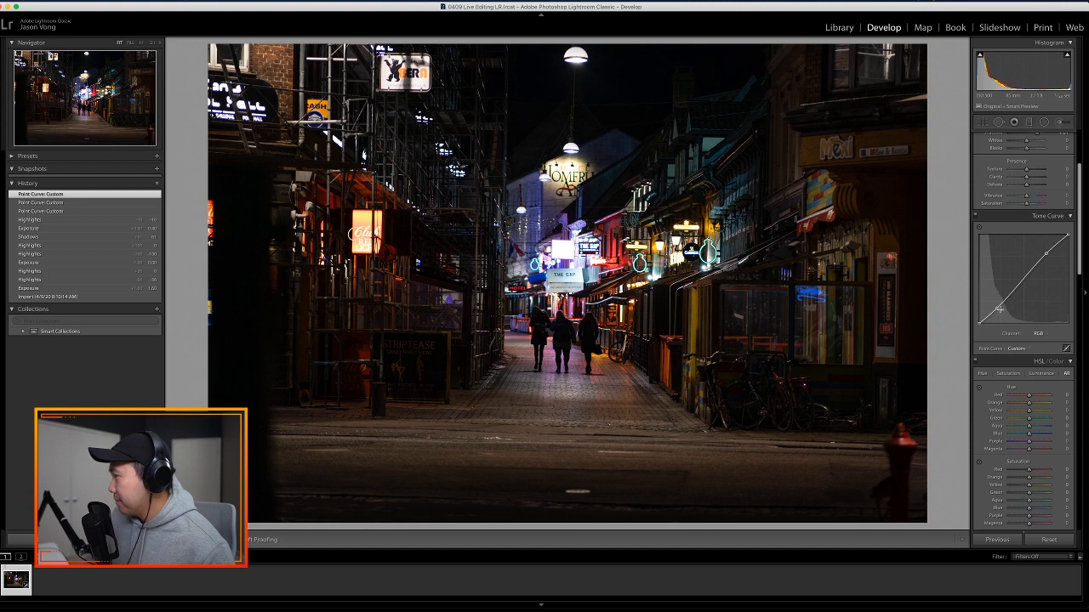
- Lower the RGB curve's shadow point and fine-tune its highlight point to form a gentle S-curve
left_click_drag(1000, 308, 999, 311)
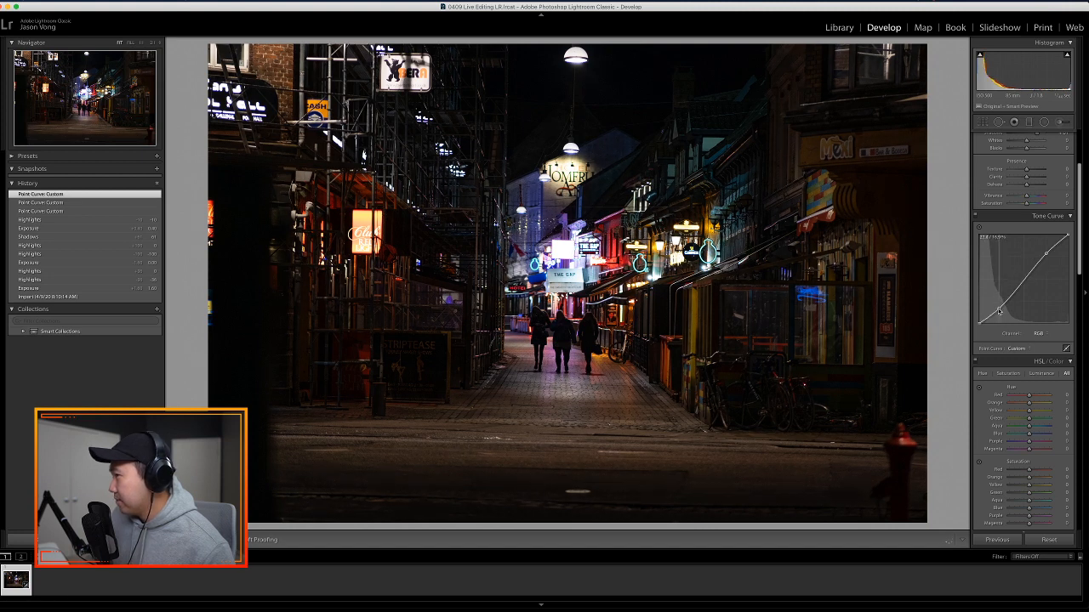
left_click_drag(999, 311, 1001, 312)
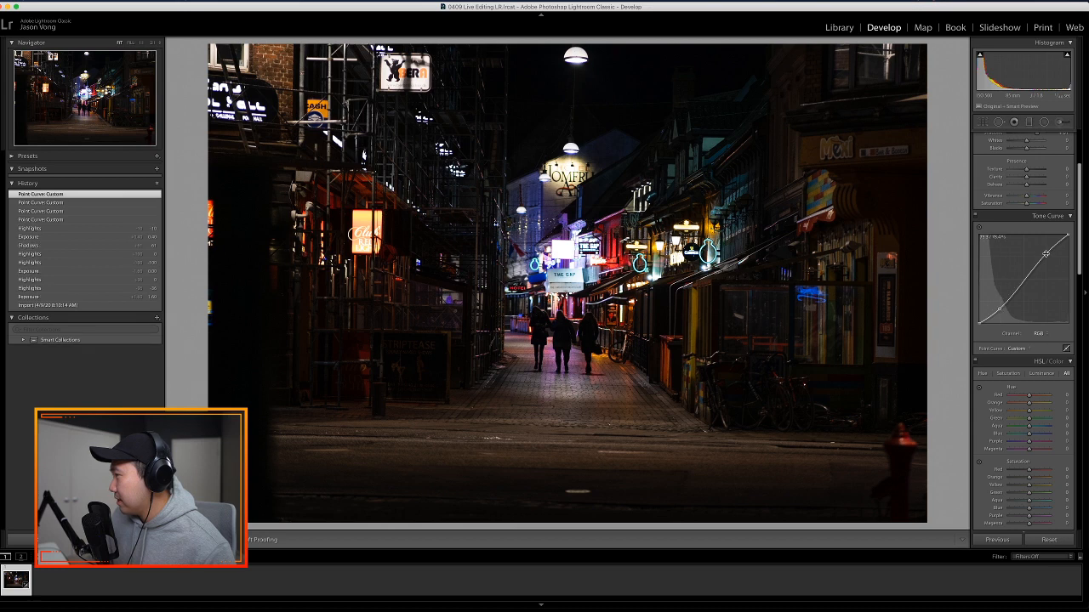
left_click_drag(1046, 254, 1046, 255)
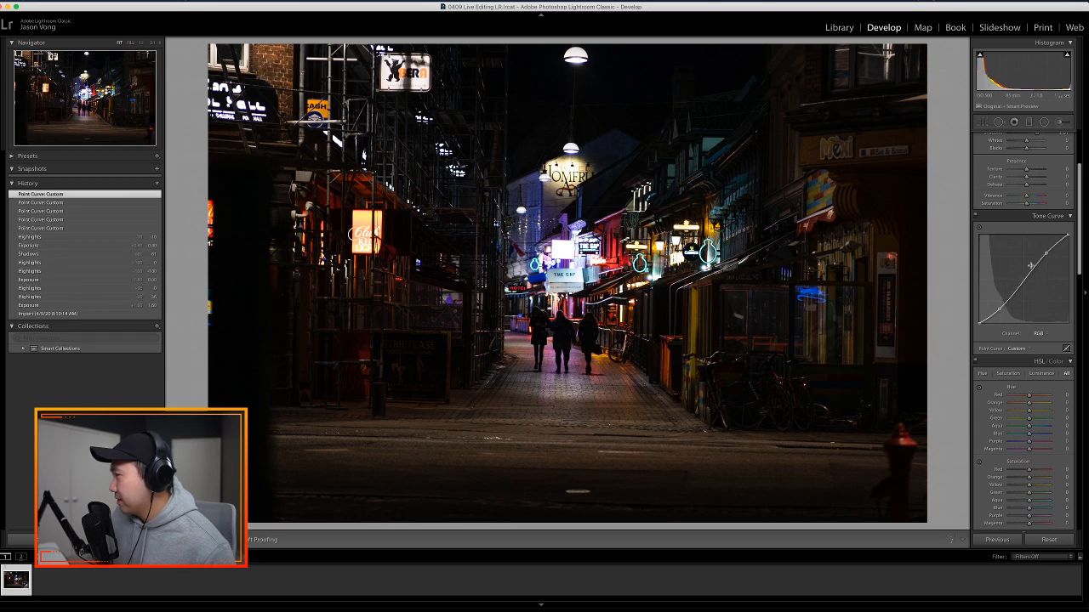
- Nudge the RGB curve's shadow point slightly lower and compare the alley photo with its unedited version
left_click_drag(1000, 310, 1000, 307)
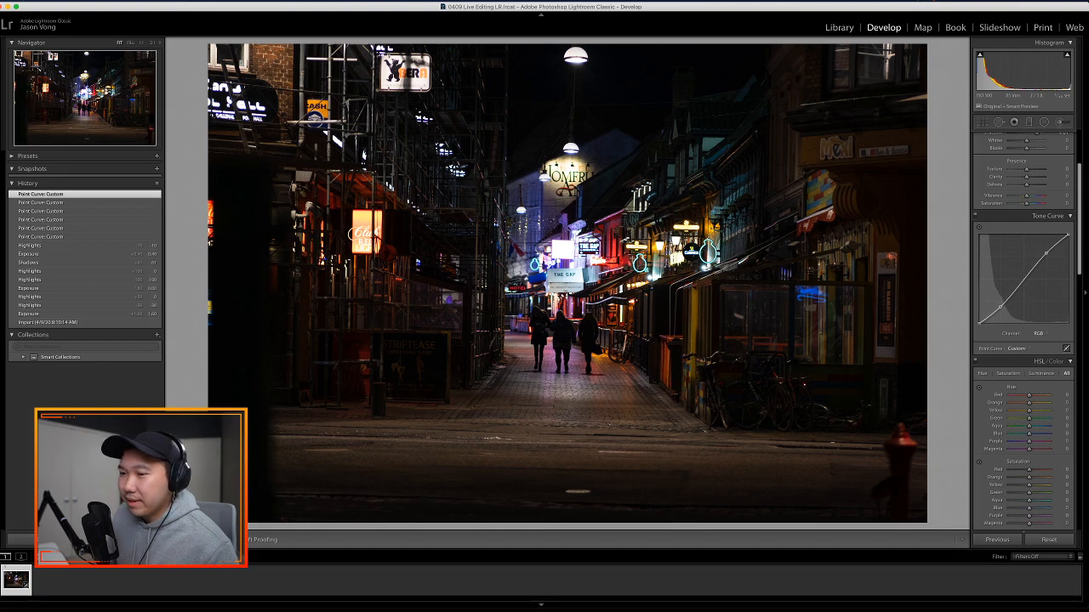
key("backslash")
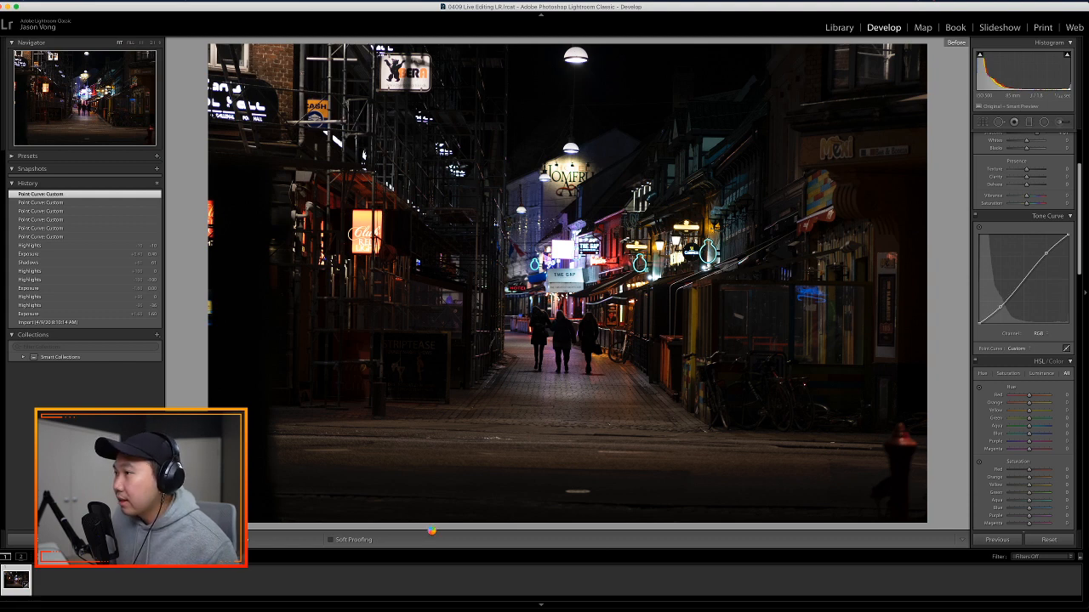
key("backslash")
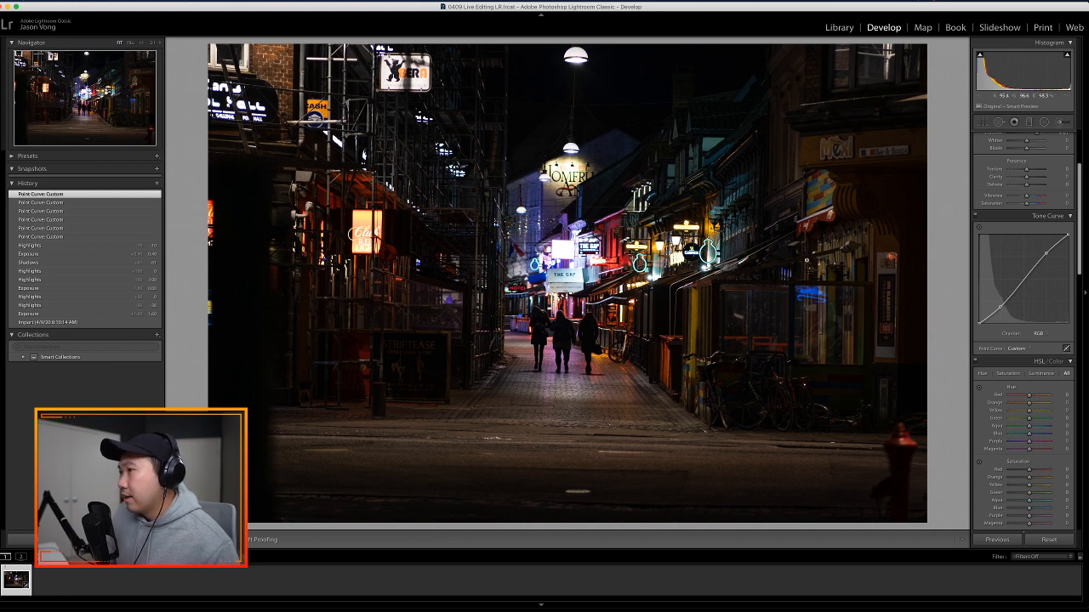
- Switch the HSL/Color adjustments to the single-colour view
left_click_drag(1078, 223, 1074, 248)
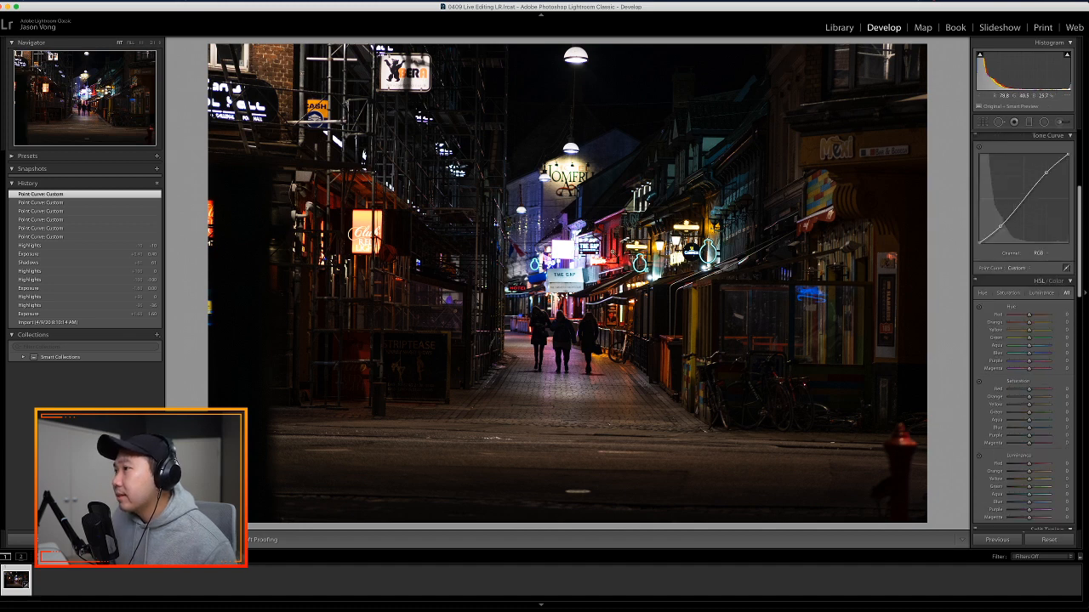
left_click(1055, 281)
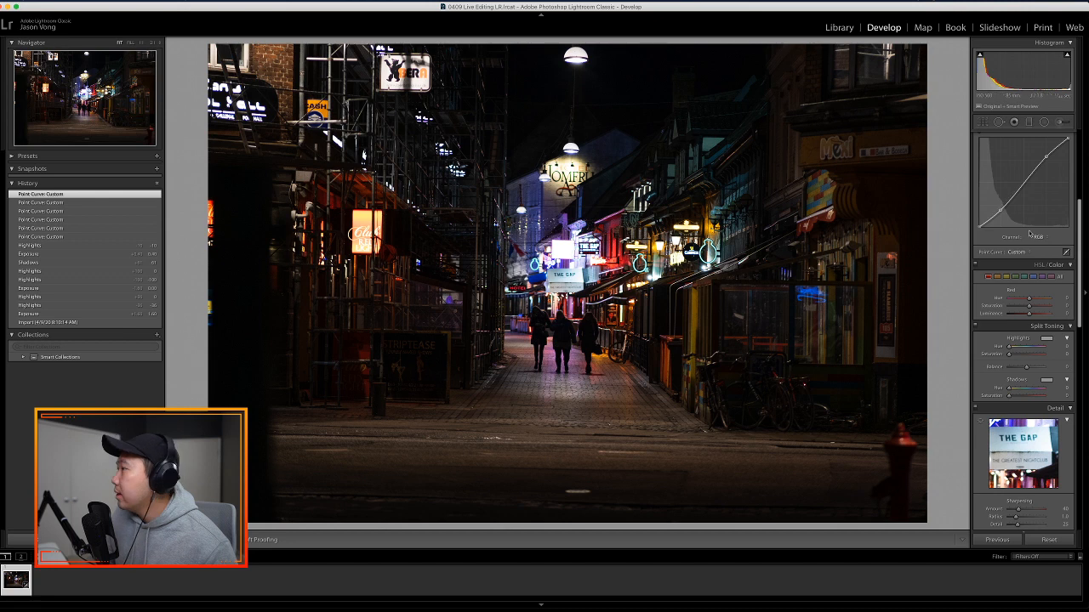
scroll(1022, 148, "up", 5)
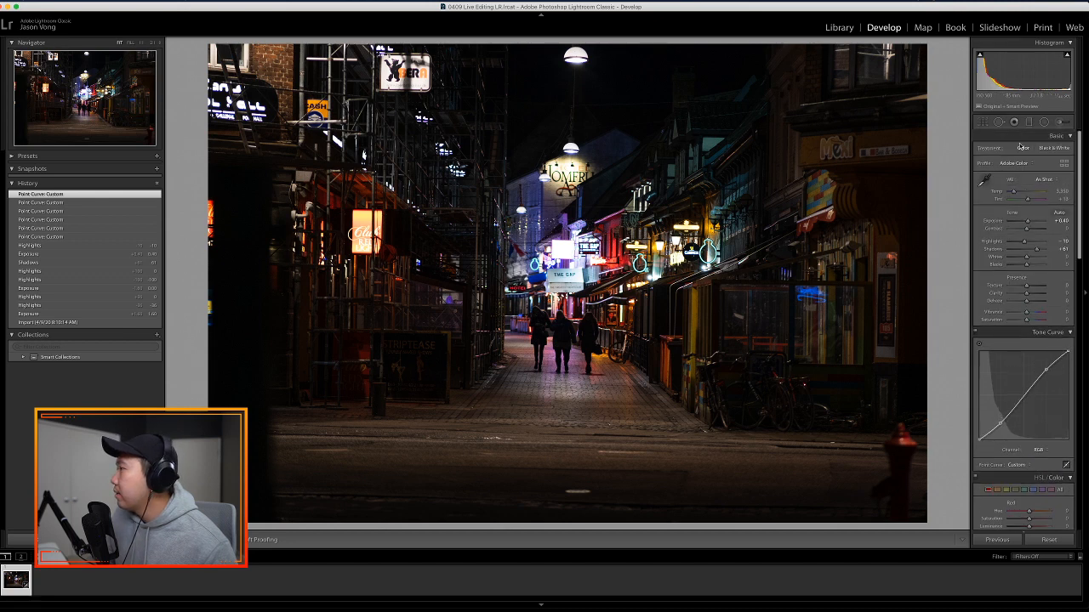
- Place a radial filter around the three pedestrians, invert its mask to affect the inside, and set its exposure to 0.65
left_click(1044, 121)
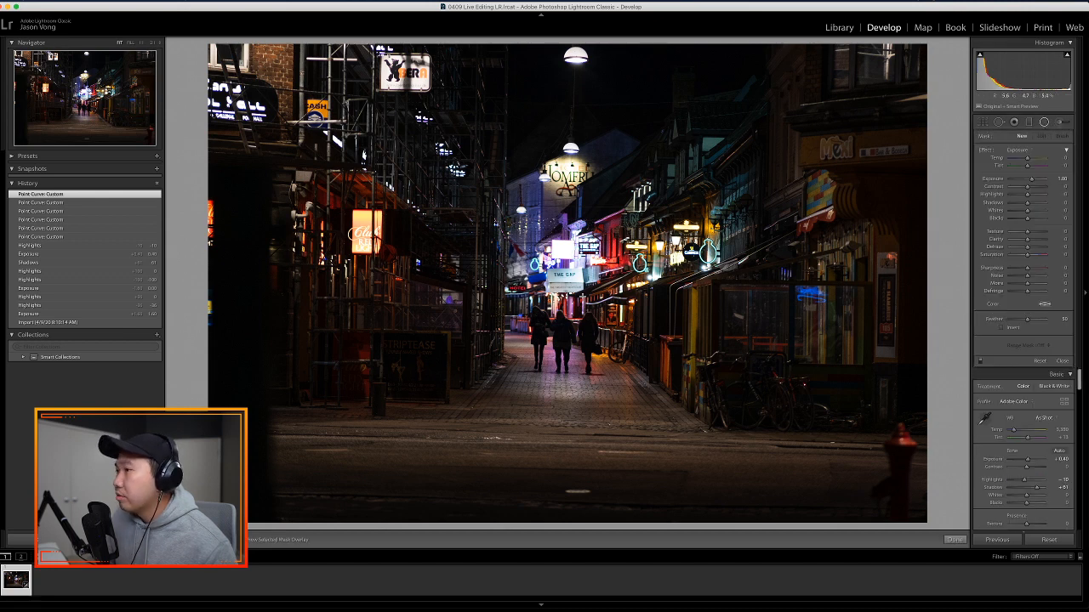
mouse_move(528, 280)
left_mouse_down()
mouse_move(622, 381)
mouse_move(580, 314)
mouse_move(569, 327)
mouse_move(559, 314)
left_mouse_up()
left_click_drag(568, 237, 567, 243)
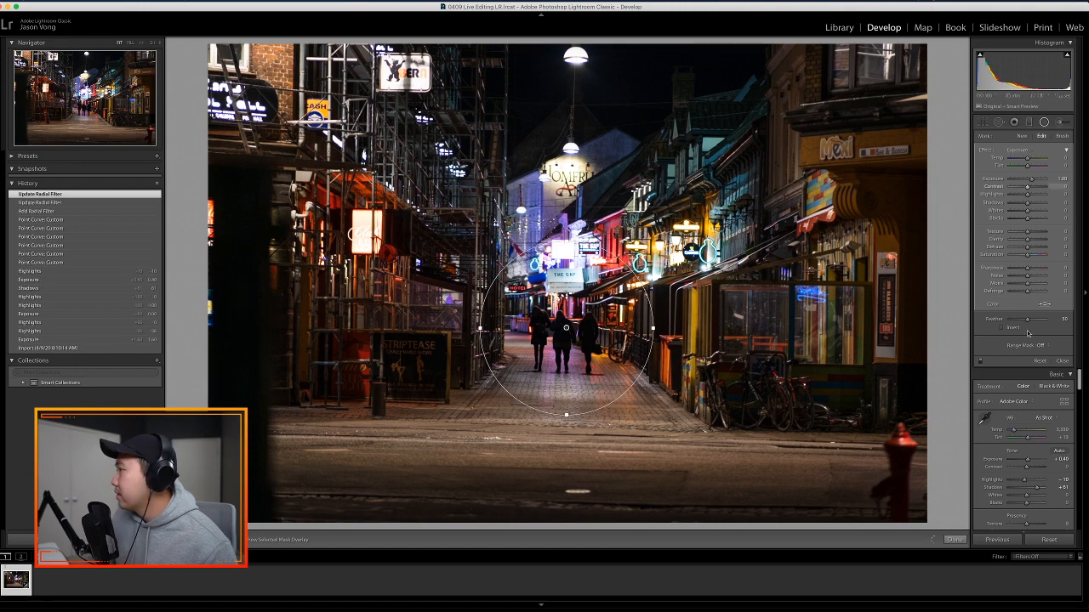
left_click(1002, 327)
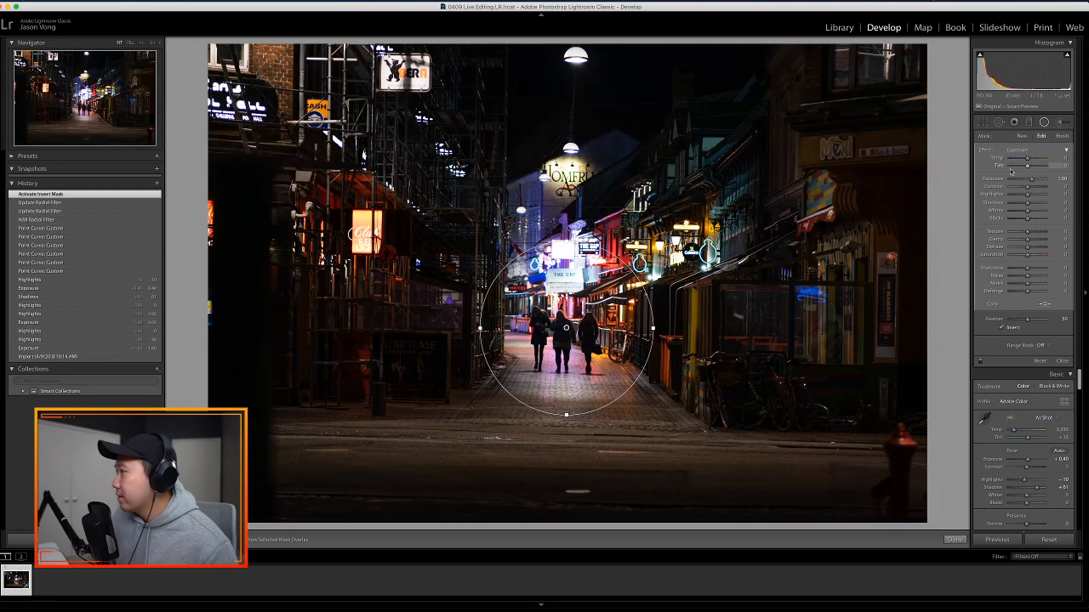
left_click_drag(1033, 180, 1031, 181)
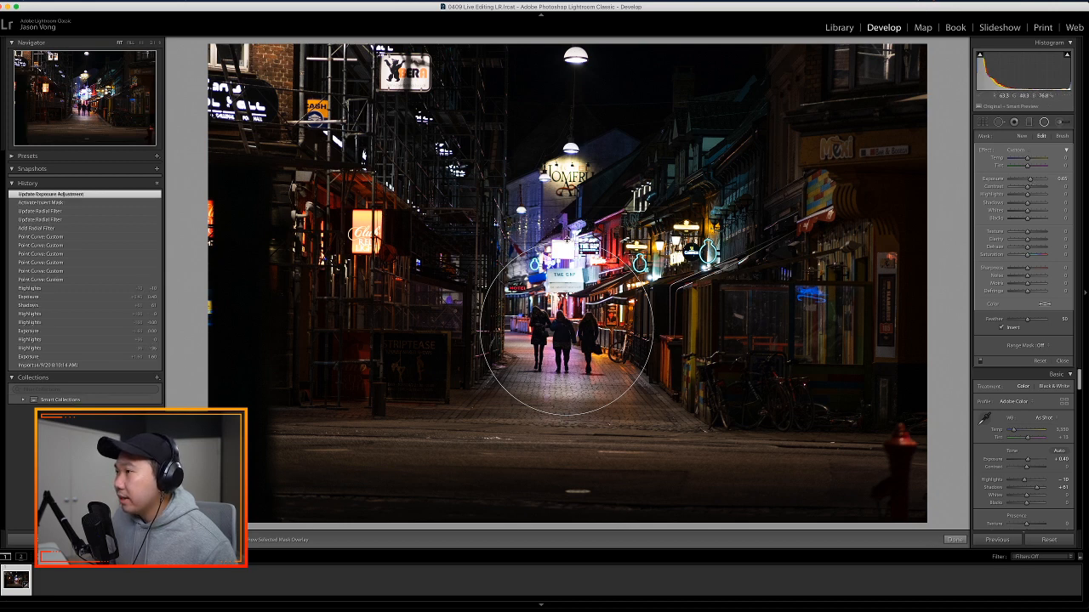
- Reshape the radial filter into a taller, slightly narrower ellipse covering the neon signs, the pedestrians and the pavement
left_click_drag(567, 415, 566, 449)
left_click_drag(479, 328, 487, 328)
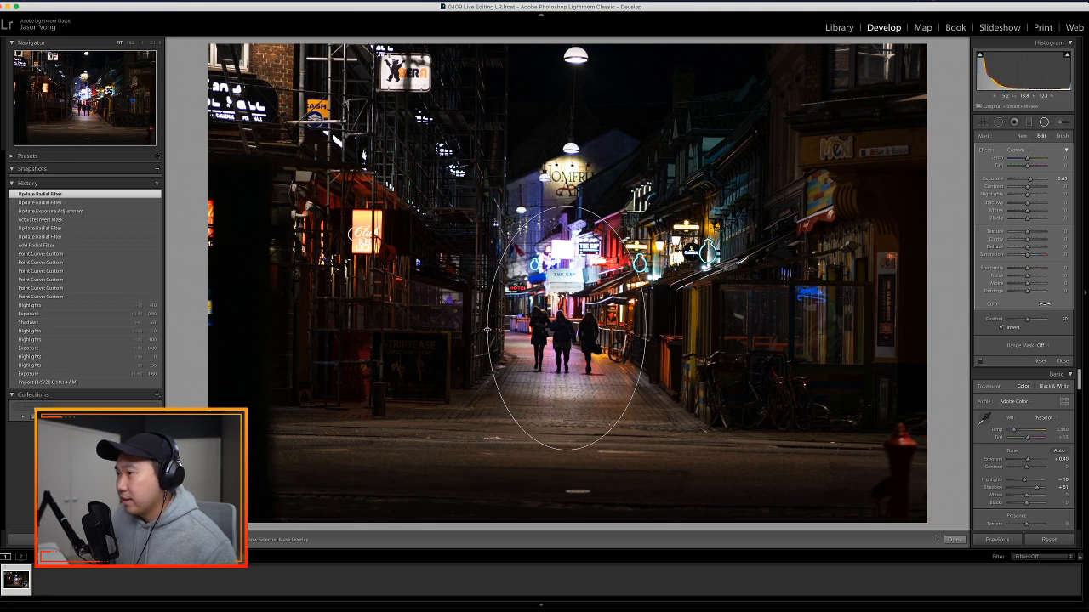
left_click_drag(565, 450, 566, 463)
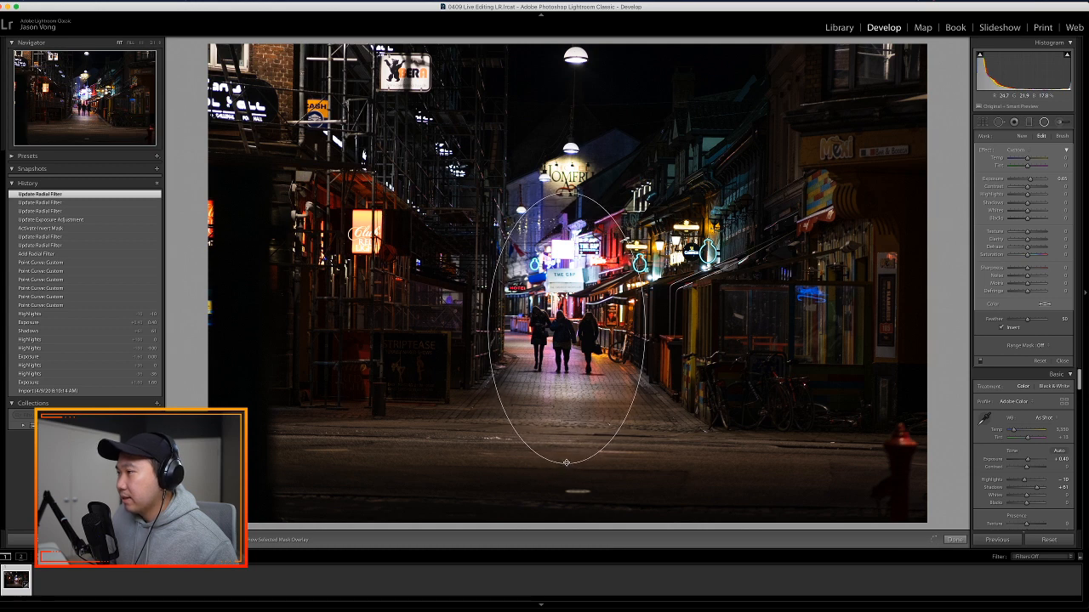
- Toggle the radial filter off and on repeatedly to compare its effect on the alley, leaving it enabled
left_click(981, 362)
left_click(981, 362)
left_click(981, 362)
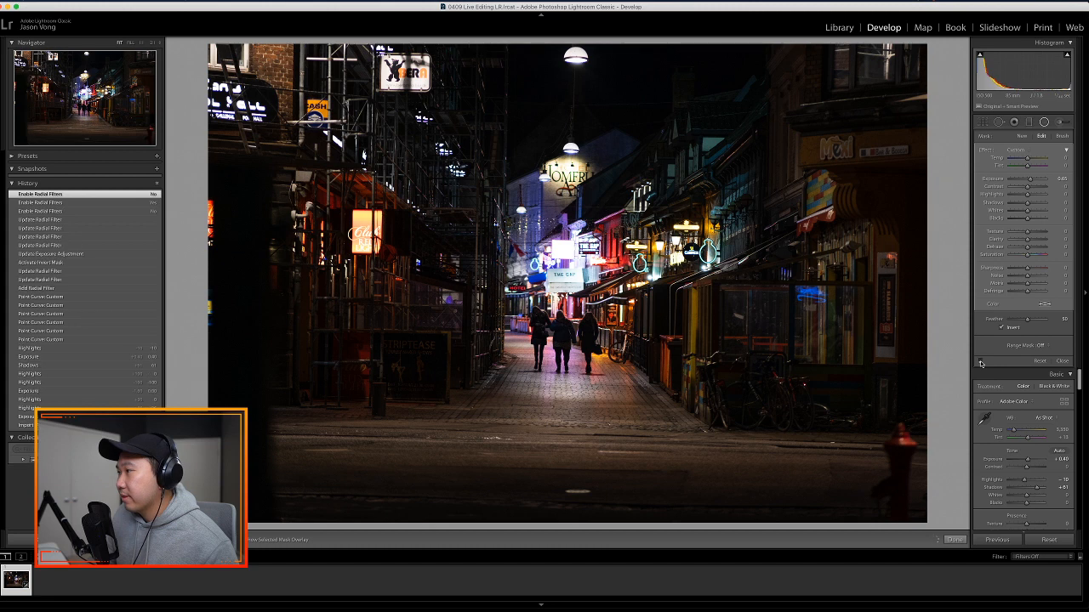
left_click(981, 363)
left_click(981, 363)
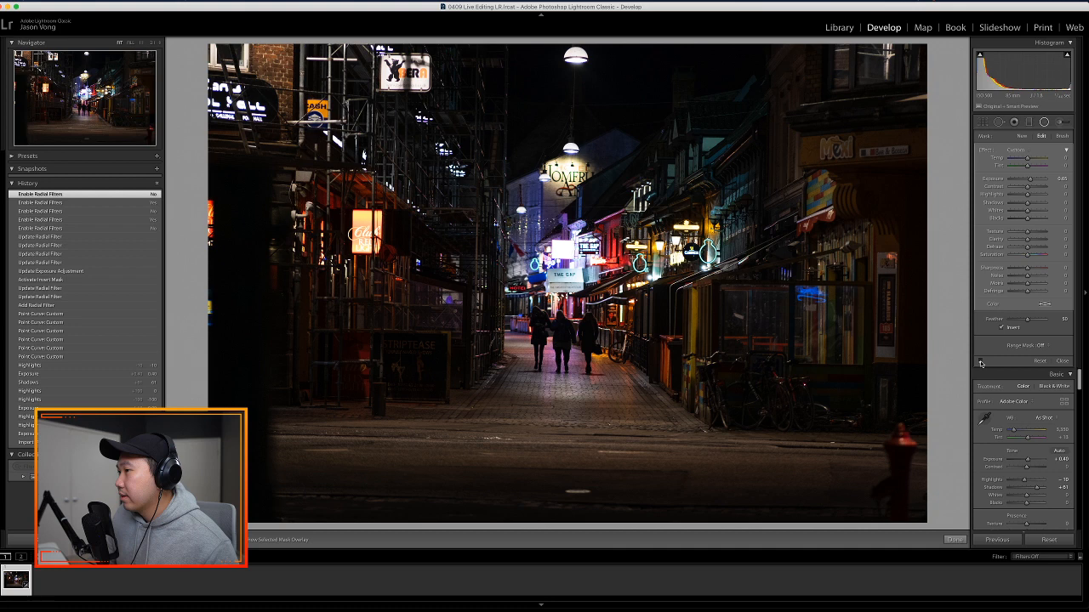
left_click(981, 362)
left_click(981, 362)
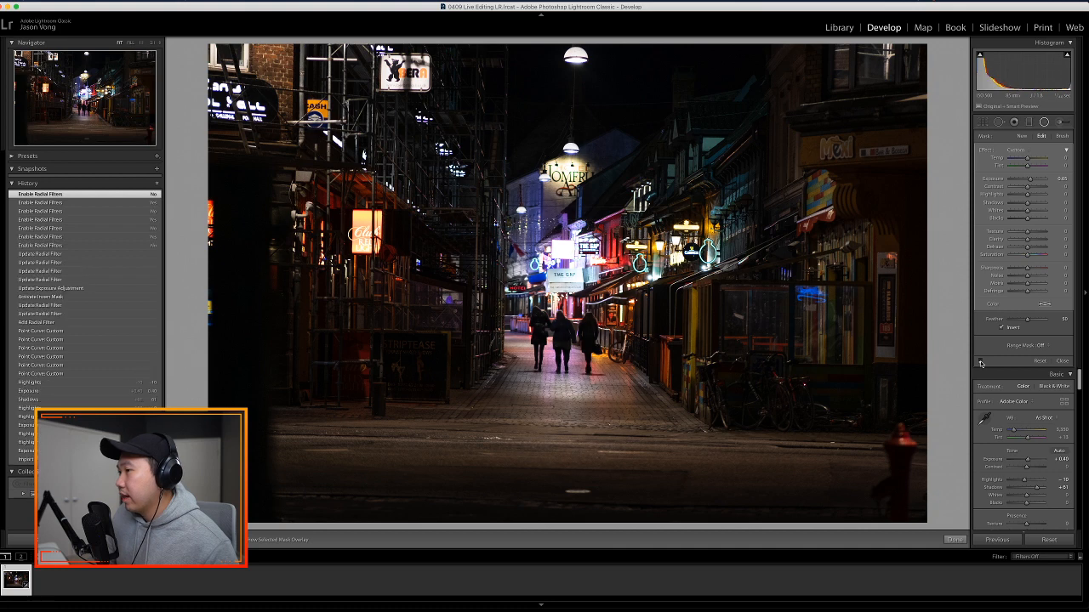
left_click(981, 364)
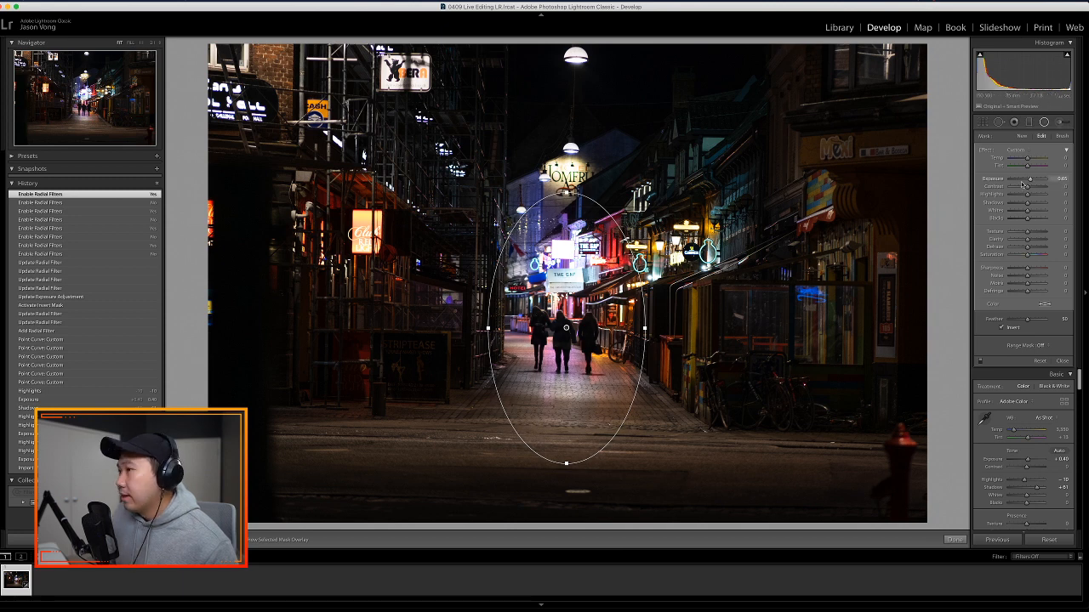
- Set the radial filter's highlights to -14, close the filter, and cool the photo's white balance temperature to about 2,850
left_click_drag(1026, 196, 1025, 196)
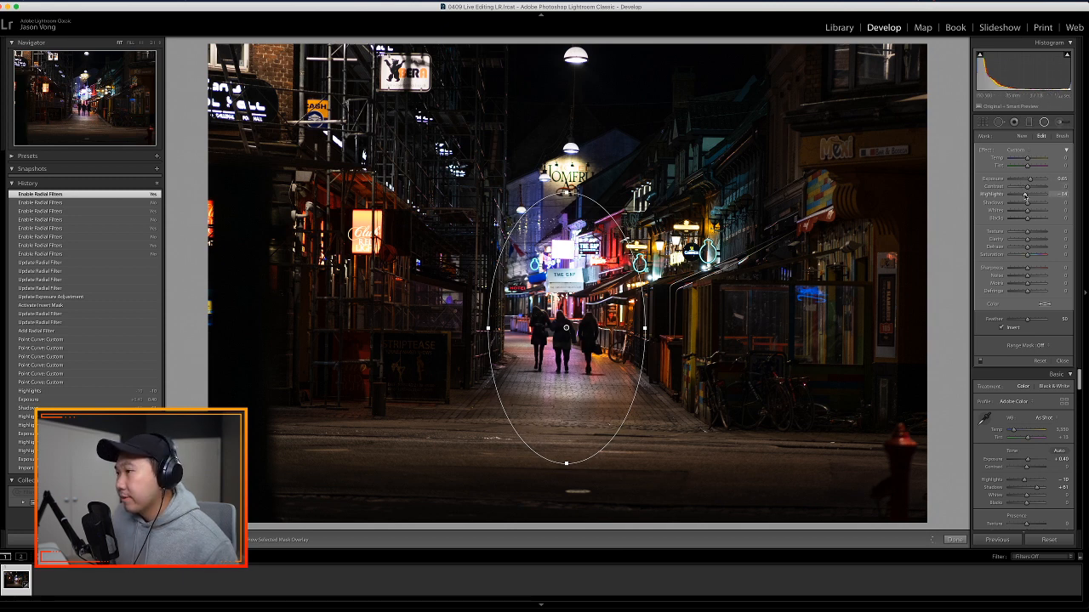
left_click(1063, 361)
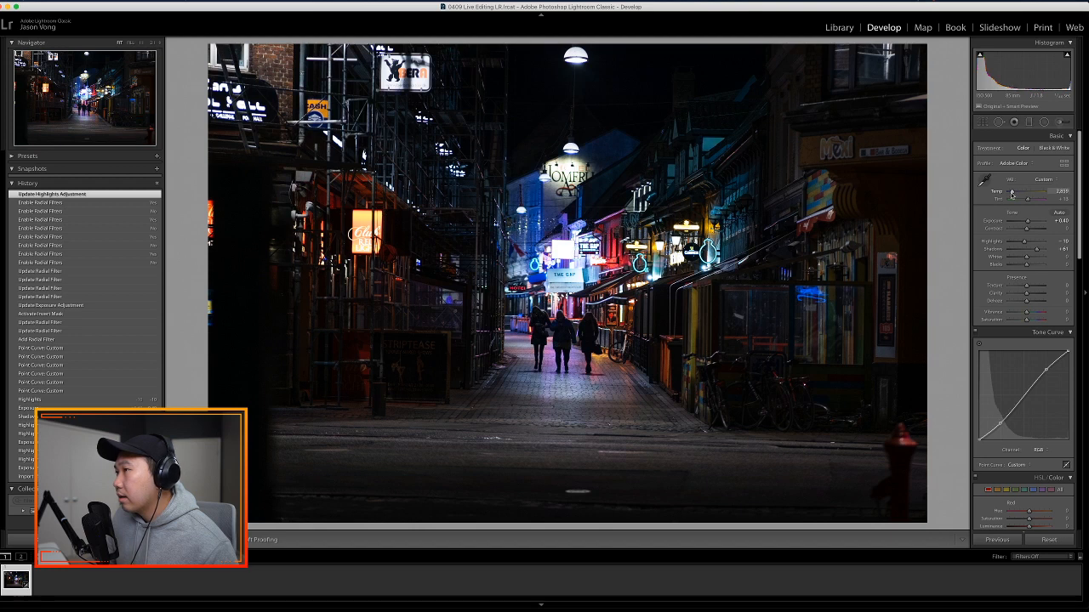
left_click_drag(1012, 195, 1011, 195)
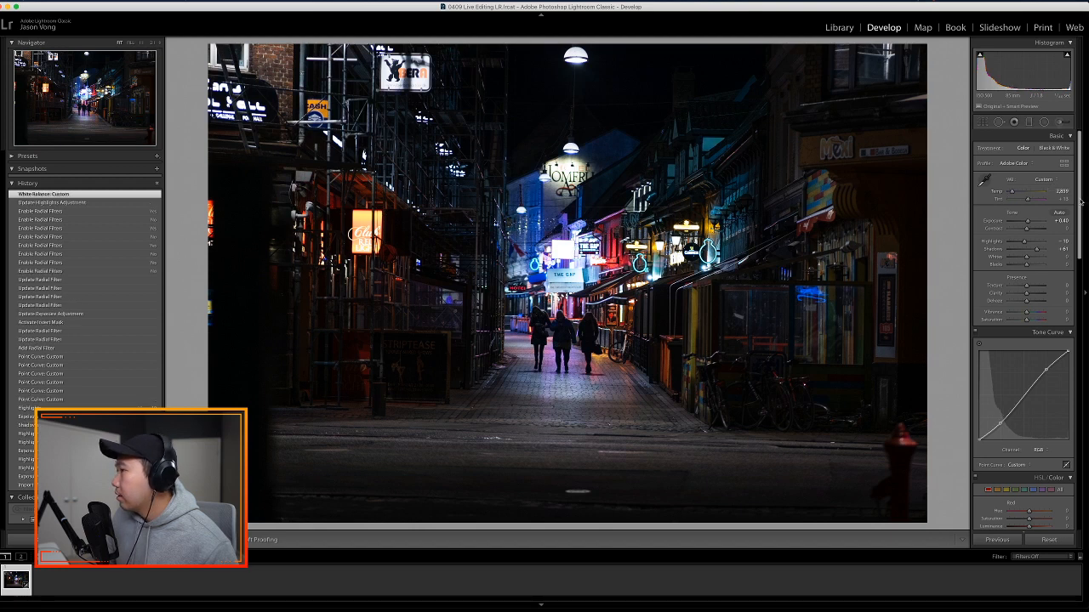
- Set the split toning shadows to hue 19 and saturation 12
left_click_drag(1080, 202, 1079, 254)
scroll(1013, 291, "down", 5)
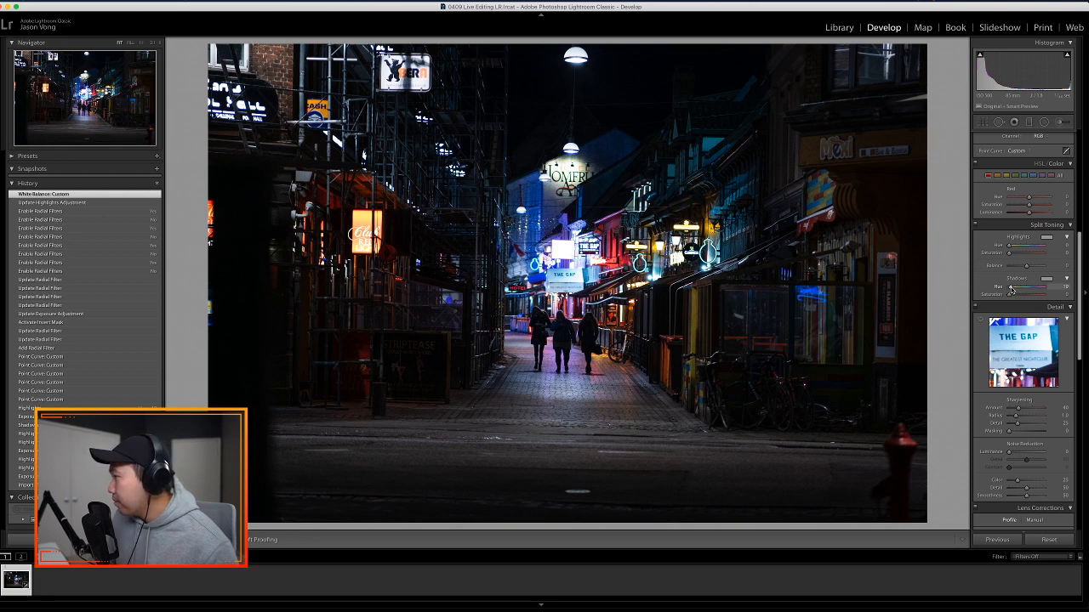
left_click_drag(1011, 290, 1010, 292)
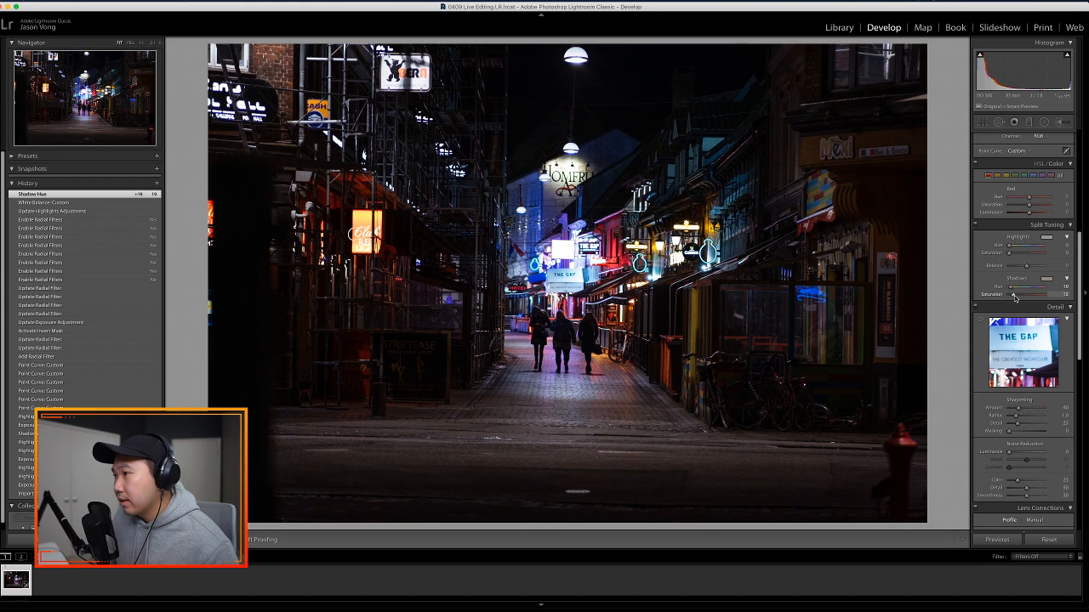
left_click_drag(1014, 296, 1013, 295)
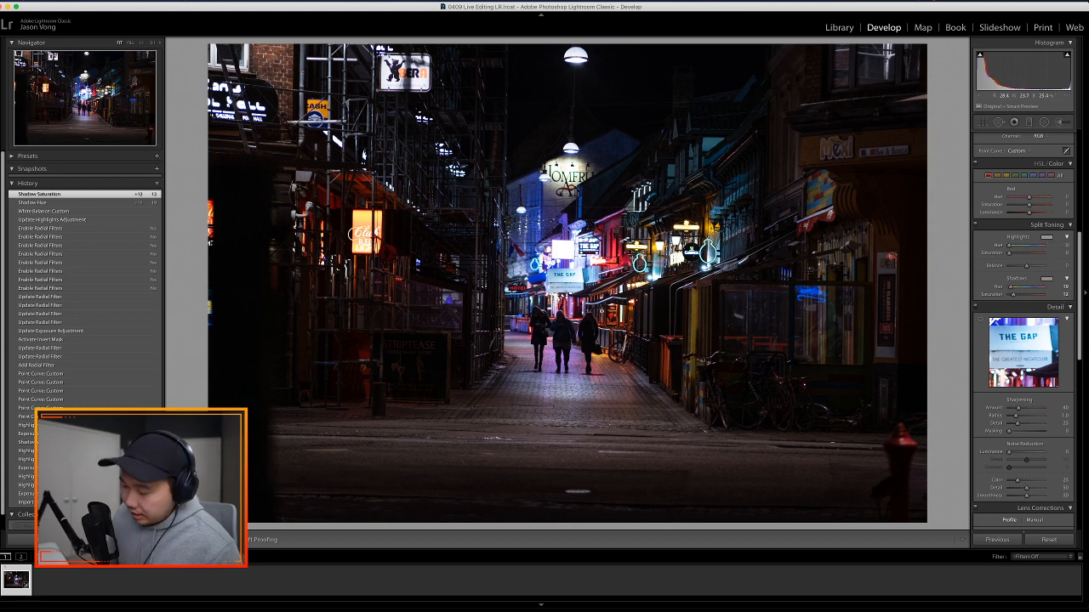
- Compare the edited alley photo with its unedited version several times, ending on the edited view
key("backslash")
key("backslash")
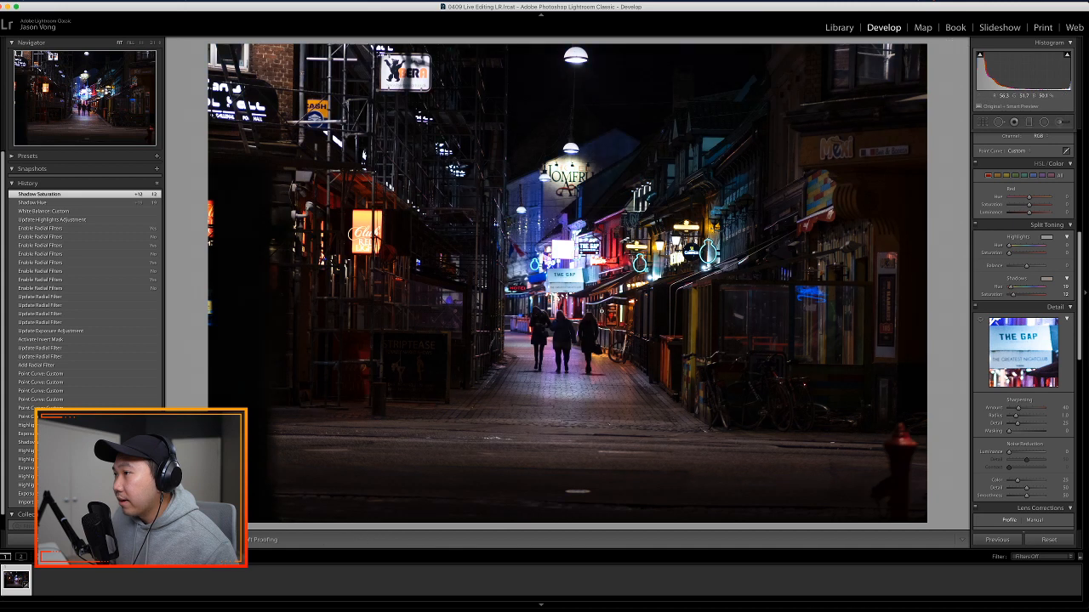
key("backslash")
key("backslash")
key("backslash")
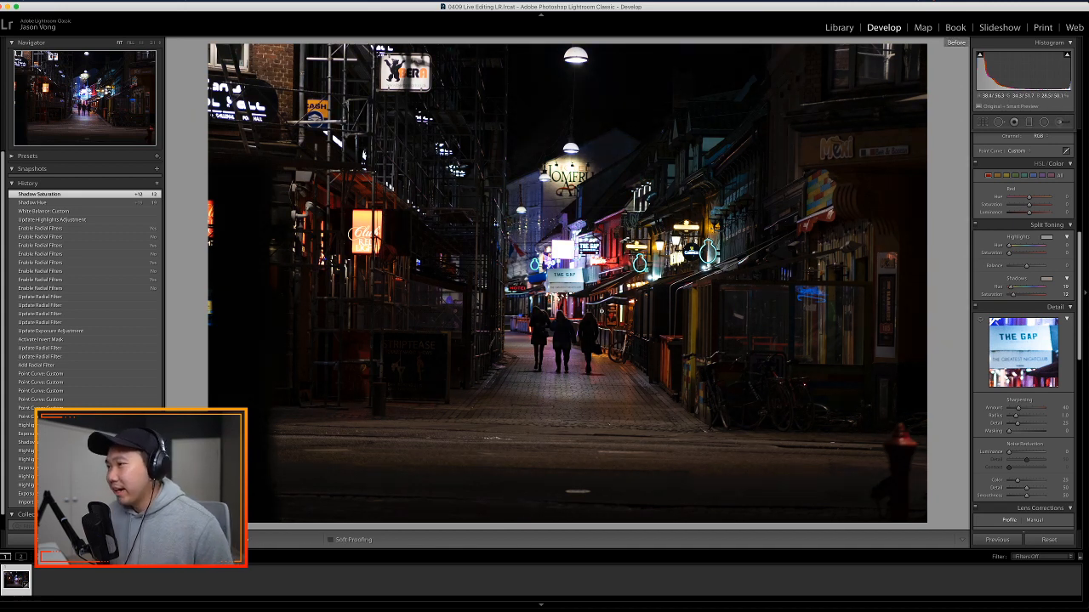
key("backslash")
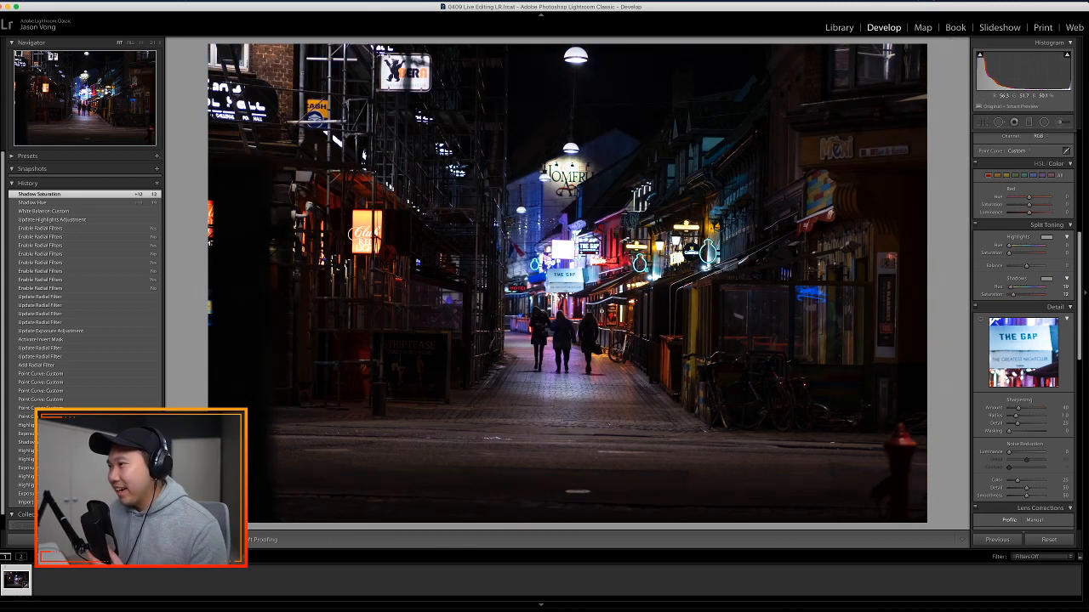
key("backslash")
key("backslash")
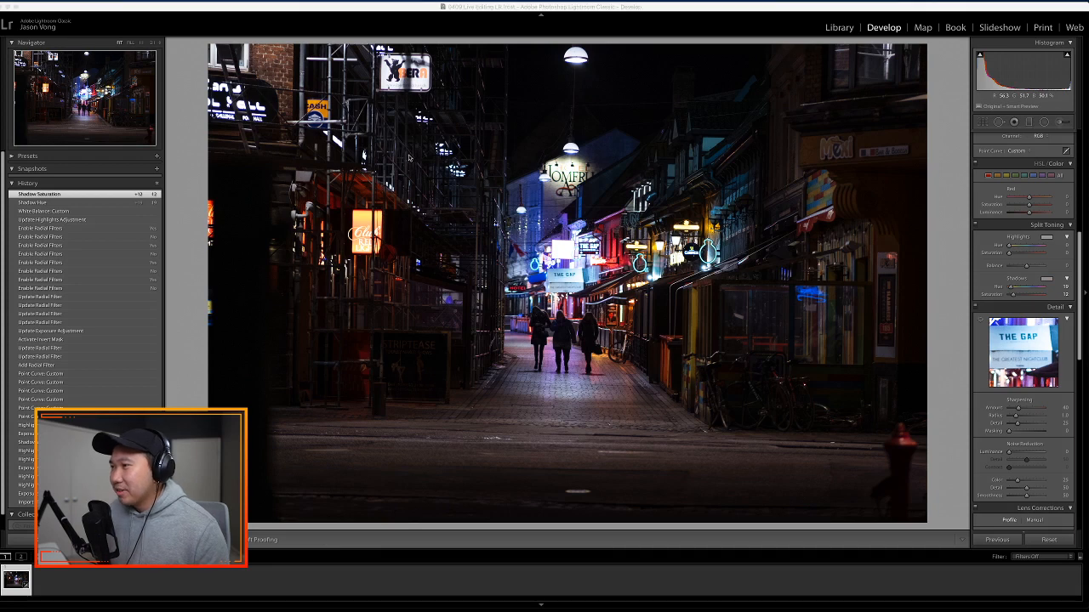
- Switch to the YouTube video in Chrome, play it briefly and pause it on the unedited lantern alley photo
key("super+Tab")
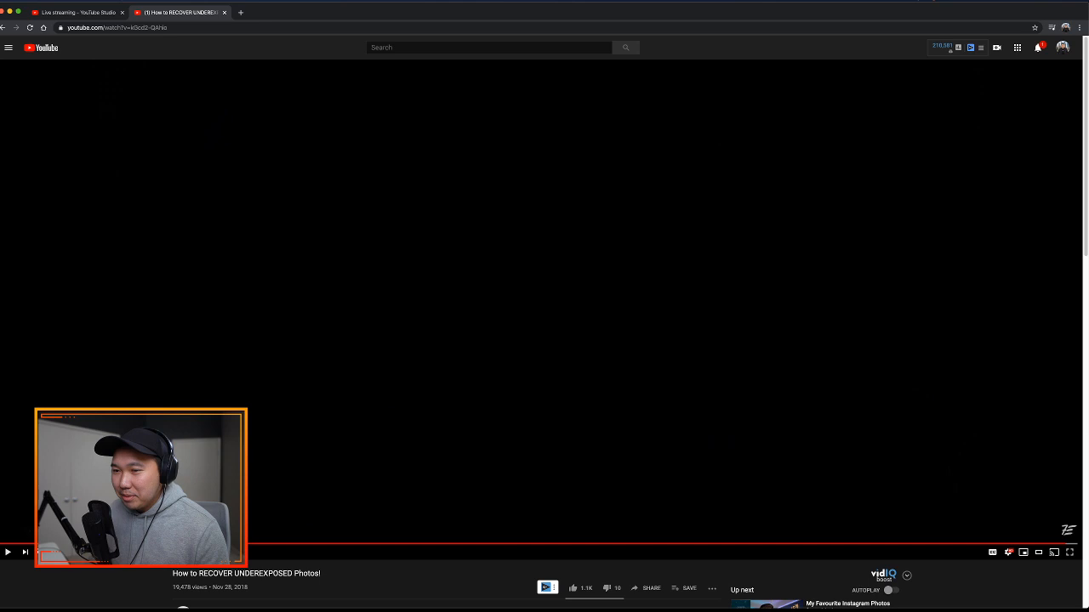
key("space")
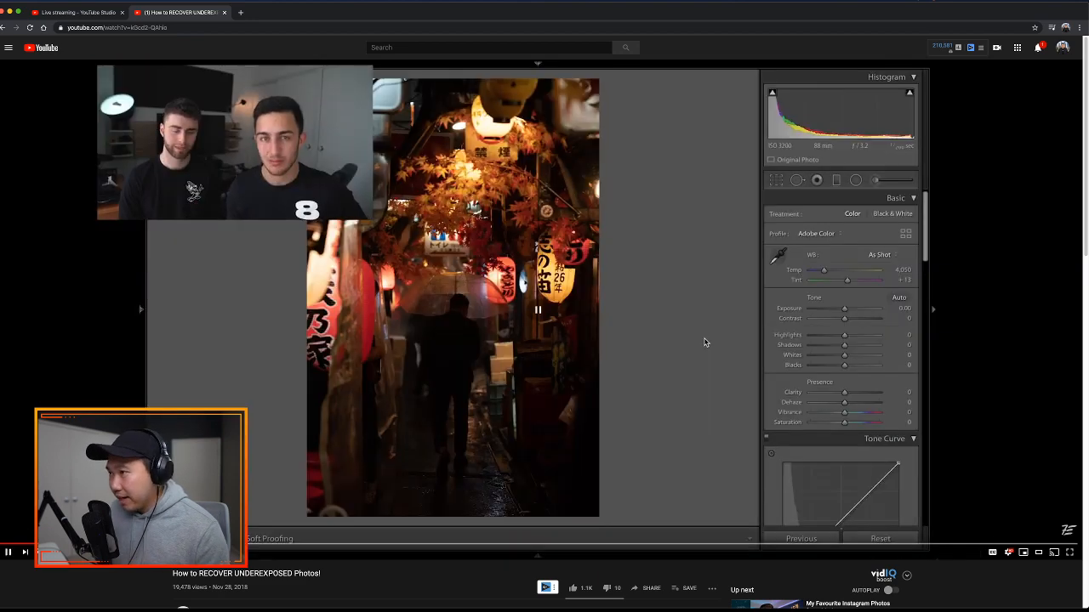
left_click(704, 343)
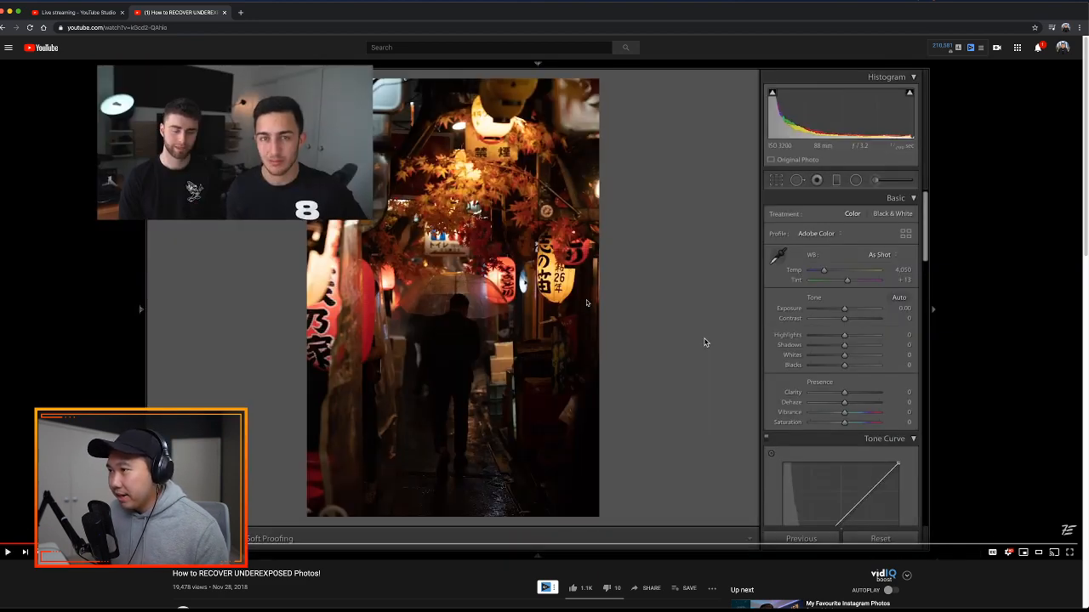
- Return to Lightroom and compare the alley photo's unedited and edited versions against the reference
key("super+Tab")
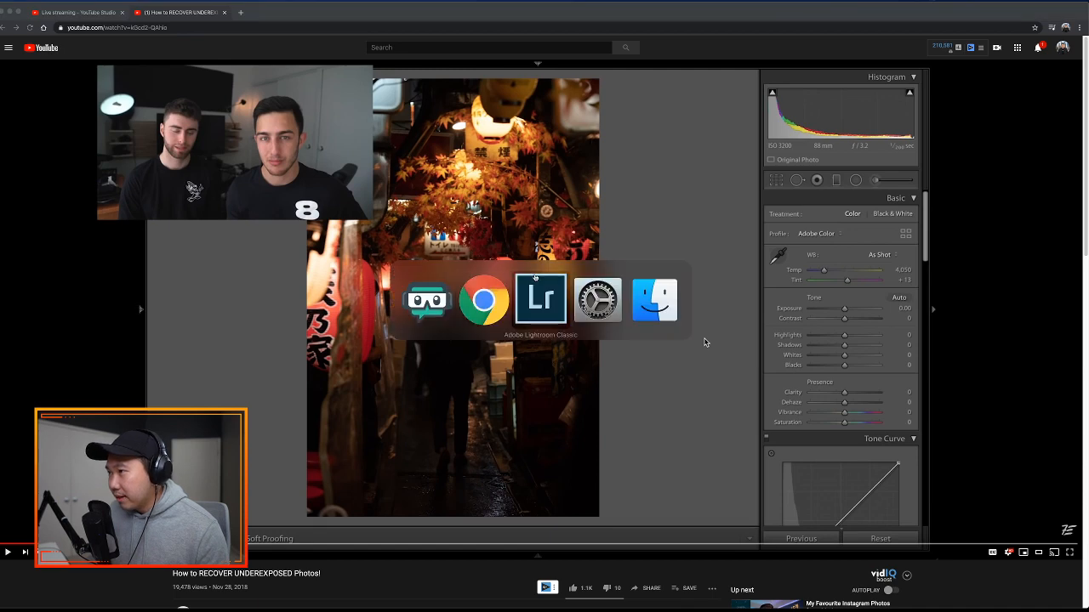
key("backslash")
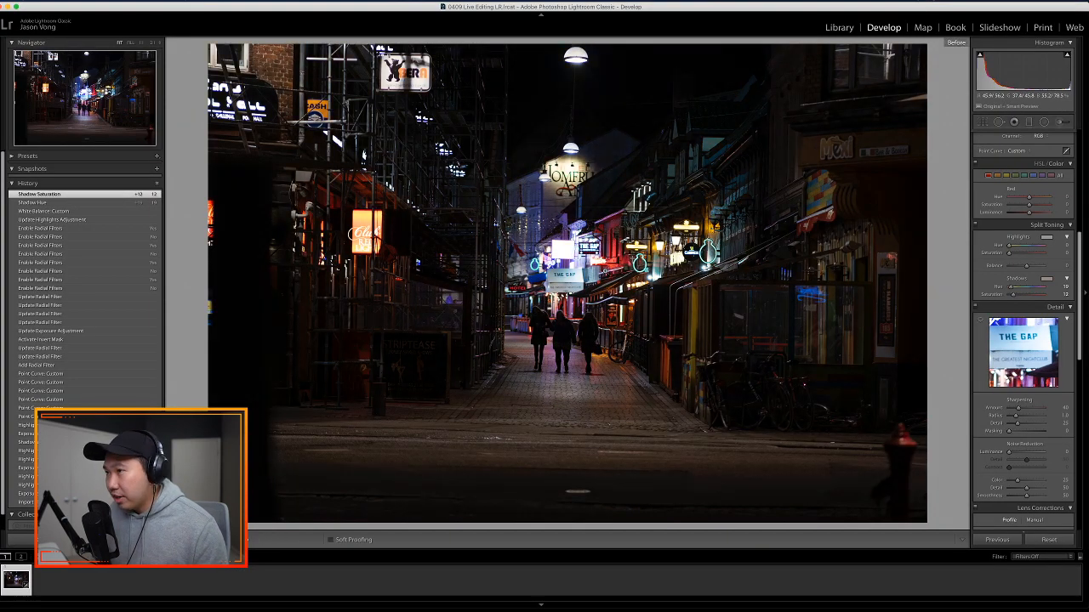
key("backslash")
- Switch back to the YouTube video, play it through the Basic tone adjustments, pause it, and return to Lightroom
key("super+Tab")
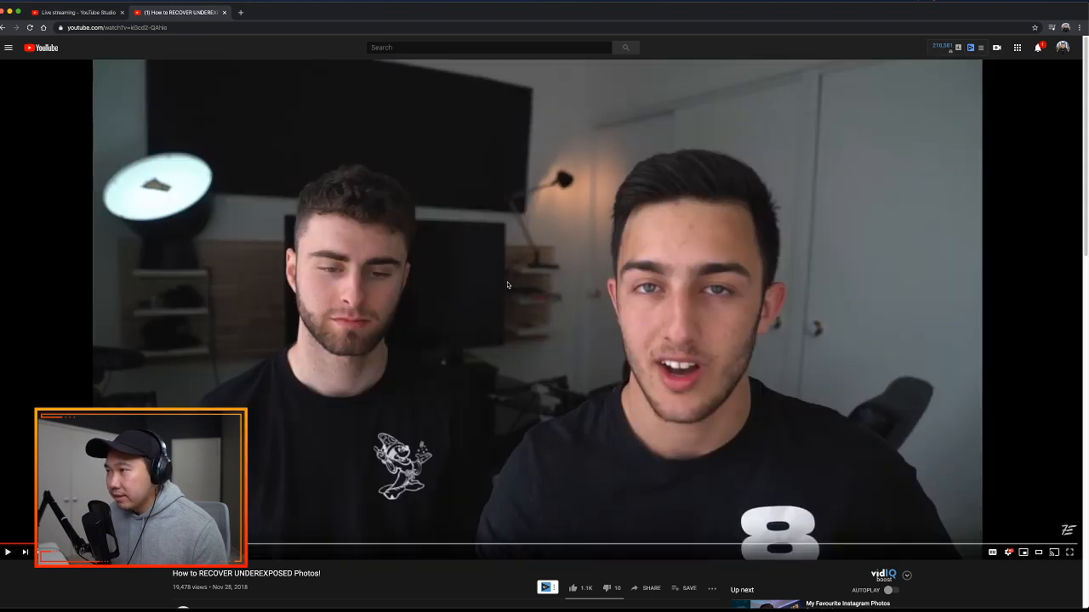
left_click(507, 285)
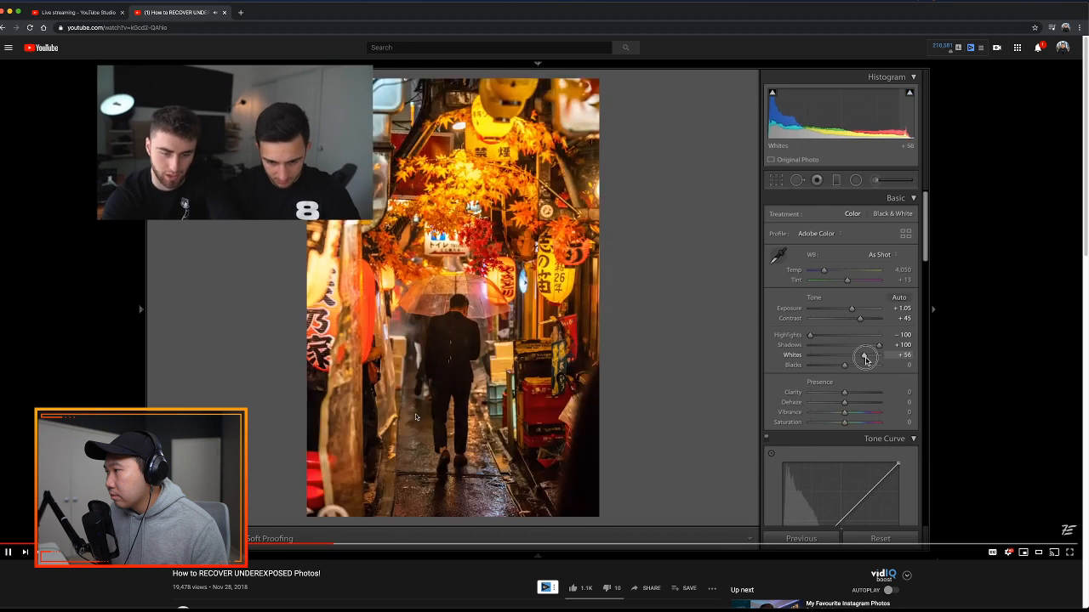
left_click(480, 295)
key("super+Tab")
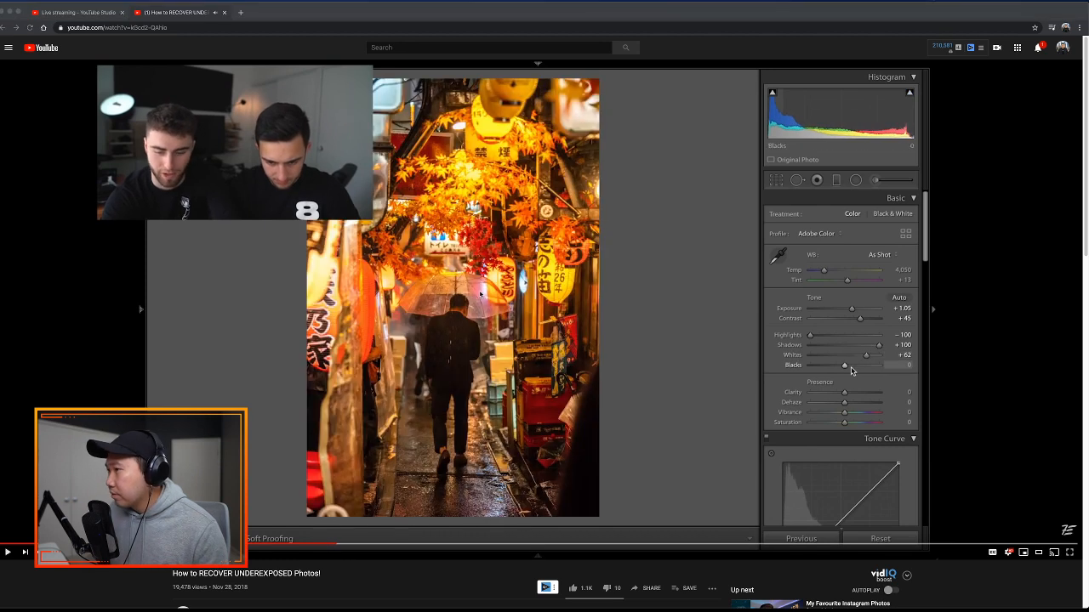
key("super+Tab")
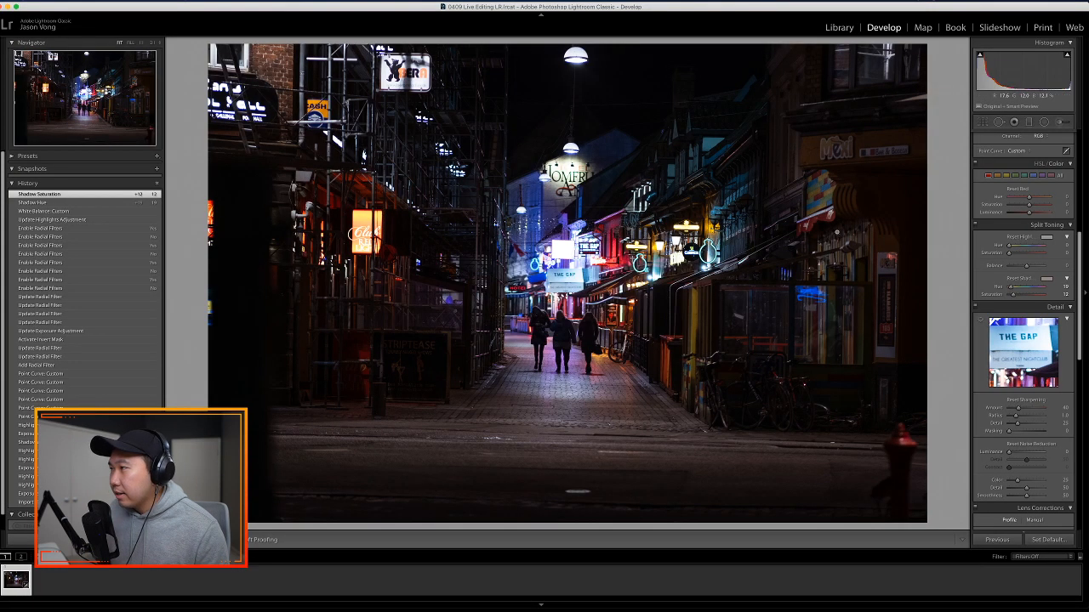
- Adjust the alley photo's Basic tone by setting Blacks to +66, Whites to −82 and Contrast to +22
scroll(1079, 263, "up", 10)
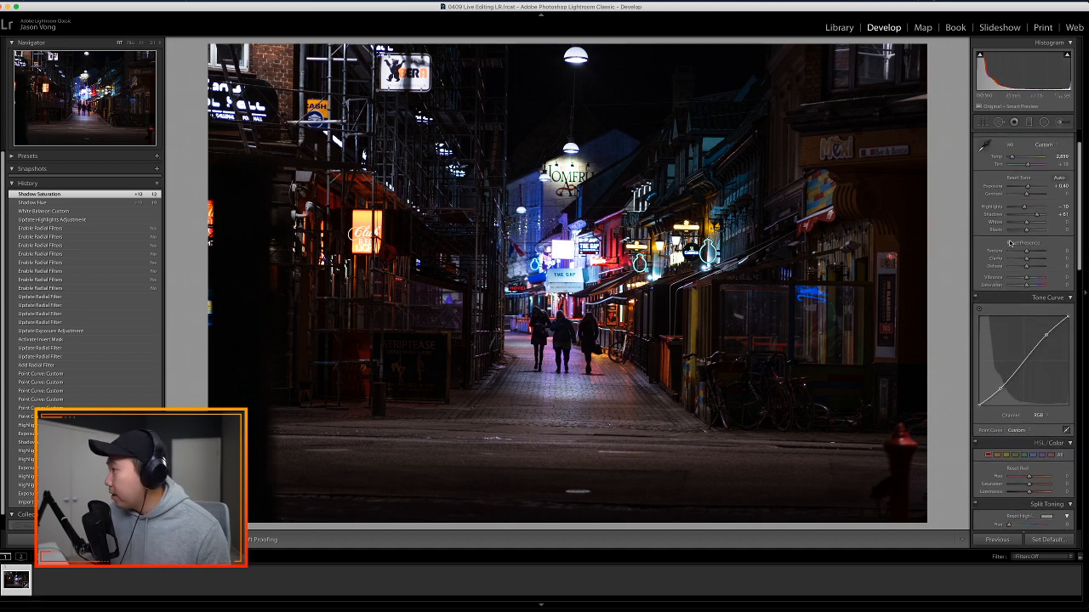
left_click_drag(1028, 232, 1029, 233)
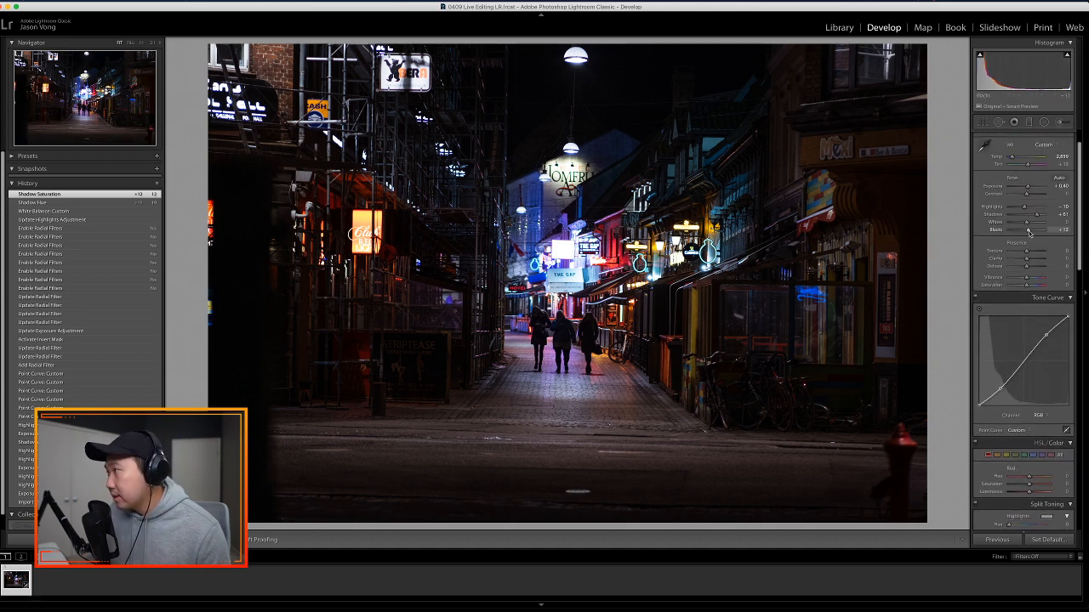
key("alt")
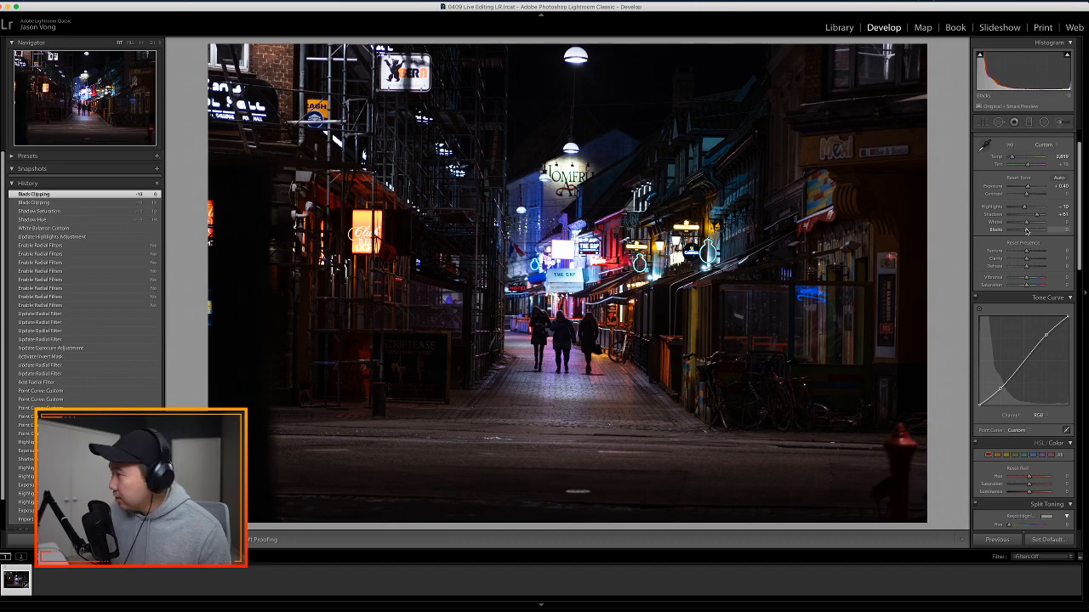
left_click_drag(1028, 230, 1009, 232)
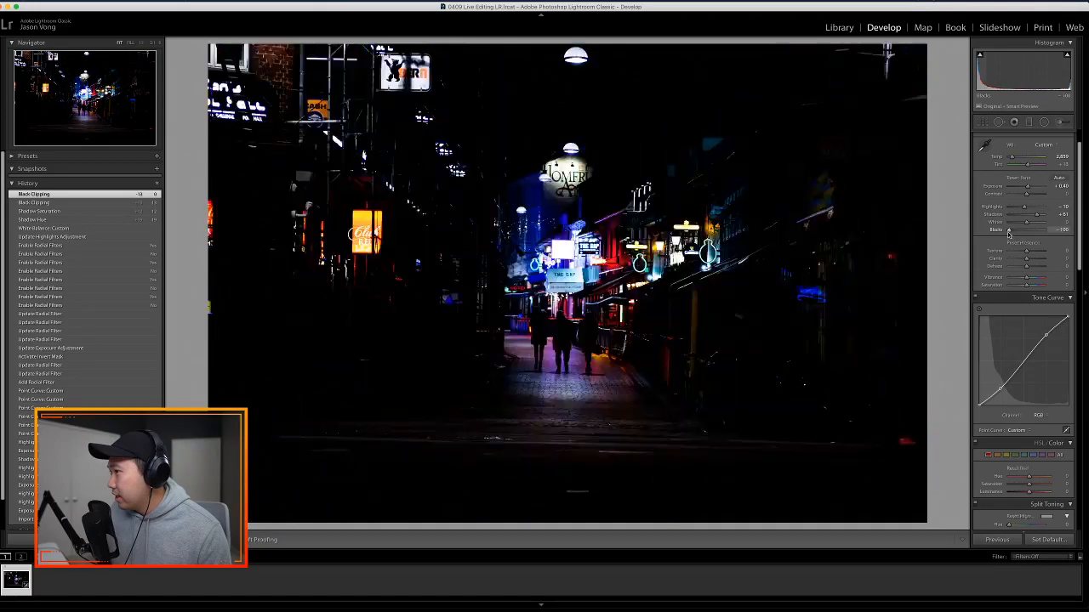
double_click(1010, 233)
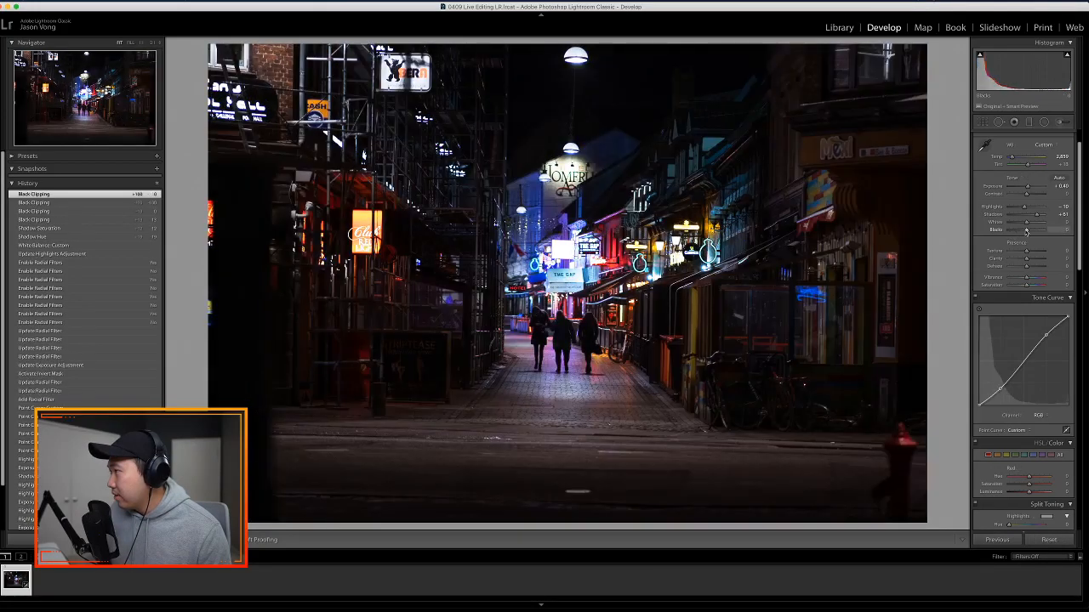
left_click_drag(1028, 232, 1033, 230)
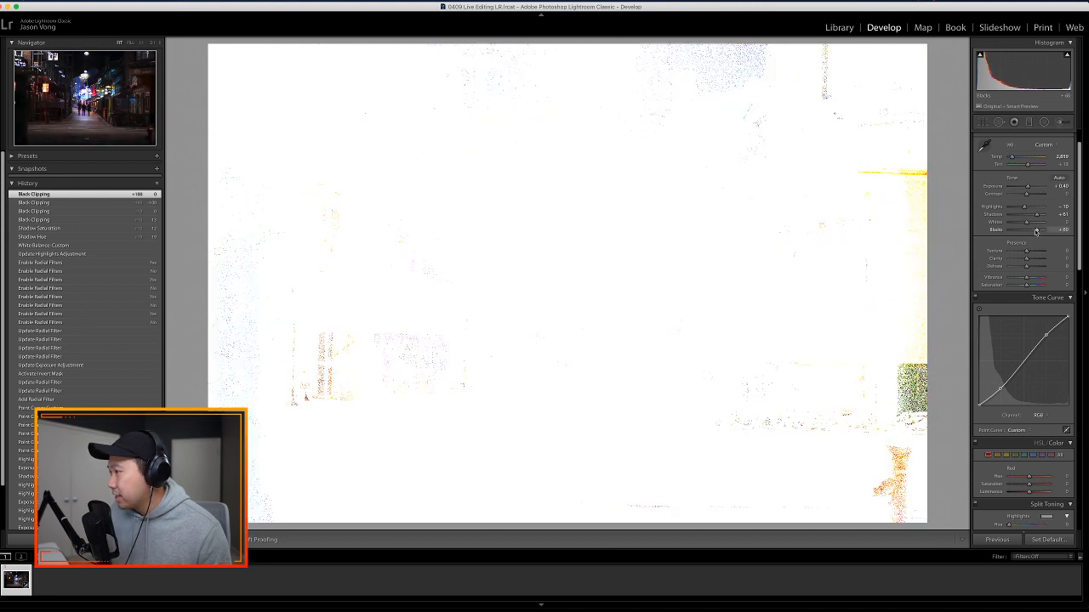
left_click_drag(1036, 231, 1007, 228)
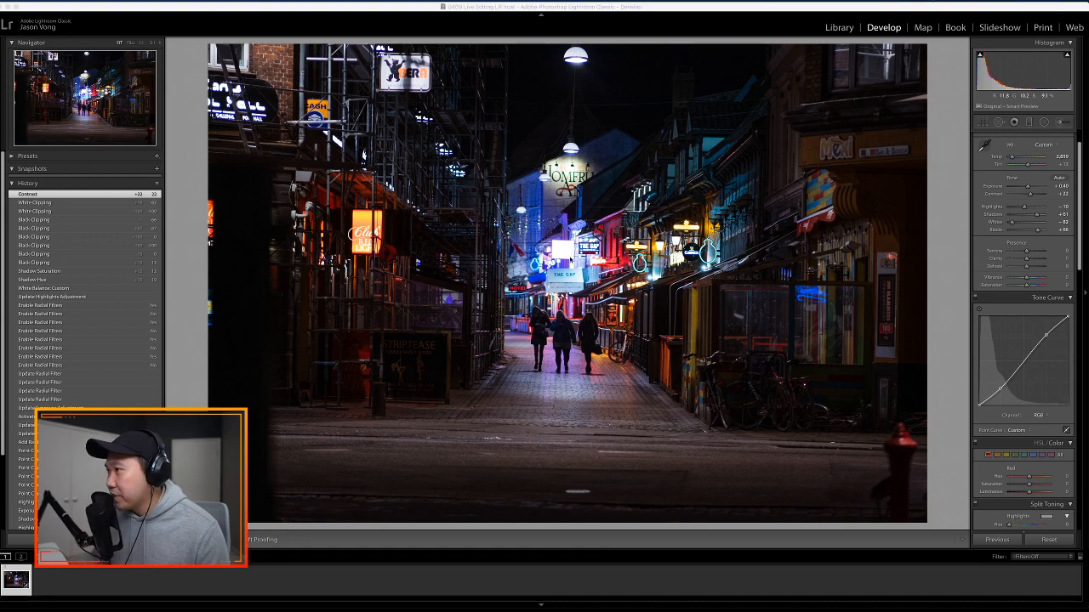
- Switch to the YouTube video in Chrome, play it through the blue HSL adjustments, pause it and return to Lightroom
key("super+Tab")
key("super+Tab")
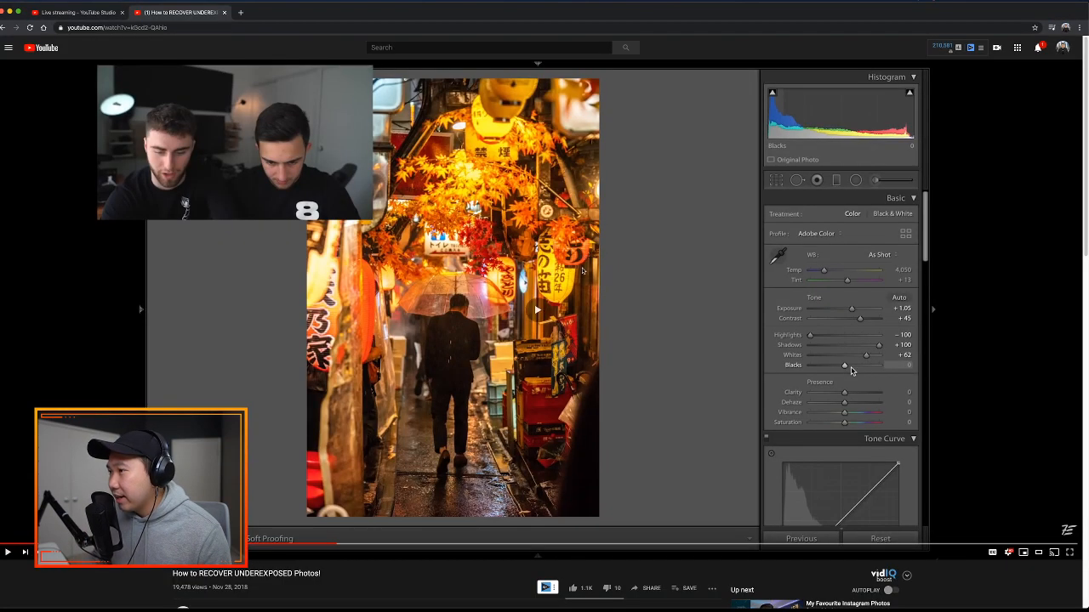
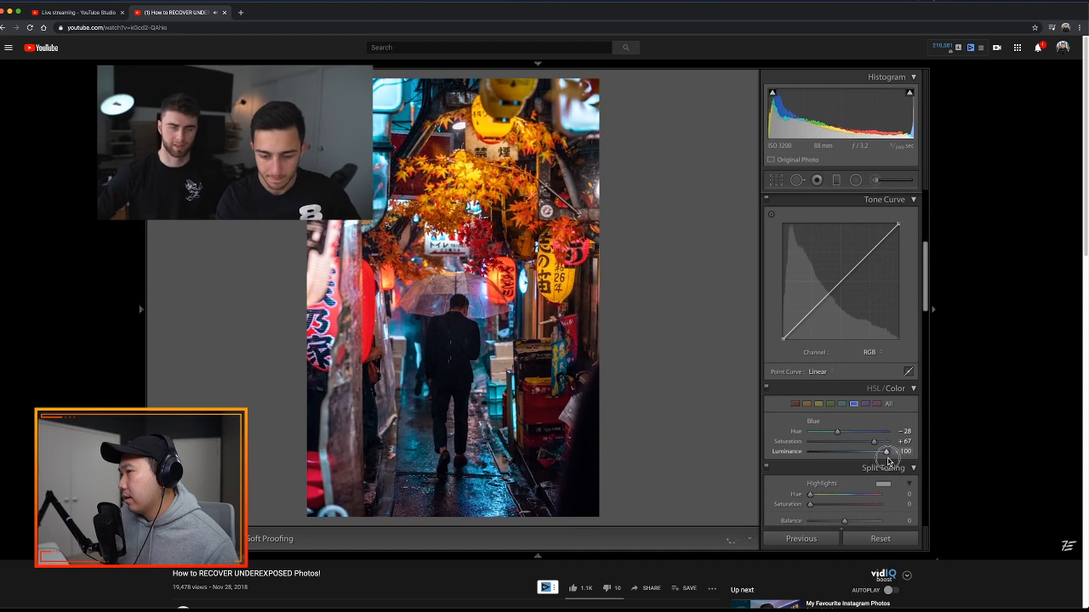
left_click(582, 270)
key("super+Tab")
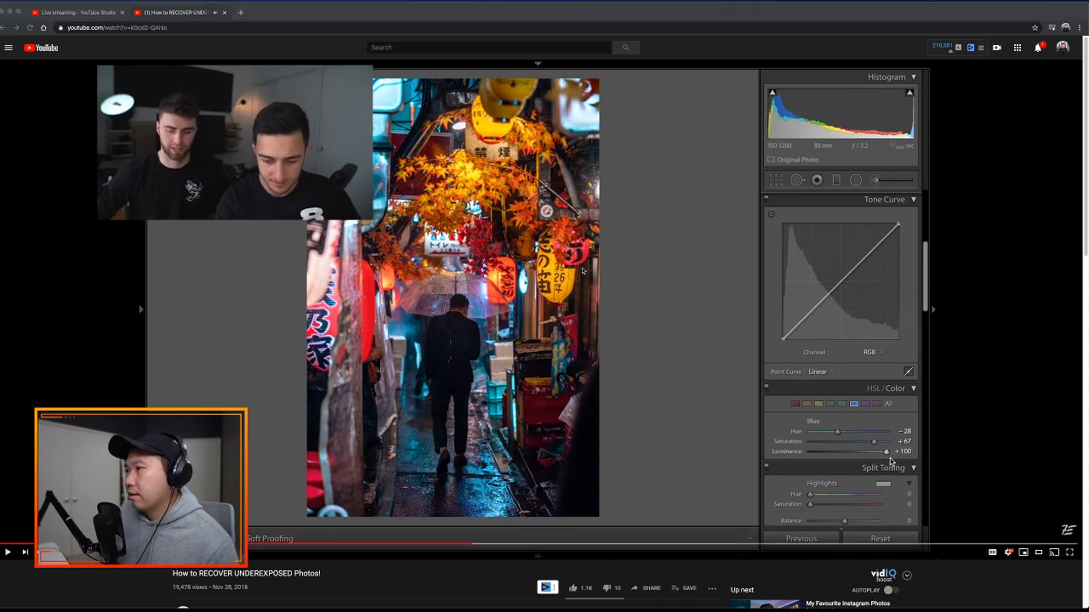
key("super+Tab")
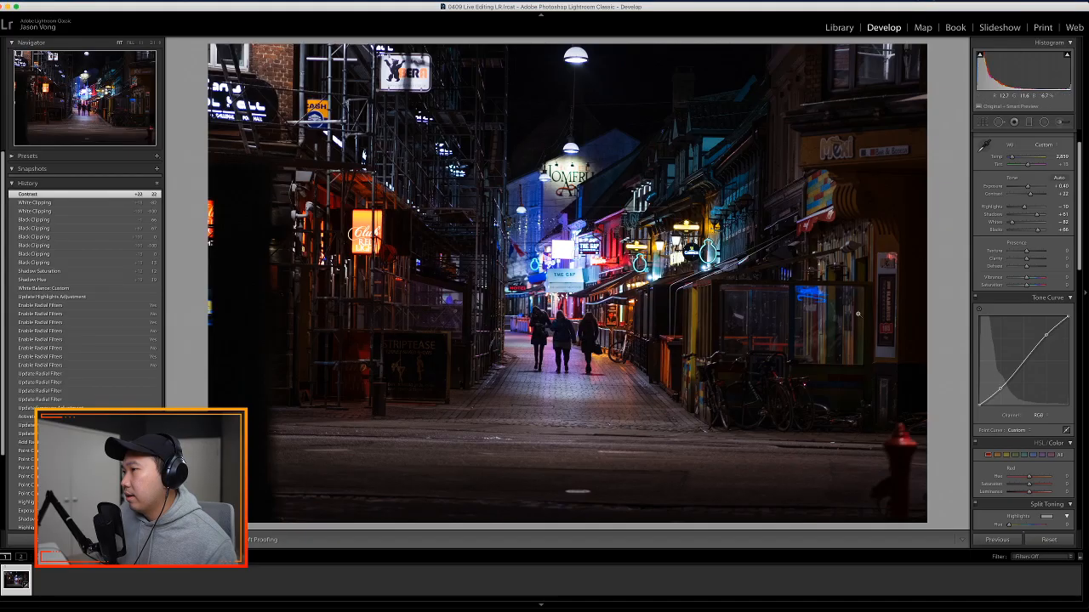
- Shift the alley photo's blues in HSL to Hue −47, Saturation +32 and Luminance −13
left_click_drag(1082, 228, 1082, 294)
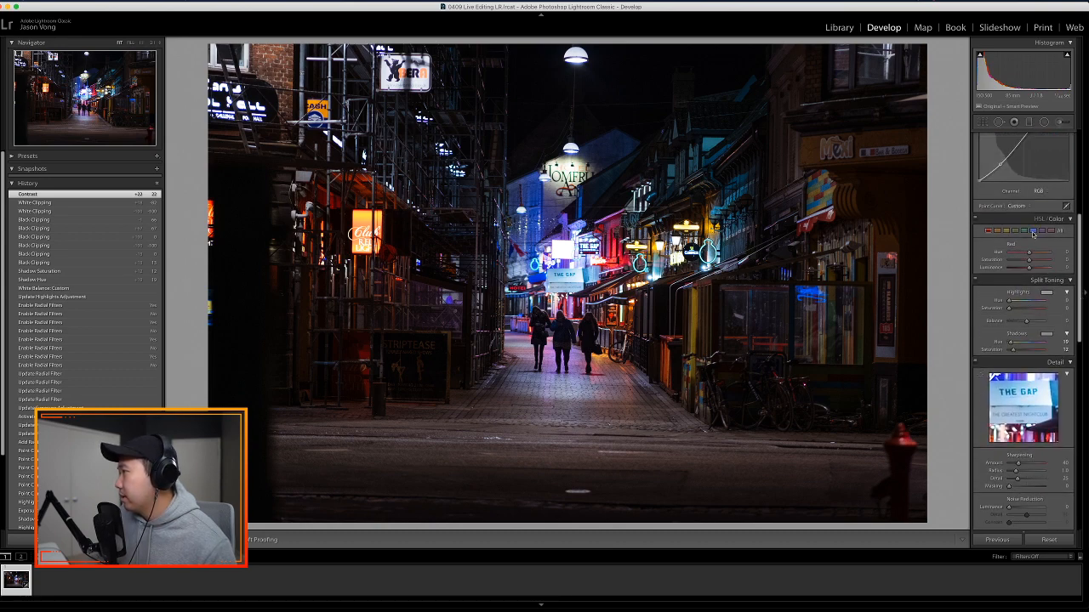
left_click_drag(1029, 254, 1029, 253)
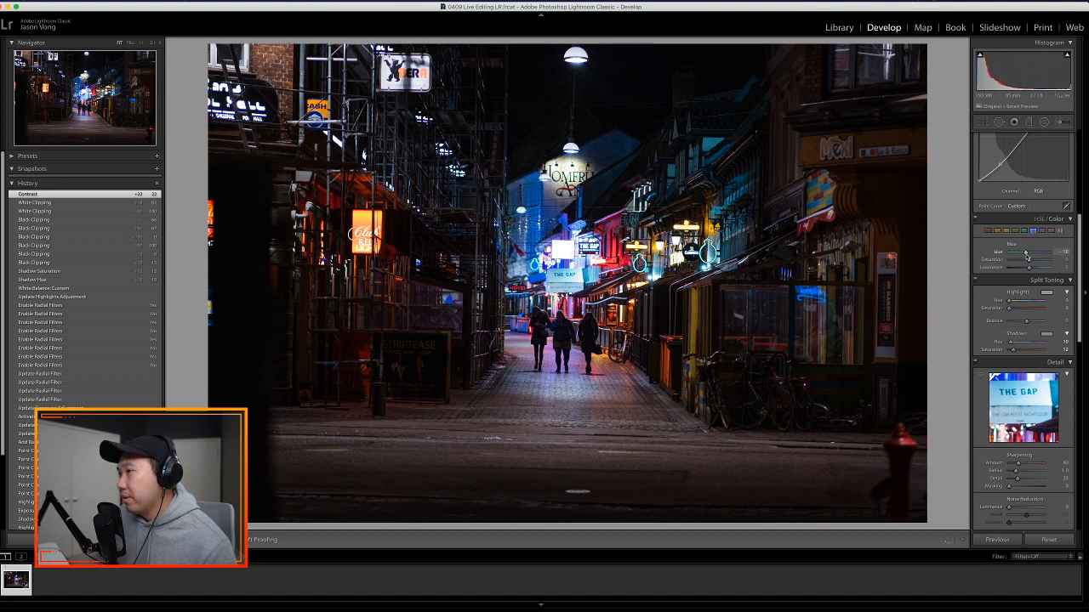
double_click(1026, 254)
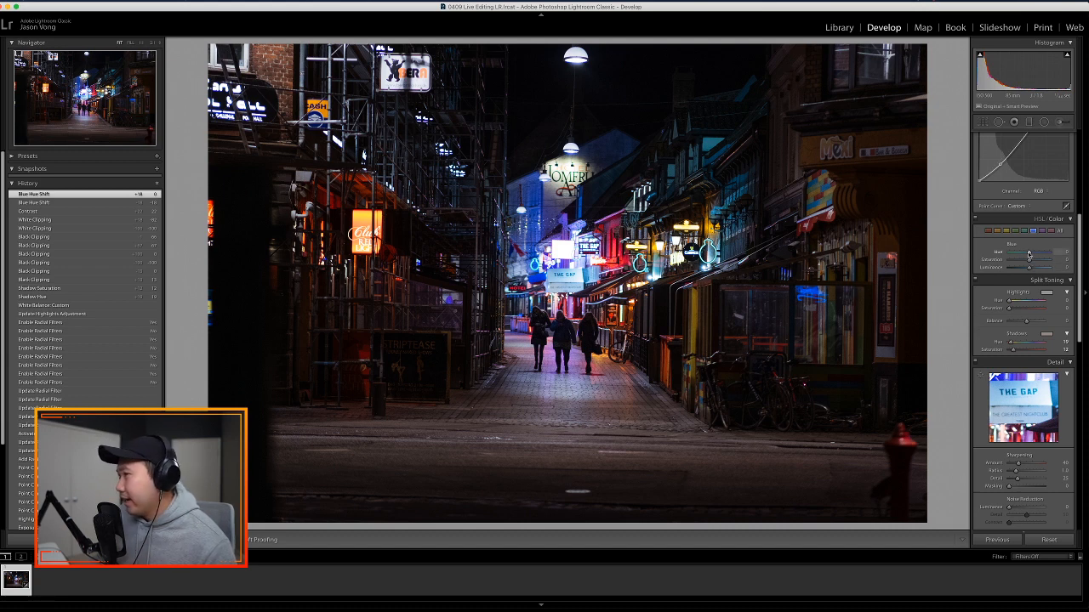
left_click_drag(1029, 253, 1045, 265)
double_click(1030, 253)
left_click_drag(1034, 264, 1025, 270)
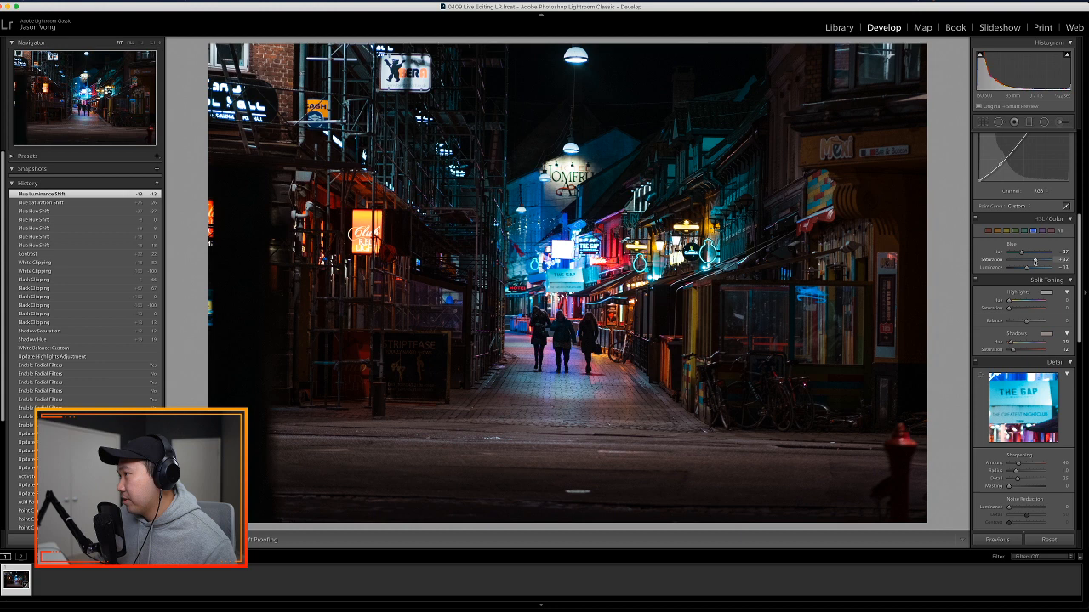
left_click_drag(1021, 252, 1020, 252)
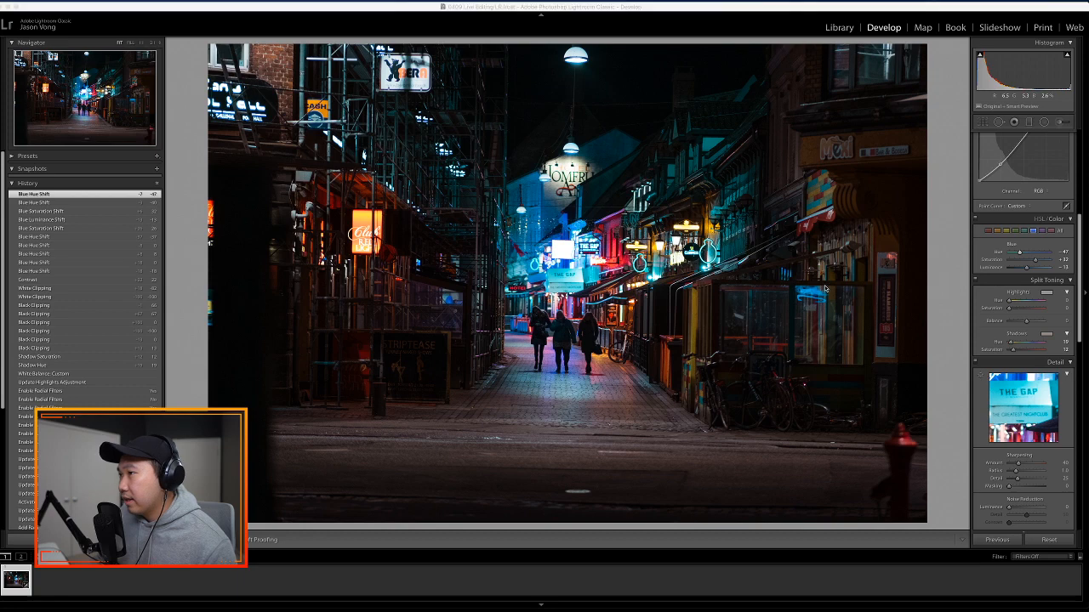
- Watch the YouTube video's tone curve edits in Chrome, return to Lightroom and slightly raise the black end of the RGB curve
key("super+Tab")
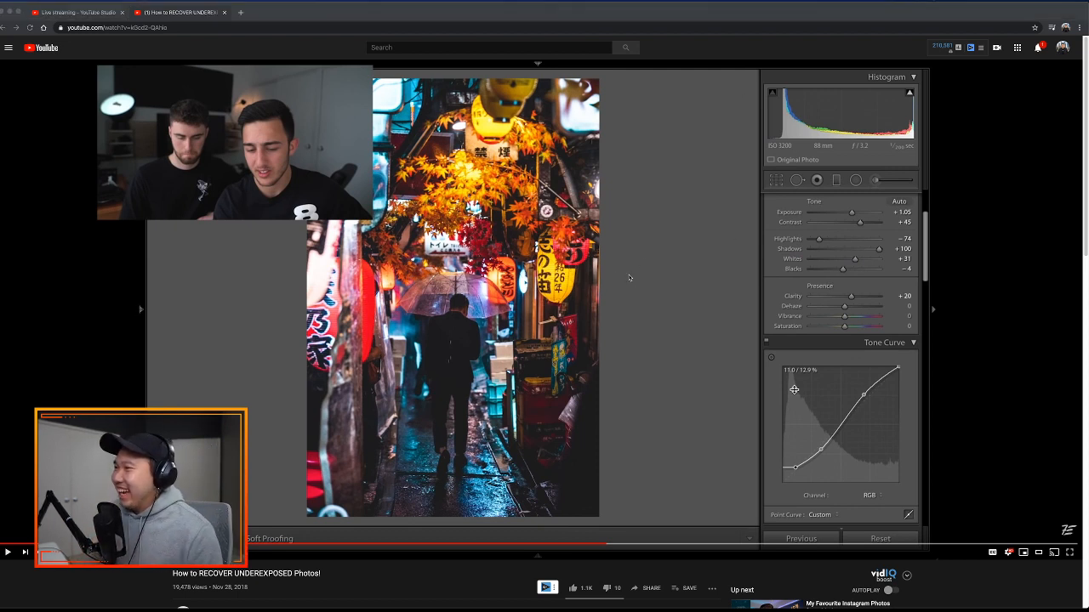
key("super+Tab")
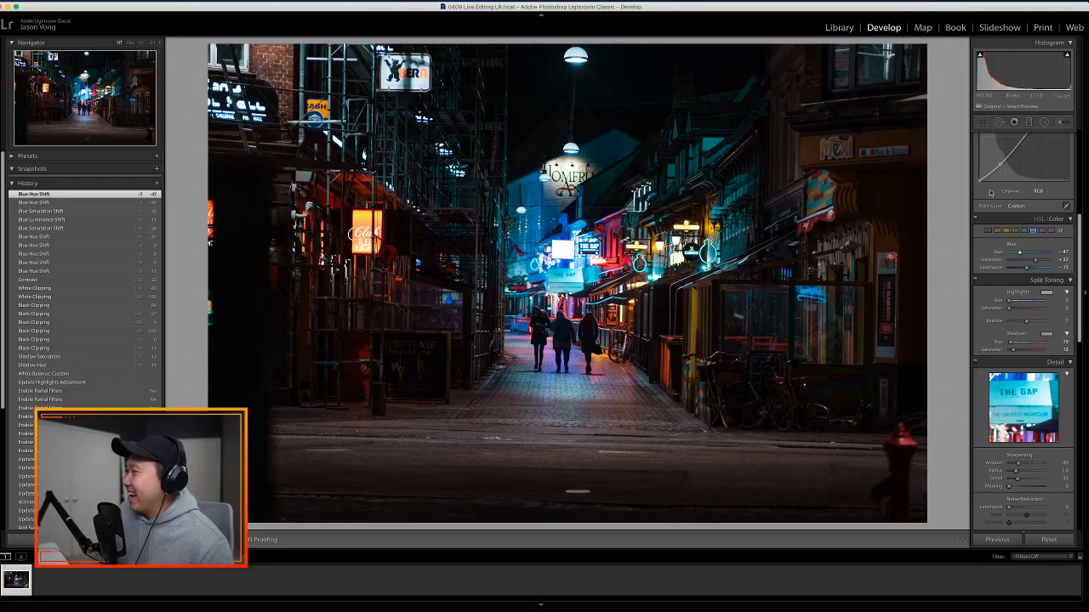
scroll(1078, 237, "up", 5)
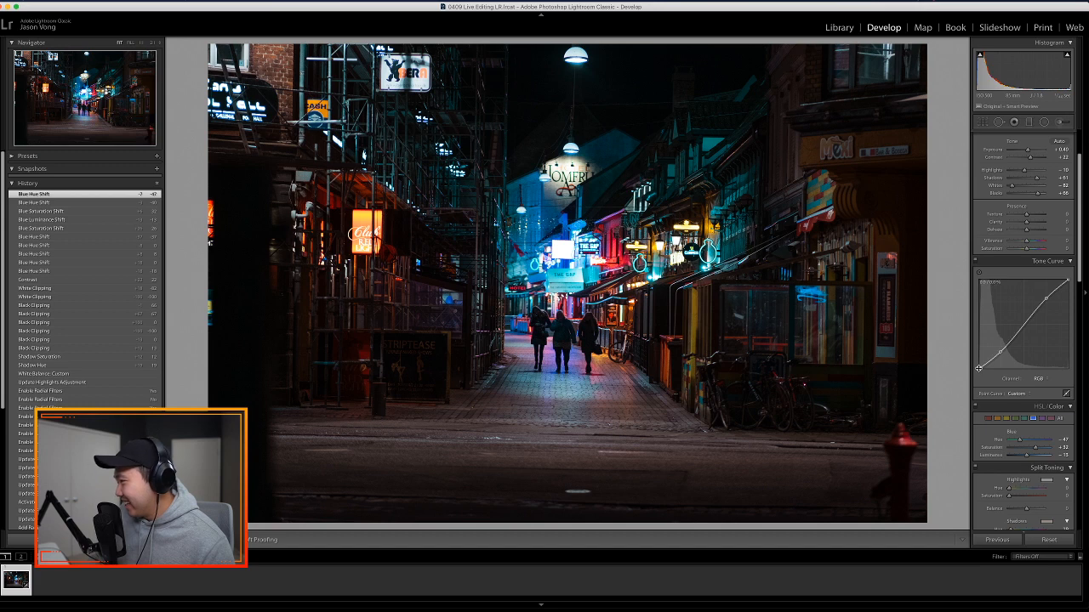
left_click_drag(978, 368, 979, 366)
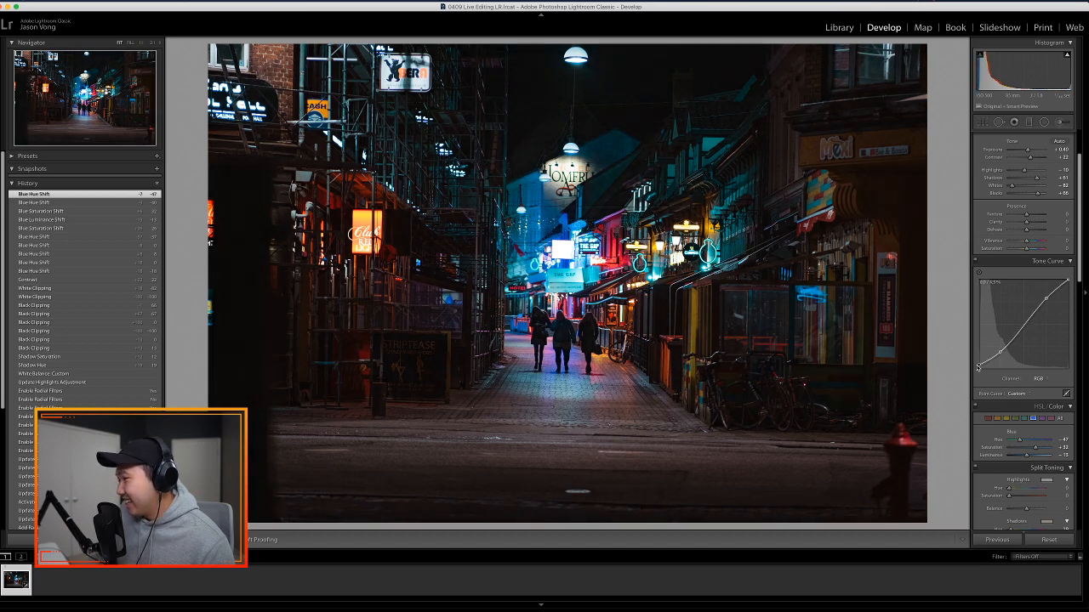
left_click_drag(978, 367, 978, 366)
- Switch back to the YouTube video, skip to the yellow HSL adjustments, pause it and return to Lightroom
key("super+Tab")
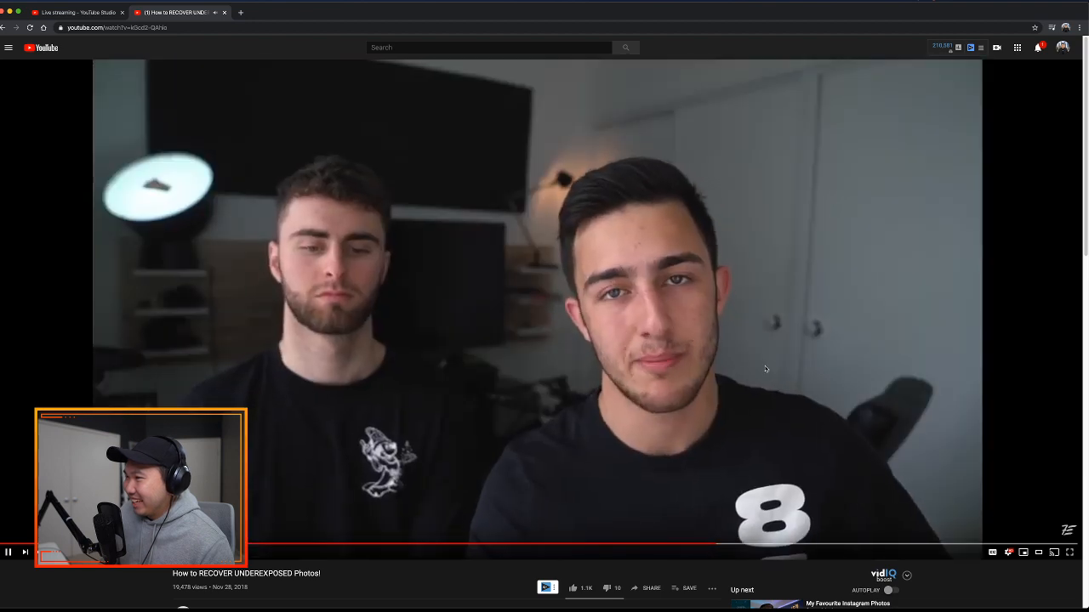
key("Left")
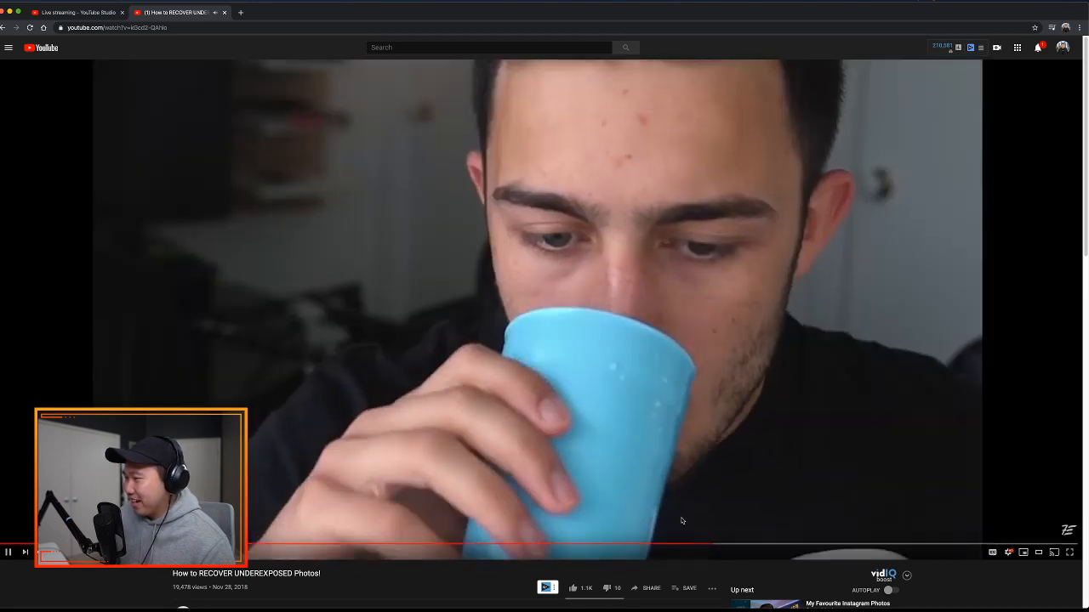
left_click_drag(734, 545, 767, 546)
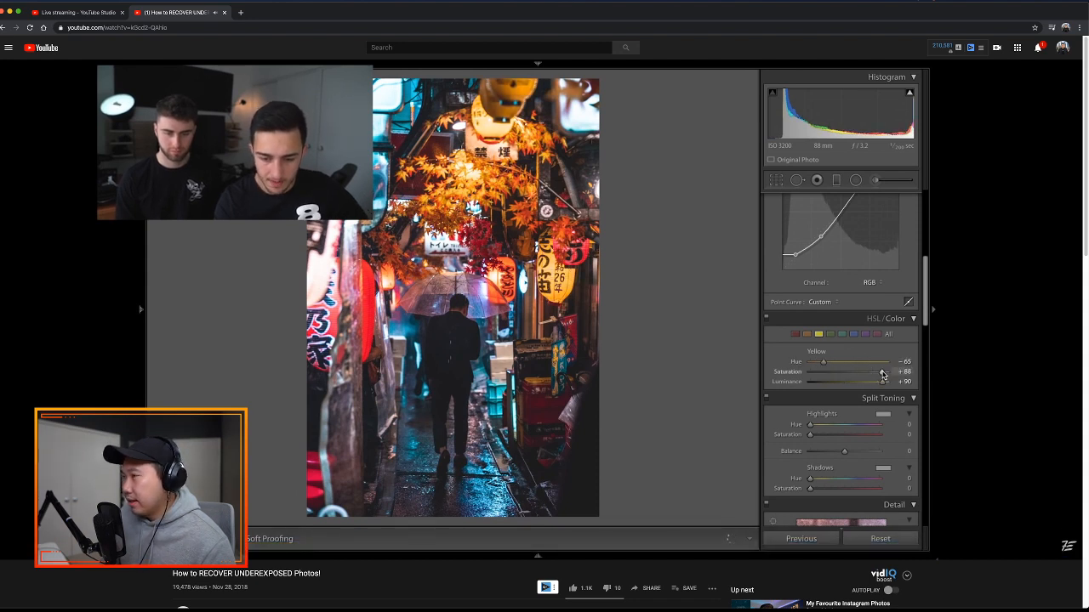
key("space")
key("super+Tab")
key("super+Tab")
key("super+Tab")
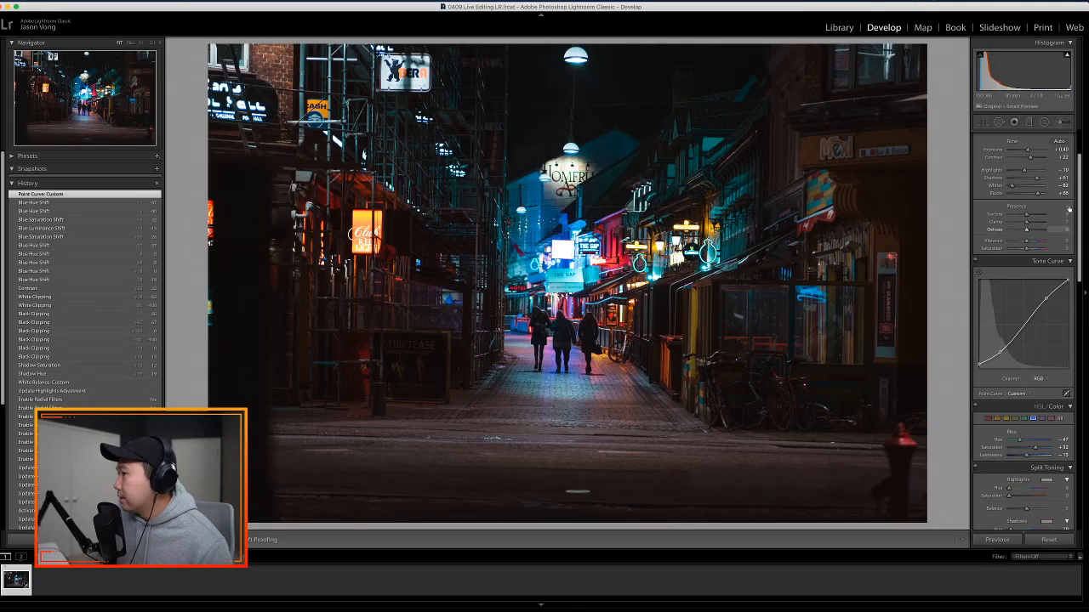
- Set the HSL yellows to Hue −100 and Saturation +31, and refine the blues to Hue −45, Saturation +42 and Luminance −14
scroll(1079, 200, "down", 5)
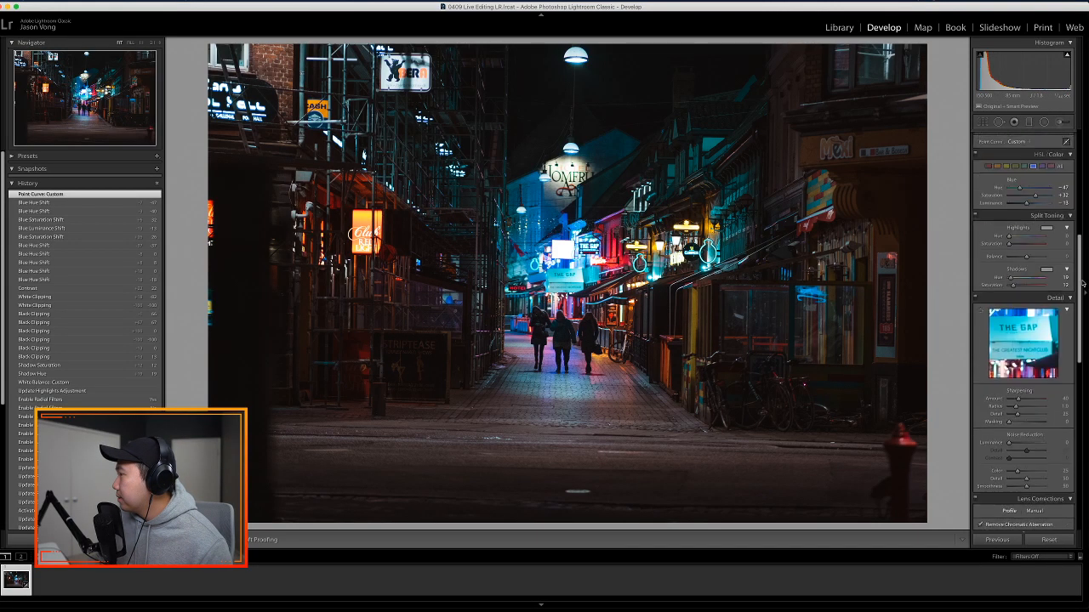
left_click(1007, 230)
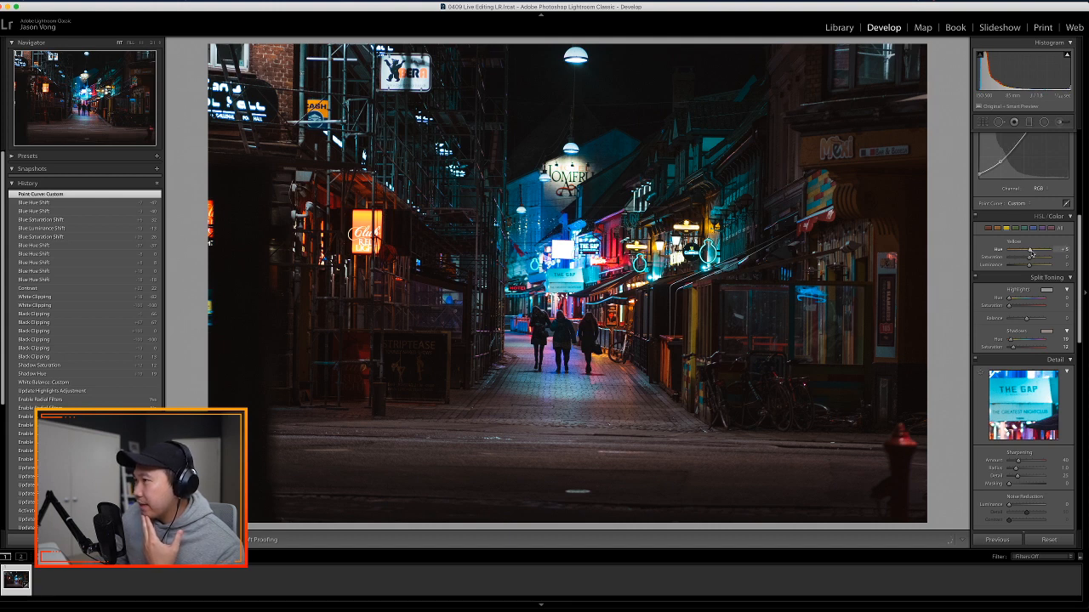
left_click_drag(1024, 251, 1015, 252)
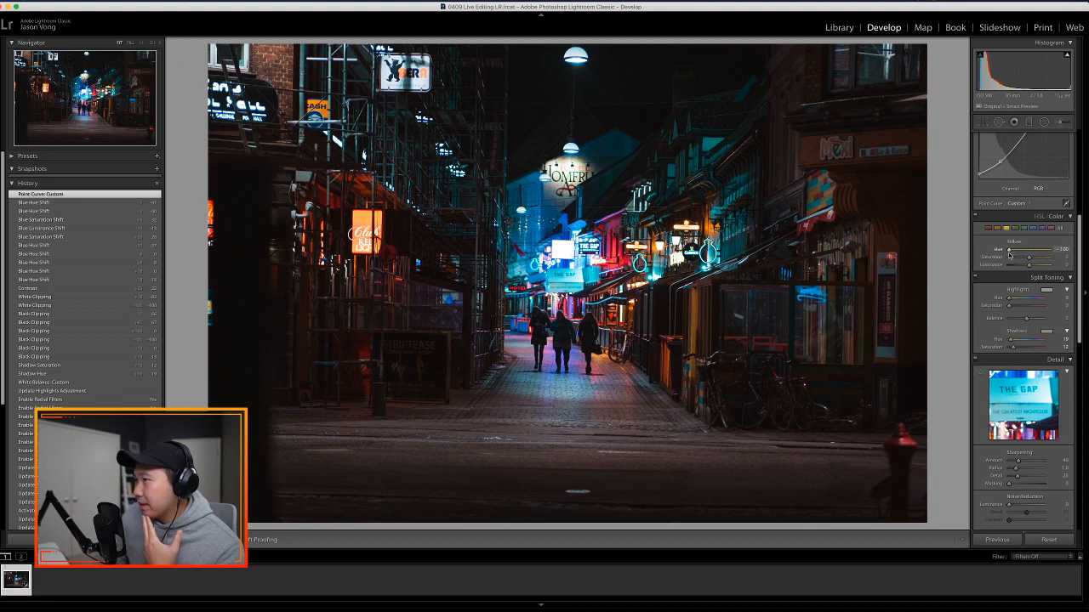
left_click_drag(1010, 255, 1031, 258)
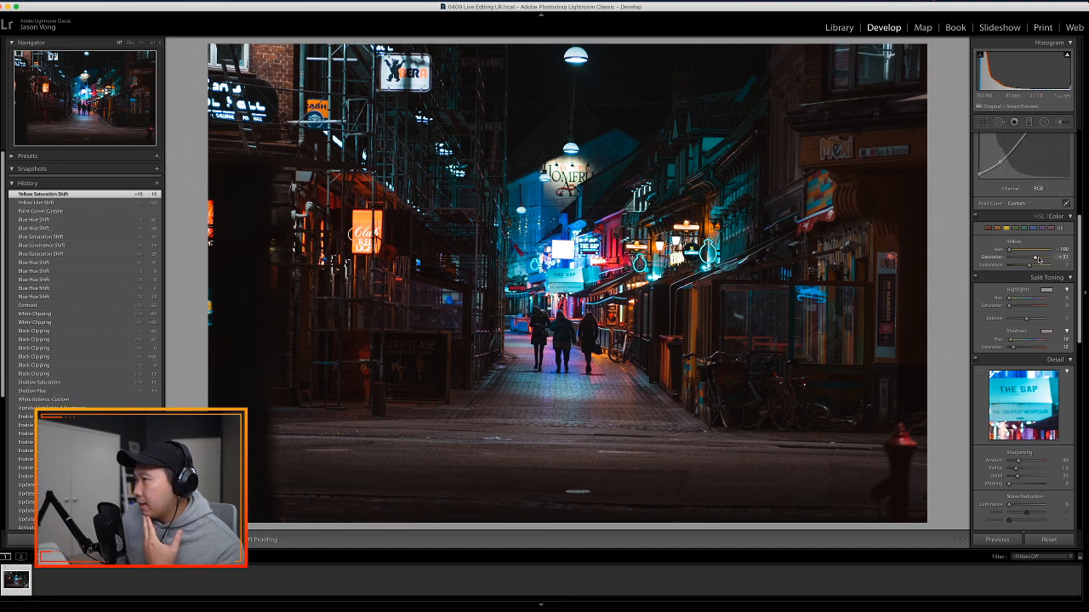
left_click_drag(1038, 260, 1029, 261)
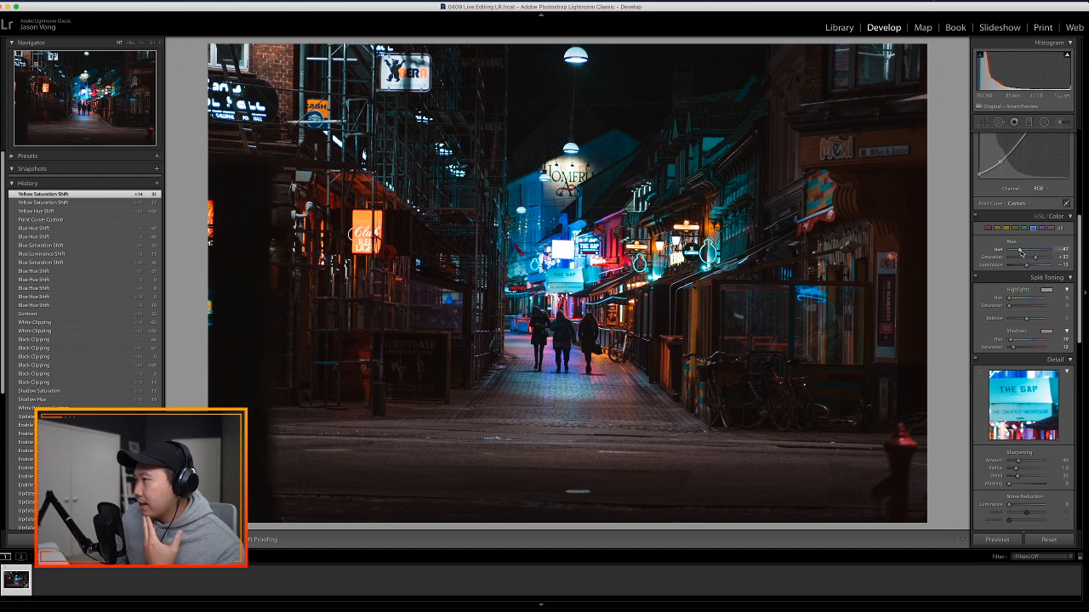
left_click_drag(1020, 251, 1023, 252)
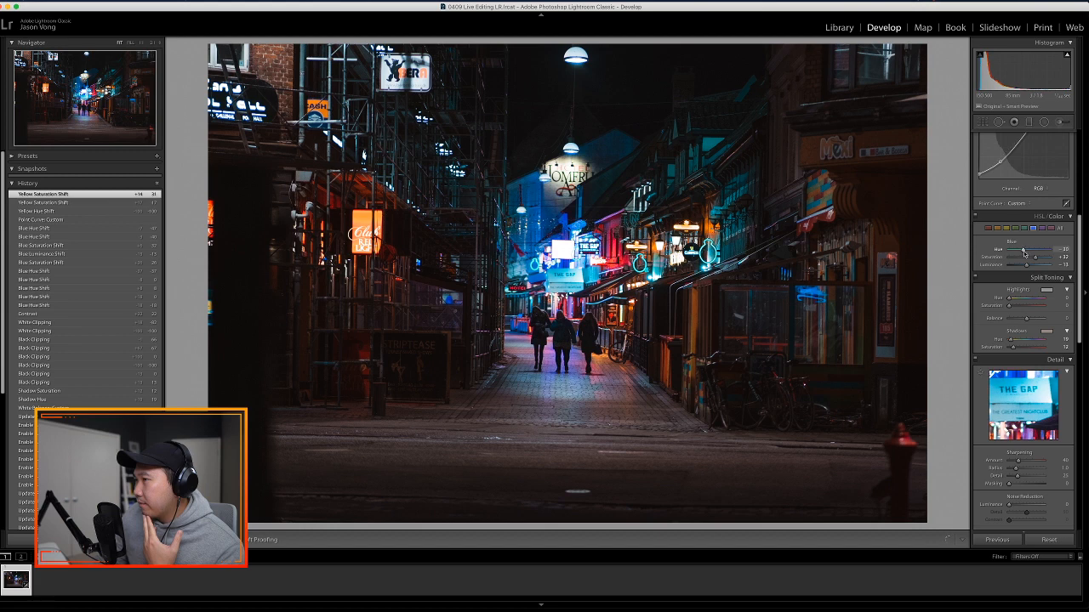
mouse_move(1021, 252)
left_mouse_down()
mouse_move(1043, 259)
mouse_move(1025, 266)
left_mouse_up()
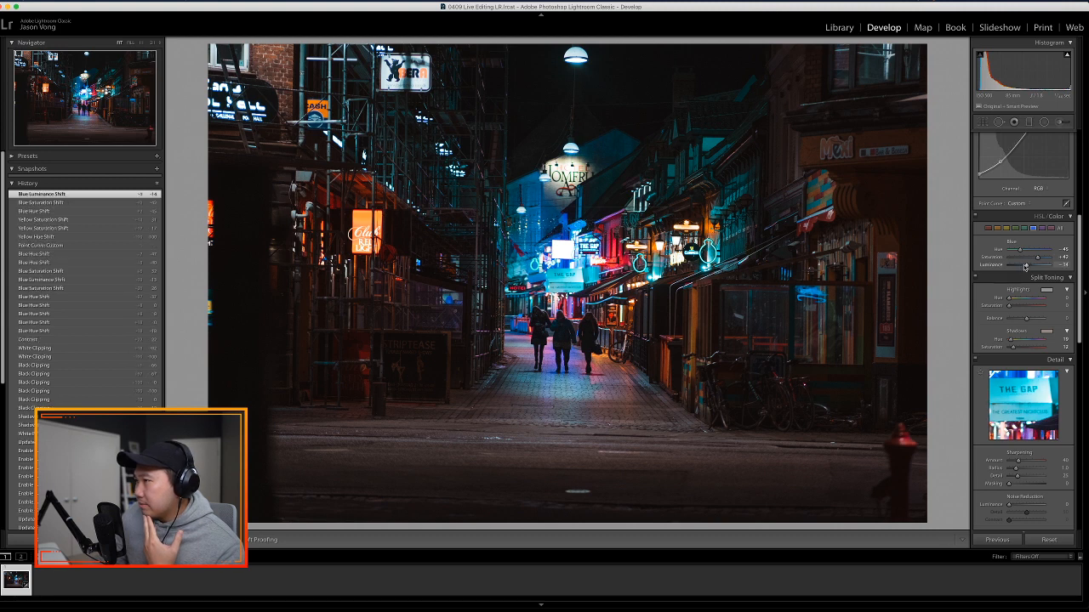
- Set the HSL reds to Hue −11, Saturation +38 and Luminance +37, and compare the result with the unedited alley photo
left_click(989, 228)
left_click_drag(1028, 250, 1031, 262)
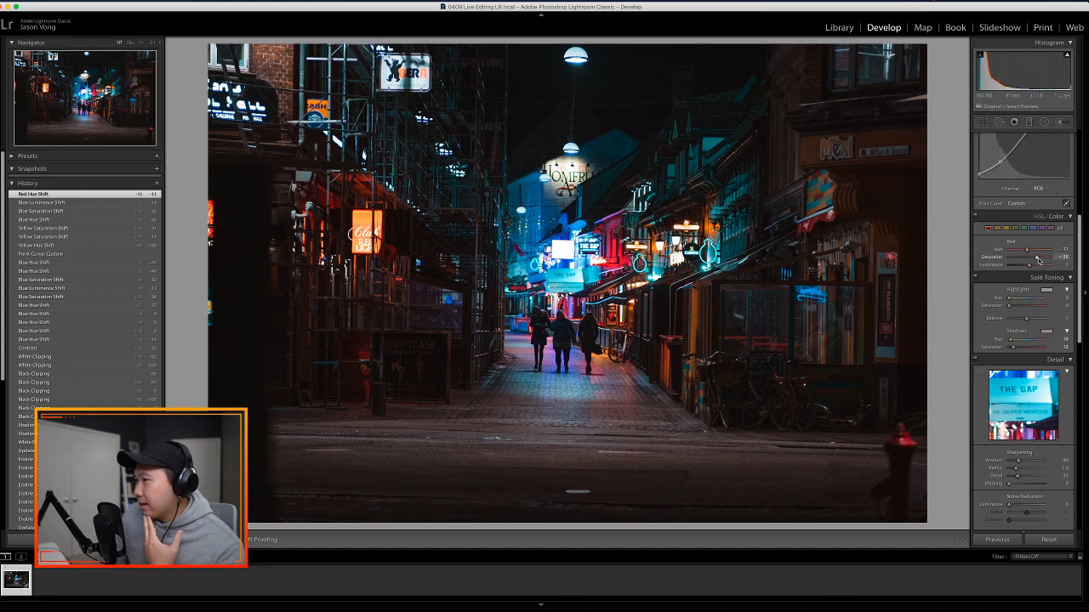
mouse_move(1037, 260)
left_mouse_down()
mouse_move(1030, 267)
mouse_move(1047, 268)
mouse_move(1035, 266)
left_mouse_up()
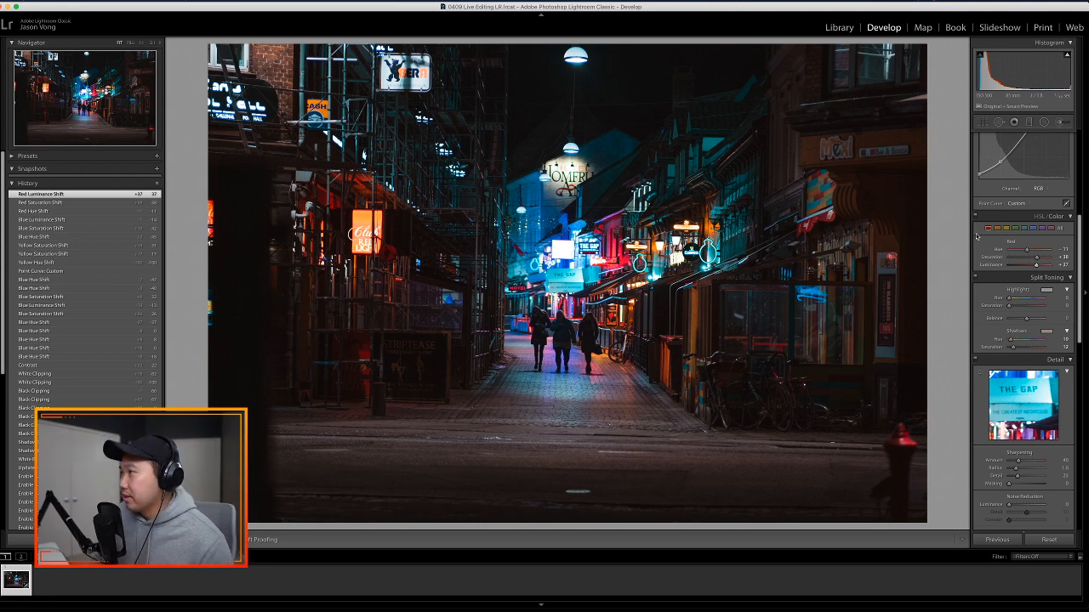
key("backslash")
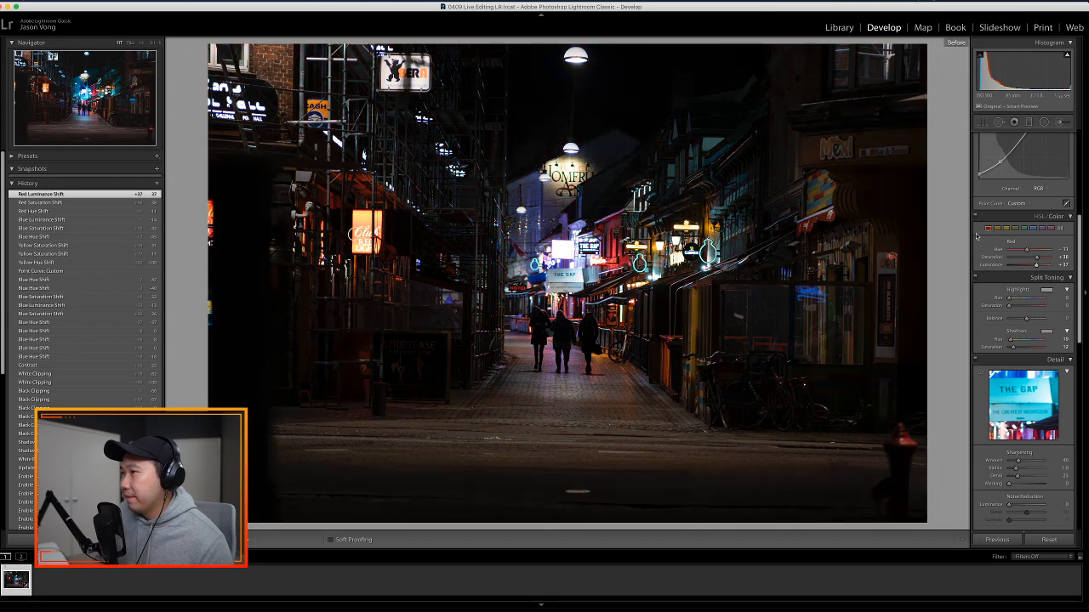
key("backslash")
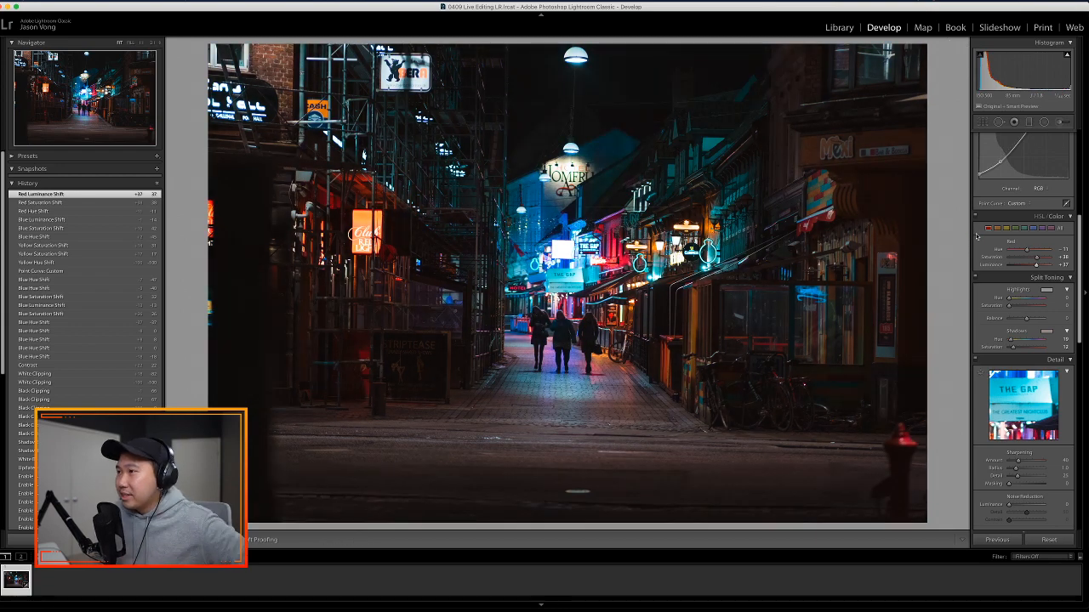
- Compare the edited alley photo with its unedited version several times
key("backslash")
key("backslash")
key("backslash")
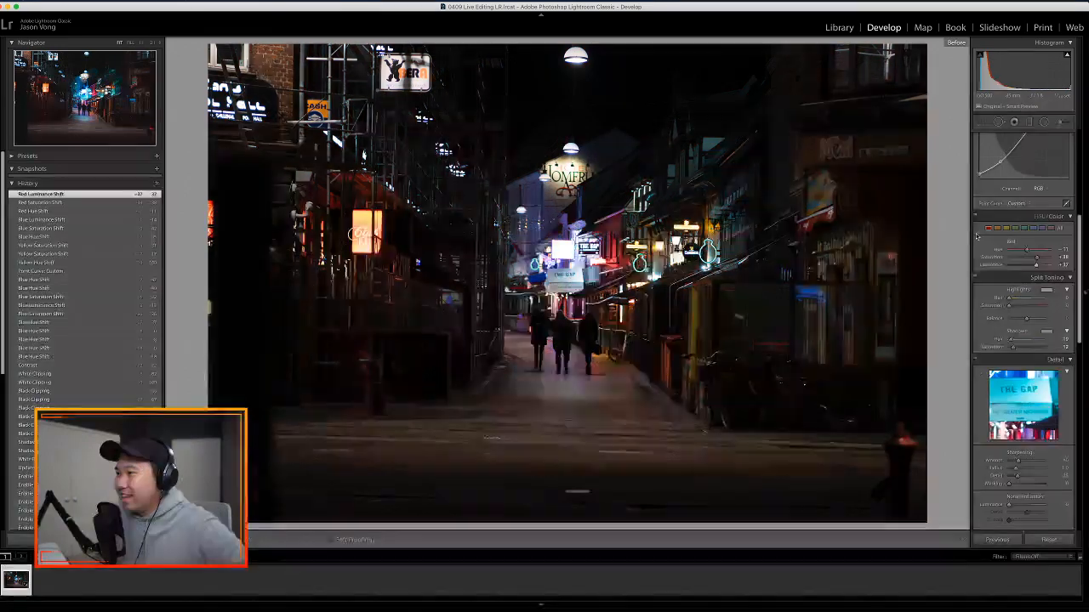
key("backslash")
key("backslash")
key("backslash")
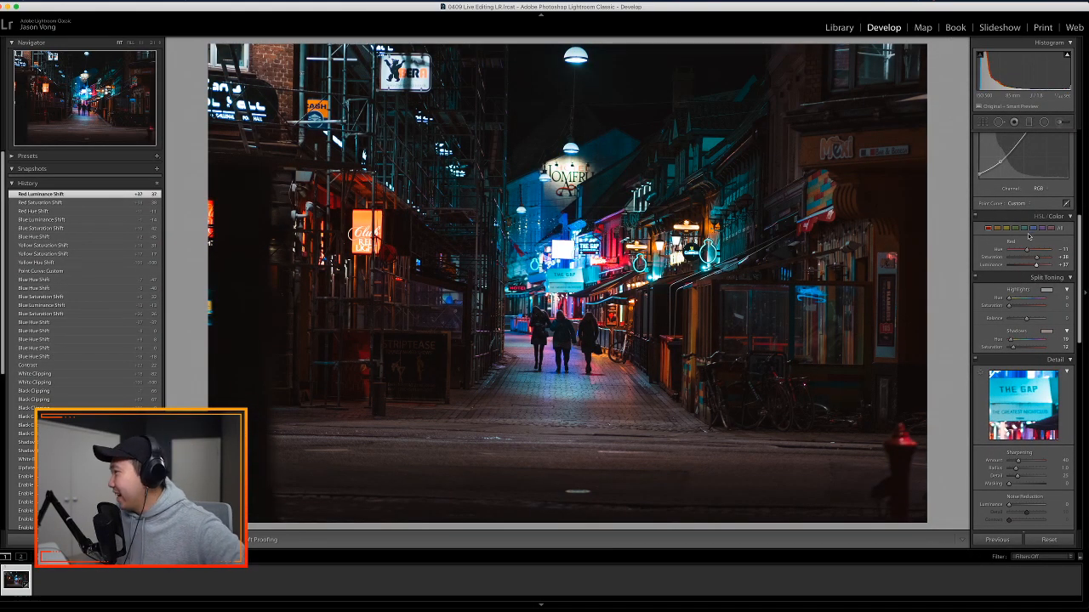
- Set the Sharpening Amount to 60, checking the detail on the three people in the alley
scroll(1079, 280, "down", 3)
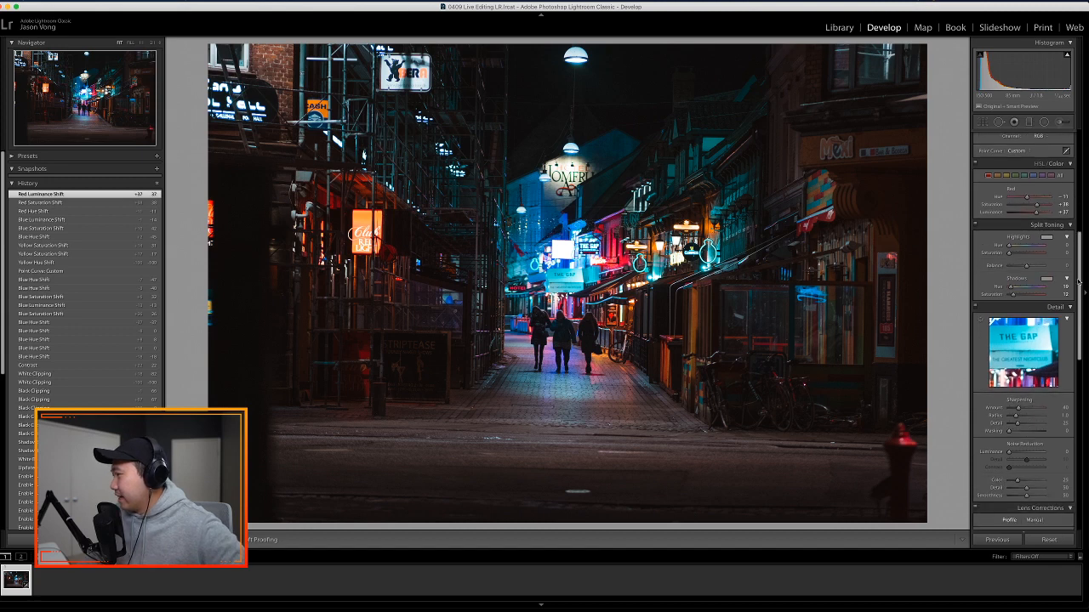
scroll(1079, 280, "down", 4)
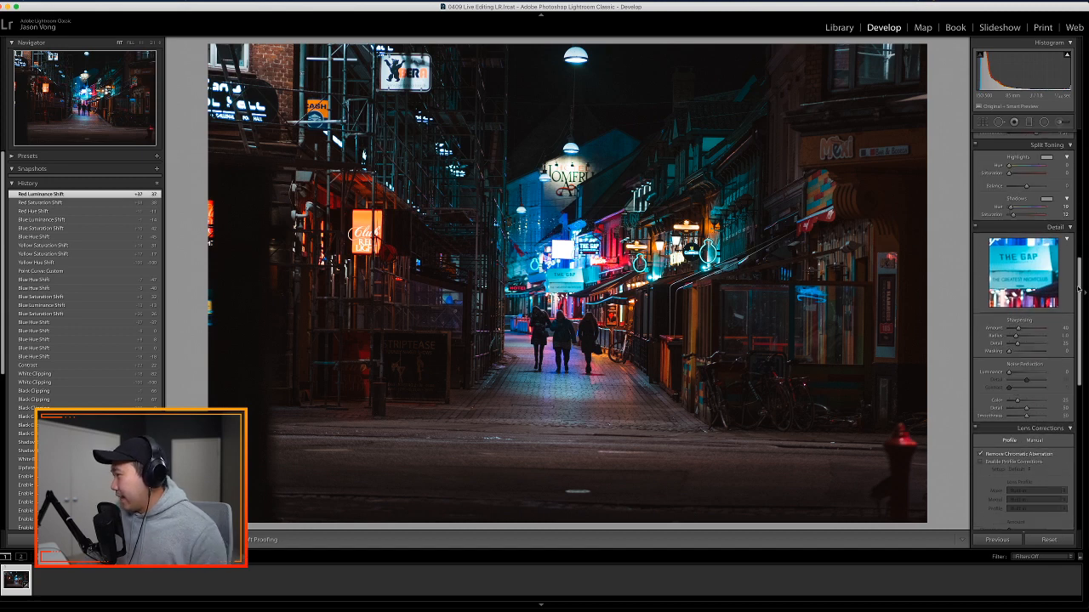
left_click(1061, 328)
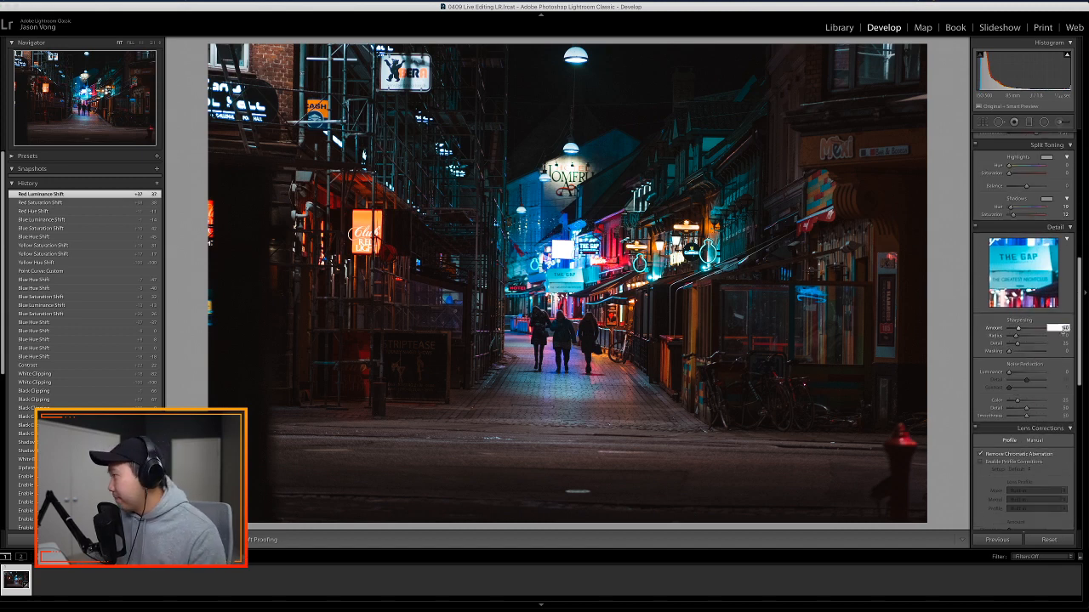
left_click(566, 342)
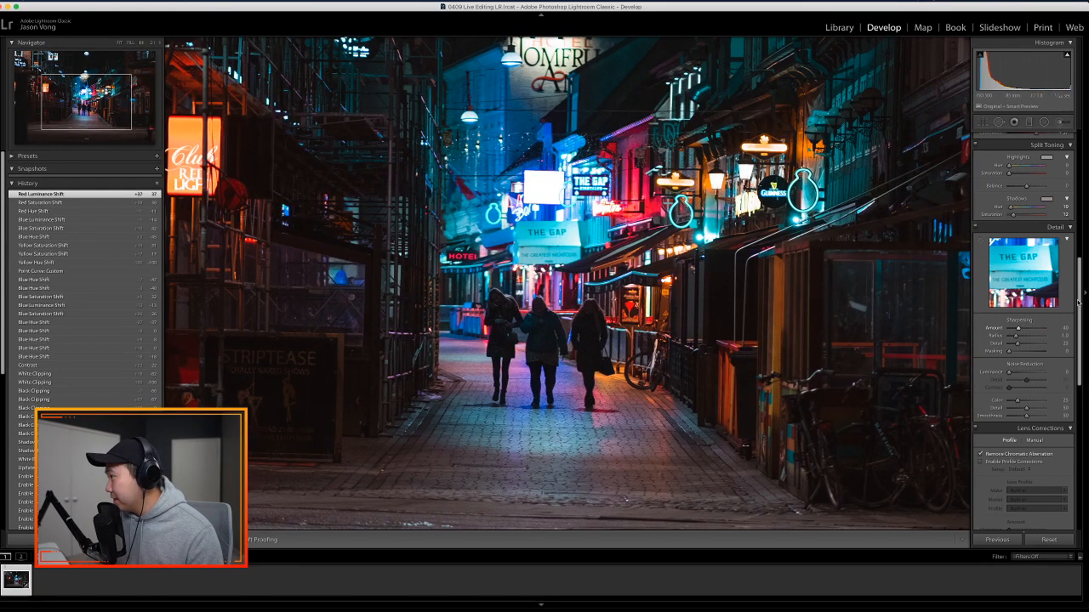
left_click(1062, 327)
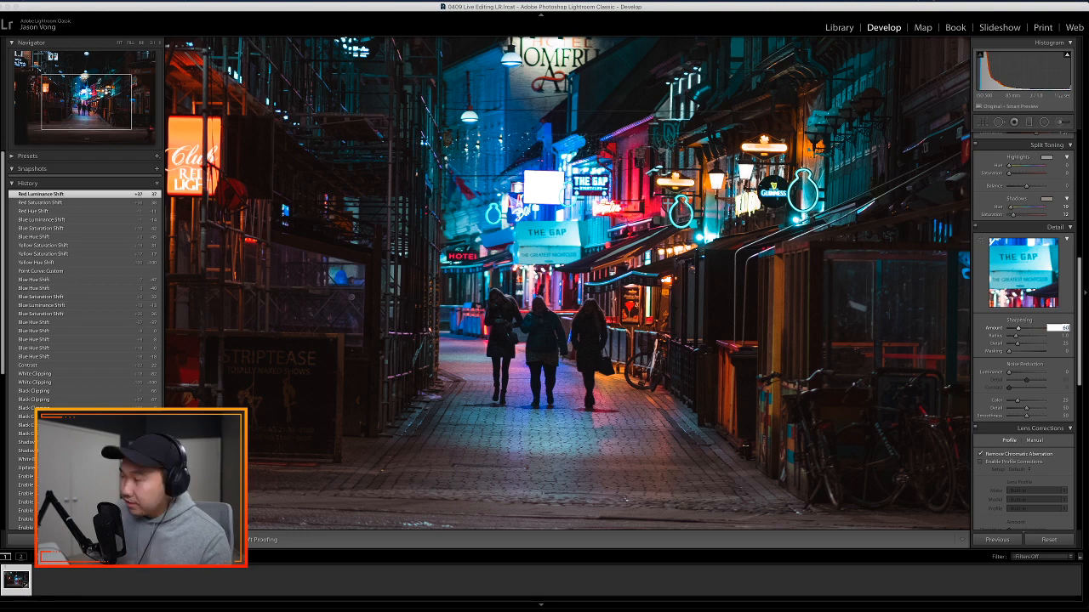
type("60")
key("Return")
- Straighten the full alley photo with the Level Upright correction, comparing it with Upright set to Off
left_click_drag(1080, 325, 1079, 389)
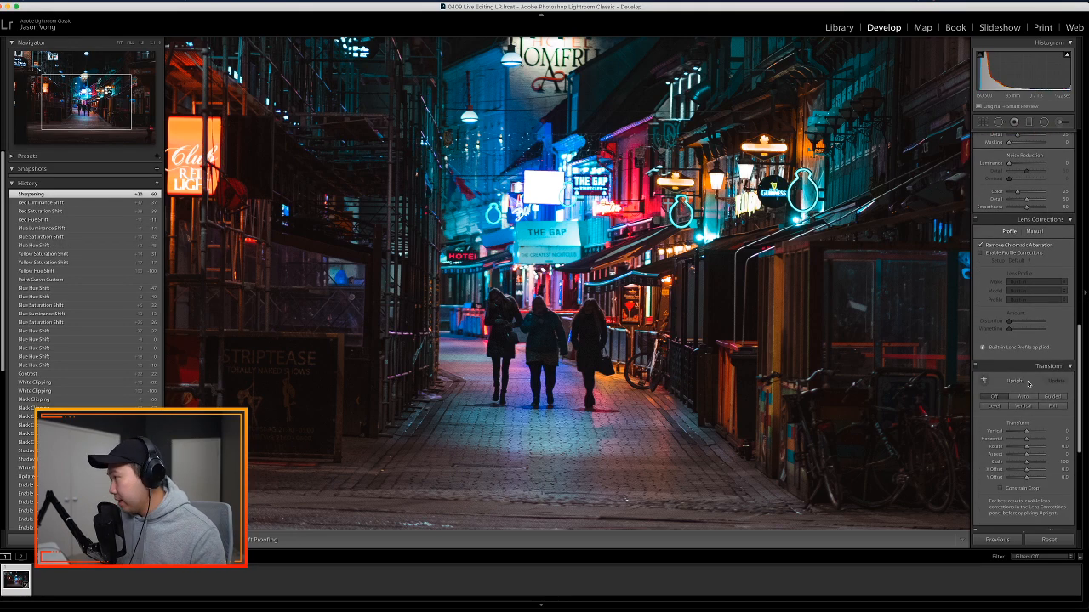
key("super+minus")
key("super+minus")
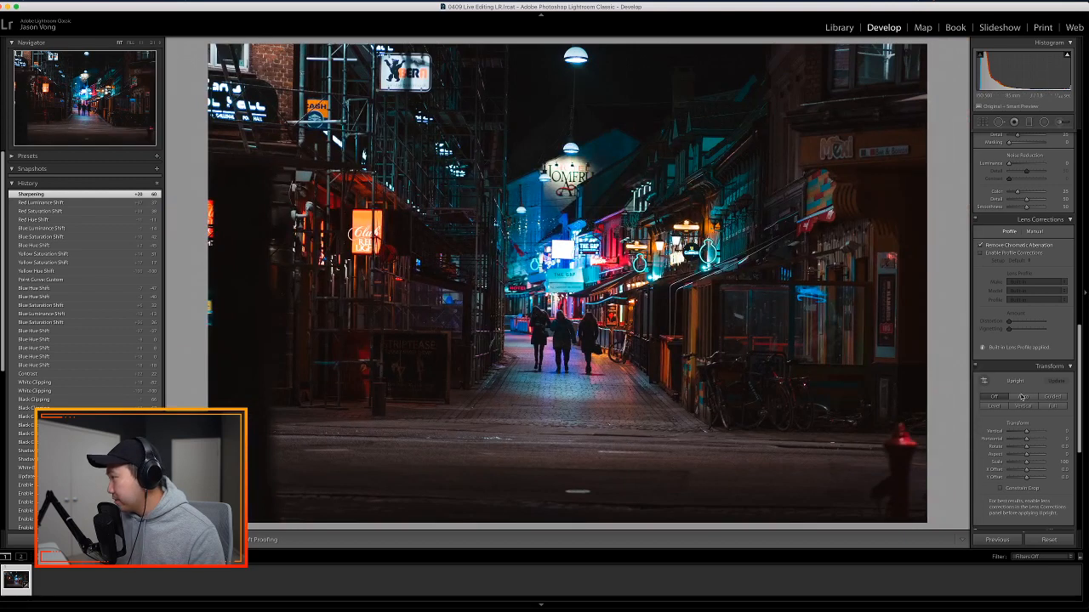
left_click(996, 406)
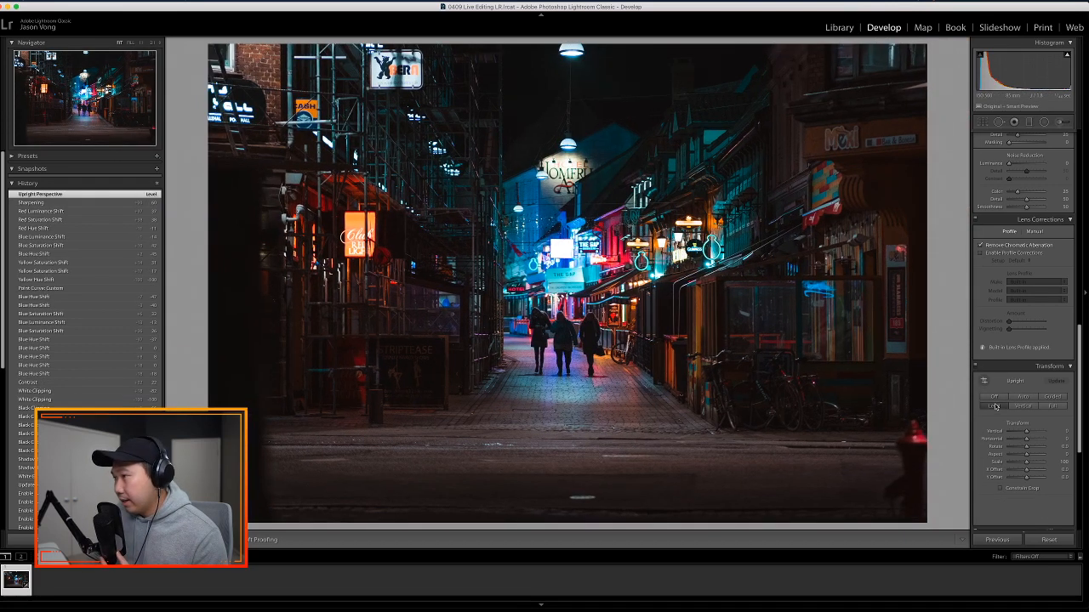
left_click(997, 398)
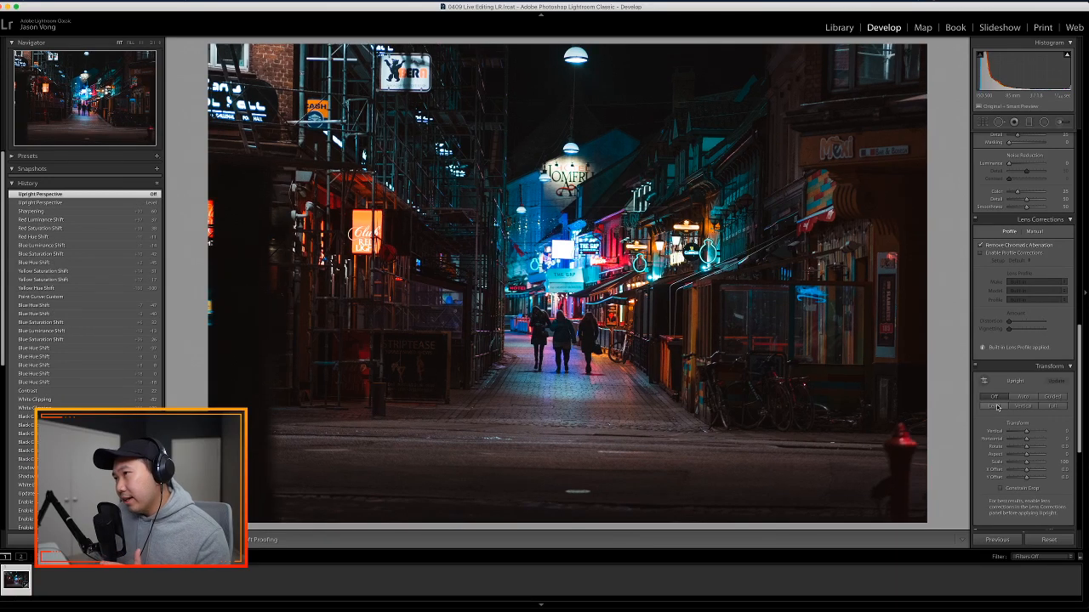
left_click(997, 407)
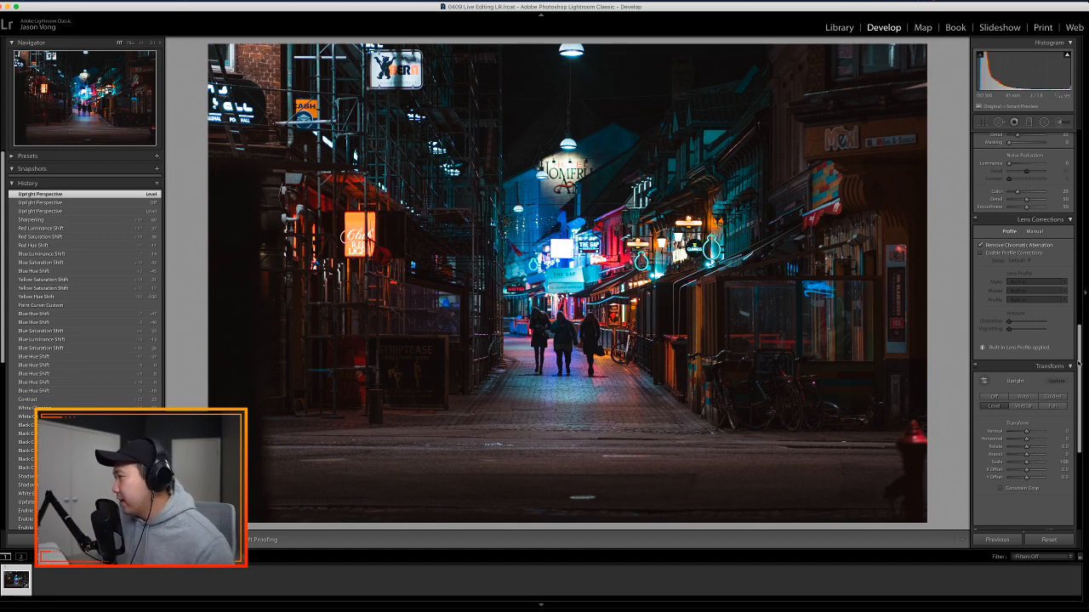
left_click_drag(1078, 363, 1074, 417)
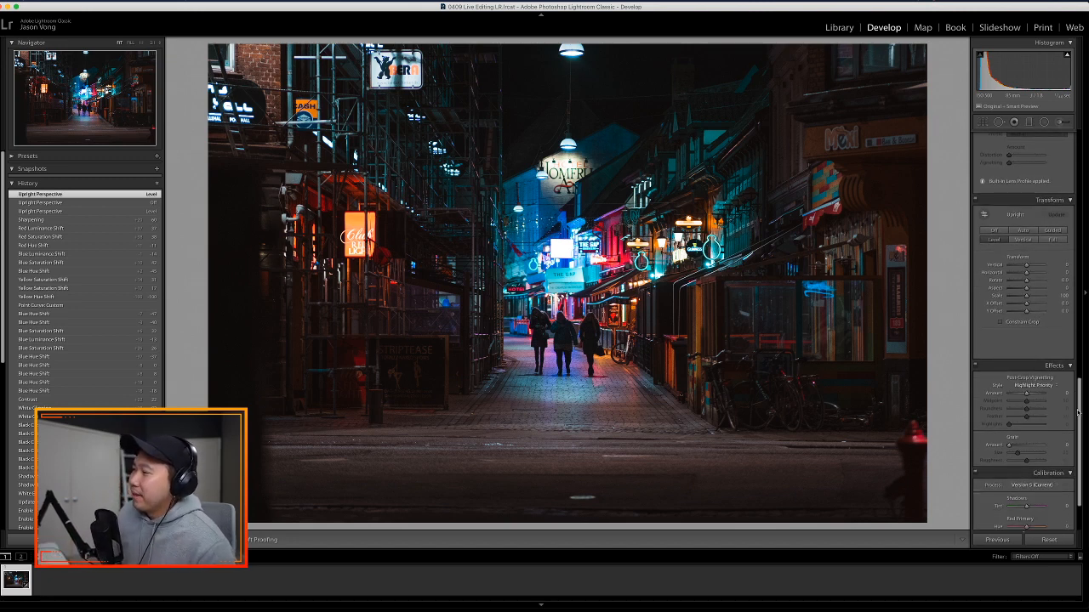
left_click_drag(1077, 412, 1077, 416)
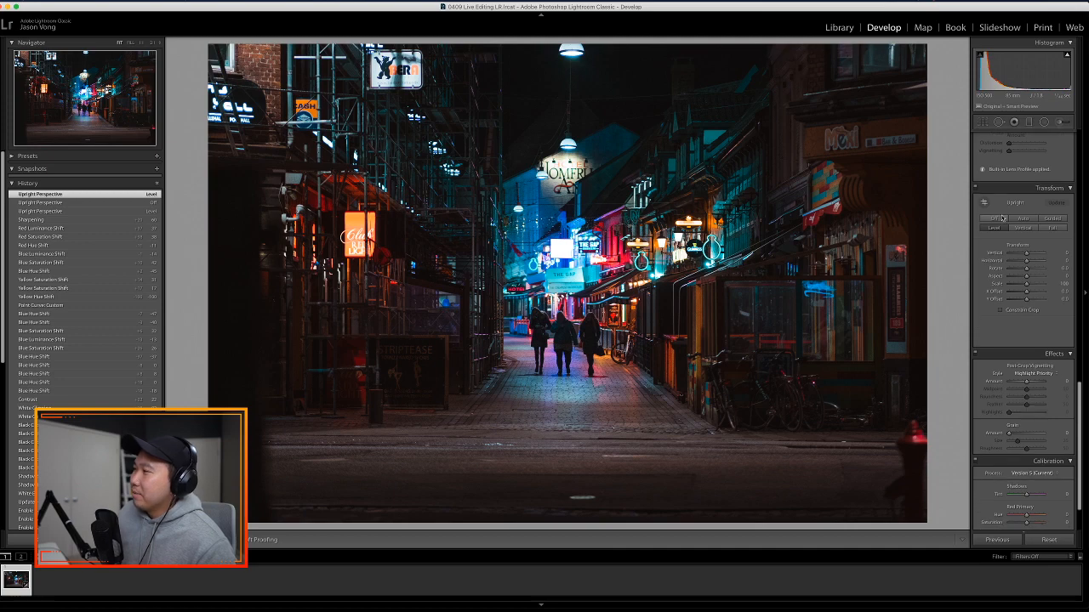
left_click(1047, 375)
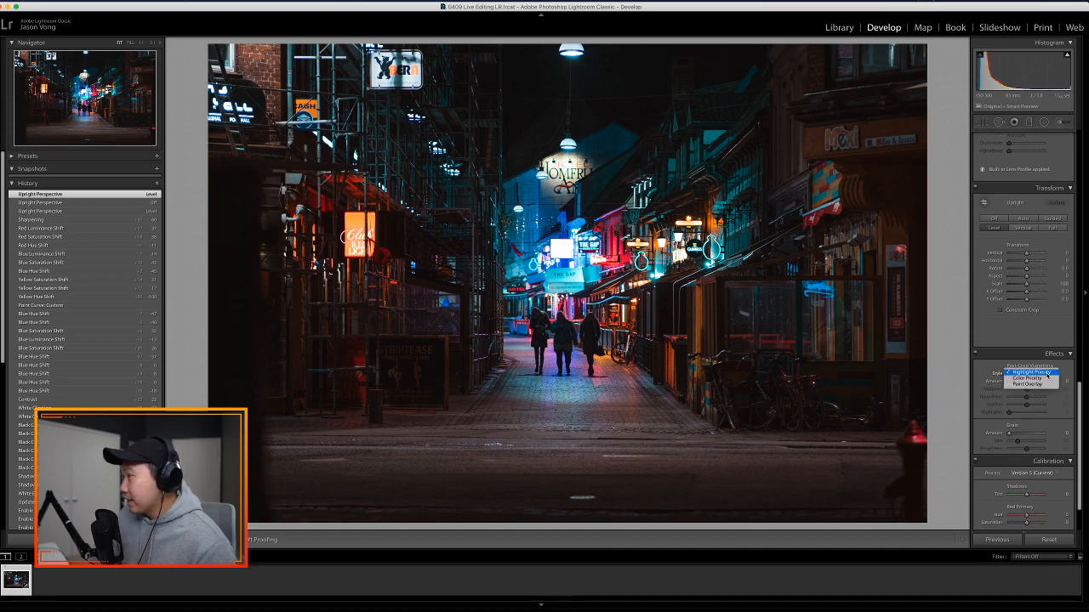
left_click(1077, 386)
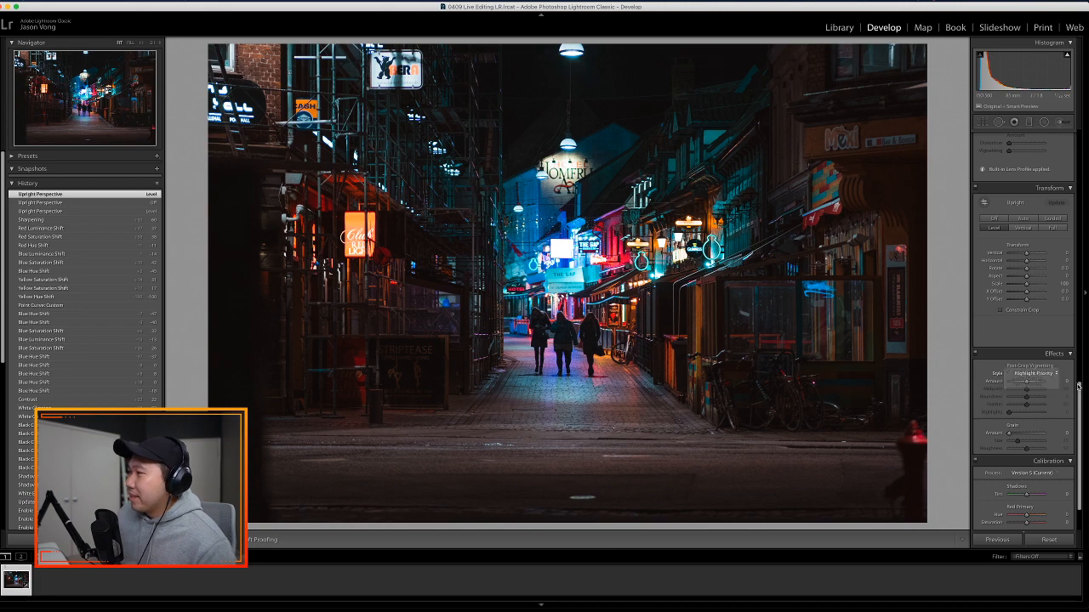
- Activate the Radial Filter tool for a new mask on the alley photo
left_click_drag(1078, 391, 1079, 136)
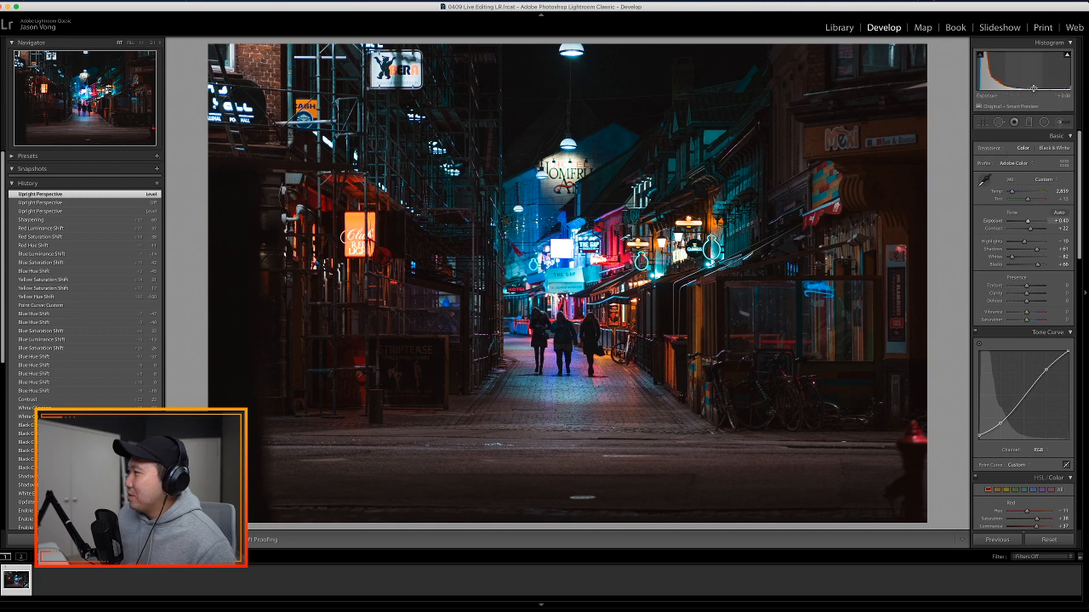
left_click(1044, 122)
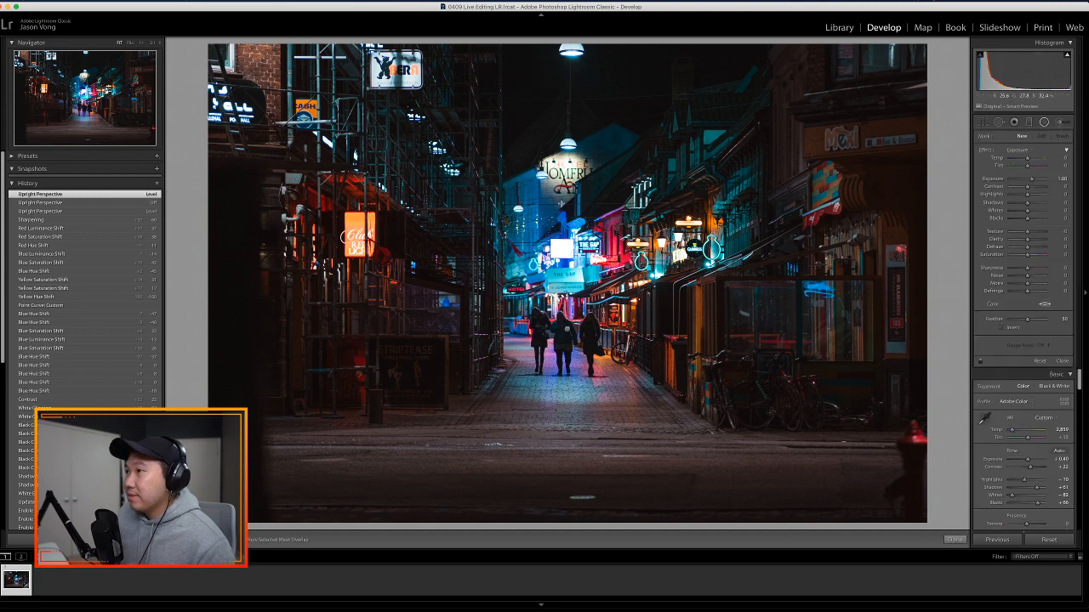
left_click_drag(492, 107, 722, 402)
mouse_move(805, 422)
left_mouse_down()
mouse_move(808, 408)
mouse_move(850, 404)
mouse_move(812, 400)
left_mouse_up()
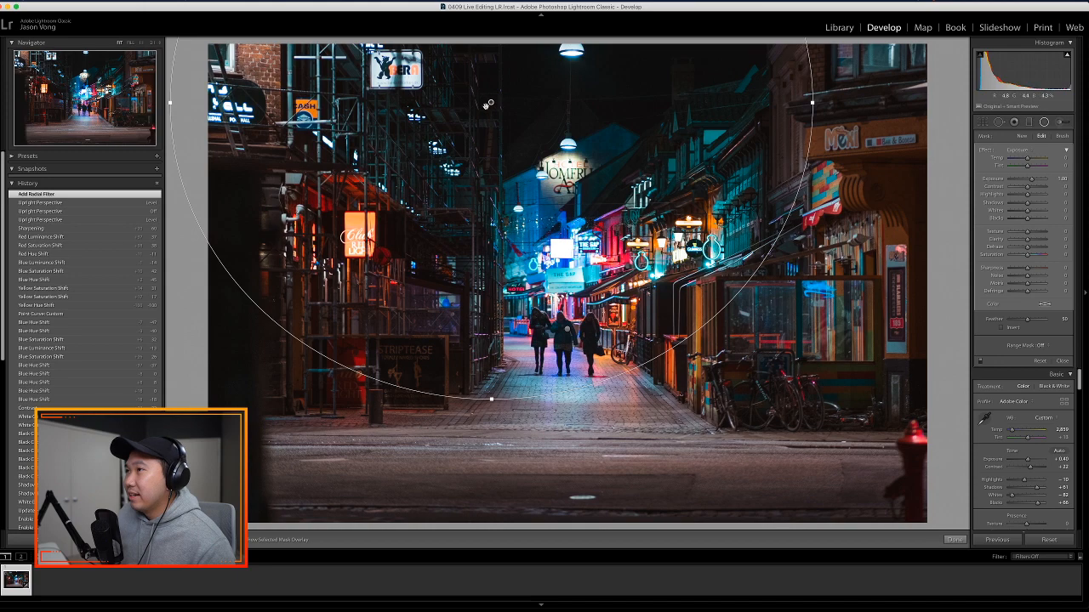
left_click_drag(491, 102, 581, 252)
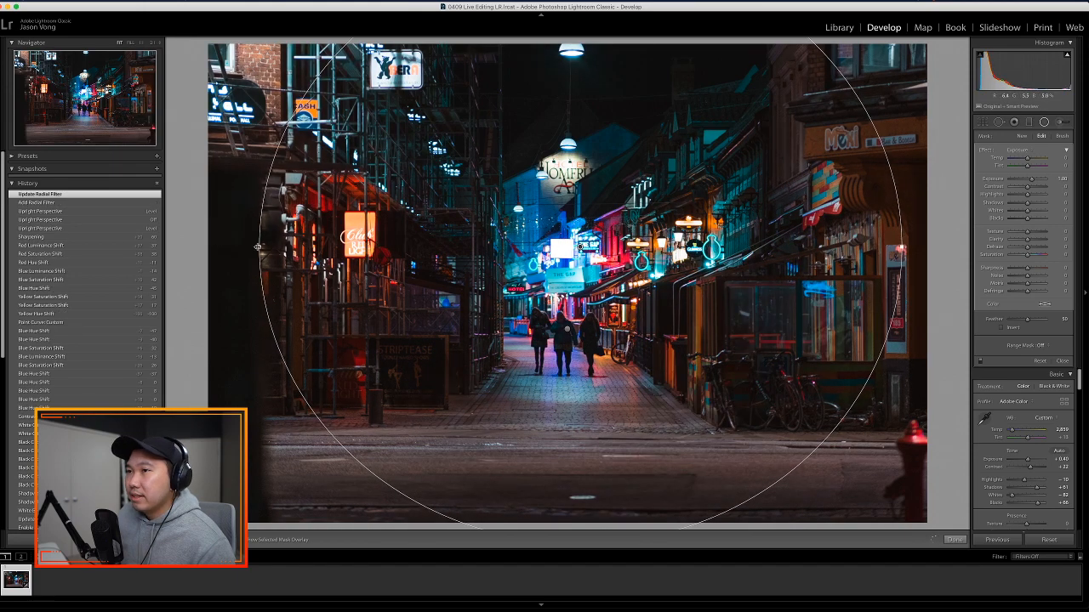
left_click_drag(259, 247, 322, 248)
key("super+z")
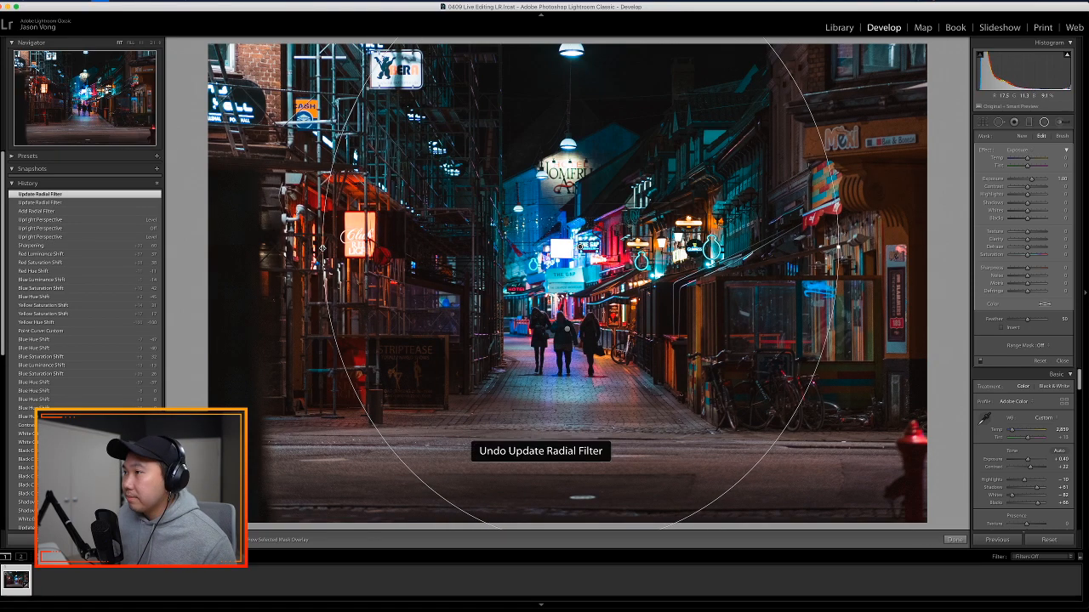
key("super+z")
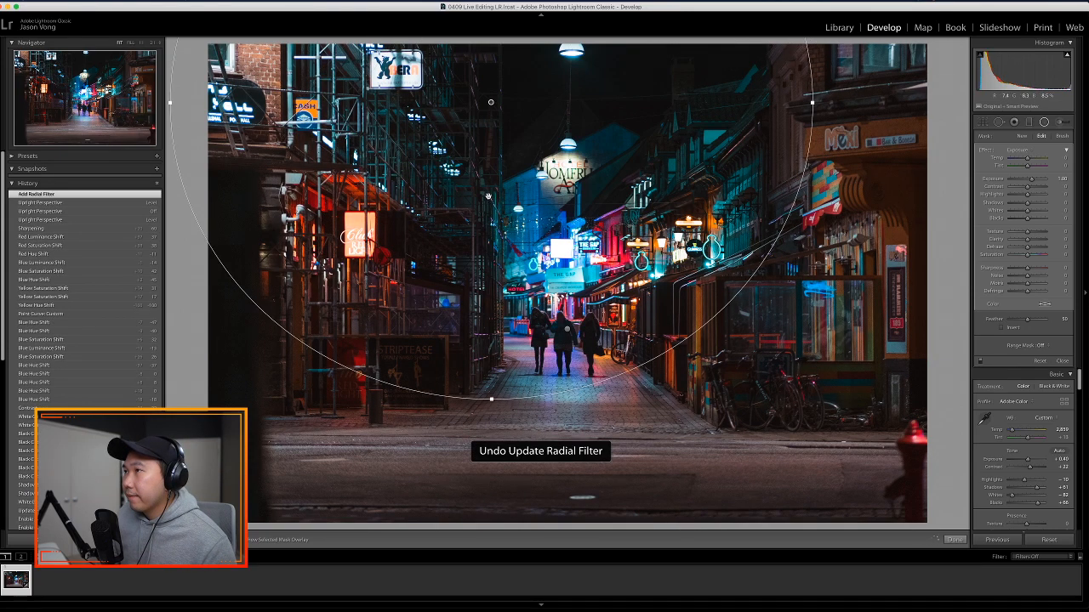
key("super+z")
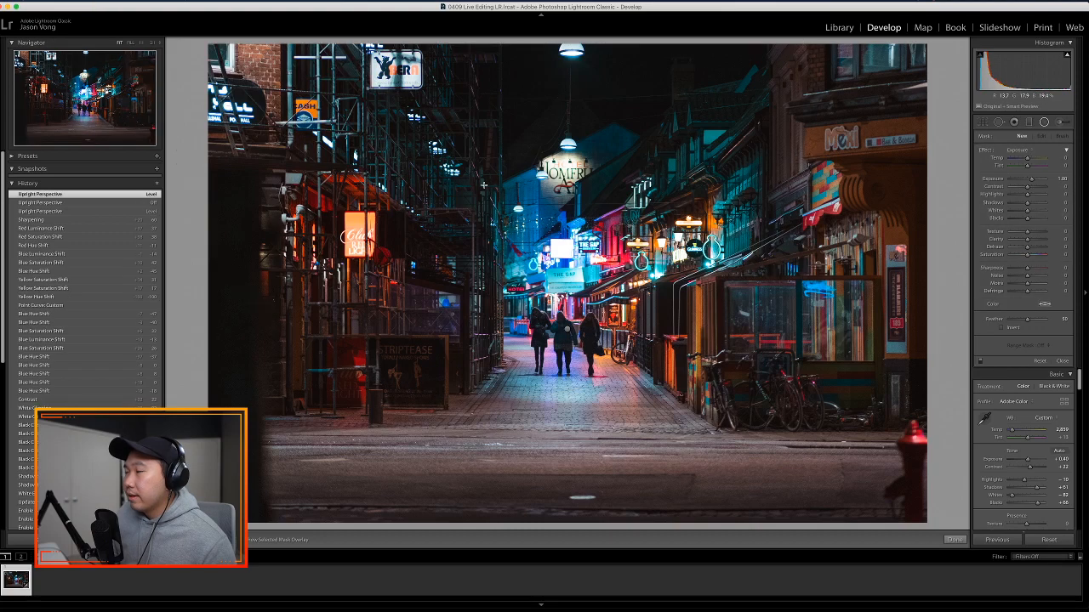
- Draw a tall radial filter centred on THE GAP sign, reaching from the uppermost hanging lamp to the road marking and widened over both shopfronts
left_click_drag(483, 184, 619, 308)
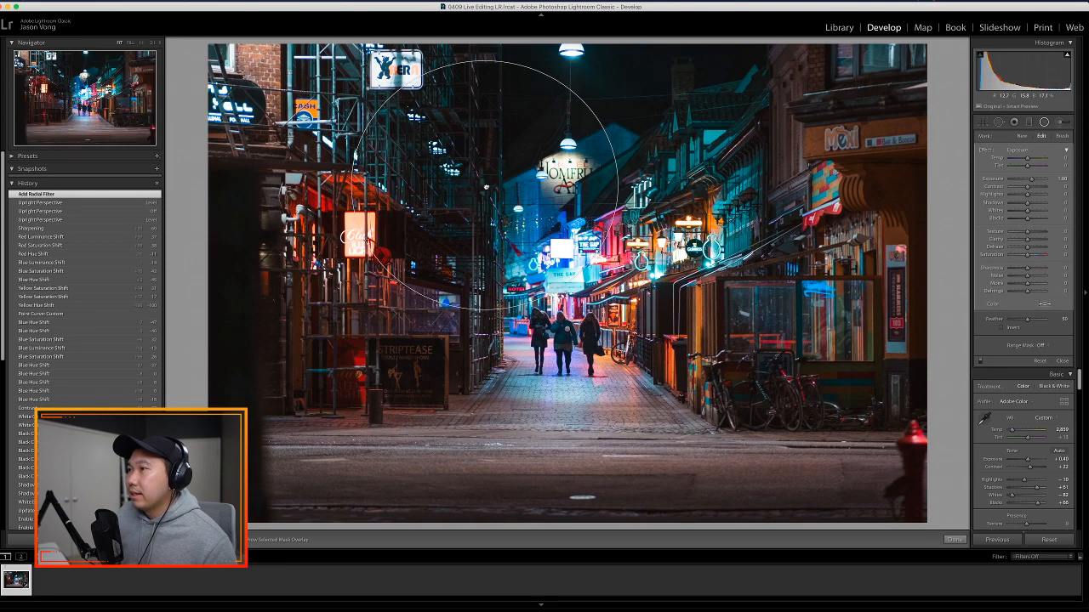
left_click_drag(487, 186, 568, 273)
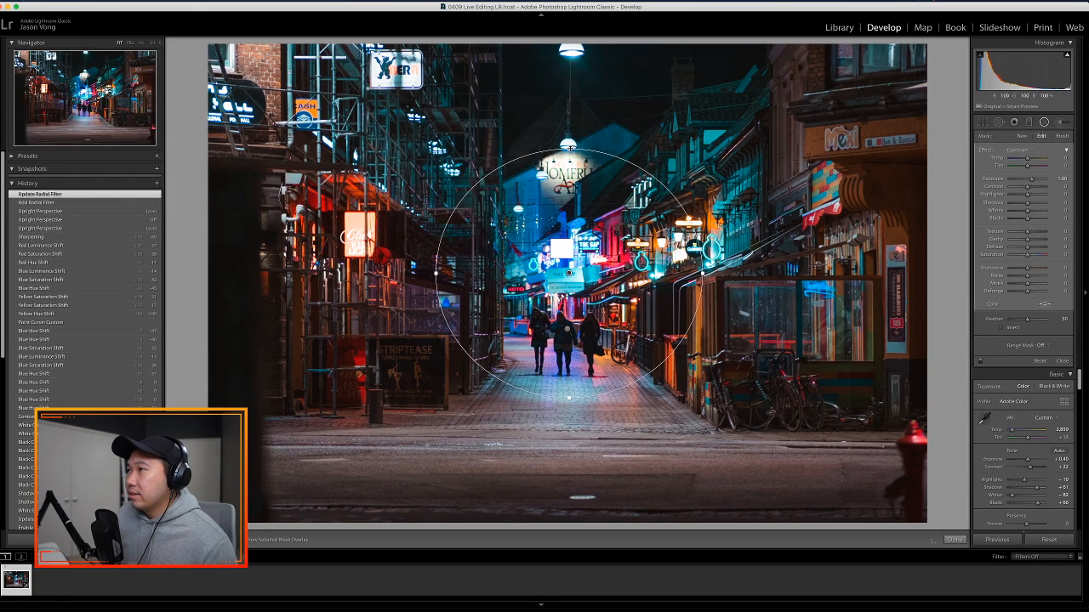
left_click_drag(569, 148, 571, 45)
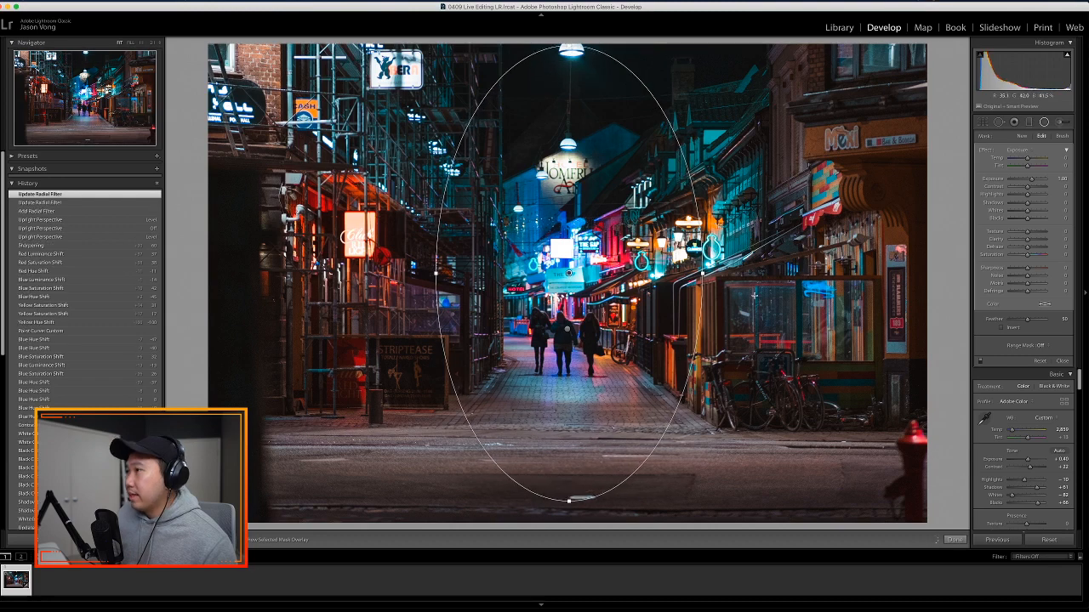
left_click_drag(703, 272, 775, 274)
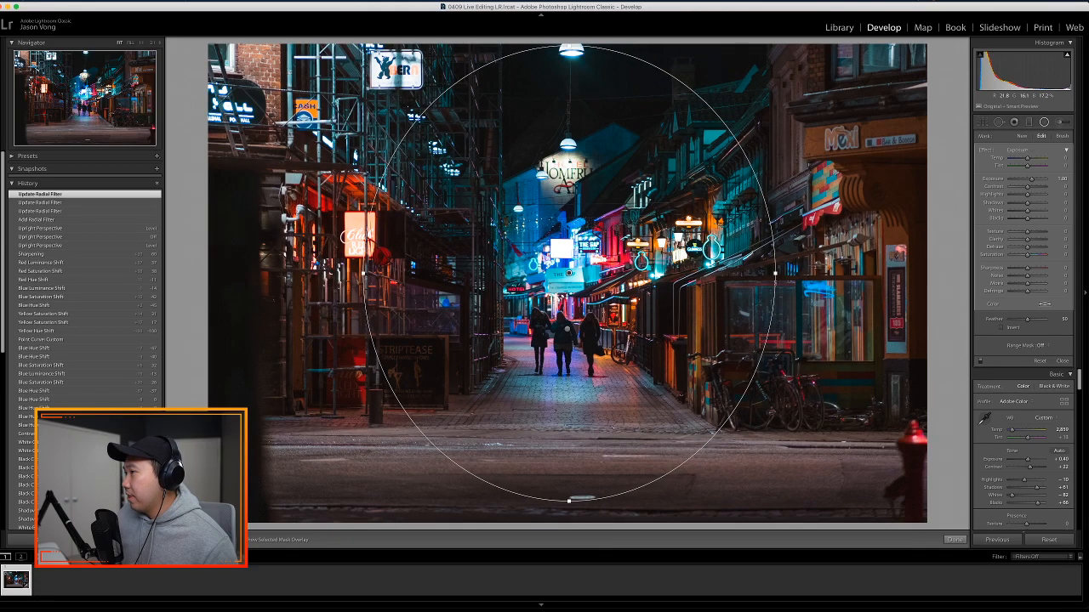
left_click_drag(775, 274, 781, 274)
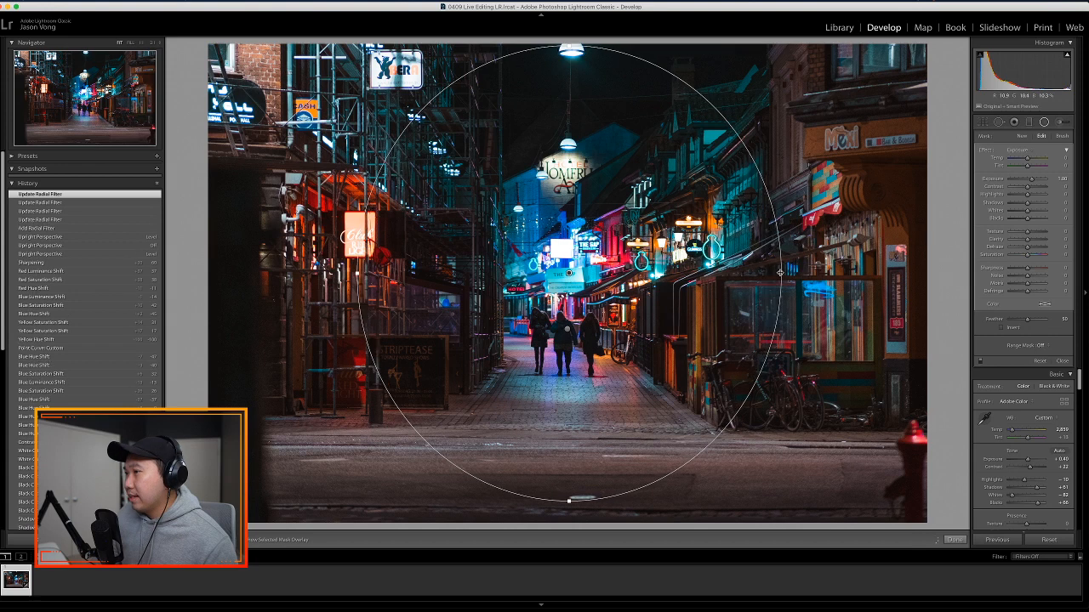
- Invert the radial mask and reset its Exposure to 0.00, trying a Shadows boost and resetting Shadows to 0
left_click(1001, 327)
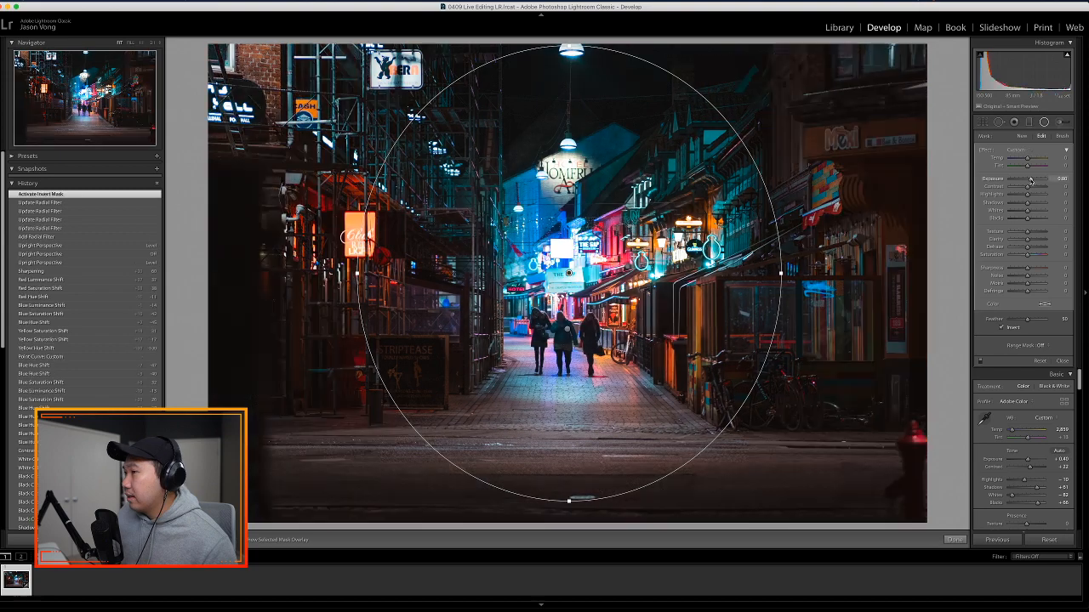
left_click_drag(1030, 179, 1029, 180)
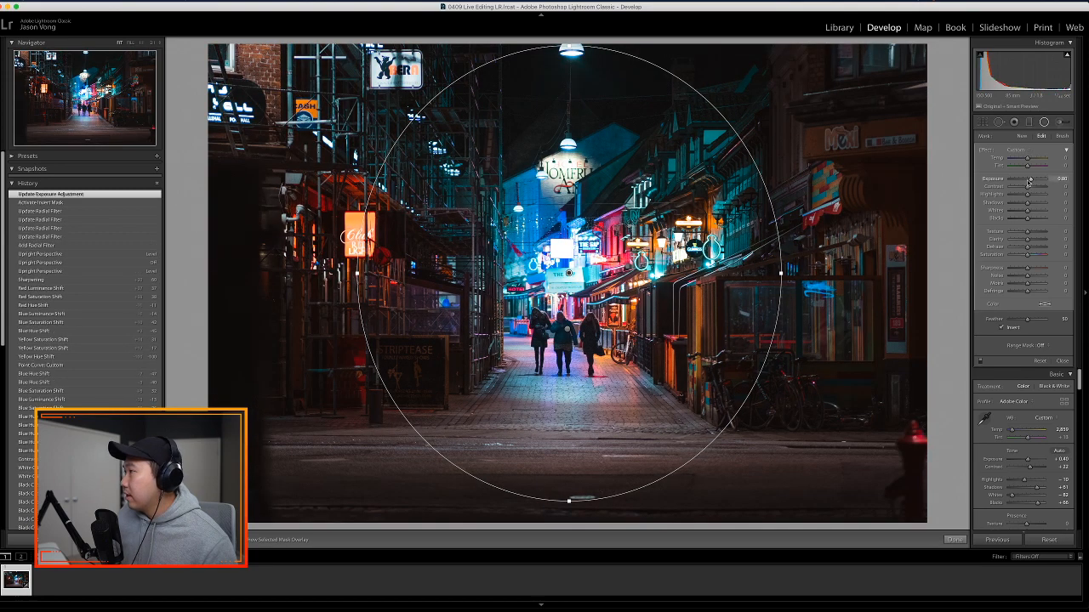
left_click_drag(1027, 204, 1030, 206)
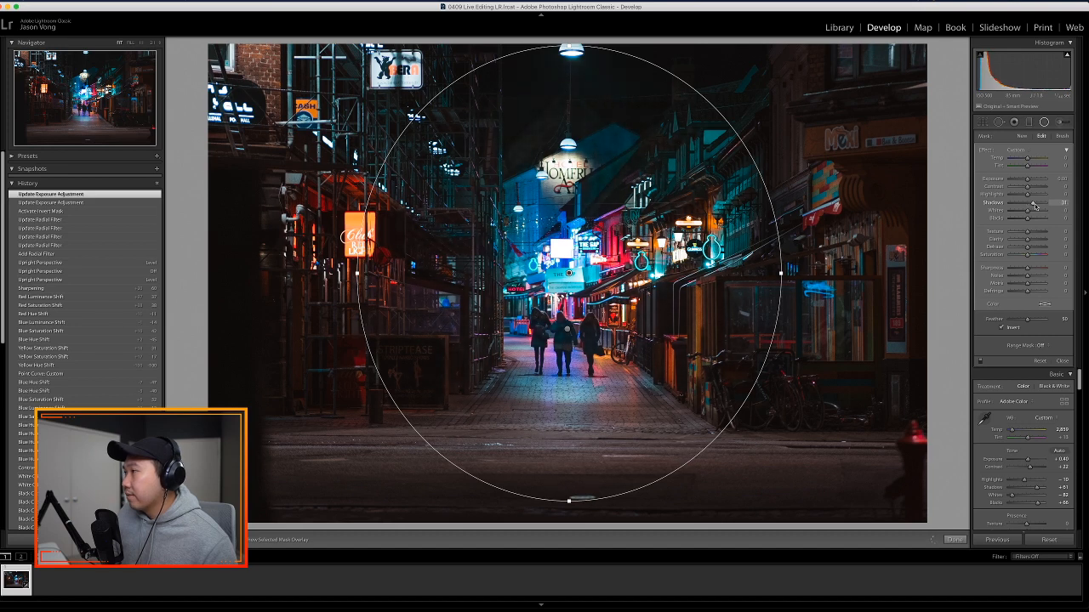
double_click(1033, 205)
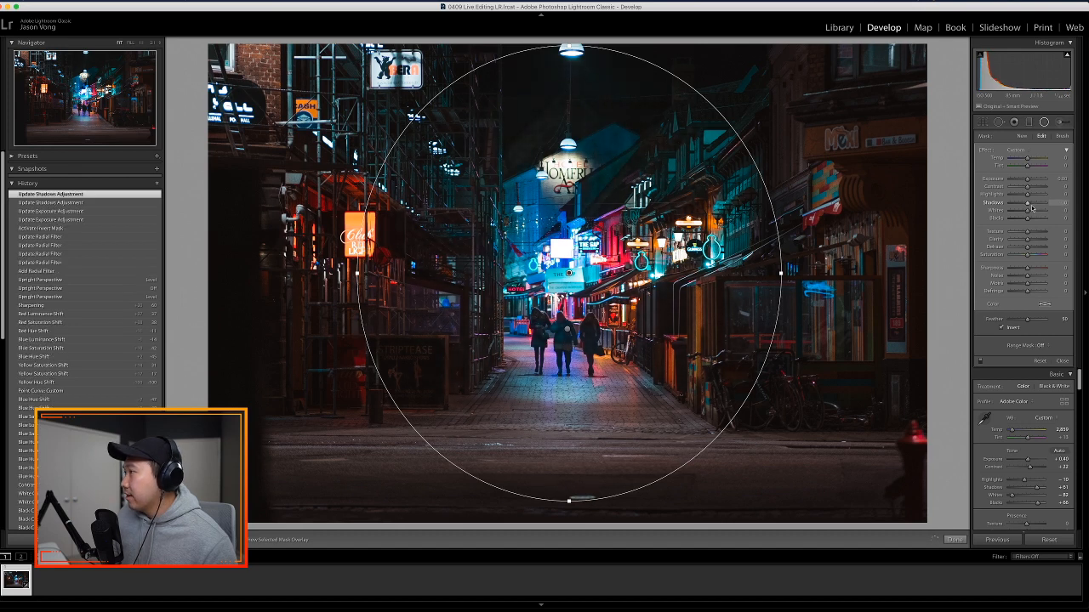
- Turn off the radial mask's inversion and darken the surroundings with Shadows at about −60 and Feather at 75
left_click(1012, 328)
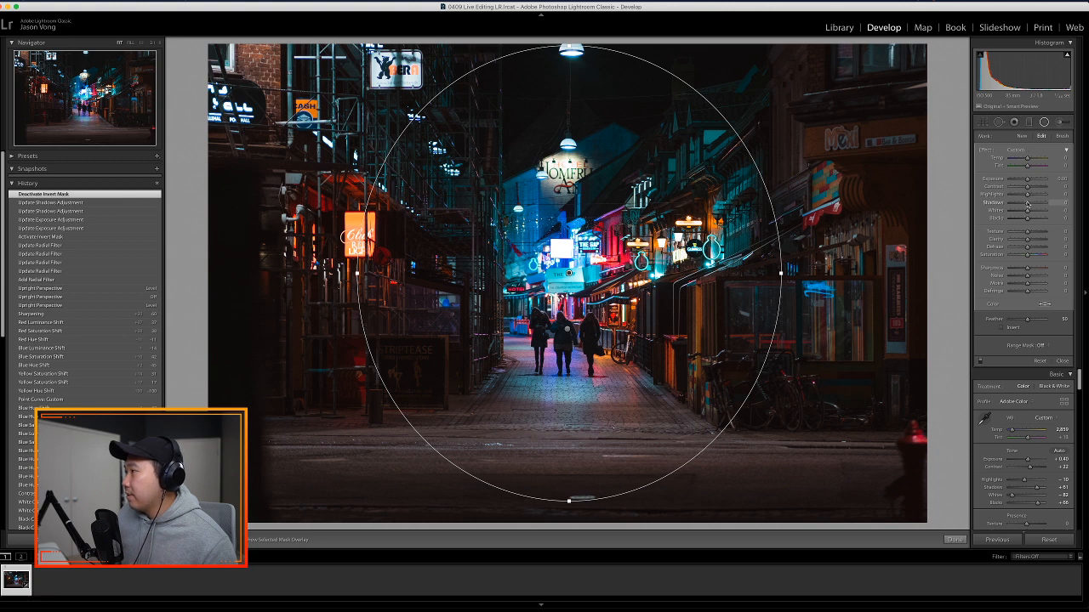
left_click_drag(1023, 204, 1016, 205)
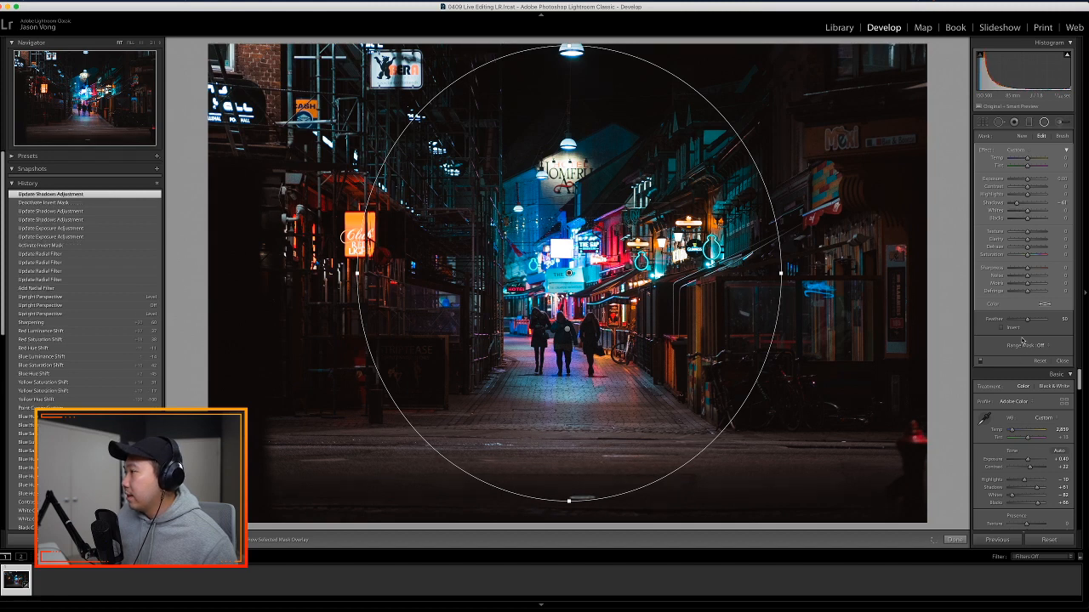
left_click_drag(1027, 319, 1042, 324)
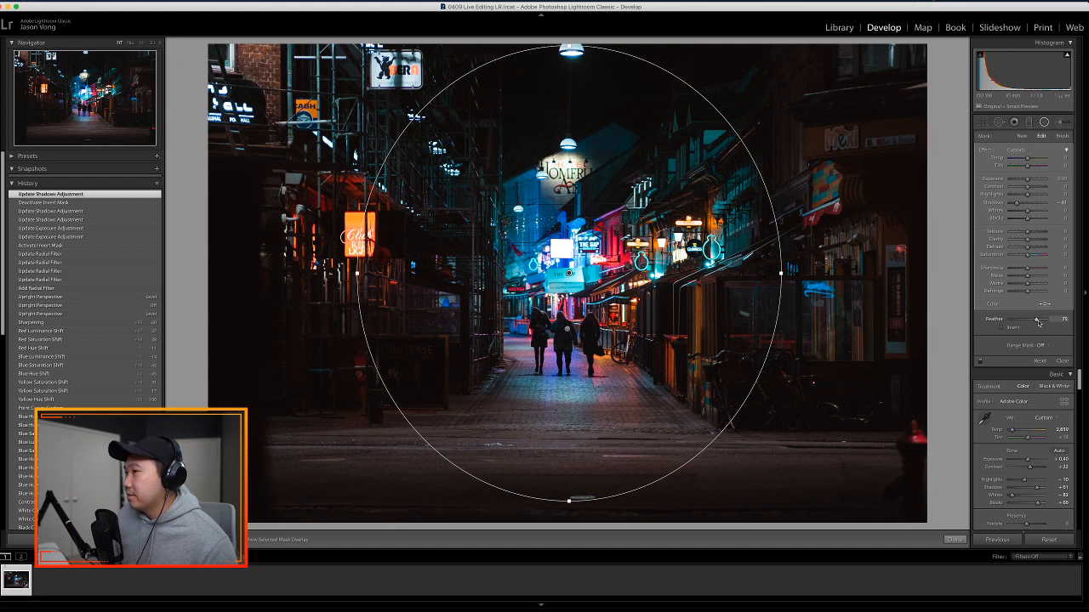
- Finish the radial filter with Feather at 75 and compare the edited alley photo with its unedited version
left_click_drag(1037, 322, 1037, 323)
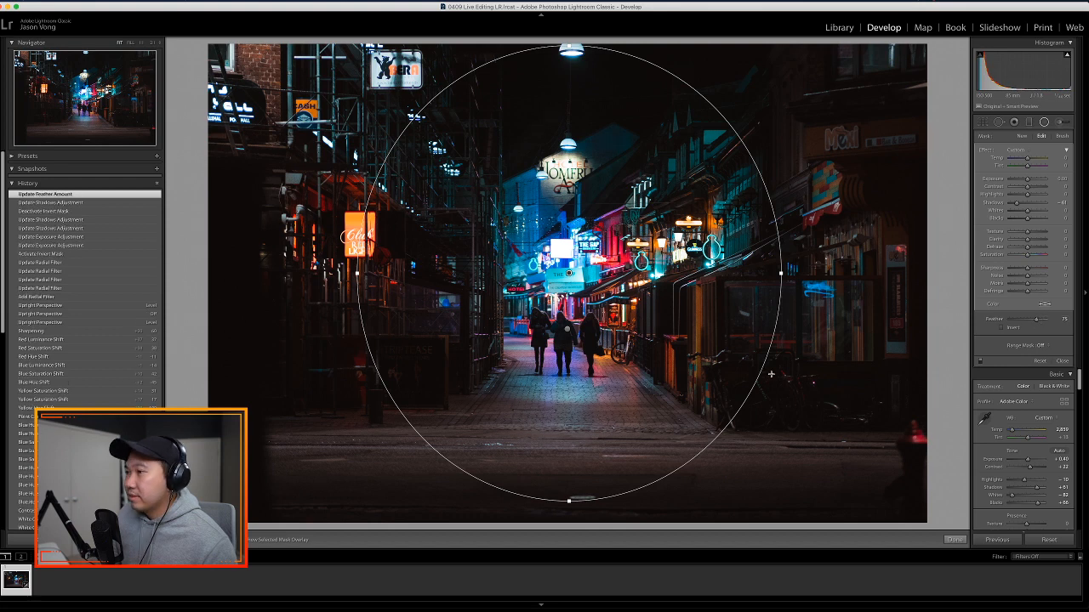
left_click(1061, 361)
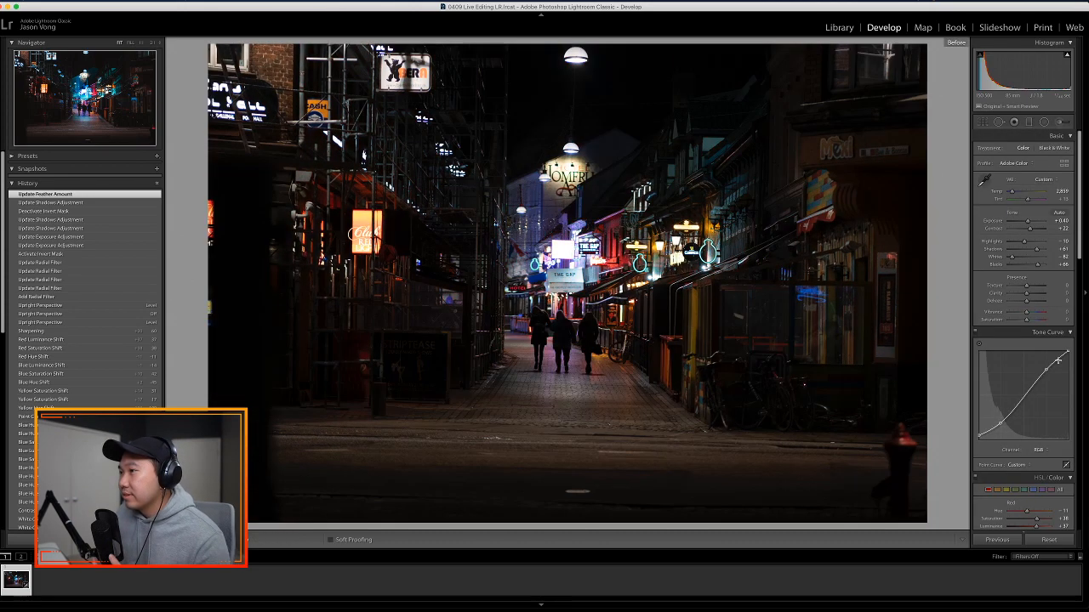
key("backslash")
key("backslash")
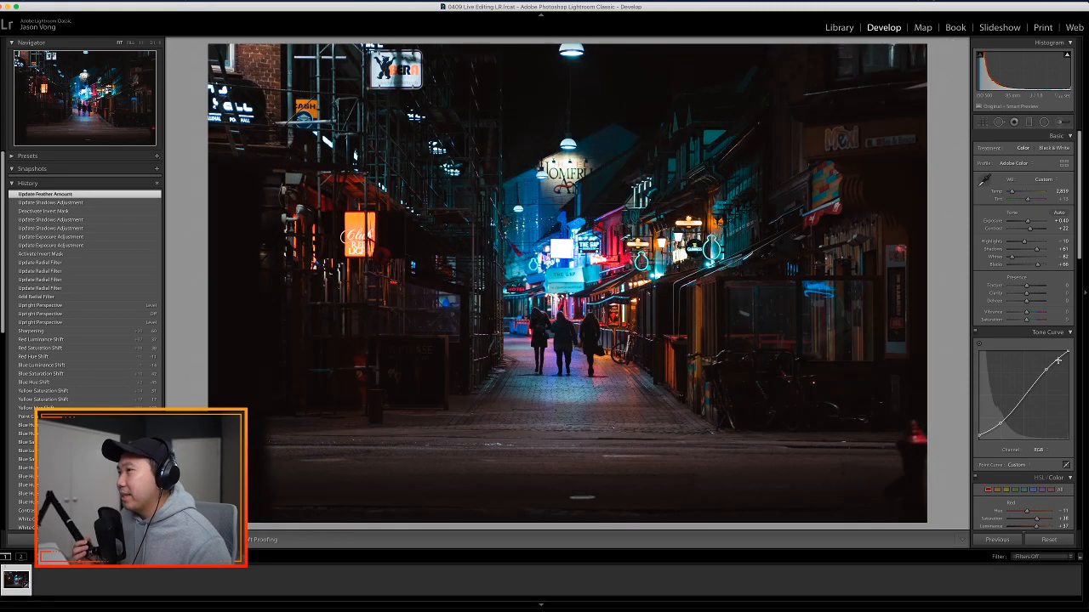
key("backslash")
key("backslash")
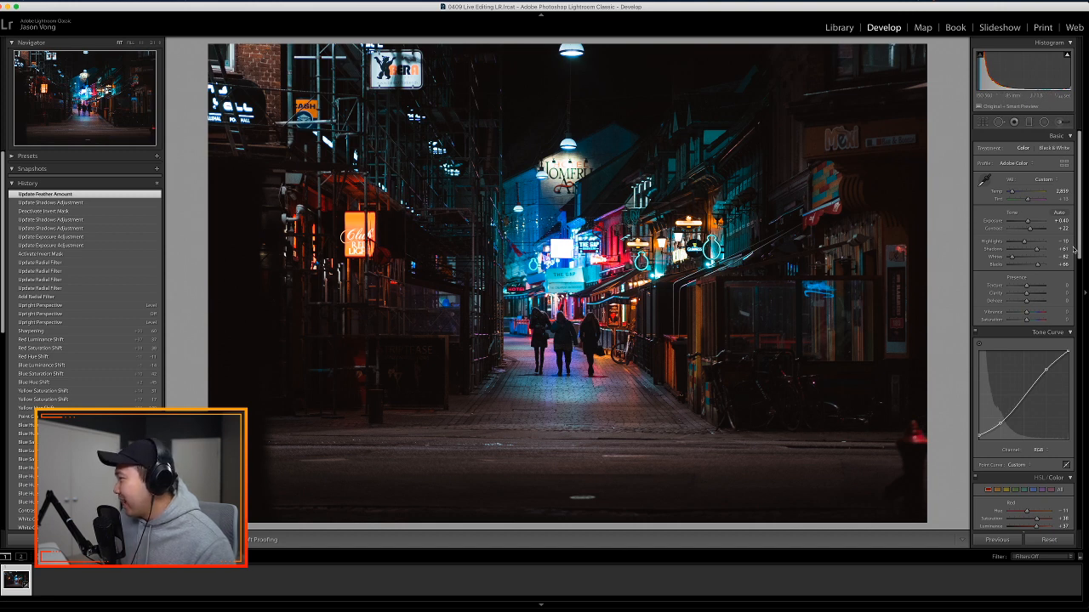
- Raise the photo's Clarity to +40 and check the effect up close on the three walking figures
left_click_drag(1025, 295, 1034, 300)
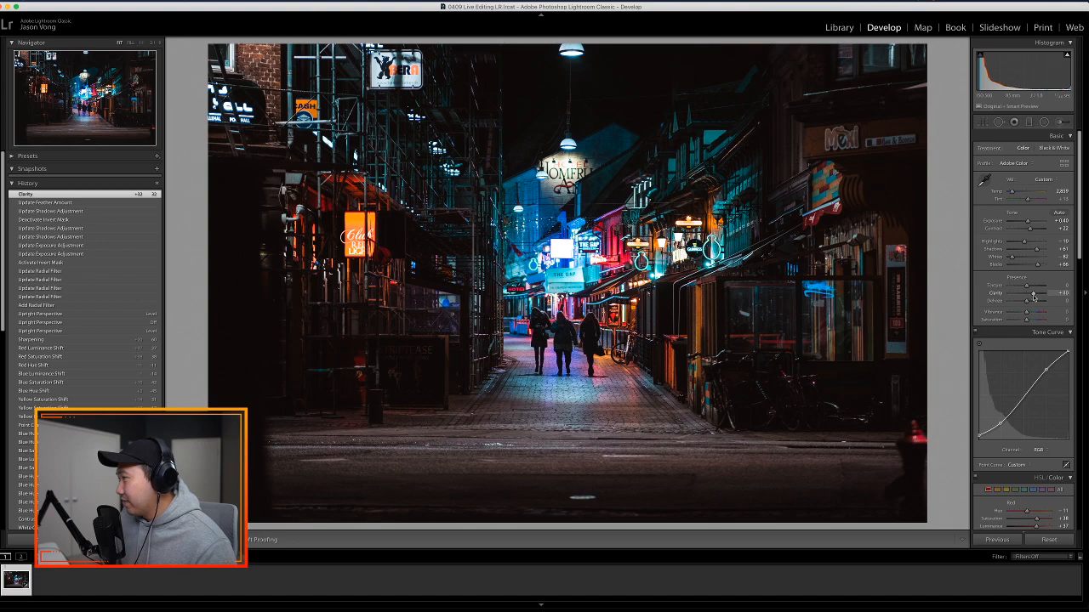
left_click_drag(1033, 298, 1033, 297)
left_click(572, 330)
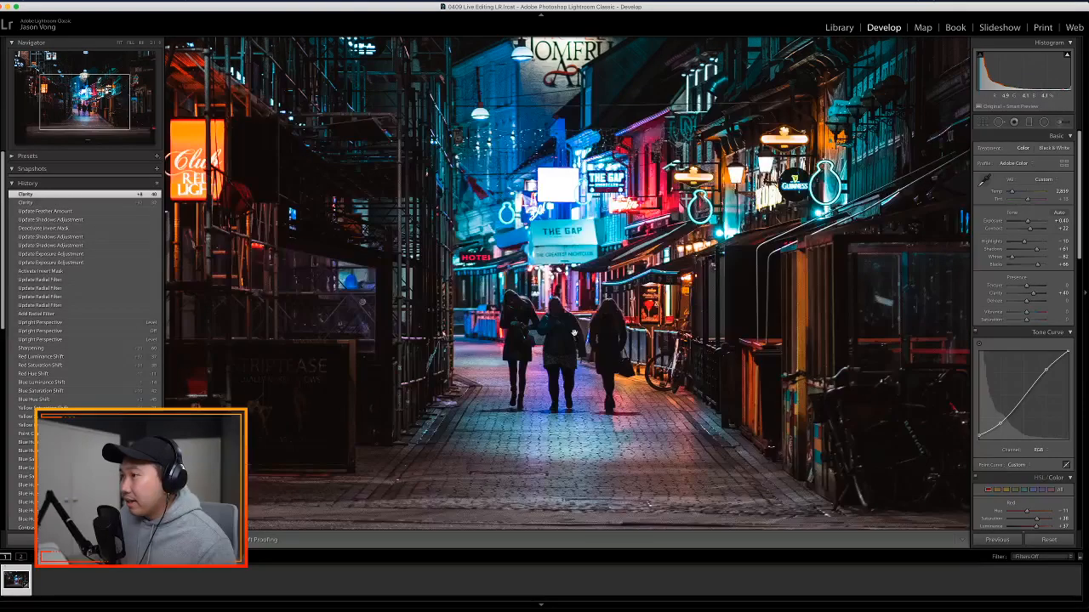
left_click(646, 355)
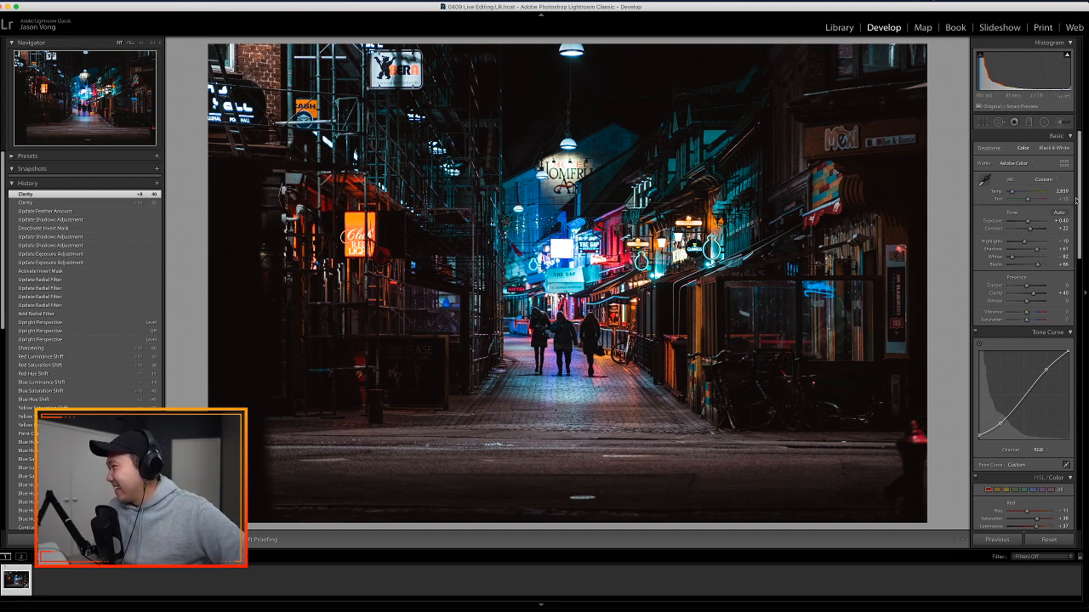
- Try enabling the lens profile corrections on the alley photo, turning them back off after a close-up check
scroll(1070, 194, "down", 5)
scroll(1071, 285, "down", 5)
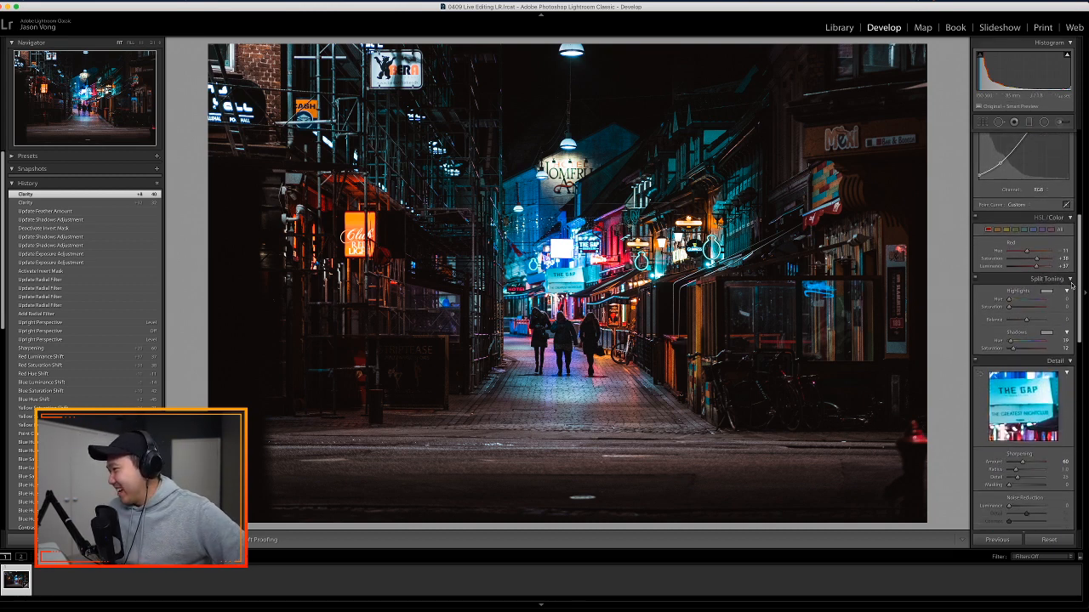
scroll(1071, 320, "down", 5)
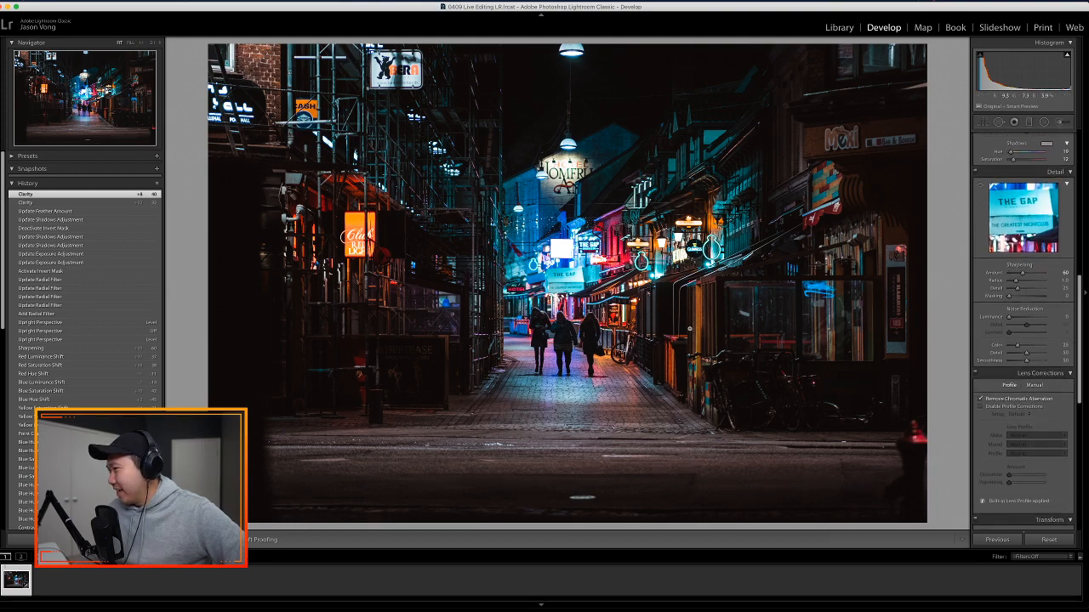
left_click(737, 331)
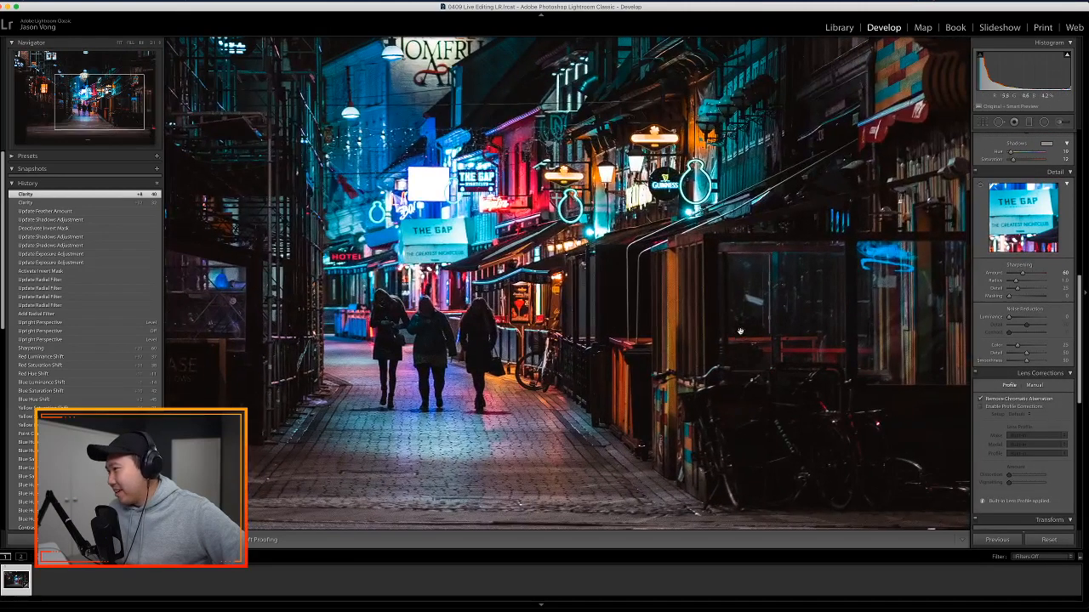
left_click(713, 383)
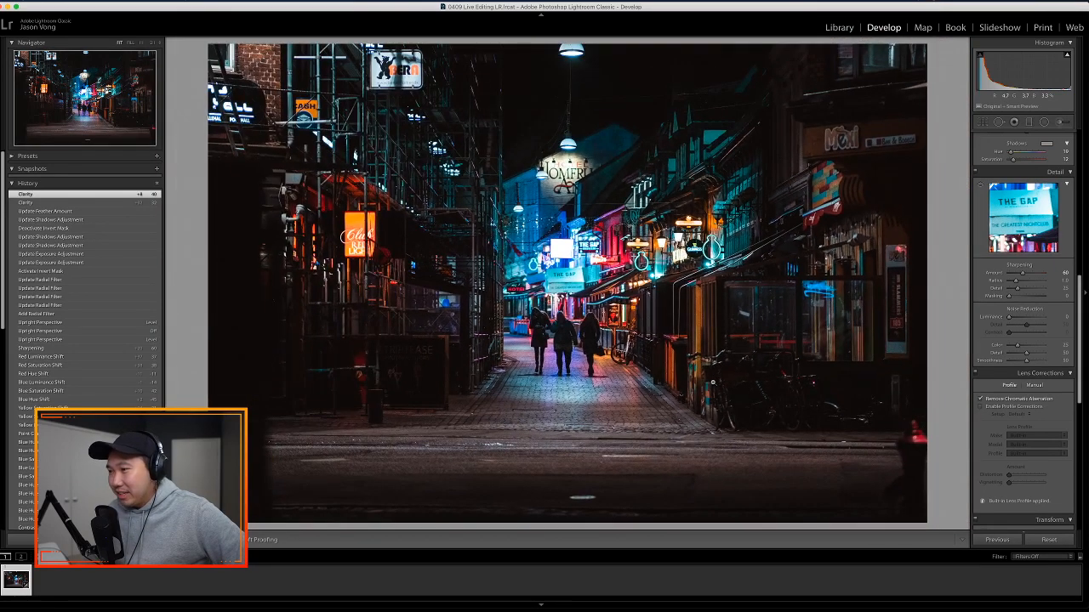
scroll(1079, 313, "down", 3)
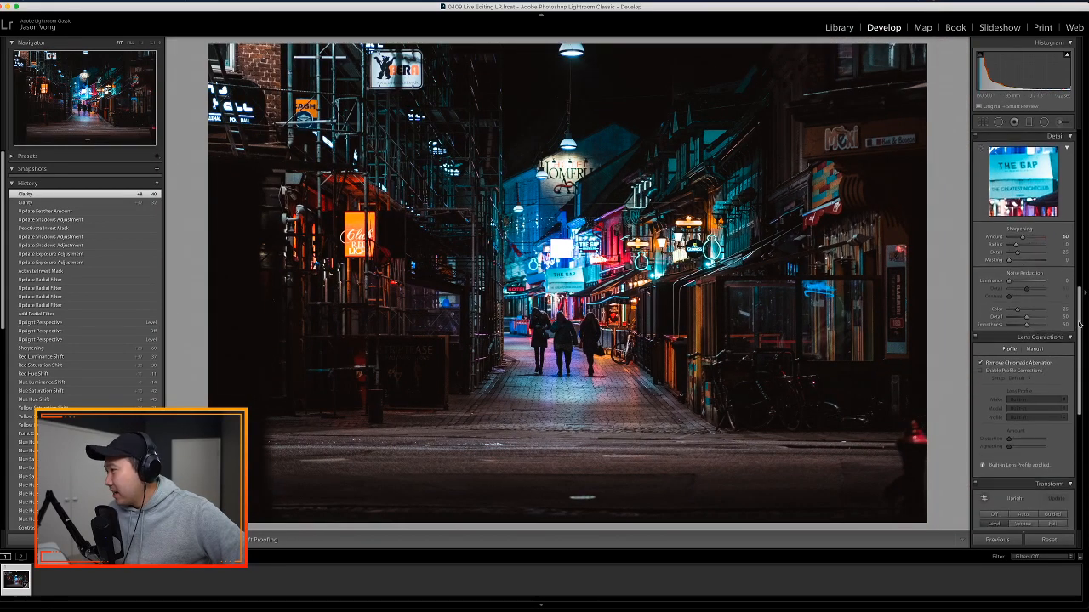
left_click(981, 325)
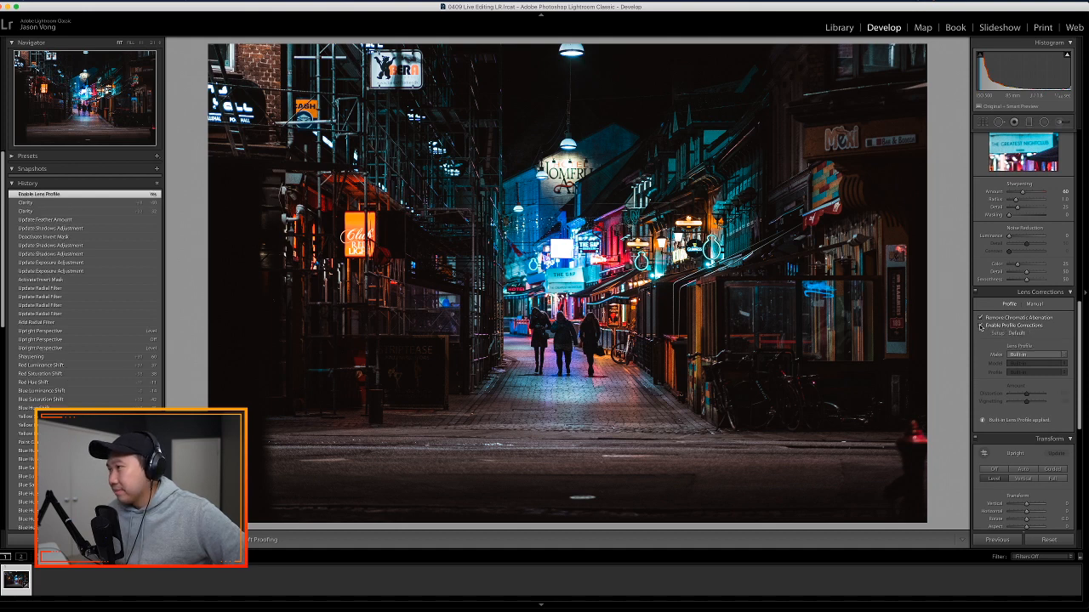
left_click(981, 327)
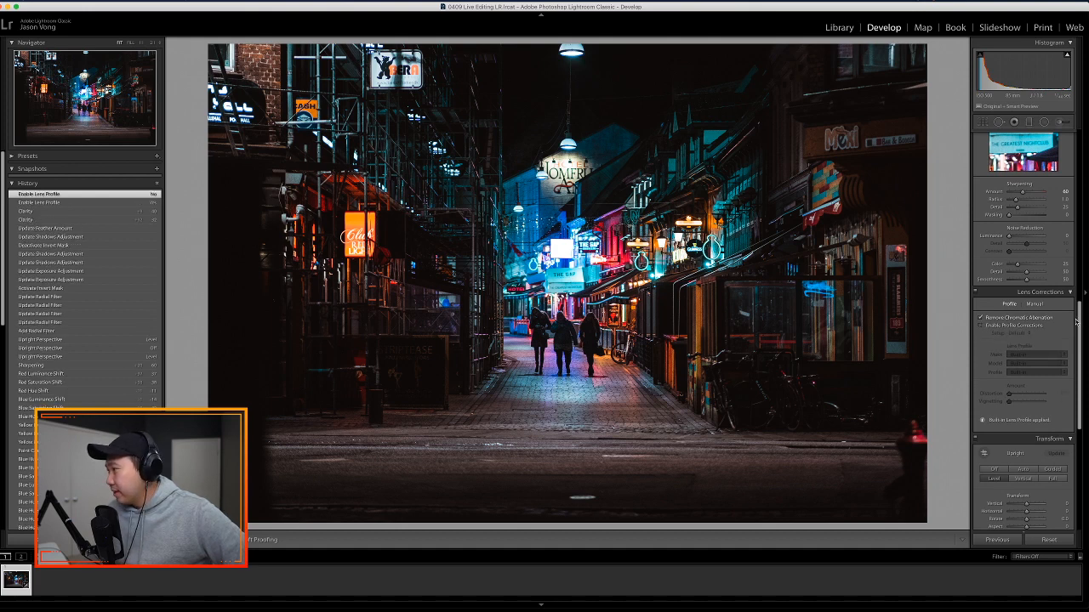
- Compare the before and after versions in a horizontally split view and side by side
left_click_drag(1080, 322, 1070, 417)
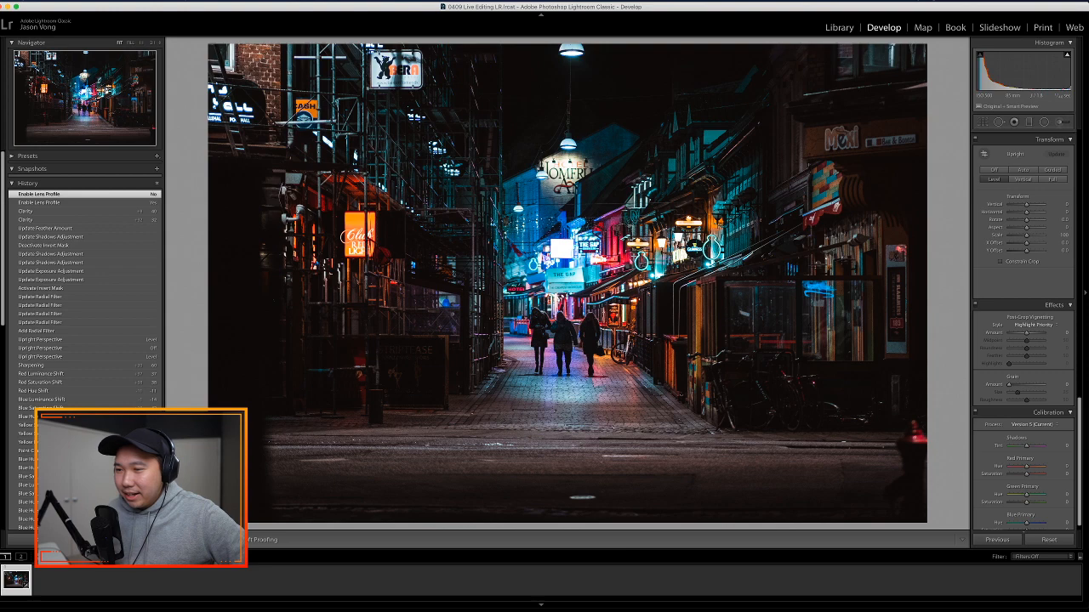
key("alt+y")
key("alt+y")
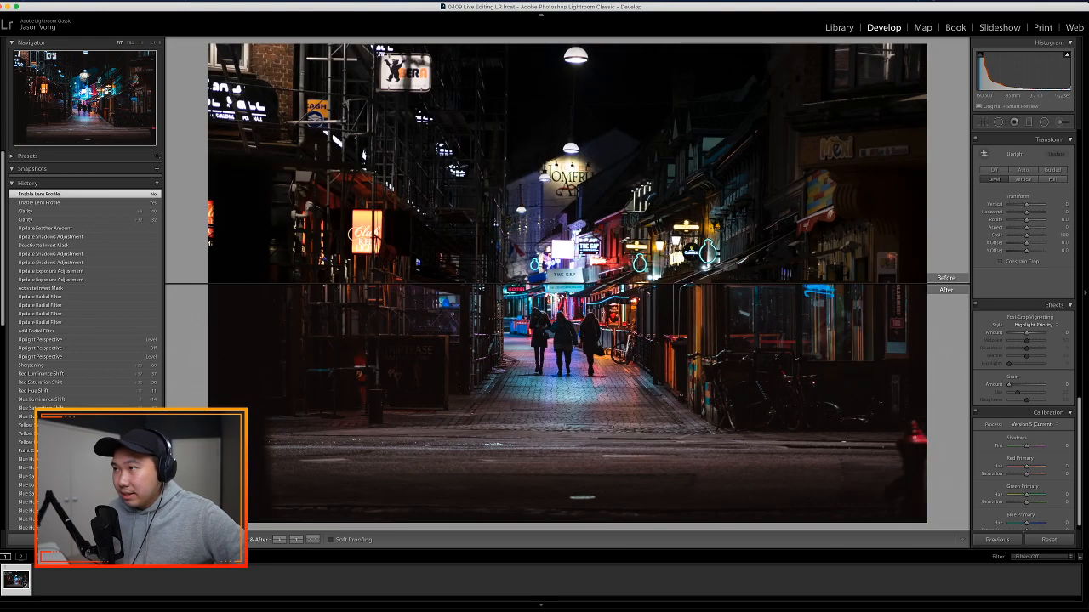
key("y")
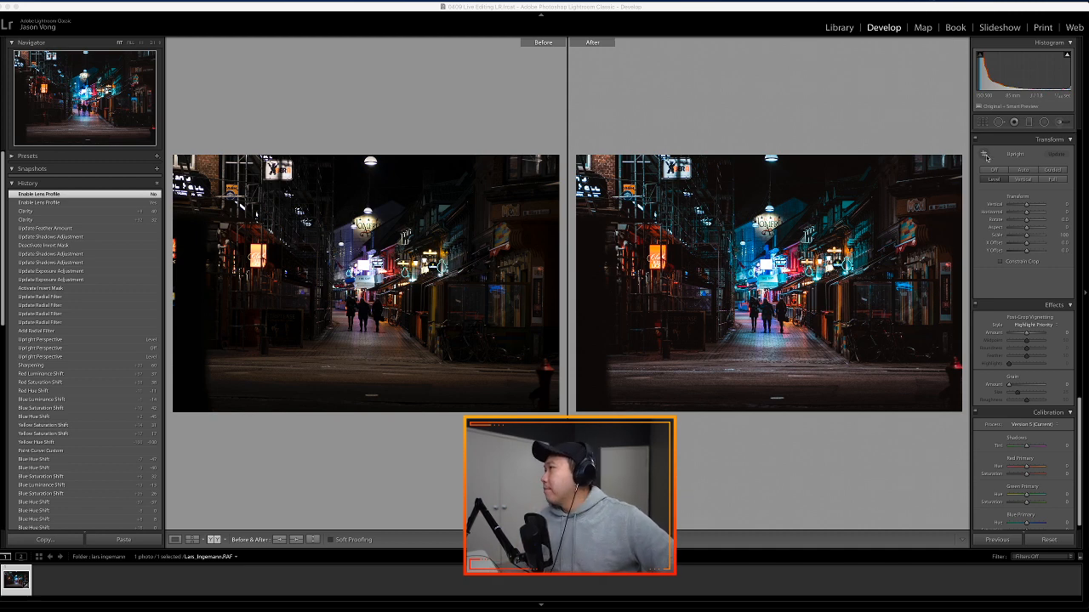
- Try a 16 x 9 crop on the photo, flipping it repeatedly between landscape and portrait orientation
left_click(982, 123)
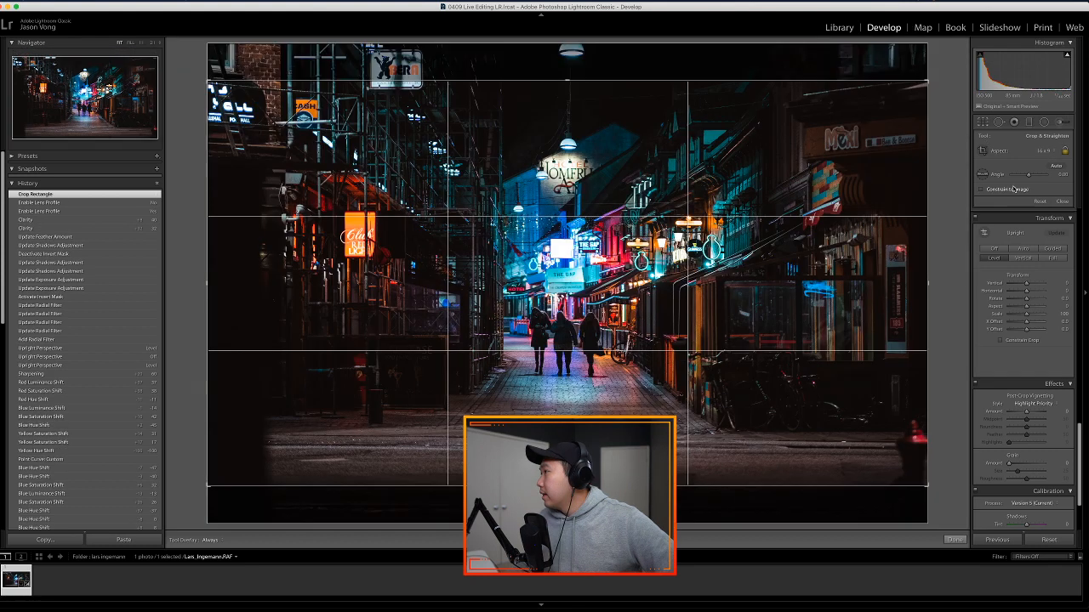
key("x")
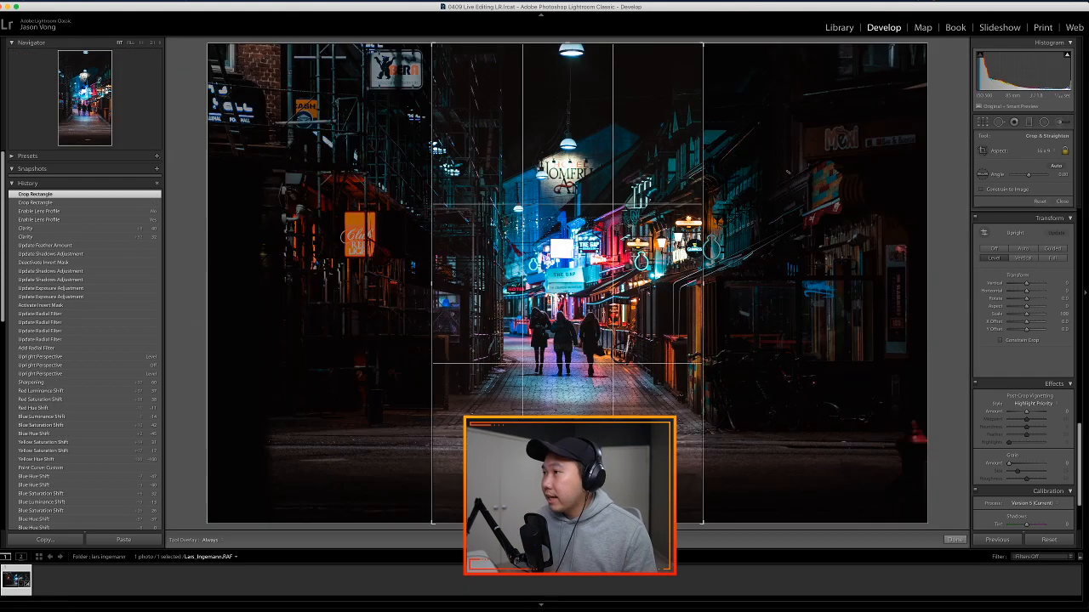
key("x")
key("x")
key("x")
key("x")
key("x")
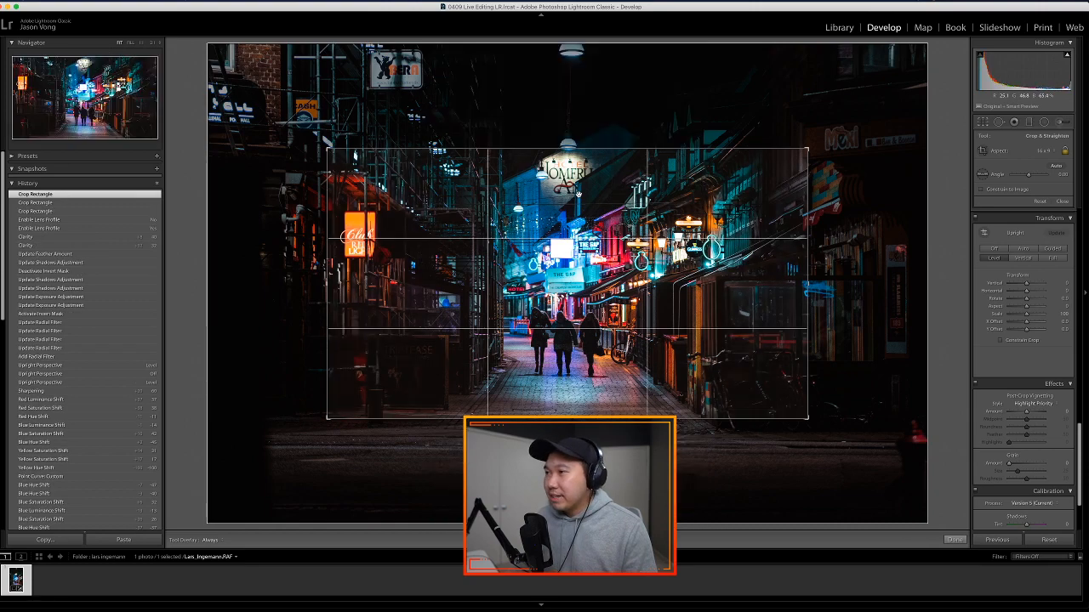
key("x")
key("x")
key("x")
key("x")
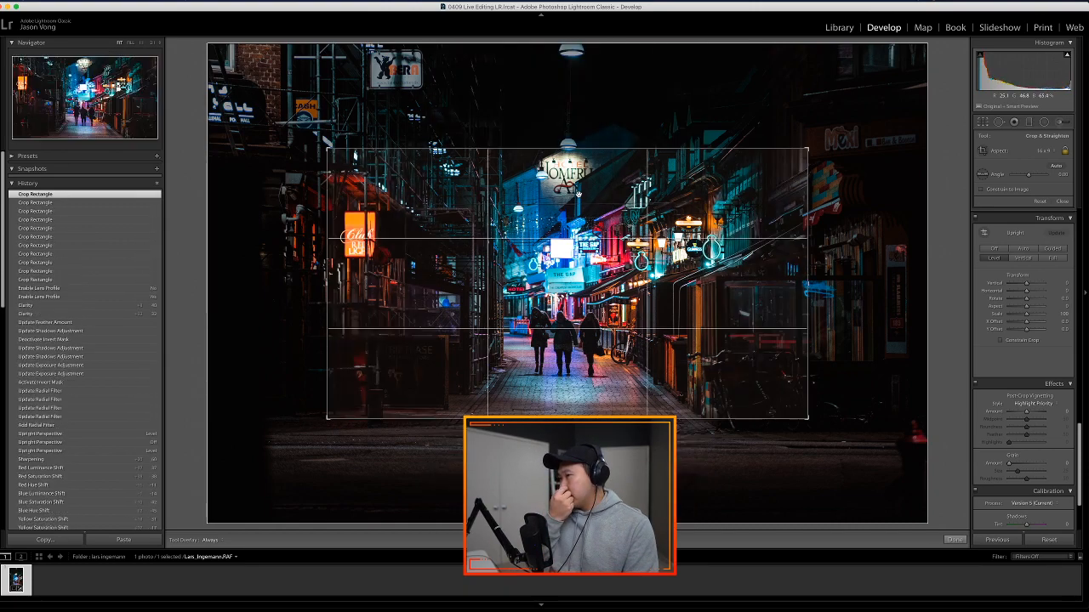
key("x")
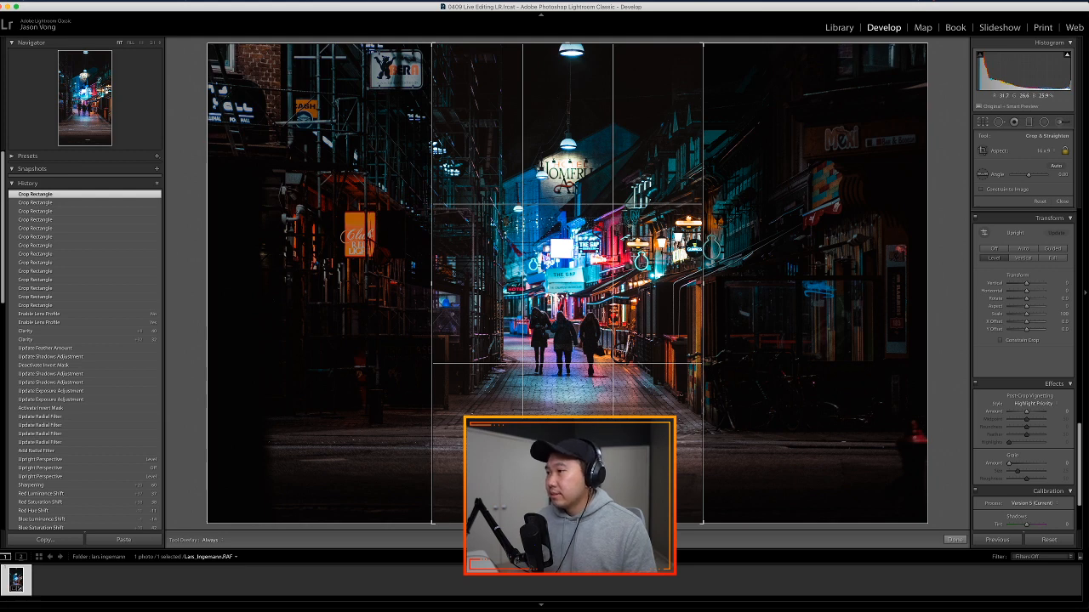
- Try a slightly tightened 16 x 9 portrait crop centred on the walking figures and the lit signs
left_click_drag(704, 523, 698, 515)
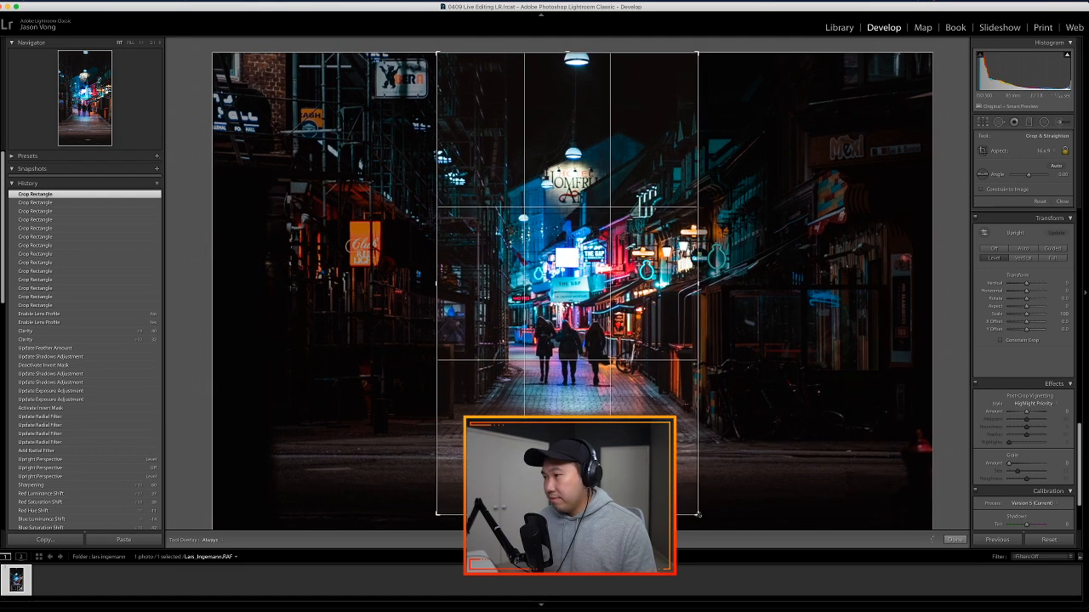
left_click_drag(655, 478, 649, 458)
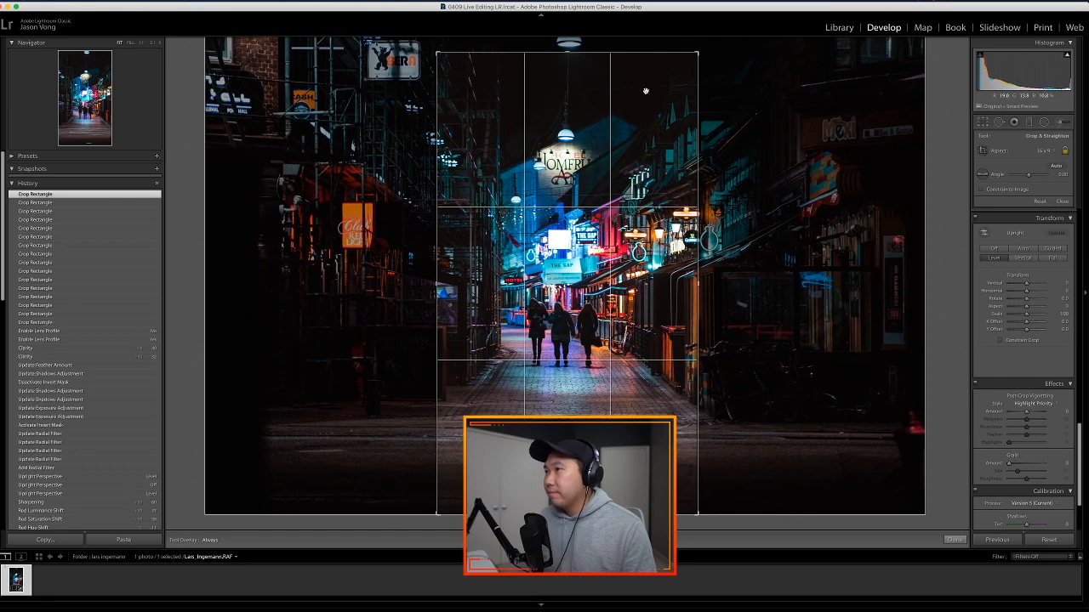
left_click_drag(699, 52, 696, 57)
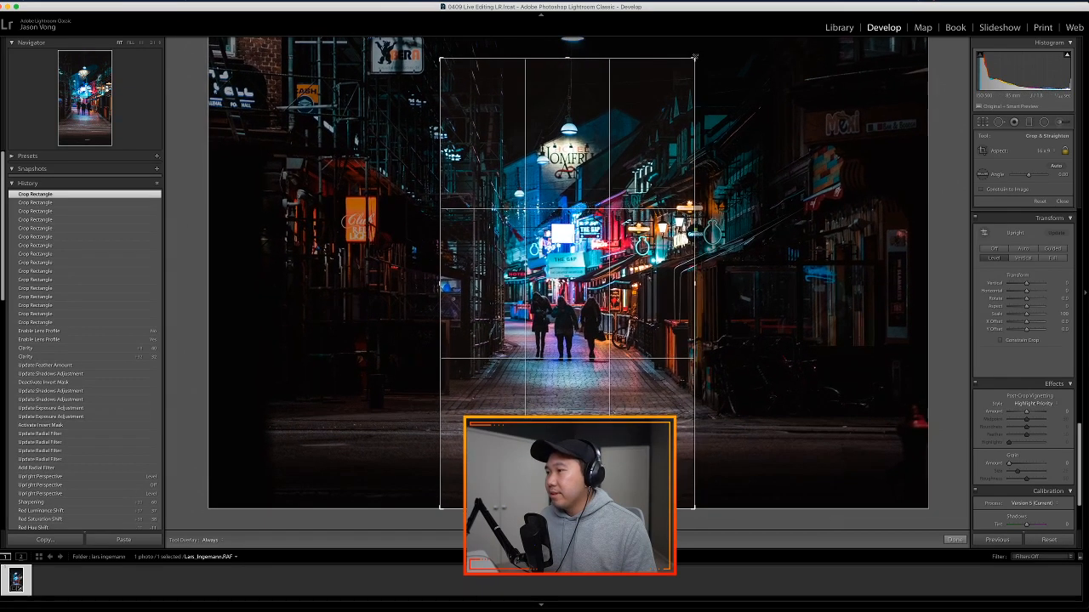
left_click_drag(627, 149, 628, 189)
key("r")
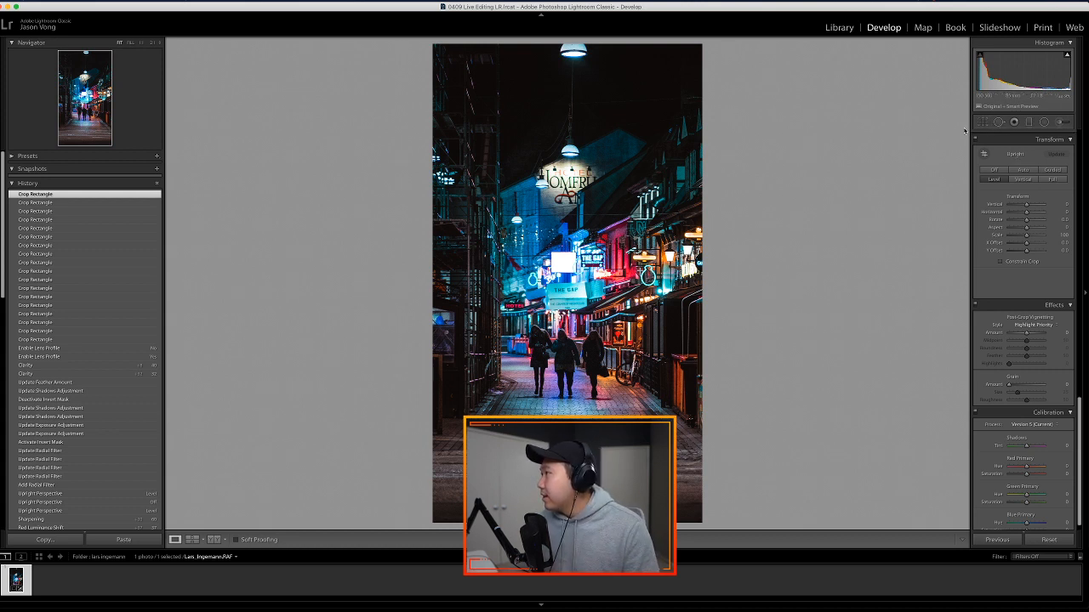
- Reset the crop and apply a tighter landscape crop that trims the uppermost lamp, the outer sides and the foreground road
left_click(982, 123)
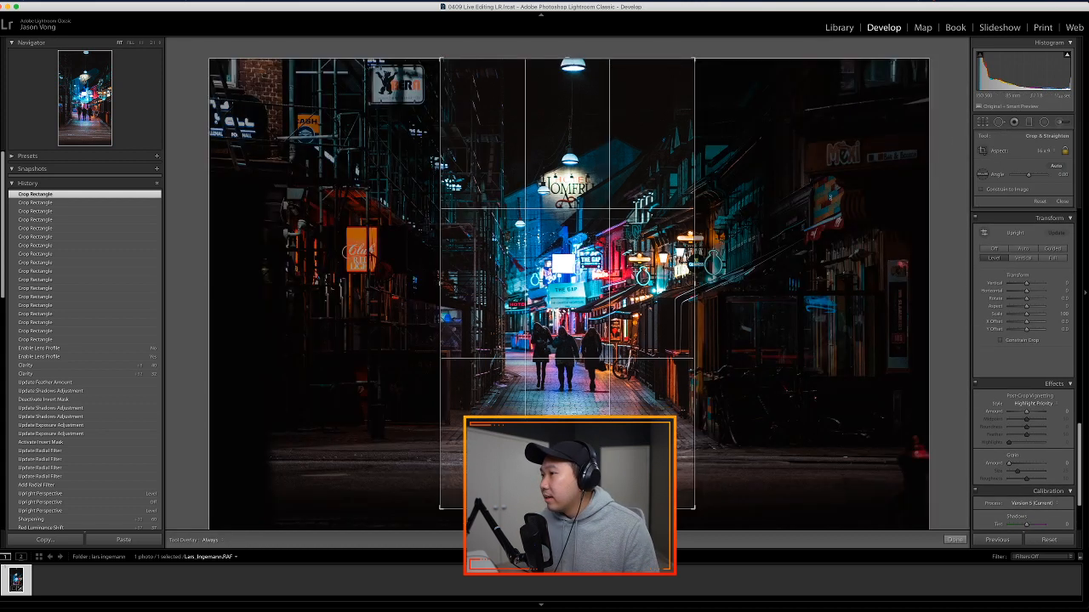
left_click(1042, 202)
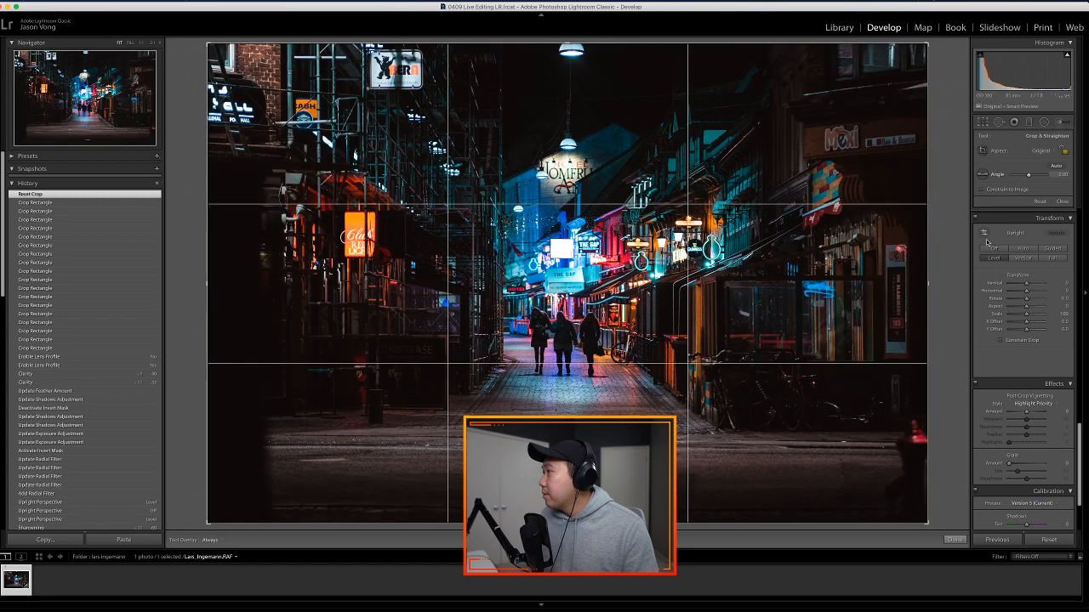
left_click_drag(926, 522, 773, 388)
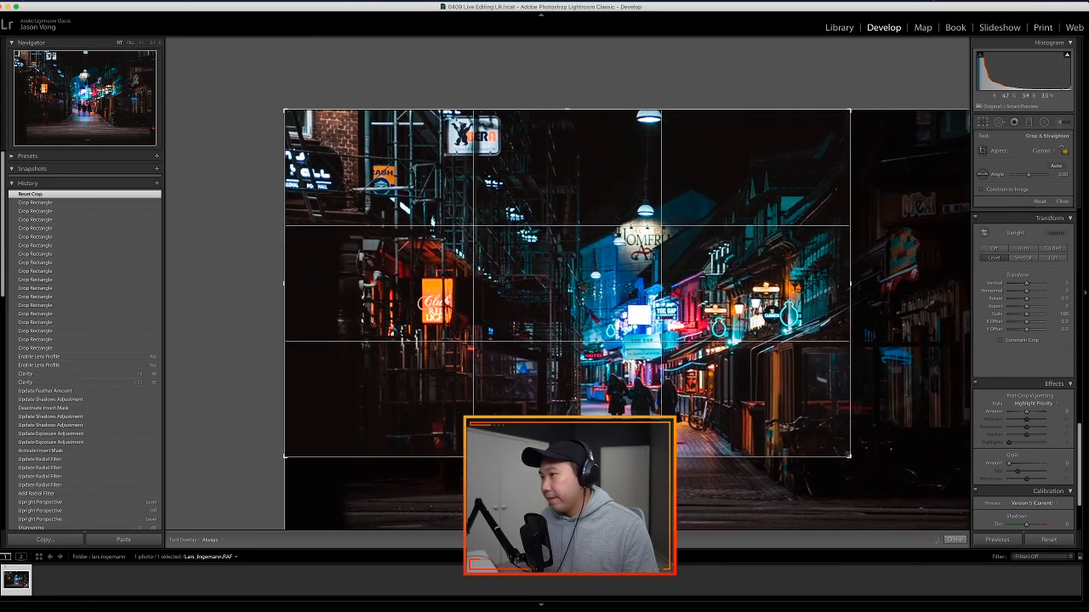
left_click_drag(848, 455, 880, 469)
left_click_drag(764, 369, 707, 344)
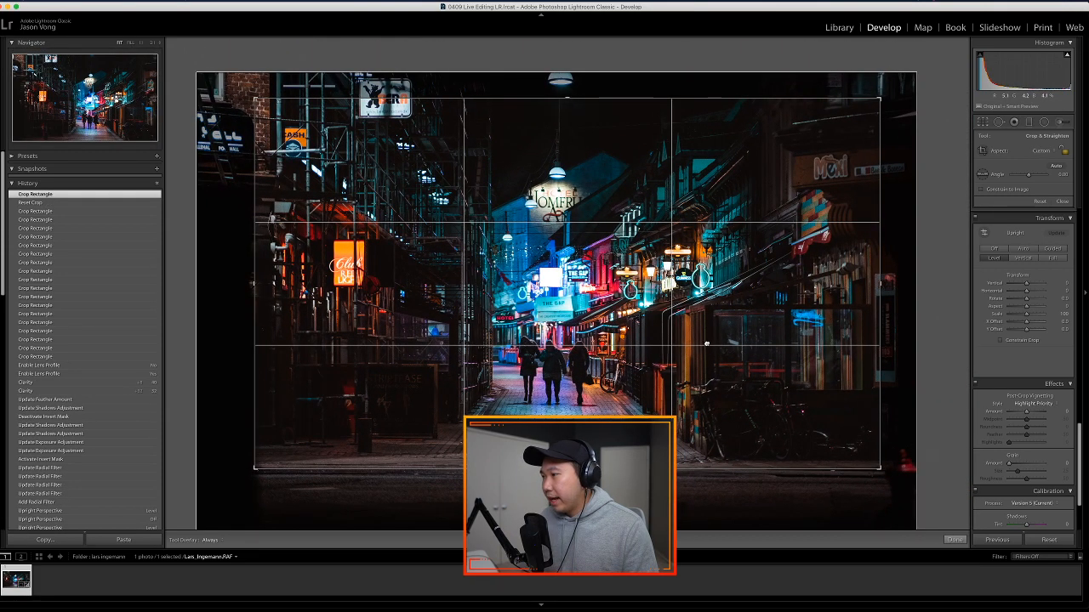
left_click_drag(706, 343, 711, 346)
key("Return")
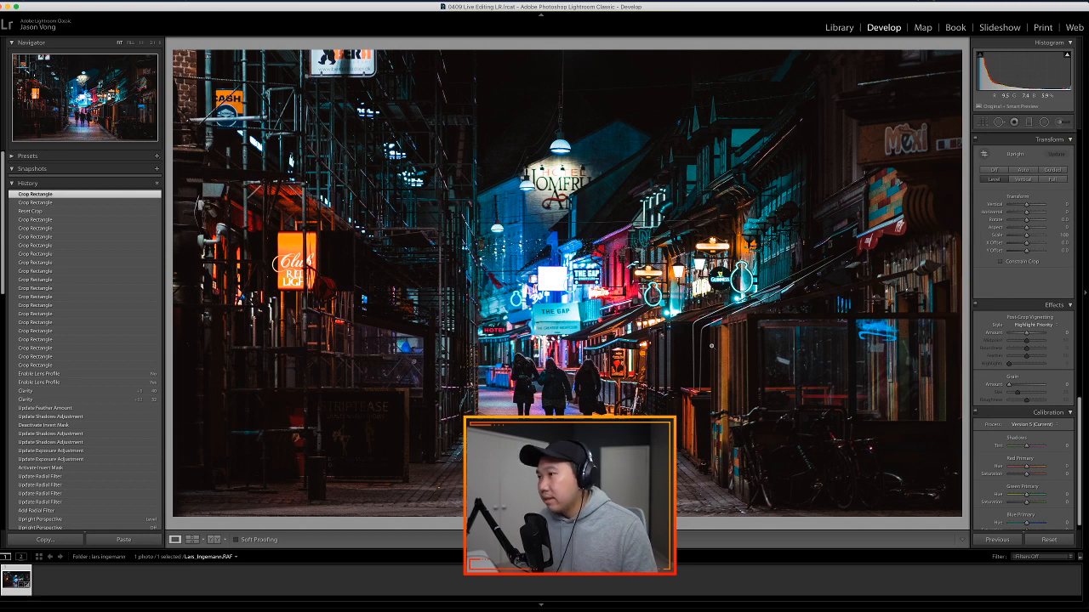
- Compare the cropped photo with its unedited version full-size and side by side, returning to the single-photo view
key("backslash")
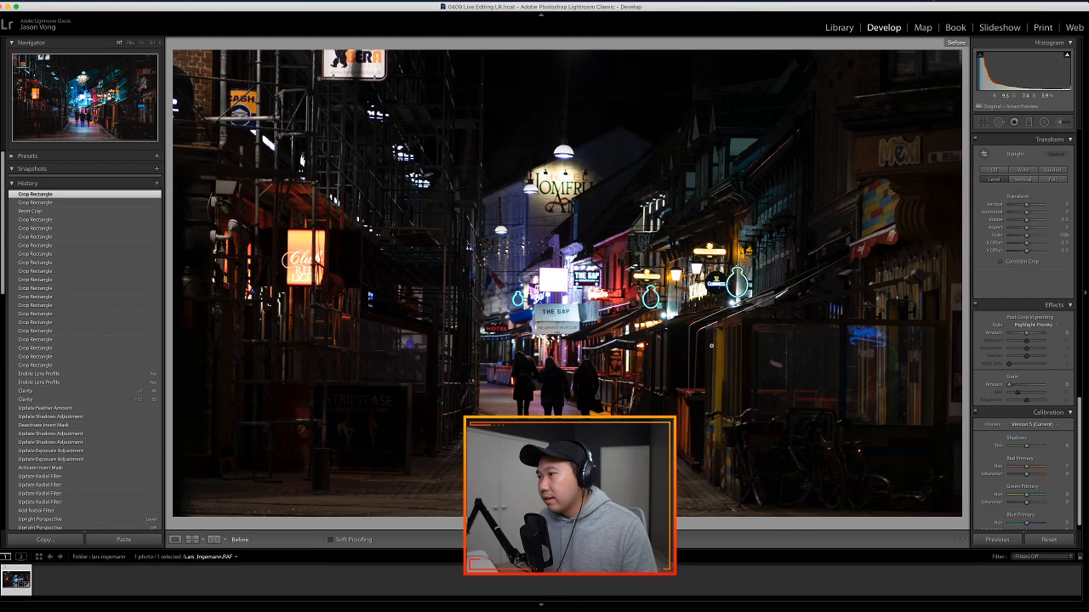
key("backslash")
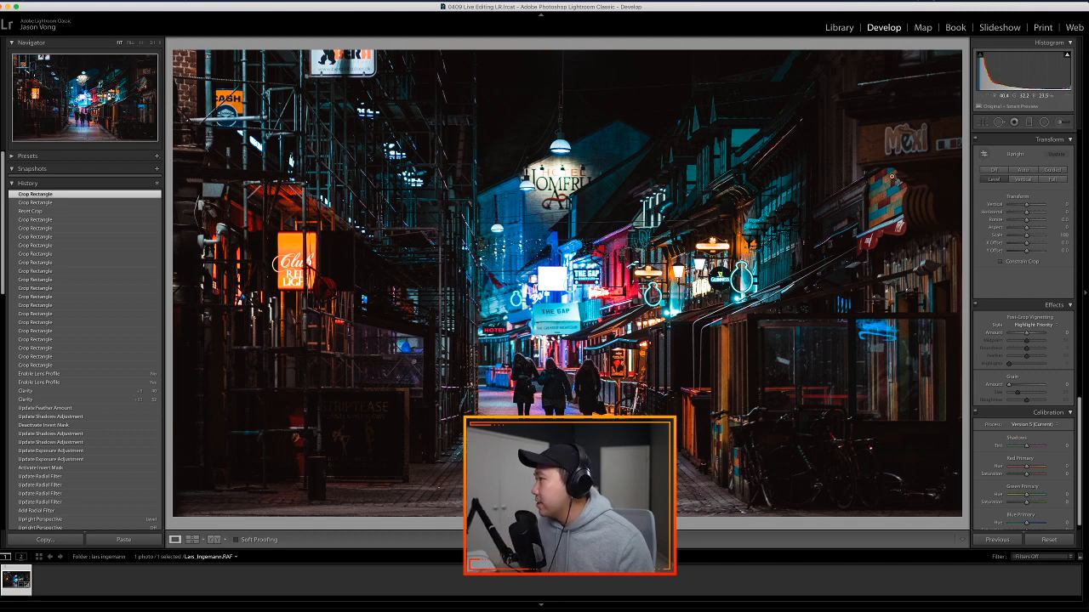
left_click(214, 539)
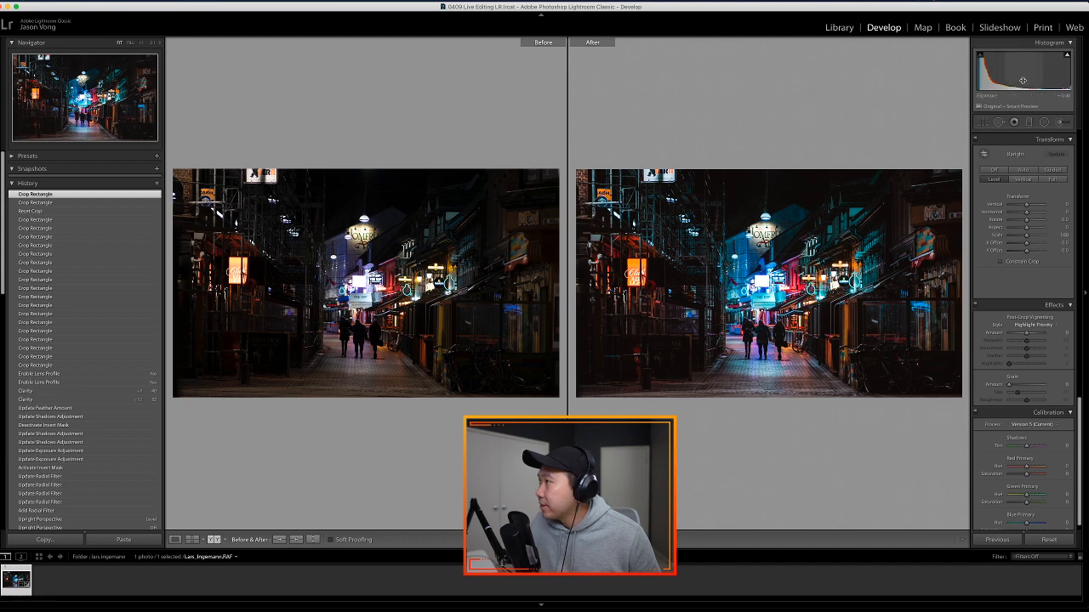
left_click(175, 539)
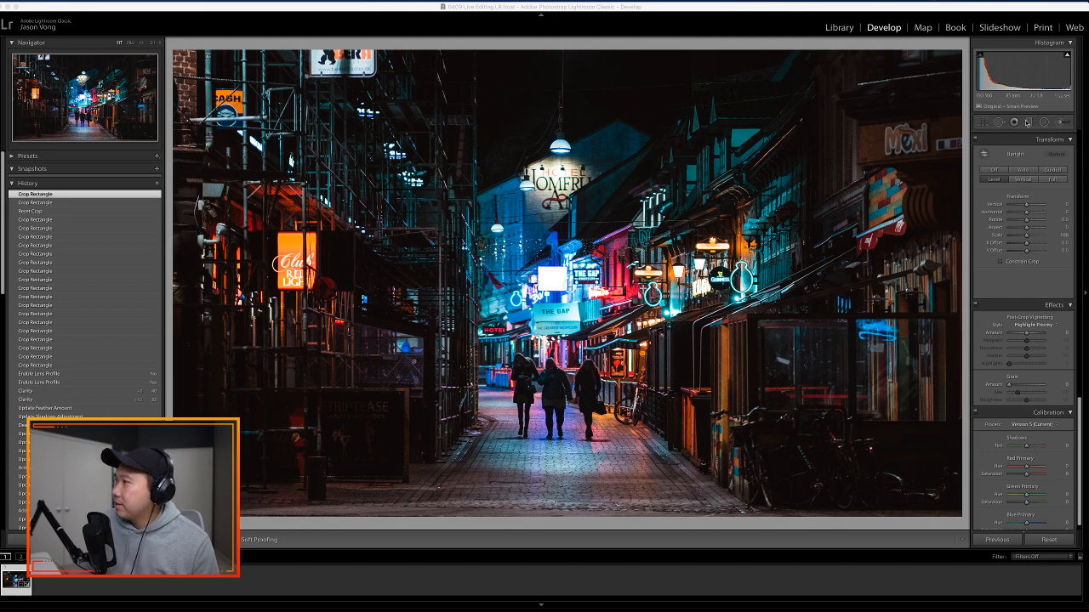
- Switch the radial filter around the walking figures off and on twice to compare its effect, leaving it enabled and closing its settings
left_click(1044, 122)
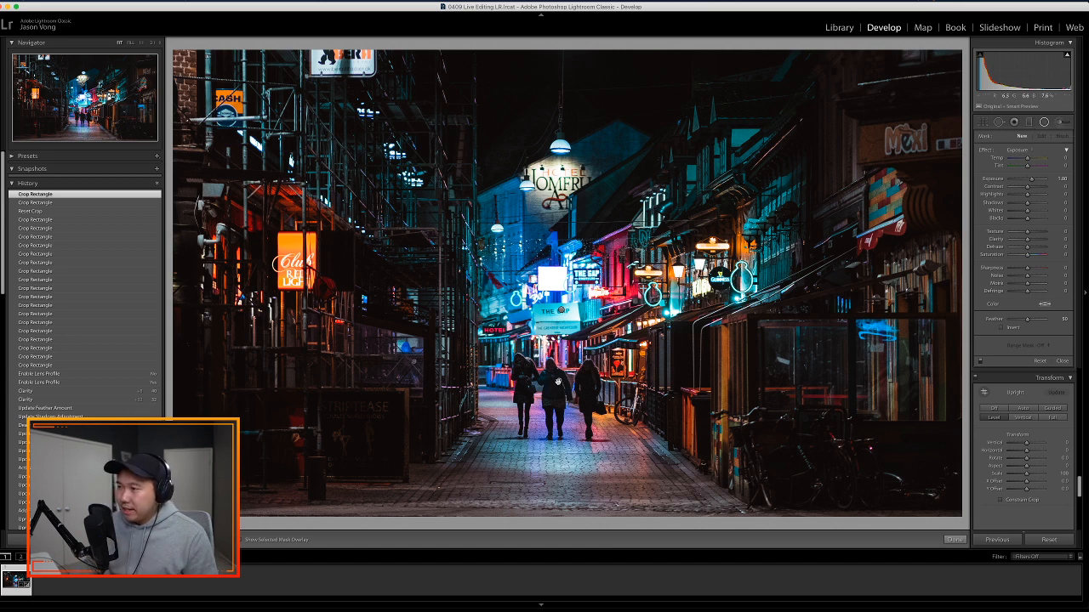
left_click(559, 382)
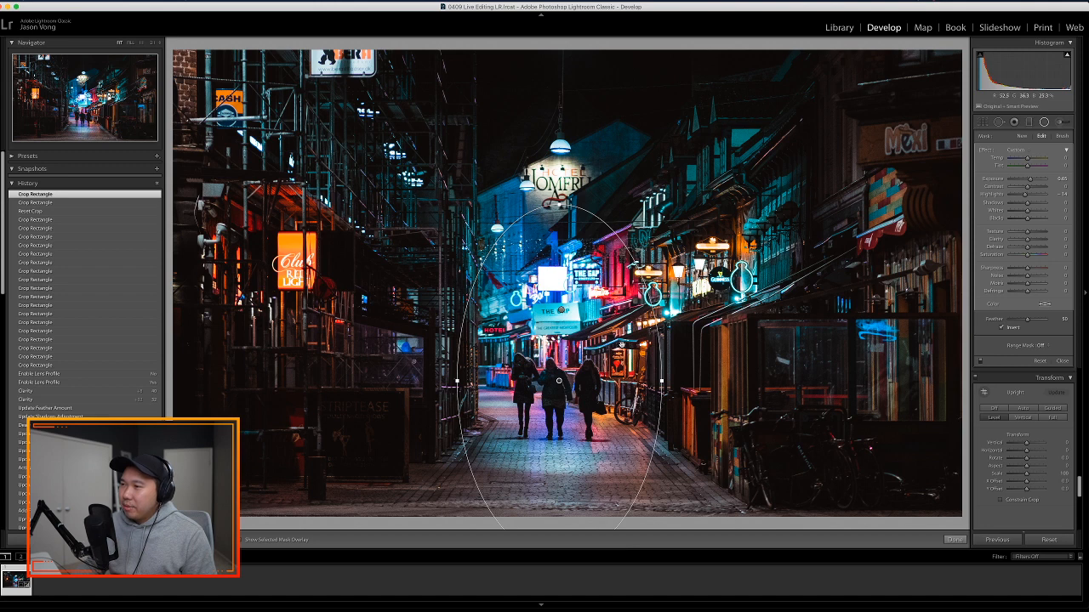
left_click(981, 362)
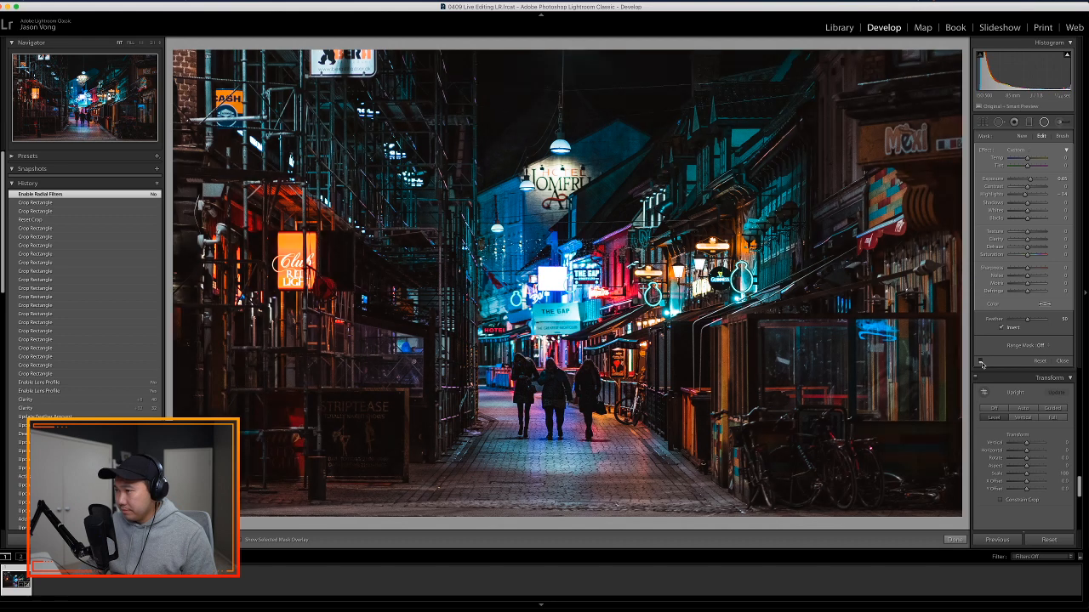
left_click(981, 363)
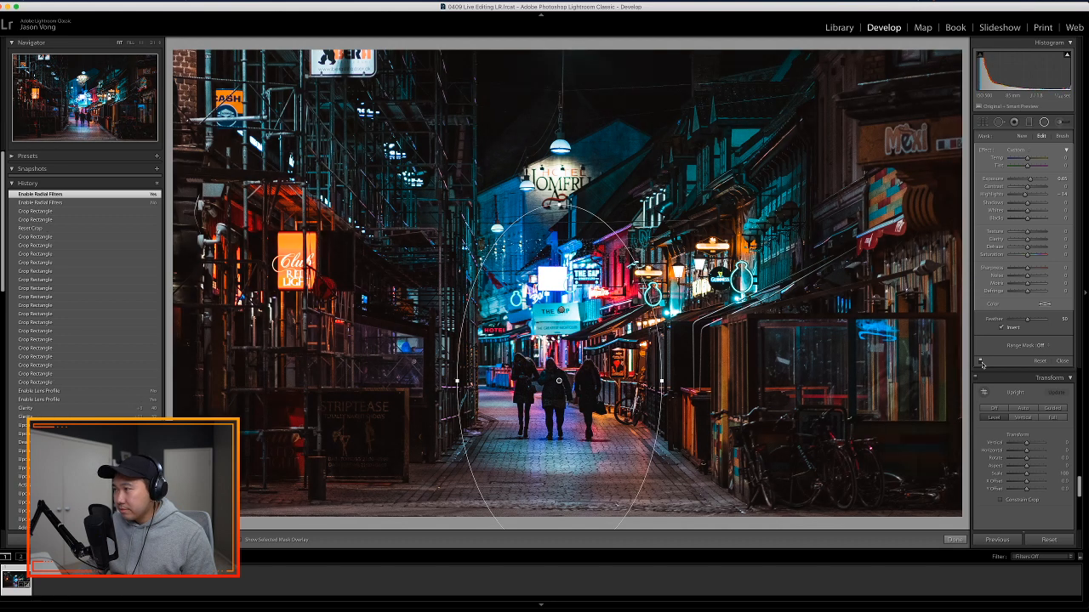
left_click(982, 363)
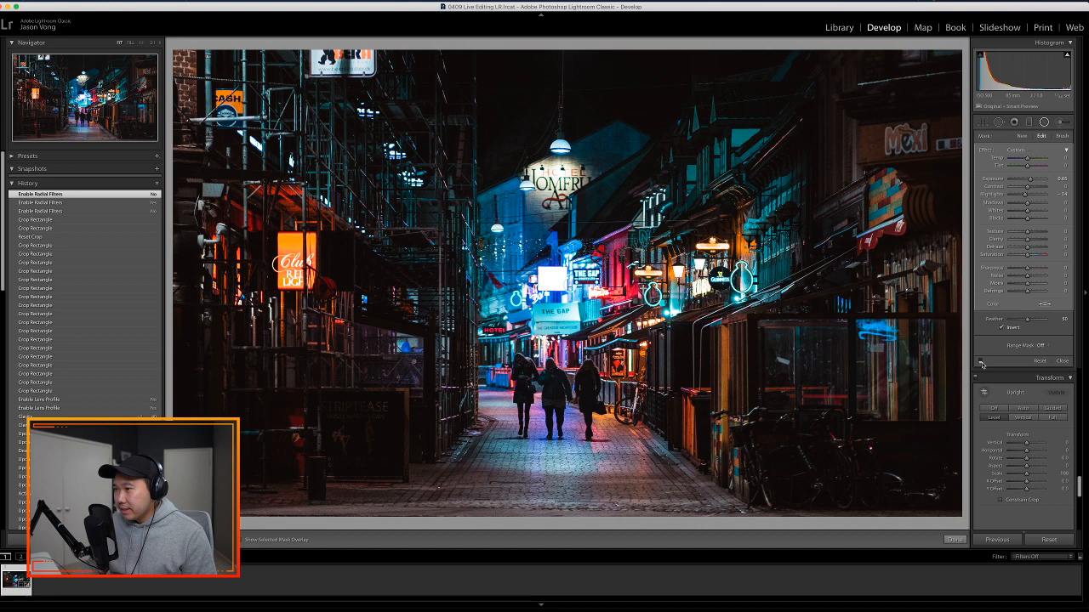
left_click(982, 363)
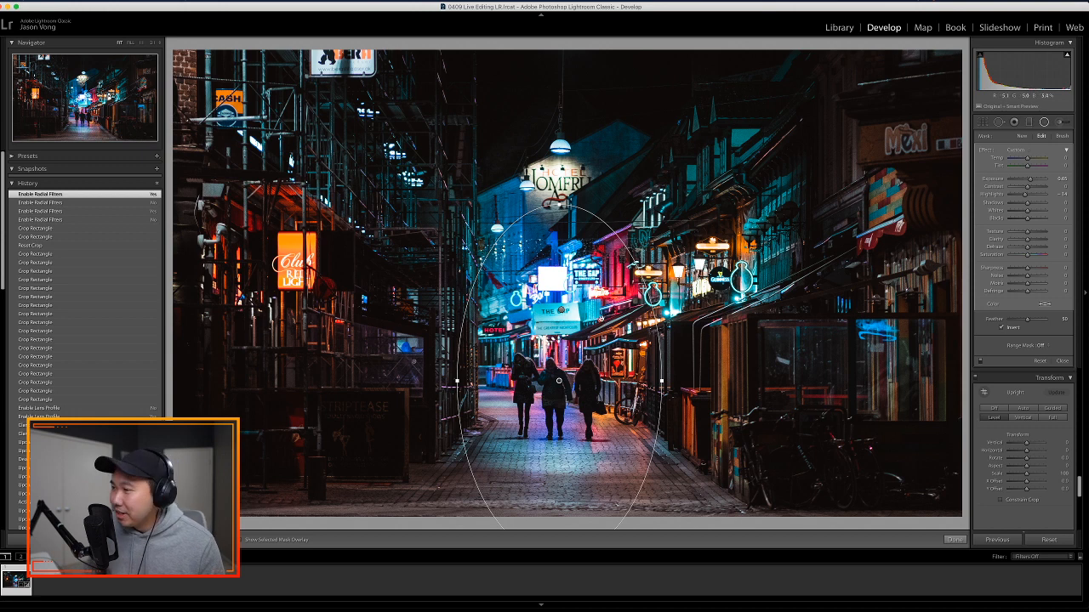
left_click(1062, 361)
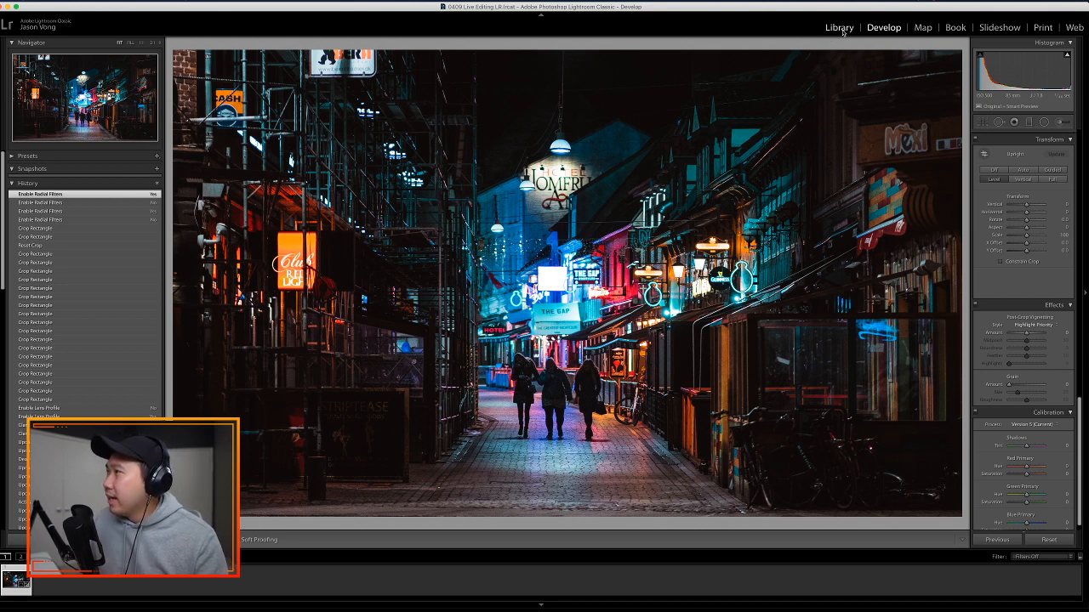
- Return to the photo library and browse the submitted photo folders for the next picture to edit
left_click(841, 29)
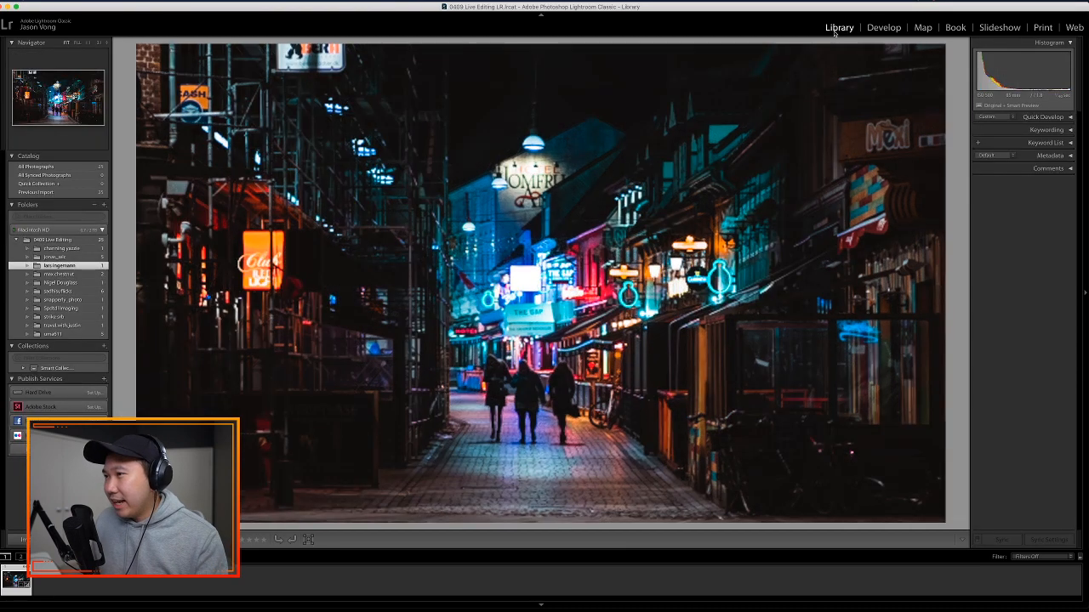
left_click(72, 275)
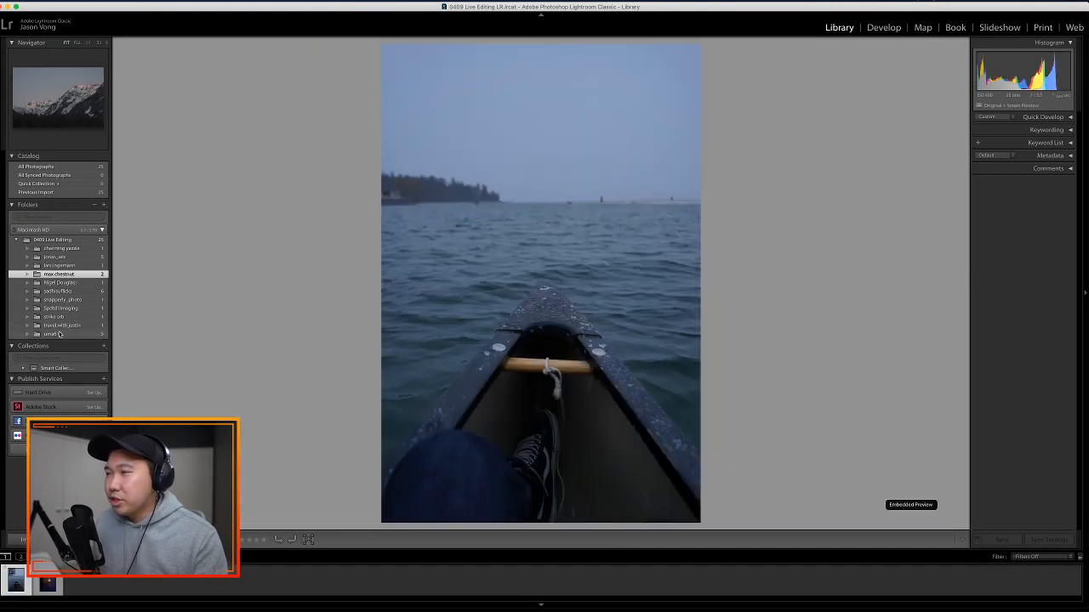
left_click(58, 334)
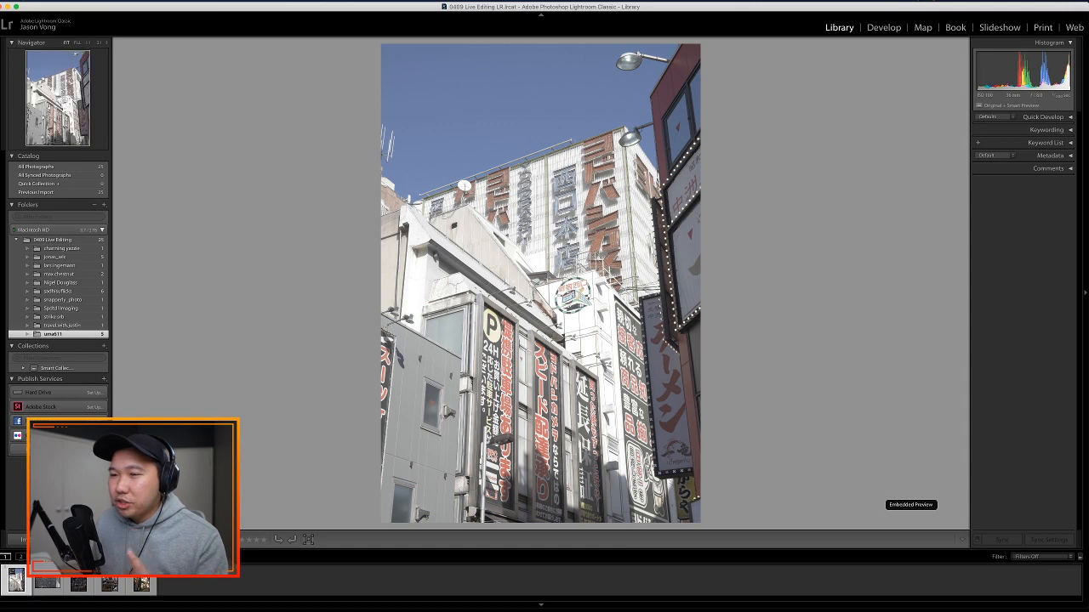
left_click(50, 585)
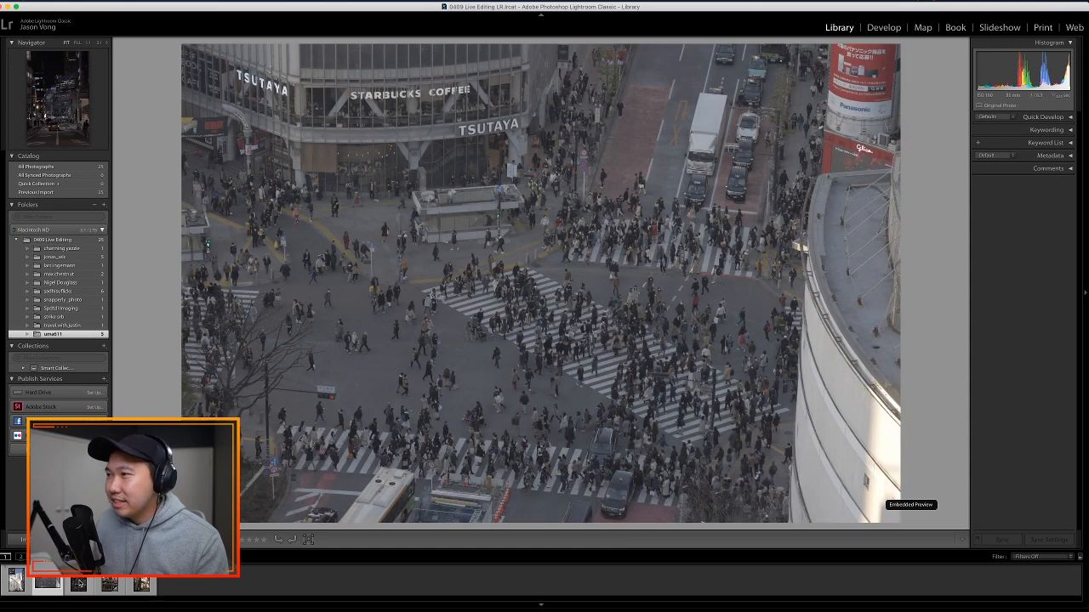
left_click(78, 584)
left_click(56, 328)
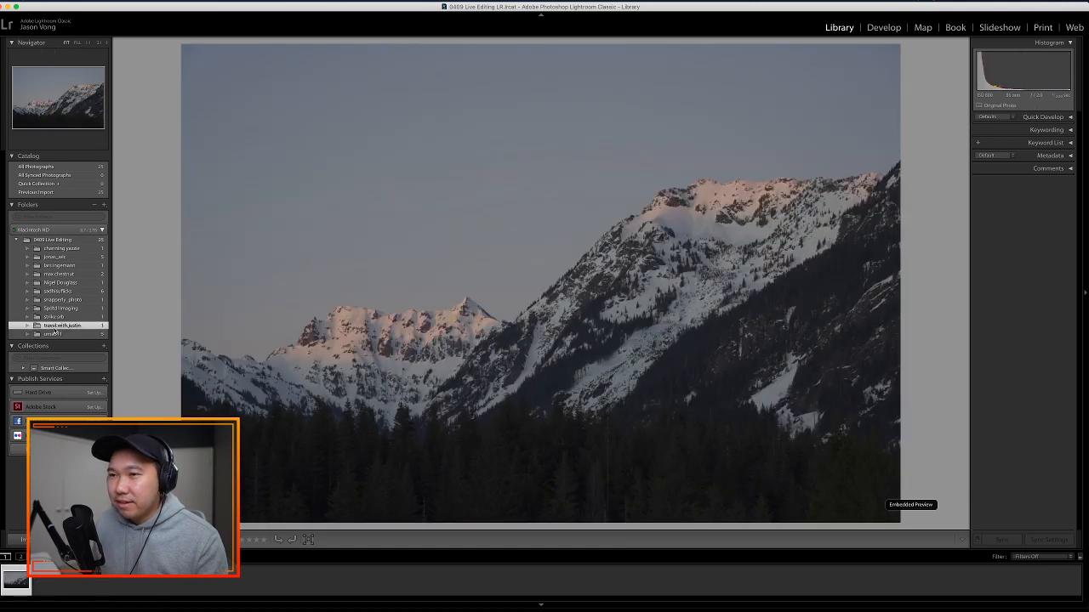
left_click(53, 317)
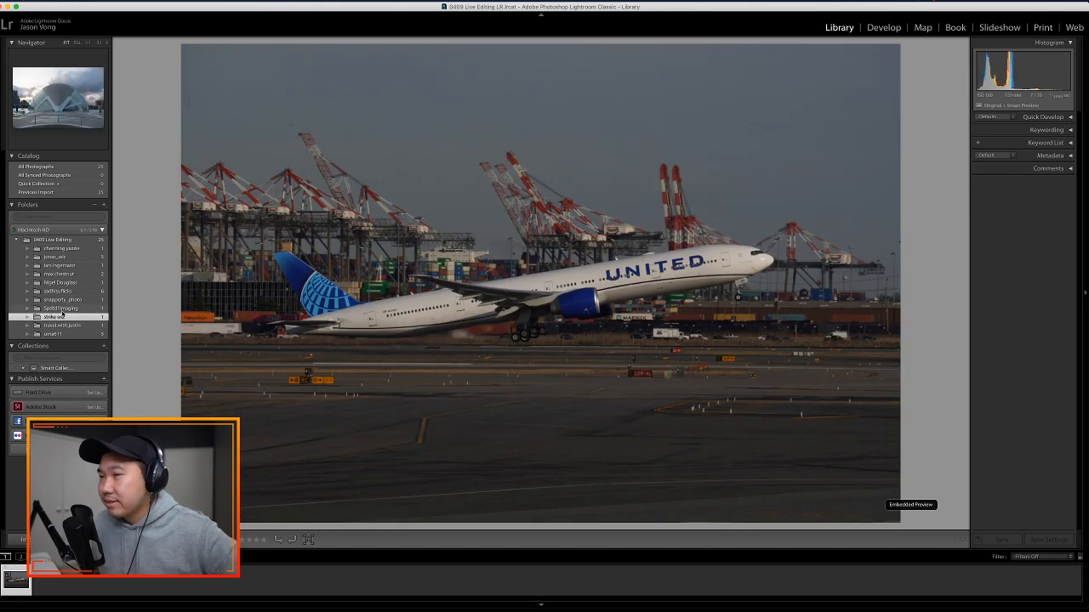
left_click(62, 309)
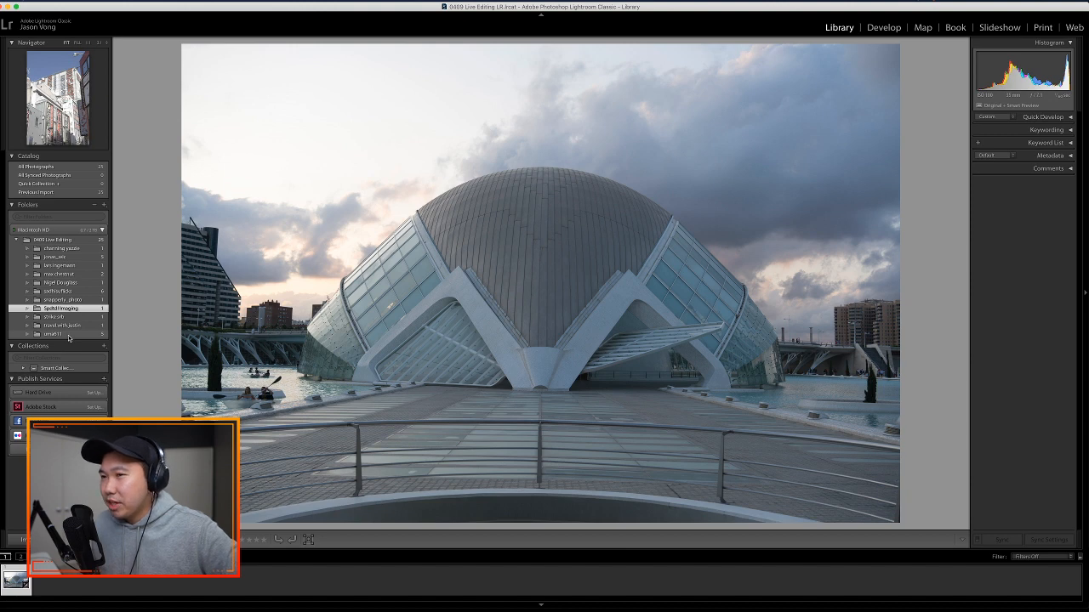
left_click(70, 335)
left_click(75, 285)
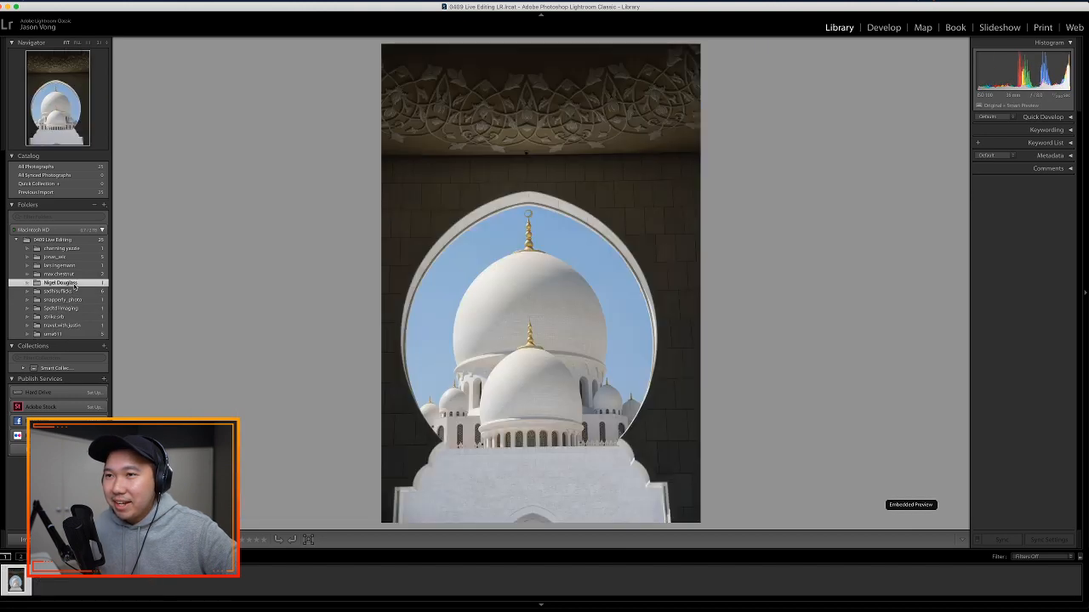
- Look through the Japanese city photos in the last folder, including the night taxi street, the crowded crossing and the daytime building
left_click(54, 334)
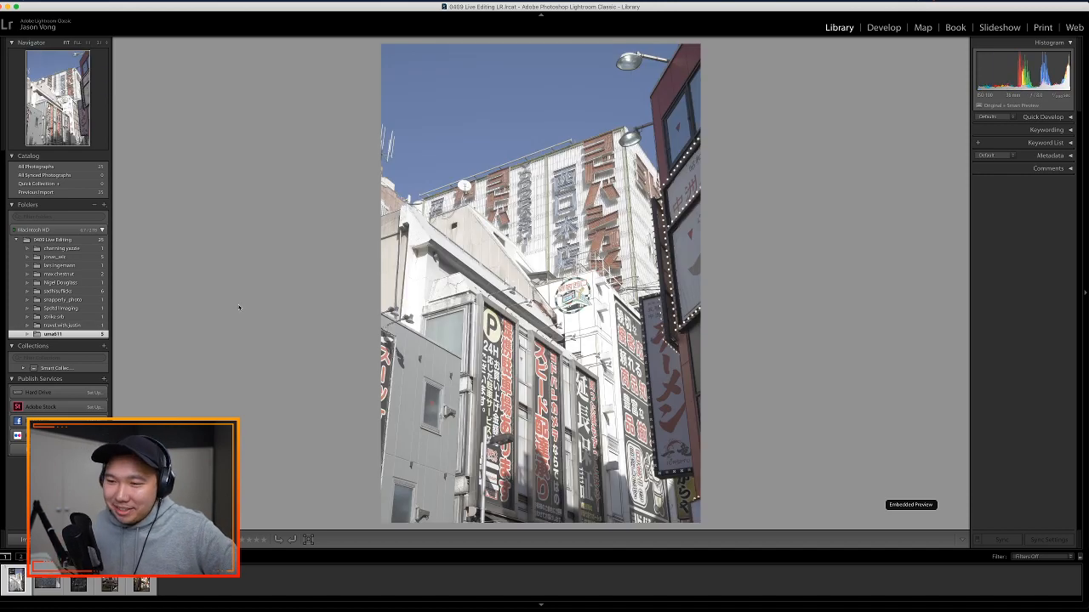
left_click(113, 584)
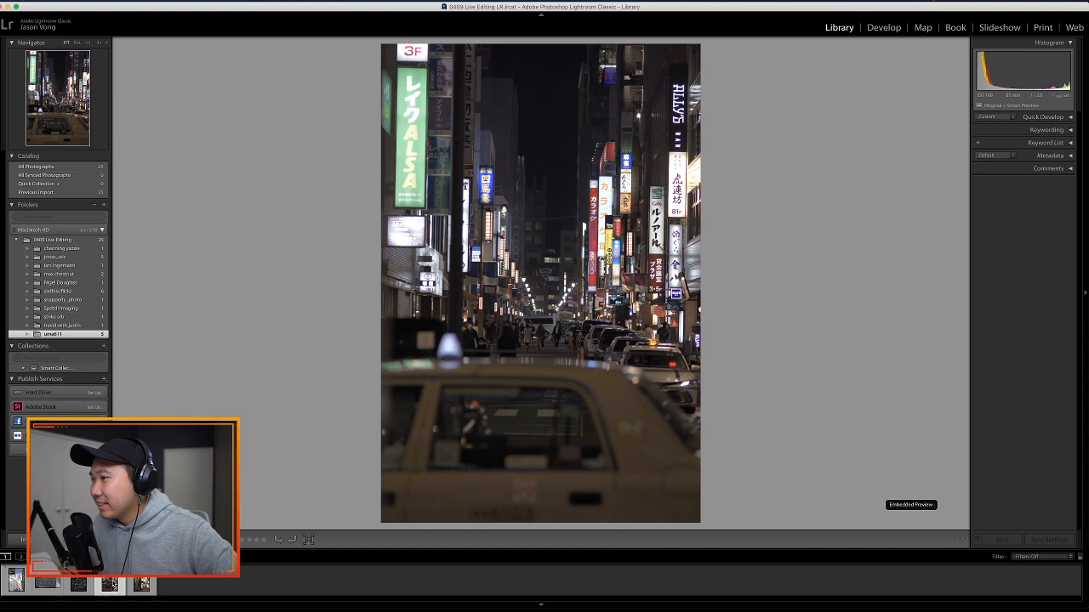
left_click(48, 584)
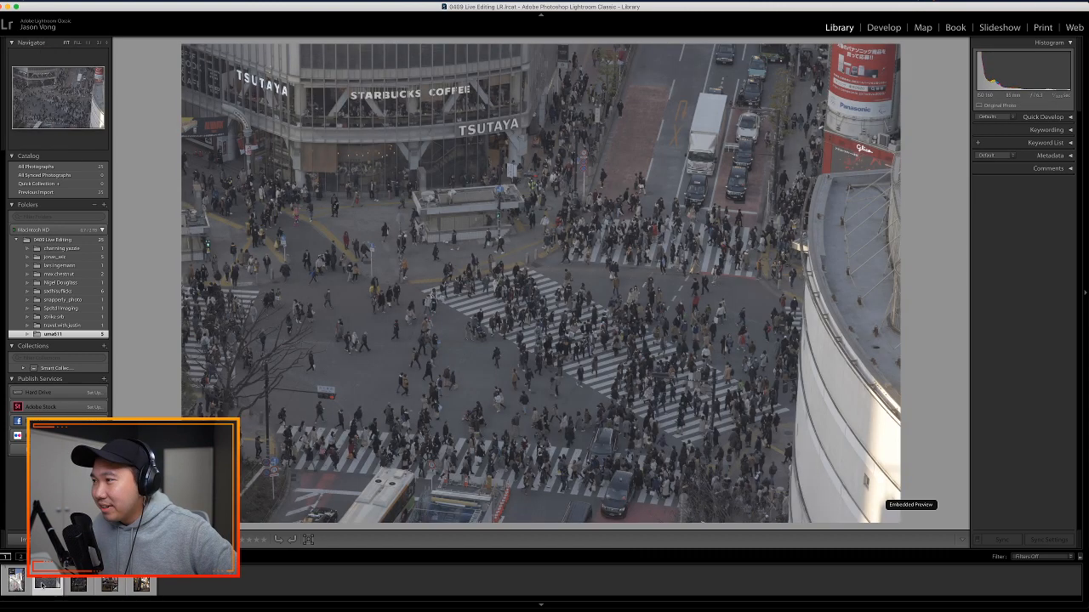
left_click(17, 584)
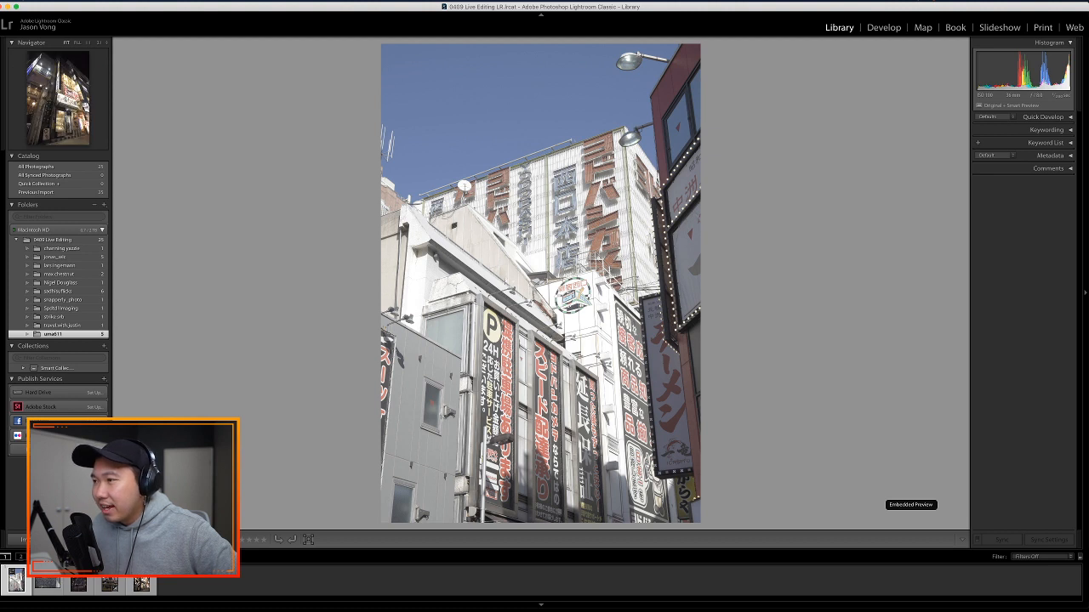
left_click(115, 585)
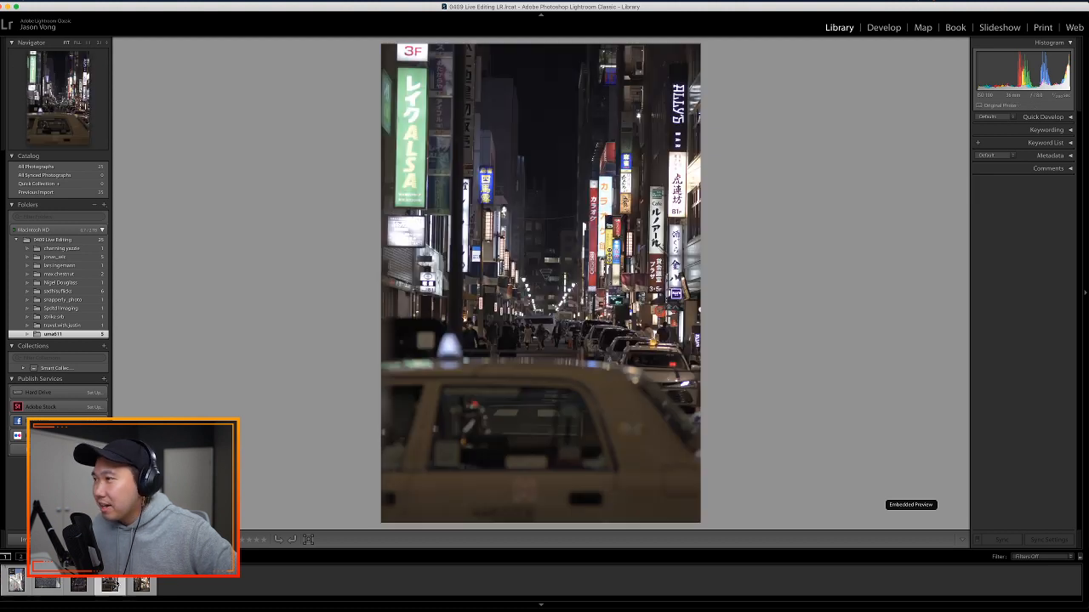
left_click(73, 310)
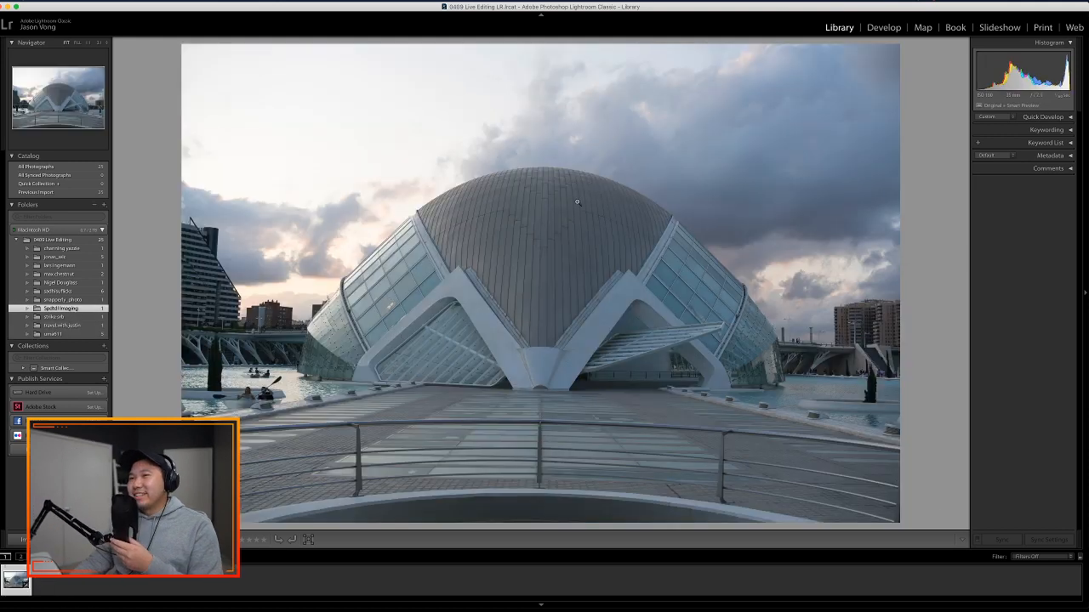
left_click(884, 29)
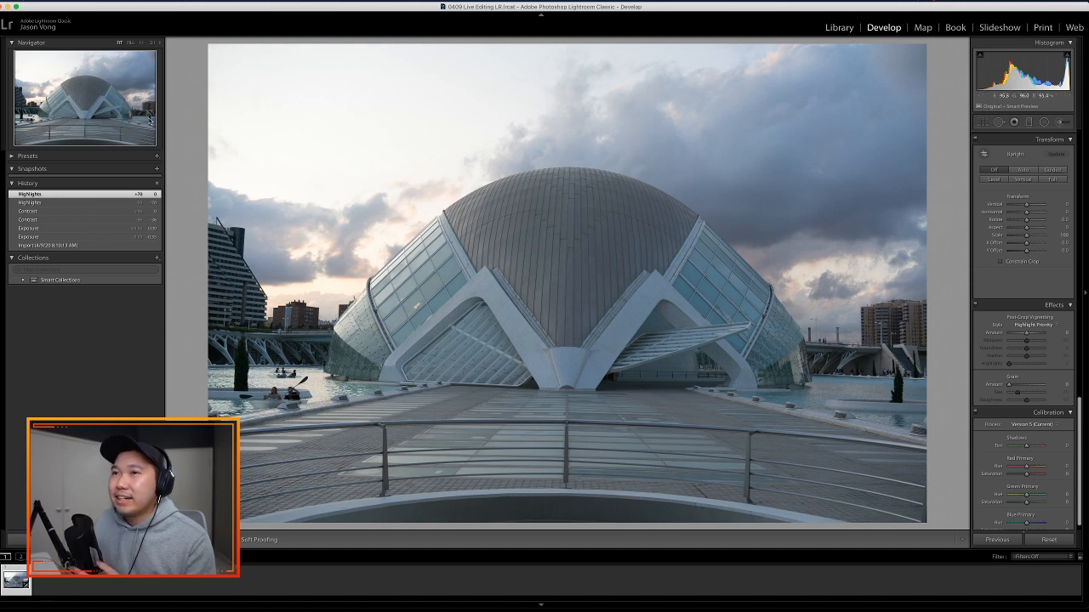
left_click(839, 28)
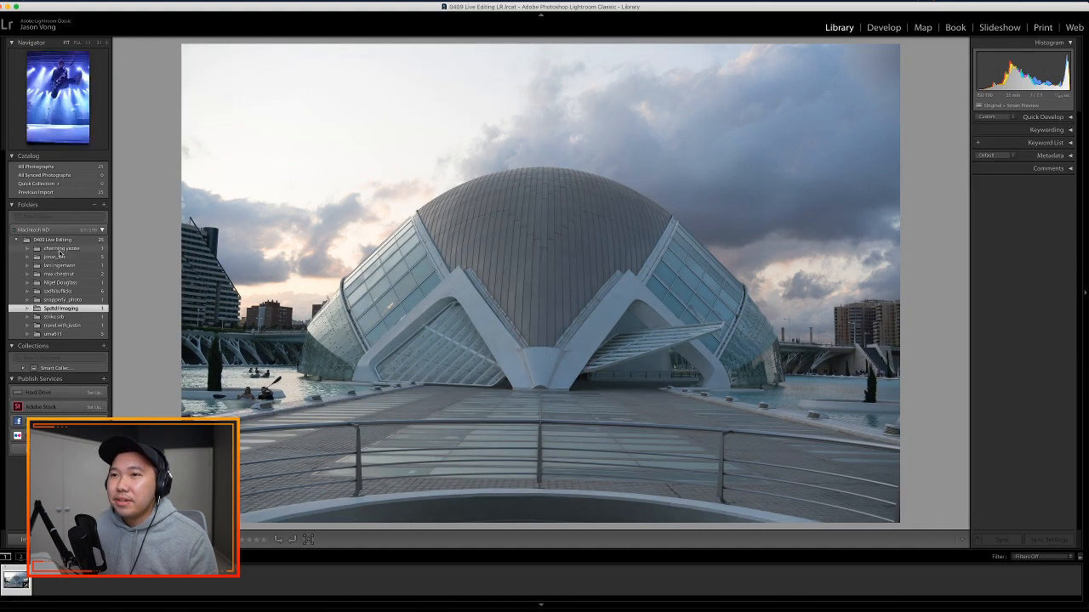
- Open the concert photo of the leaping guitarist for developing and show its basic tone adjustments
left_click(58, 249)
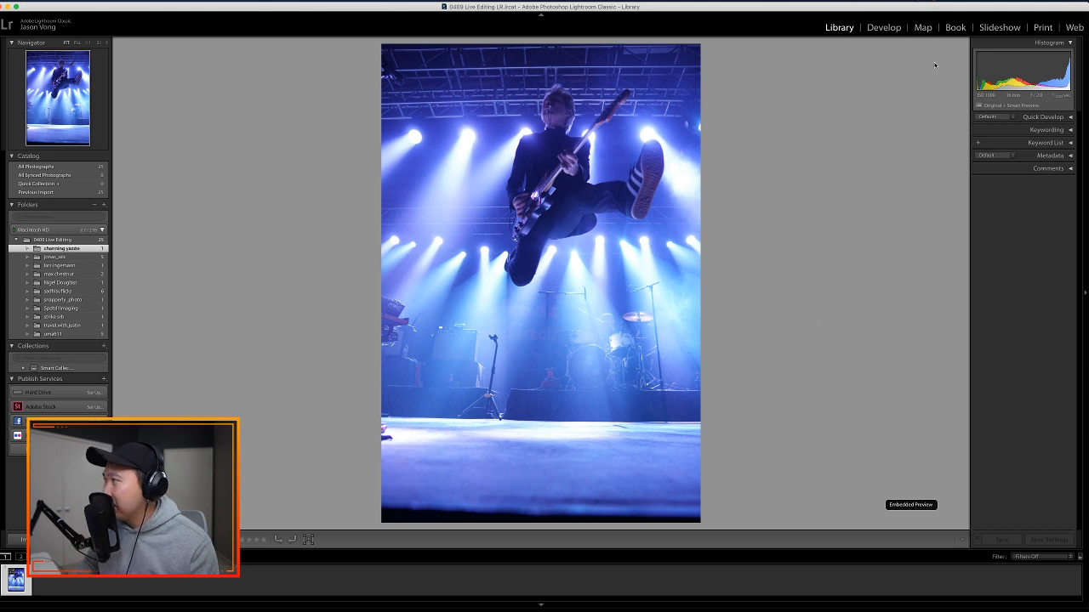
left_click(889, 28)
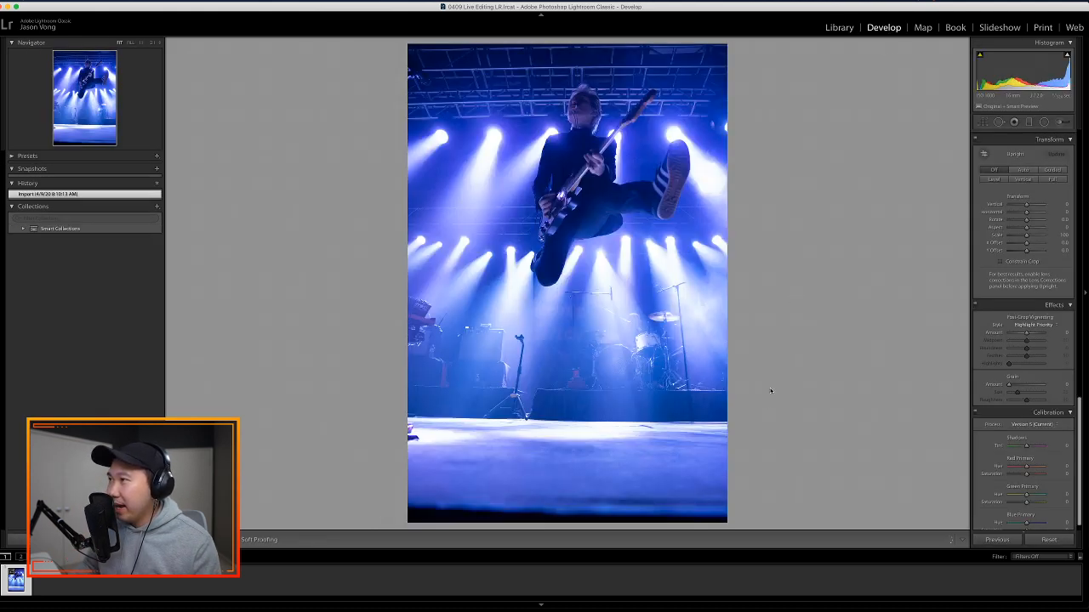
left_click_drag(1077, 431, 1078, 142)
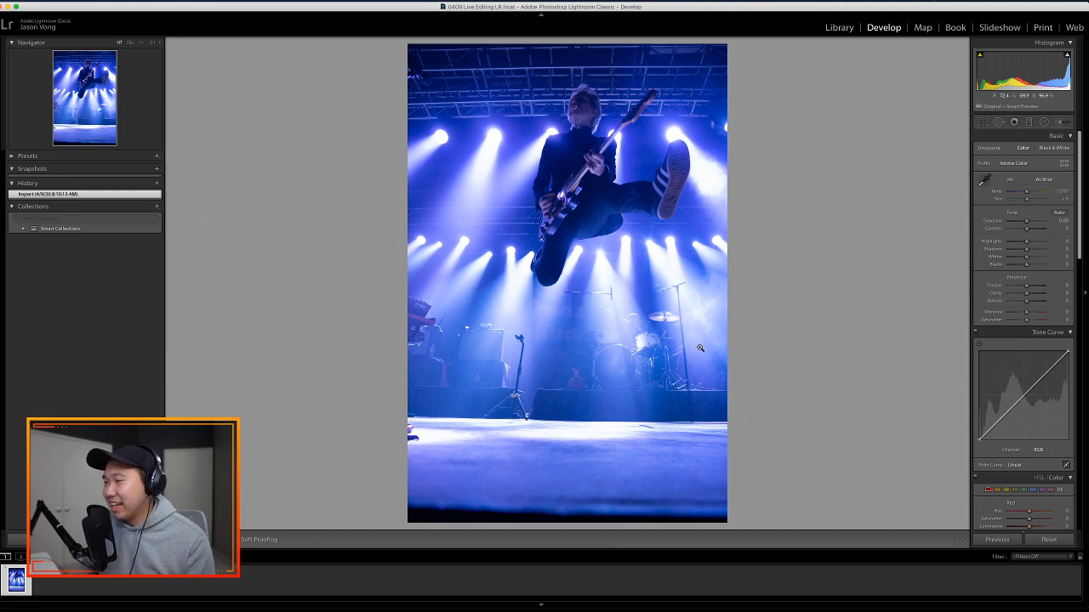
- Switch to YouTube in the browser and search for "how to edit concert photos"
key("super+Tab")
left_click(399, 47)
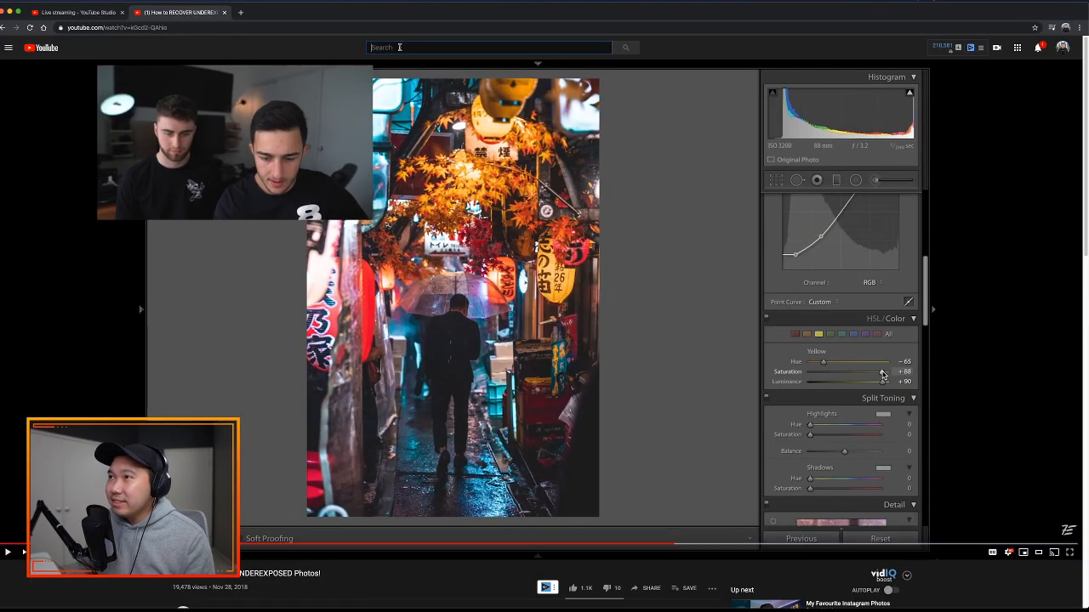
type("how to edit ")
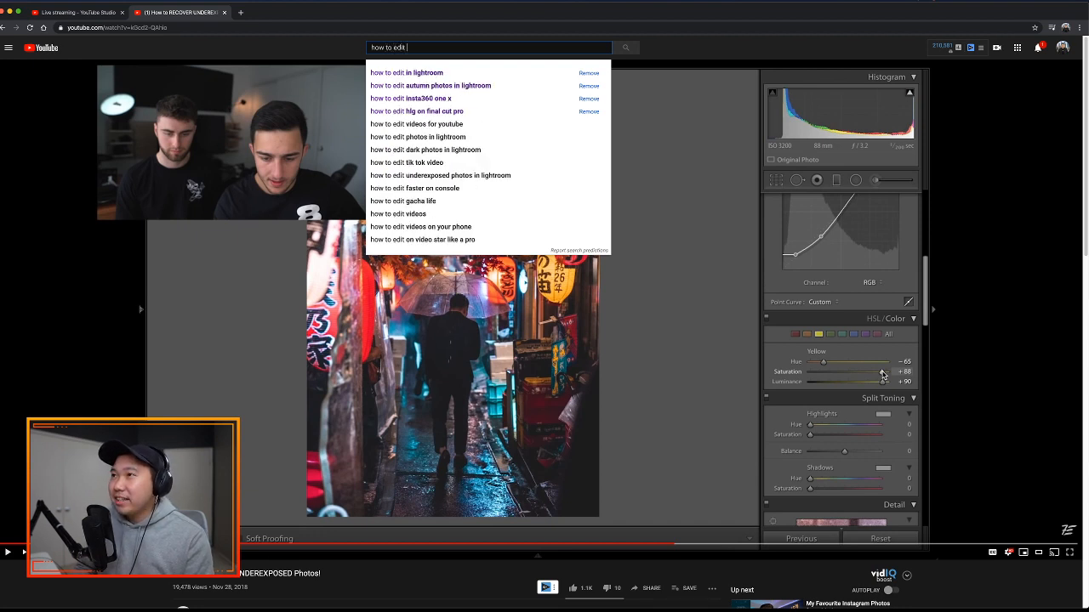
type("concert photo")
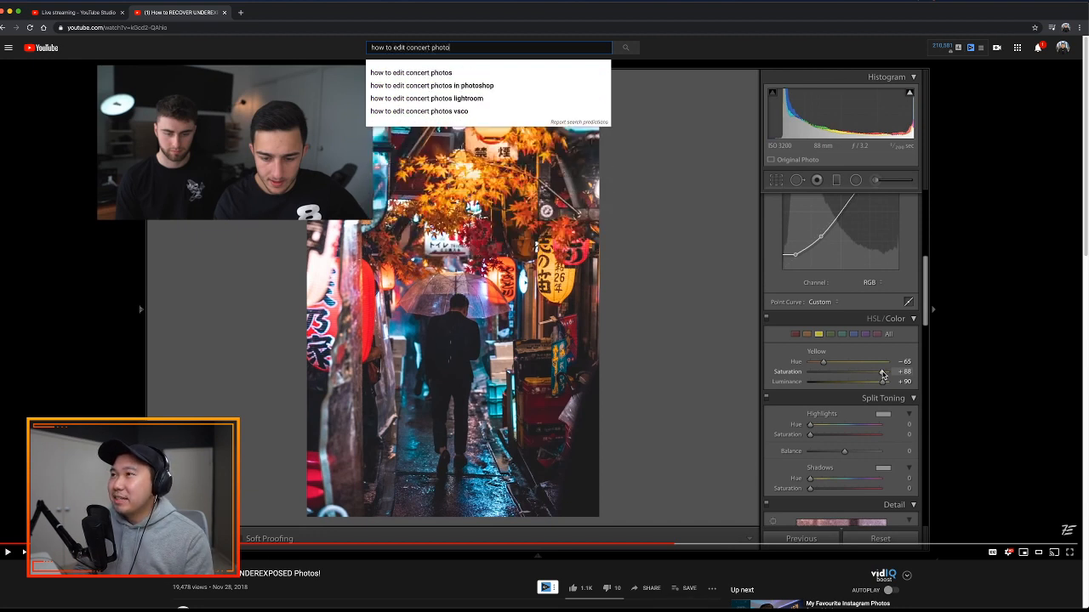
type("s")
key("Return")
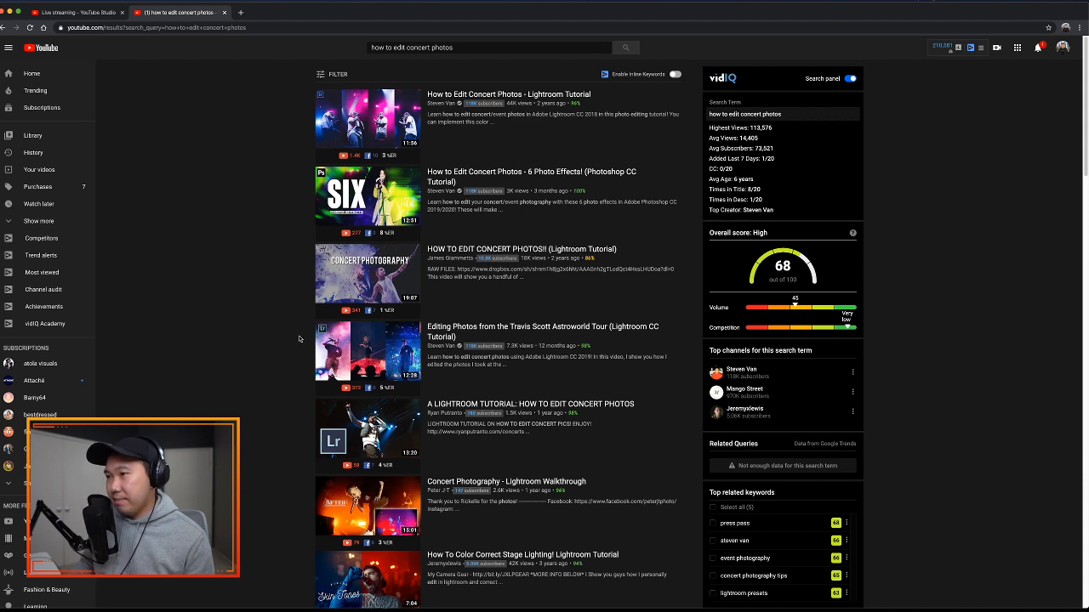
- Look through the search results for a suitable Lightroom tutorial on editing concert photos
scroll(281, 362, "down", 1)
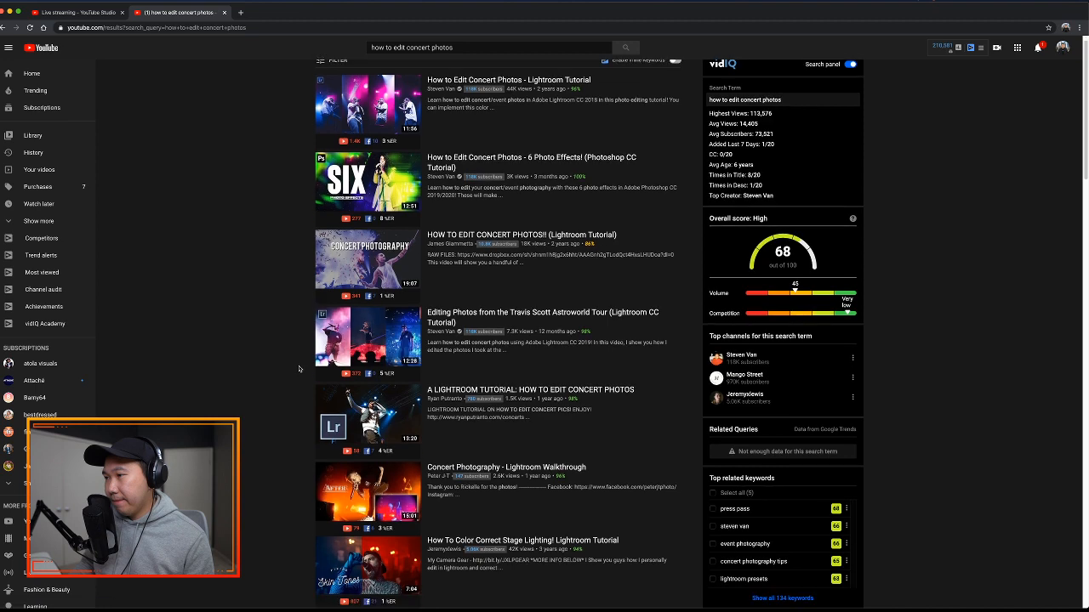
scroll(276, 367, "down", 5)
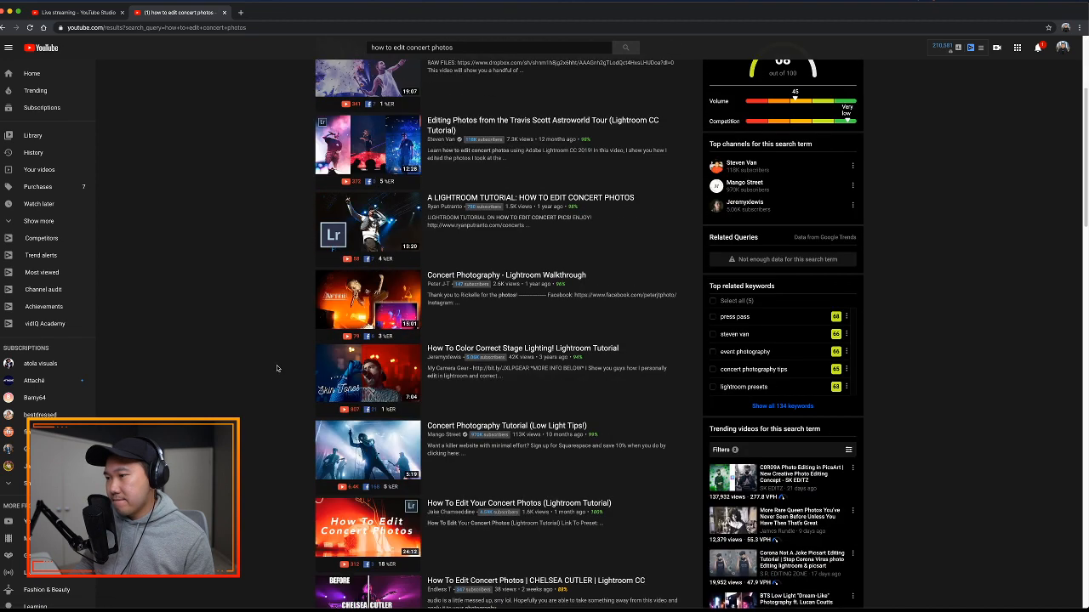
scroll(277, 367, "down", 2)
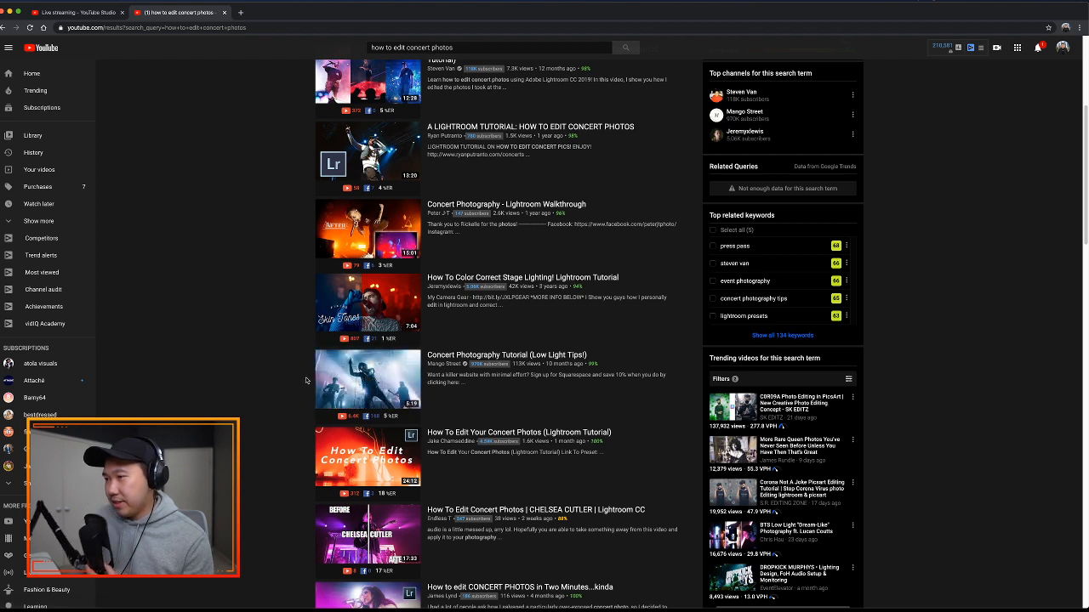
scroll(298, 378, "down", 2)
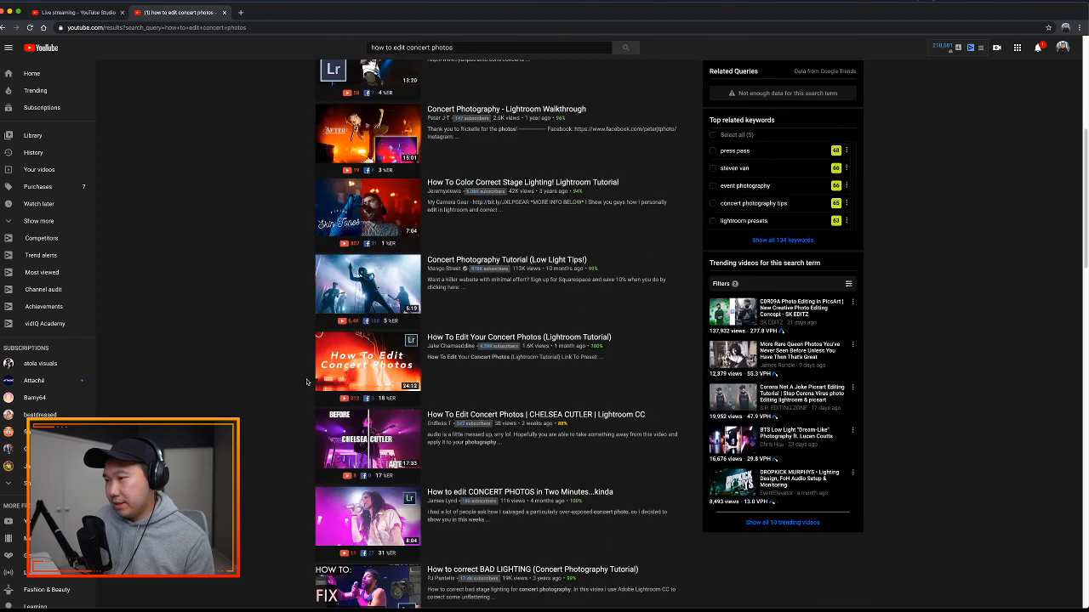
scroll(307, 382, "down", 2)
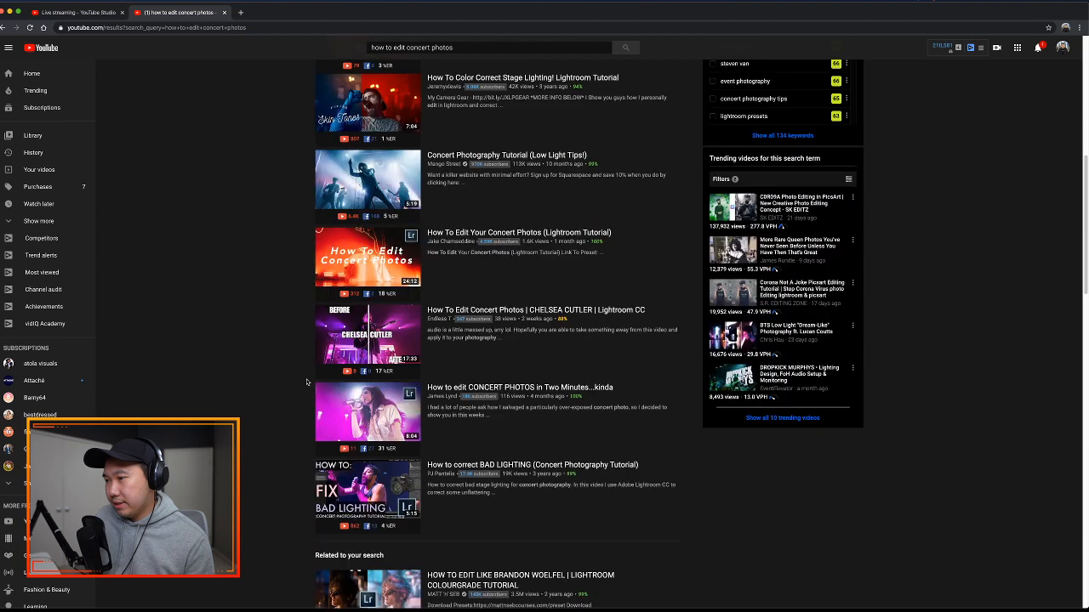
scroll(302, 400, "down", 6)
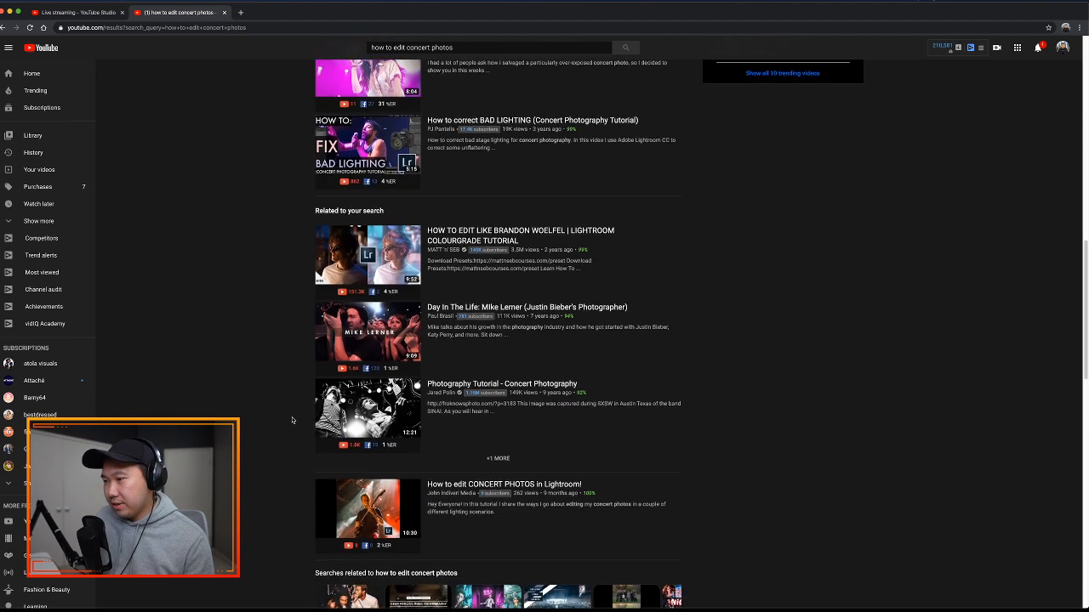
scroll(292, 419, "down", 3)
scroll(292, 419, "up", 10)
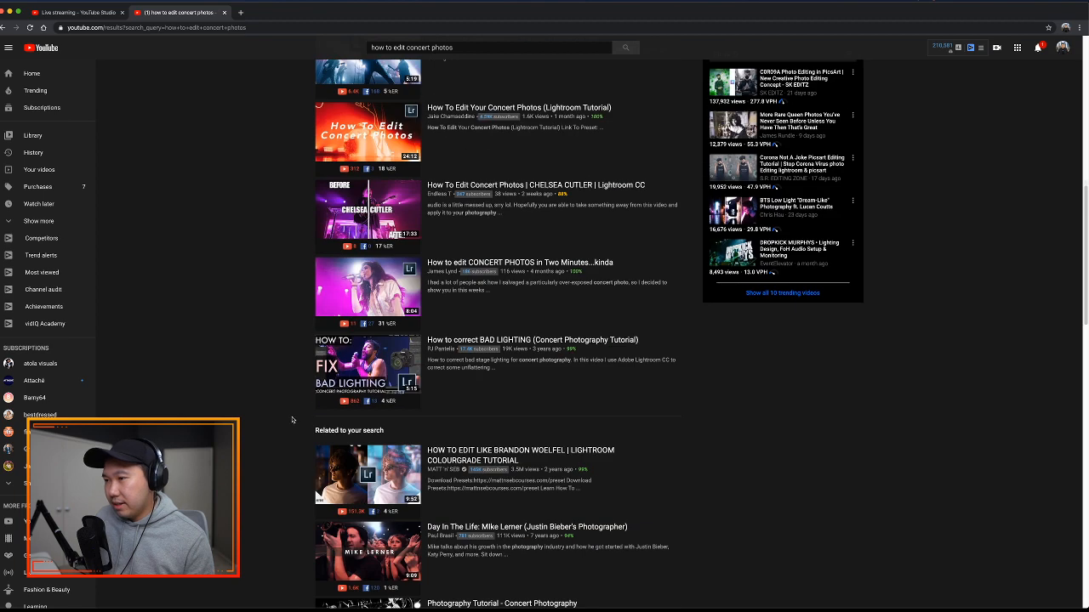
- Open the video "How to Edit Concert Photos - Lightroom Tutorial" and reload its page
mouse_move(551, 96)
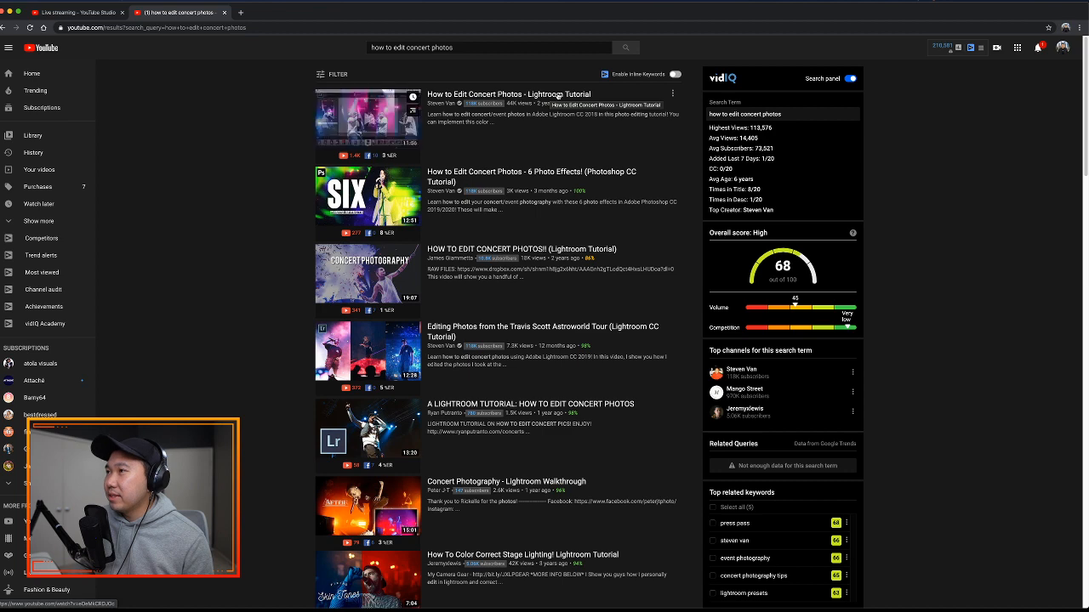
left_click(558, 95)
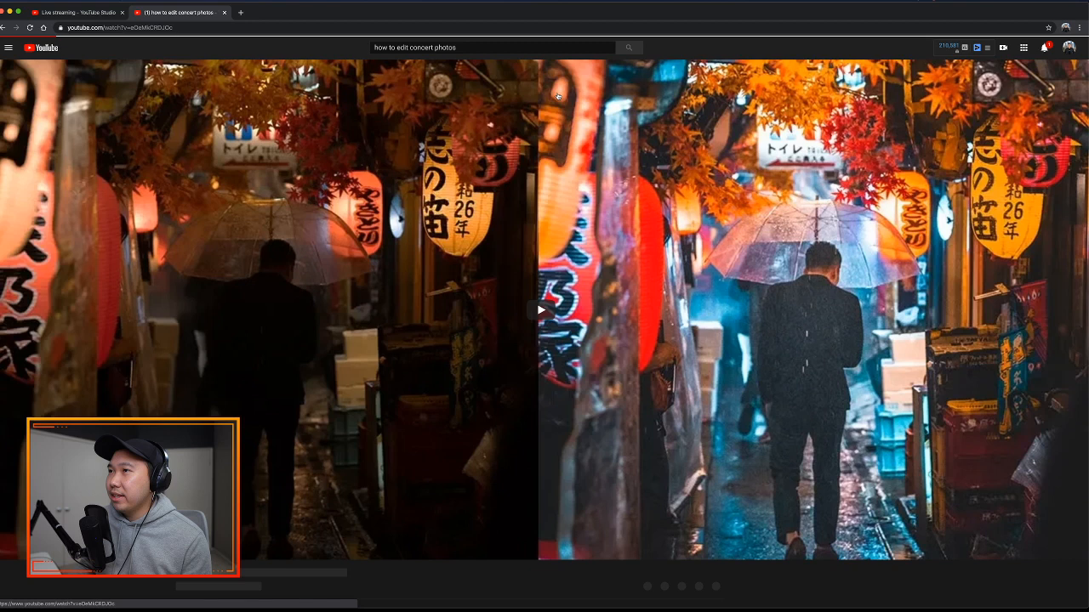
left_click(394, 27)
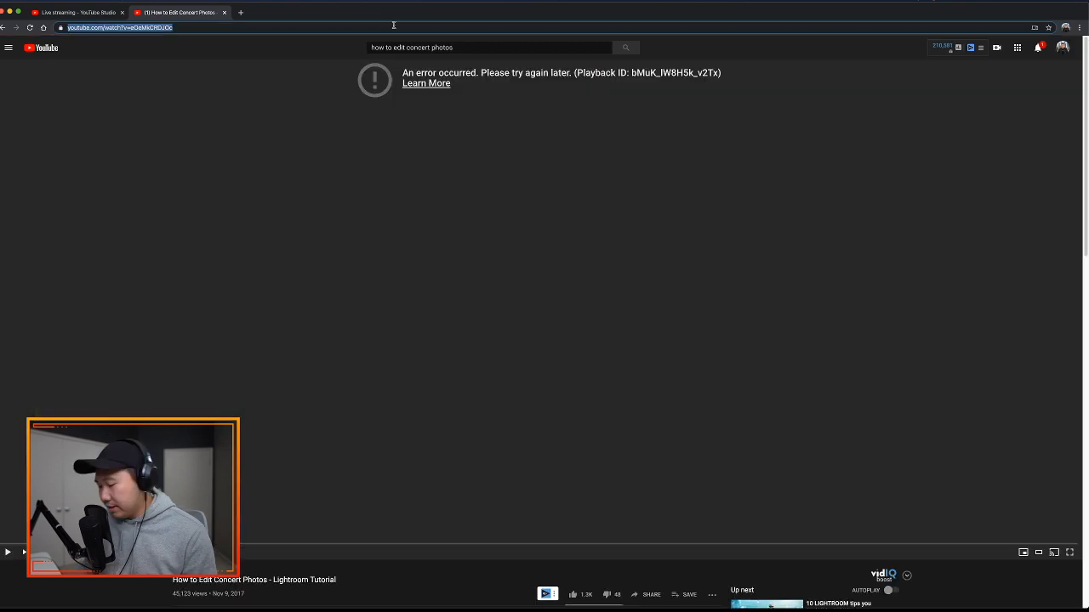
key("Return")
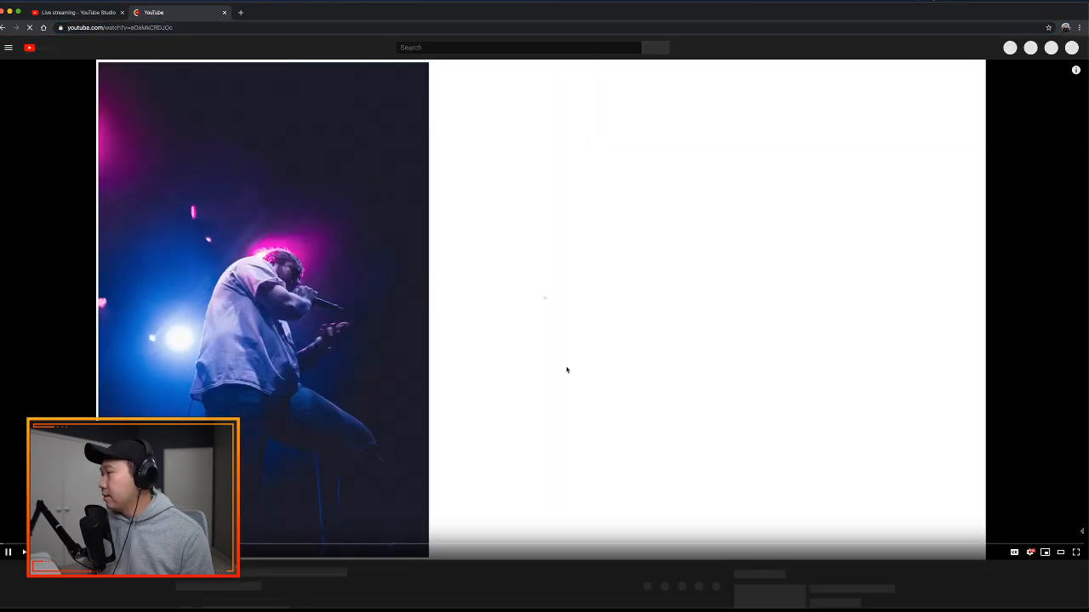
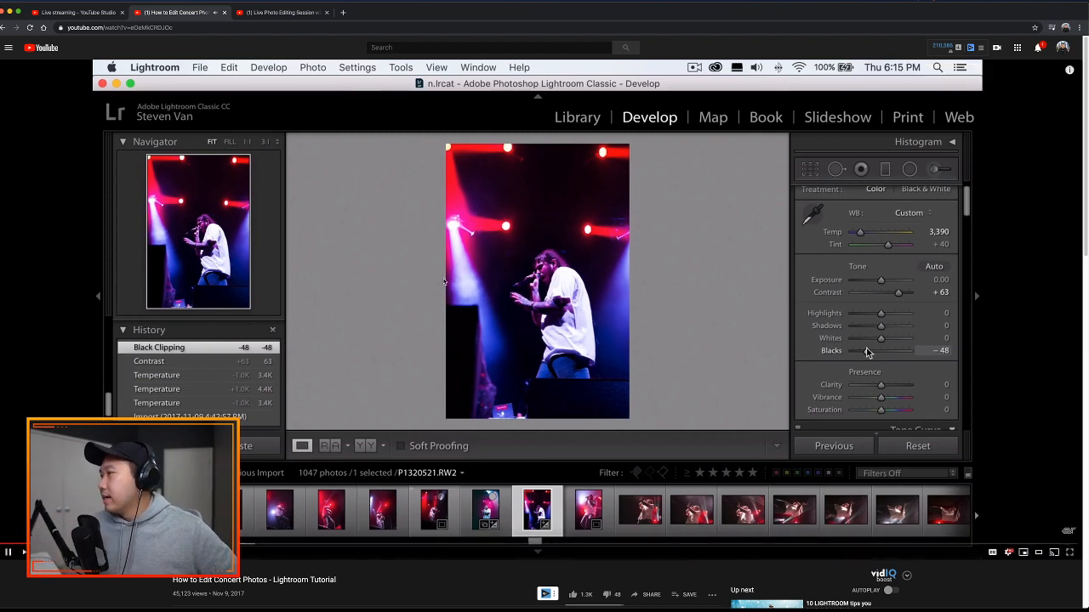
- Pause the tutorial, switch to Lightroom and set the guitarist photo's temperature to 6,567, contrast to +44 and blacks to about -35
left_click(581, 291)
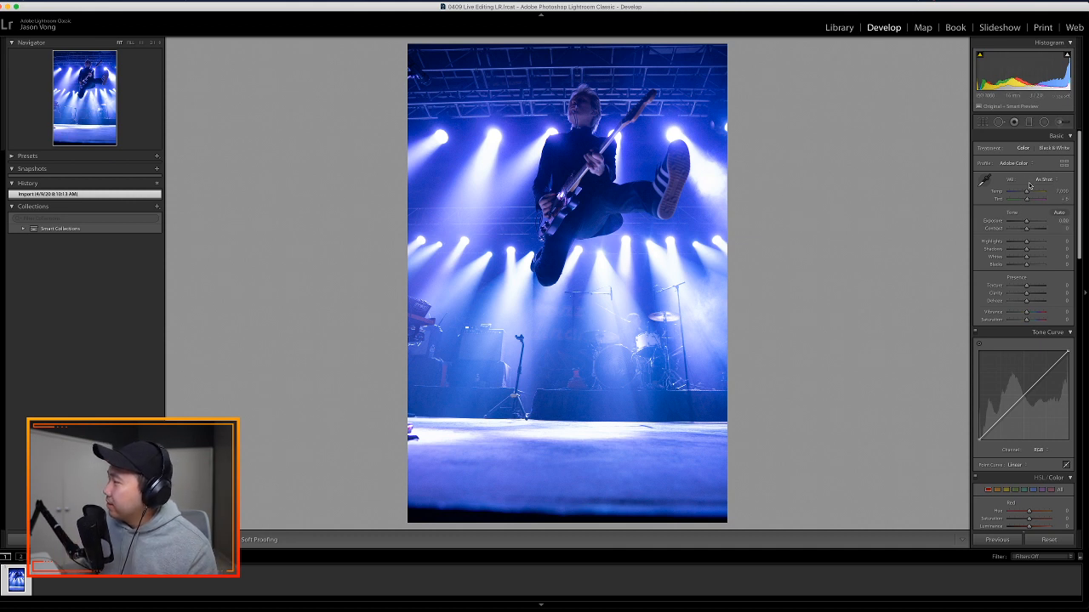
mouse_move(1027, 192)
left_mouse_down()
mouse_move(1015, 192)
mouse_move(1039, 193)
left_mouse_up()
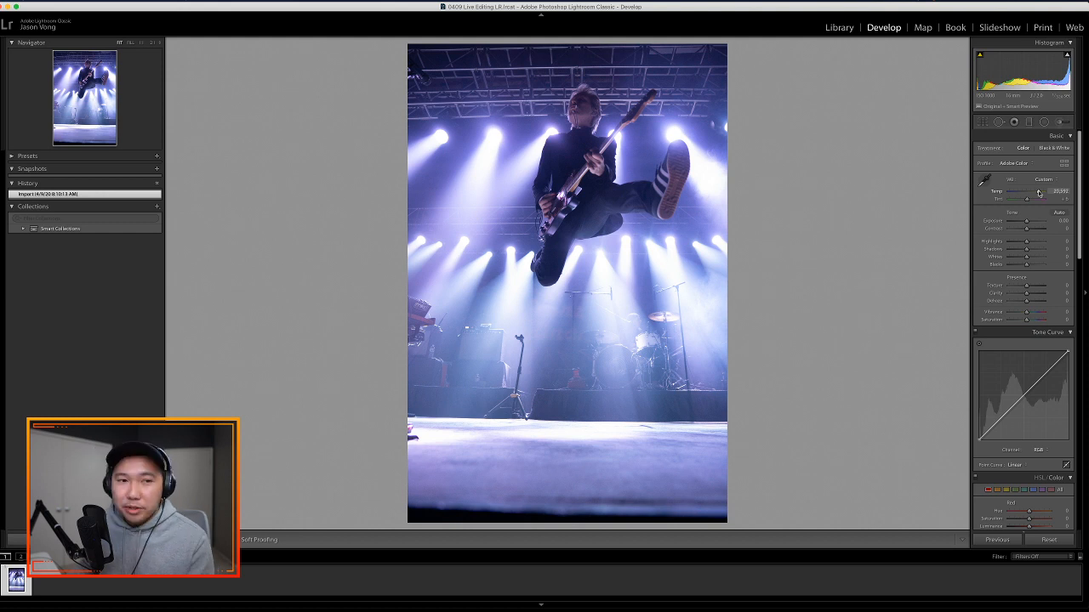
left_click_drag(1038, 193, 1034, 230)
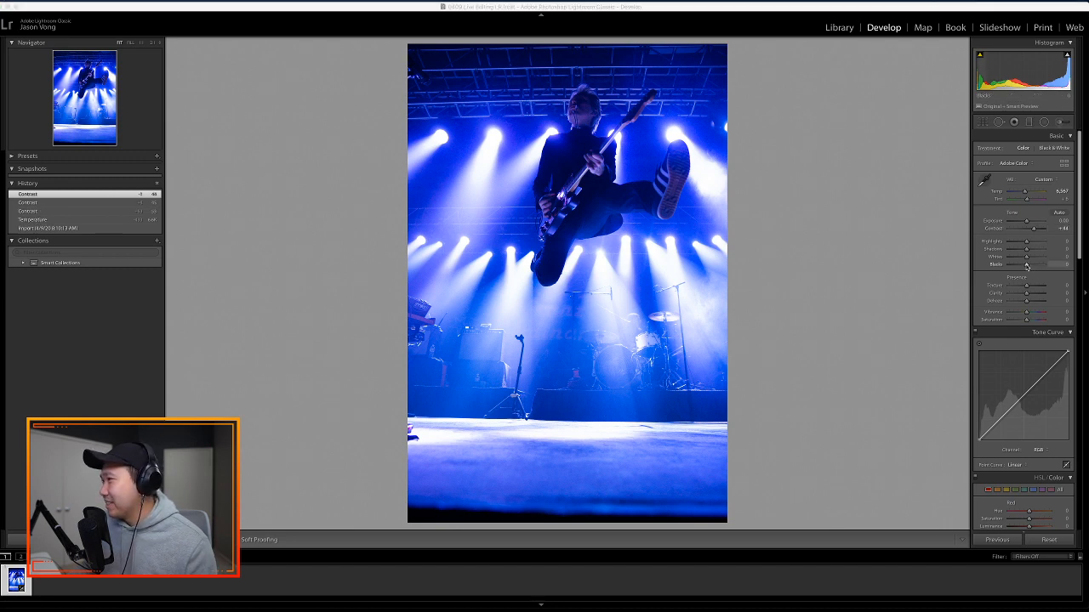
left_click_drag(1027, 265, 1020, 266)
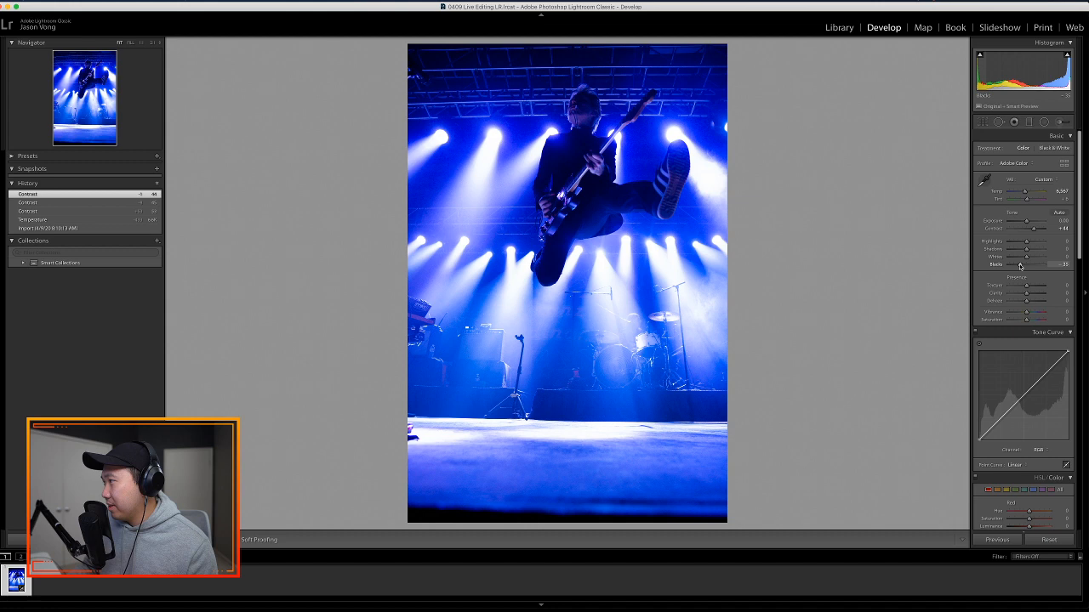
left_click_drag(1020, 266, 1020, 266)
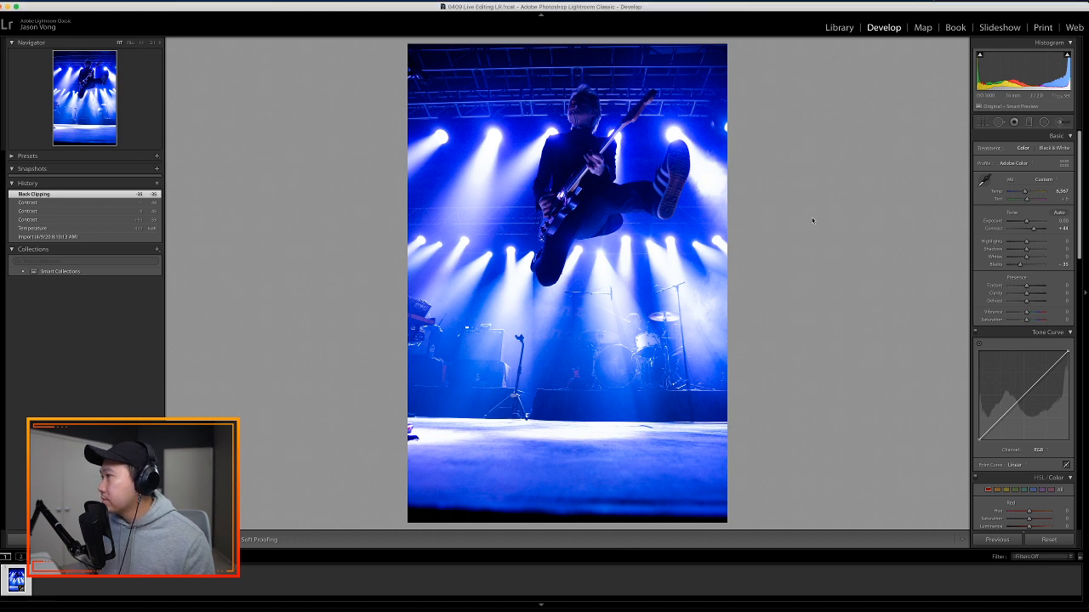
- Compare the guitarist photo with its unedited version several times, and reduce the contrast to +37
key("backslash")
key("backslash")
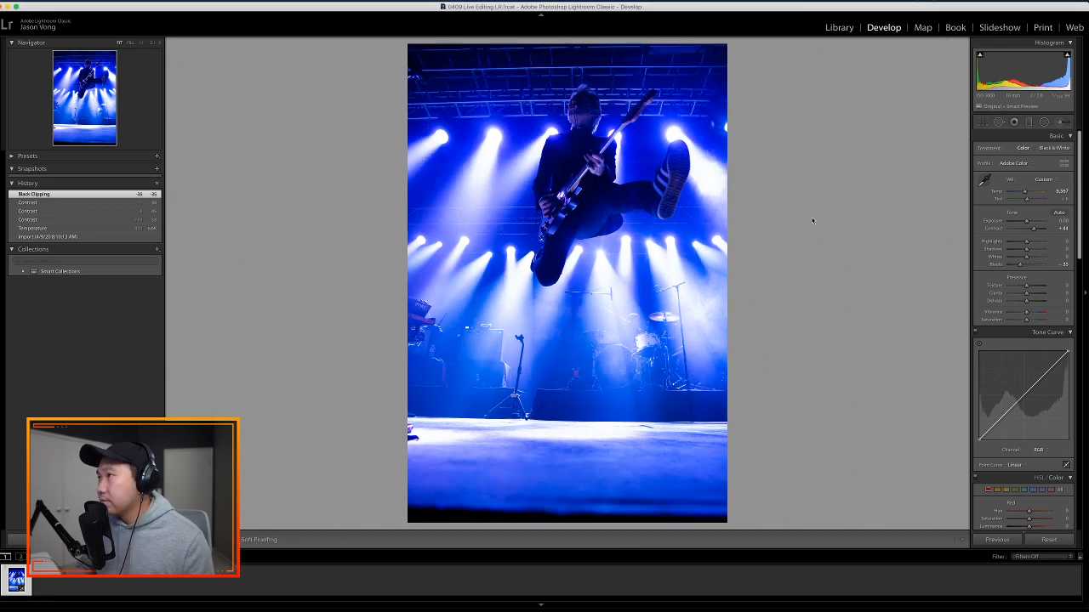
key("backslash")
key("backslash")
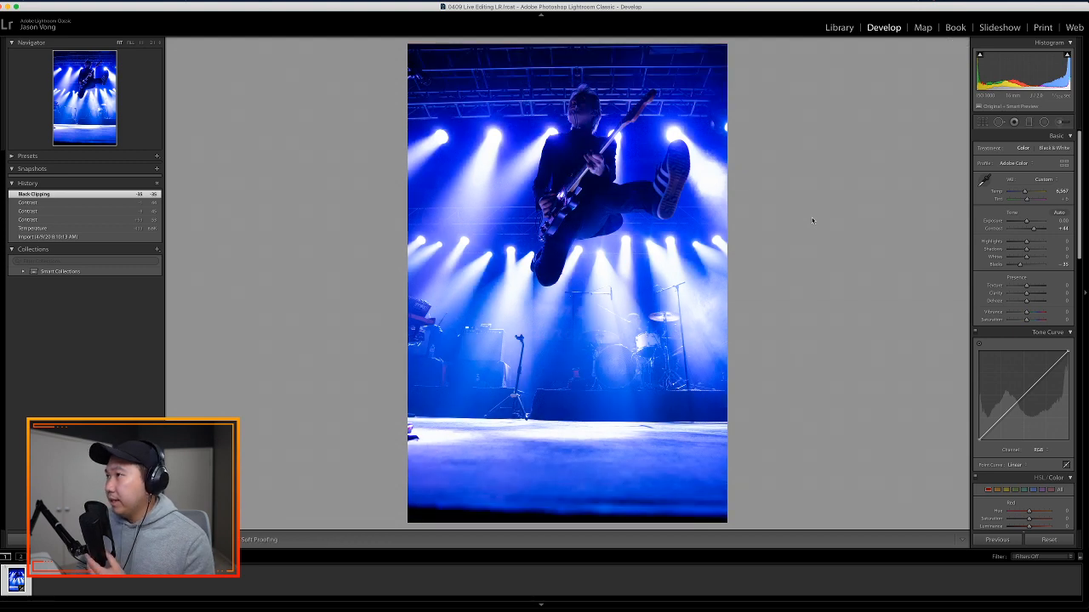
key("backslash")
key("backslash")
key("backslash")
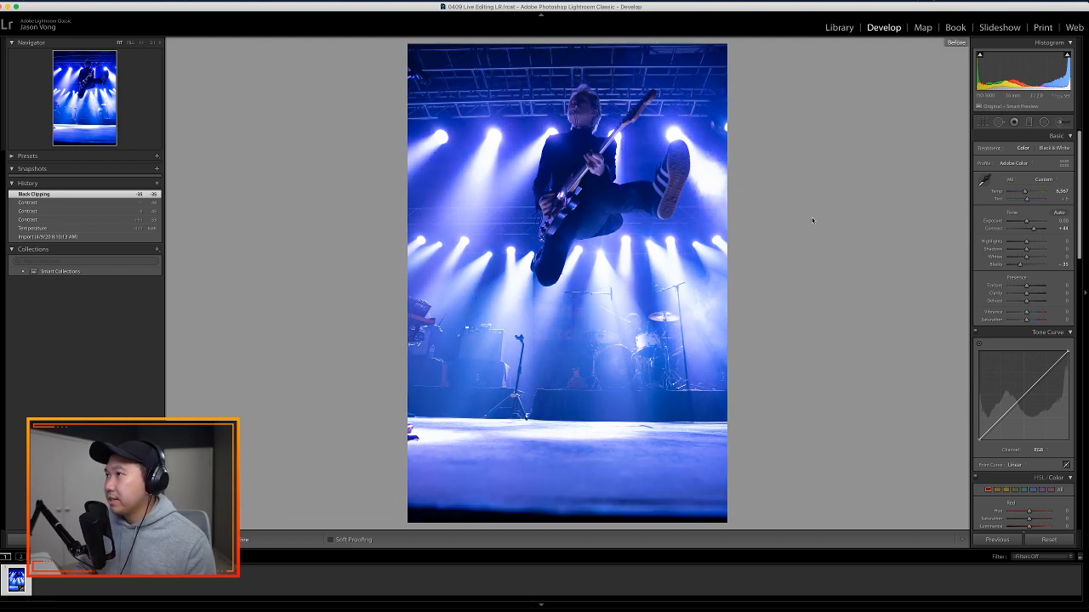
key("backslash")
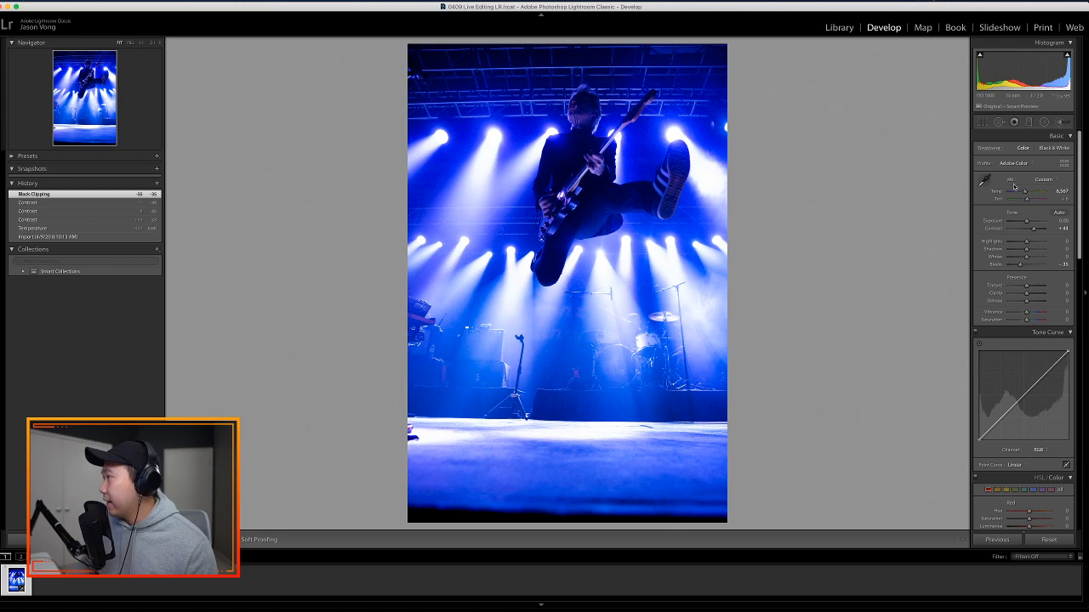
left_click_drag(1034, 230, 1031, 230)
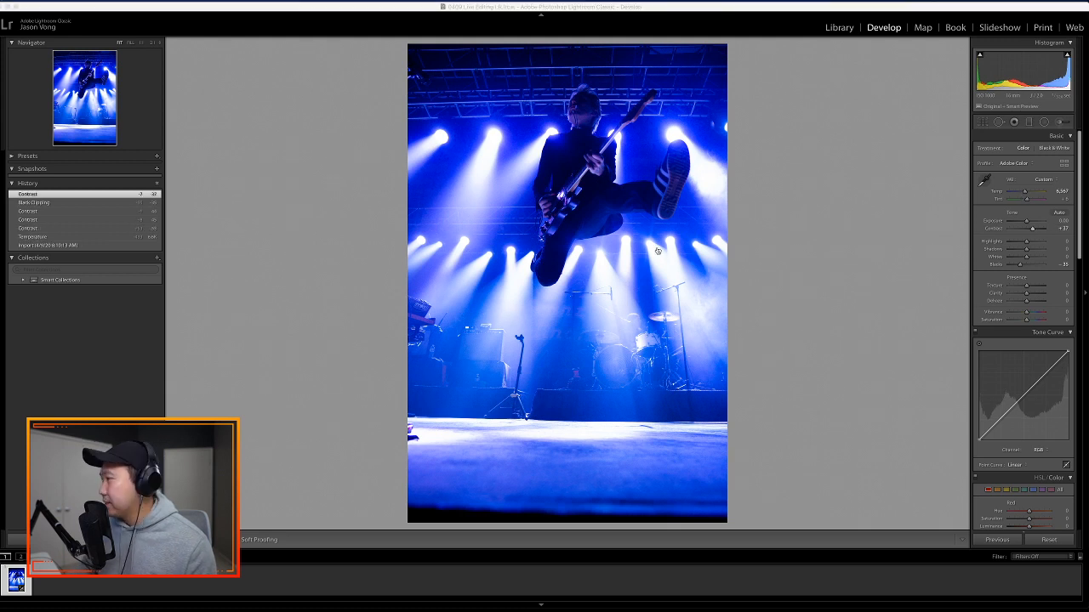
- Switch to the YouTube tutorial, watch its tone curve and clarity adjustments, and pause at the HSL section
key("super+Tab")
left_click(425, 265)
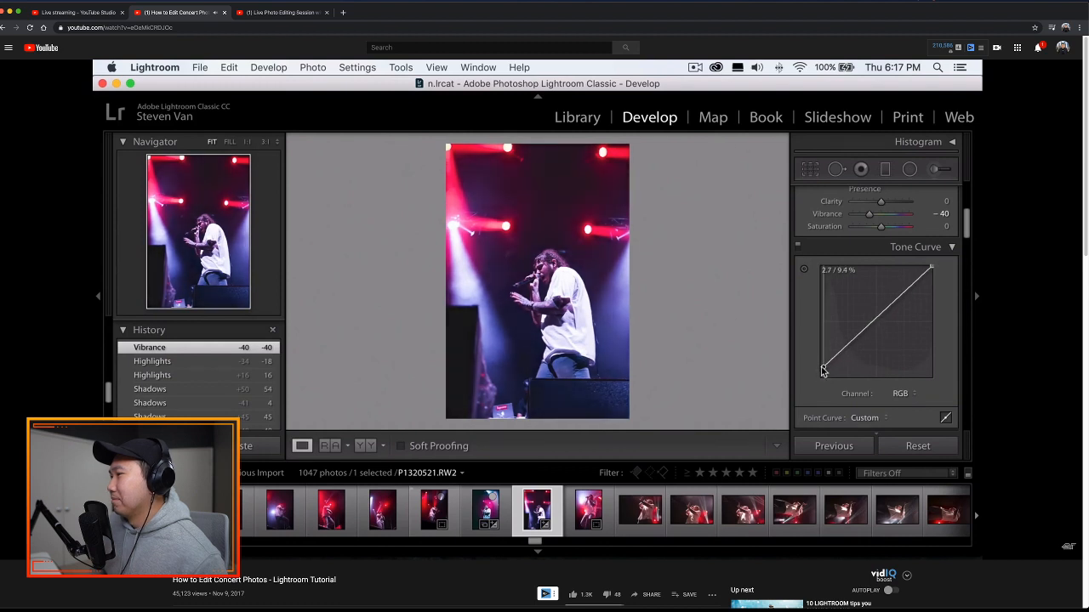
left_click(489, 346)
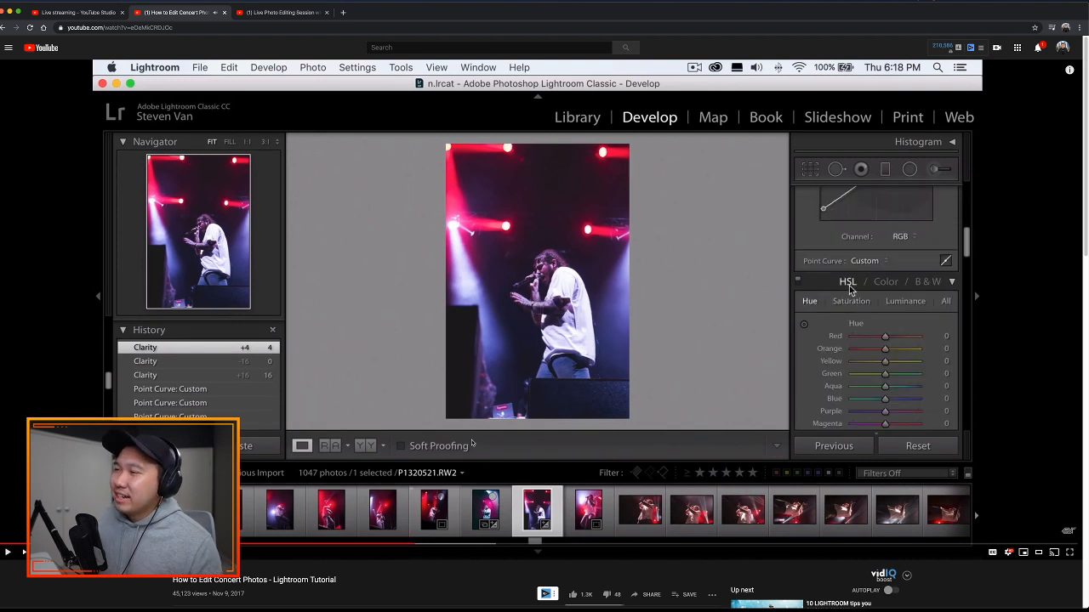
- Switch to Lightroom and set the photo's highlights to -45 and shadows to +50
left_click(462, 477)
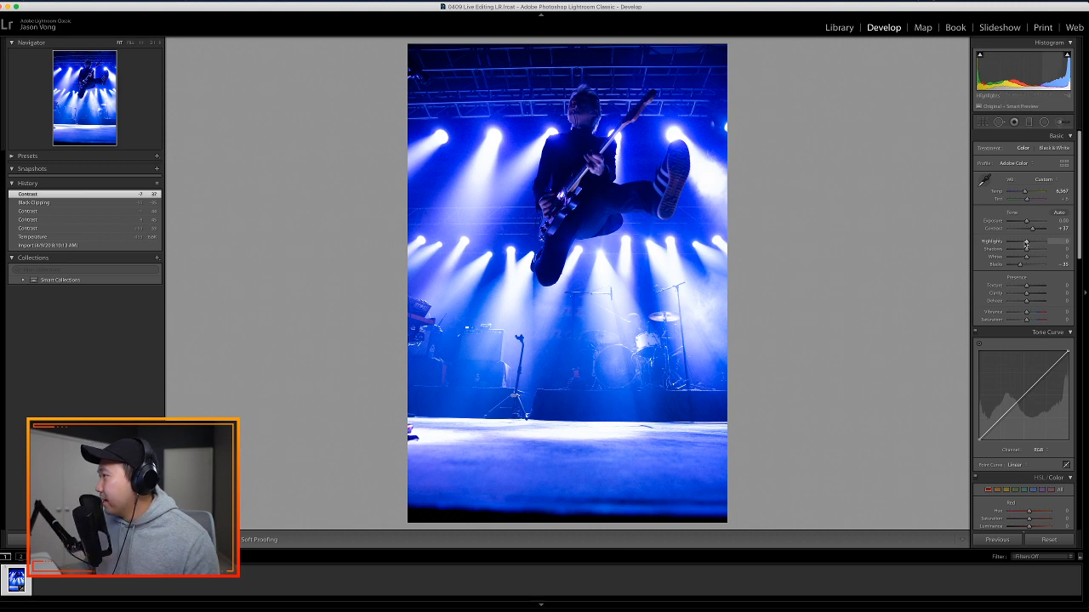
mouse_move(1025, 243)
left_mouse_down()
mouse_move(1005, 248)
mouse_move(1035, 249)
left_mouse_up()
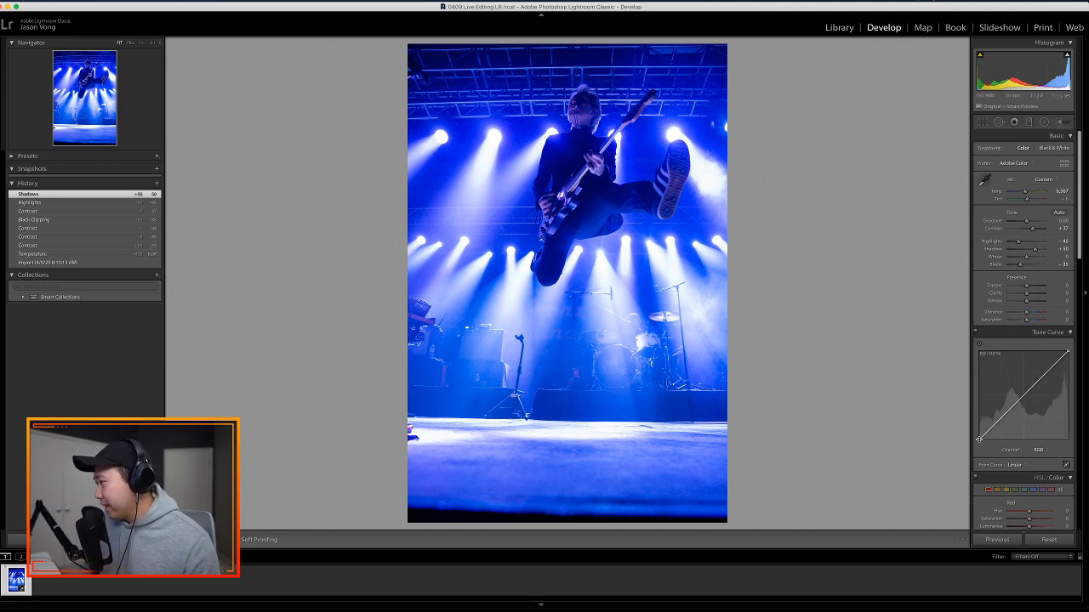
- Shape the RGB point curve with a raised black point and lowered midtones and upper tones, and compare with the unedited photo
left_click_drag(980, 438, 991, 425)
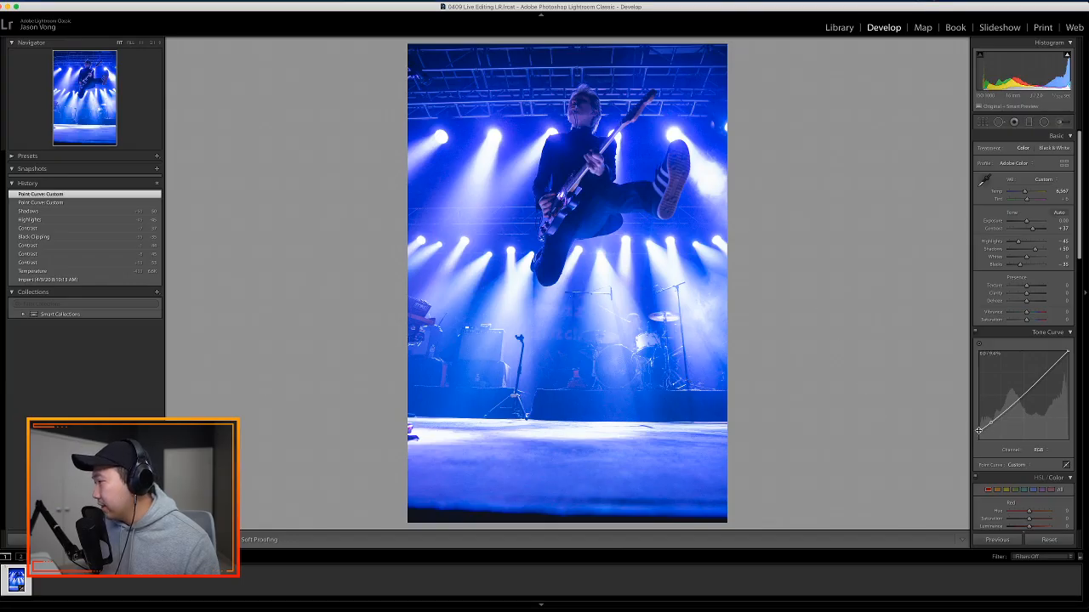
left_click_drag(978, 434, 978, 433)
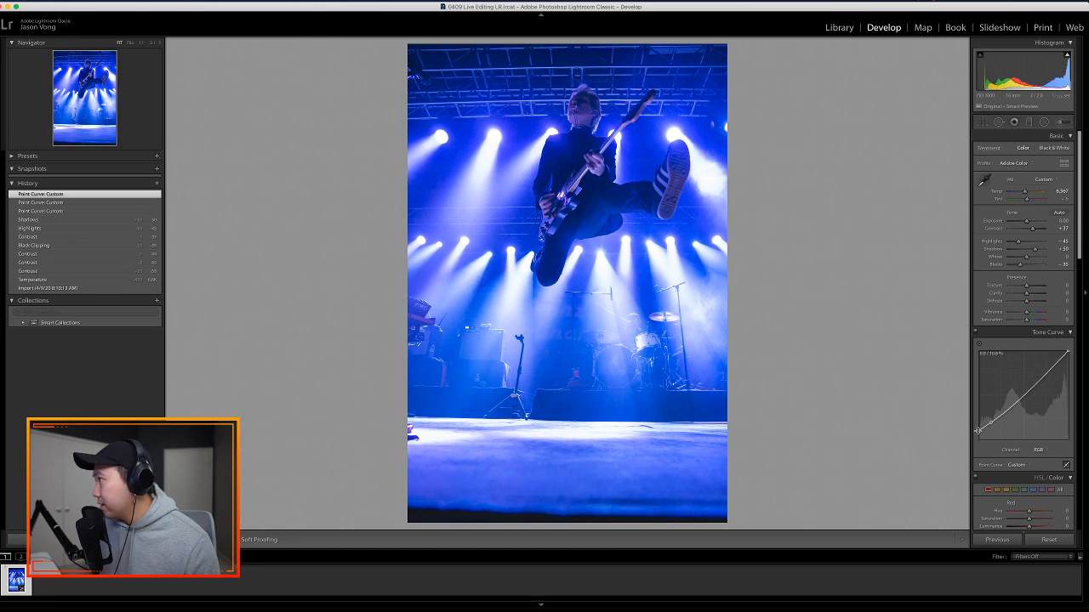
mouse_move(1024, 396)
left_mouse_down()
mouse_move(1047, 377)
mouse_move(1058, 387)
mouse_move(1049, 380)
mouse_move(1026, 398)
left_mouse_up()
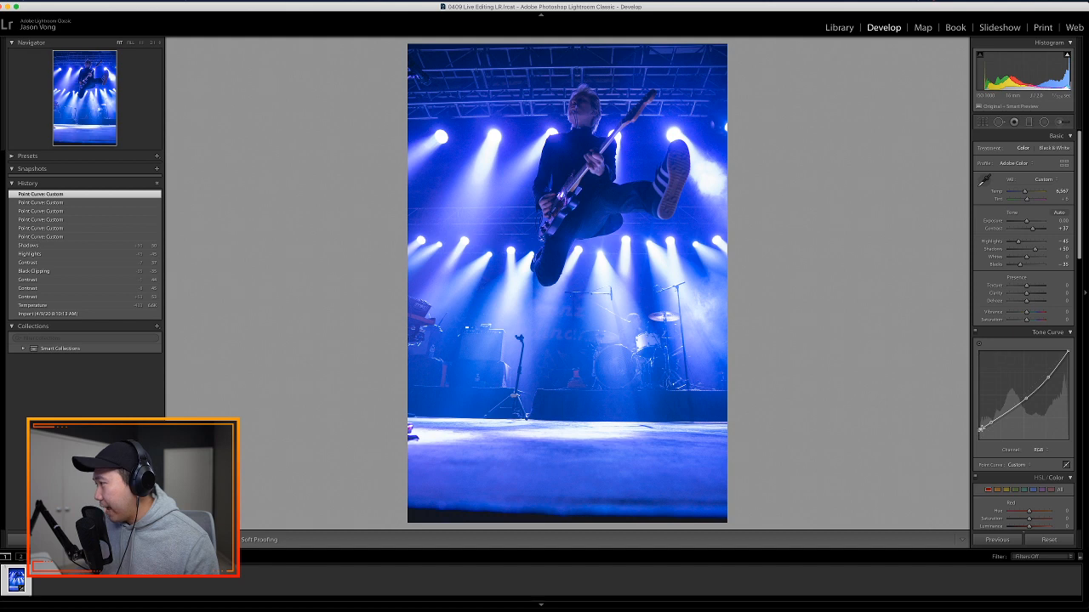
left_click_drag(1080, 247, 1075, 281)
mouse_move(982, 333)
left_mouse_down()
mouse_move(977, 326)
mouse_move(990, 325)
mouse_move(977, 331)
left_mouse_up()
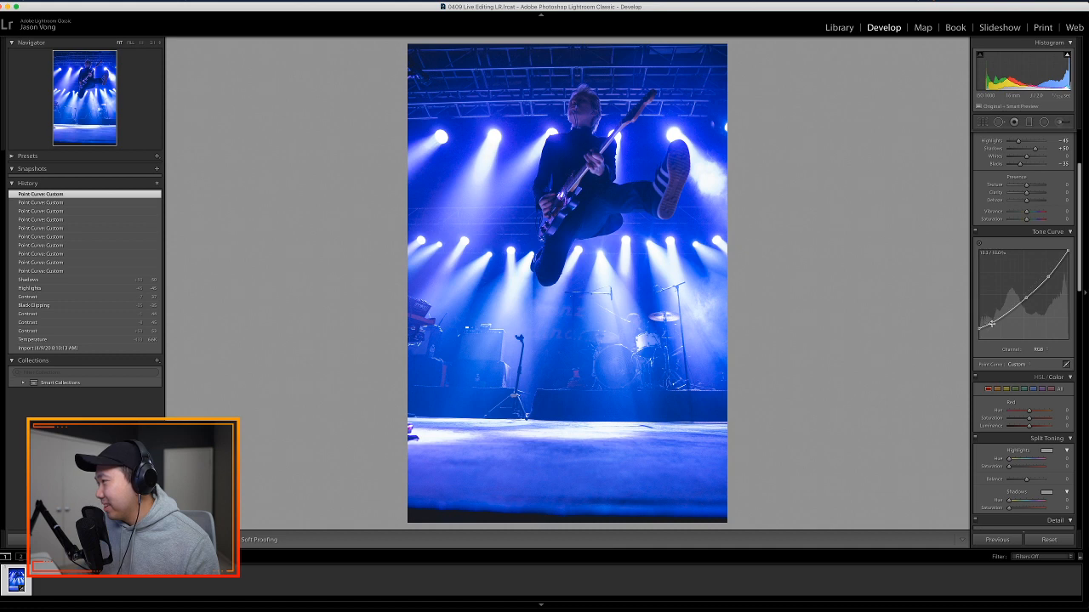
left_click_drag(992, 324, 990, 322)
key("backslash")
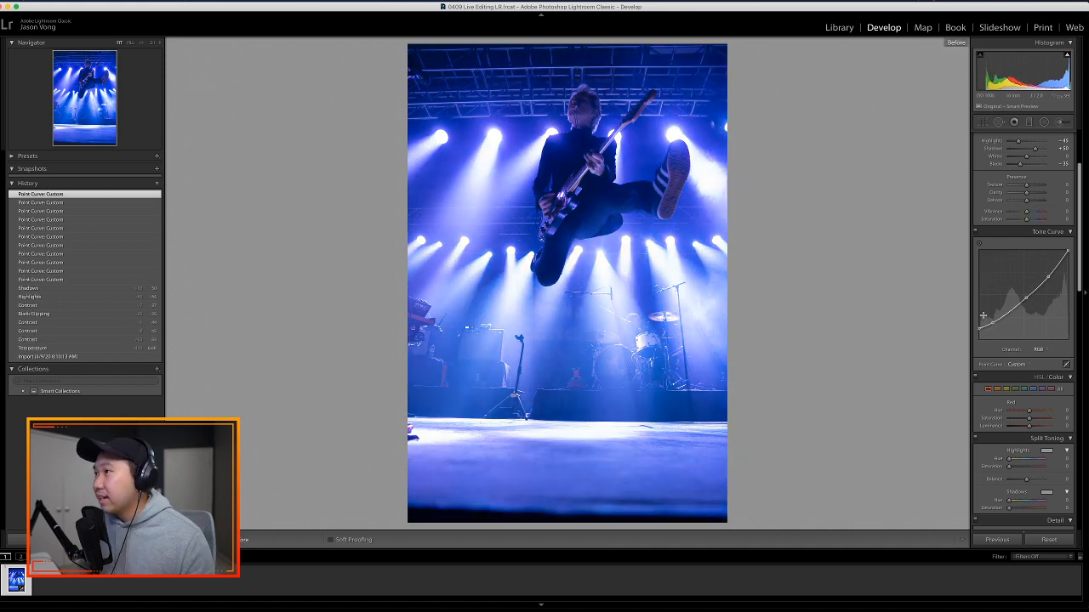
key("backslash")
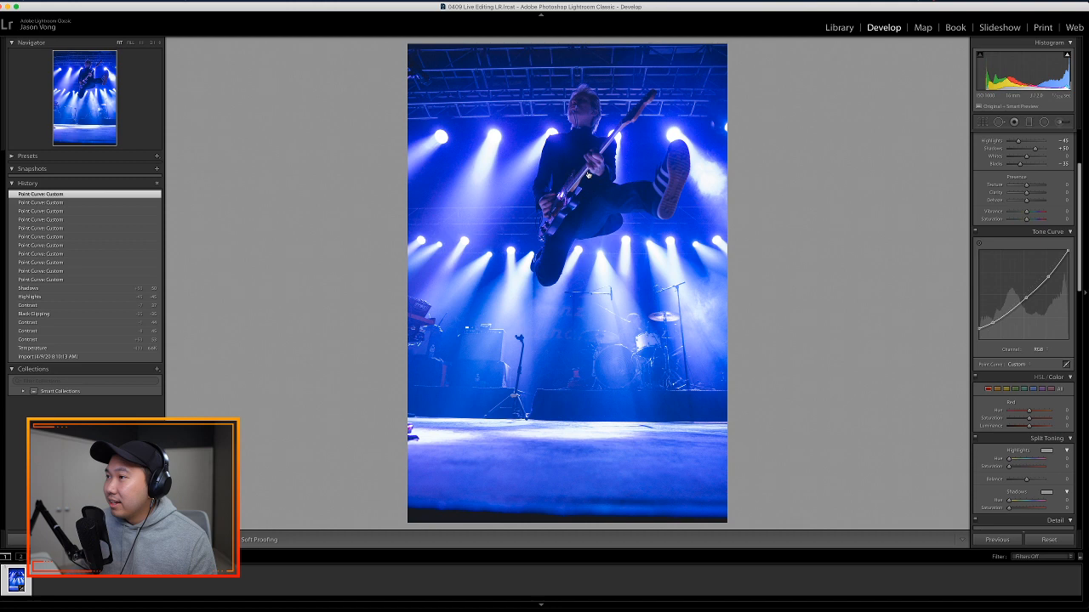
- Switch to the YouTube tutorial and watch its explanation of the HSL hue adjustments
key("super+Tab")
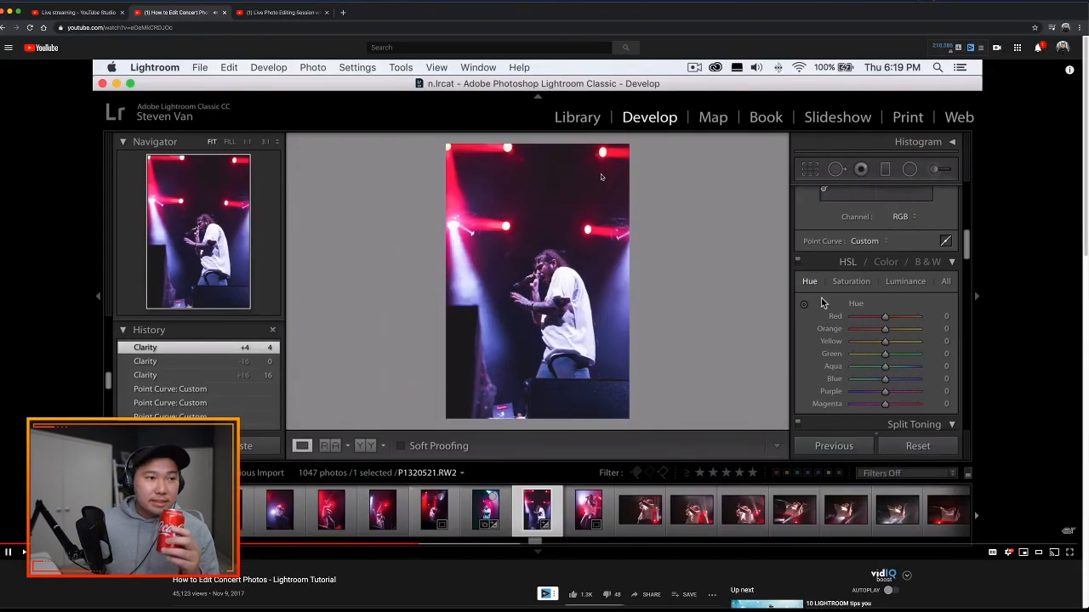
left_click(601, 177)
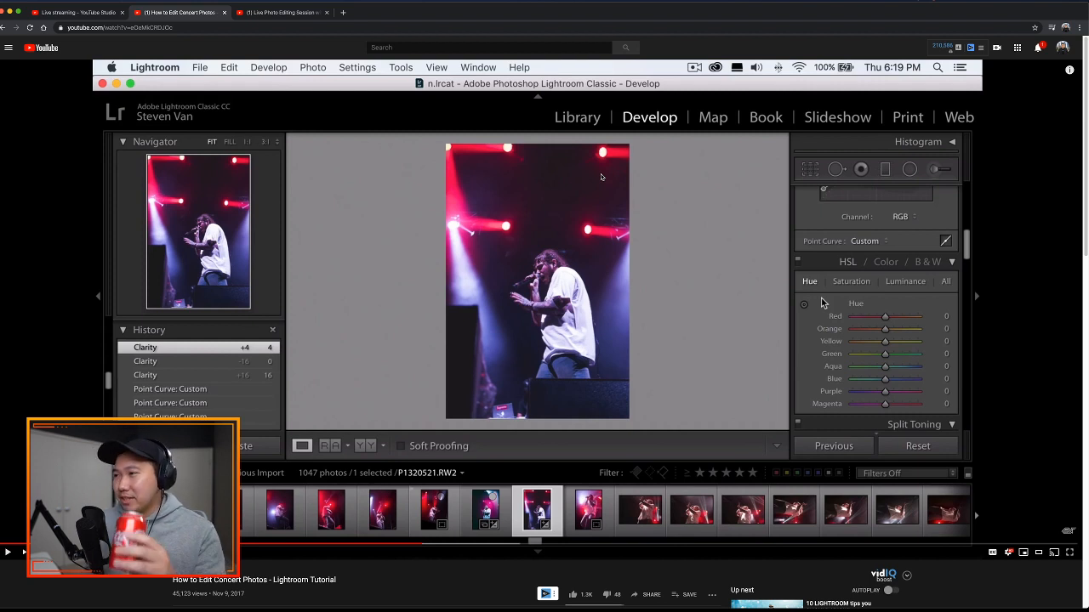
key("space")
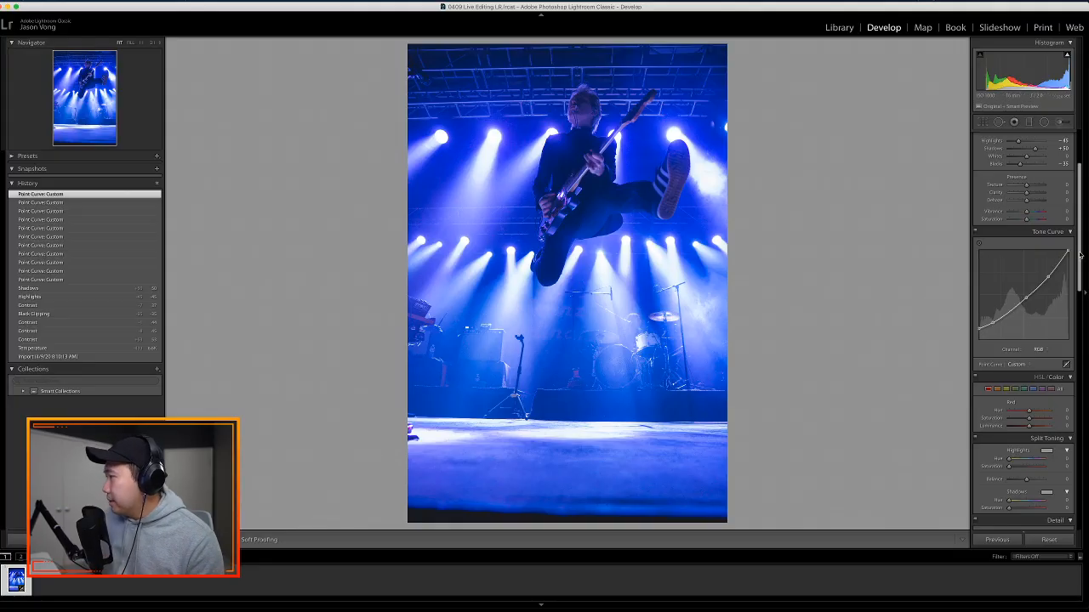
- Show all HSL sliders and set the magenta and purple hues to -100 and blue hue to +8, leaving aqua hue at 0
scroll(1076, 254, "down", 2)
left_click(1040, 311)
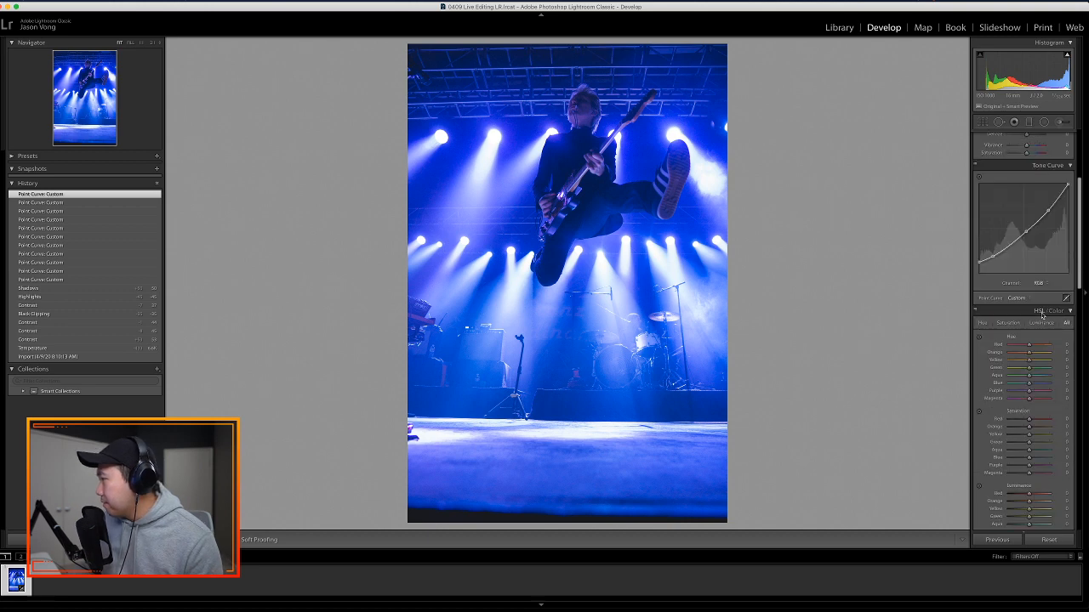
scroll(1064, 289, "down", 3)
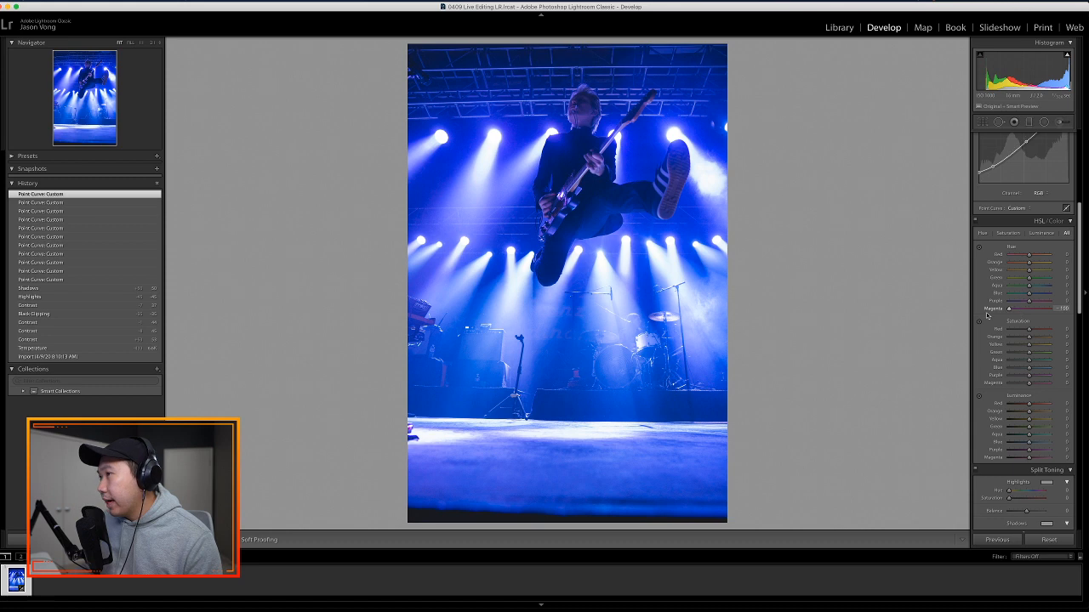
left_click_drag(1014, 314, 1009, 305)
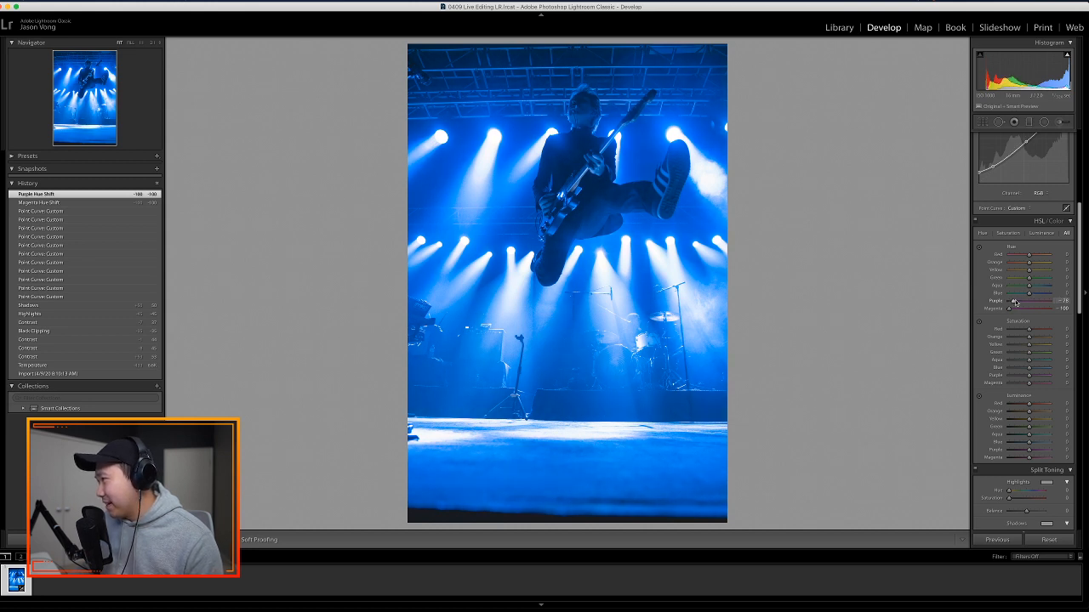
left_click_drag(1014, 303, 1009, 306)
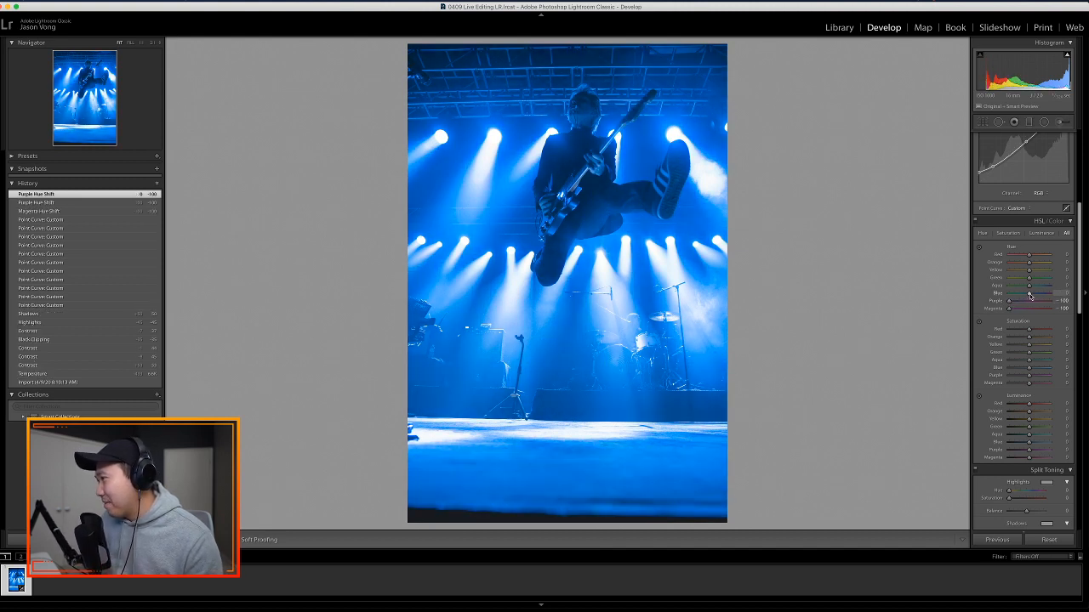
mouse_move(1029, 296)
left_mouse_down()
mouse_move(1039, 291)
mouse_move(1029, 290)
left_mouse_up()
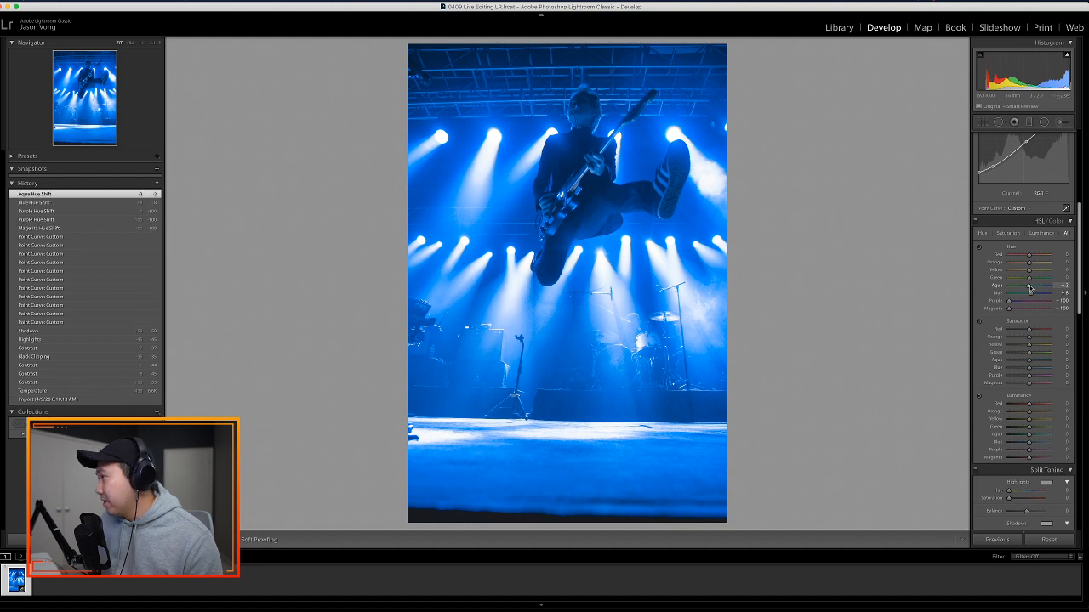
double_click(1030, 289)
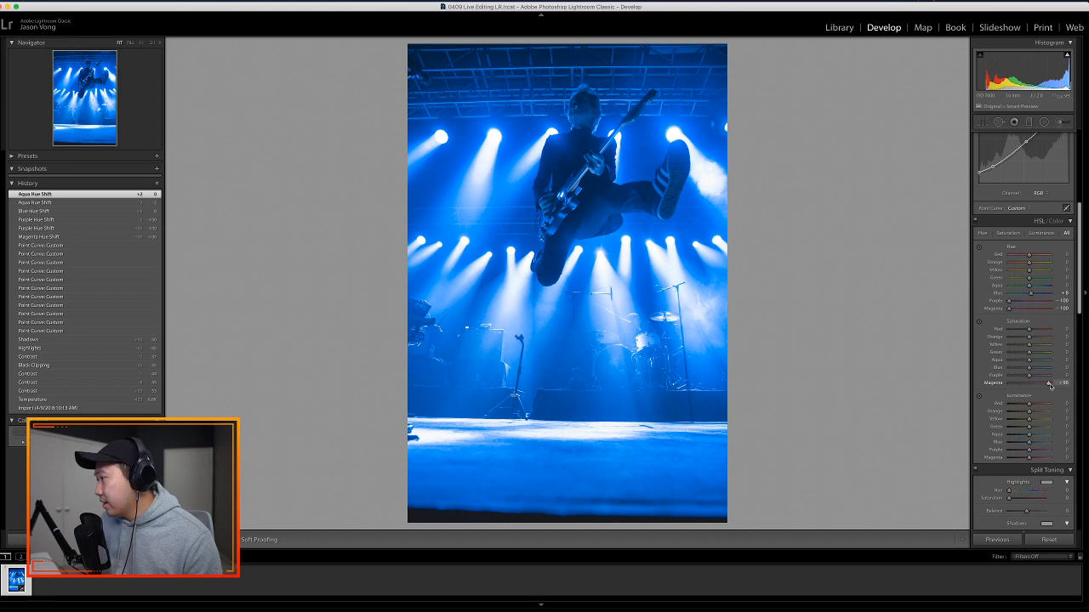
- Try magenta and aqua saturation shifts, reset both to 0, and set the blue saturation to -70
left_click_drag(1009, 388, 1019, 374)
double_click(1021, 383)
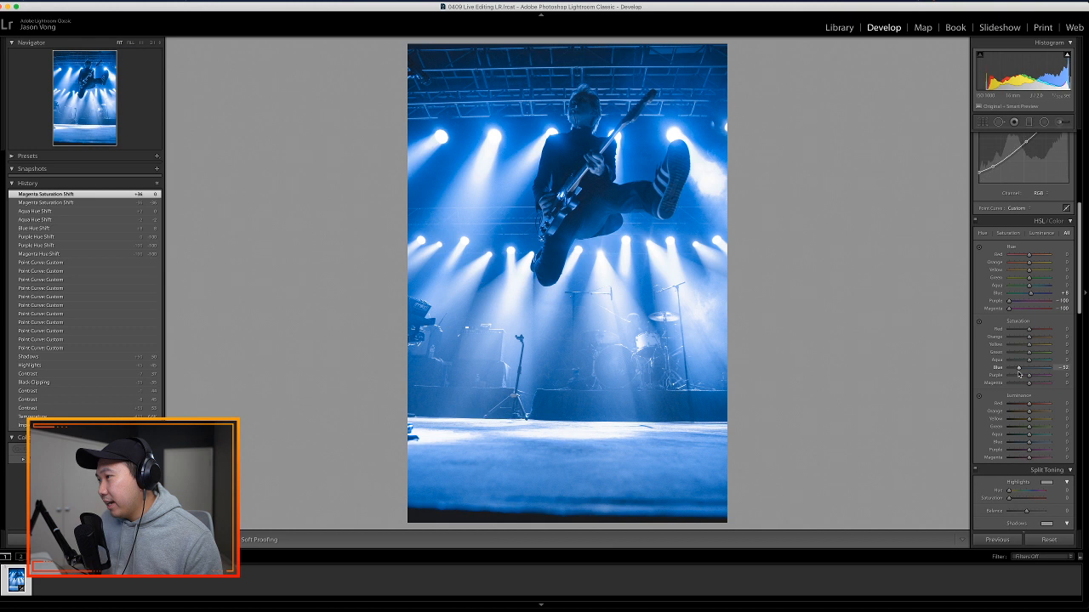
left_click_drag(1019, 375, 1030, 367)
double_click(1030, 364)
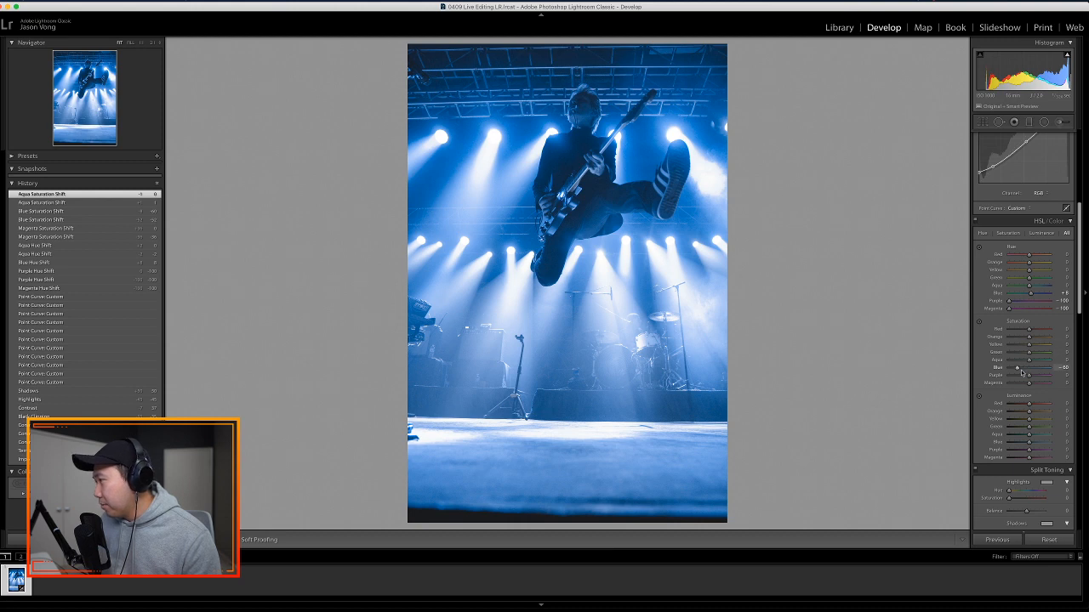
left_click_drag(1017, 370, 1013, 370)
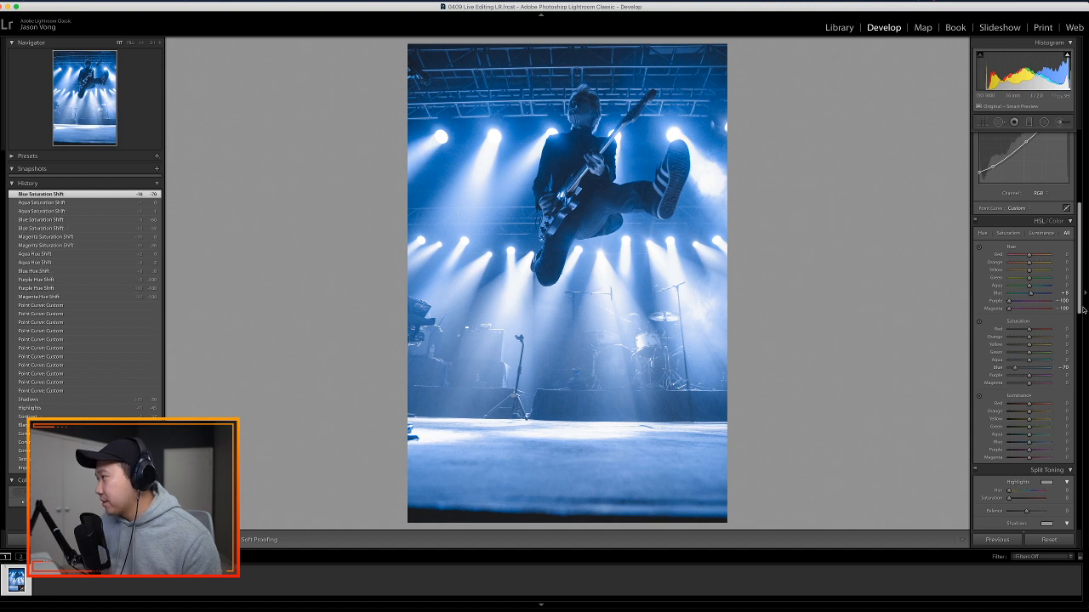
- Tint the split toning shadows with hue 250 and saturation 11
left_click_drag(1079, 308, 1080, 343)
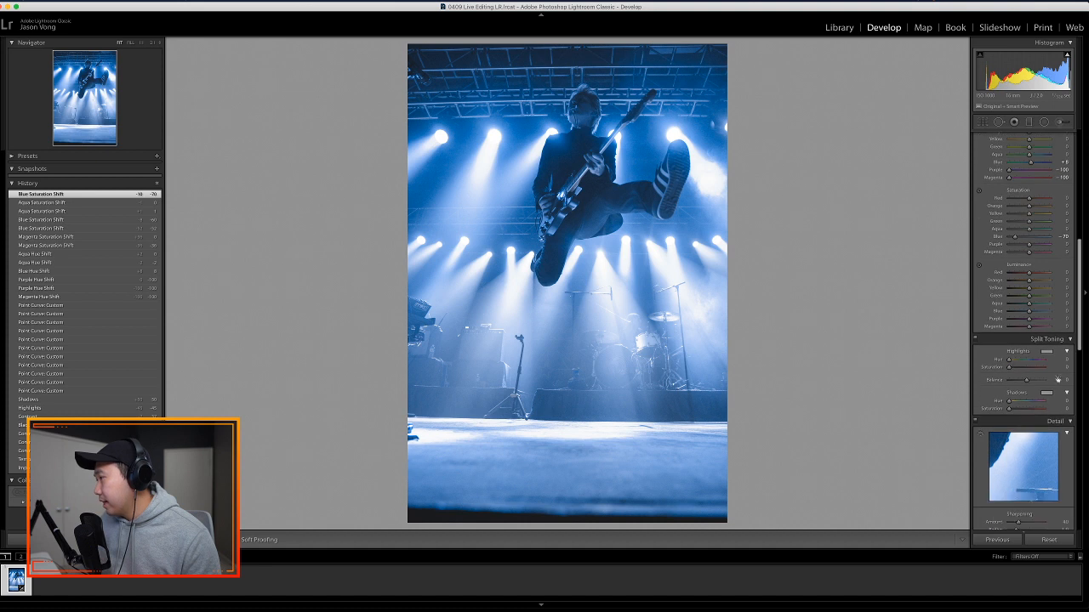
left_click(1046, 393)
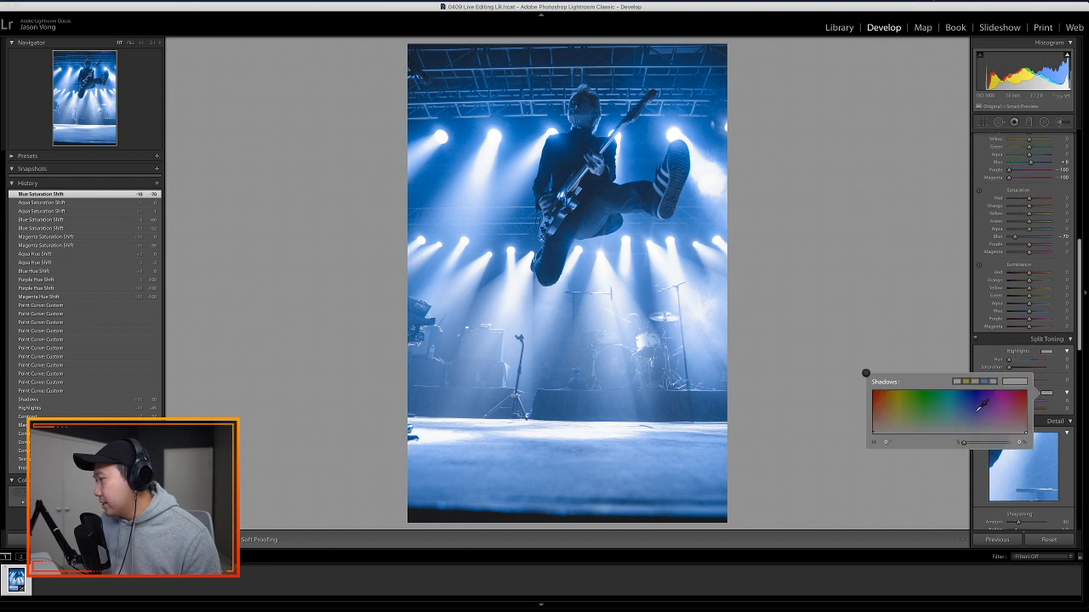
mouse_move(980, 407)
left_mouse_down()
mouse_move(979, 421)
mouse_move(978, 398)
mouse_move(985, 417)
left_mouse_up()
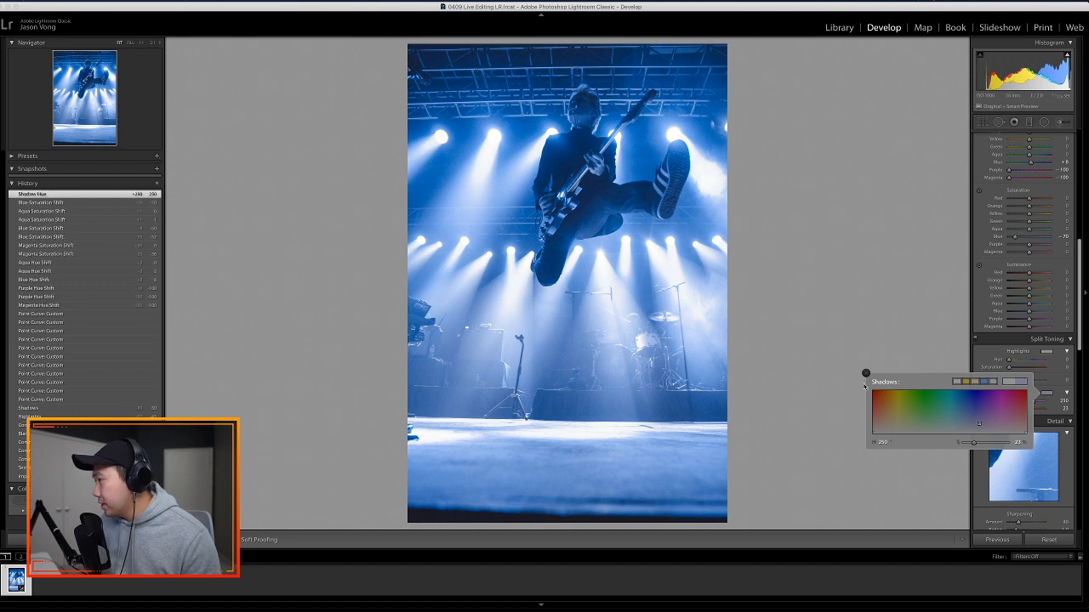
left_click(866, 374)
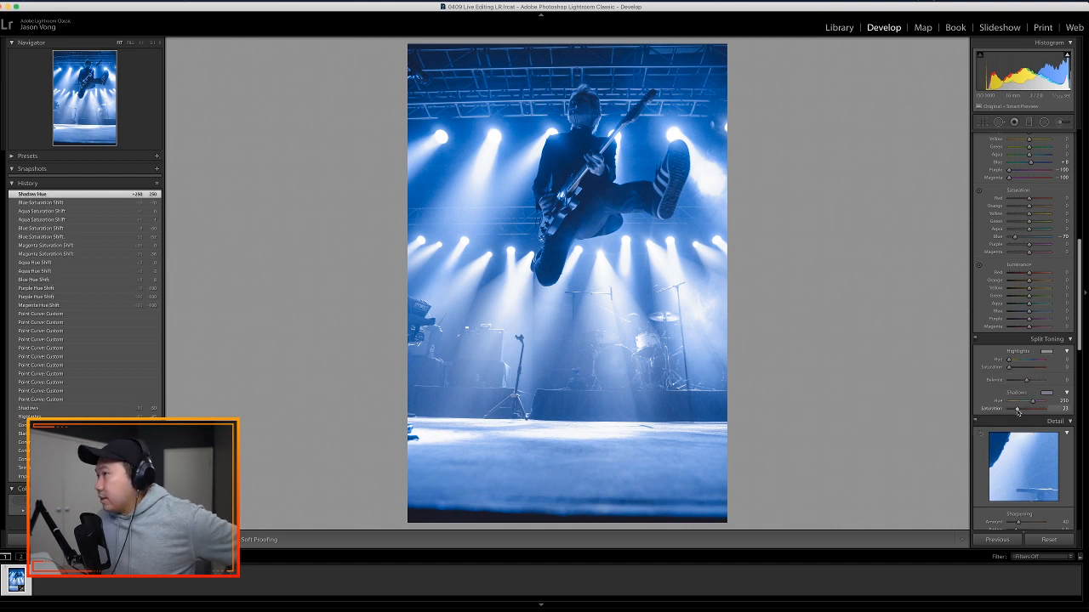
mouse_move(1019, 412)
left_mouse_down()
mouse_move(1038, 411)
mouse_move(1013, 412)
left_mouse_up()
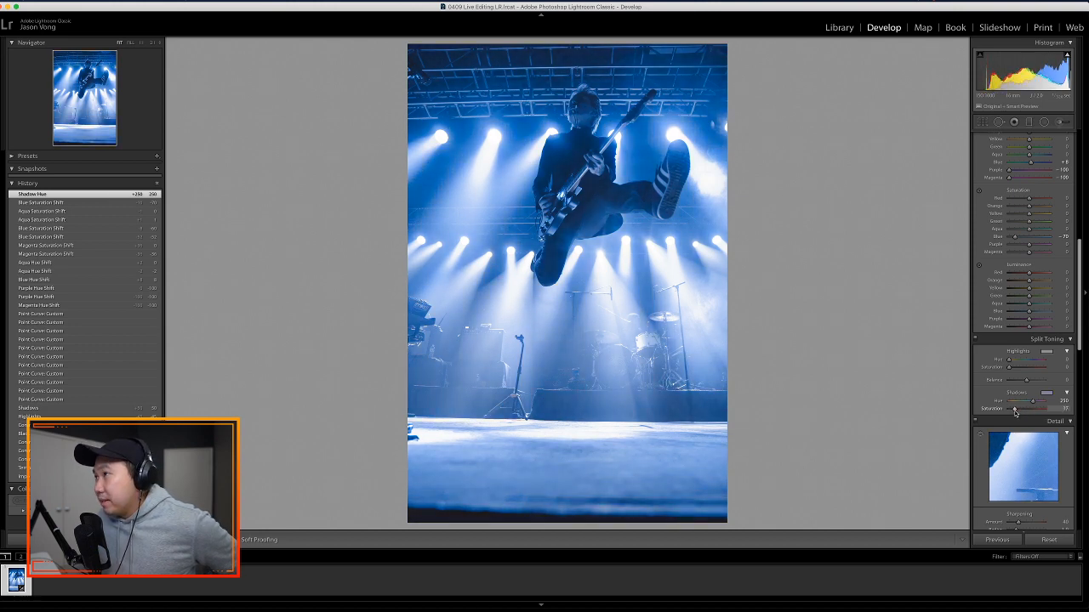
left_click_drag(1013, 413, 1012, 410)
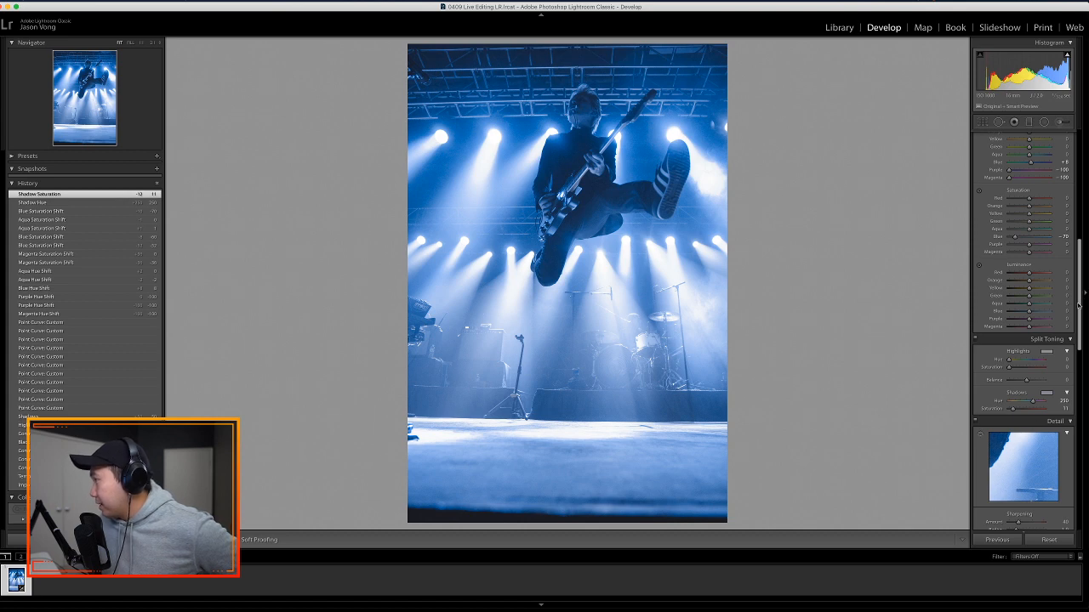
- Set the HSL blue luminance to +9 and inspect the guitarist up close
scroll(1078, 307, "up", 1)
mouse_move(1028, 330)
left_mouse_down()
mouse_move(1017, 334)
mouse_move(1043, 337)
mouse_move(1030, 340)
left_mouse_up()
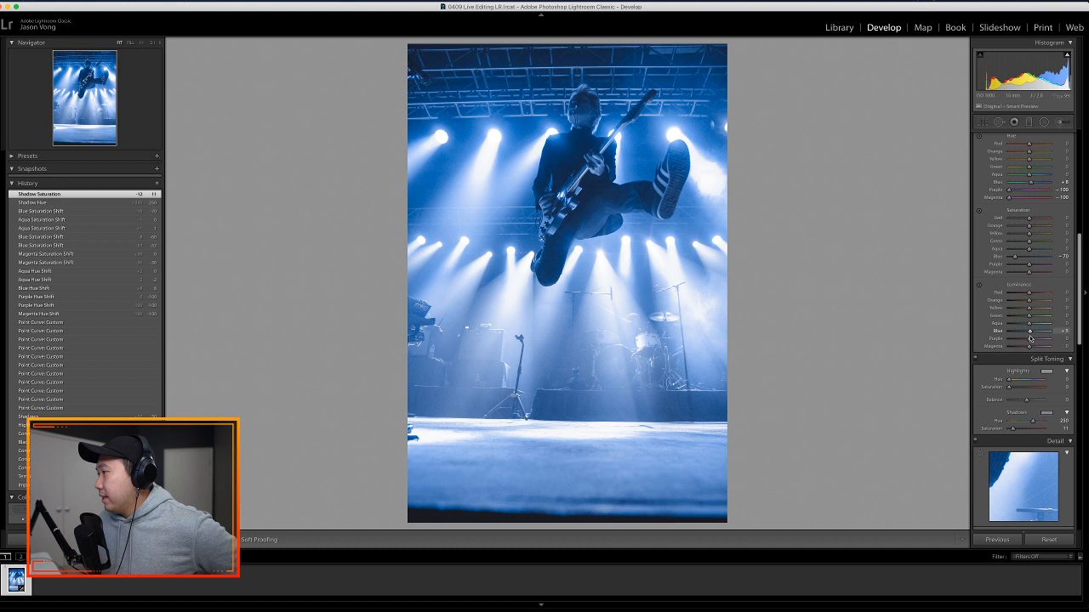
left_click_drag(1030, 339, 1030, 336)
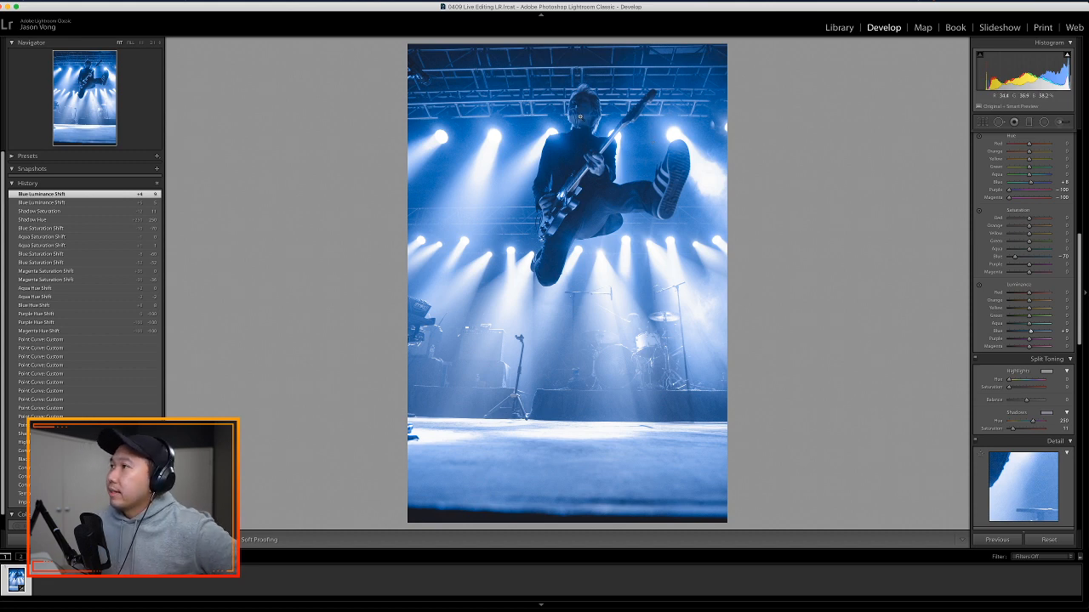
left_click(580, 117)
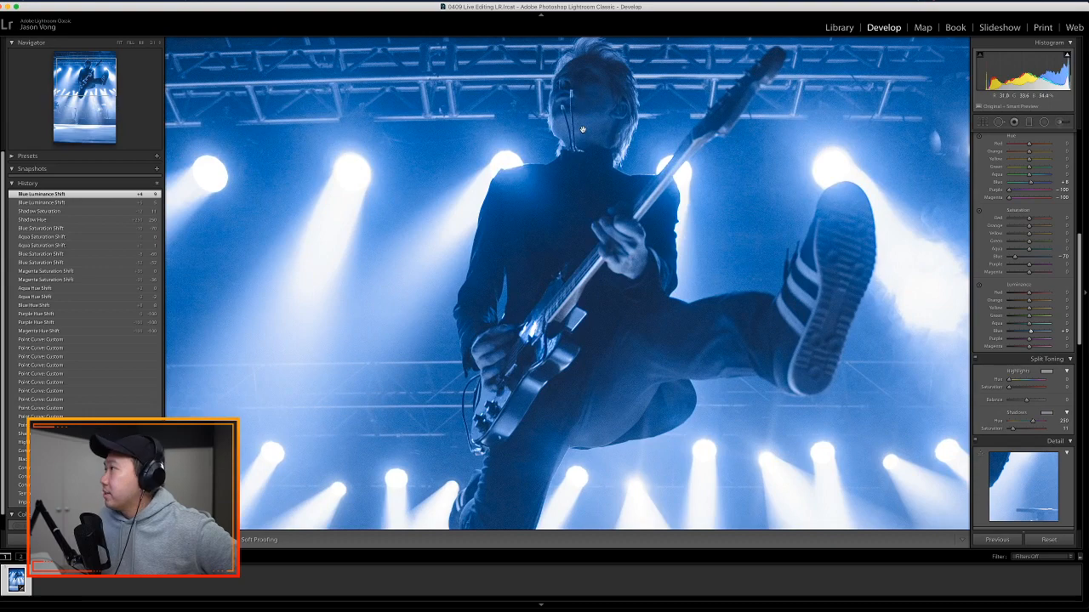
left_click(582, 129)
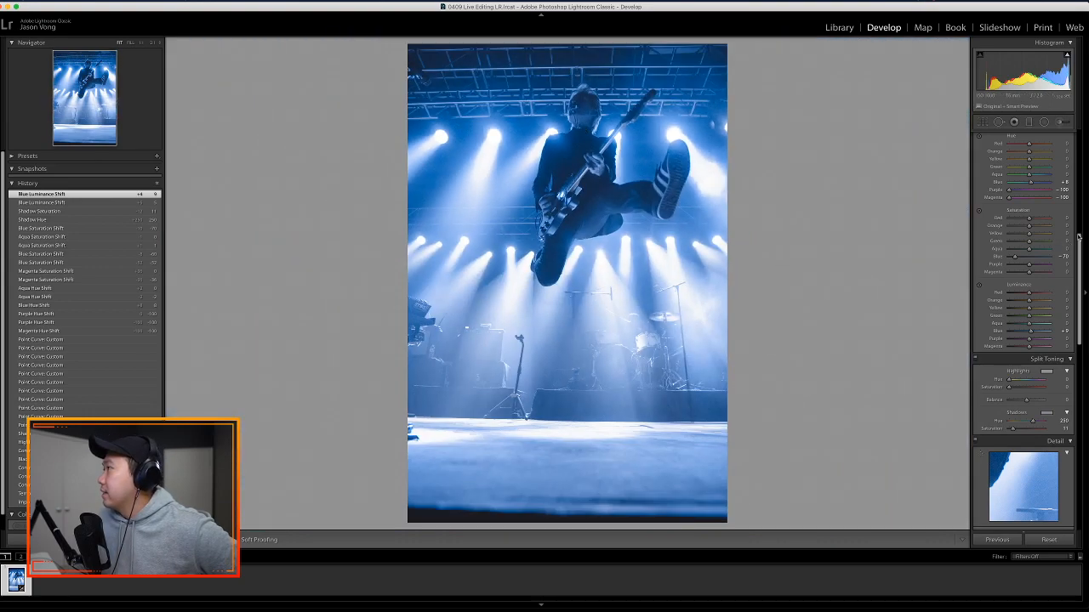
- Compare the color-graded concert photo with its unedited version several times
left_click_drag(1078, 243, 1066, 118)
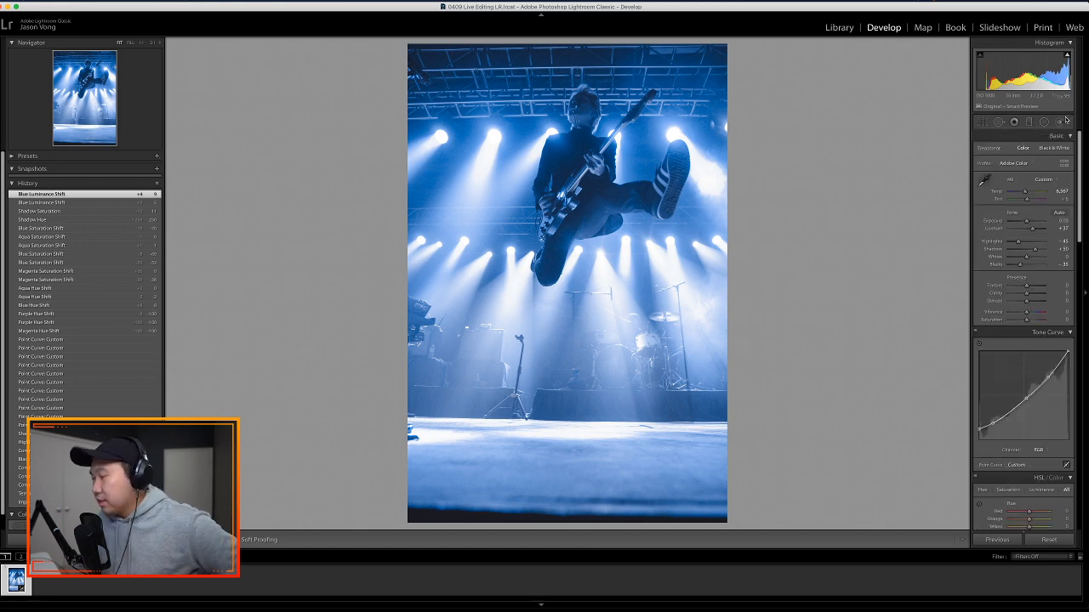
key("backslash")
key("backslash")
key("backslash")
key("backslash")
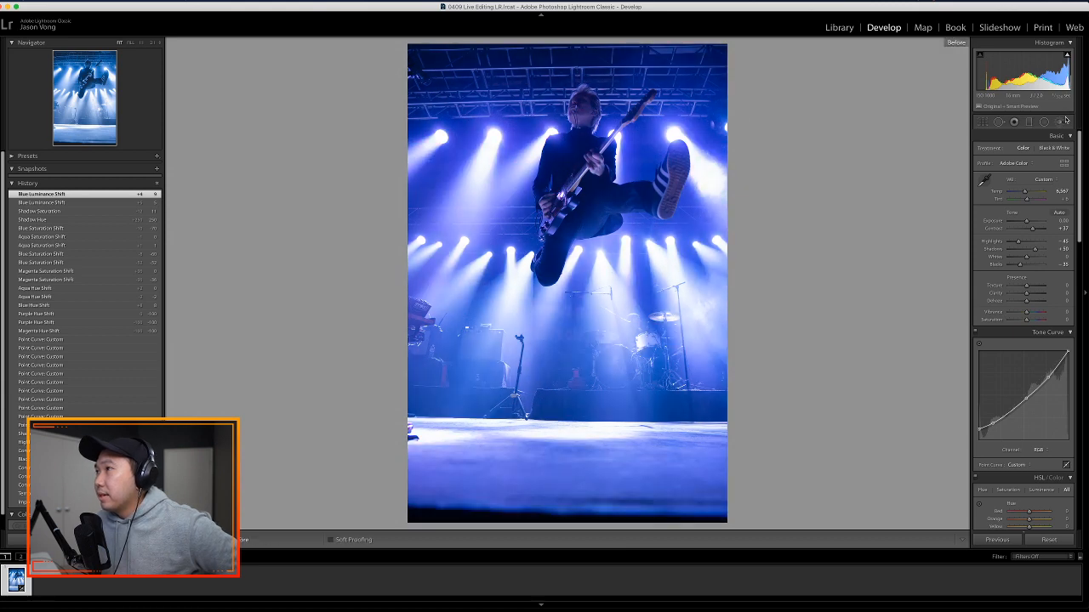
key("backslash")
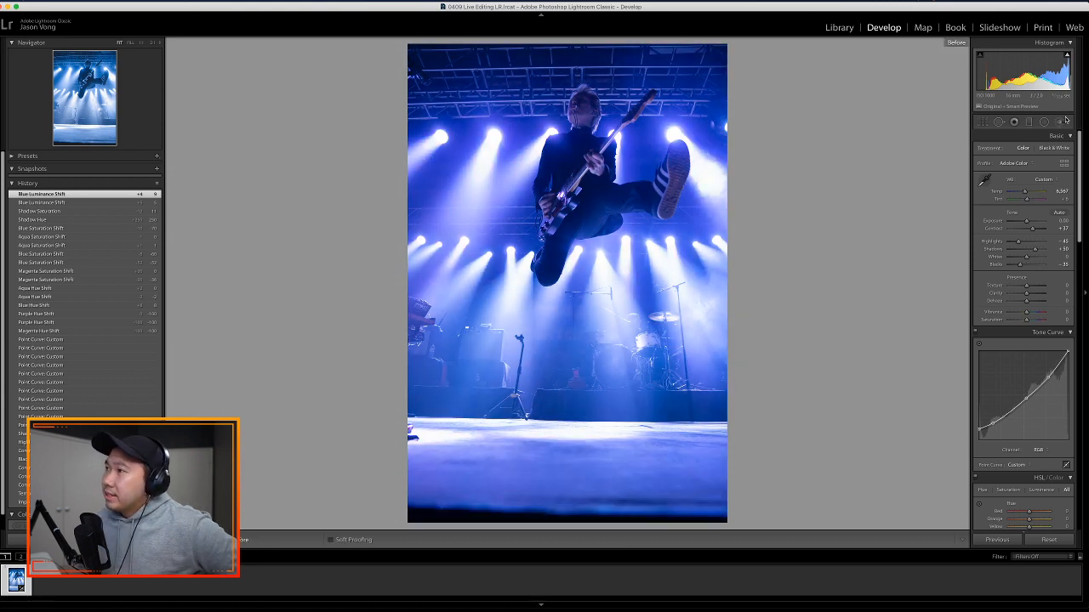
key("backslash")
key("backslash")
key("backslash")
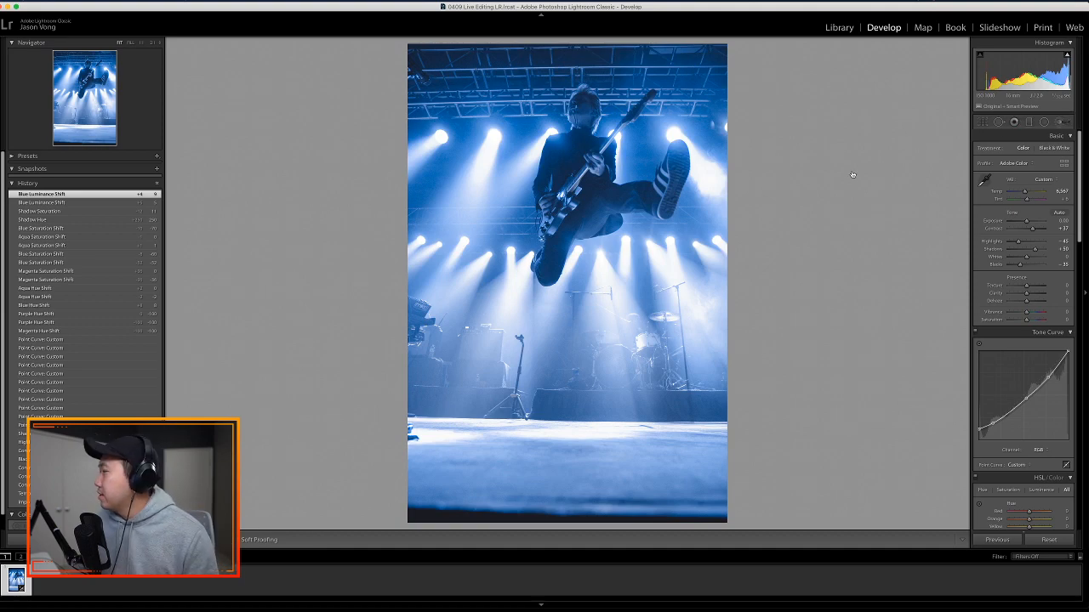
- Switch to the YouTube tutorial and watch its split toning section
key("super+Tab")
left_click(564, 291)
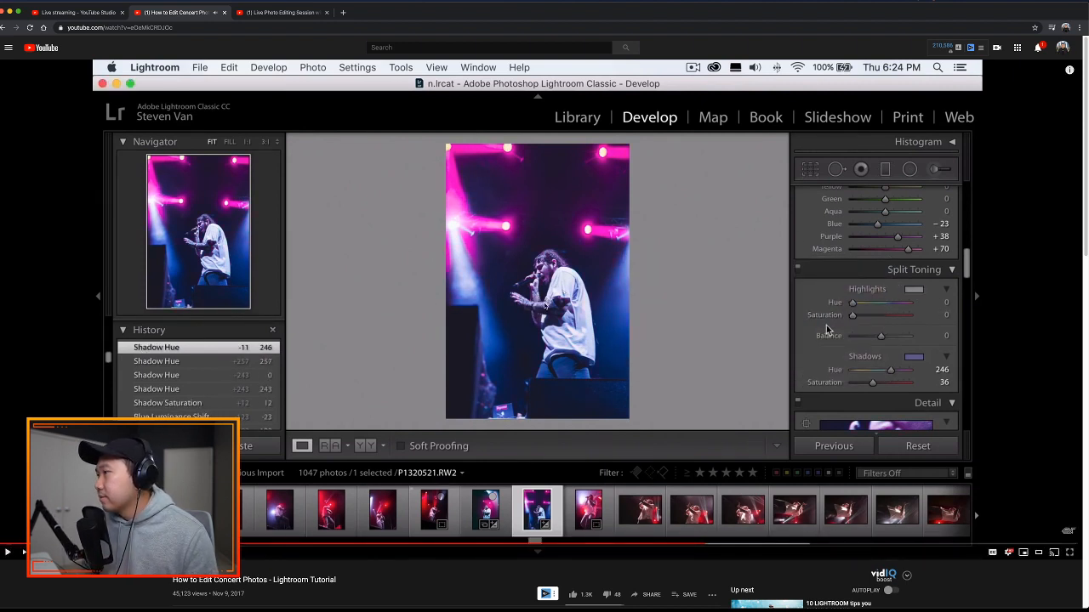
- Switch to Lightroom and set the split toning highlights to hue 86 and saturation 0
key("super+Tab")
left_click_drag(1078, 237, 1077, 327)
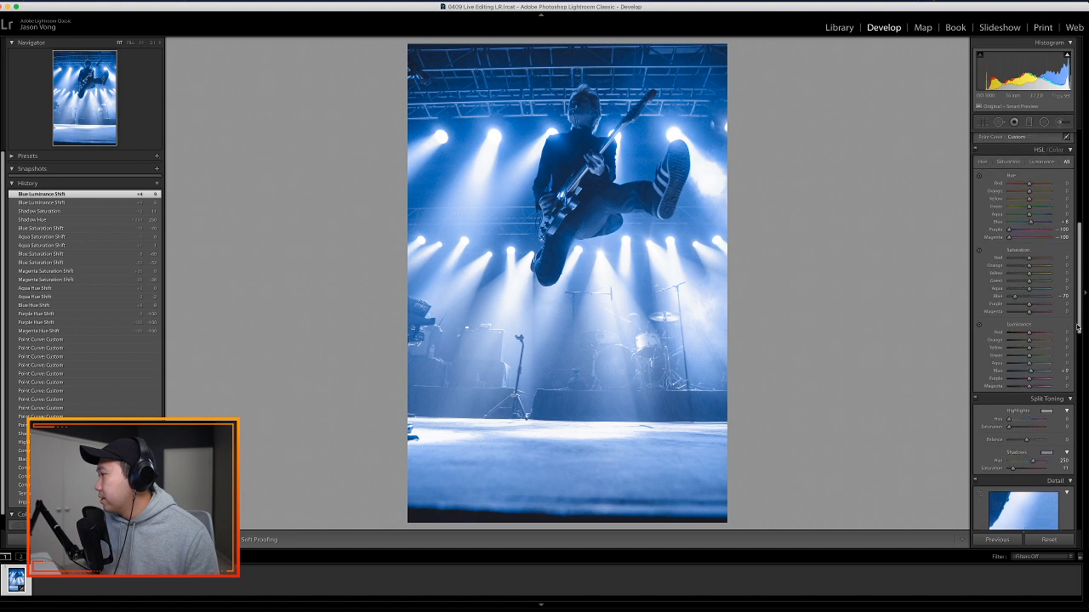
left_click(1048, 411)
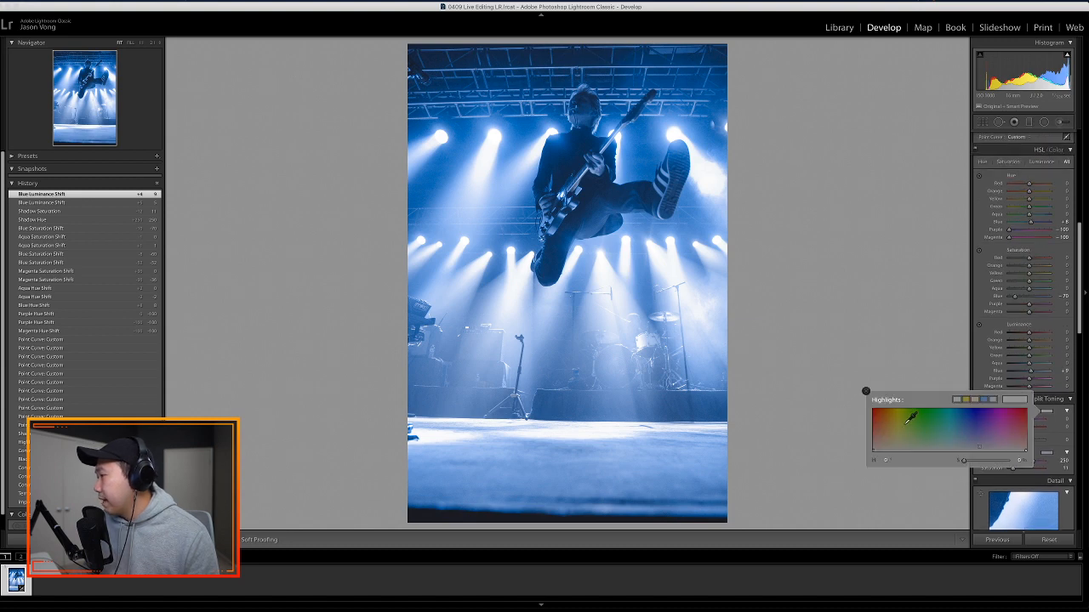
mouse_move(905, 423)
left_mouse_down()
mouse_move(931, 420)
mouse_move(898, 431)
mouse_move(891, 414)
mouse_move(869, 415)
mouse_move(1004, 421)
mouse_move(919, 420)
mouse_move(908, 435)
left_mouse_up()
left_click(866, 391)
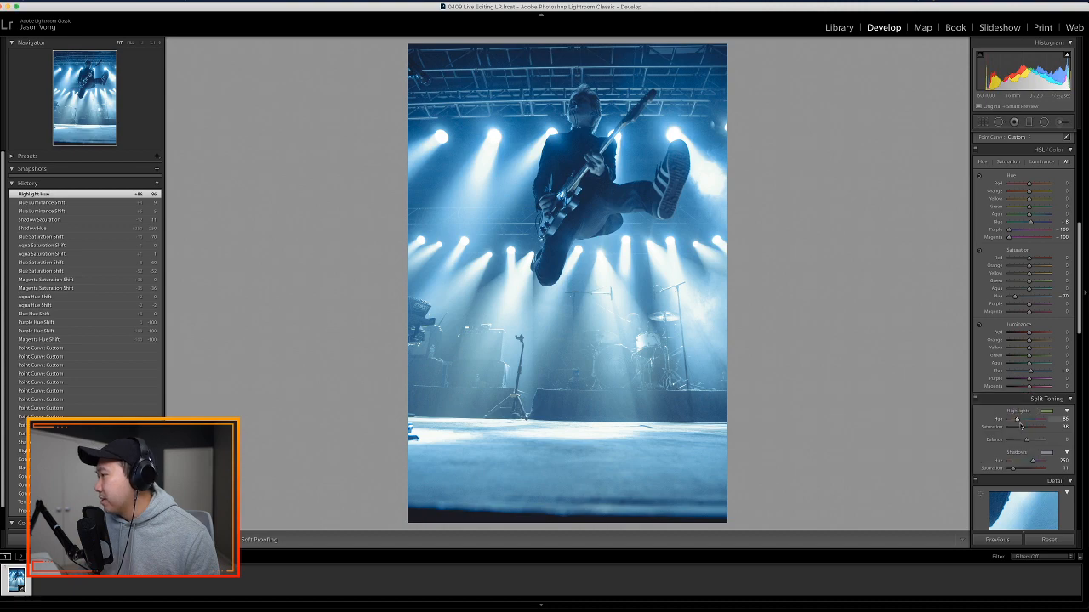
left_click_drag(1021, 426, 1005, 428)
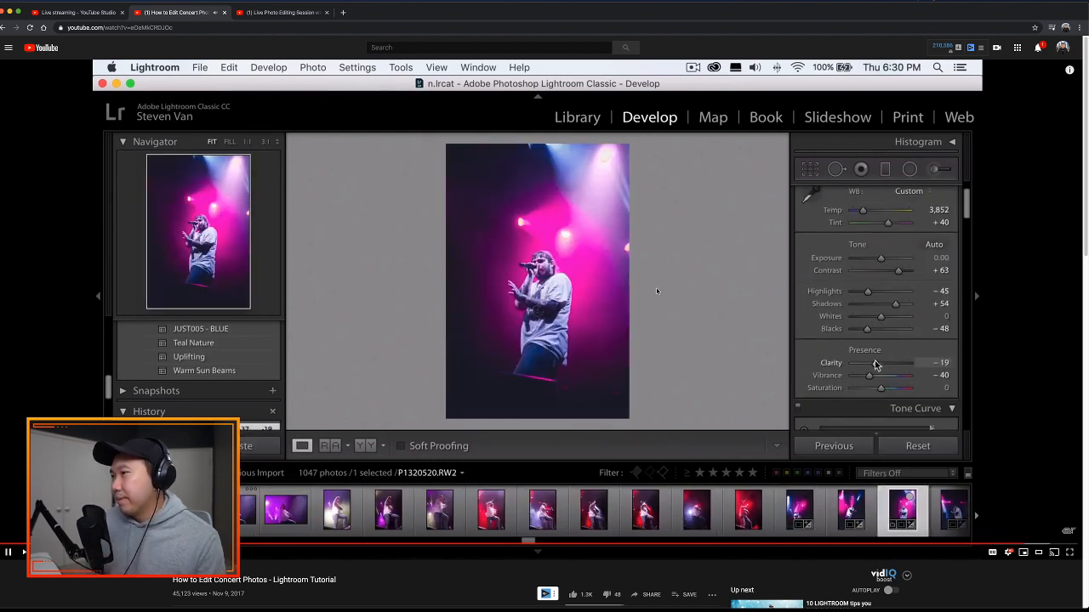
- Watch the YouTube tutorial's negative clarity adjustment, pause it, and look at the video's description
key("Right")
key("Left")
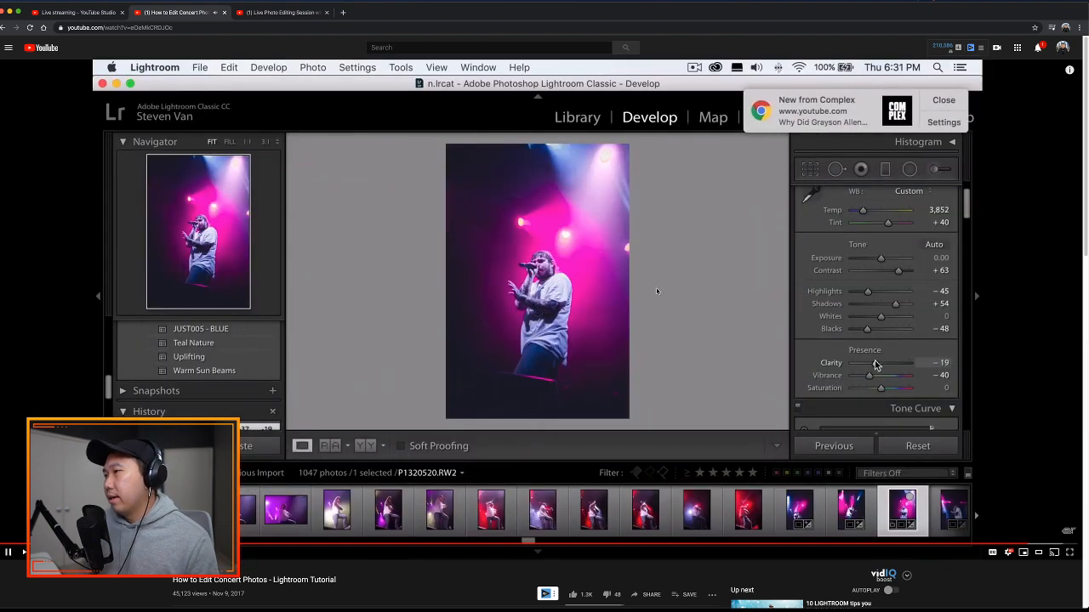
left_click(630, 271)
scroll(570, 346, "down", 1)
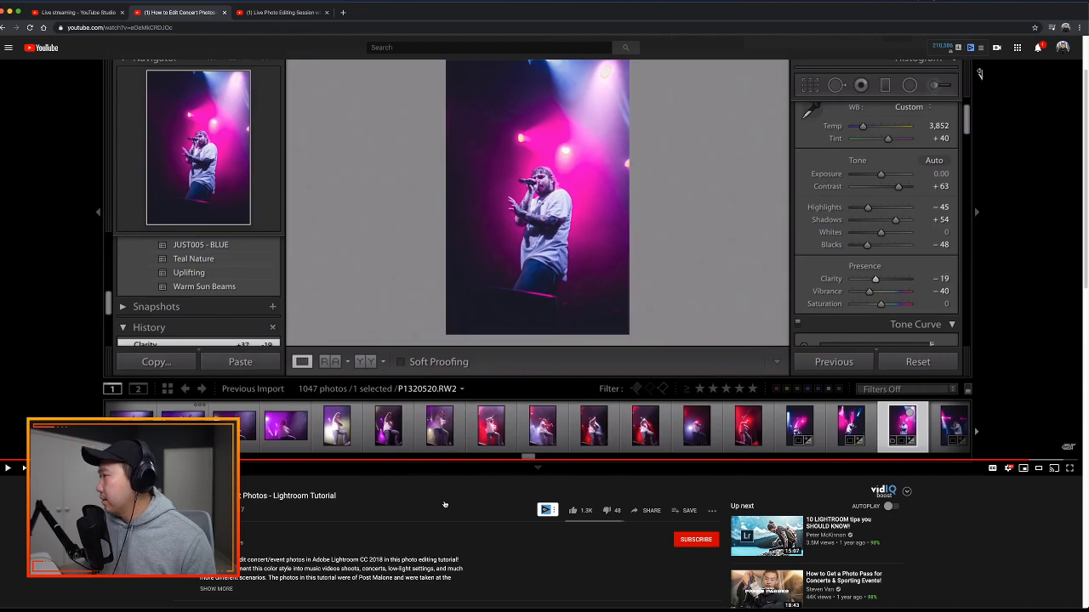
- Switch to Lightroom and review the basic adjustments and the photo against its unedited version
key("super+Tab")
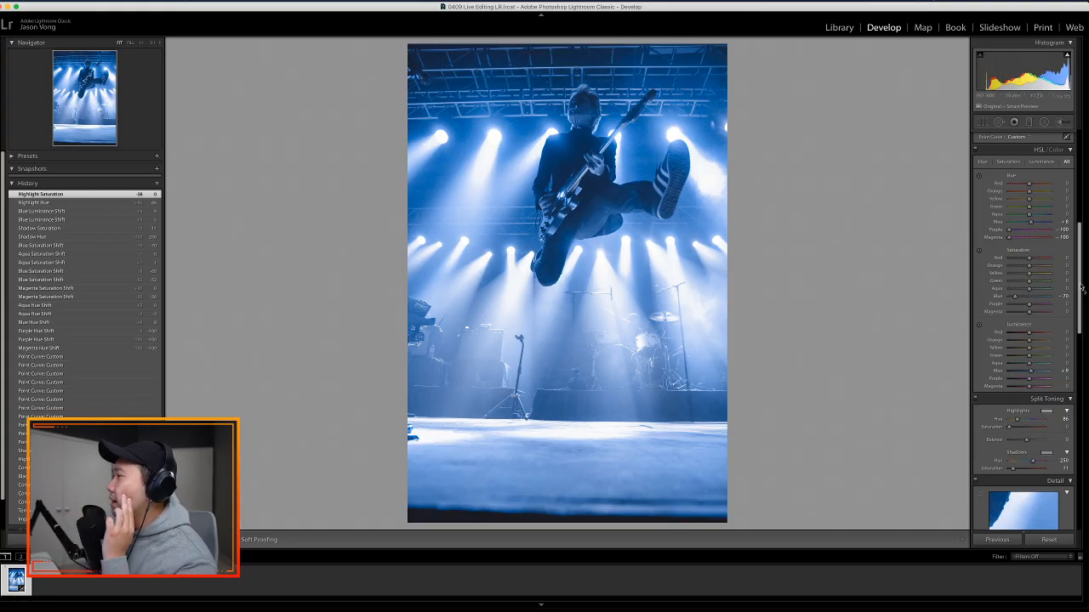
left_click_drag(1082, 286, 1086, 185)
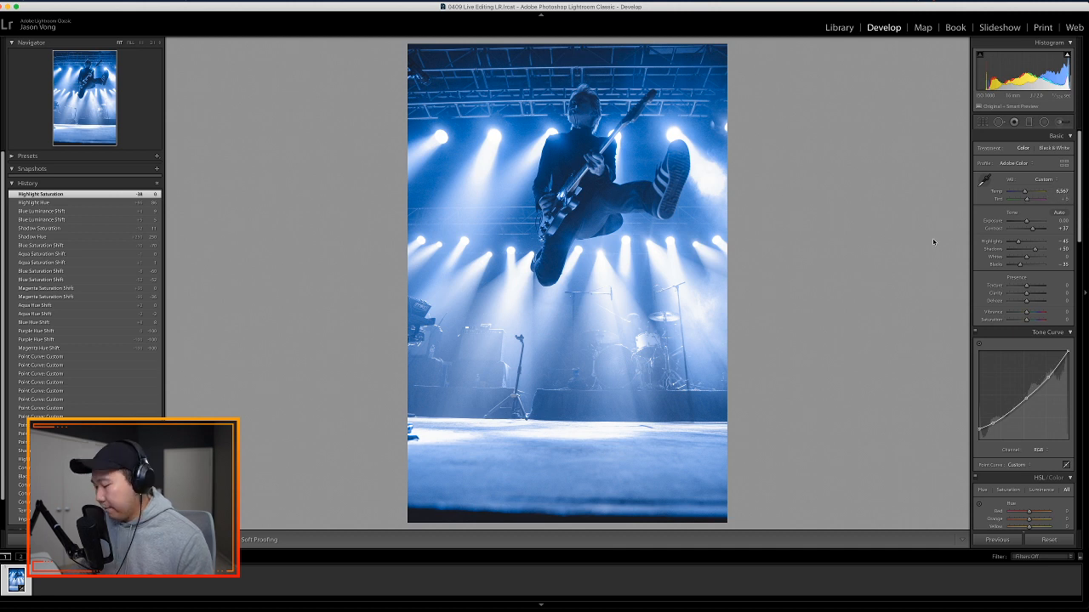
key("backslash")
key("backslash")
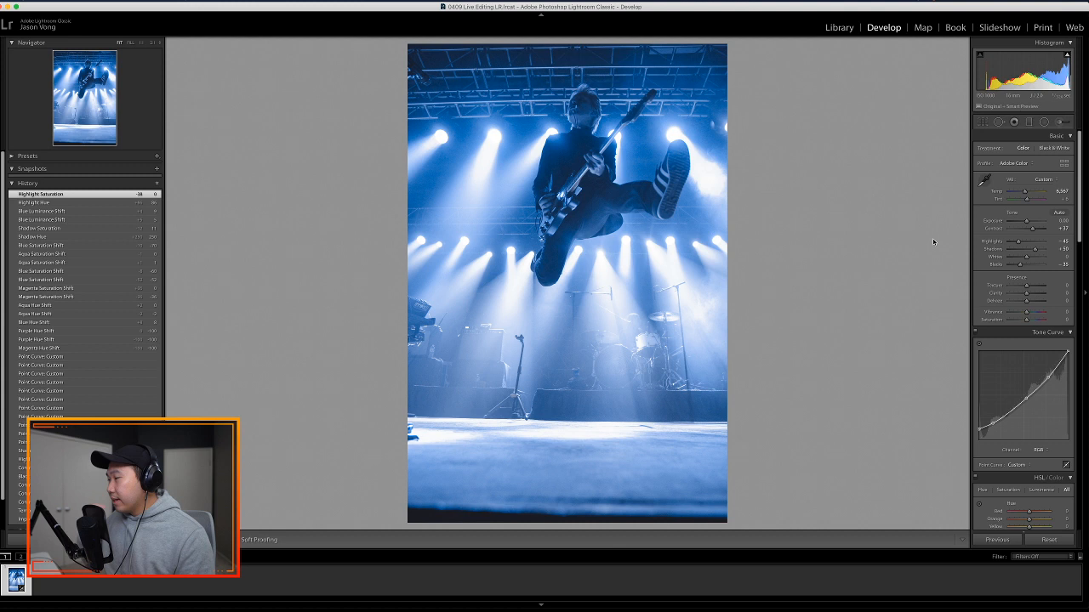
- Start an adjustment brush with feather 63 and paint over the guitarist's head, jacket and upper guitar body
key("k")
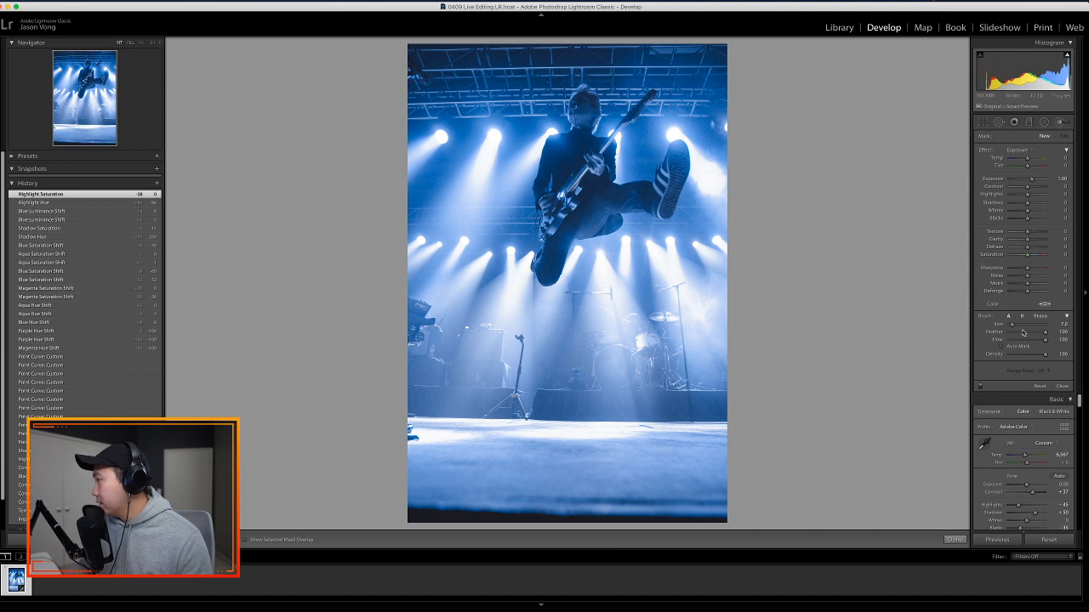
left_click_drag(1045, 331, 1031, 334)
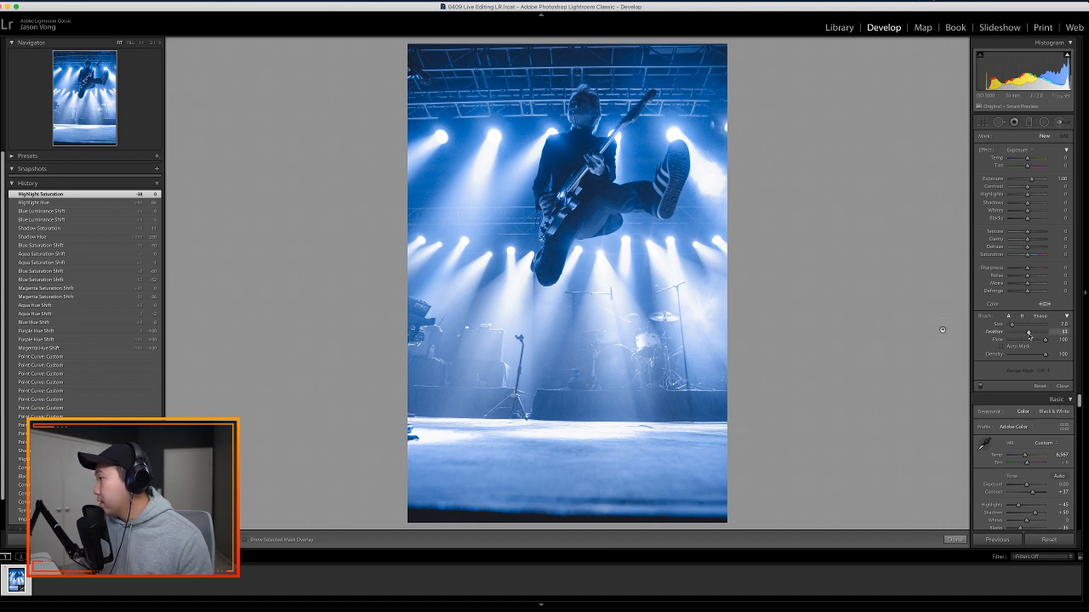
left_click_drag(1031, 334, 1033, 334)
left_click_drag(575, 167, 580, 174)
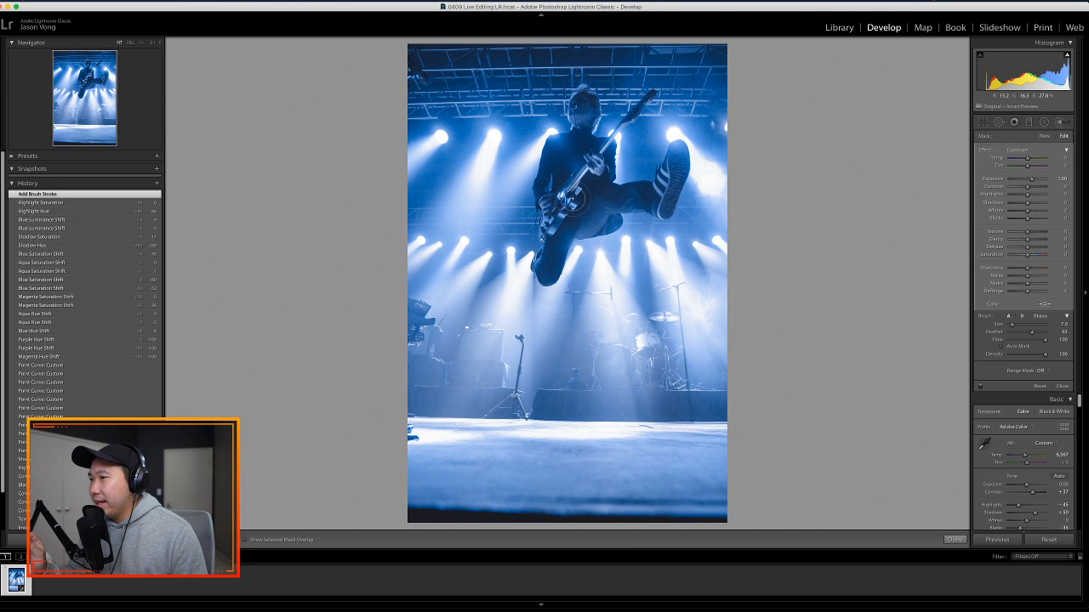
key("super+equal")
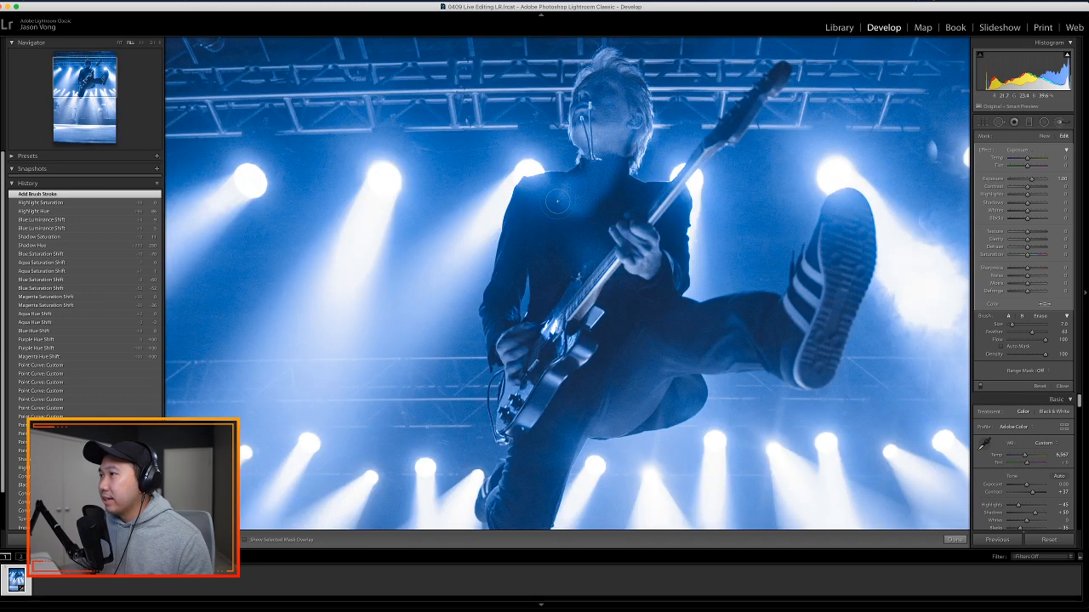
mouse_move(543, 194)
left_mouse_down()
mouse_move(535, 213)
mouse_move(583, 192)
mouse_move(619, 197)
mouse_move(619, 159)
left_mouse_up()
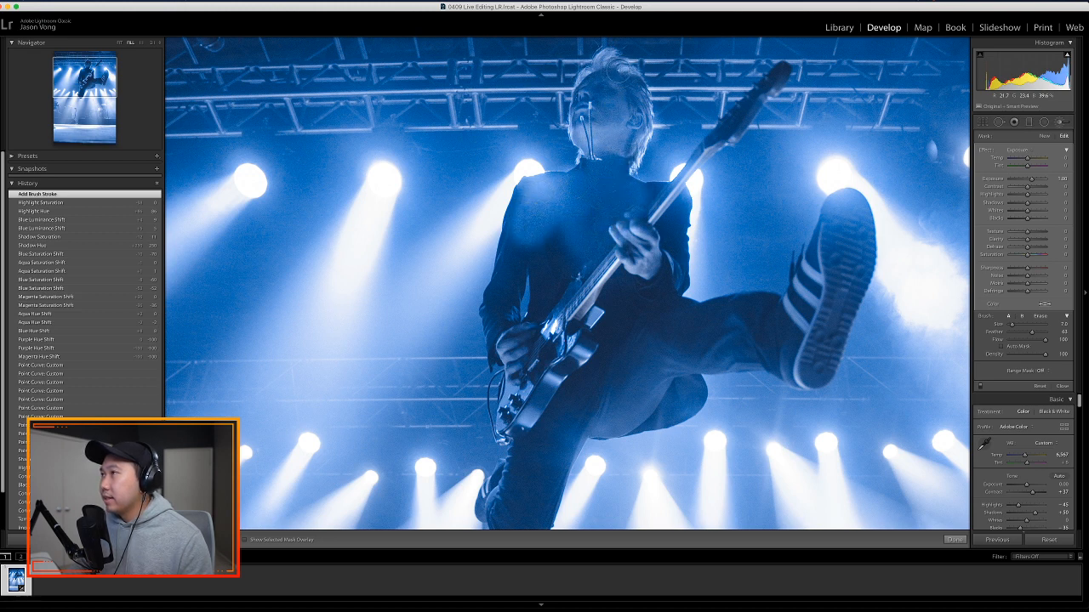
mouse_move(593, 88)
left_mouse_down()
mouse_move(642, 228)
mouse_move(663, 202)
mouse_move(673, 226)
mouse_move(662, 278)
mouse_move(604, 244)
mouse_move(584, 244)
mouse_move(560, 265)
mouse_move(592, 225)
mouse_move(597, 295)
mouse_move(616, 326)
mouse_move(542, 359)
mouse_move(502, 335)
mouse_move(516, 242)
mouse_move(513, 270)
left_mouse_up()
- Show the mask overlay and fill the unpainted gaps along the guitarist's jacket and arms
key("o")
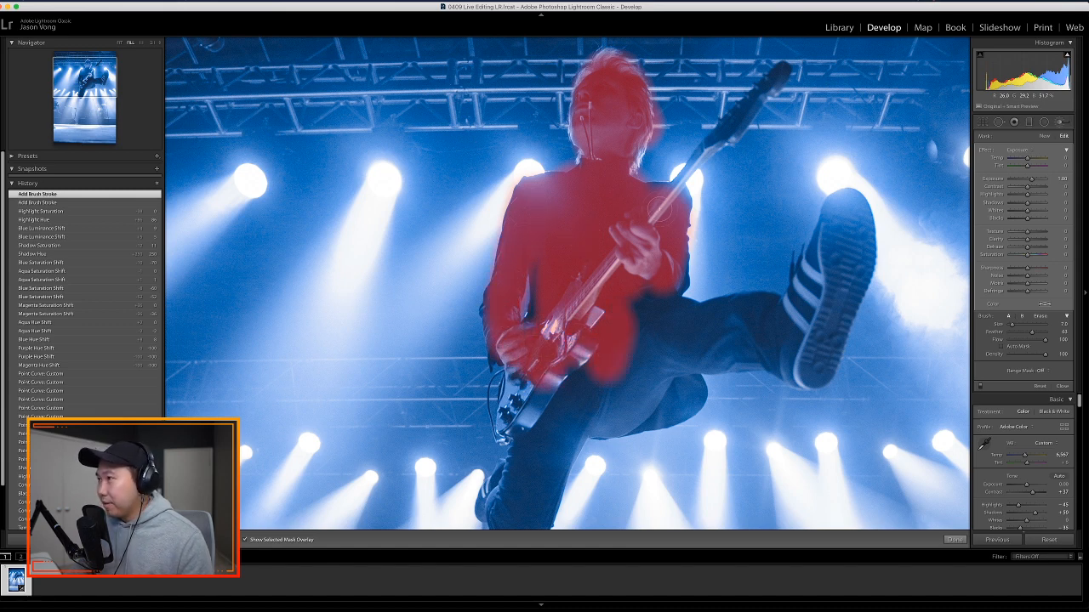
left_click_drag(673, 207, 665, 307)
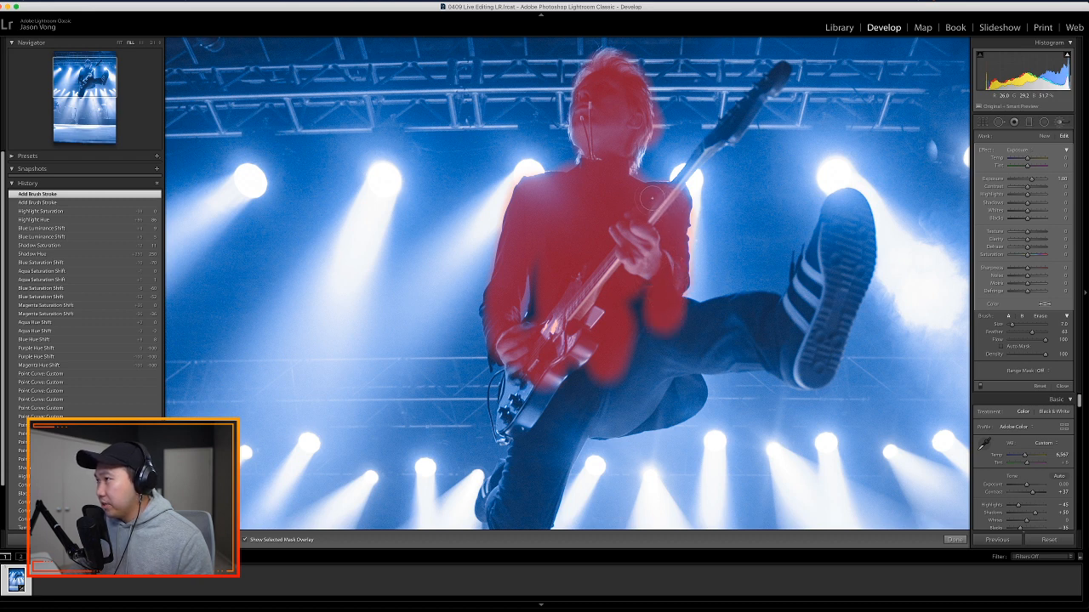
mouse_move(604, 299)
left_mouse_down()
mouse_move(635, 340)
mouse_move(496, 357)
mouse_move(533, 348)
mouse_move(545, 257)
mouse_move(525, 253)
left_mouse_up()
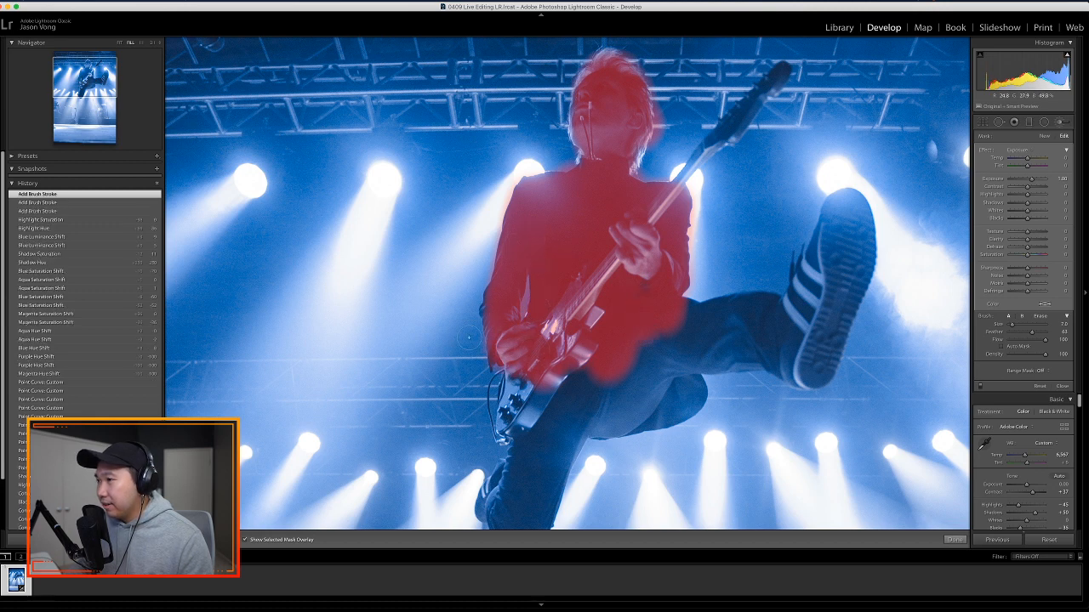
- Extend the brush mask over the lower guitar body, the raised leg and the striped shoe
mouse_move(497, 308)
left_mouse_down()
mouse_move(492, 319)
mouse_move(550, 410)
mouse_move(520, 414)
mouse_move(515, 442)
mouse_move(651, 341)
mouse_move(705, 324)
mouse_move(672, 312)
mouse_move(748, 310)
mouse_move(689, 358)
mouse_move(766, 353)
mouse_move(752, 340)
left_mouse_up()
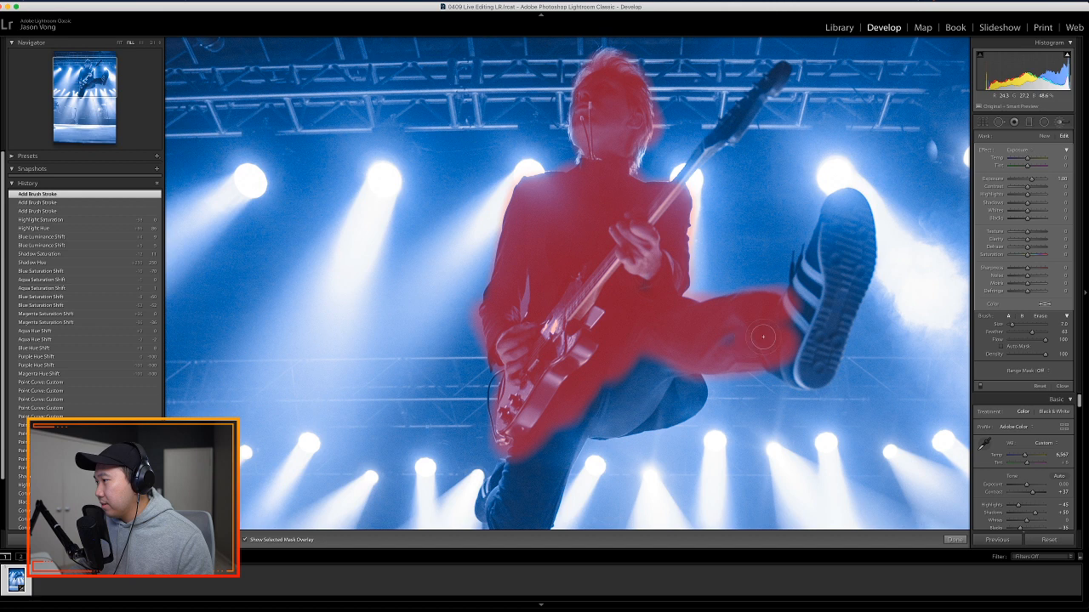
mouse_move(763, 336)
left_mouse_down()
mouse_move(814, 365)
mouse_move(844, 265)
mouse_move(847, 285)
mouse_move(843, 298)
mouse_move(853, 245)
mouse_move(843, 209)
mouse_move(801, 316)
mouse_move(840, 255)
mouse_move(861, 274)
left_mouse_up()
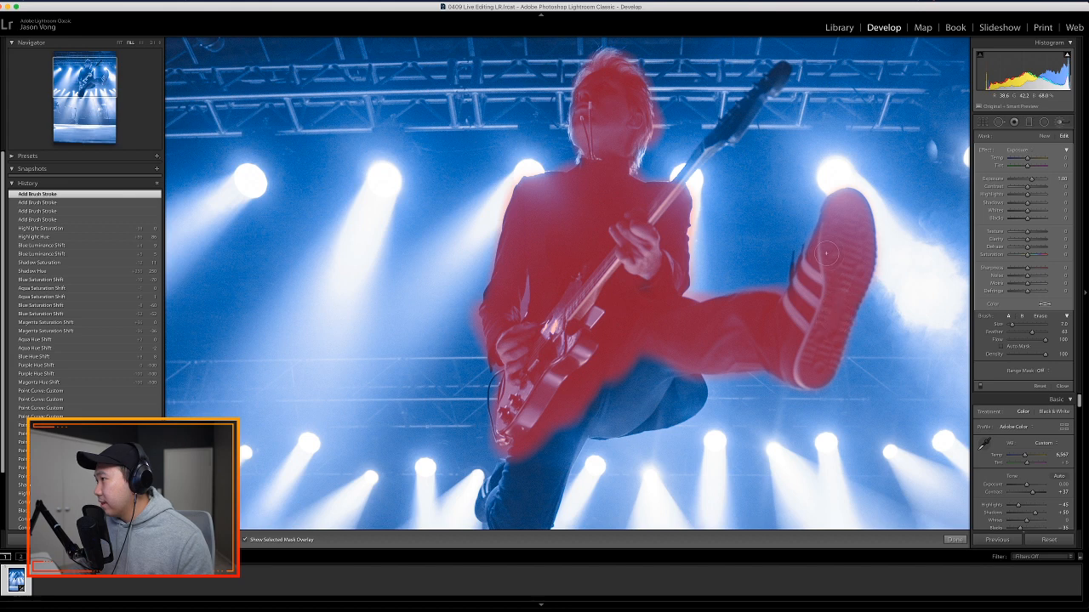
left_click_drag(825, 252, 816, 302)
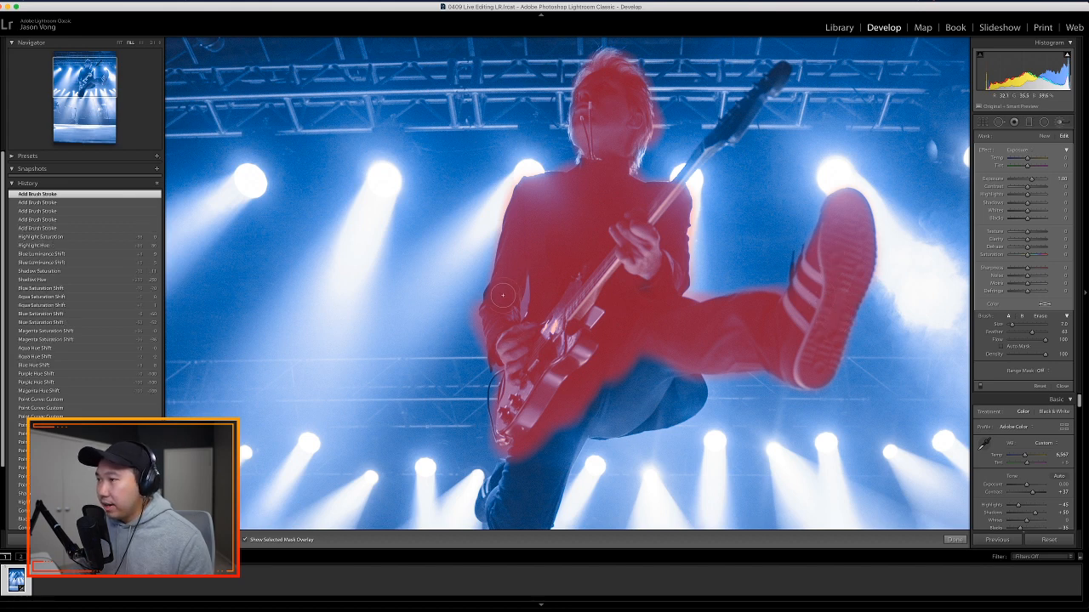
- Paint the mask over the bent thigh and touch up the gaps in the sleeve and jacket
left_click_drag(503, 295, 532, 310)
mouse_move(610, 372)
left_mouse_down()
mouse_move(621, 417)
mouse_move(641, 383)
mouse_move(616, 381)
mouse_move(622, 403)
mouse_move(642, 383)
mouse_move(677, 400)
mouse_move(682, 389)
mouse_move(683, 402)
mouse_move(610, 417)
mouse_move(641, 399)
mouse_move(654, 357)
left_mouse_up()
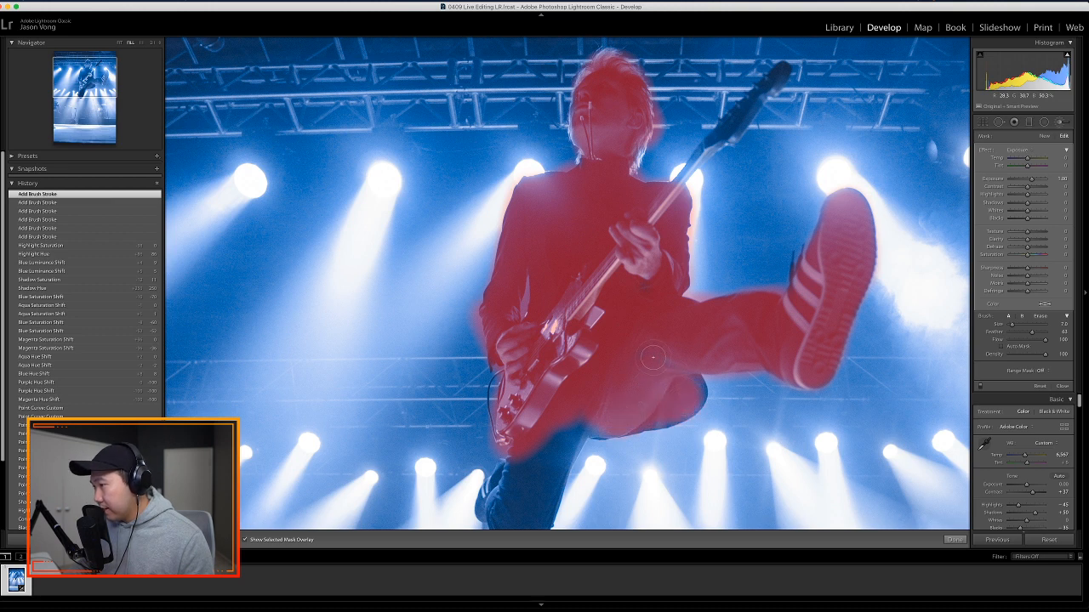
mouse_move(686, 392)
left_mouse_down()
mouse_move(569, 407)
mouse_move(546, 439)
mouse_move(582, 406)
mouse_move(573, 424)
mouse_move(639, 381)
left_mouse_up()
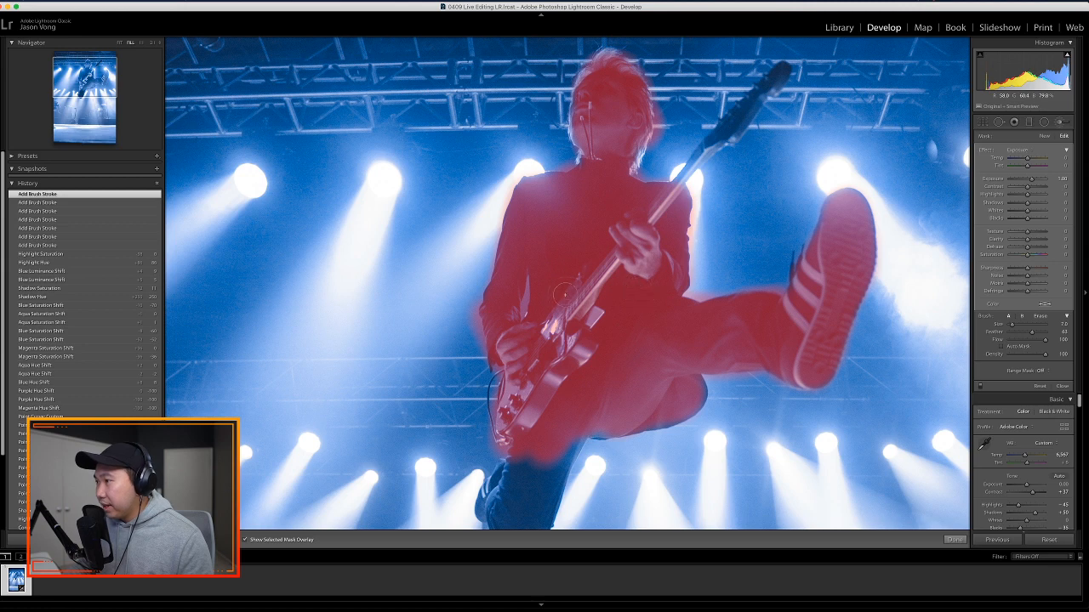
left_click_drag(591, 246, 597, 194)
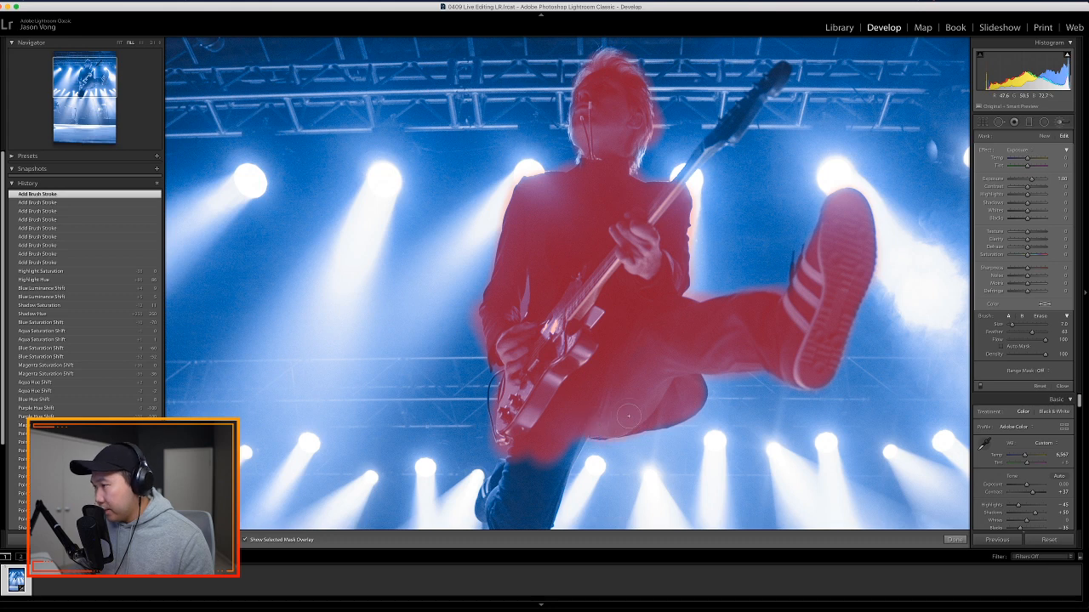
left_click_drag(662, 410, 663, 410)
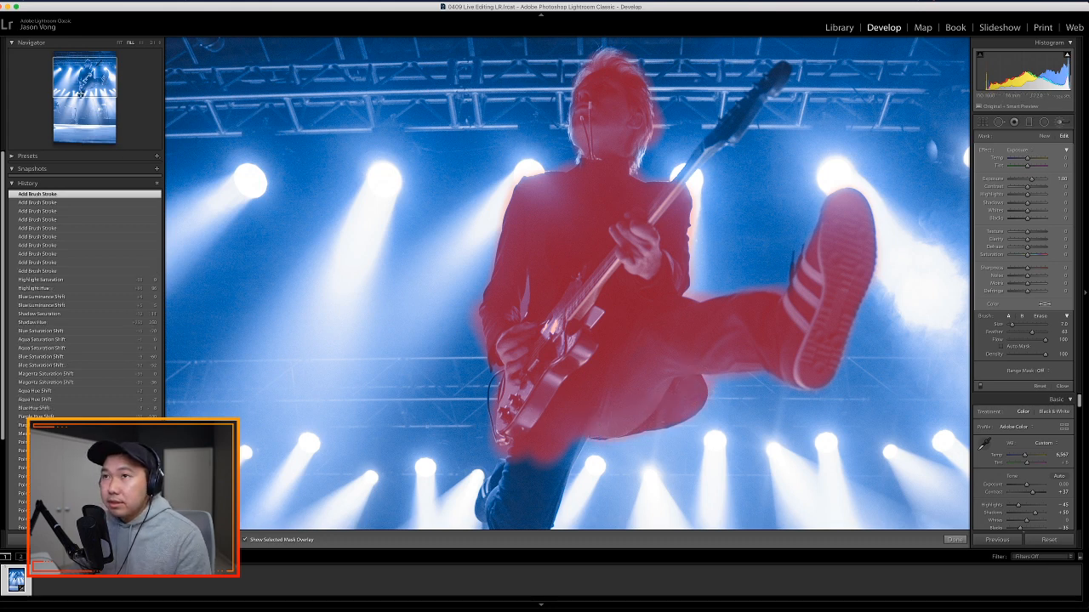
- Paint the mask down the guitarist's hanging lower leg and foot
scroll(513, 234, "down", 5)
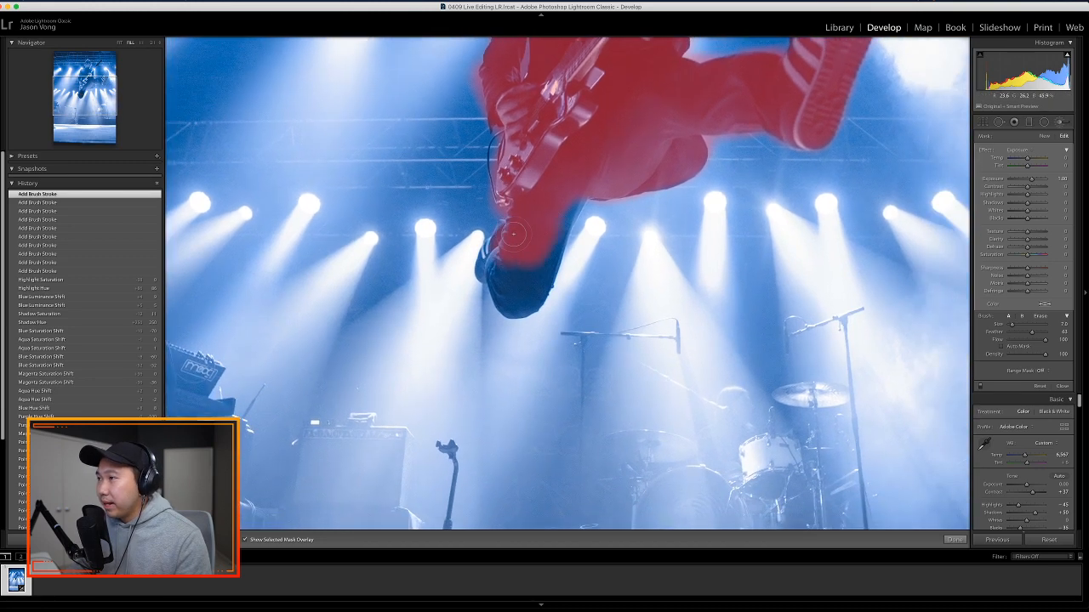
mouse_move(513, 234)
left_mouse_down()
mouse_move(490, 266)
mouse_move(515, 294)
mouse_move(509, 305)
mouse_move(502, 297)
mouse_move(534, 283)
mouse_move(562, 194)
mouse_move(537, 280)
mouse_move(541, 270)
mouse_move(552, 176)
mouse_move(569, 194)
mouse_move(576, 186)
left_mouse_up()
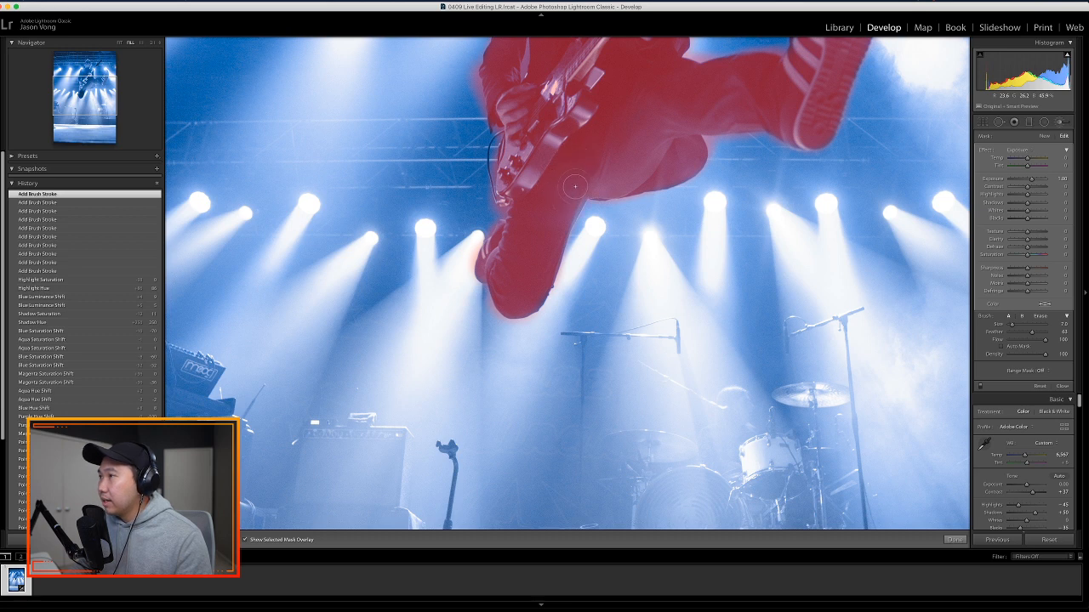
mouse_move(511, 250)
left_mouse_down()
mouse_move(519, 290)
mouse_move(536, 254)
left_mouse_up()
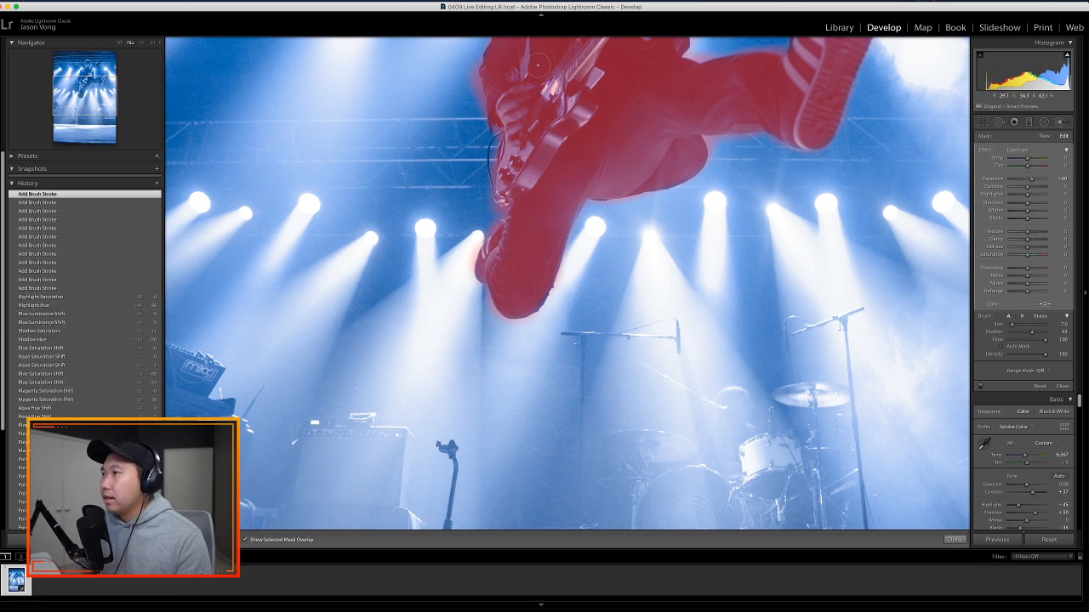
- Touch up the mask at the strumming arm's sleeve and paint over the guitar's neck and headstock
left_click_drag(91, 89, 91, 69)
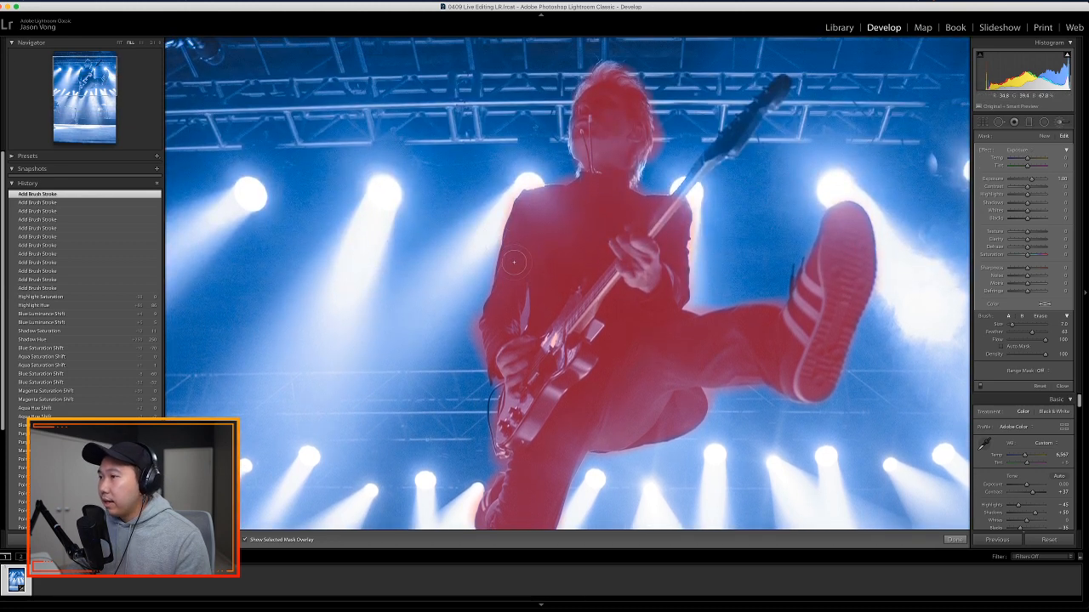
left_click_drag(492, 323, 495, 310)
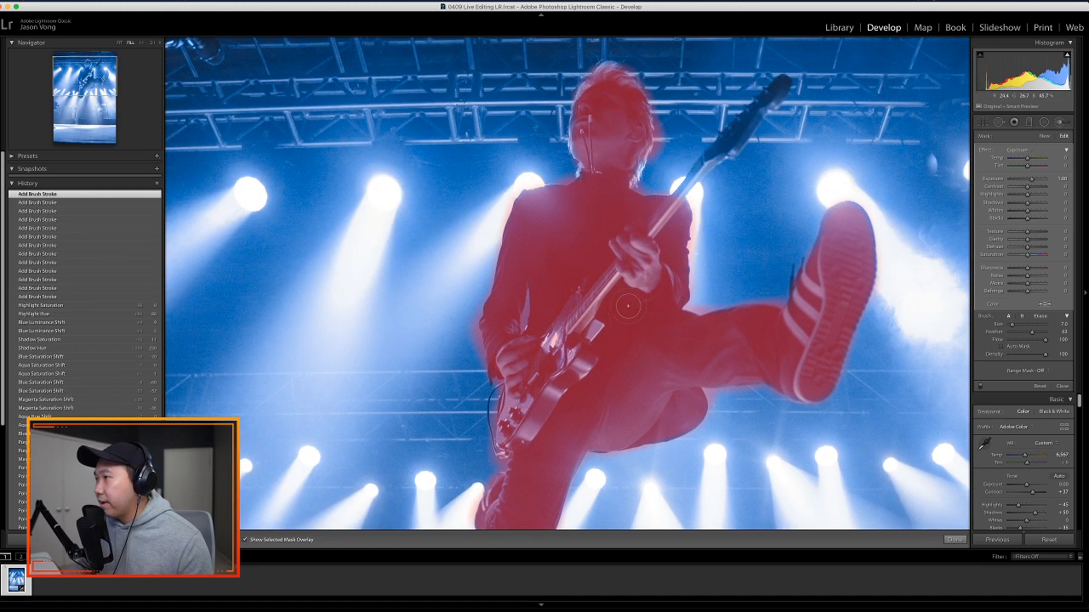
mouse_move(764, 108)
left_mouse_down()
mouse_move(778, 81)
mouse_move(698, 174)
left_mouse_up()
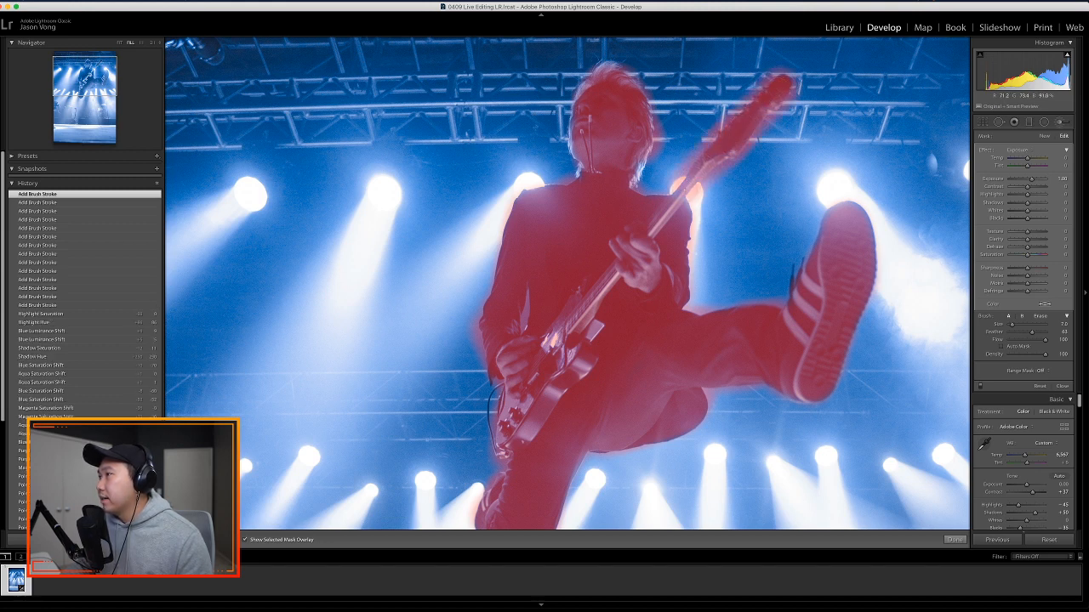
- Erase the mask spill around the guitar neck and paint over the torso and raised leg again
key("alt")
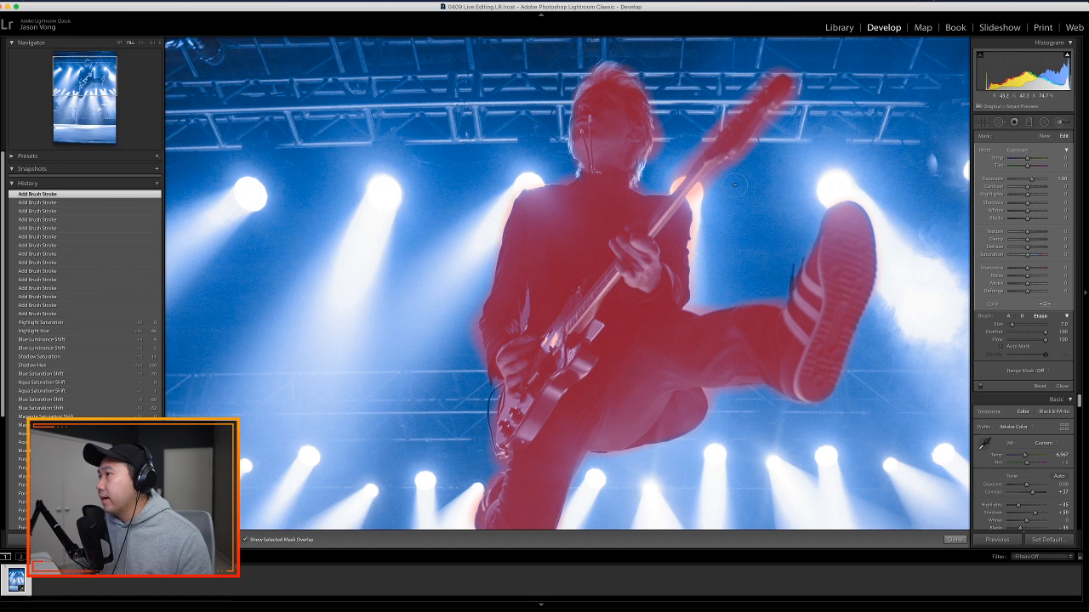
left_click(742, 177, "alt")
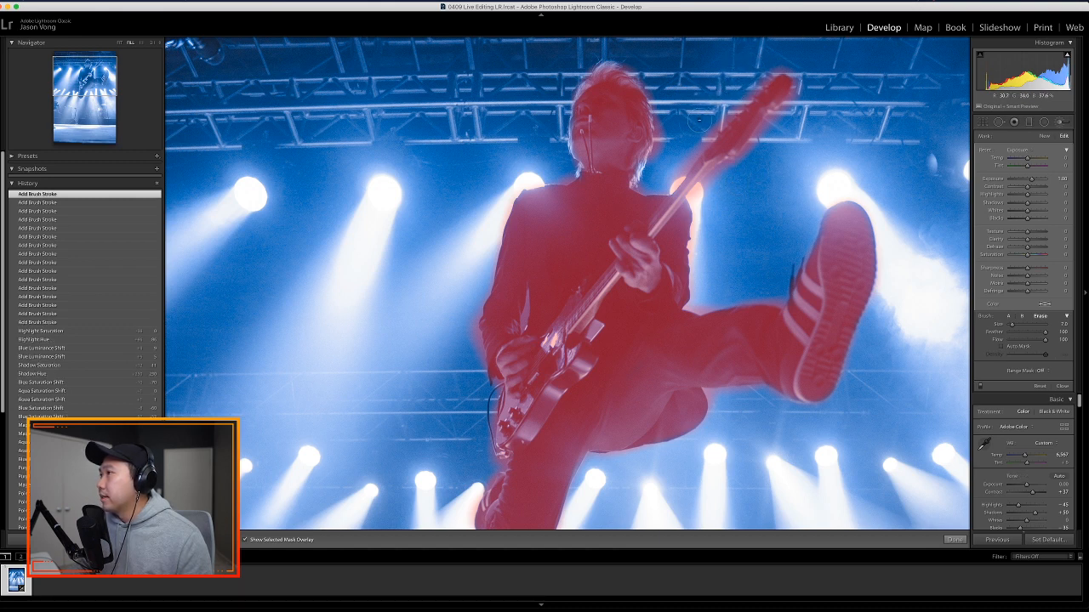
left_click(679, 151, "alt")
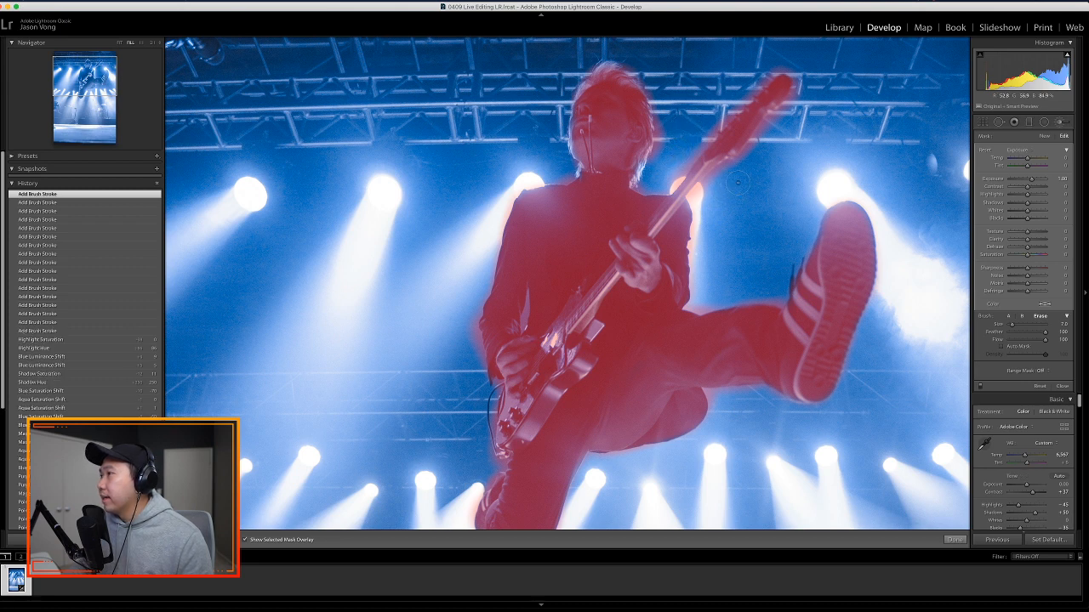
left_click(756, 169, "alt")
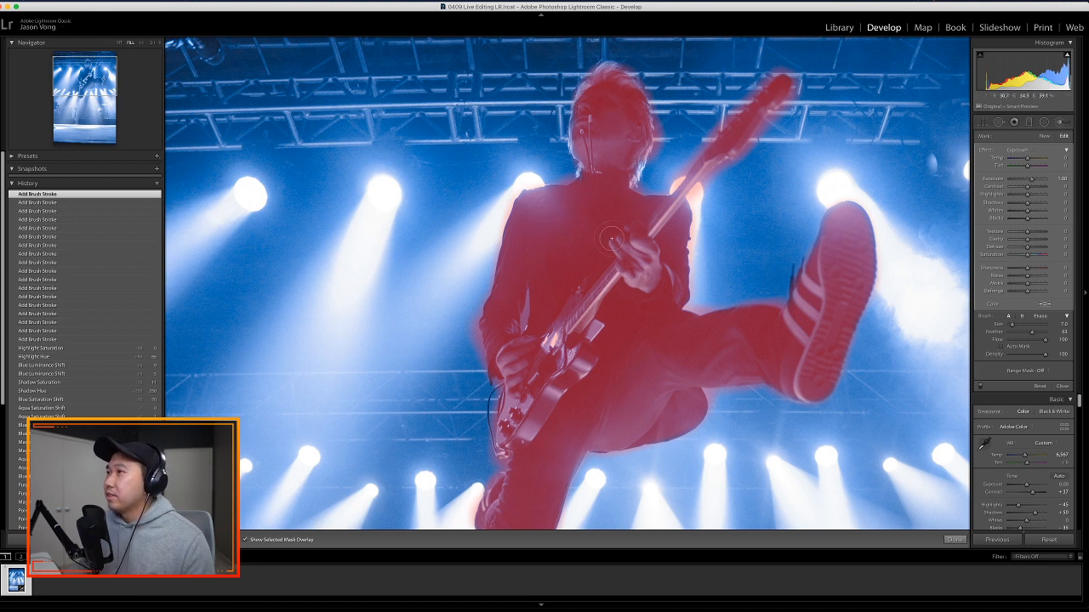
left_click_drag(611, 240, 793, 328)
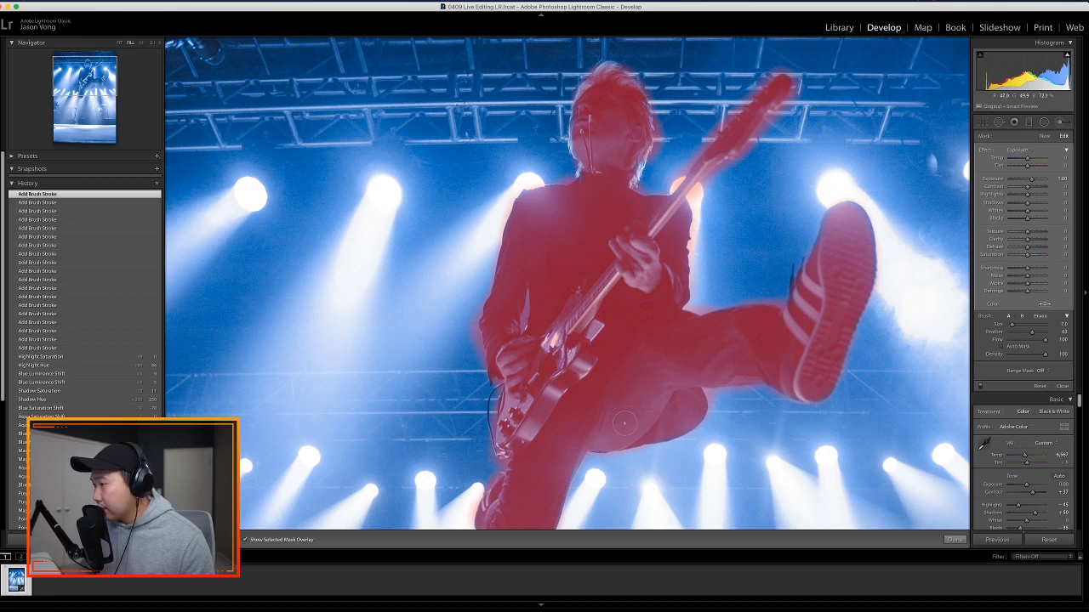
mouse_move(637, 366)
left_mouse_down()
mouse_move(684, 338)
mouse_move(742, 351)
left_mouse_up()
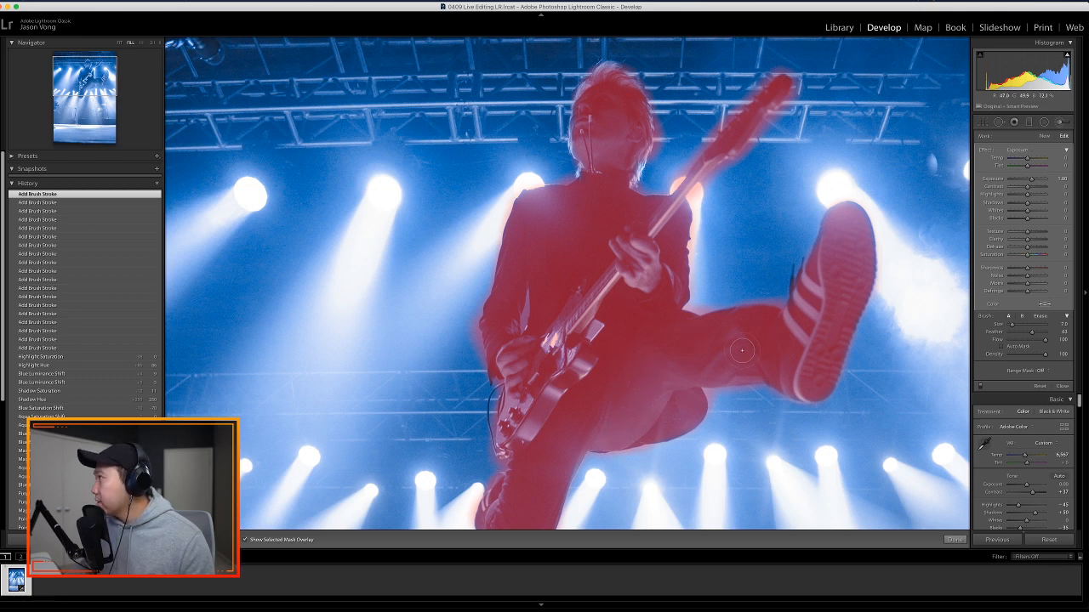
- Fit the whole photo in view, hide the mask overlay and reset the brush's exposure to 0
left_click(120, 43)
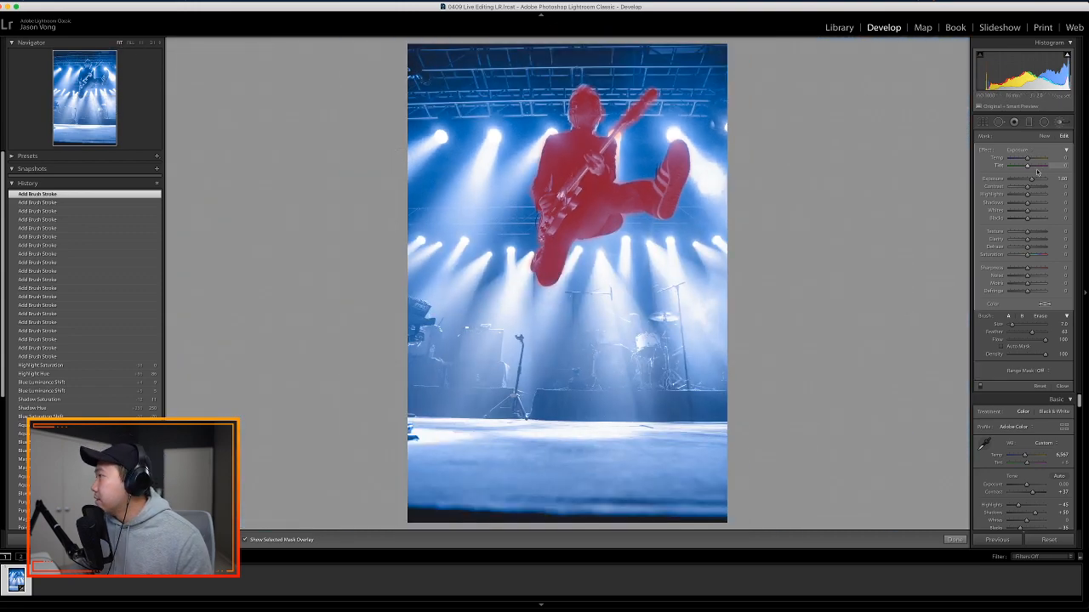
key("o")
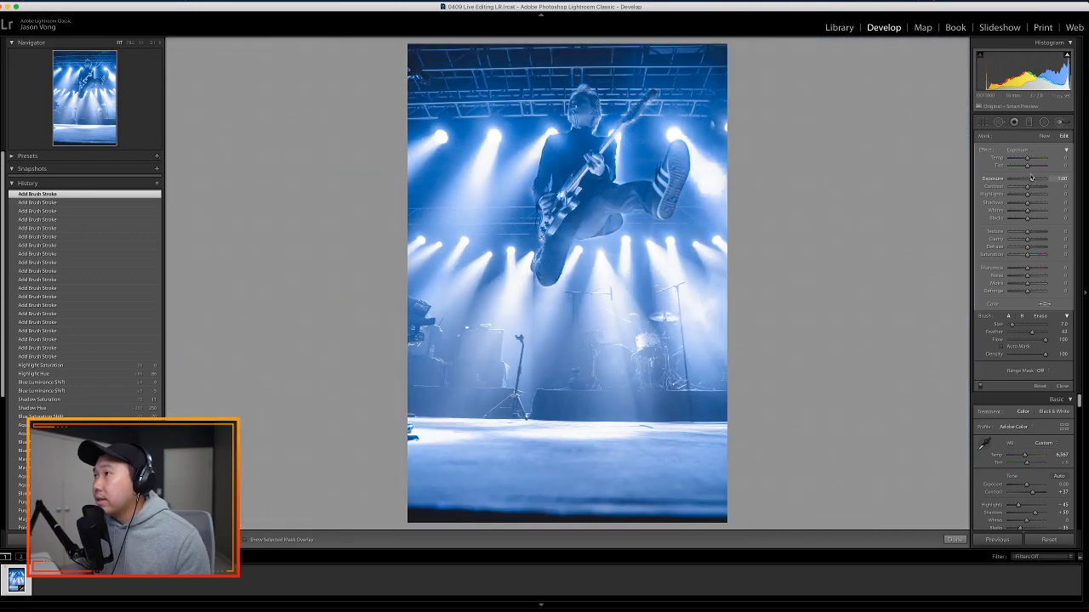
double_click(1032, 179)
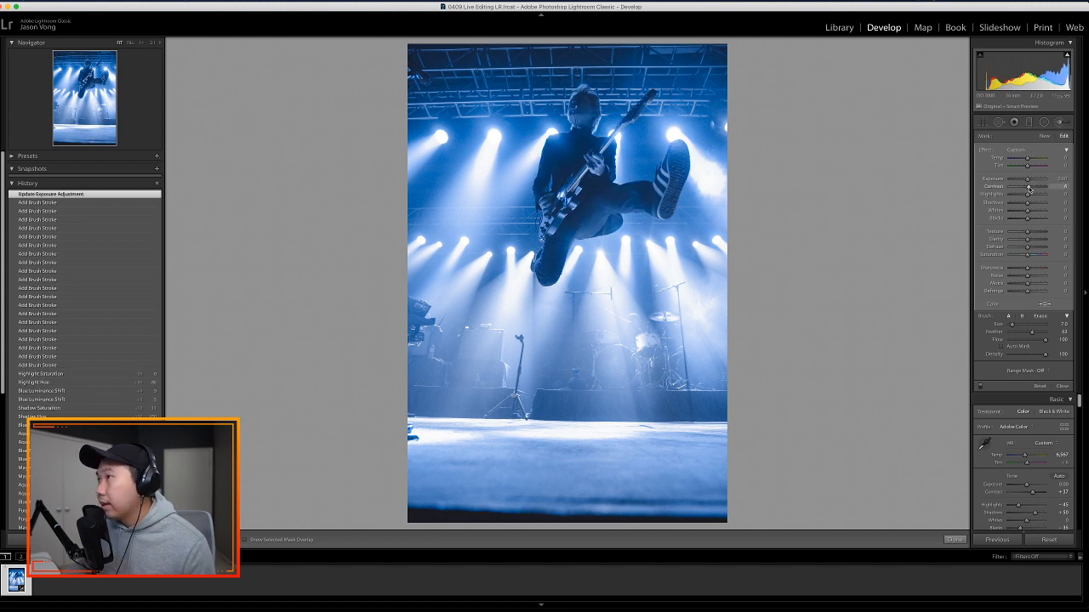
- Set the brush adjustment's shadows to -27 and blacks to 11 on the guitarist, keeping contrast at 0
left_click_drag(1034, 189, 1025, 191)
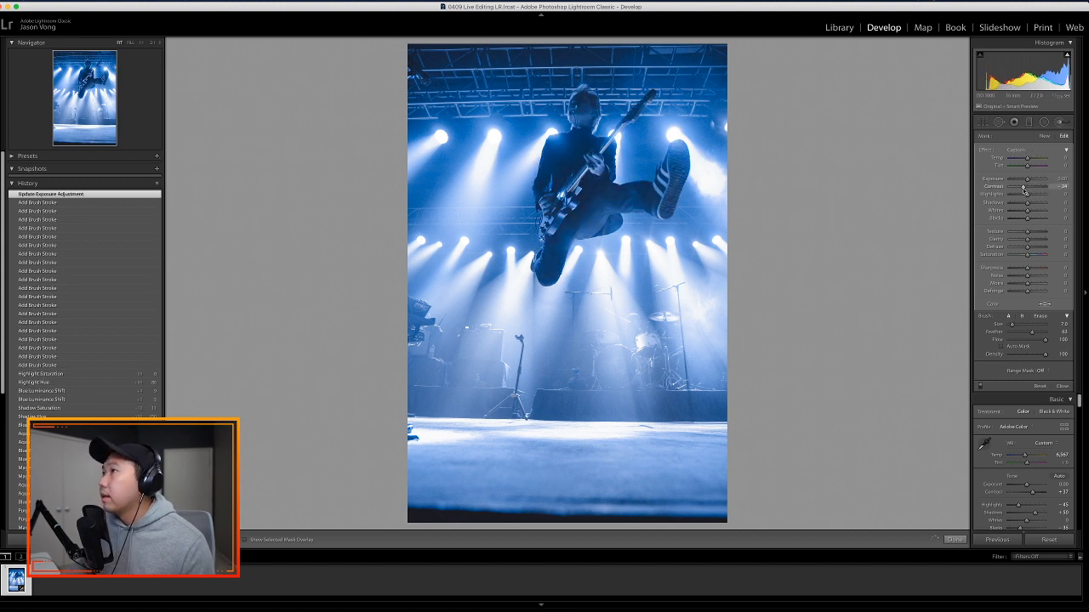
double_click(1025, 188)
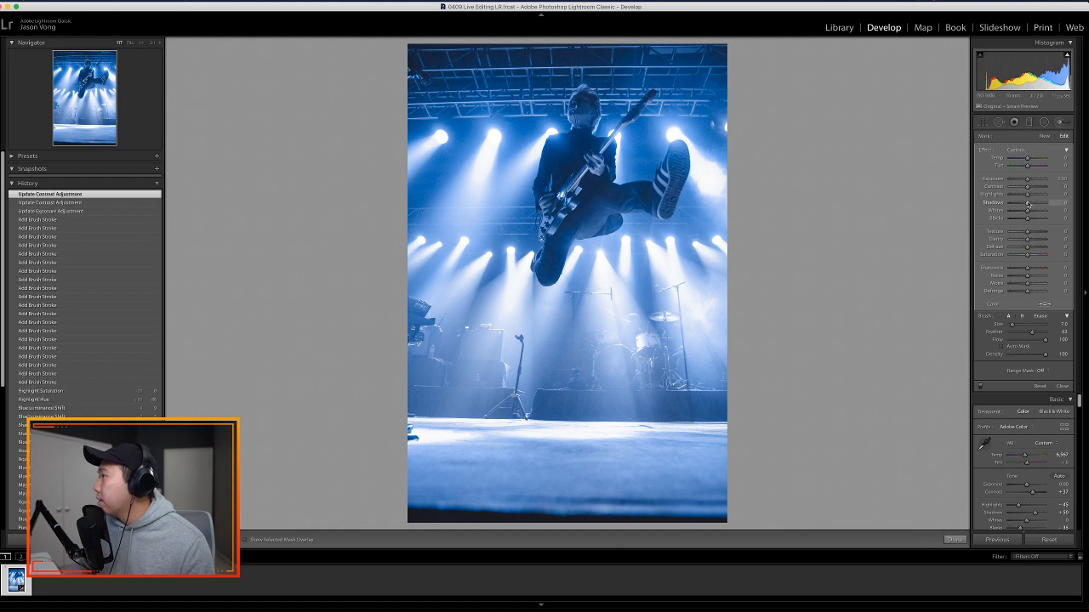
left_click_drag(1025, 204, 1027, 205)
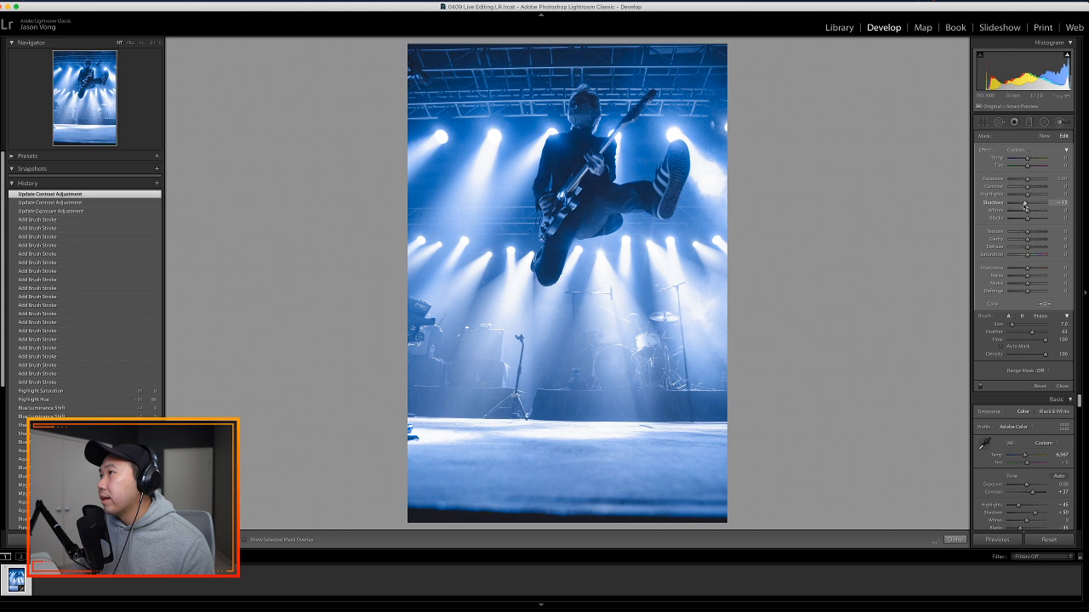
left_click_drag(1025, 206, 1026, 205)
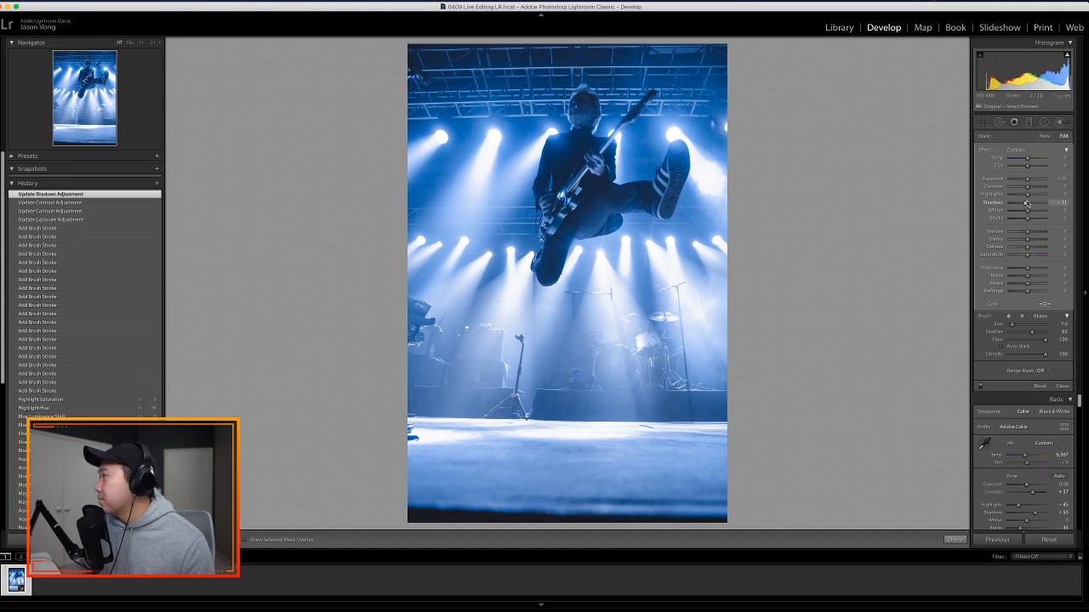
left_click_drag(1028, 220, 1030, 219)
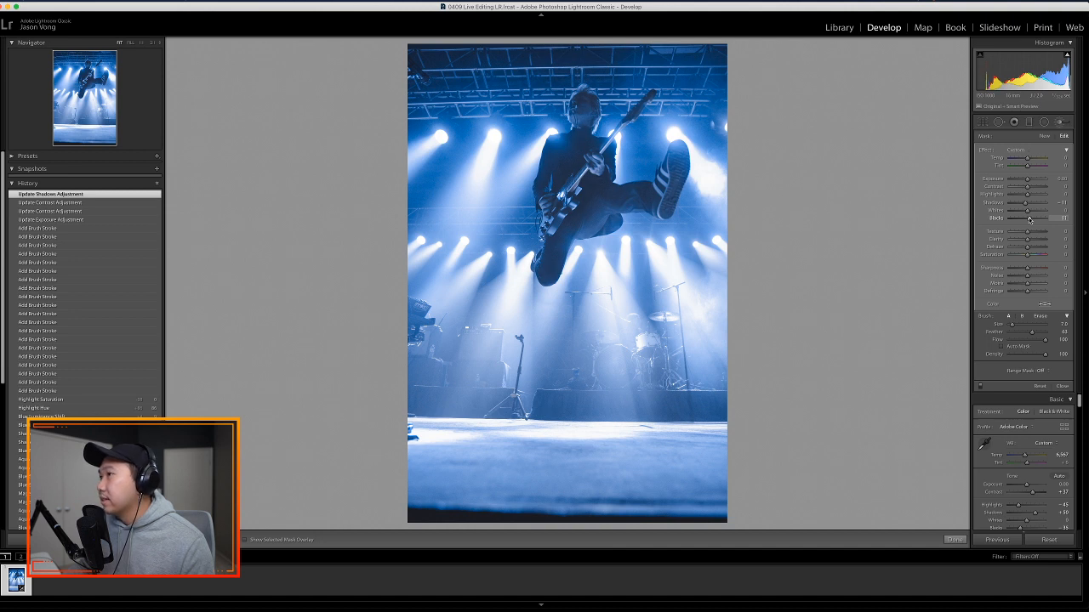
left_click_drag(1028, 218, 1023, 205)
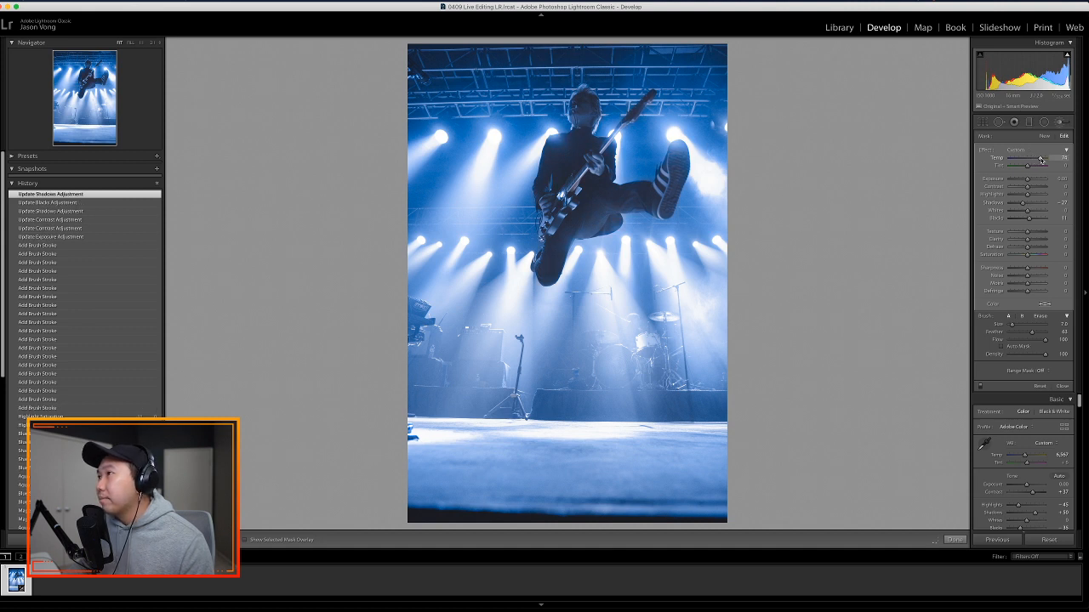
- Warm the brushed guitarist's colour temperature to about 30 and set the tint to 67
mouse_move(1047, 160)
left_mouse_down()
mouse_move(1009, 167)
mouse_move(1040, 168)
left_mouse_up()
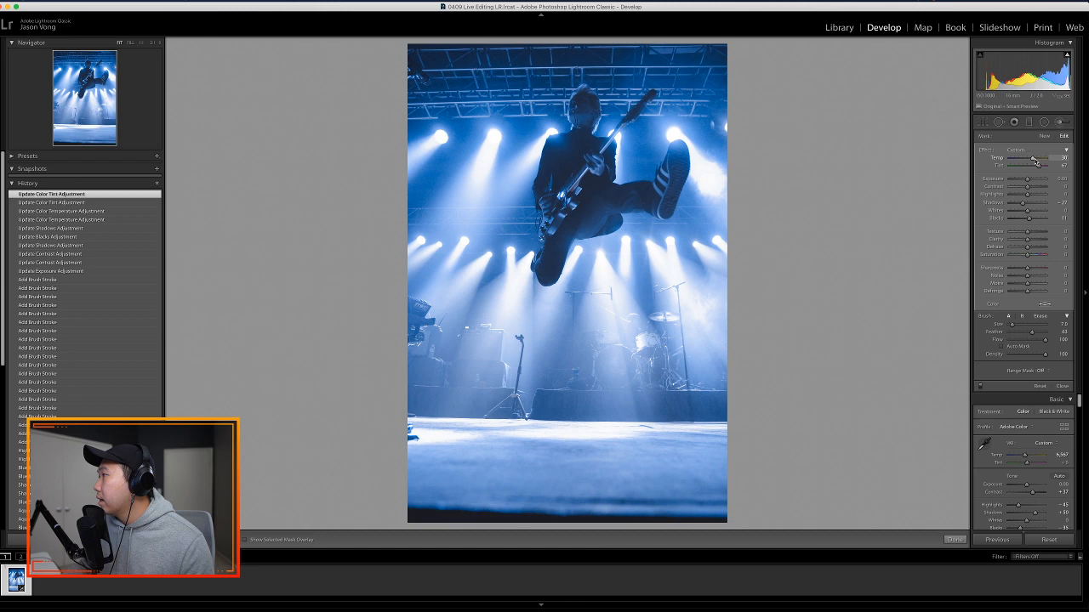
left_click_drag(1034, 159, 1032, 159)
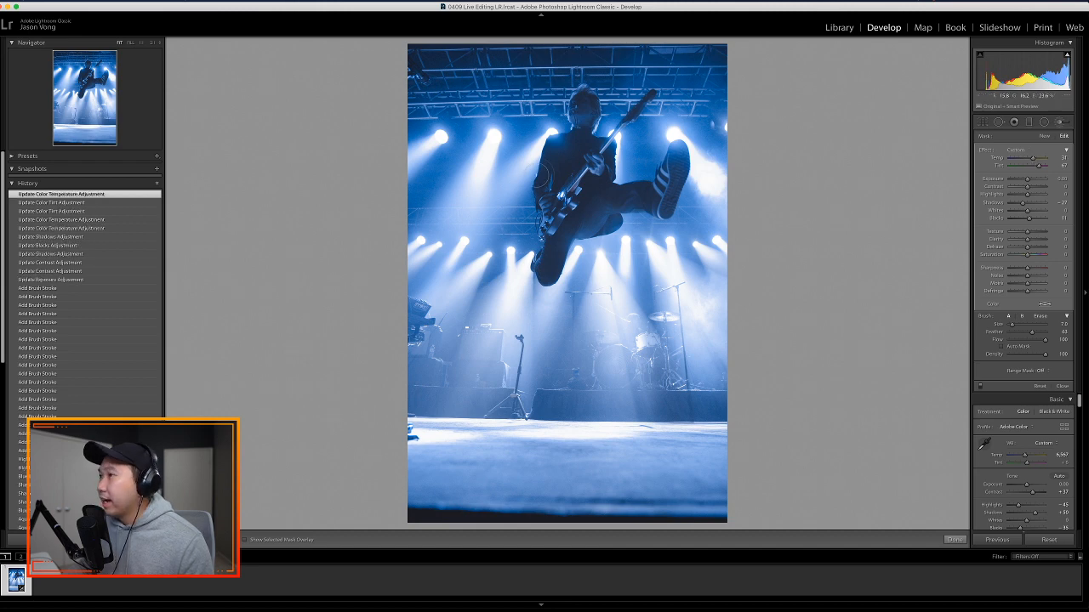
- Inspect the guitarist up close and compare the photo with the brush adjustments off and on
left_click(132, 43)
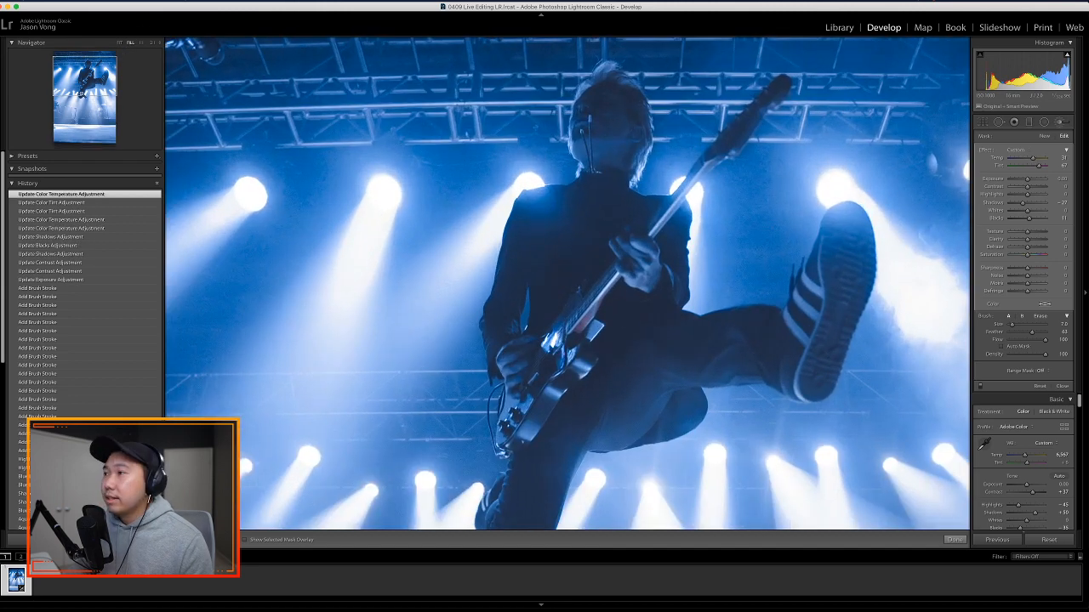
left_click_drag(92, 88, 86, 78)
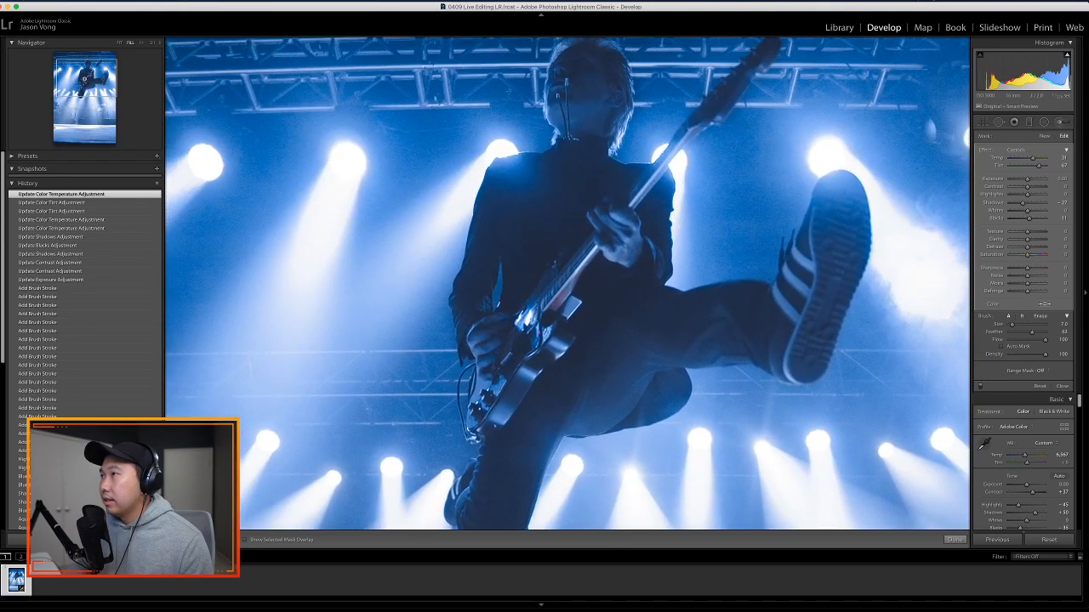
left_click(131, 42)
left_click(980, 388)
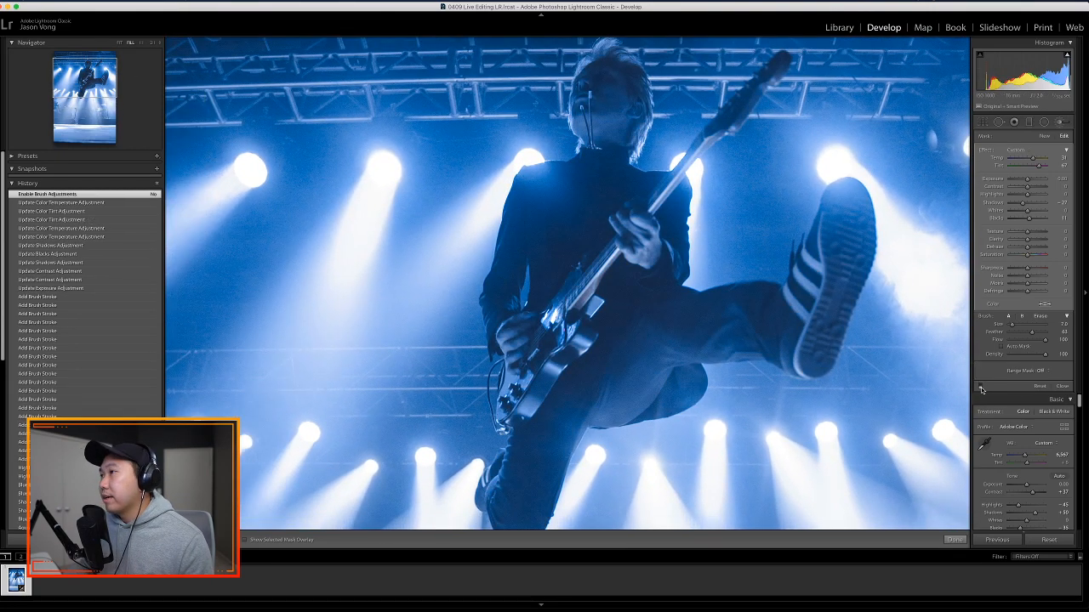
left_click(982, 389)
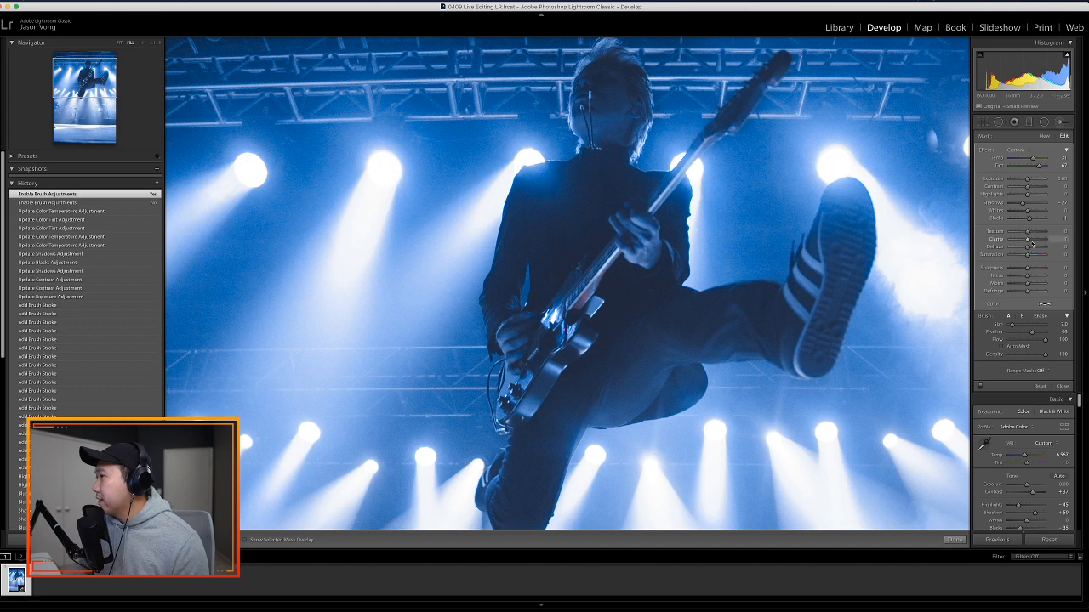
- Set the brush's clarity to 22 and try a positive dehaze before resetting dehaze to 0
left_click_drag(1030, 241, 1036, 244)
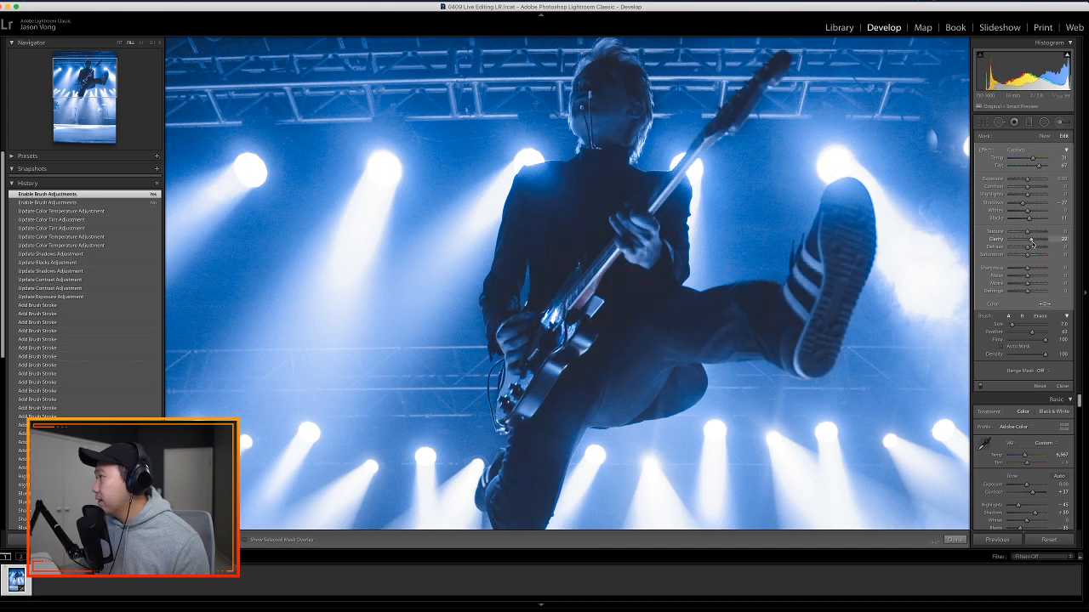
left_click_drag(1032, 240, 1031, 250)
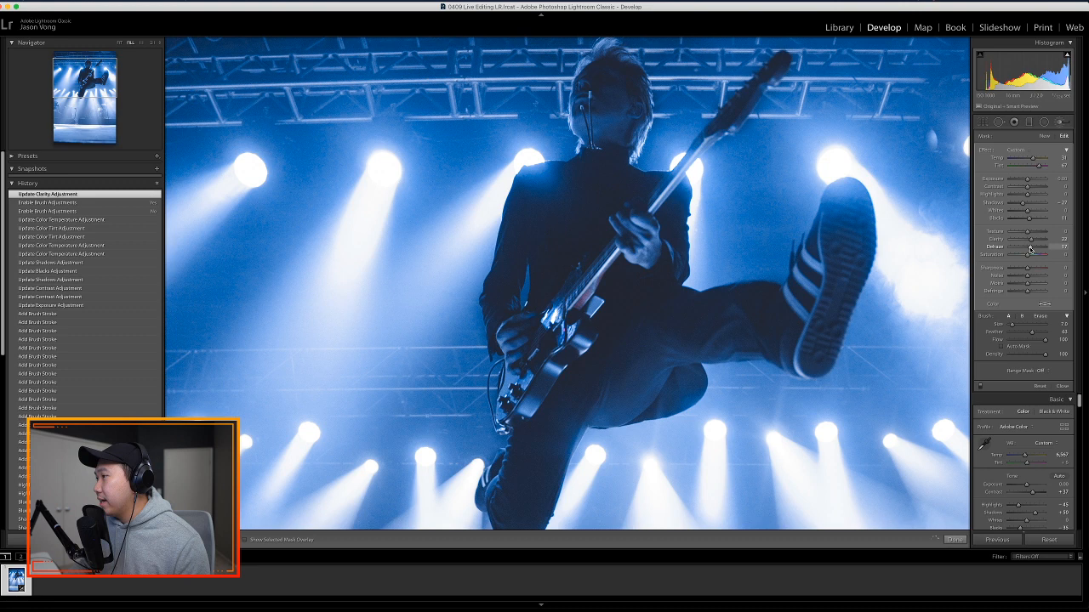
double_click(1030, 249)
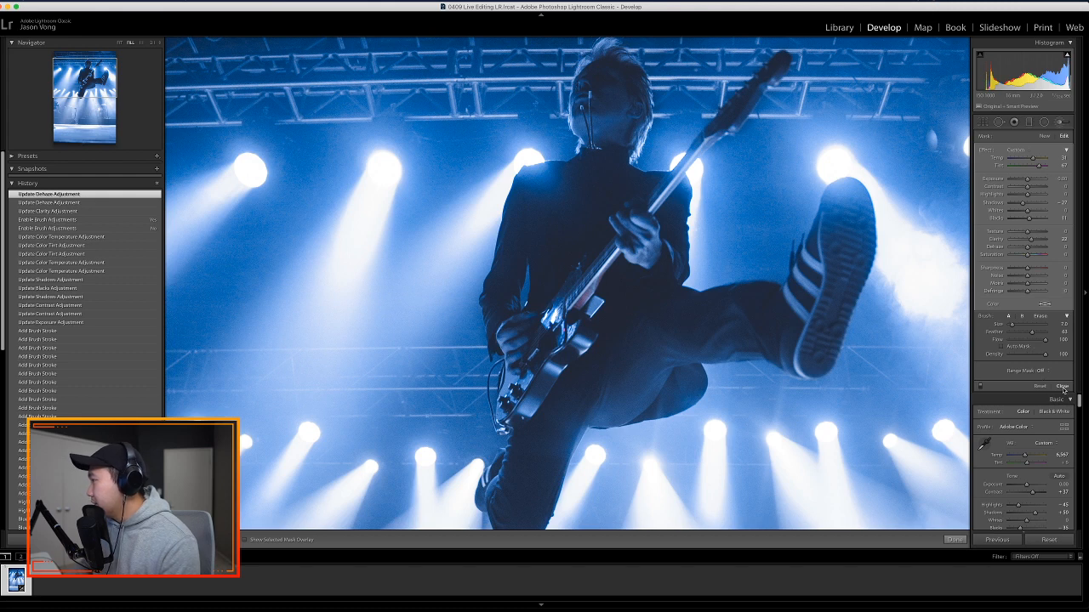
- Apply a pale orange colour tint with a hue of 30 to the brushed guitarist and finish the brush adjustment
left_click(1044, 304)
mouse_move(925, 314)
left_mouse_down()
mouse_move(906, 306)
mouse_move(890, 319)
mouse_move(886, 305)
mouse_move(891, 334)
mouse_move(890, 324)
left_mouse_up()
left_click(864, 287)
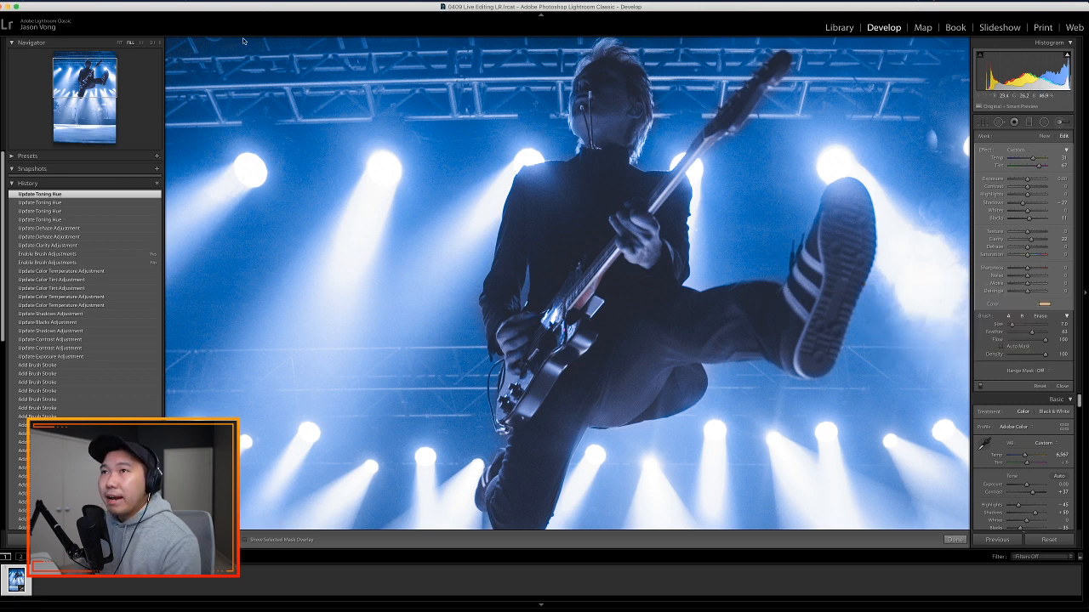
left_click(120, 43)
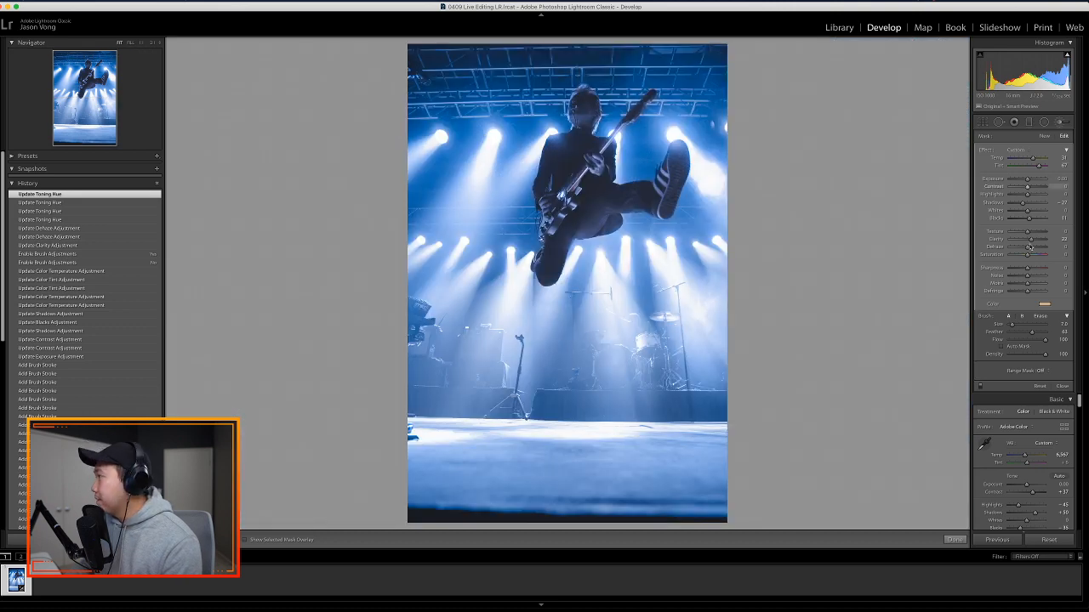
left_click(1044, 304)
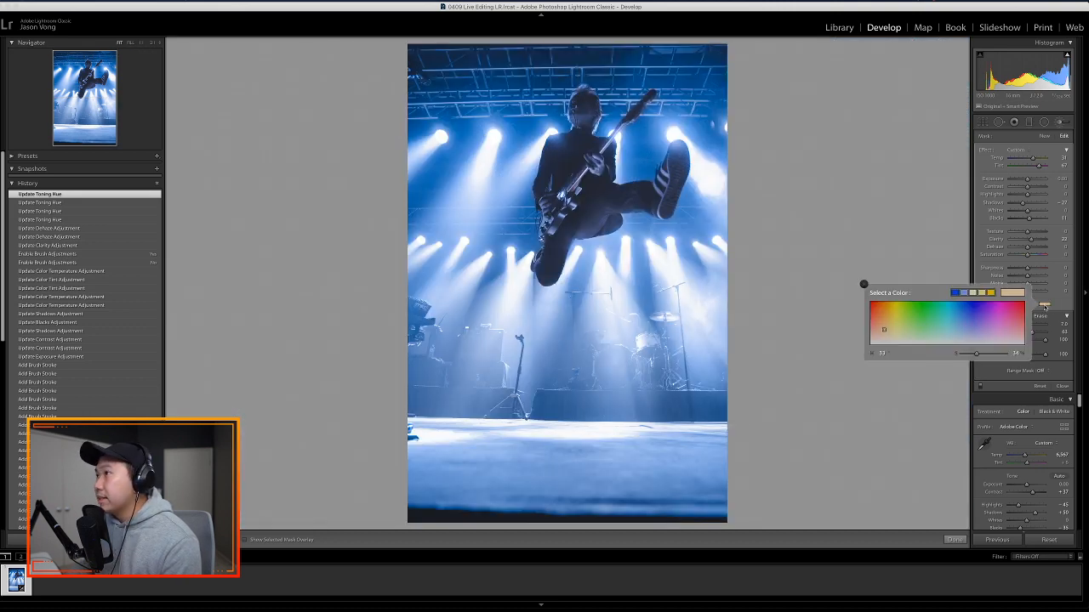
left_click(885, 325)
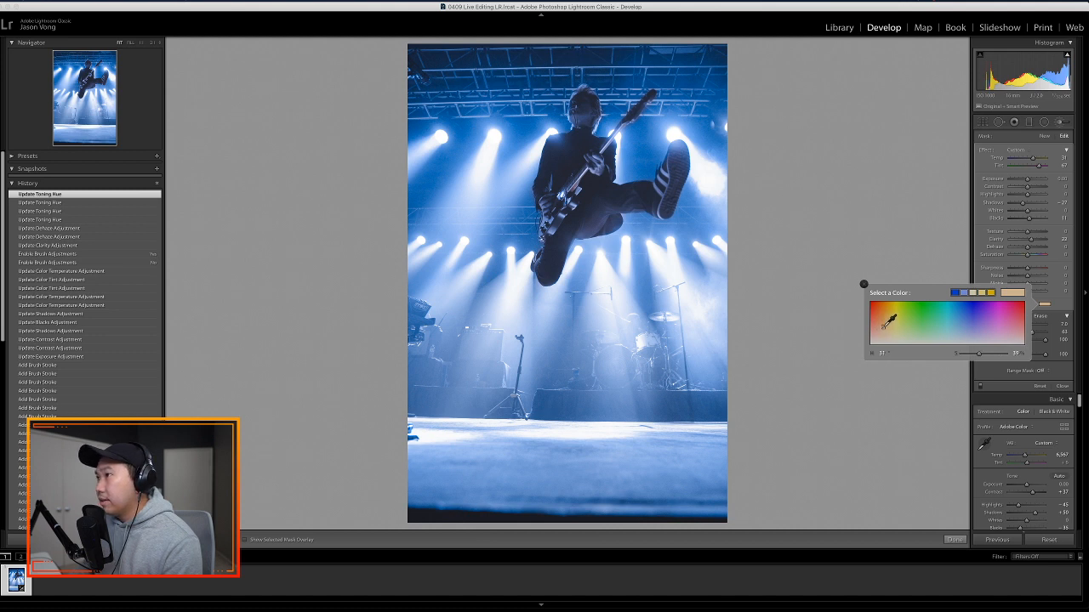
left_click_drag(883, 327, 884, 334)
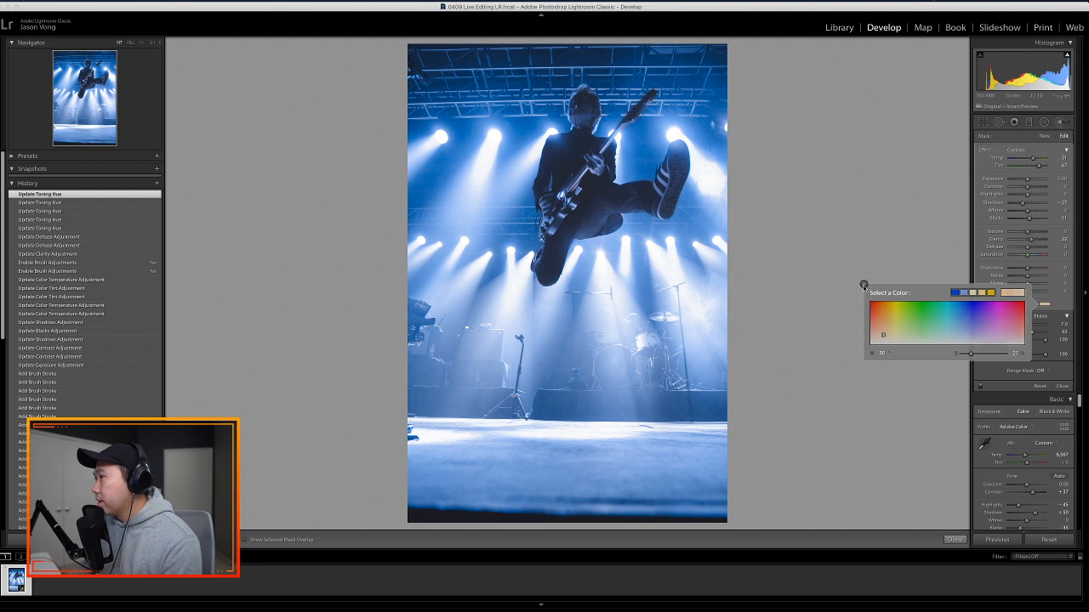
left_click(863, 284)
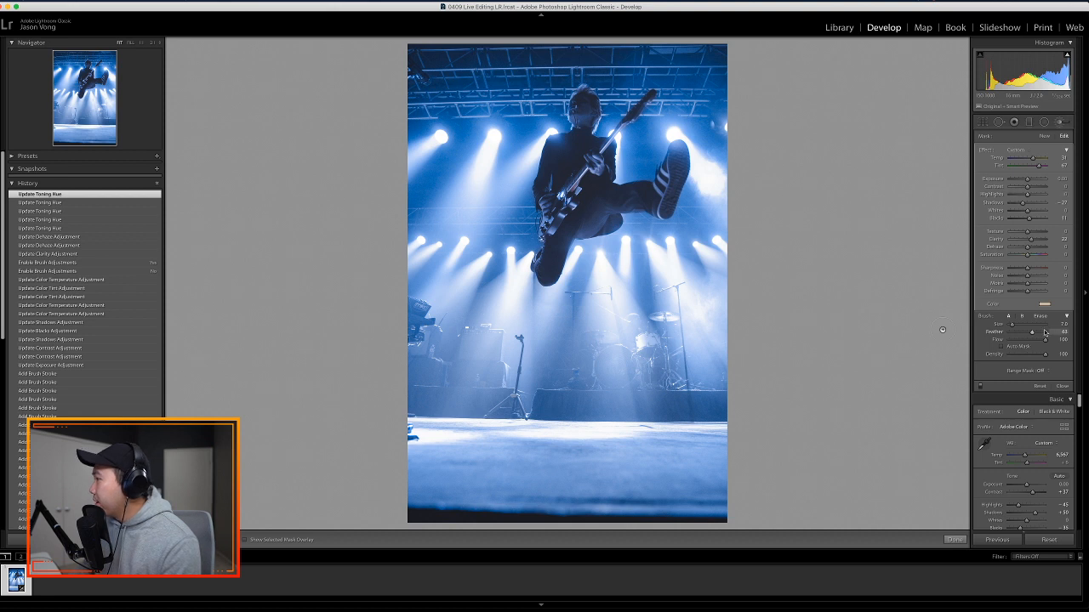
left_click(1062, 386)
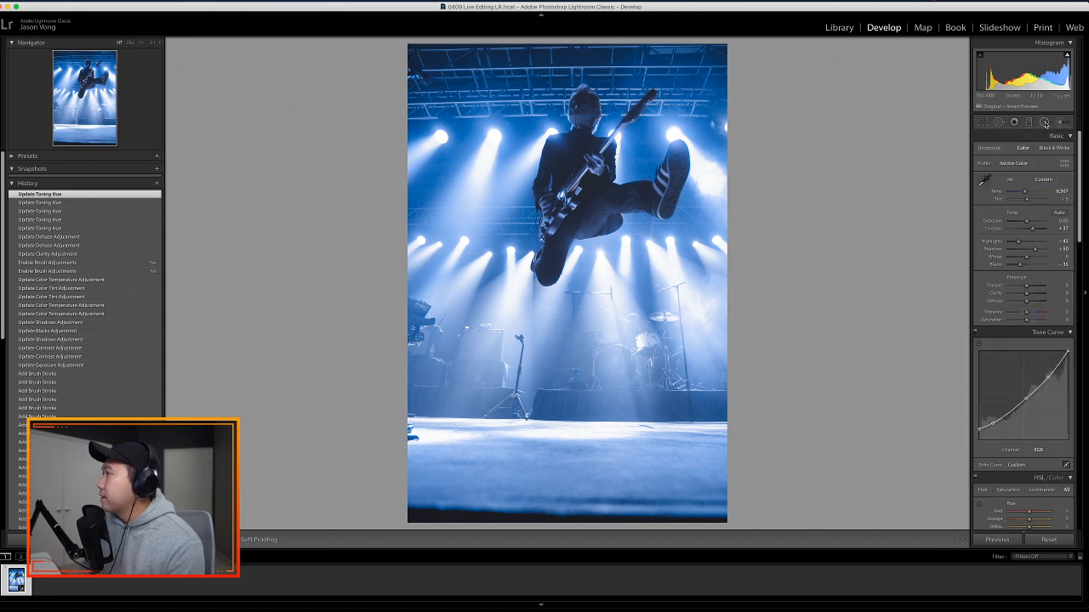
- Create an elliptical radial filter around the jumping guitarist, with exposure at 0 and the mask inverted
left_click(1044, 122)
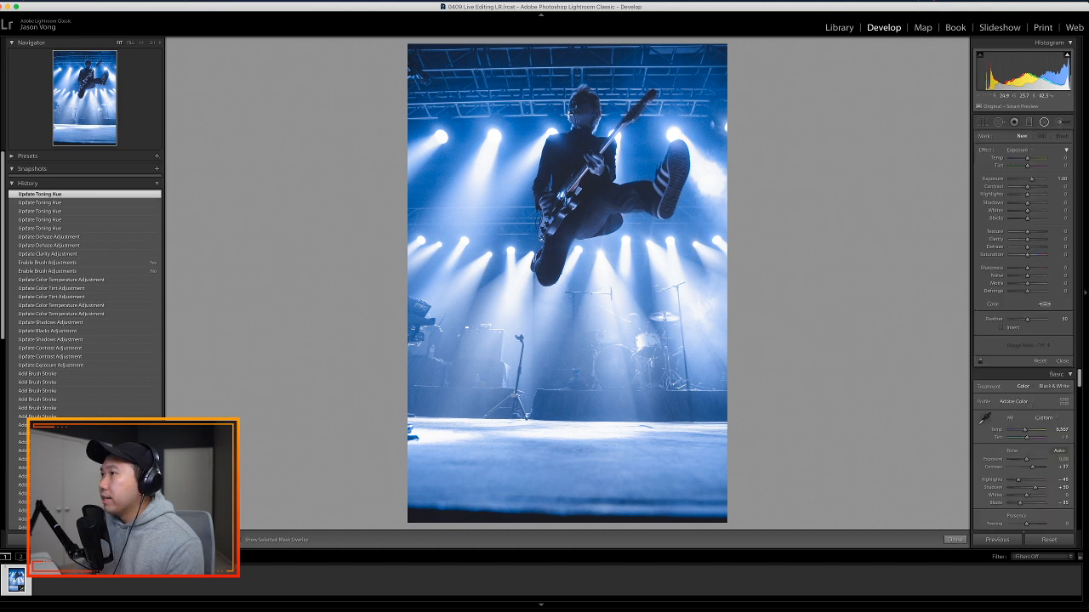
left_click_drag(563, 114, 585, 182)
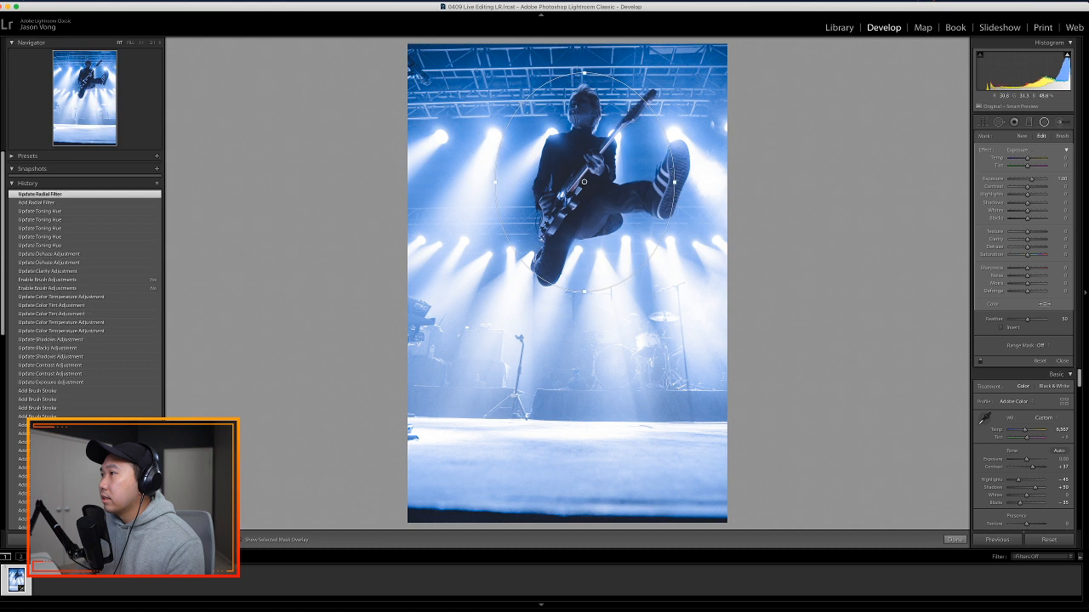
left_click_drag(674, 181, 688, 182)
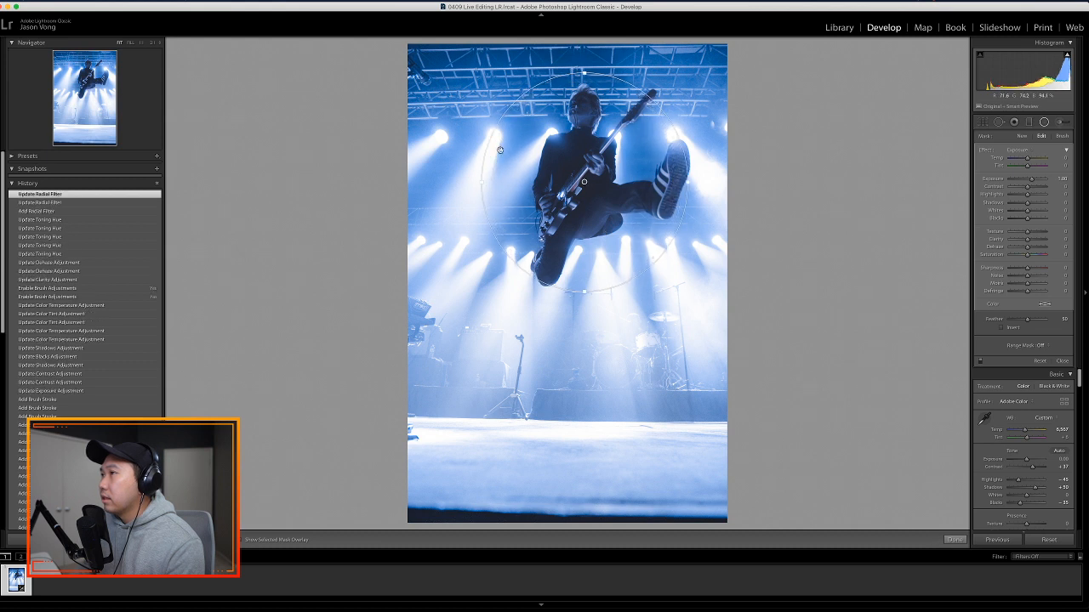
left_click_drag(587, 291, 585, 294)
left_click_drag(585, 182, 587, 183)
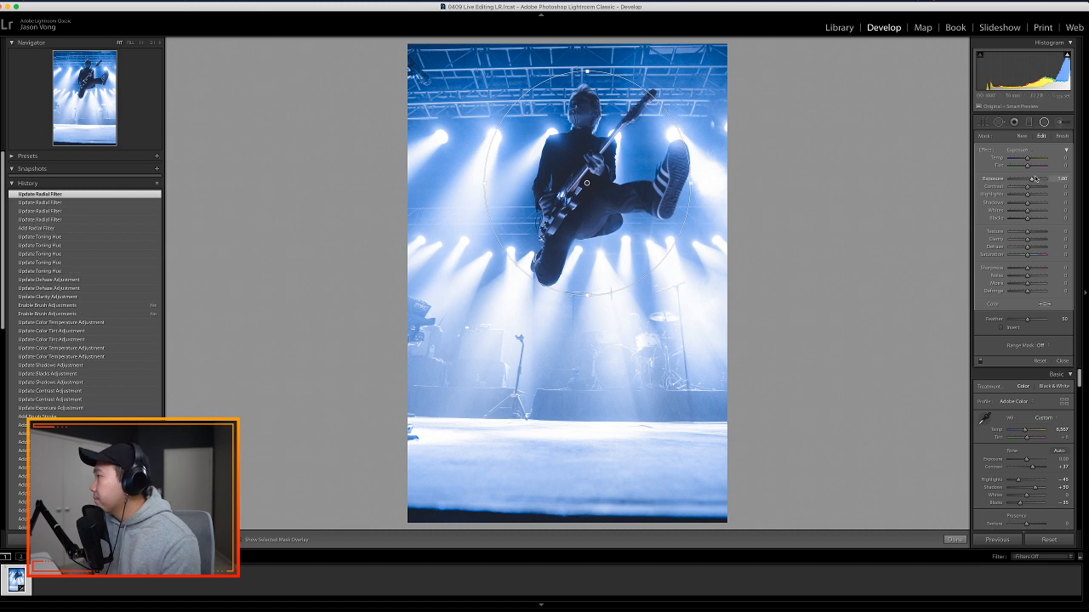
left_click_drag(1036, 178, 1027, 181)
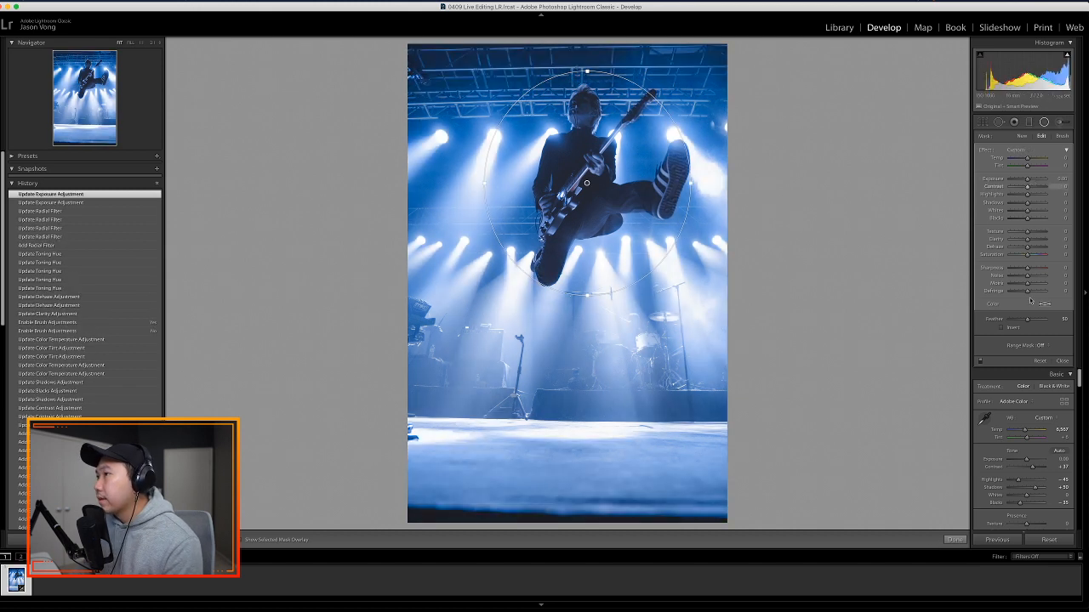
left_click(1003, 328)
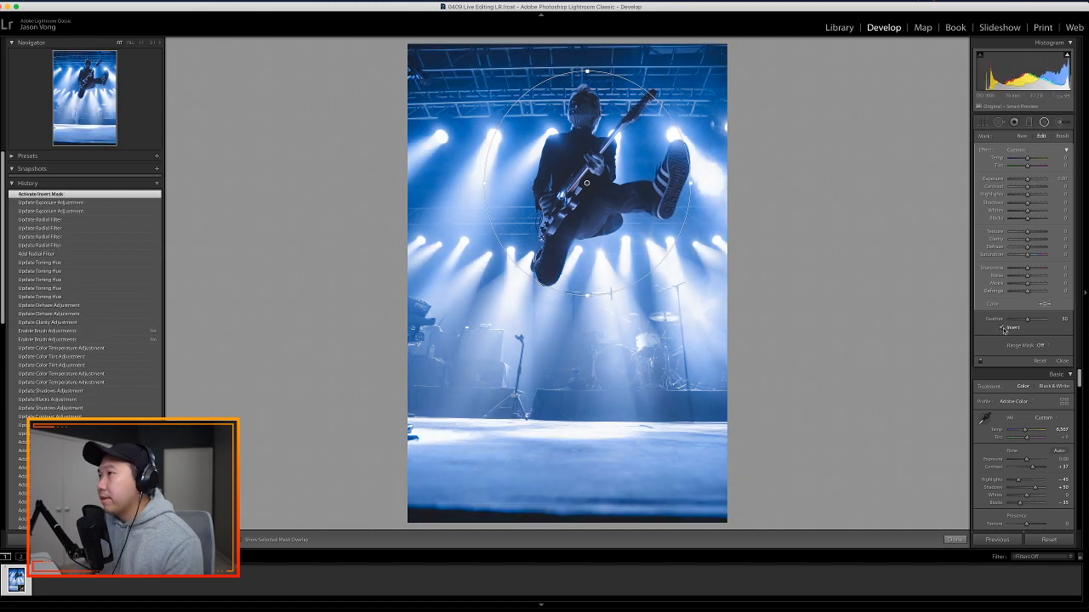
- Raise the radial filter's exposure to about 1 and slightly enlarge its ellipse around the guitarist
left_click_drag(1026, 179, 1033, 181)
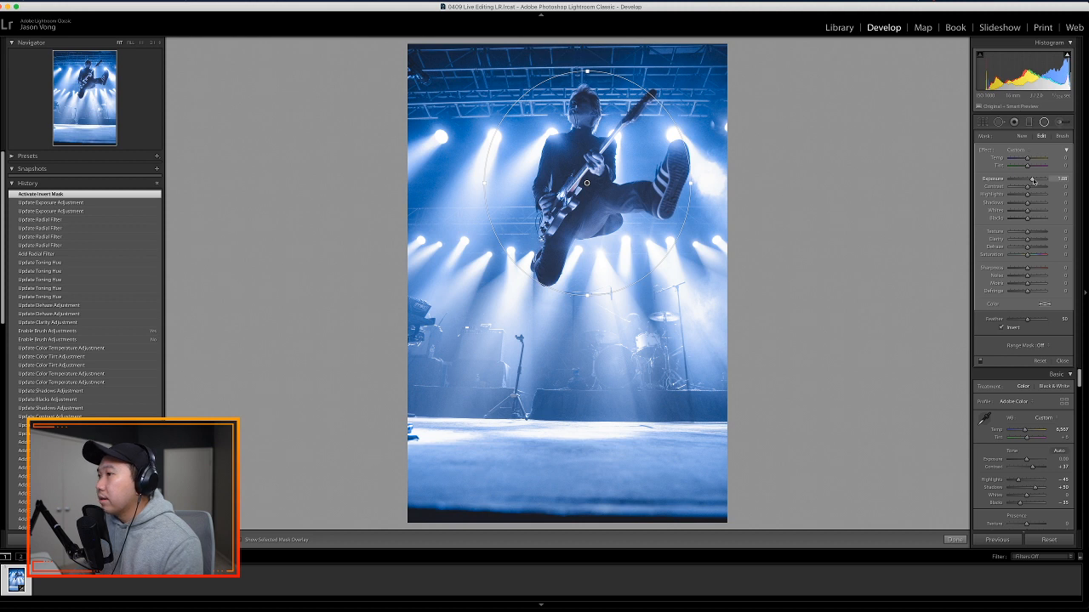
left_click_drag(1033, 181, 1033, 181)
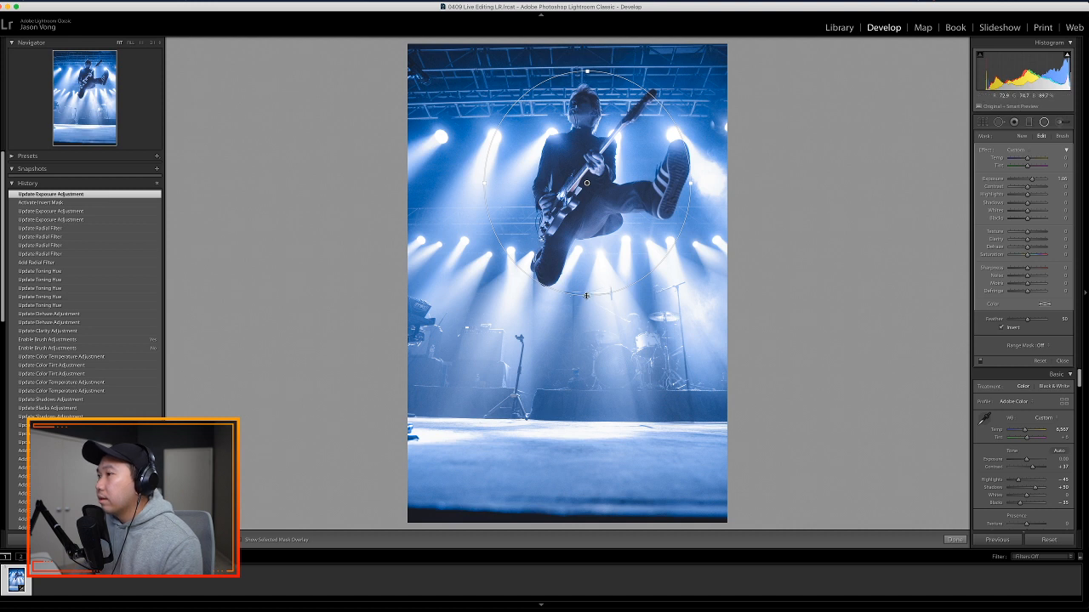
left_click_drag(586, 297, 587, 300)
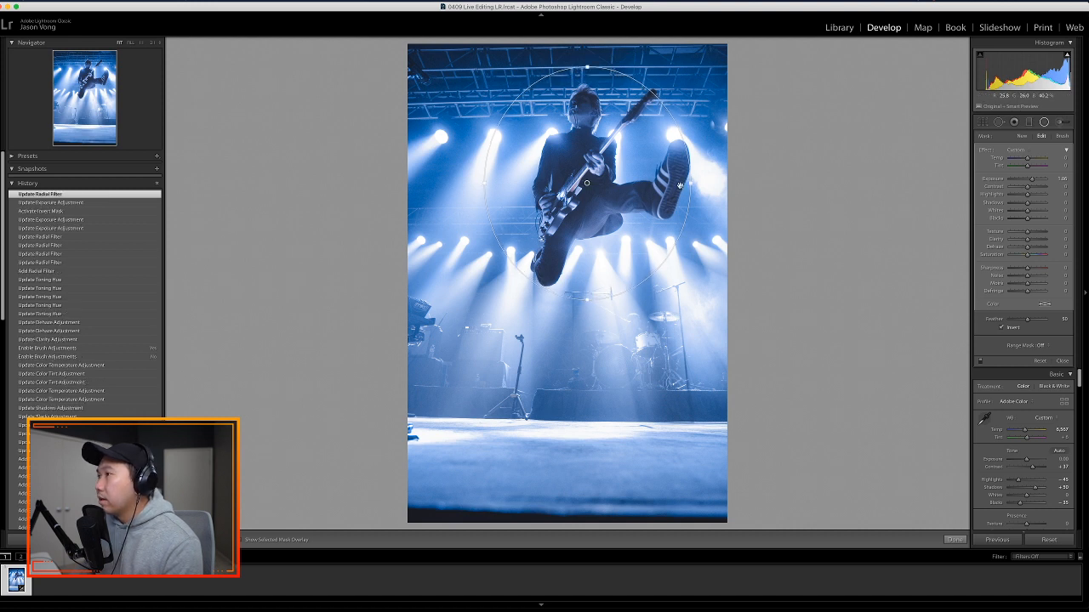
left_click_drag(693, 183, 694, 183)
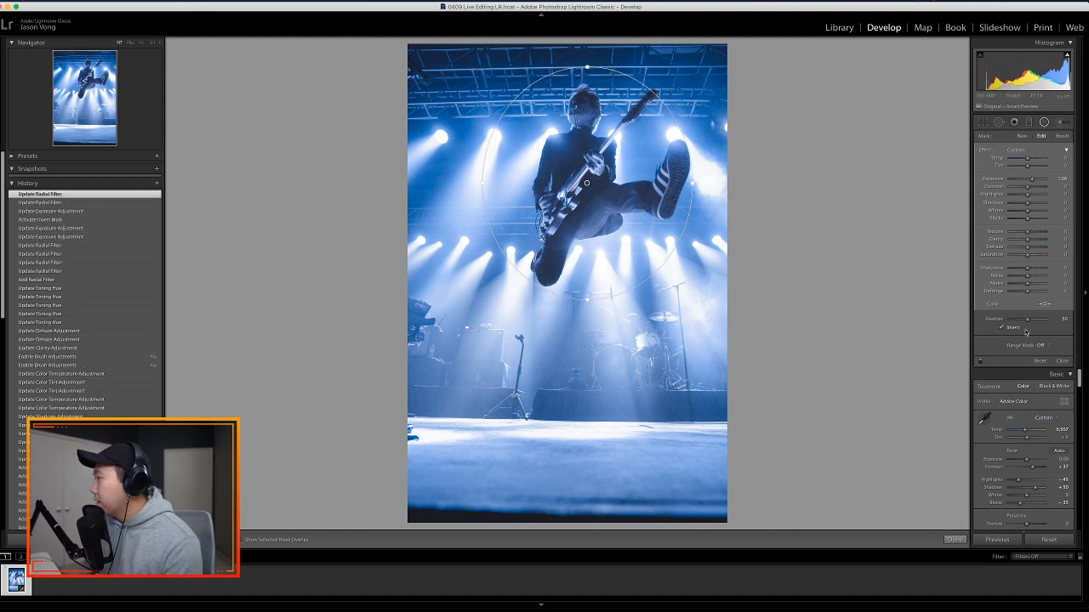
- Compare the photo with the radial filter off and on, leaving the filter enabled
left_click(979, 362)
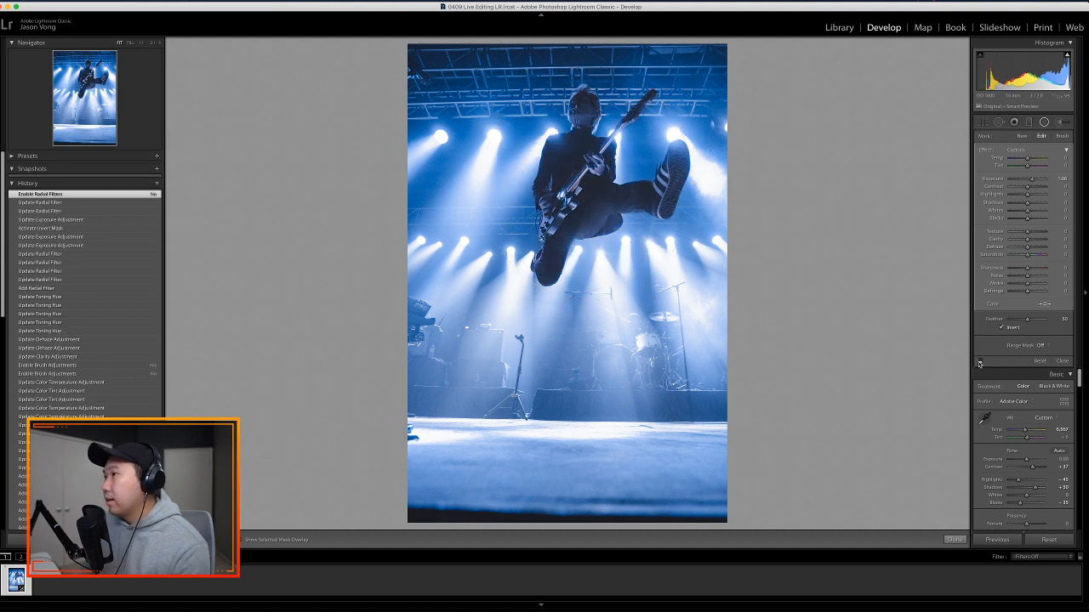
left_click(979, 362)
left_click(980, 363)
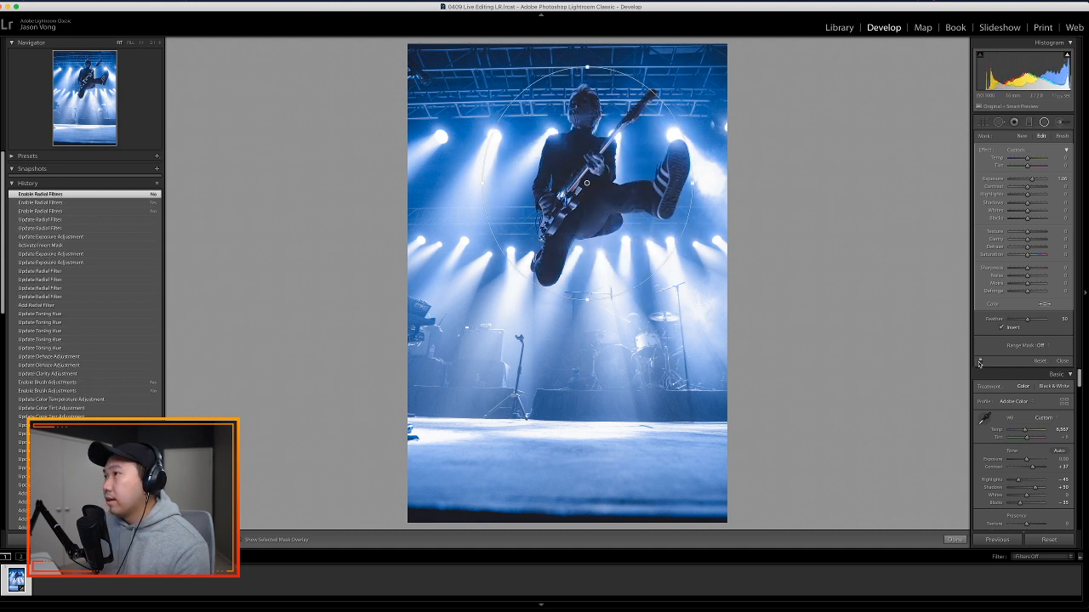
left_click(979, 362)
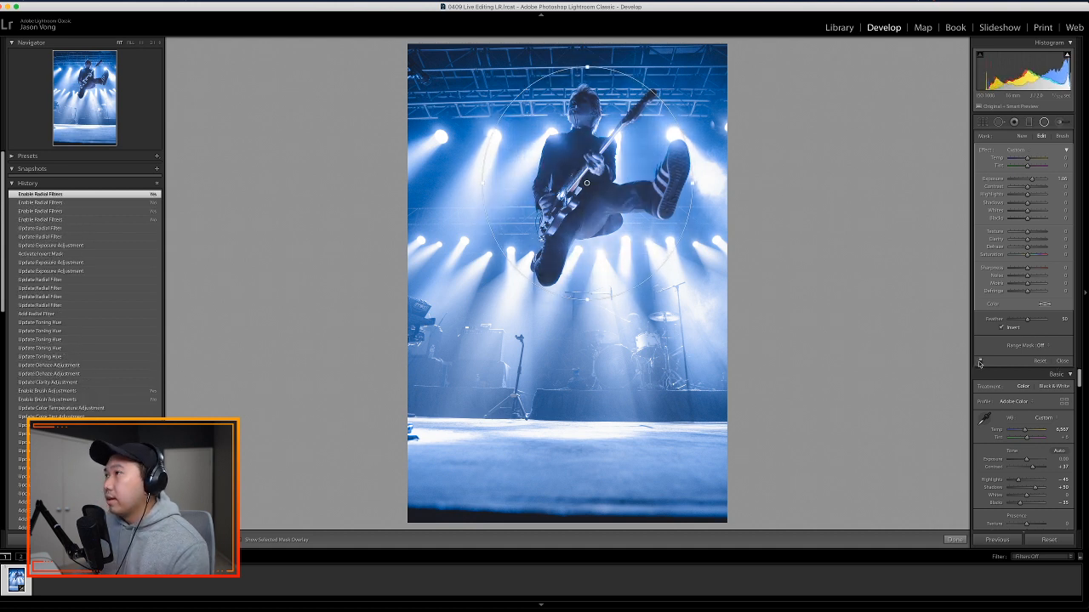
- Close the radial filter and try a post-crop vignette with an amount of -24
left_click(1061, 360)
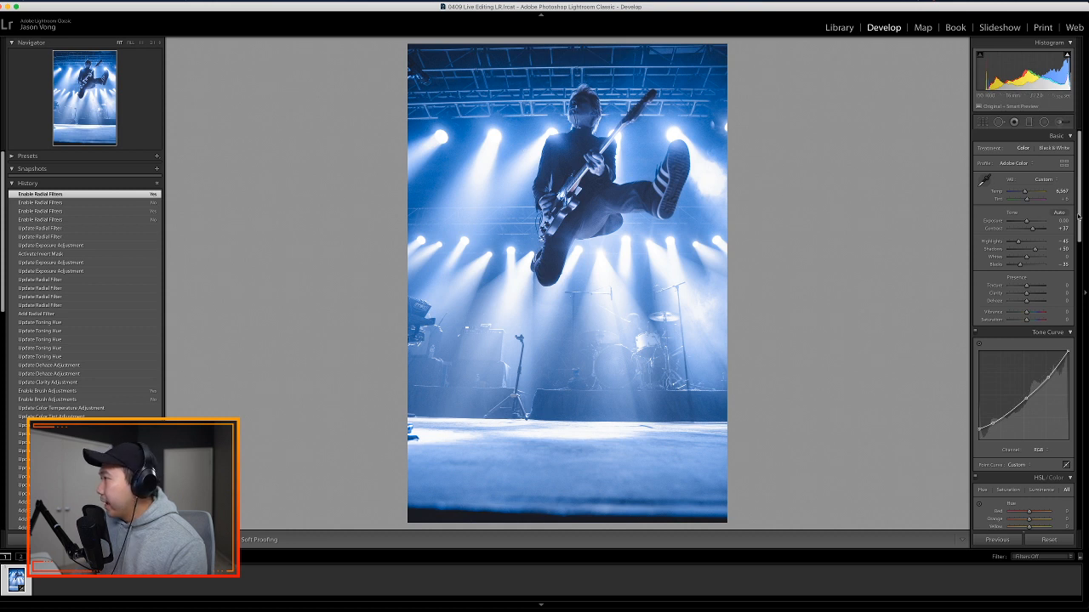
scroll(1079, 227, "down", 2)
left_click_drag(1078, 227, 1071, 461)
scroll(1031, 383, "down", 4)
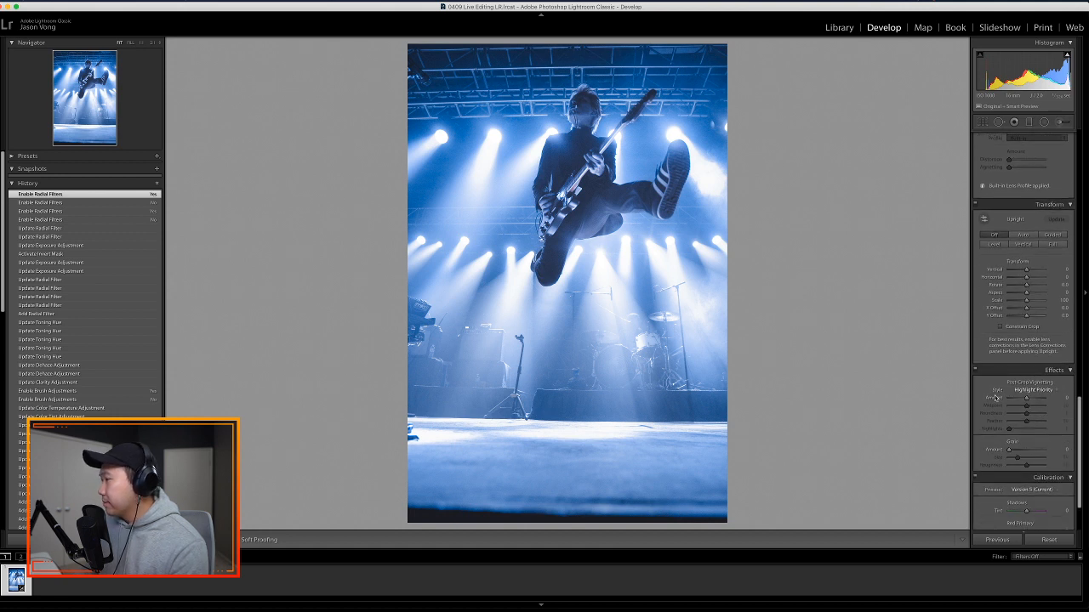
left_click_drag(1027, 398, 1023, 400)
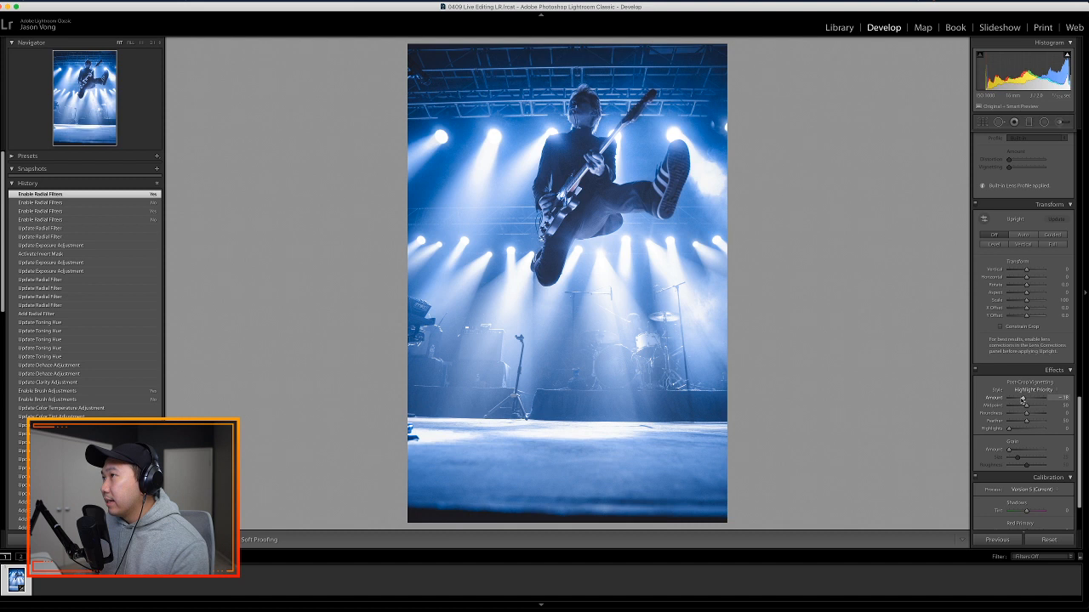
left_click_drag(1023, 400, 1022, 400)
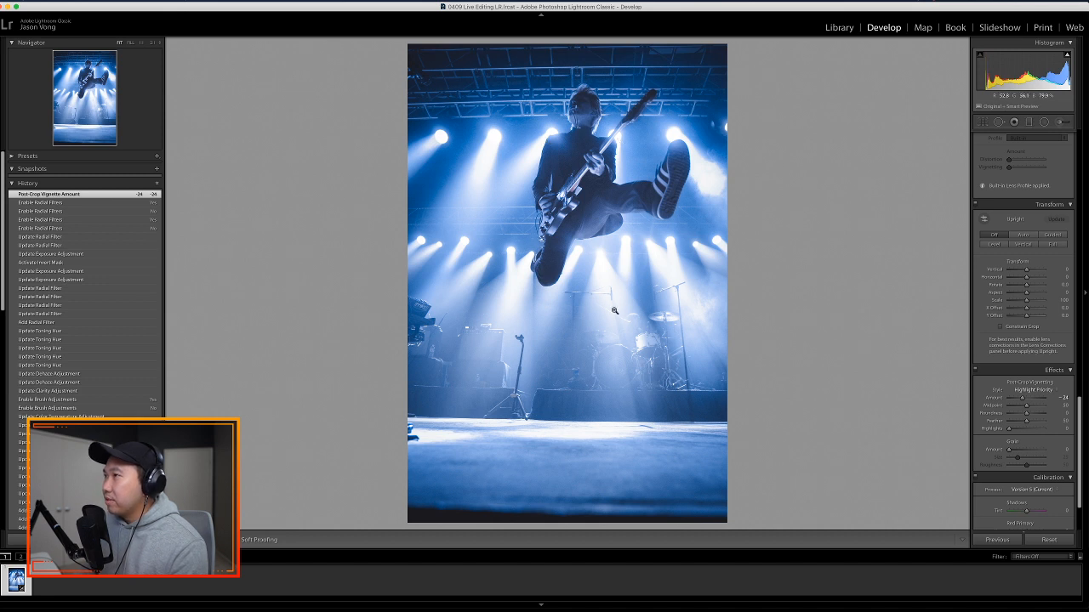
double_click(1023, 399)
left_click_drag(1081, 422, 1079, 162)
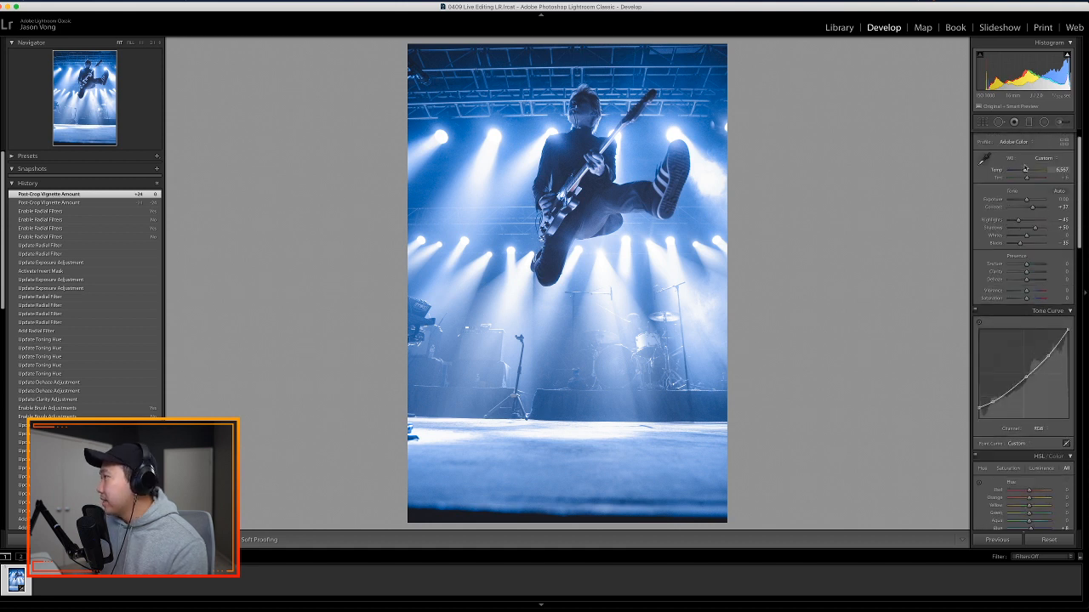
- Add a second, non-inverted elliptical radial filter centred on the jumping guitarist and enlarge it to surround his body
left_click(1060, 125)
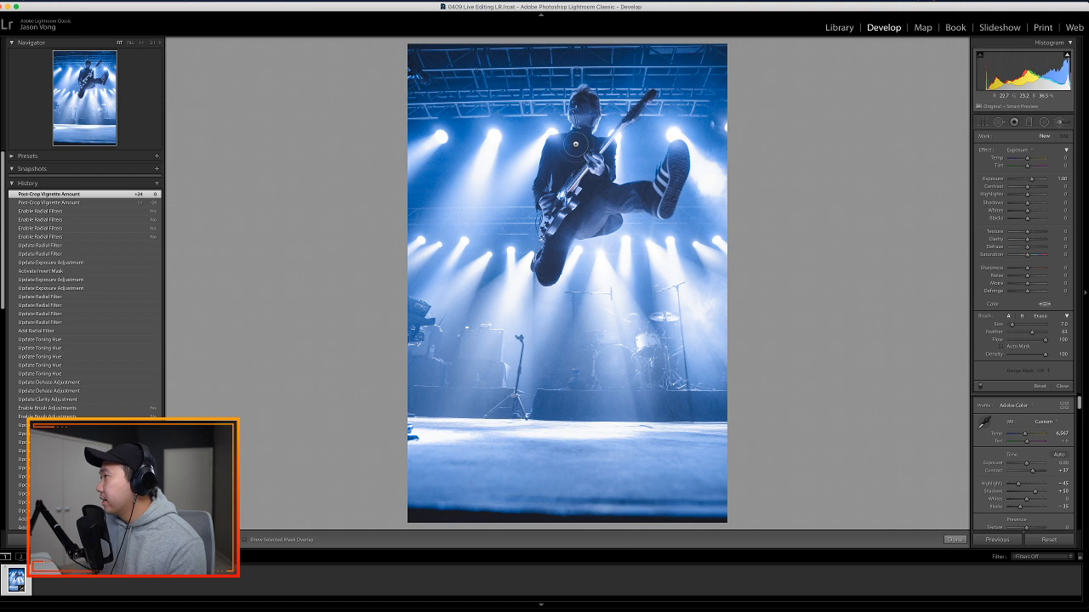
left_click(1045, 124)
left_click_drag(583, 152, 680, 247)
left_click_drag(626, 144, 634, 182)
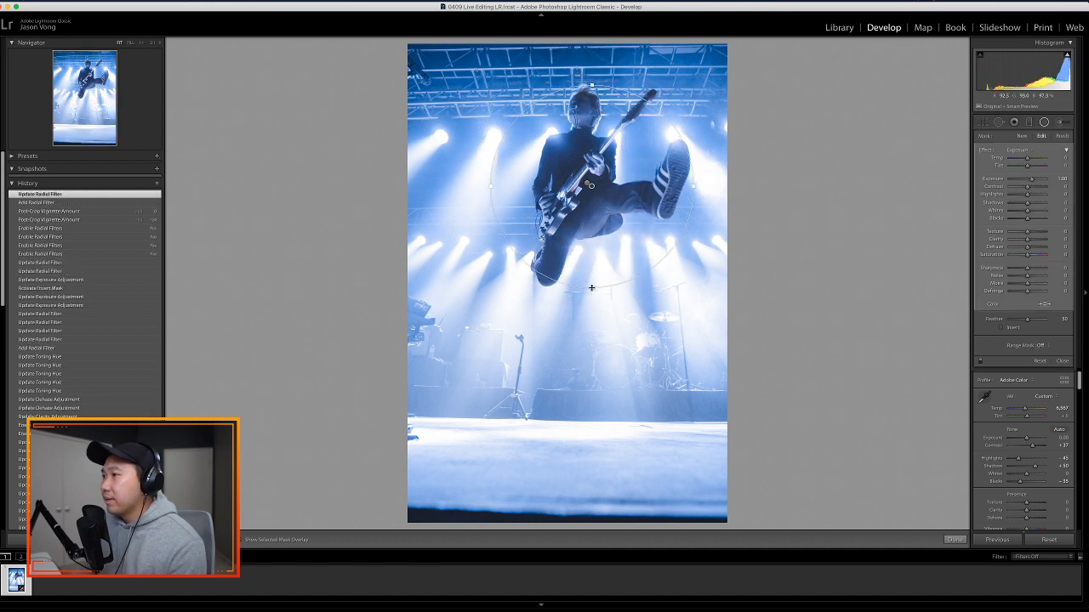
left_click_drag(591, 287, 592, 300)
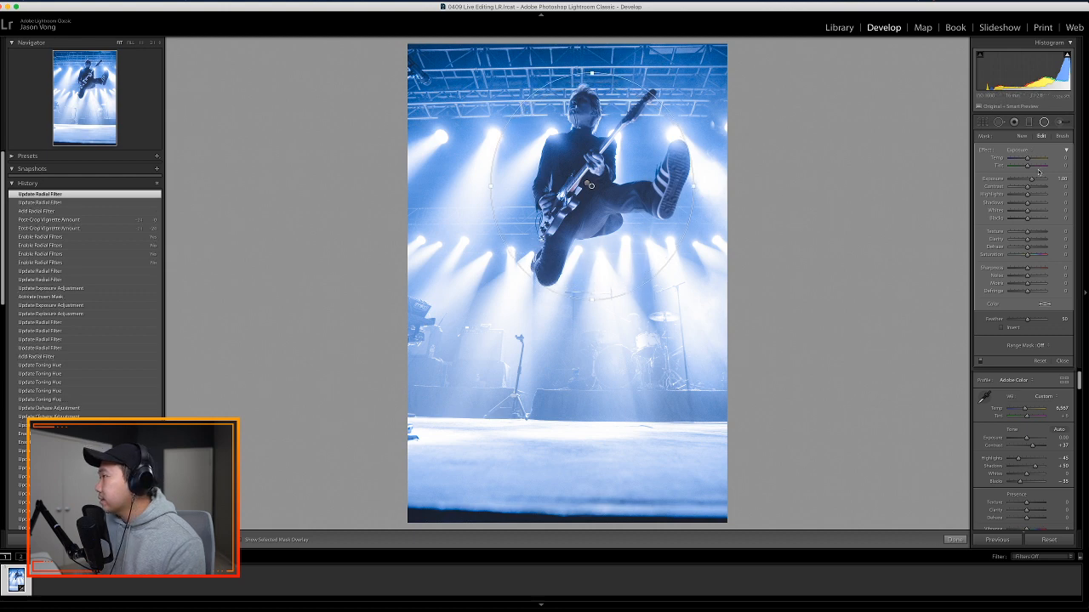
- Darken the surroundings with the second radial filter by setting exposure to about -1.13 and dehaze to -22
left_click_drag(1032, 180, 1024, 182)
mouse_move(1021, 249)
left_mouse_down()
mouse_move(1035, 249)
mouse_move(1025, 253)
left_mouse_up()
left_click_drag(1030, 253, 1032, 250)
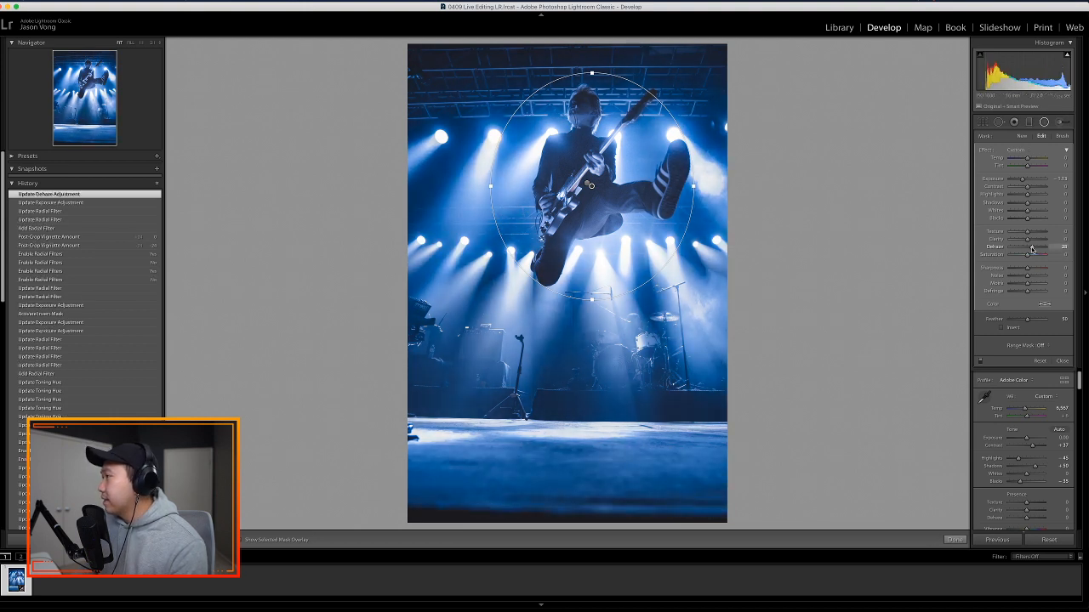
left_click_drag(1027, 250, 1024, 248)
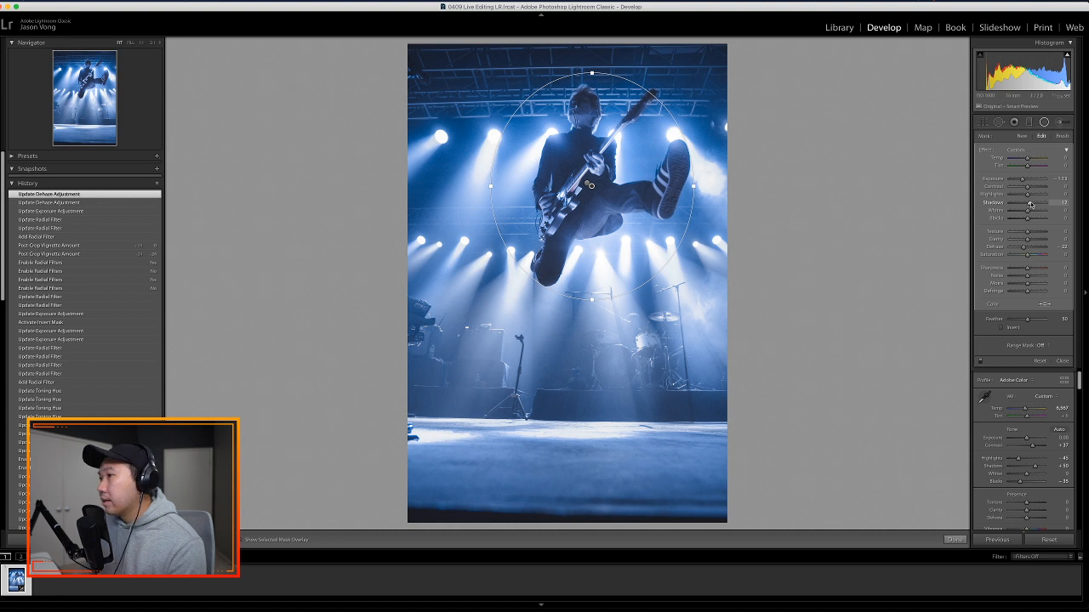
- Set the second radial filter's shadows to about -40 and blacks to -1, make its ellipse taller, and lower highlights to about -39
mouse_move(1031, 205)
left_mouse_down()
mouse_move(1019, 207)
mouse_move(1030, 222)
left_mouse_up()
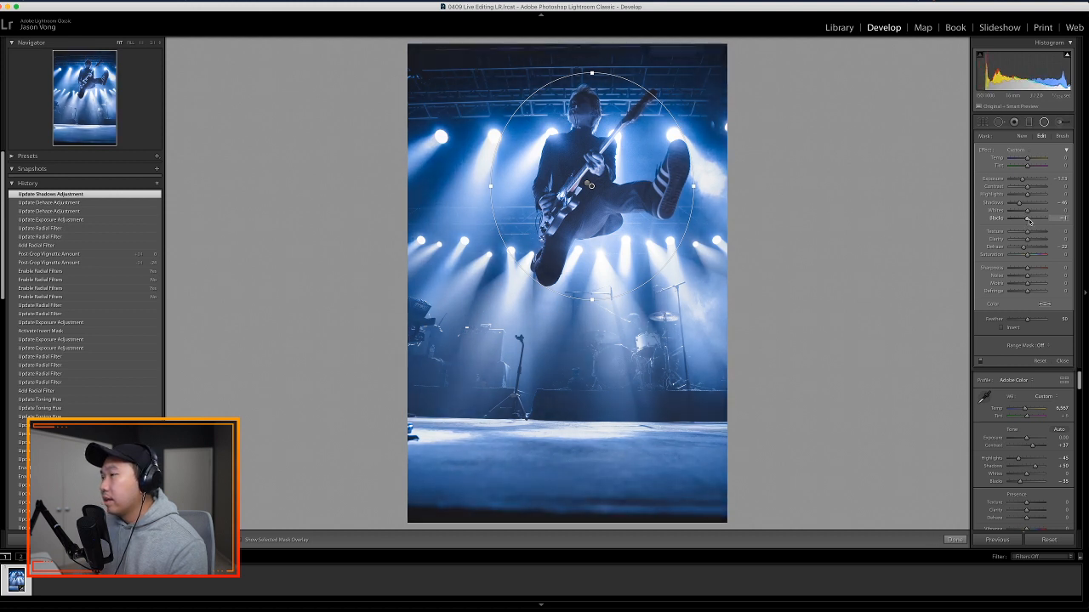
left_click_drag(592, 72, 592, 62)
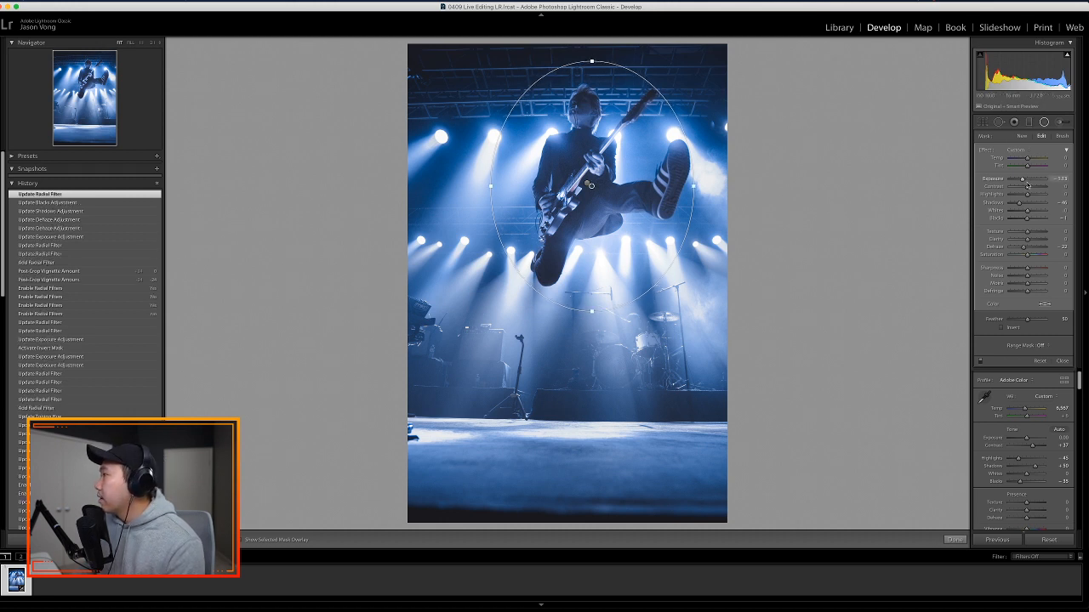
left_click_drag(1023, 196, 1018, 198)
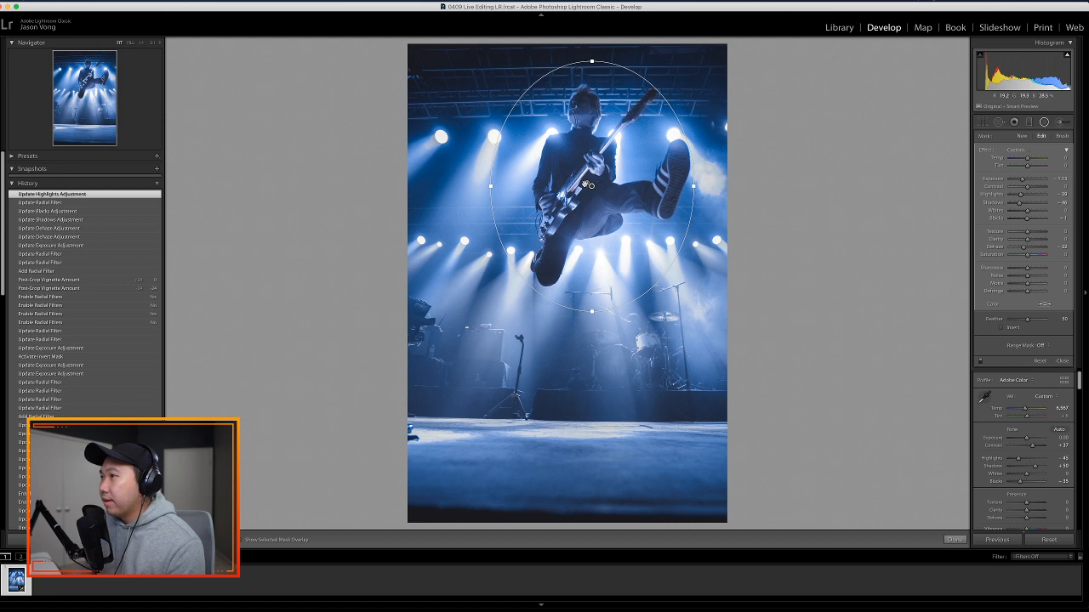
left_click(586, 184)
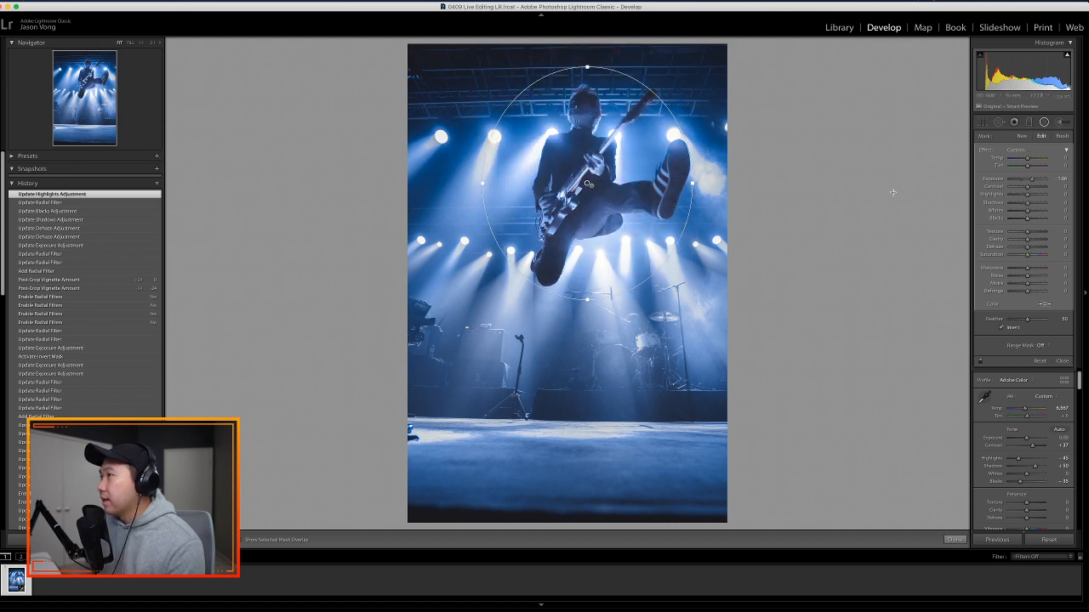
left_click(1063, 123)
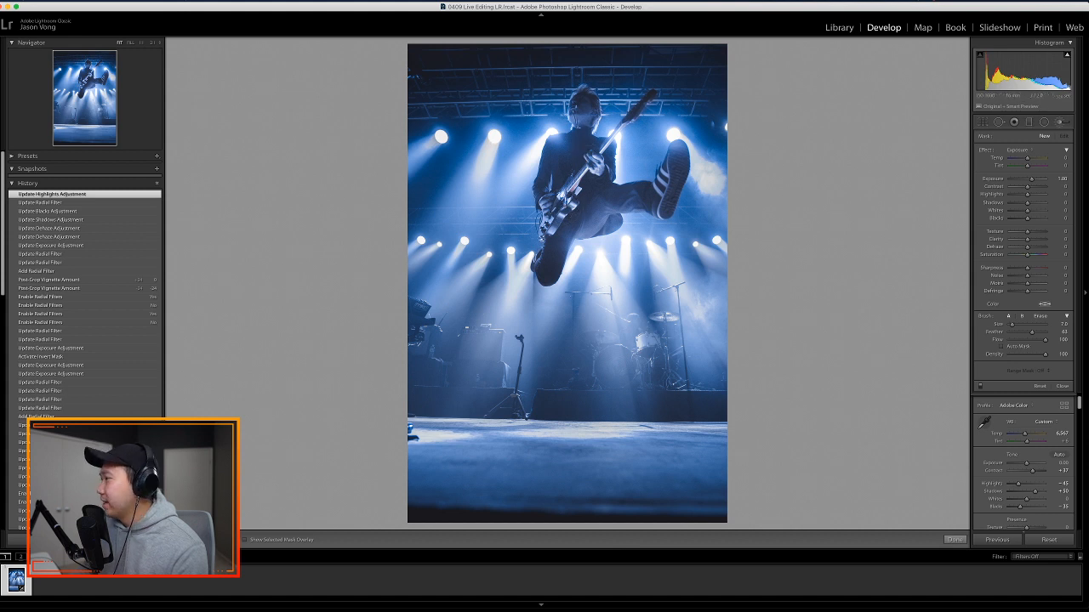
left_click(1065, 388)
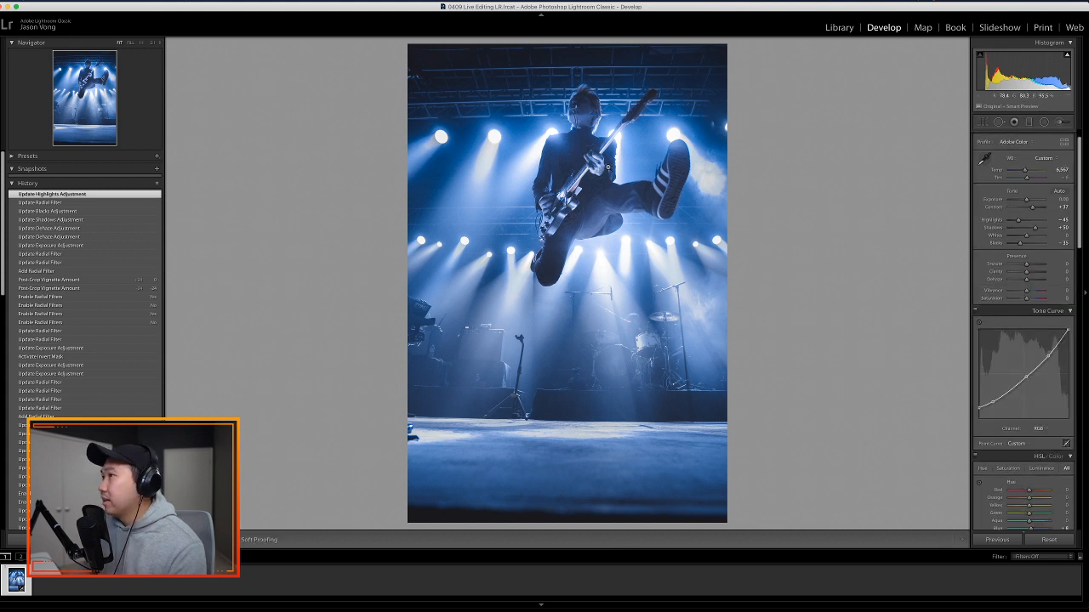
left_click(1060, 124)
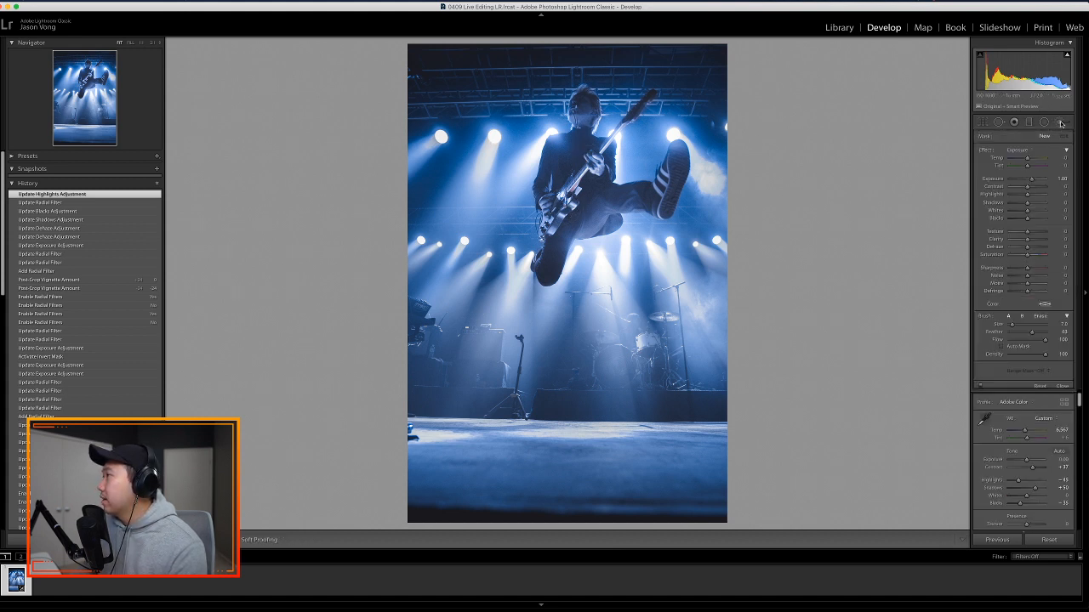
left_click(1061, 124)
left_click(1061, 124)
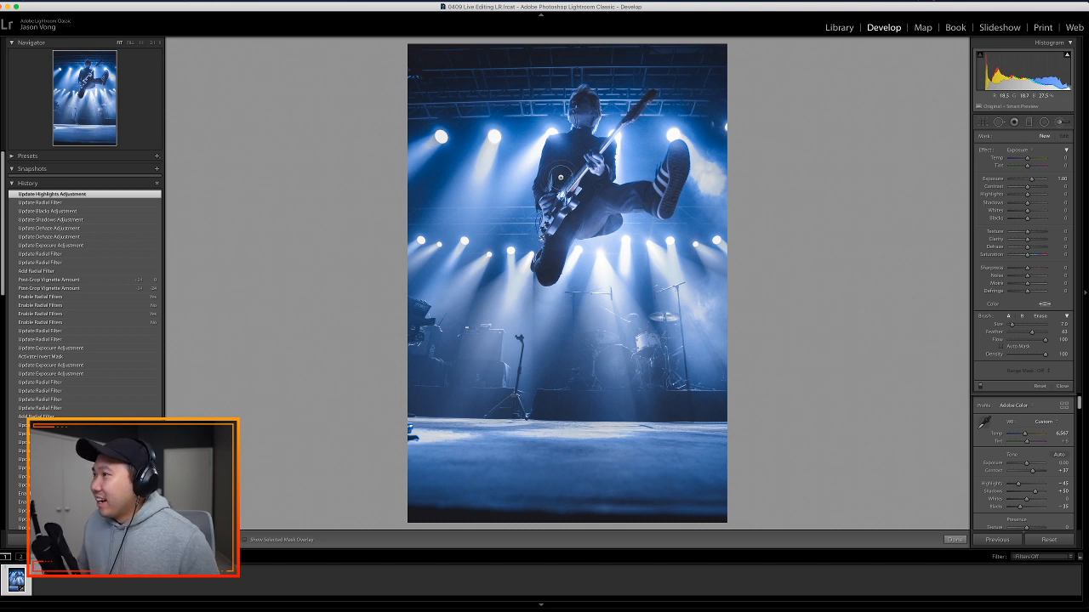
left_click(1045, 123)
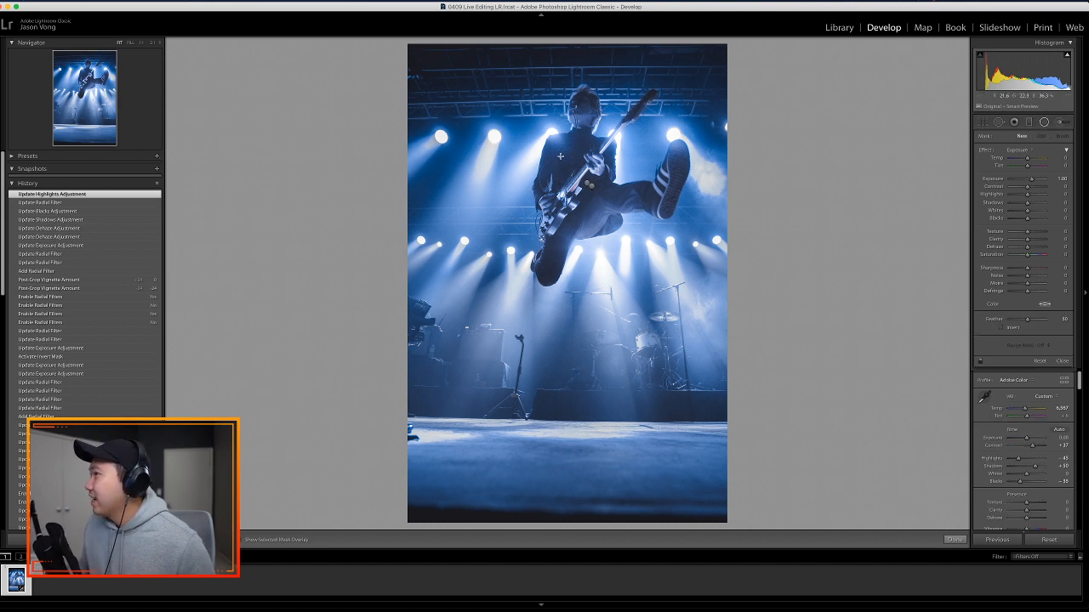
- Paint a new adjustment brush mask with exposure 1.00 over the guitarist's head, jacket, guitar, legs and shoe, using brush size 8
left_click(1066, 125)
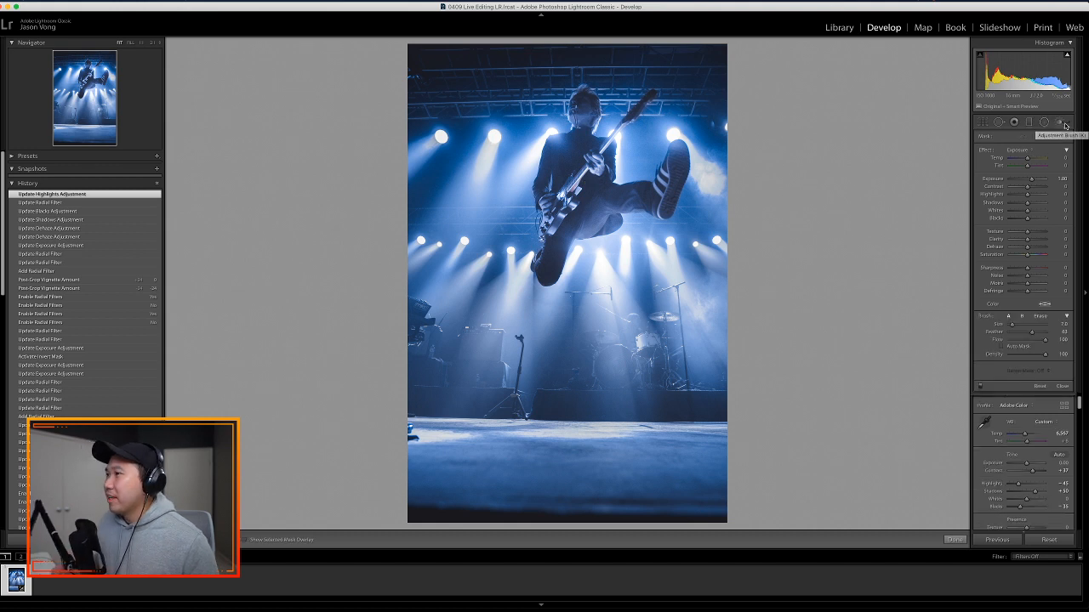
left_click(129, 43)
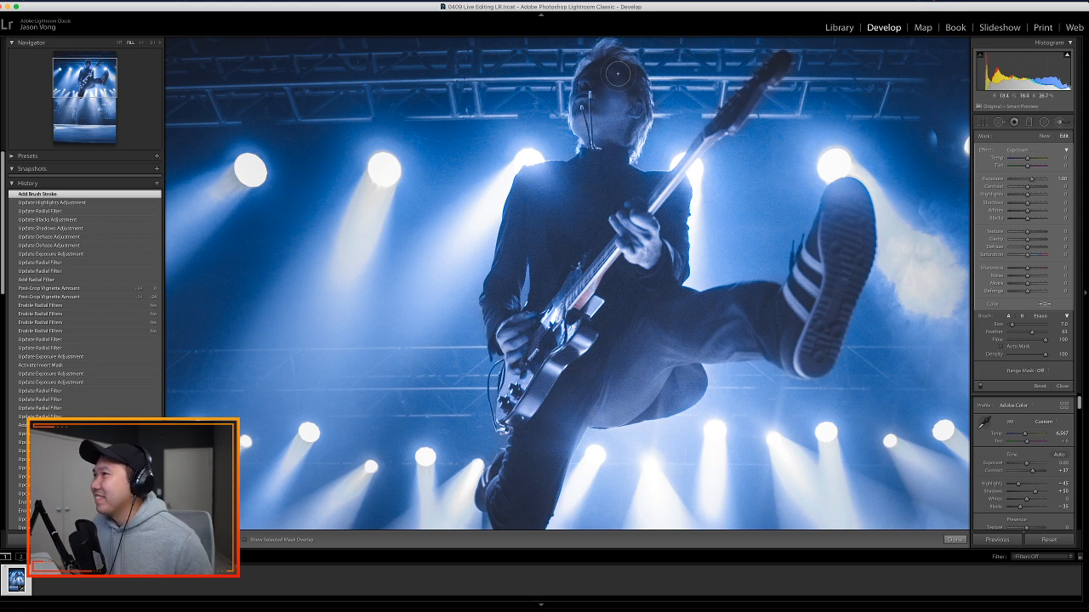
mouse_move(599, 76)
left_mouse_down()
mouse_move(588, 90)
mouse_move(629, 102)
mouse_move(616, 86)
mouse_move(619, 154)
mouse_move(600, 140)
mouse_move(569, 187)
mouse_move(521, 219)
mouse_move(591, 250)
mouse_move(587, 213)
mouse_move(672, 189)
mouse_move(638, 196)
mouse_move(637, 246)
mouse_move(672, 223)
mouse_move(617, 289)
mouse_move(542, 238)
mouse_move(506, 273)
mouse_move(504, 349)
mouse_move(561, 306)
mouse_move(620, 315)
mouse_move(651, 293)
mouse_move(694, 345)
mouse_move(719, 324)
mouse_move(747, 320)
mouse_move(742, 289)
mouse_move(791, 357)
mouse_move(845, 229)
mouse_move(821, 251)
mouse_move(843, 194)
mouse_move(840, 302)
mouse_move(815, 368)
mouse_move(852, 231)
mouse_move(770, 319)
mouse_move(629, 357)
mouse_move(557, 395)
mouse_move(509, 453)
mouse_move(506, 497)
mouse_move(489, 492)
mouse_move(517, 501)
mouse_move(540, 471)
mouse_move(535, 497)
mouse_move(569, 455)
mouse_move(579, 345)
left_mouse_up()
key("]")
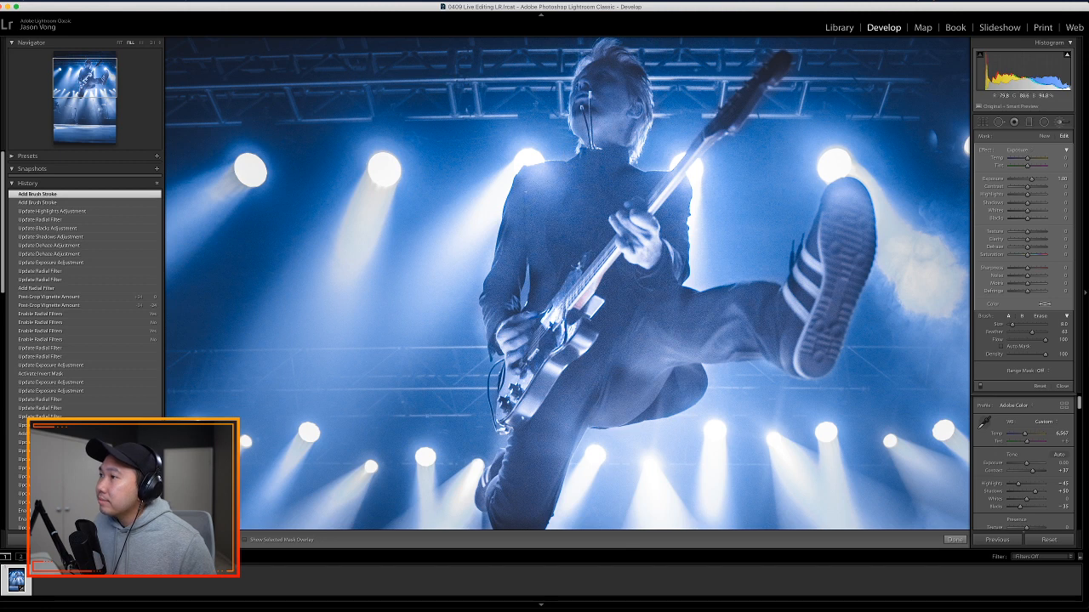
mouse_move(522, 211)
left_mouse_down()
mouse_move(516, 238)
mouse_move(512, 193)
left_mouse_up()
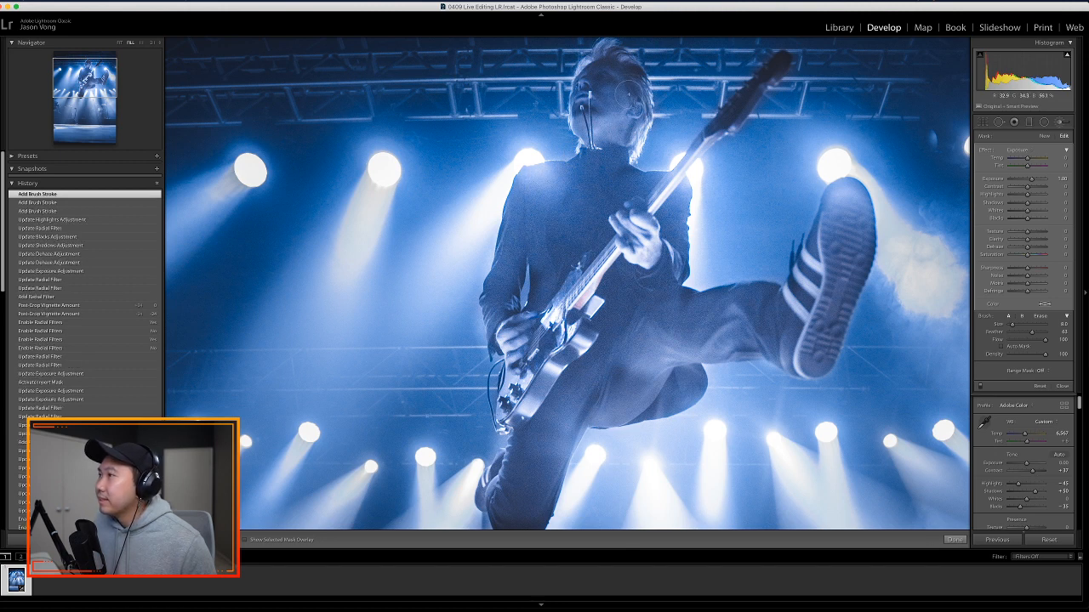
mouse_move(629, 85)
left_mouse_down()
mouse_move(606, 69)
mouse_move(588, 128)
left_mouse_up()
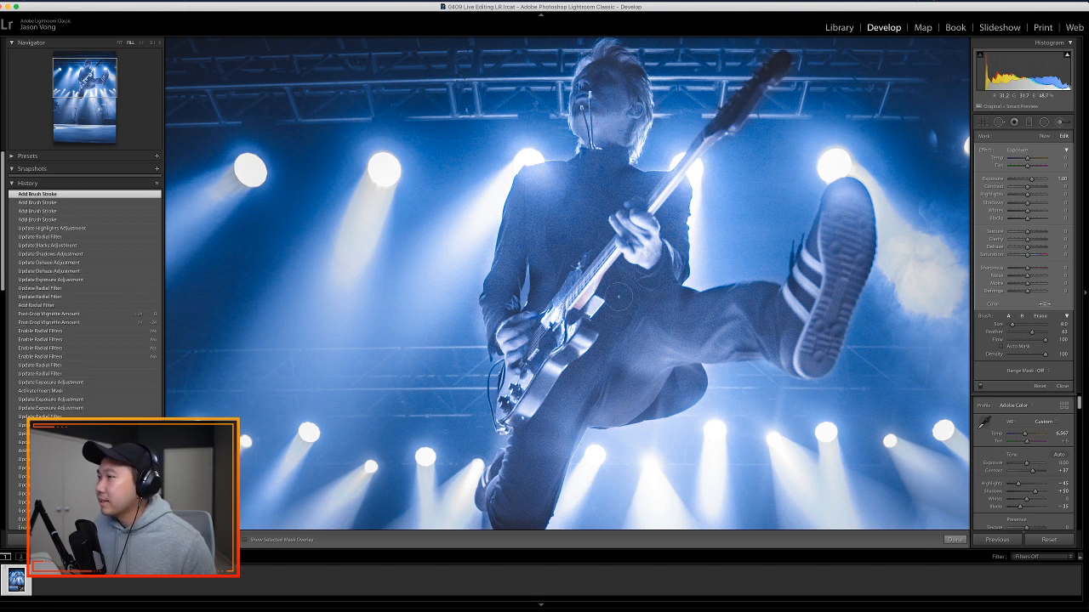
mouse_move(609, 367)
left_mouse_down()
mouse_move(614, 399)
mouse_move(655, 410)
mouse_move(690, 373)
mouse_move(693, 393)
left_mouse_up()
left_click_drag(519, 470, 520, 487)
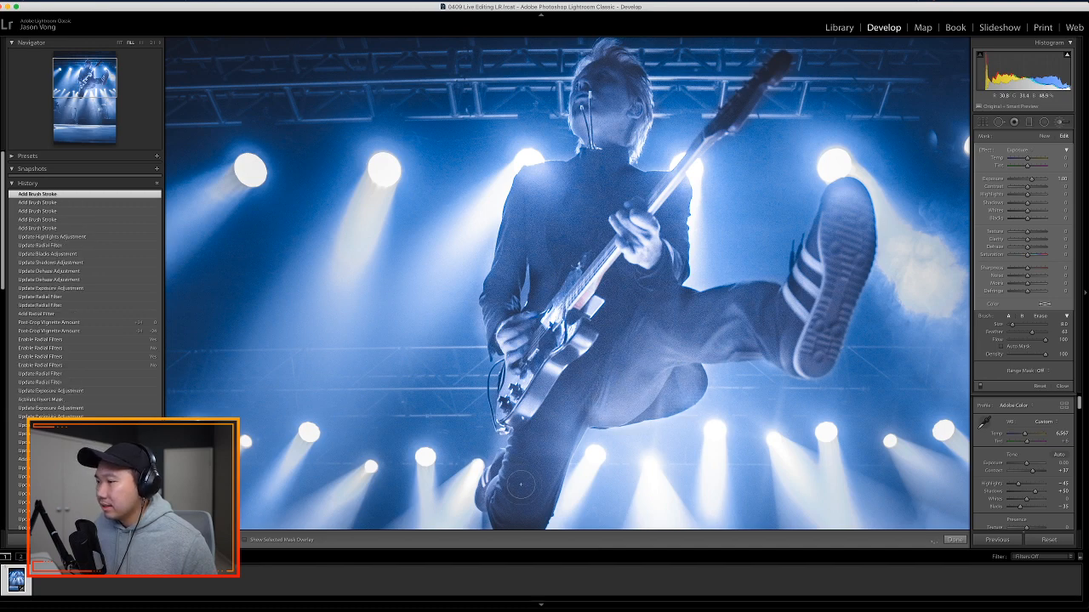
mouse_move(645, 422)
left_mouse_down()
mouse_move(687, 202)
mouse_move(646, 129)
mouse_move(645, 228)
left_mouse_up()
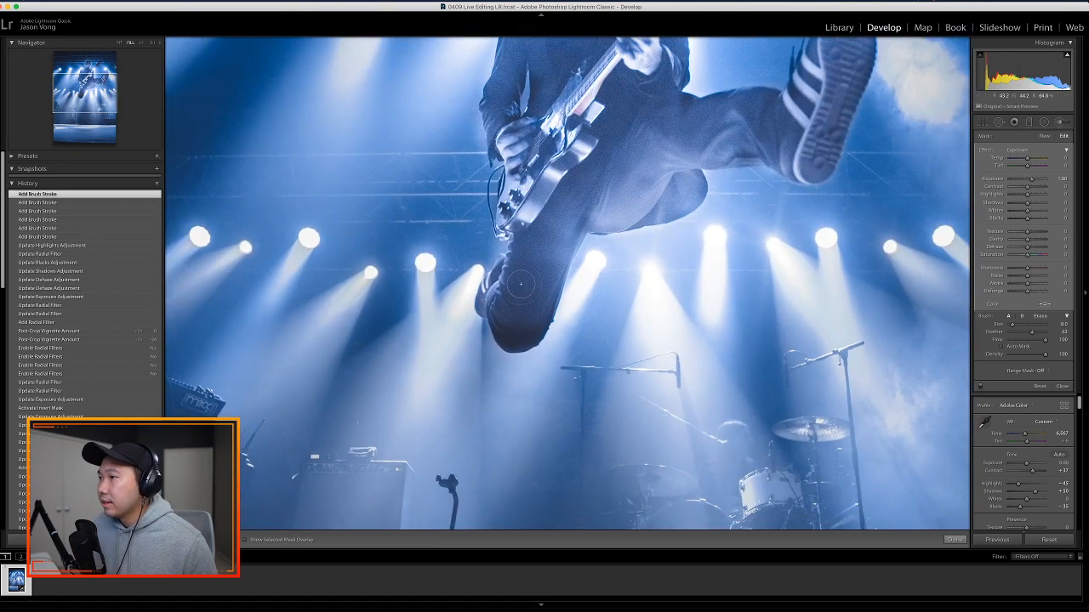
mouse_move(511, 326)
left_mouse_down()
mouse_move(521, 337)
mouse_move(516, 277)
left_mouse_up()
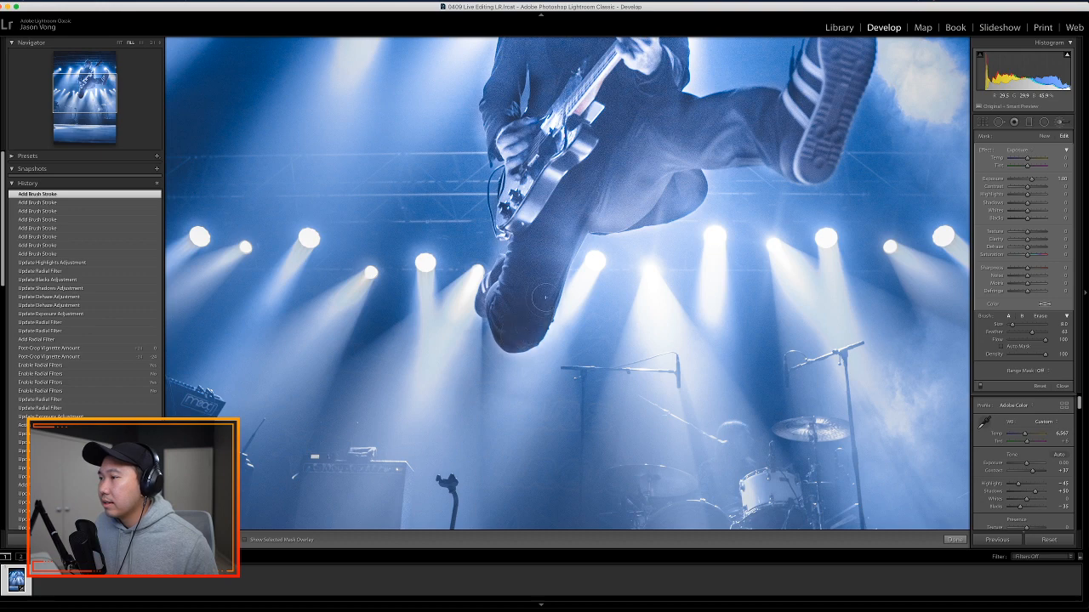
mouse_move(545, 297)
left_mouse_down()
mouse_move(565, 253)
mouse_move(504, 486)
mouse_move(534, 447)
mouse_move(549, 447)
left_mouse_up()
- Reset the brushed guitarist's exposure to 0 and show the whole photo
key("super+equal")
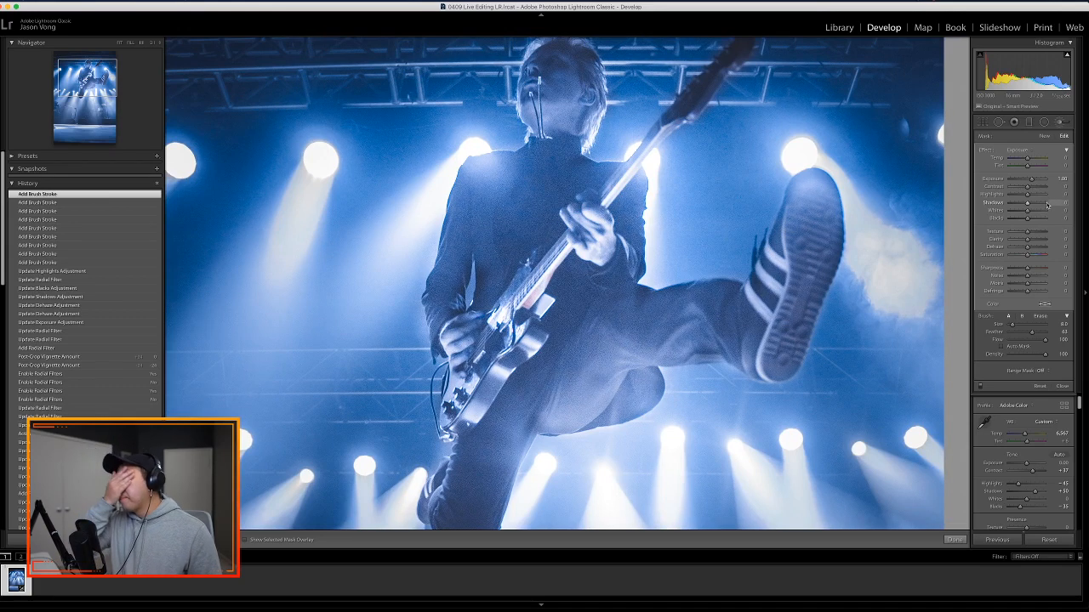
left_click_drag(1033, 179, 1032, 180)
double_click(1032, 180)
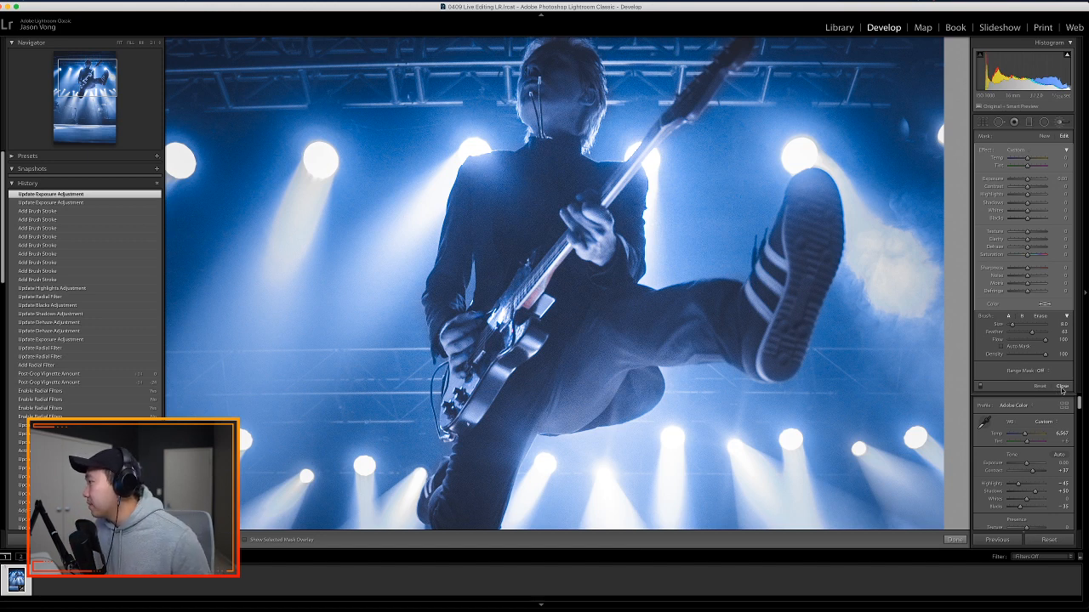
left_click(128, 42)
left_click(120, 45)
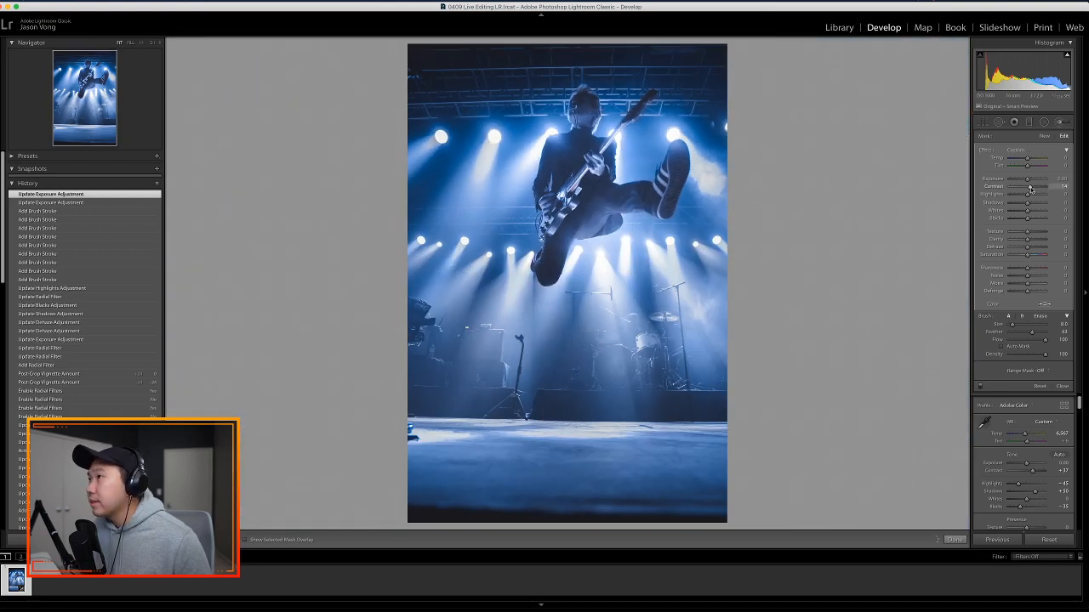
- Set the brushed guitarist's contrast to -34 and highlights to about 52, slightly lower shadows and raise clarity, and close the brush
left_click_drag(1038, 190, 1029, 191)
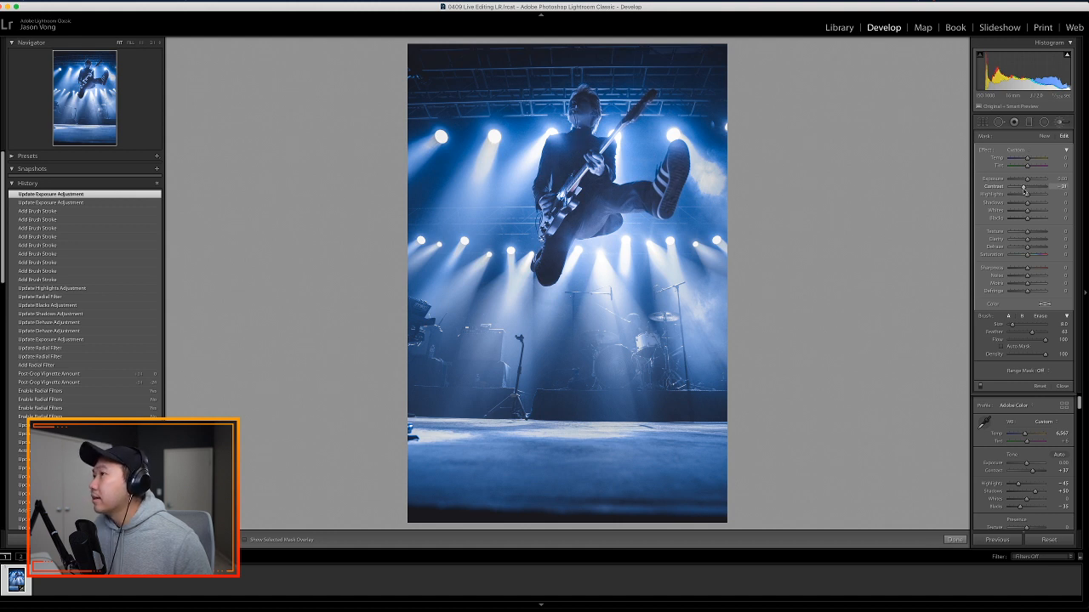
left_click_drag(1023, 191, 1039, 199)
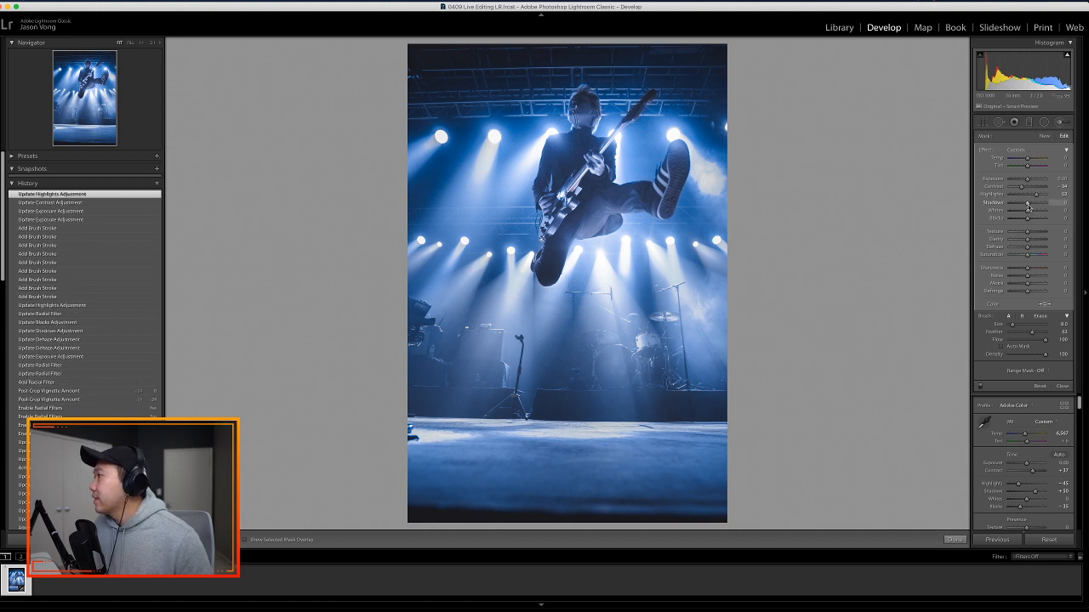
left_click_drag(1026, 206, 1030, 205)
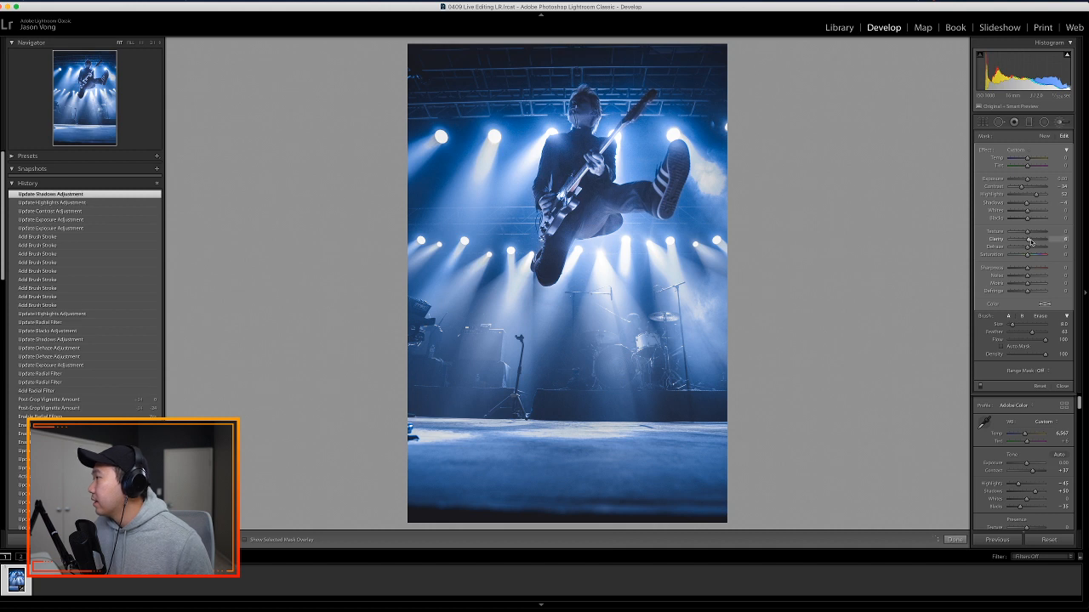
left_click_drag(1030, 242, 1031, 243)
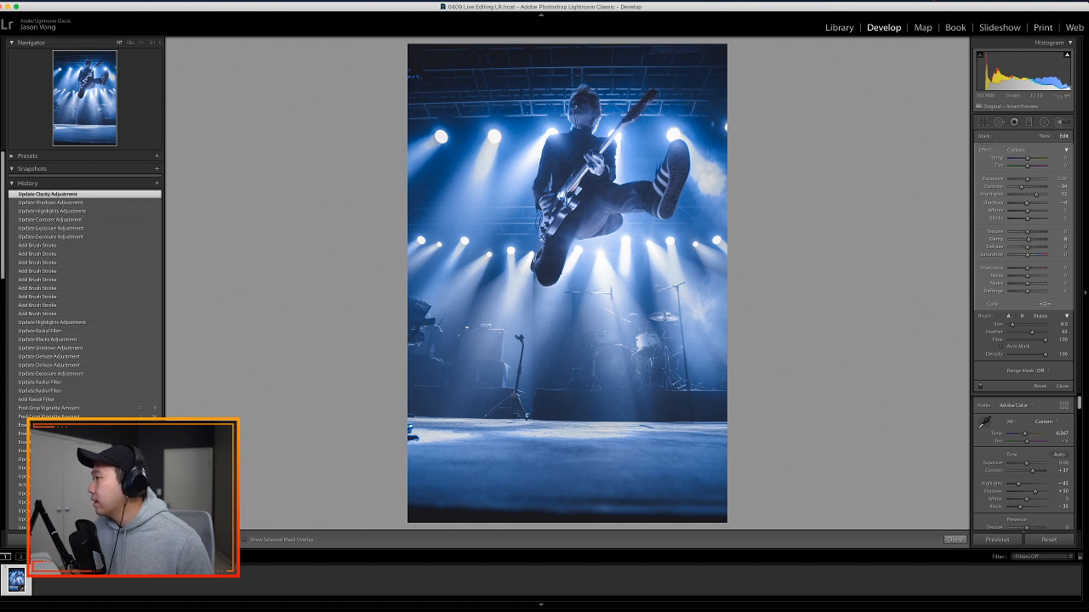
left_click(1062, 387)
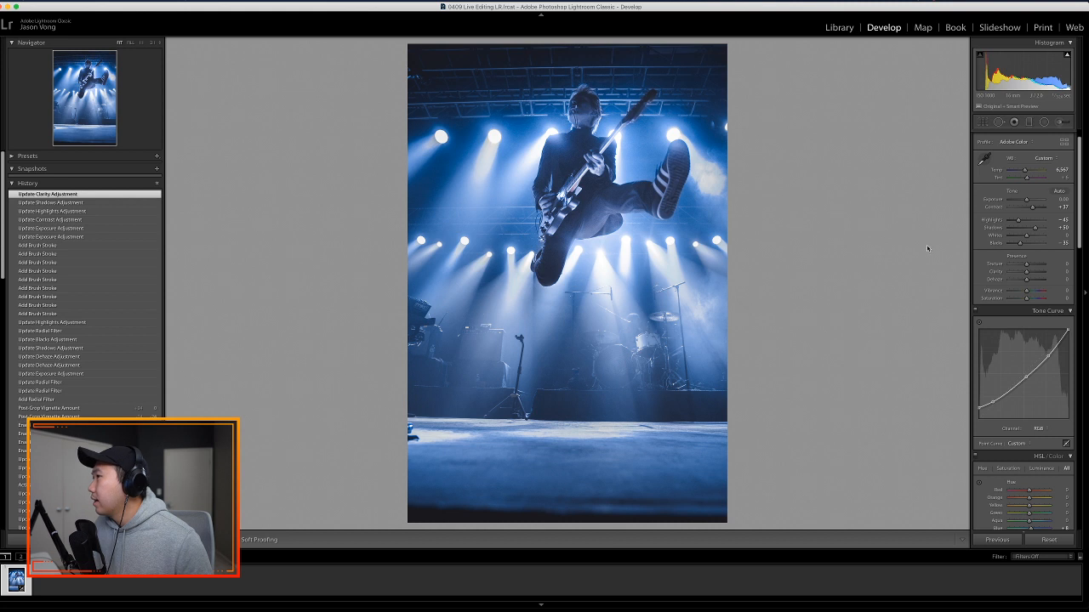
- Compare the edited concert photo with its original by switching repeatedly between the before and after versions
key("backslash")
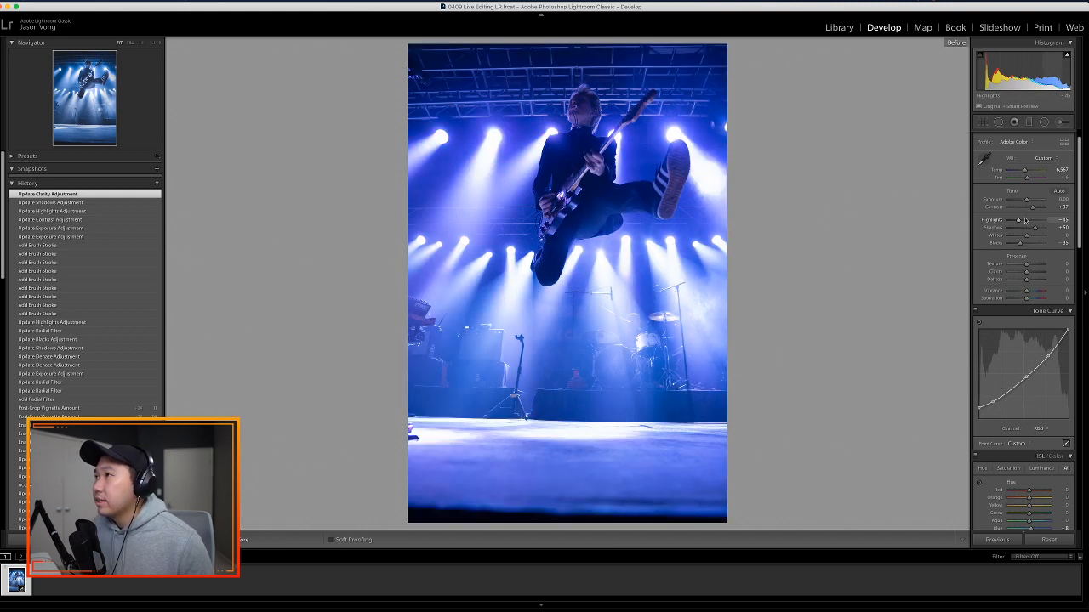
key("backslash")
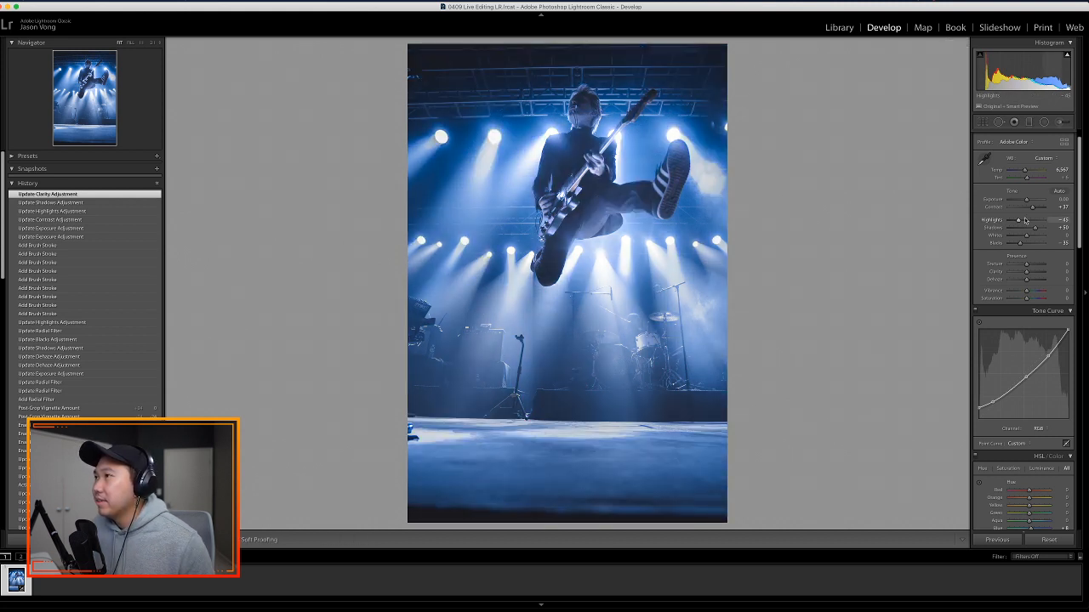
key("backslash")
key("backslash")
key("backslash")
key("backslash")
key("backslash")
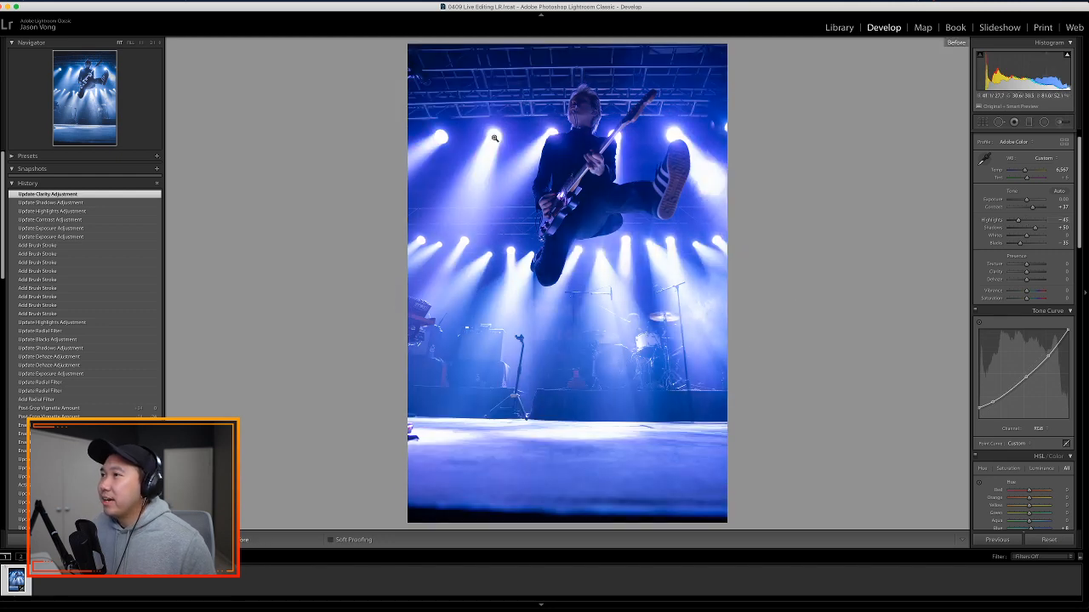
key("backslash")
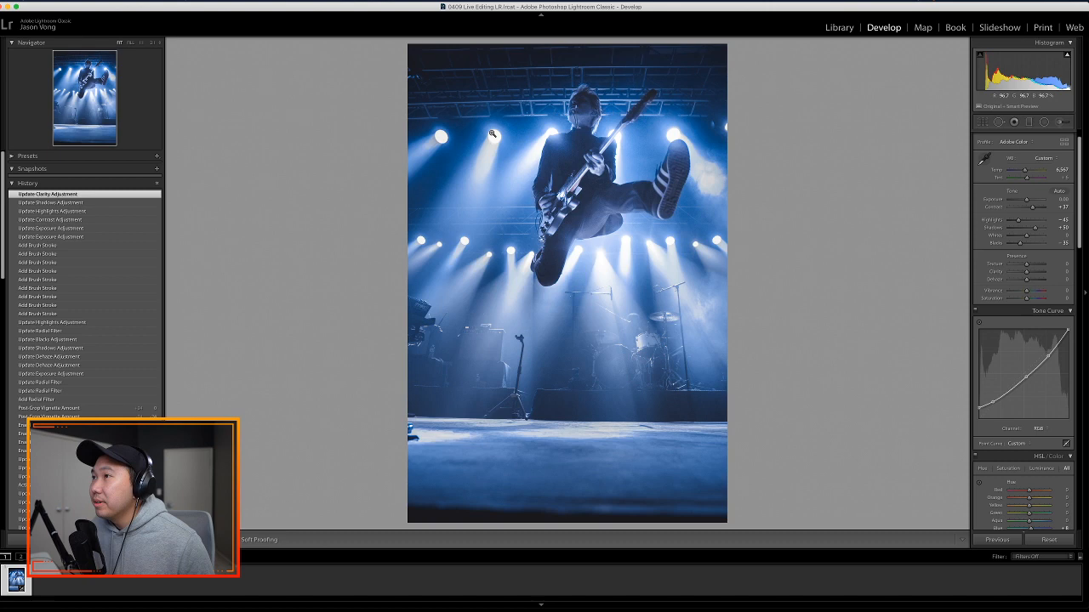
key("backslash")
key("backslash")
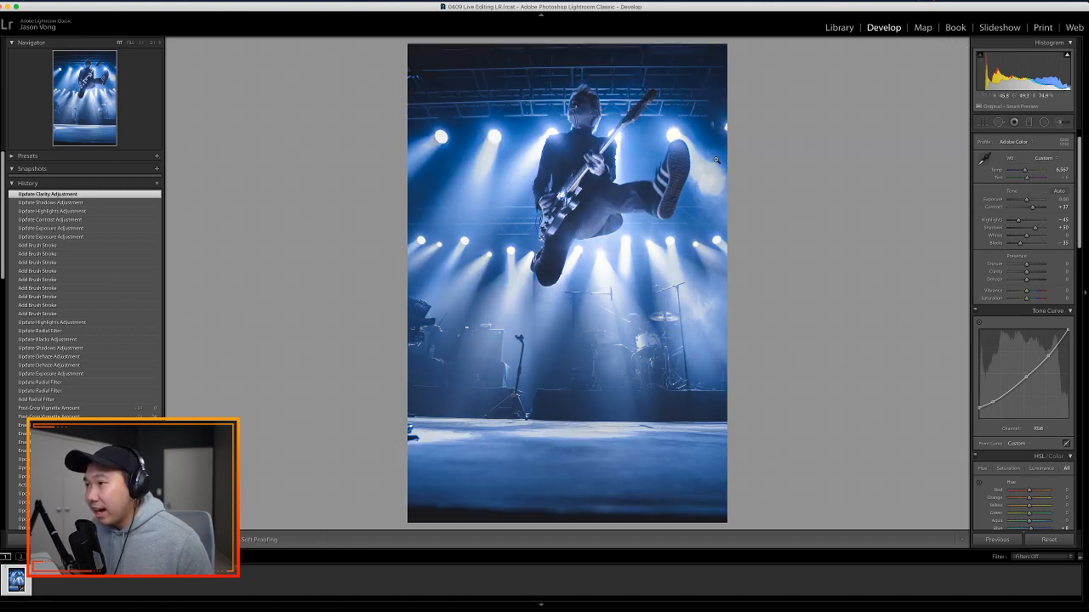
key("backslash")
key("backslash")
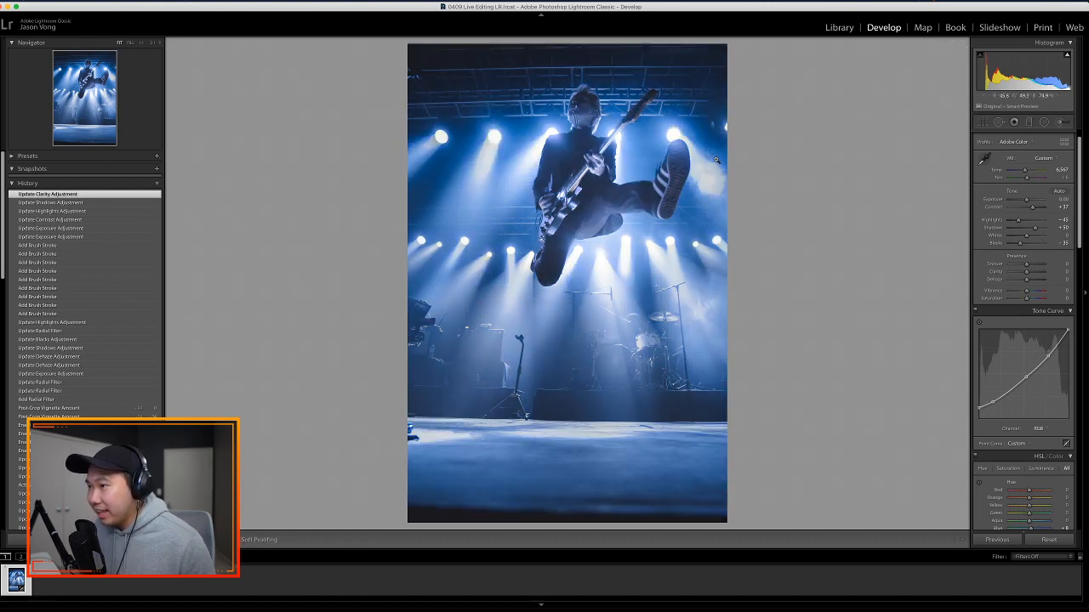
key("backslash")
key("backslash")
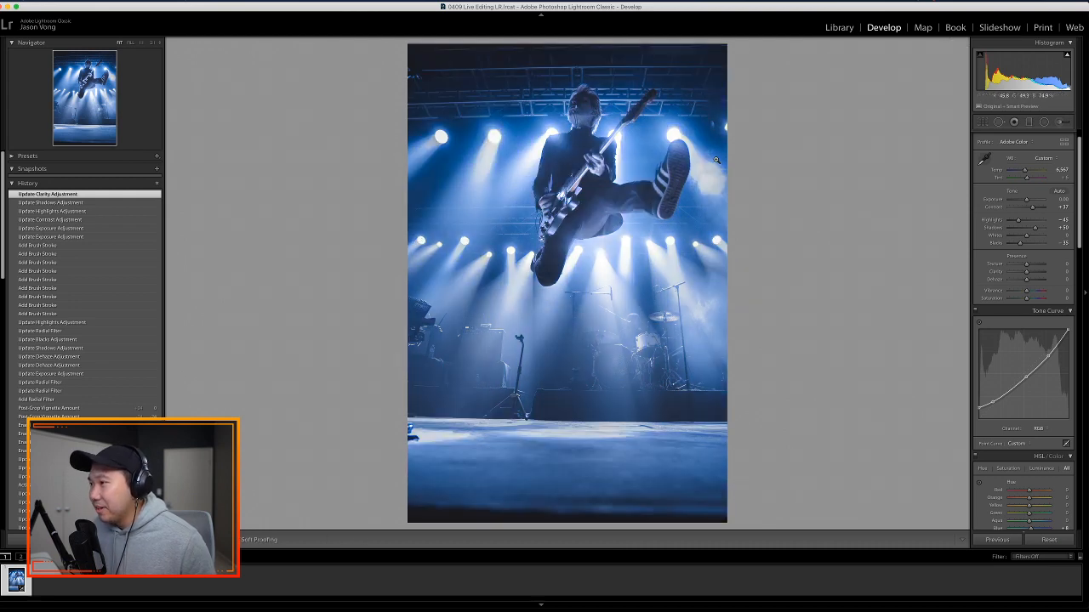
key("backslash")
key("backslash")
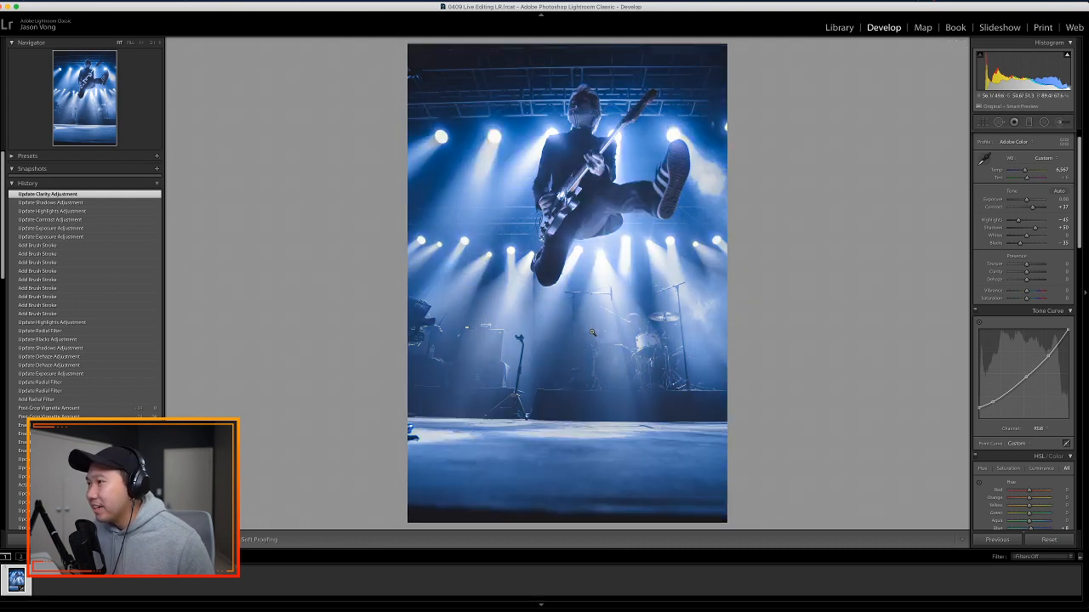
key("backslash")
key("backslash")
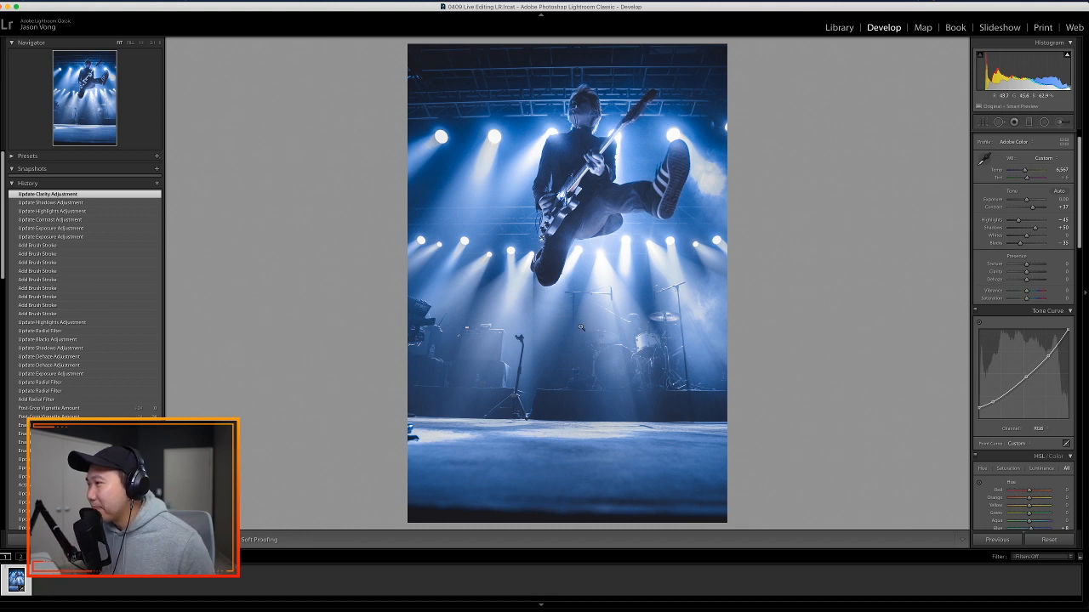
- Try the Black & White treatment on the concert photo, and undo the conversion
left_click_drag(1077, 228, 1070, 326)
scroll(1076, 361, "up", 15)
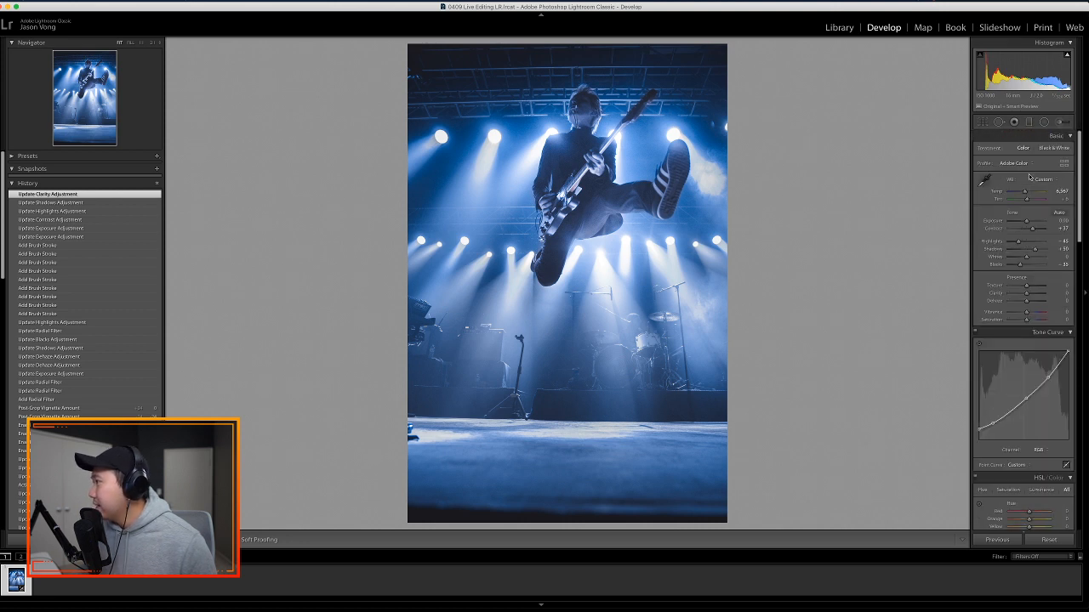
left_click(1057, 149)
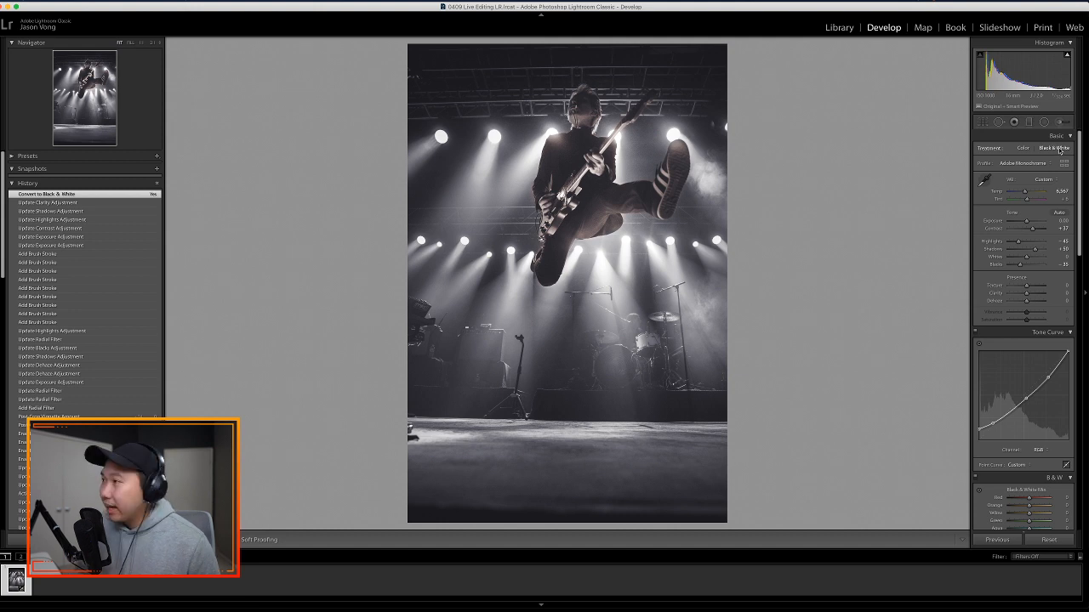
key("super+z")
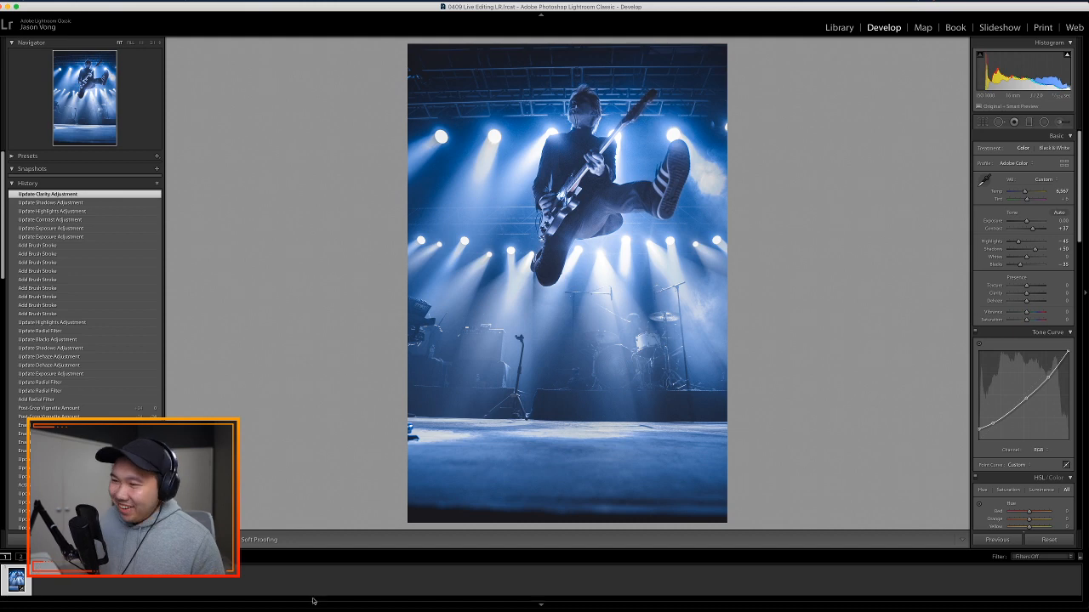
- Show the before and after versions side by side, and switch to Finder to look through the Desktop's Monday Live thumbnail and Clutter folders
key("y")
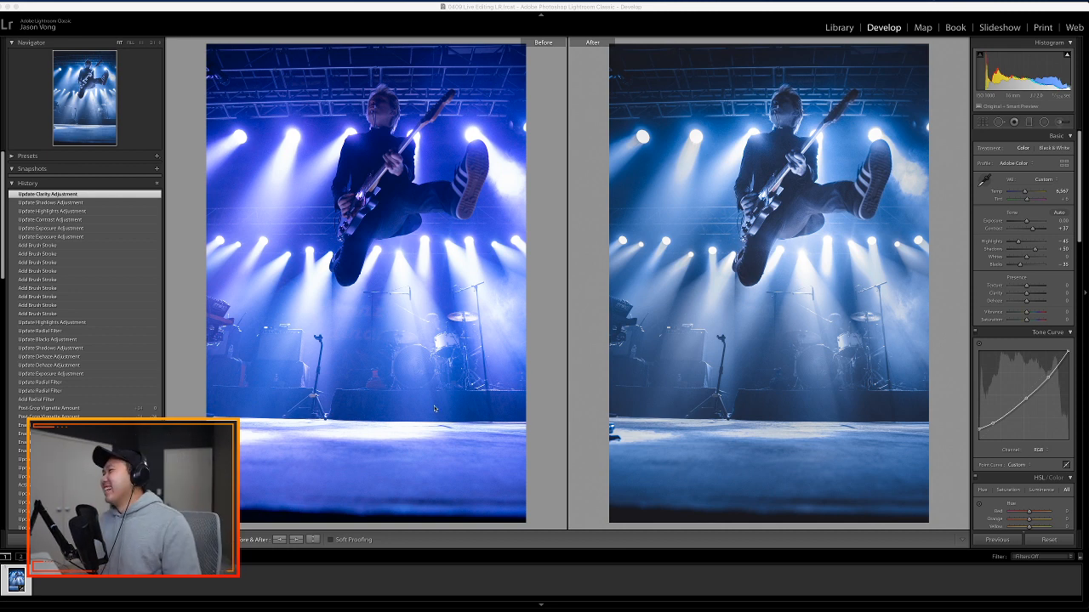
mouse_move(396, 604)
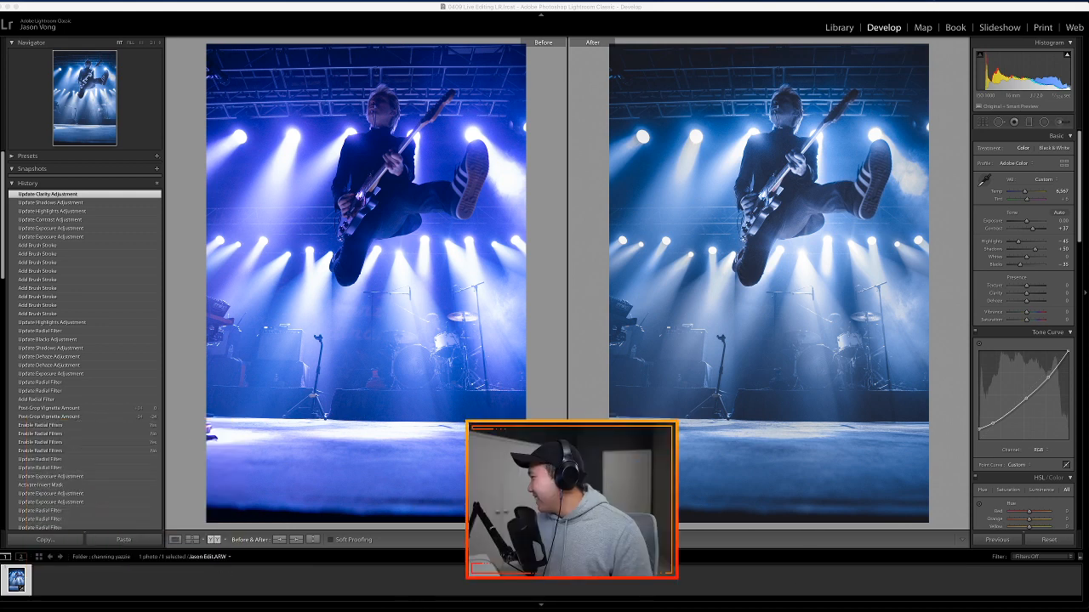
mouse_move(460, 605)
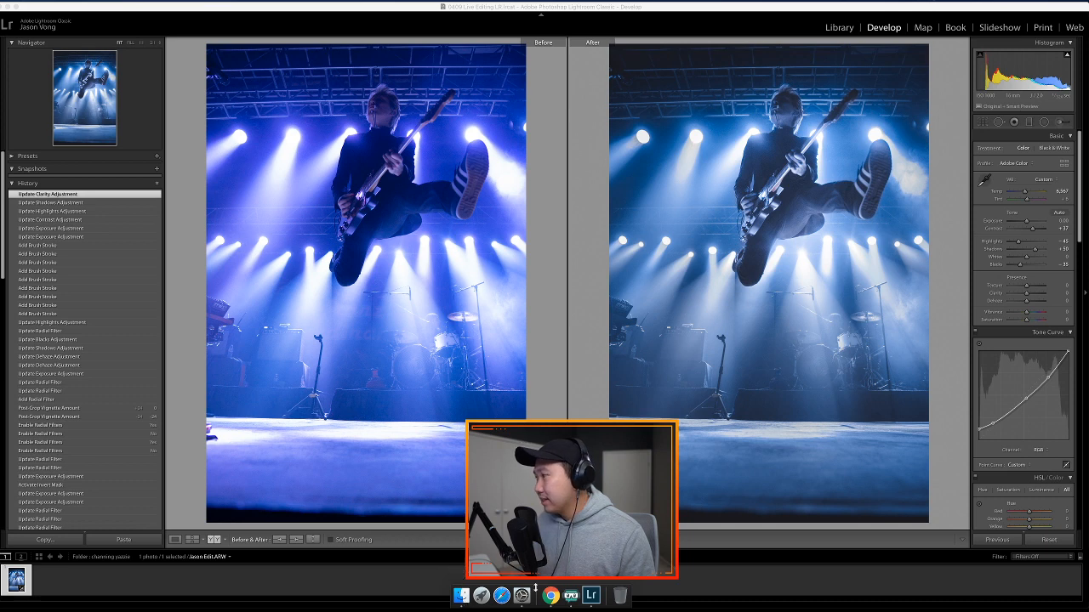
left_click_drag(682, 611, 682, 240)
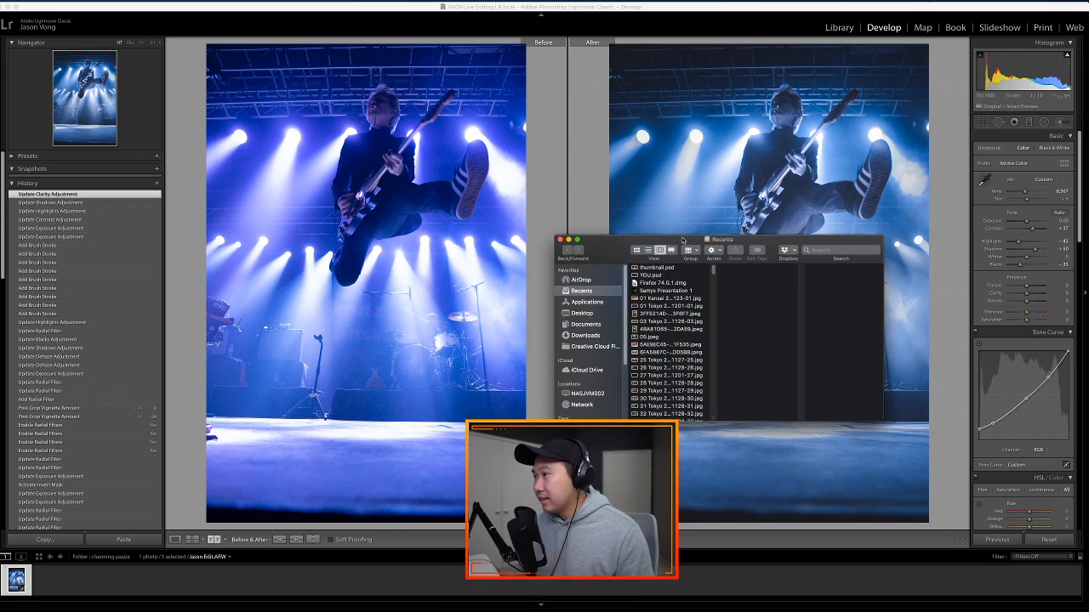
left_click(581, 314)
left_click(660, 282)
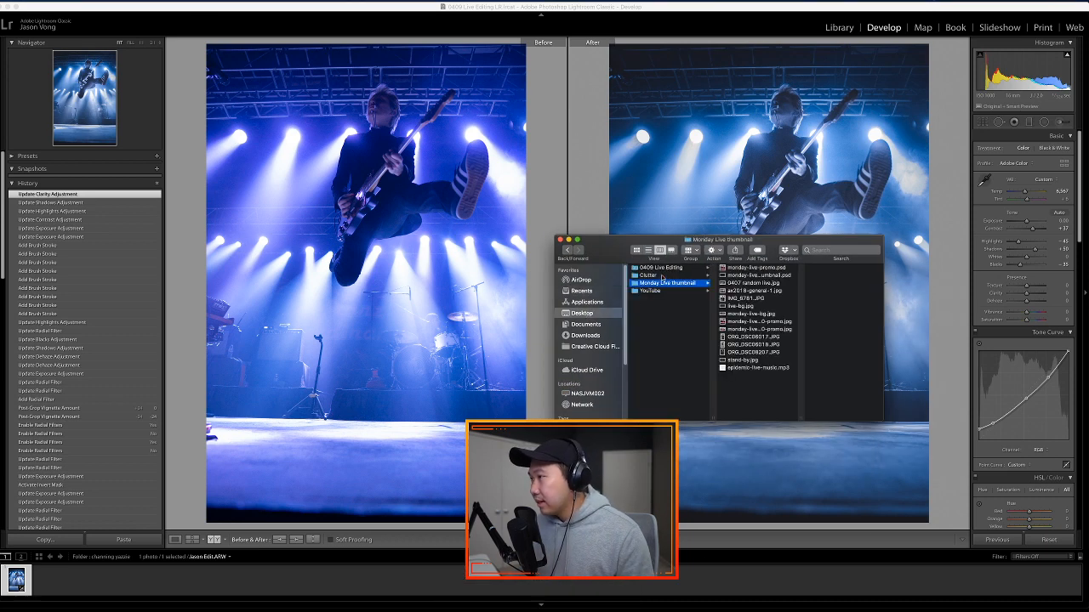
left_click(662, 277)
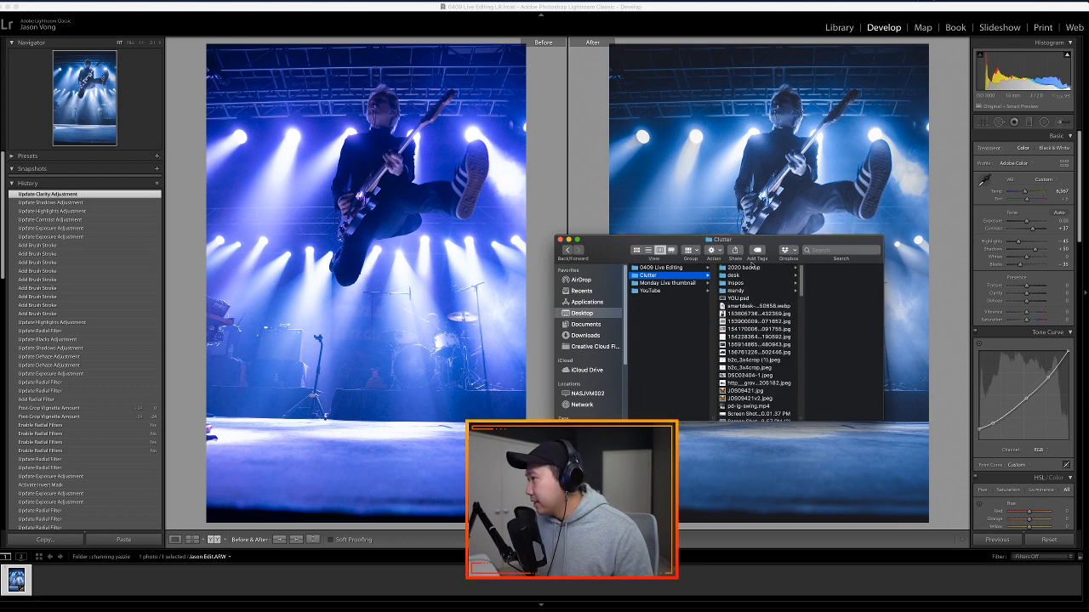
left_click_drag(763, 241, 1088, 279)
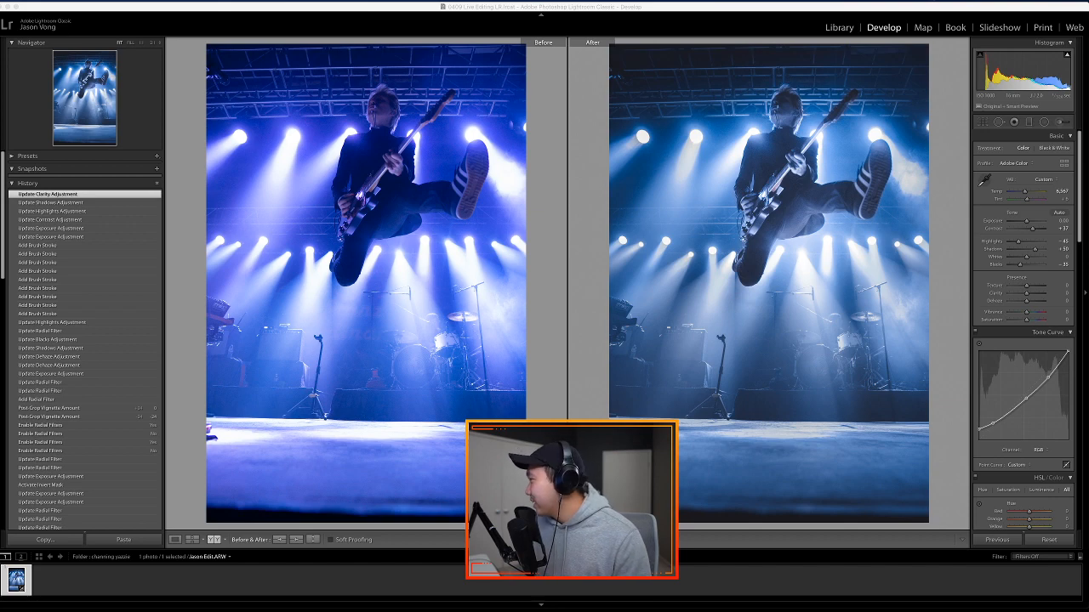
- View the photographer's own JPEG edit in a smaller preview over the before and after comparison, and close the preview
left_click_drag(588, 161, 520, 163)
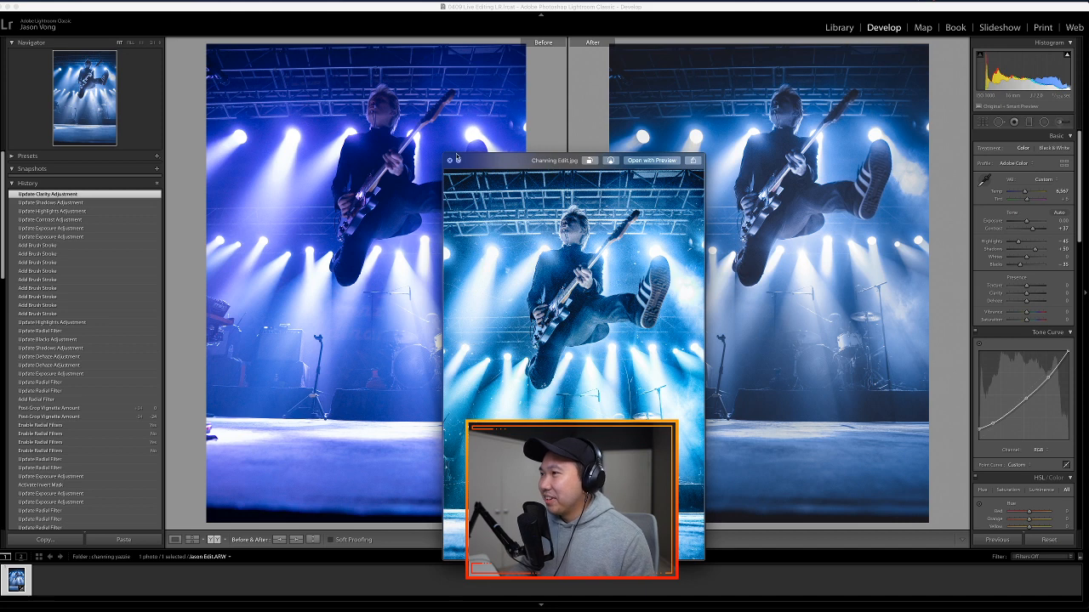
left_click_drag(443, 156, 492, 215)
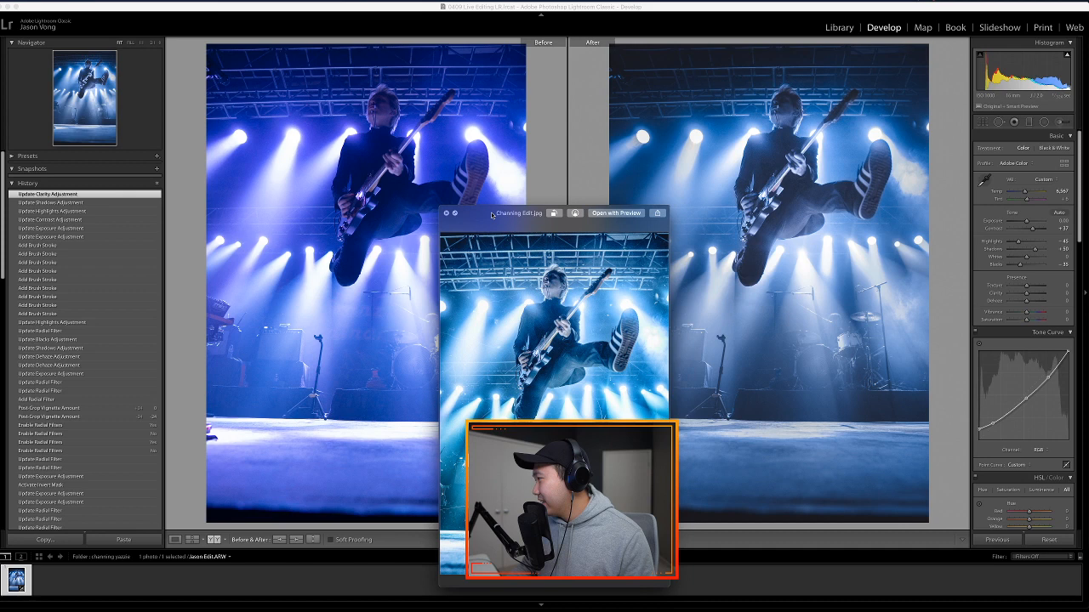
key("Left")
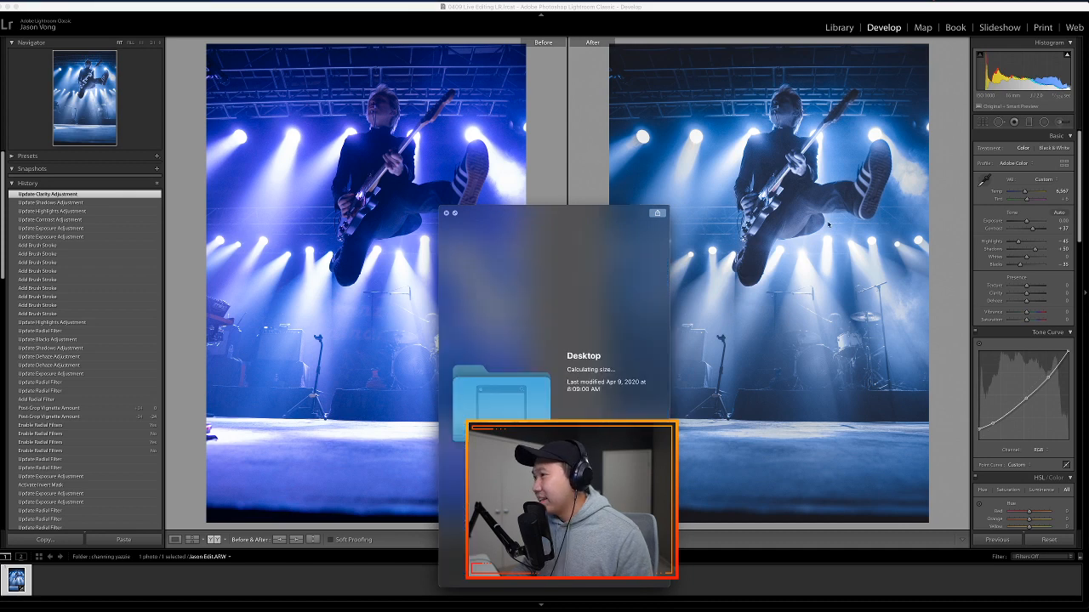
key("space")
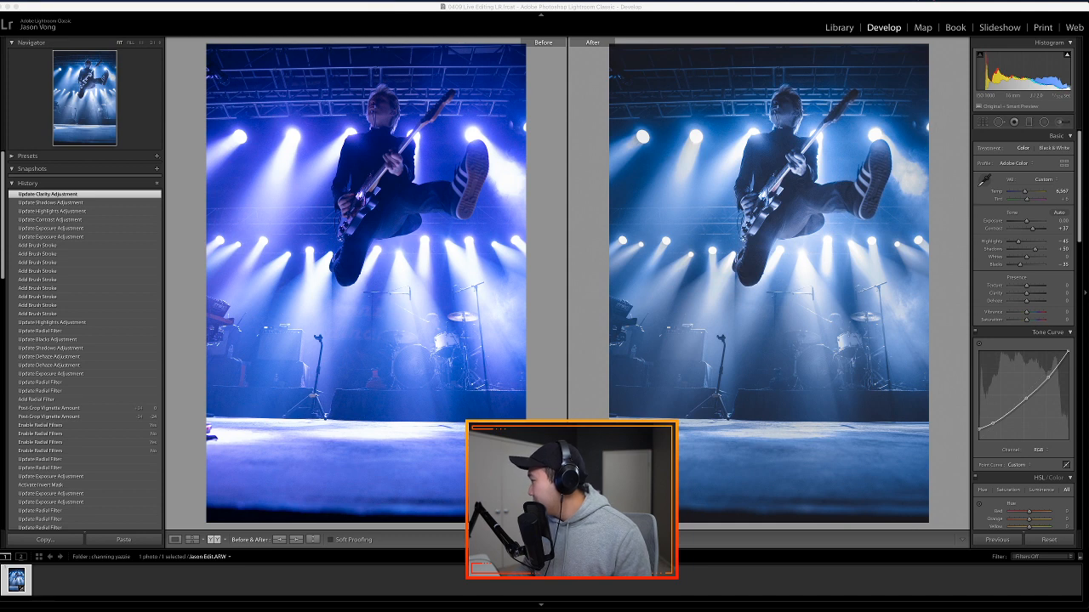
- Reopen the preview of the photographer's JPEG edit, shrink it between the before and after photos for comparison, and dismiss it
key("super+Tab")
key("space")
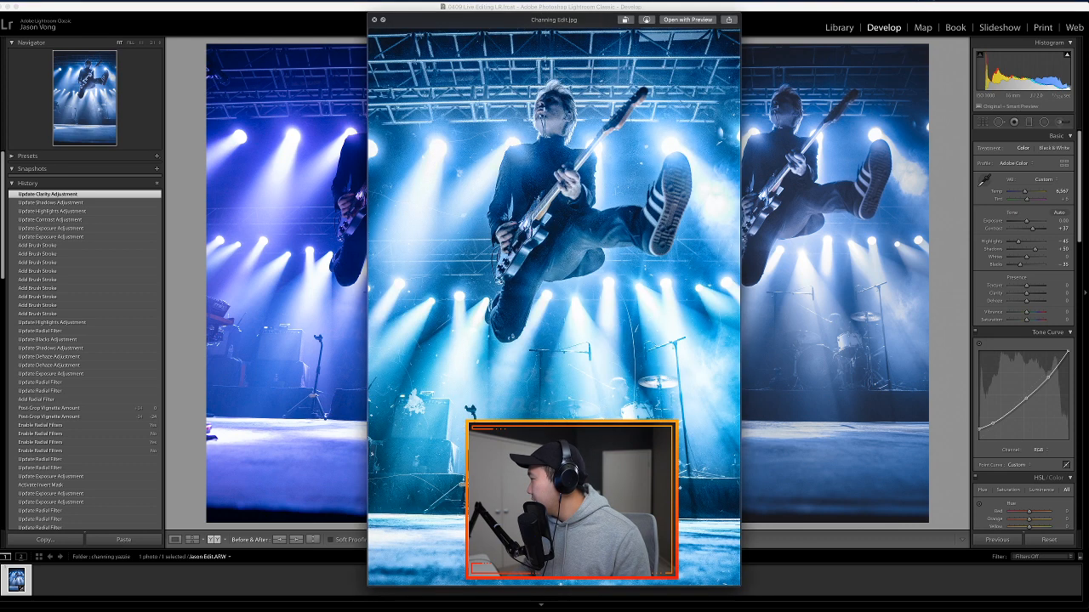
left_click_drag(375, 11, 476, 146)
left_click_drag(570, 158, 482, 143)
left_click_drag(395, 132, 401, 137)
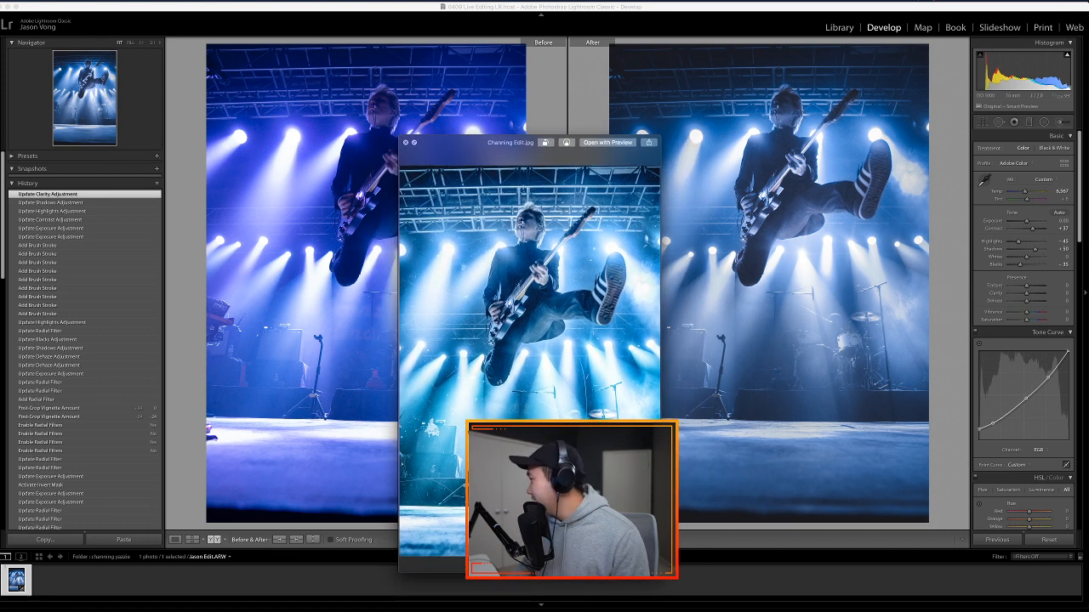
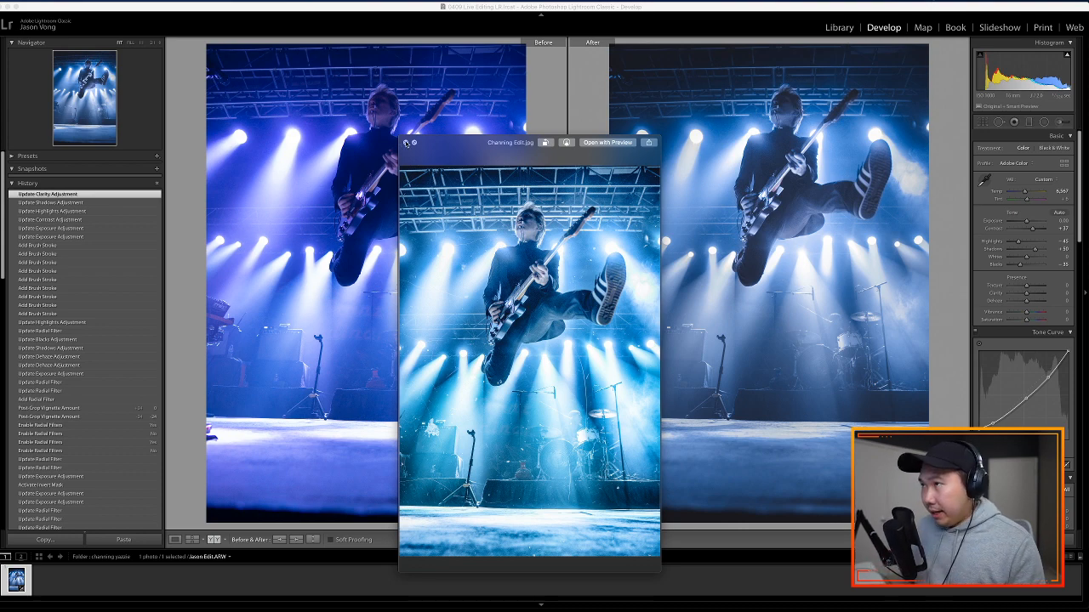
left_click(406, 143)
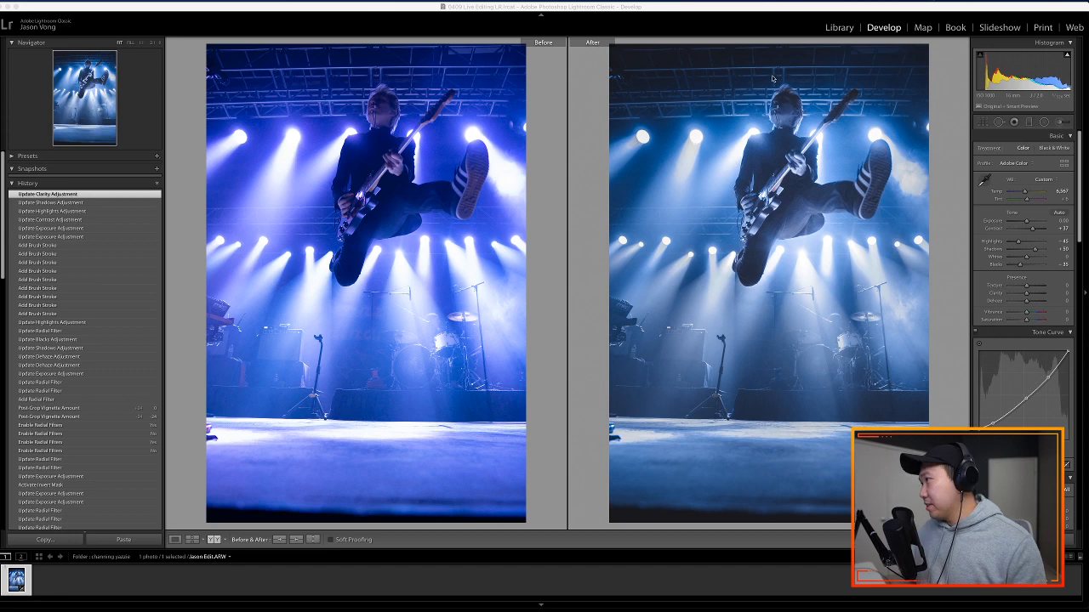
- Check the photo in the Library module, return to Develop, and show only the edited version in loupe view
left_click(840, 28)
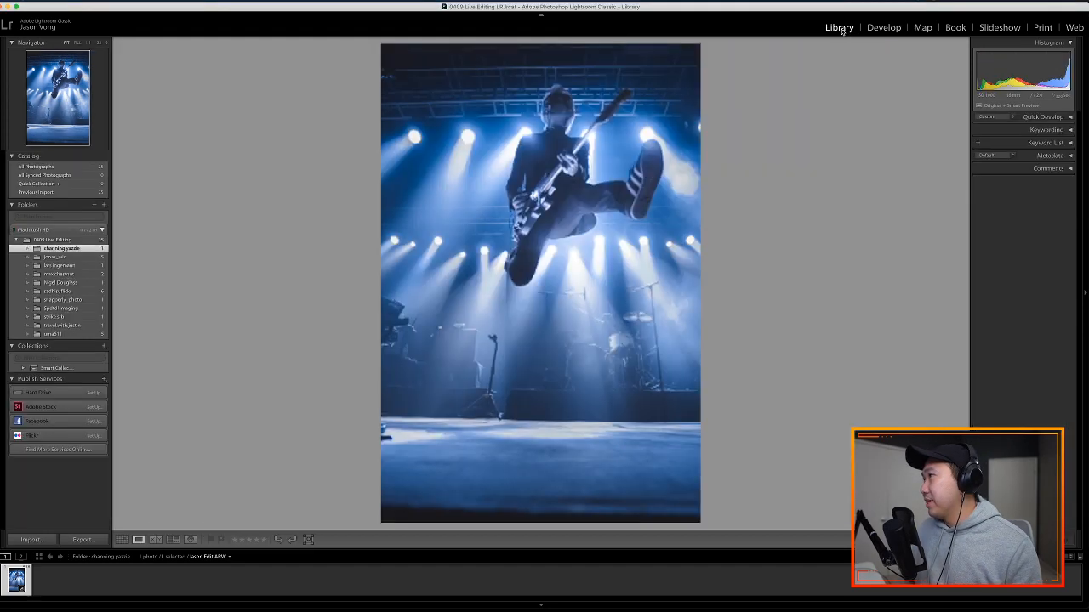
left_click(891, 29)
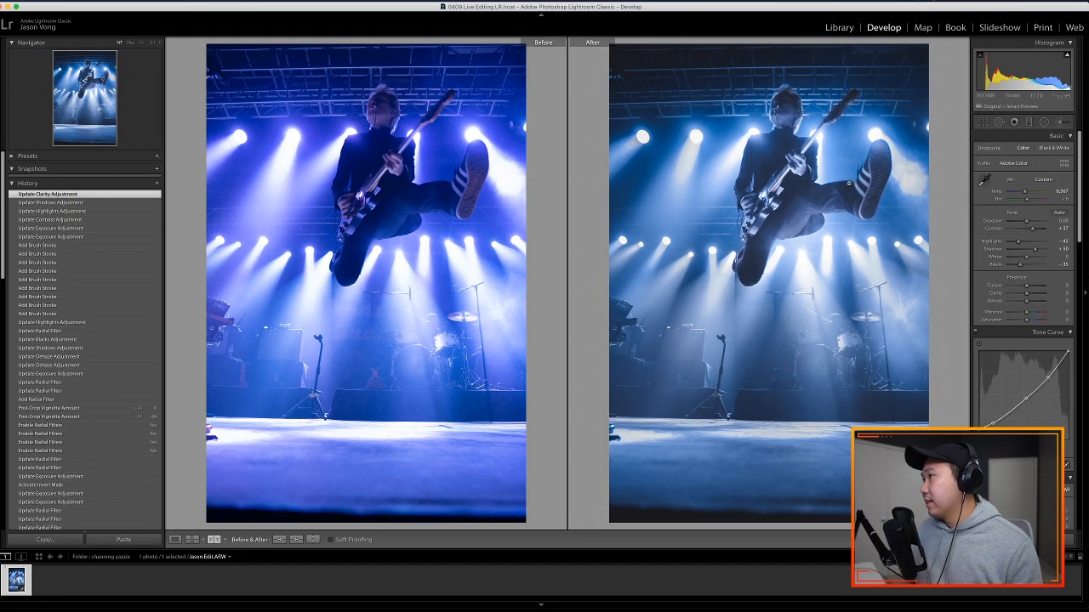
left_click(175, 540)
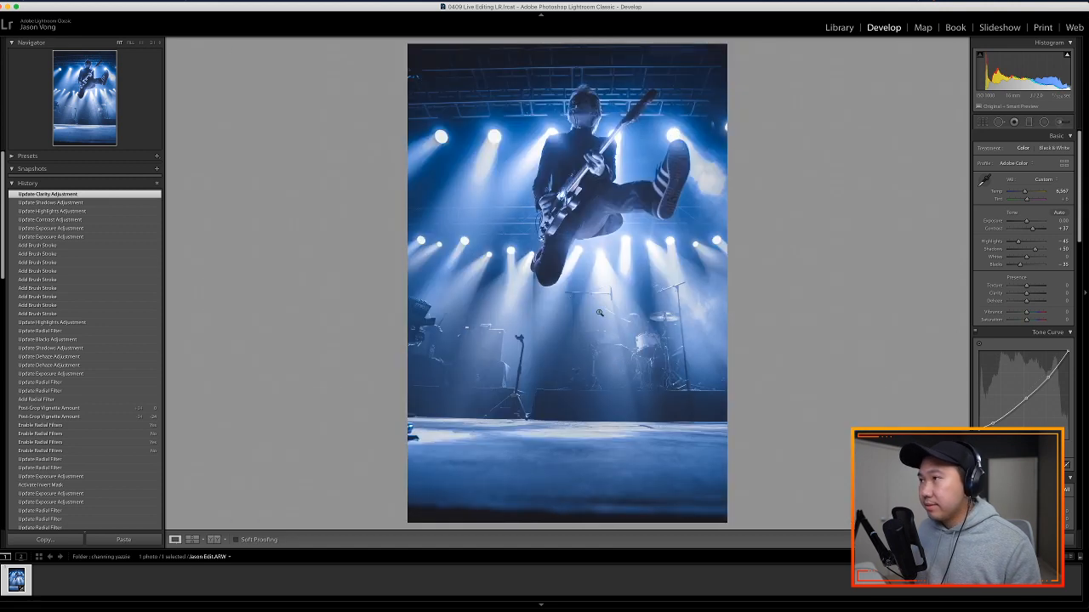
- Inspect the guitarist's legs and raised shoe up close, briefly opening the Adjustment Brush, and return to the whole photo
left_click(671, 181)
left_click_drag(712, 193, 707, 261)
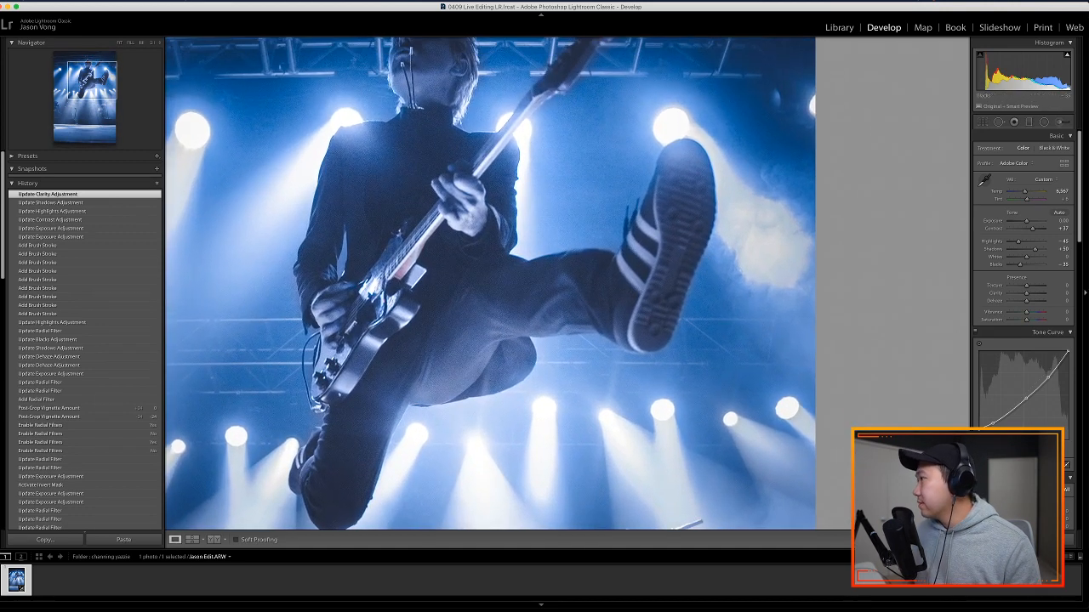
left_click(1054, 124)
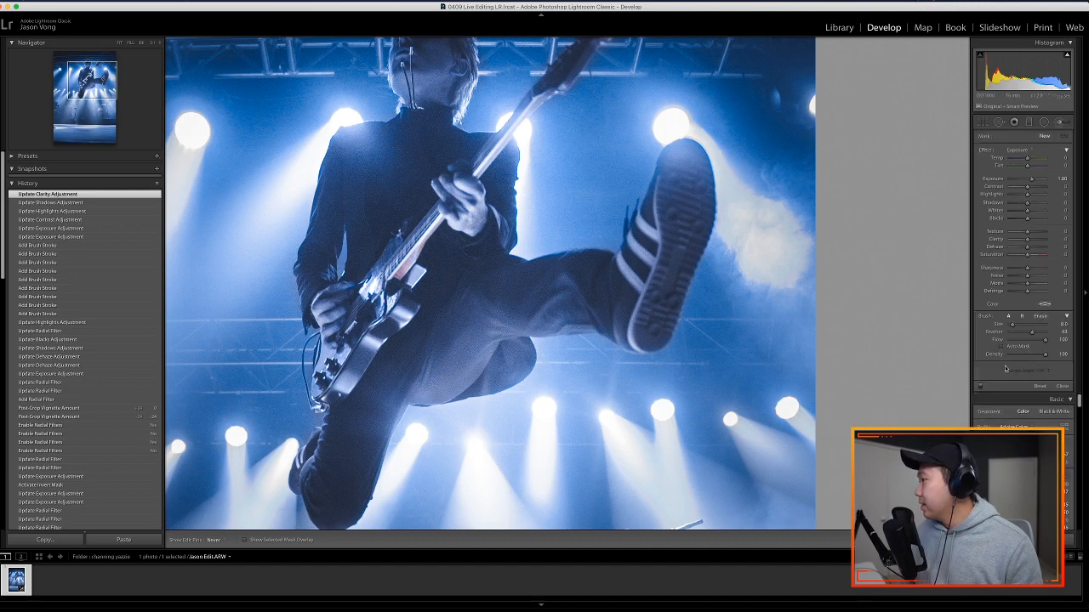
left_click(1062, 387)
left_click(777, 144)
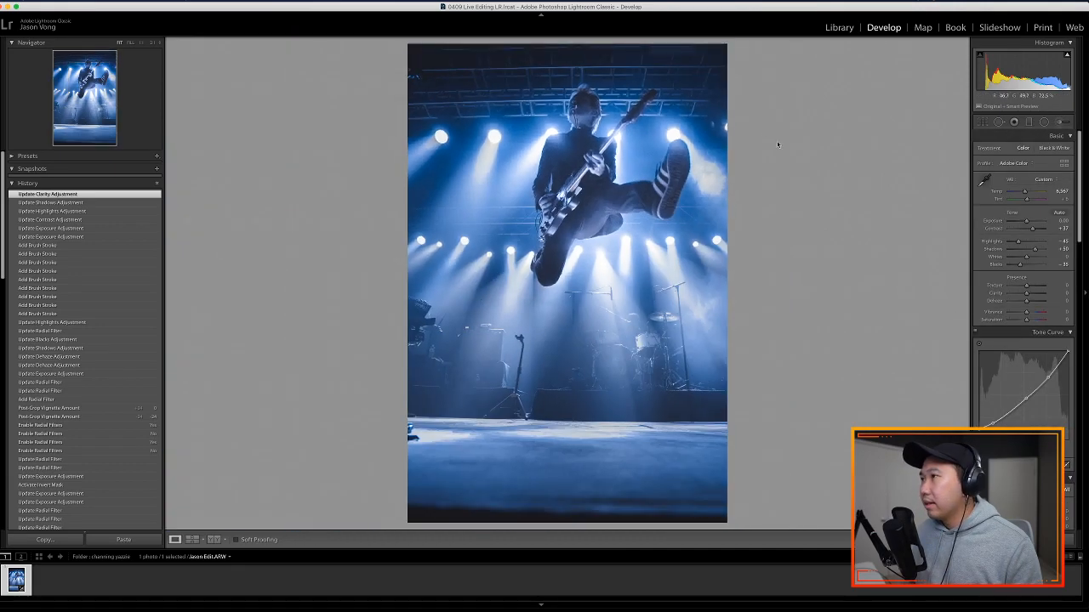
- Activate the Adjustment Brush with the Exposure effect and collapse its effect sliders to the single Amount control
left_click(1059, 123)
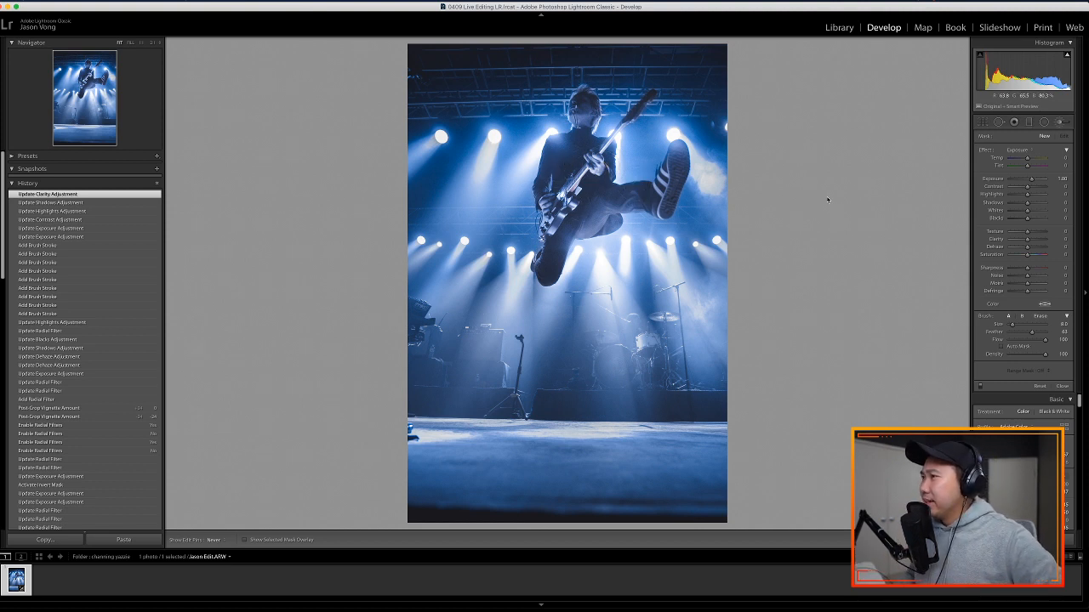
left_click(1066, 149)
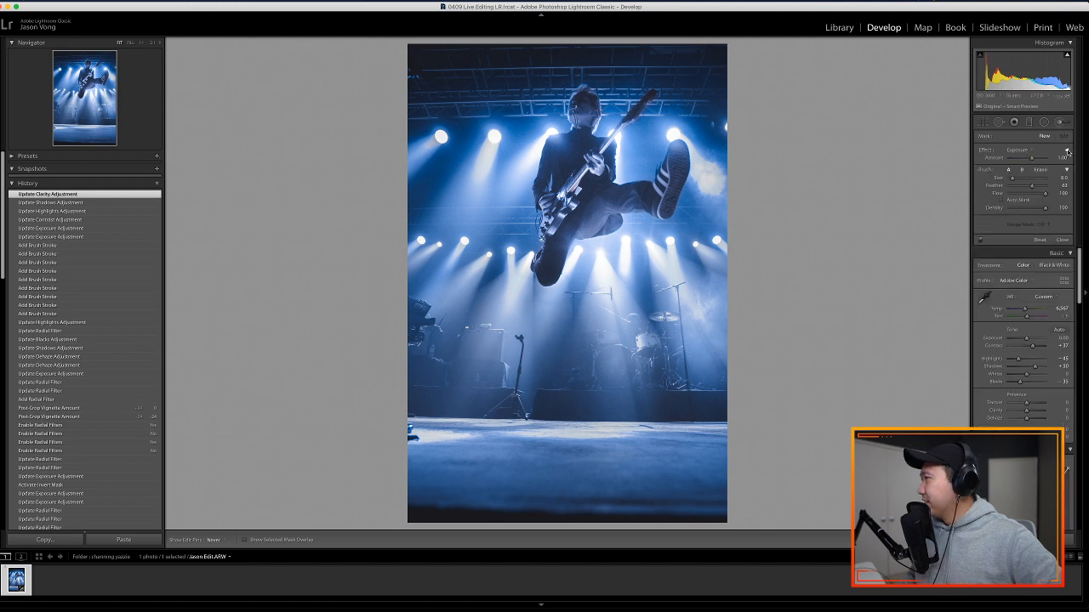
- Expand the Adjustment Brush's full effect sliders and compare the guitarist's contrast adjustment history state with the latest clarity adjustment
left_click(1067, 150)
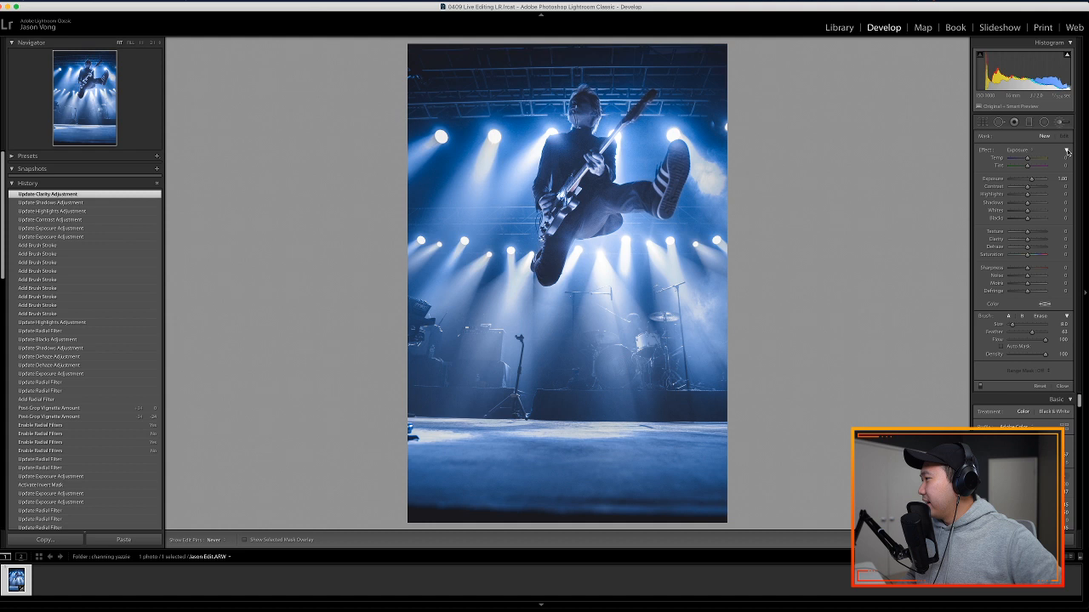
left_click(83, 220)
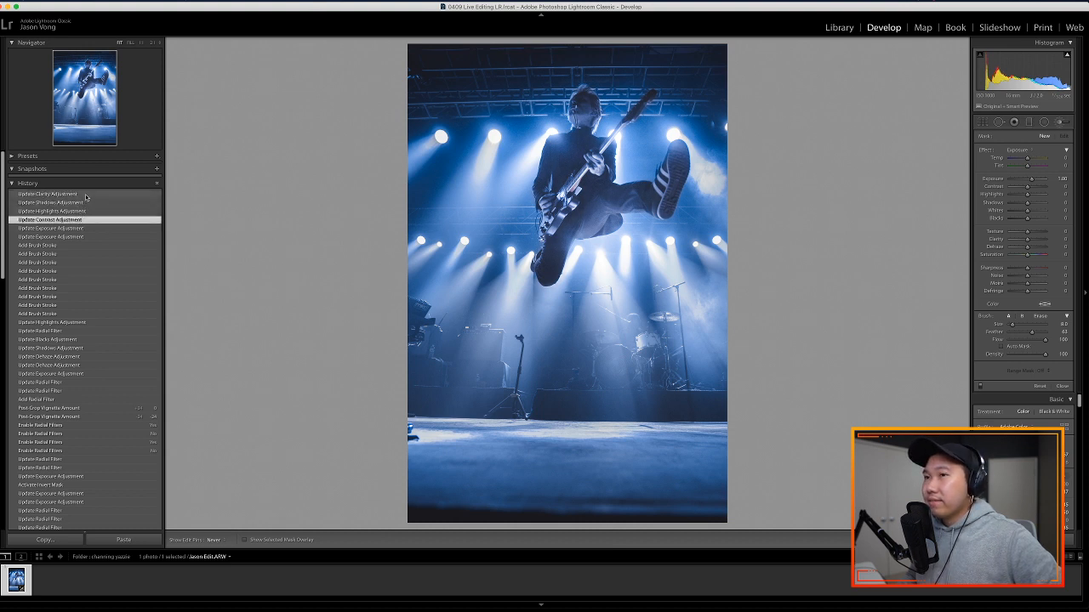
left_click(85, 194)
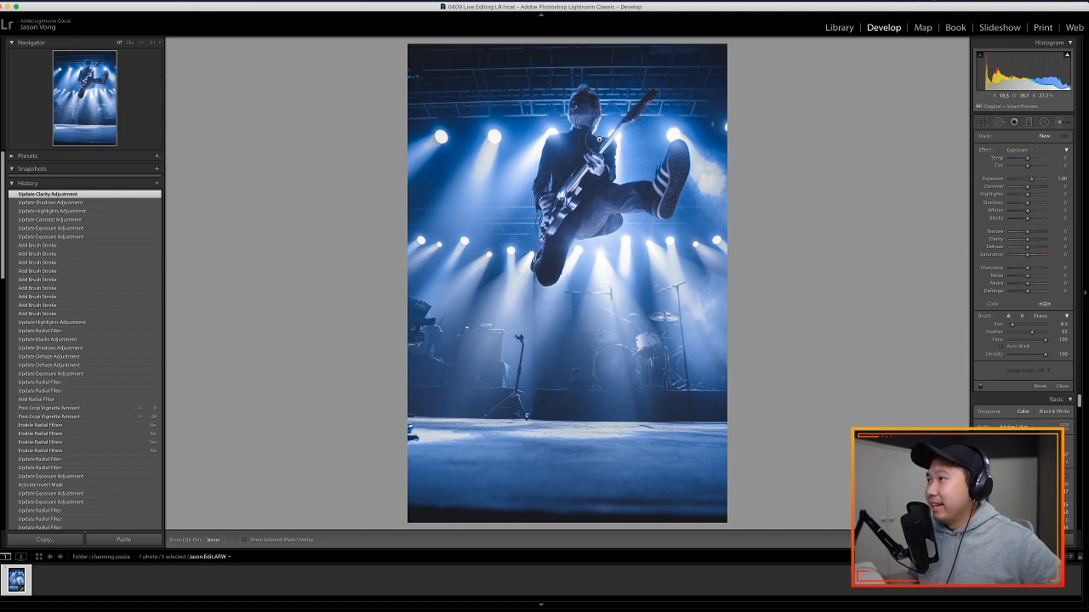
- Inspect the settings of both radial filters around the guitarist, and leave the Radial Filter tool
left_click(1044, 121)
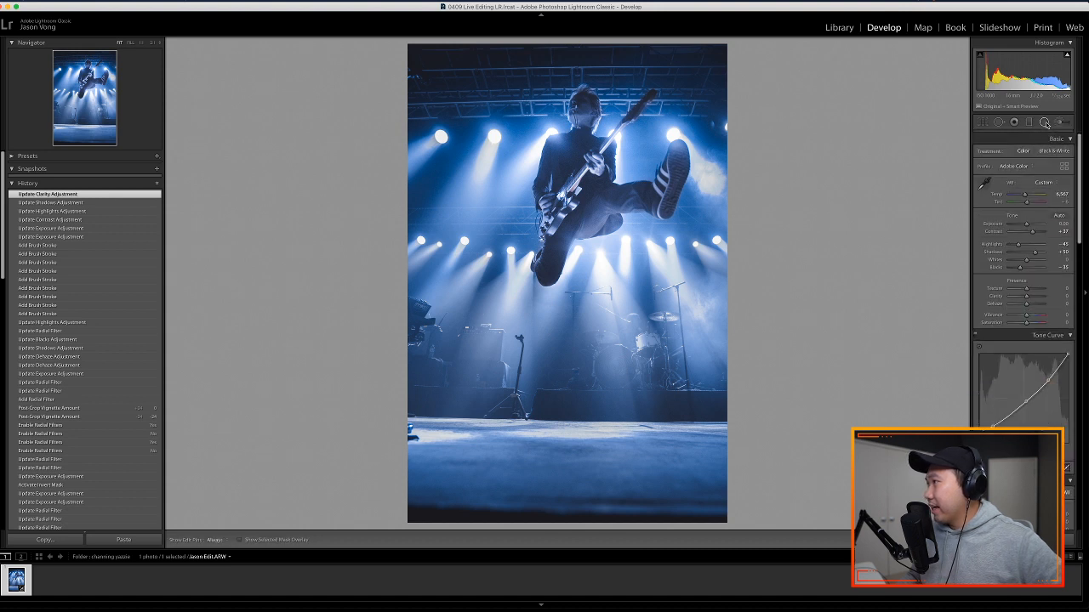
left_click(589, 185)
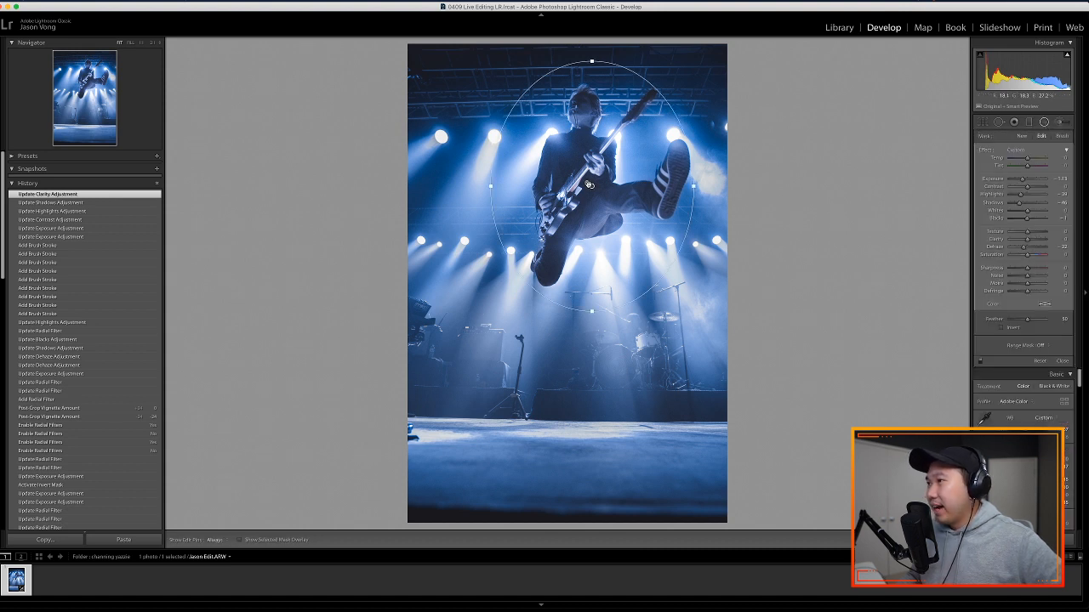
left_click(589, 184)
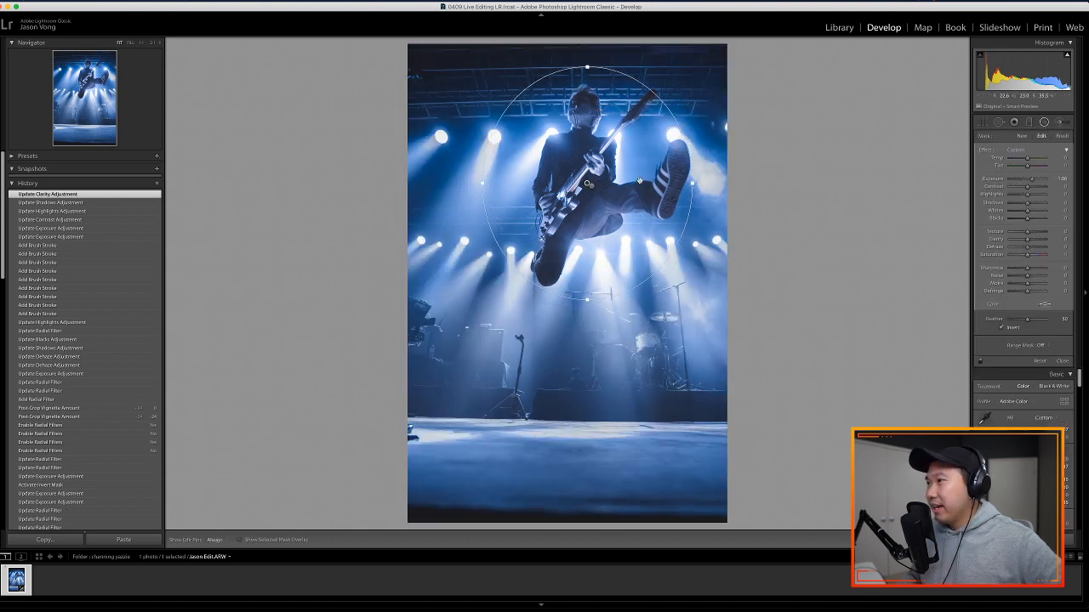
left_click(1060, 122)
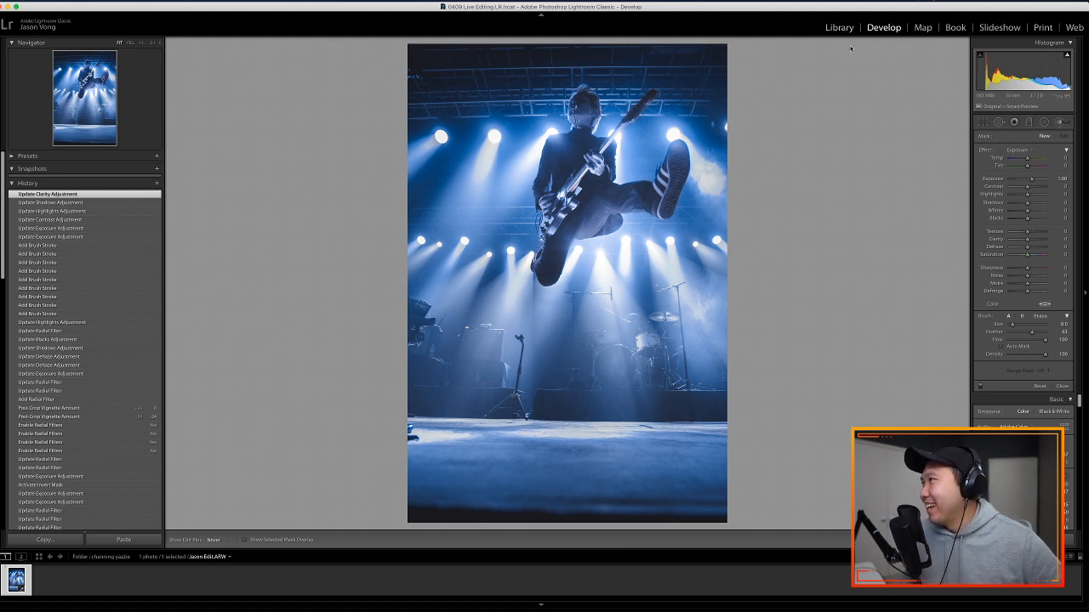
- Browse the photos in the last subfolder of 0409 Live Editing in the Library and open the busy street crossing photo in Develop
left_click(840, 27)
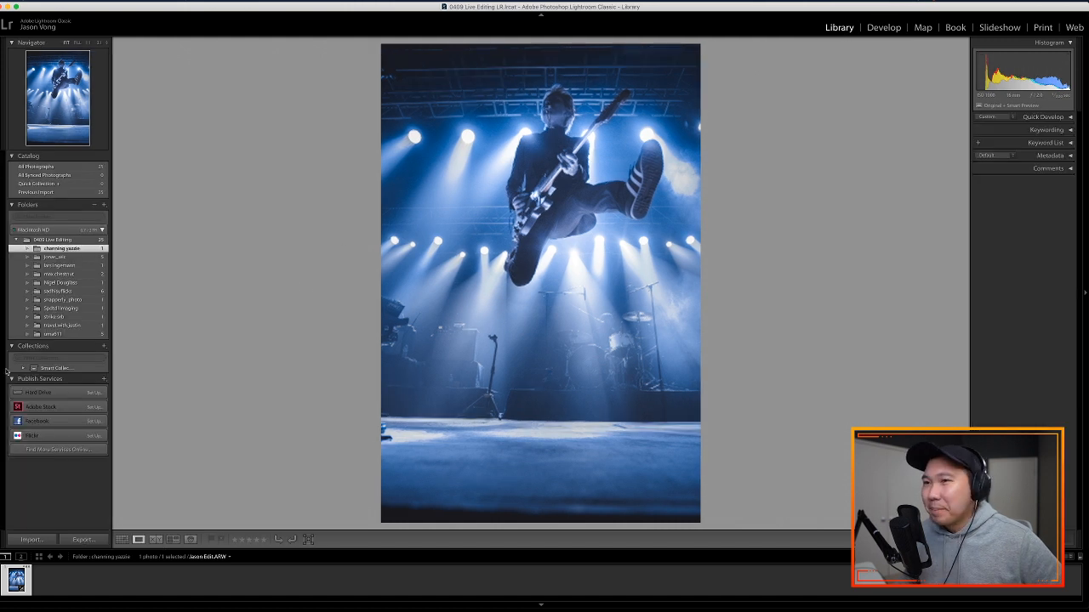
left_click(27, 335)
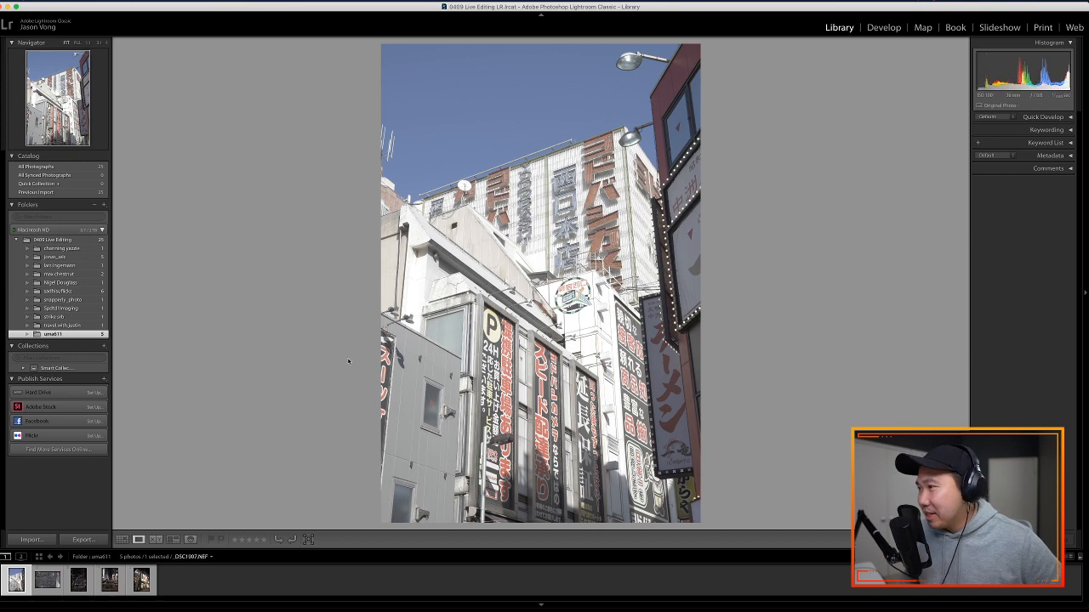
left_click(49, 581)
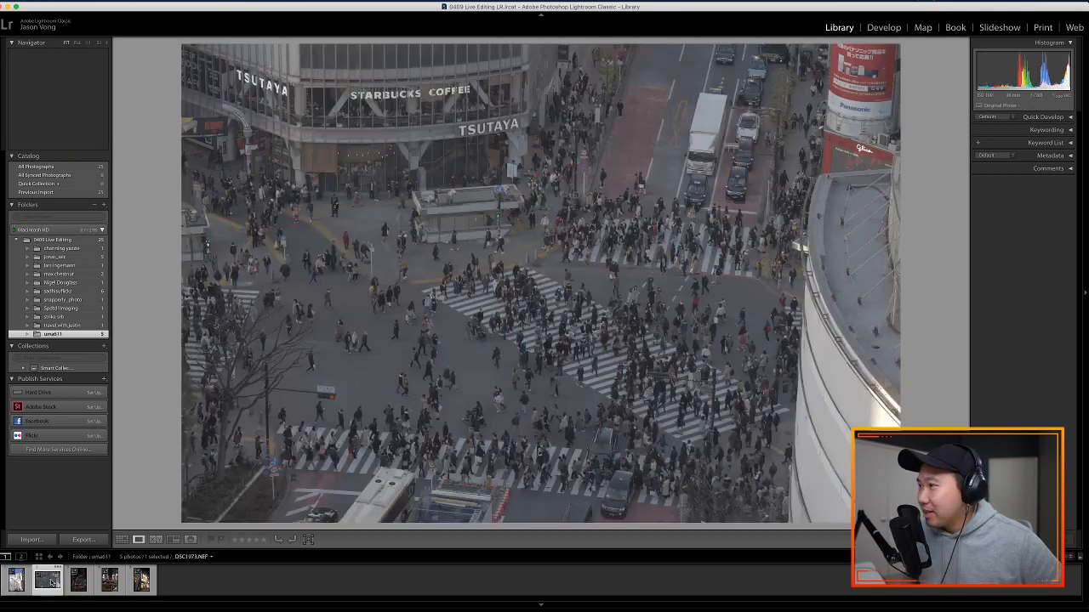
left_click(106, 585)
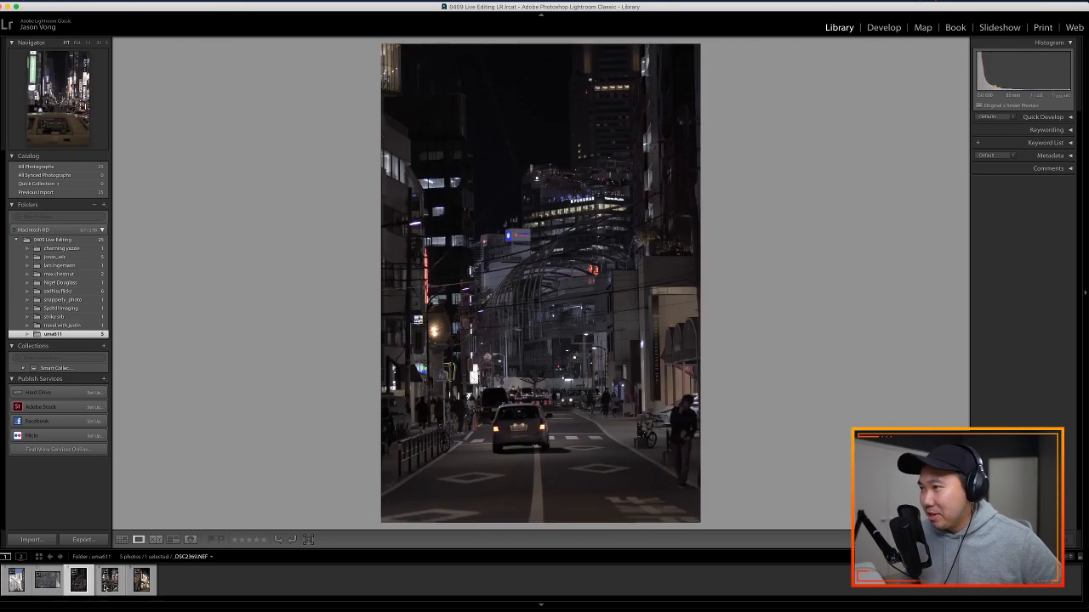
left_click(141, 581)
left_click(46, 581)
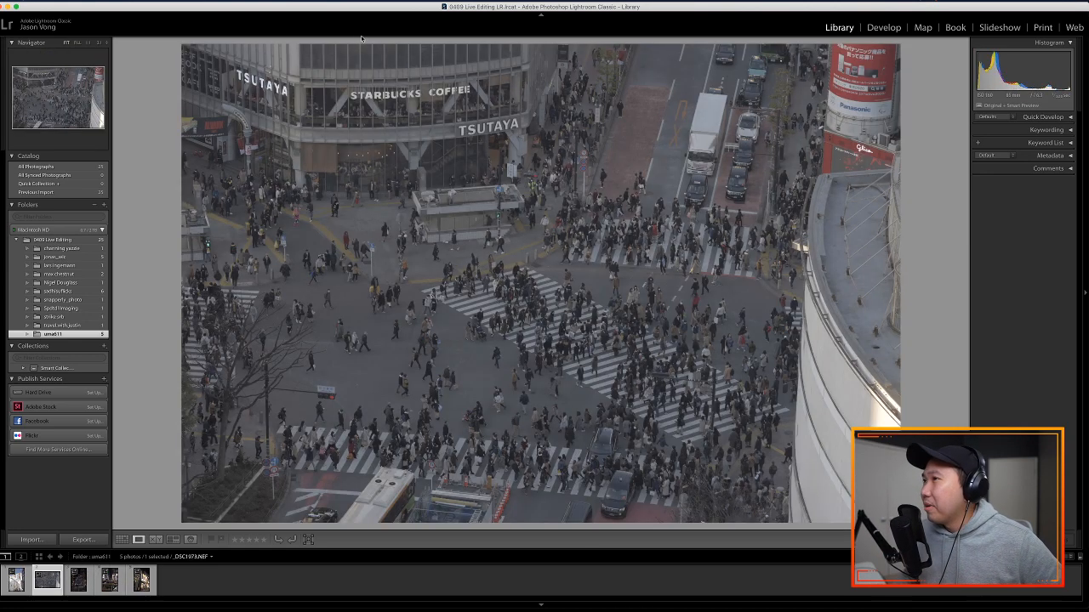
left_click(884, 28)
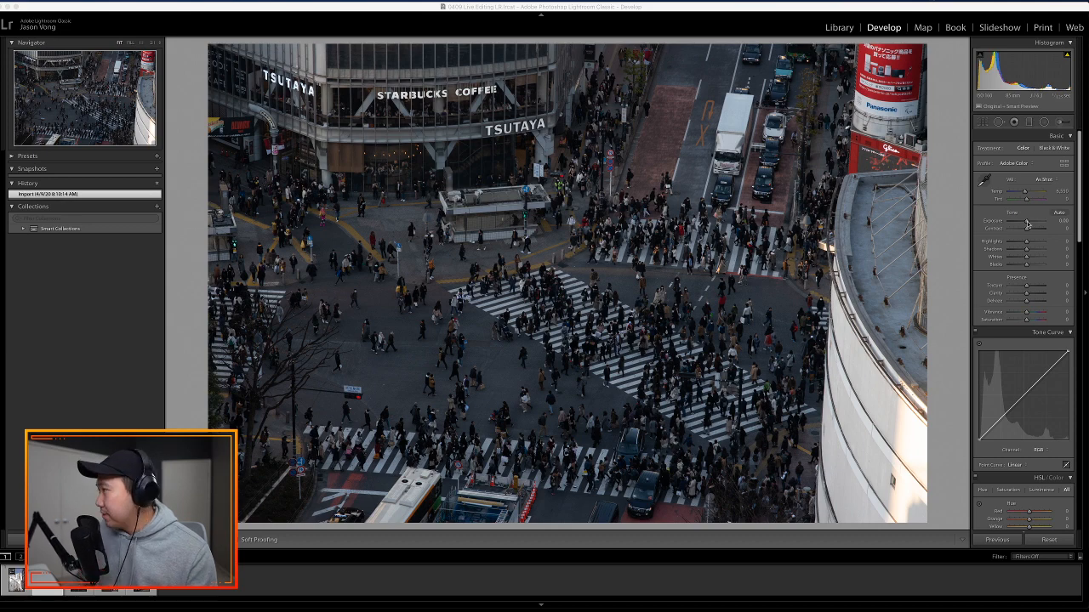
- Brighten the crossing photo's exposure, set Contrast to +17, and set the white balance to Auto after comparing it with As Shot
left_click_drag(1028, 224, 1029, 230)
left_click(1054, 181)
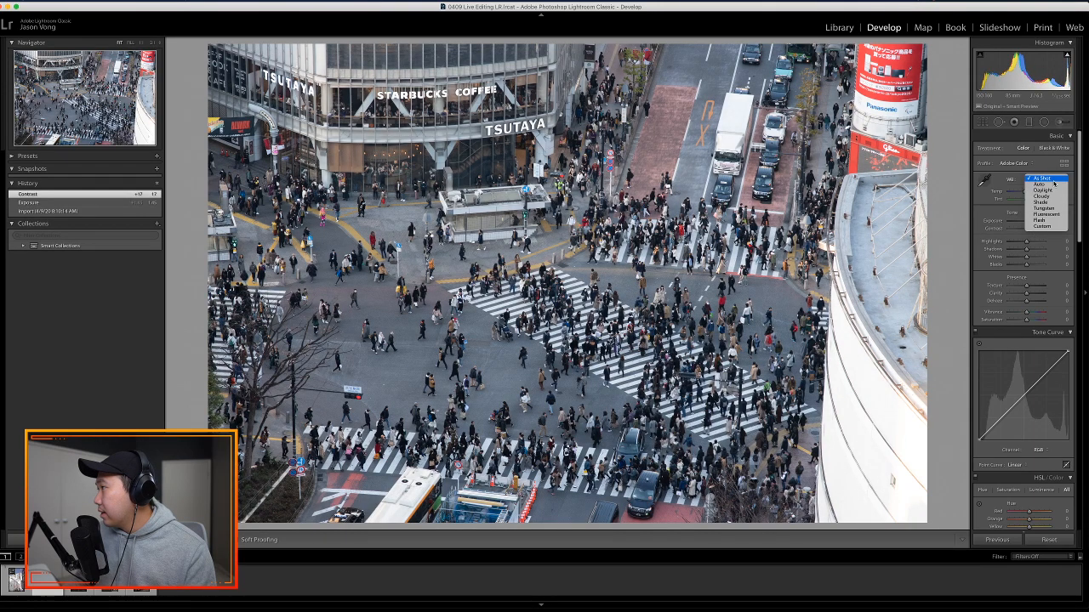
left_click(1051, 185)
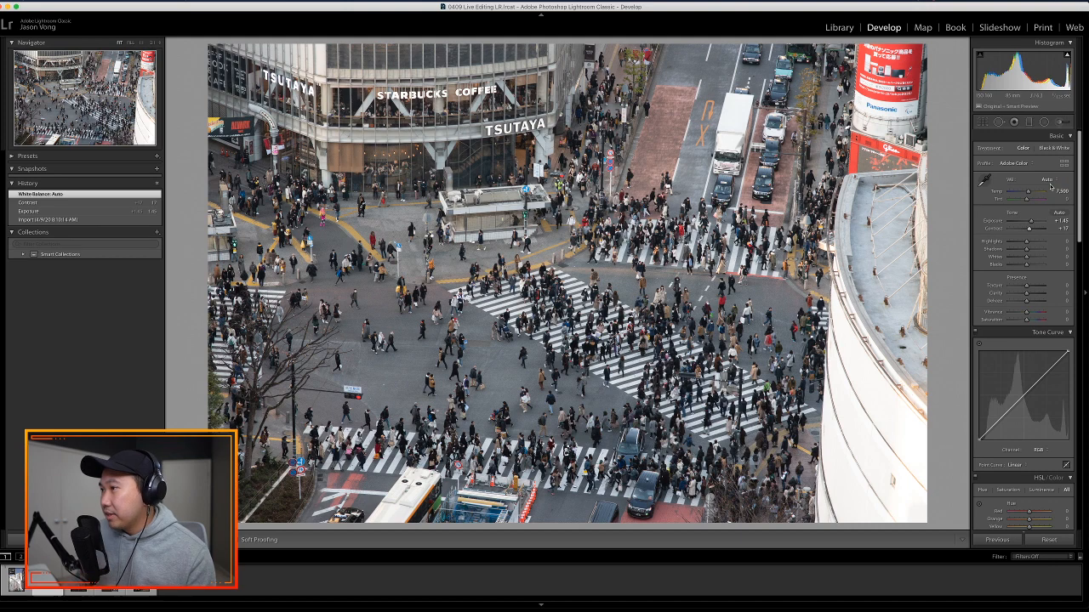
left_click(1050, 180)
left_click(1048, 172)
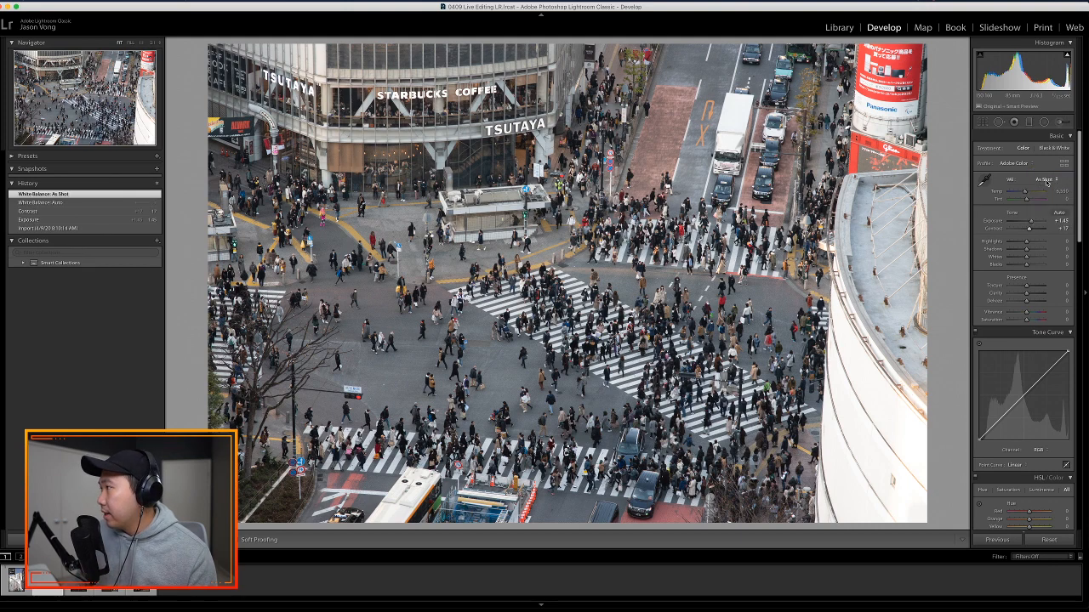
left_click(1045, 180)
left_click(1046, 185)
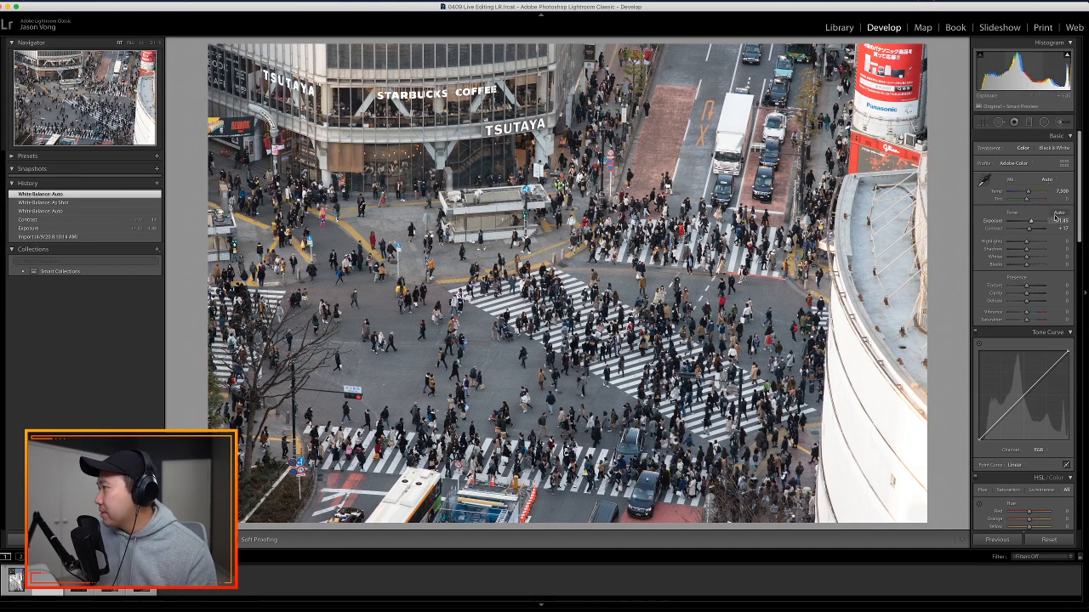
- Try the automatic tone settings on the crossing photo, undo them, and reset Clarity to 0
left_click(1059, 212)
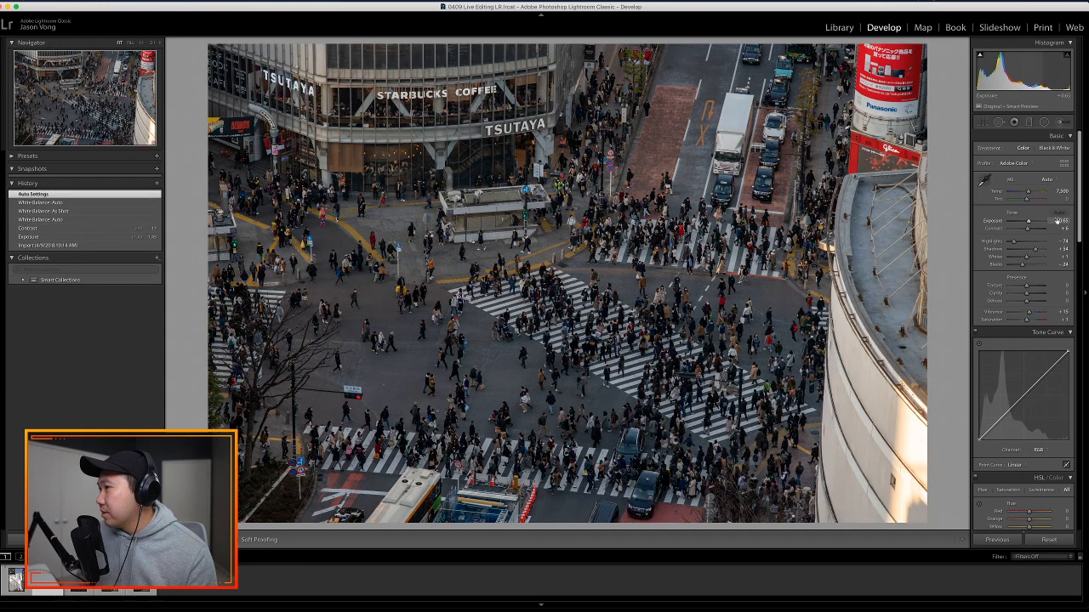
key("super+z")
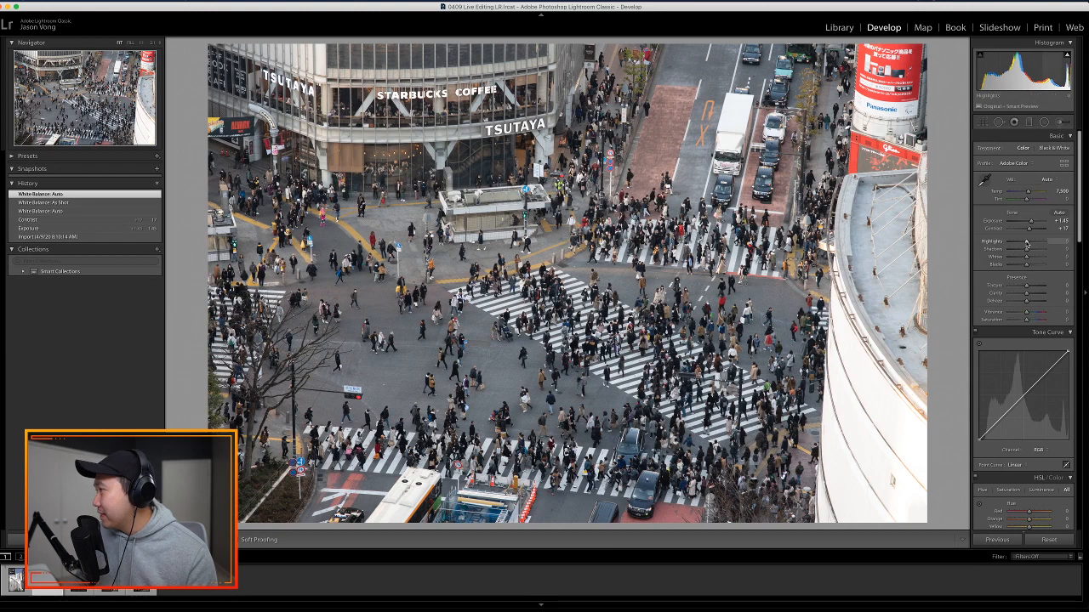
double_click(1028, 294)
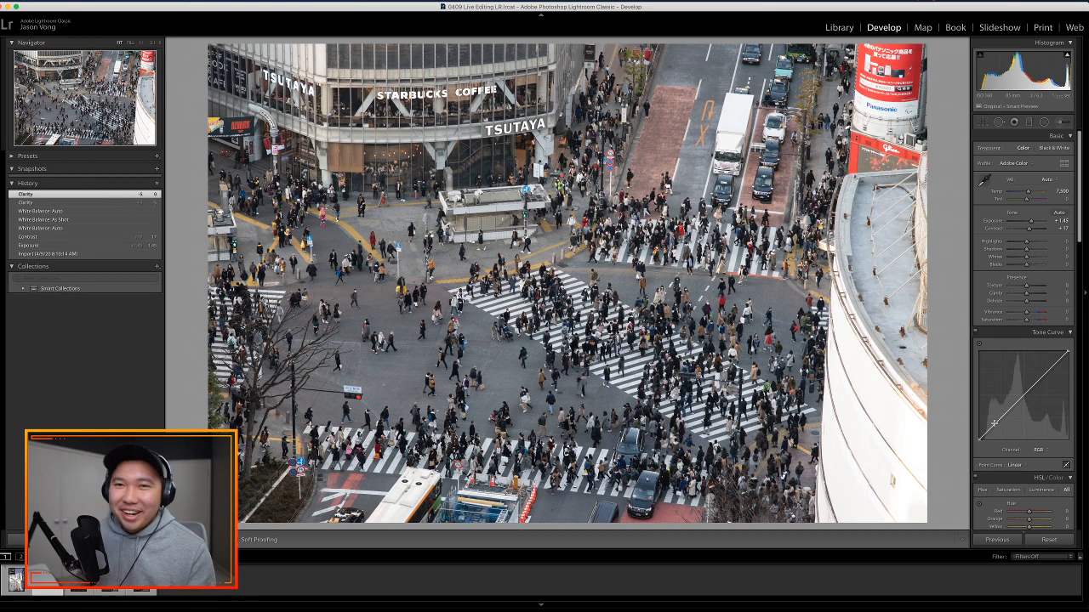
- Try a faded look by raising the blacks on the RGB tone curve, and return the point curve to Linear
mouse_move(994, 423)
left_mouse_down()
mouse_move(978, 438)
mouse_move(978, 428)
left_mouse_up()
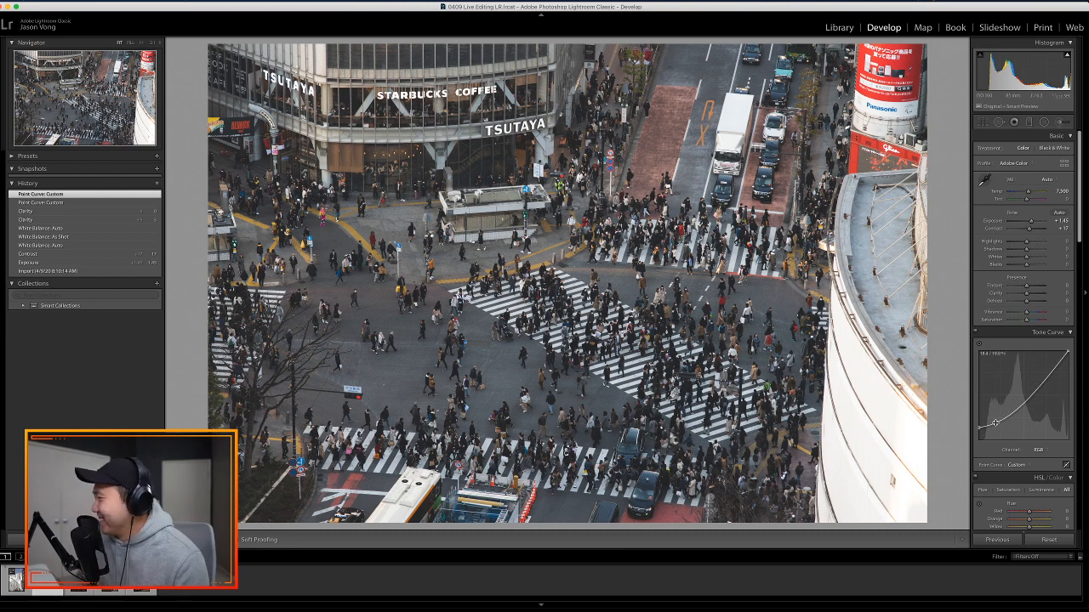
left_click_drag(996, 423, 996, 422)
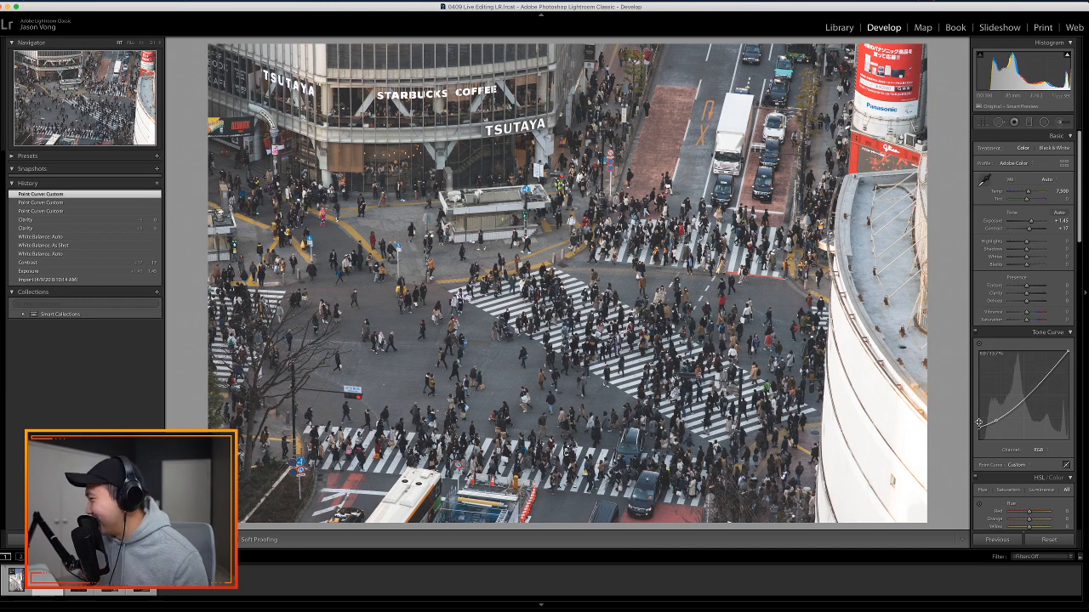
left_click_drag(979, 427, 979, 421)
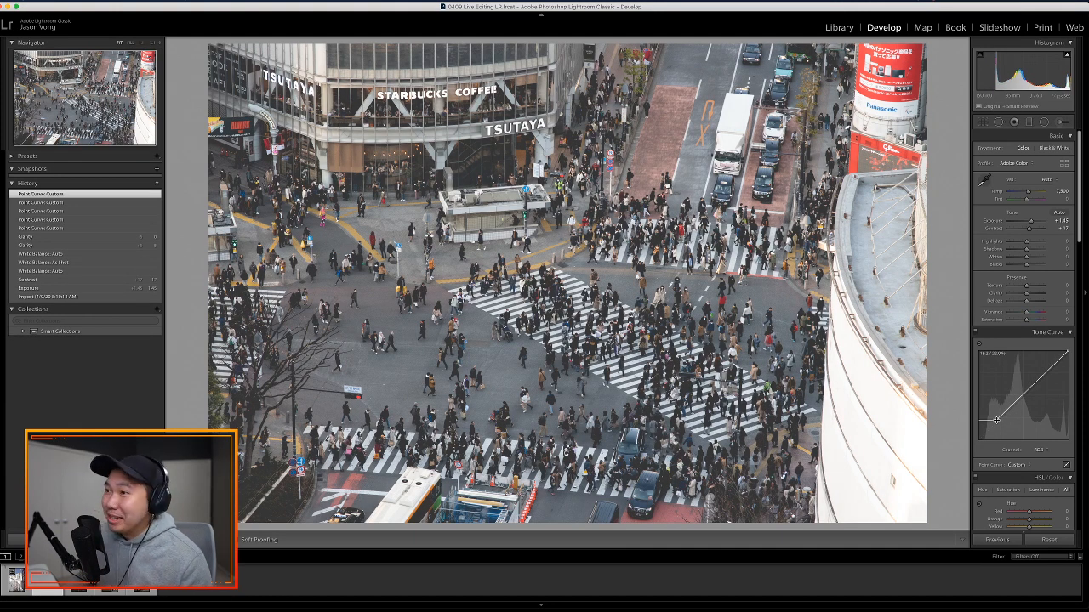
left_click_drag(996, 420, 979, 442)
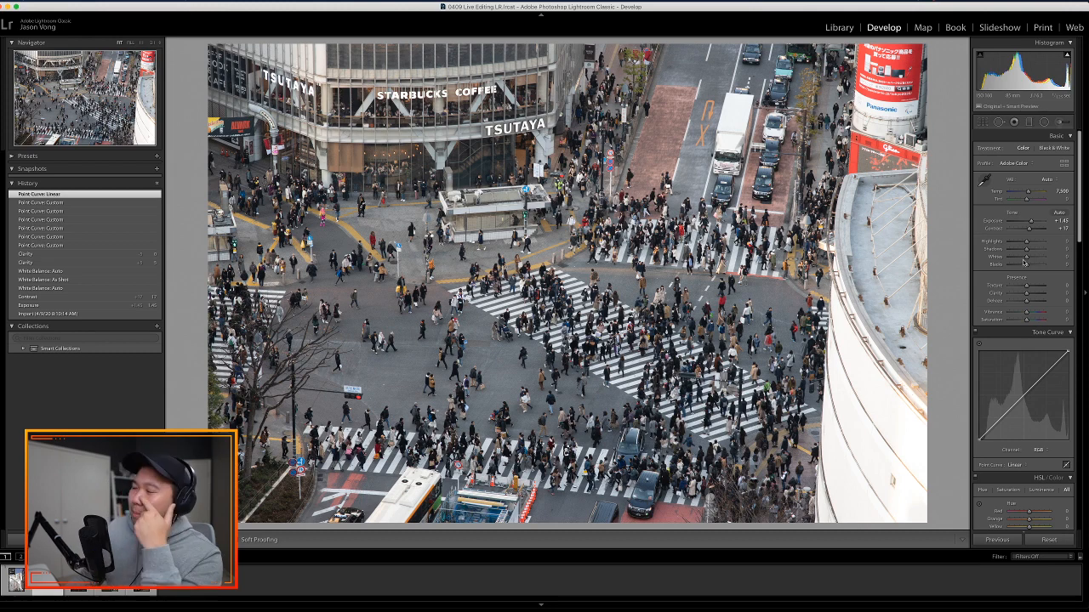
- Compare the edited crossing photo with its unedited version
left_click_drag(1080, 206, 1084, 193)
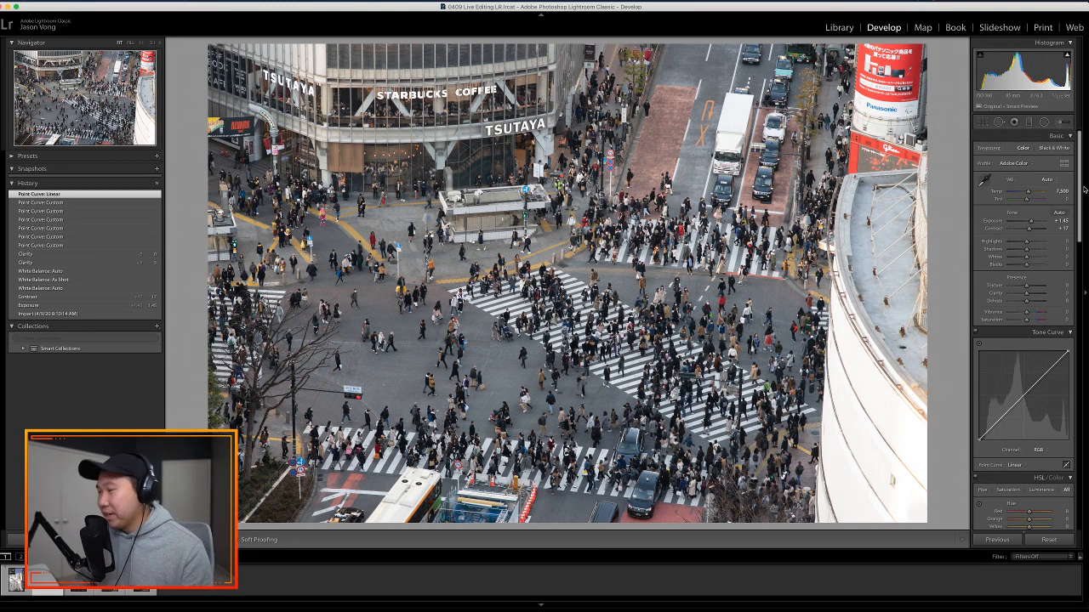
key("backslash")
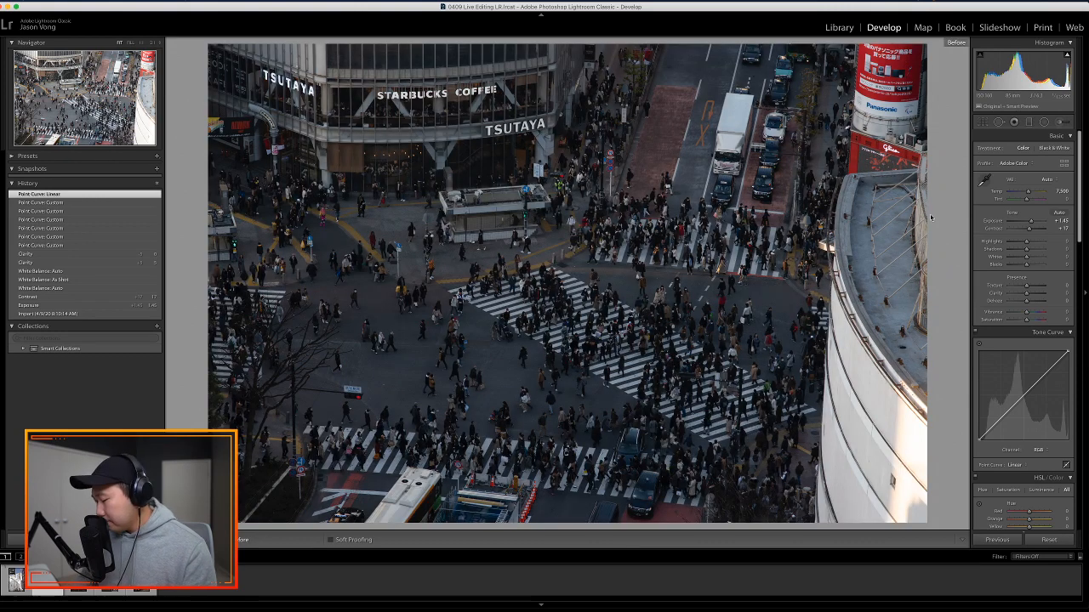
key("backslash")
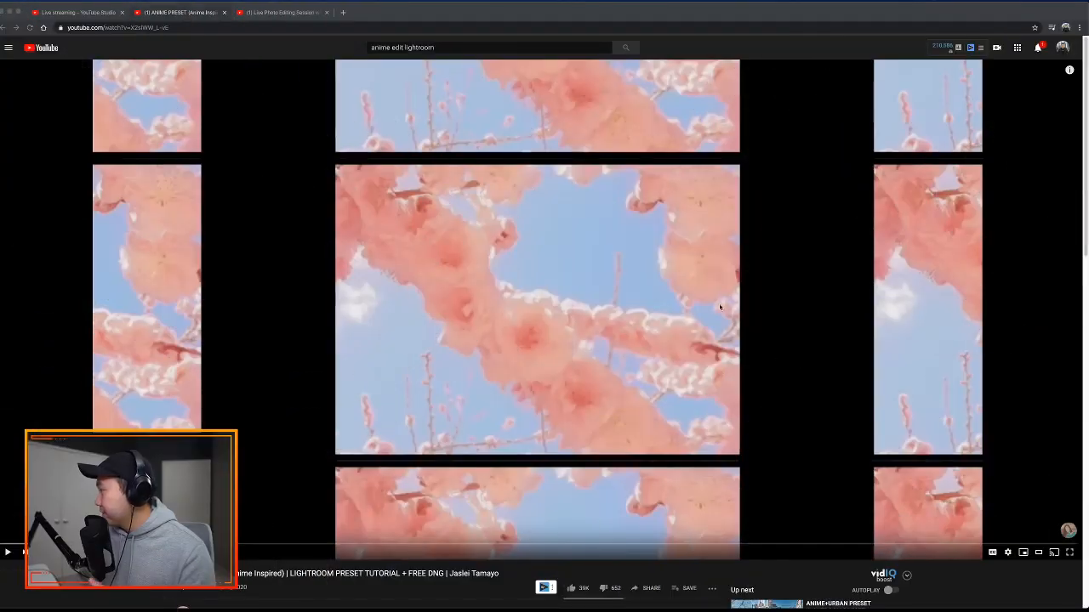
- Switch to YouTube in the browser and play the anime-inspired Lightroom preset tutorial
scroll(528, 329, "down", 1)
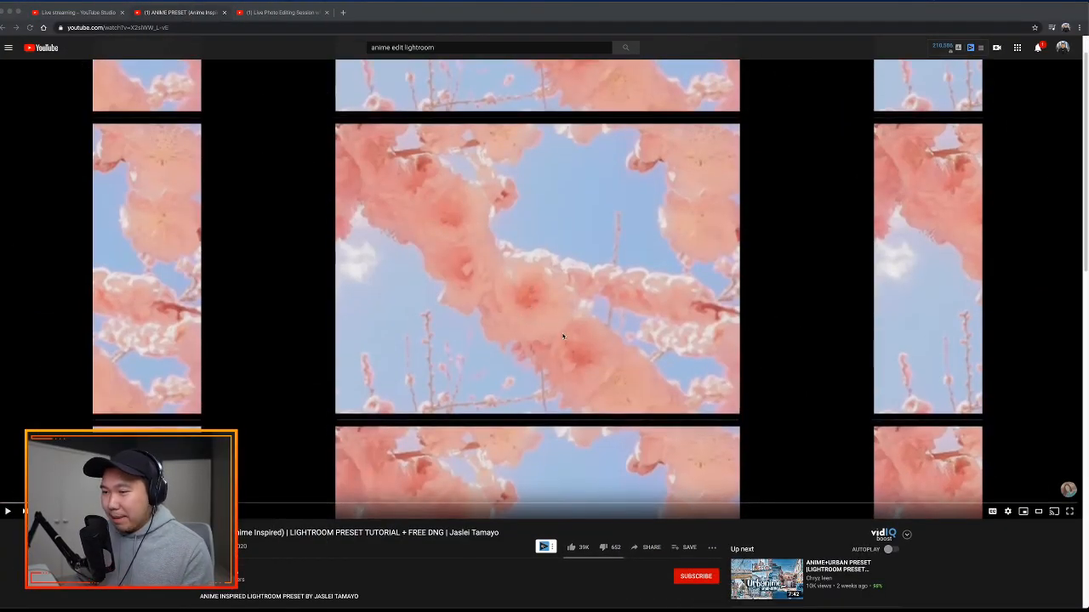
scroll(562, 337, "up", 1)
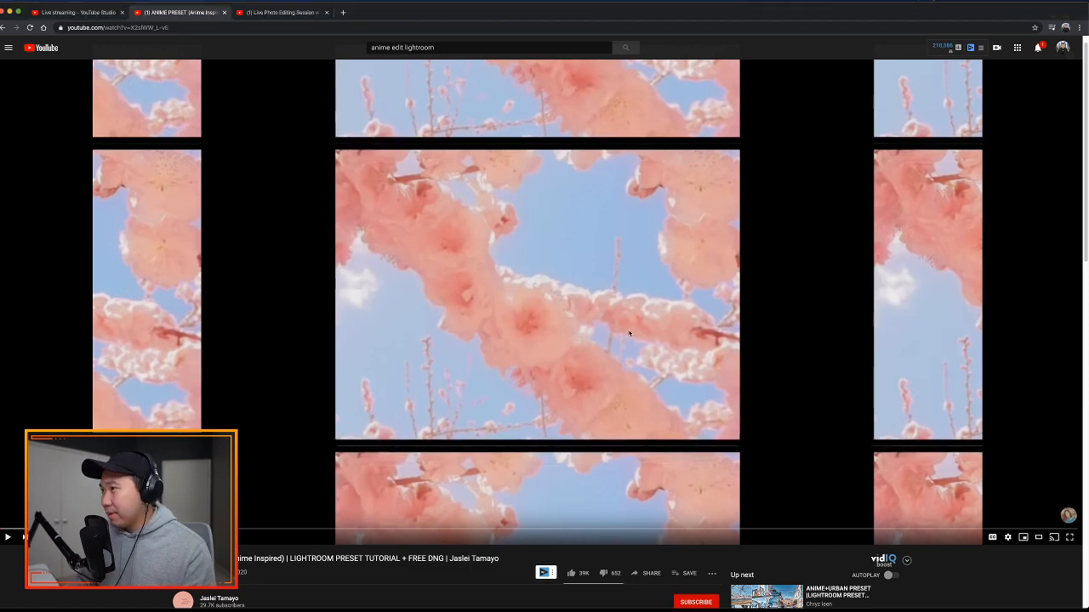
left_click(575, 337)
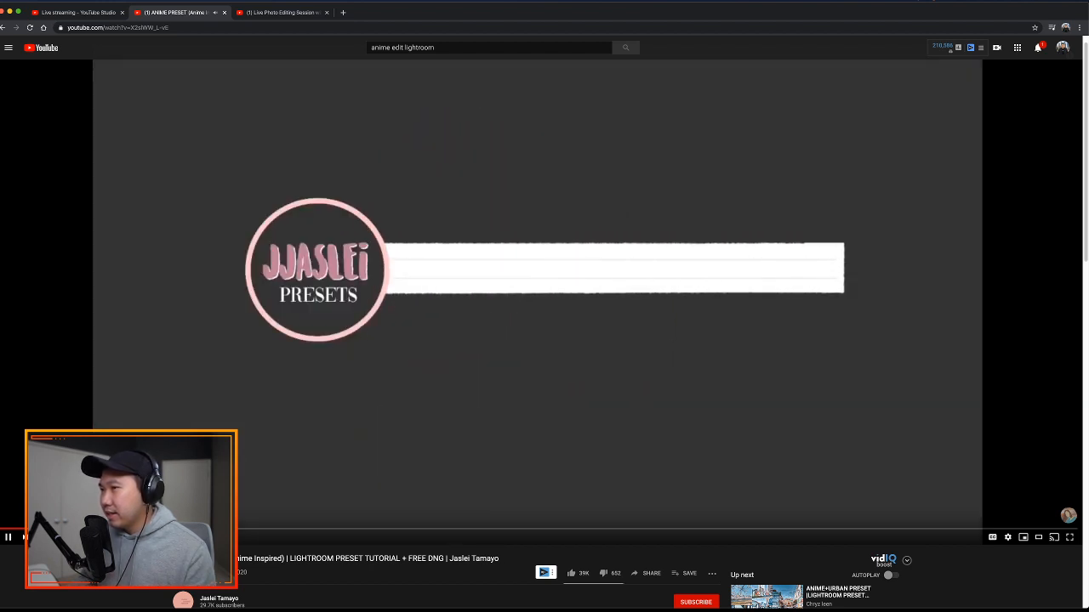
left_click(465, 467)
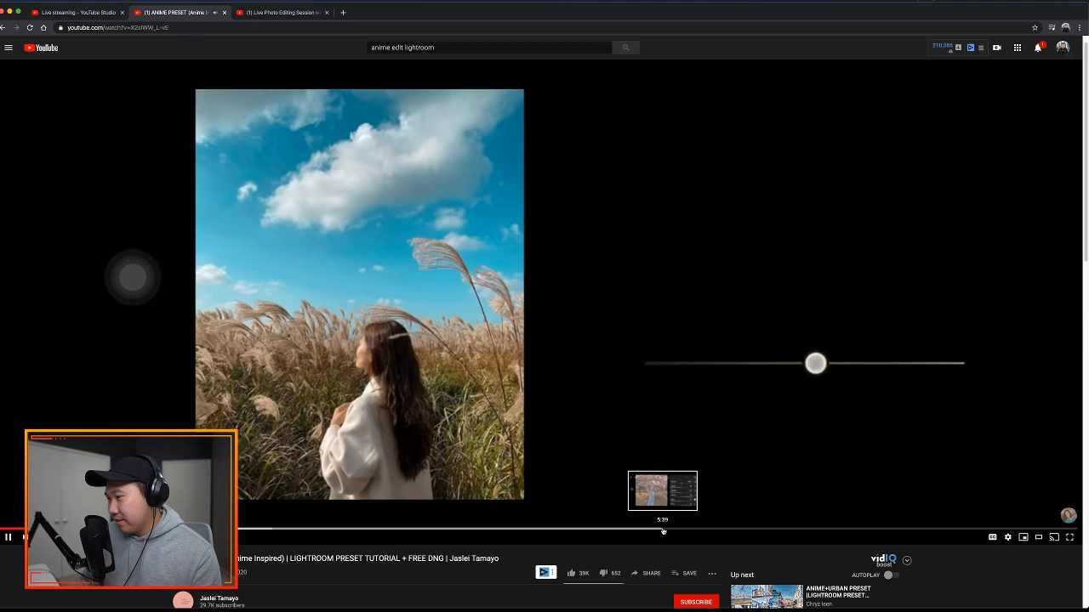
- Skim through the anime preset tutorial to examine its colour mix adjustments and example photos
left_click(626, 529)
left_click_drag(693, 529, 621, 532)
left_click(663, 528)
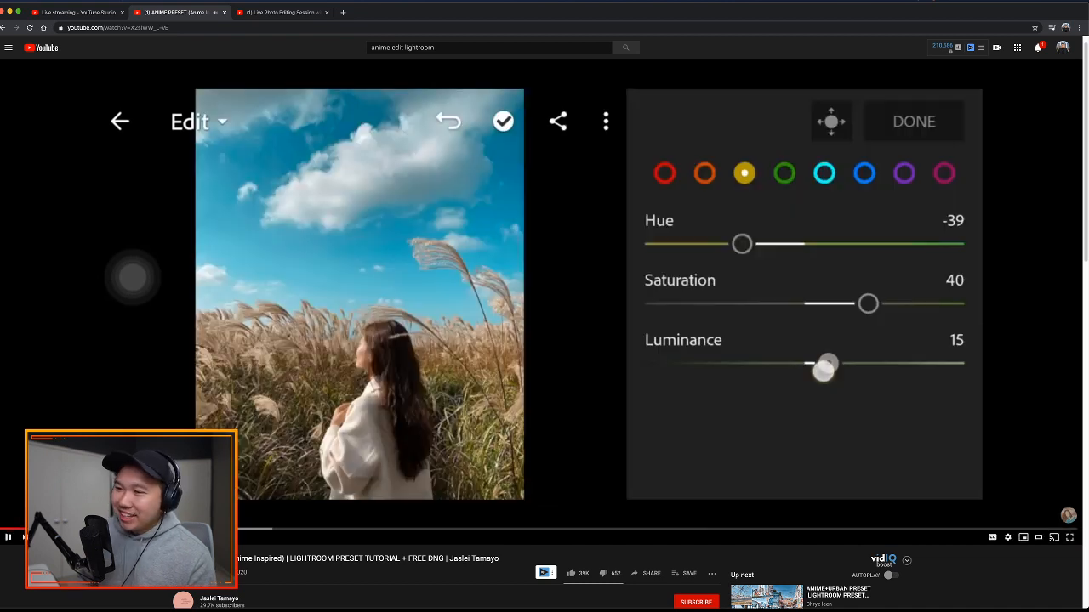
left_click(175, 529)
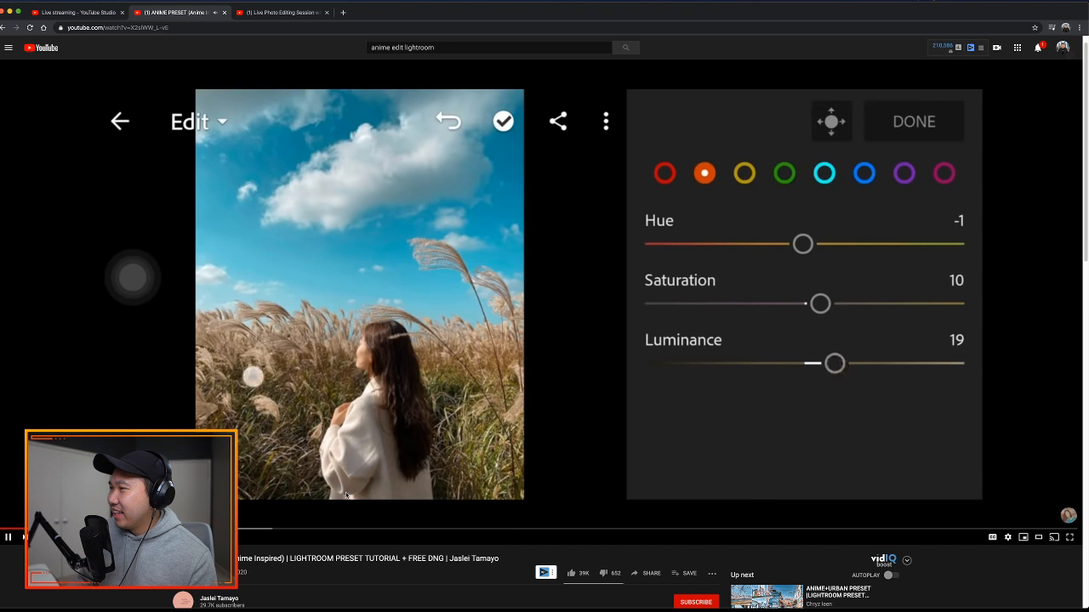
- Watch the free anime Lightroom mobile presets video at its Whites adjustment on the street photo
left_click(428, 471)
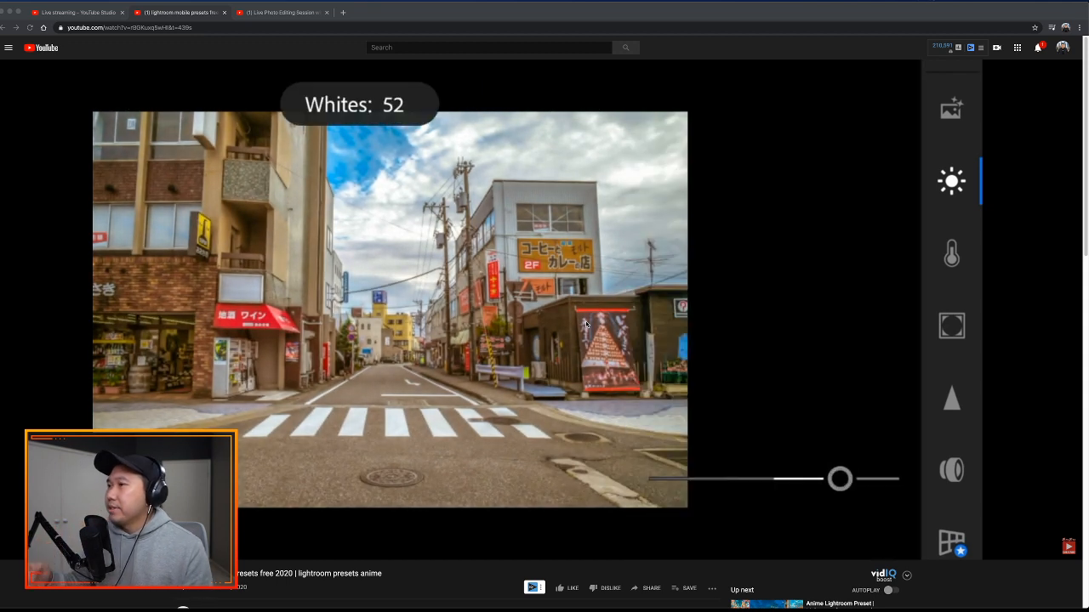
left_click(626, 281)
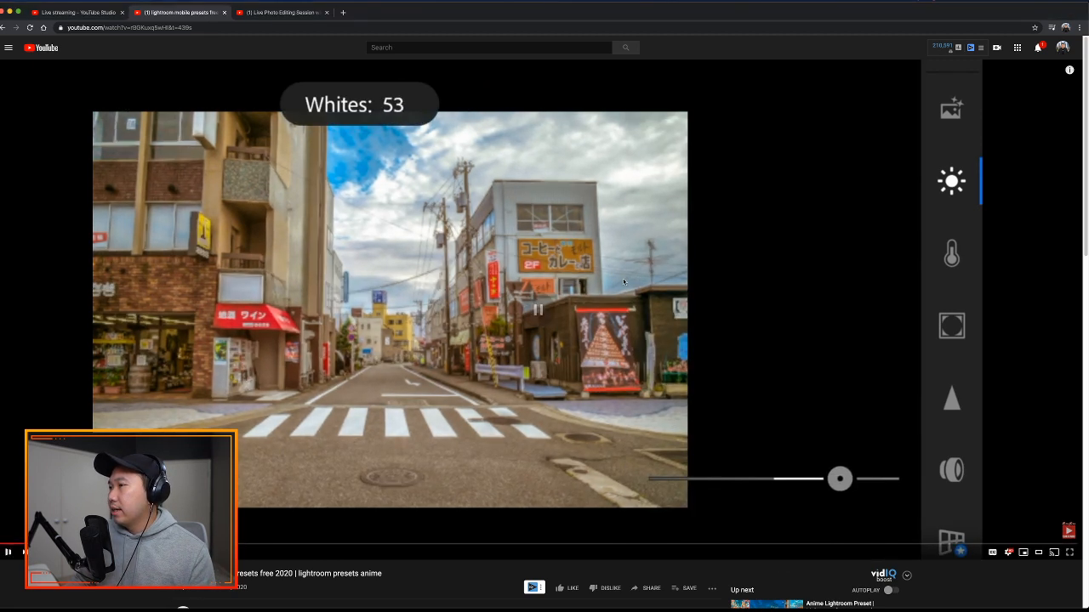
- Play the tutorial through its Whites adjustment, switch to Lightroom Classic and lower the crossing photo's Highlights to -22 and Contrast to -32
left_click(624, 281)
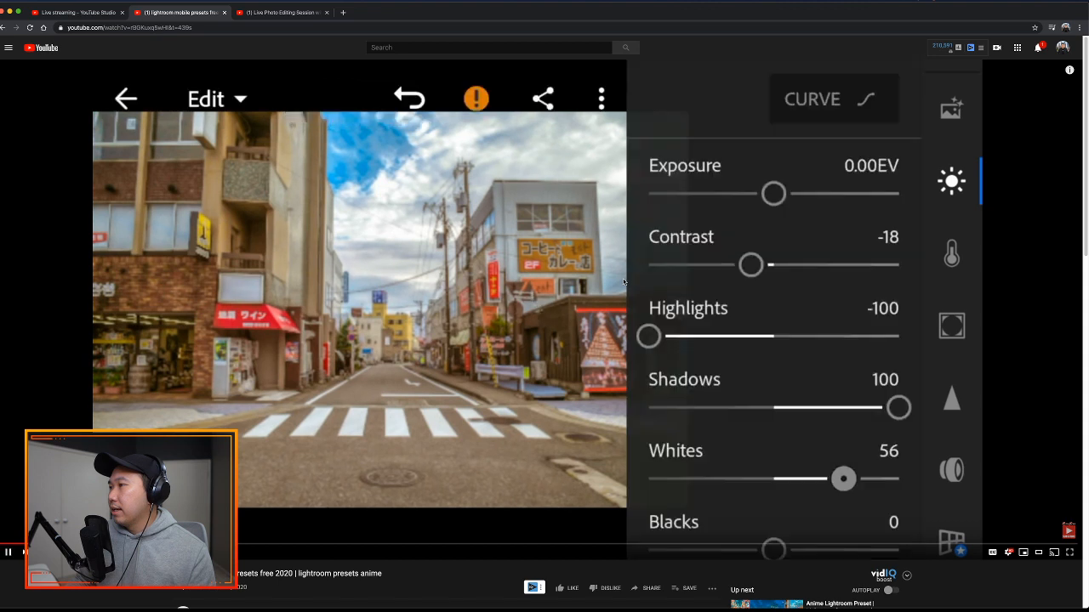
left_click(623, 281)
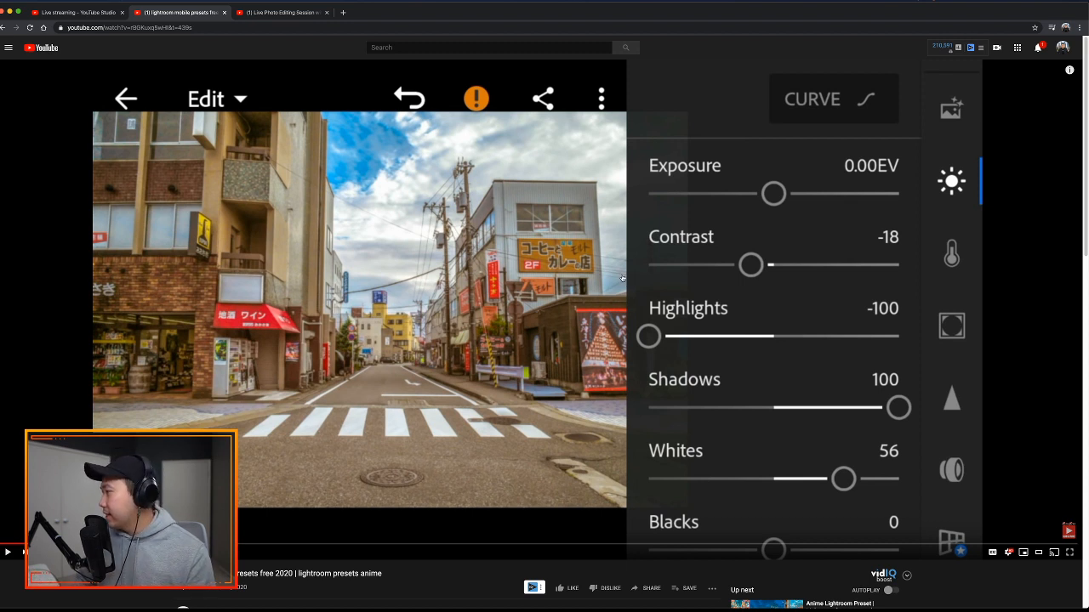
key("super+Tab")
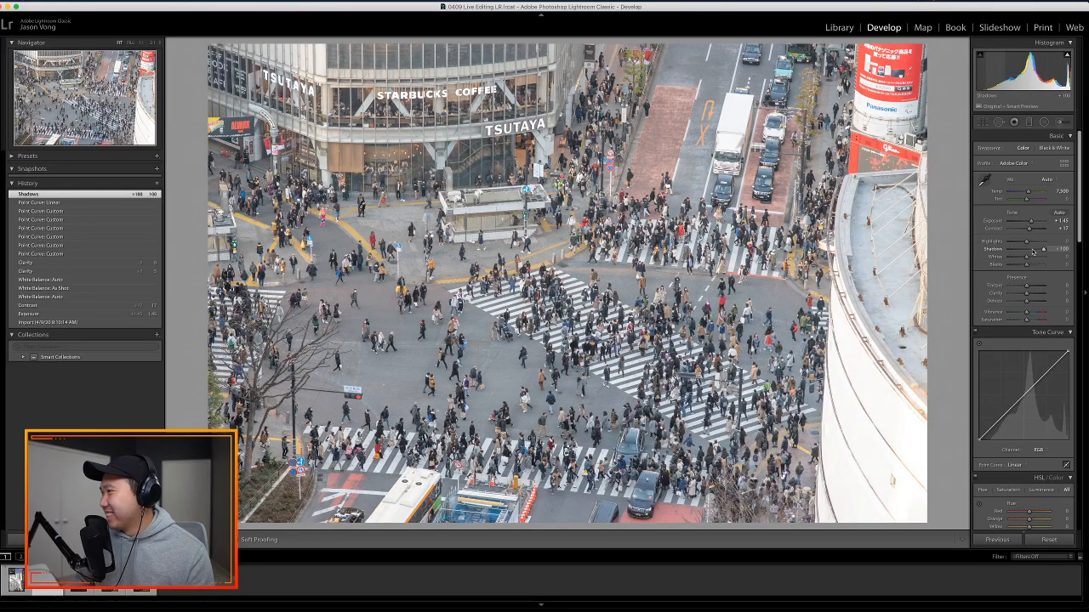
mouse_move(1043, 250)
left_mouse_down()
mouse_move(1026, 250)
mouse_move(1055, 250)
left_mouse_up()
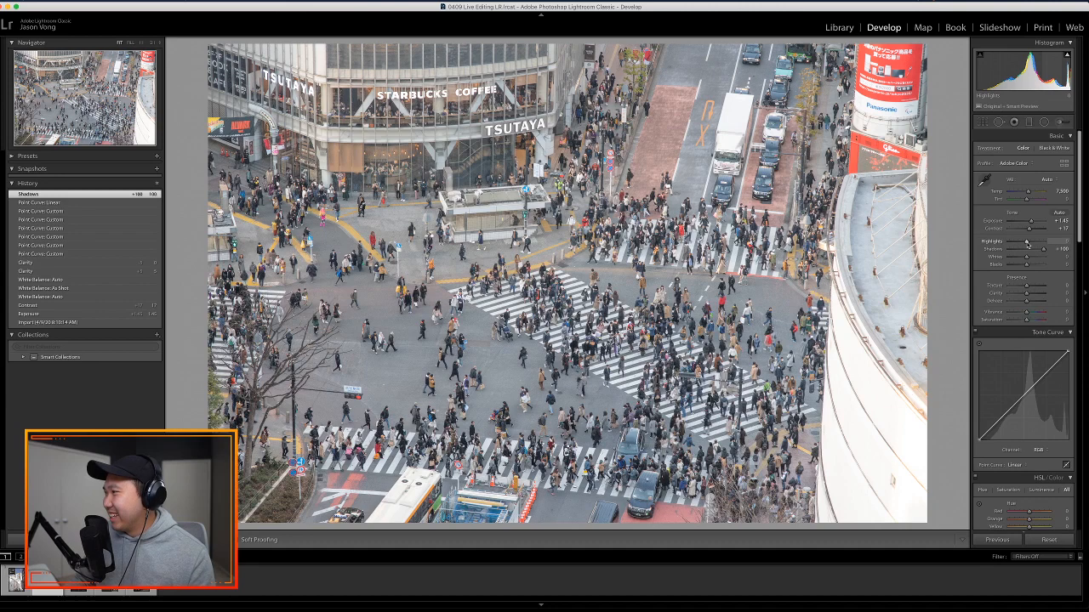
left_click_drag(1027, 242, 1021, 231)
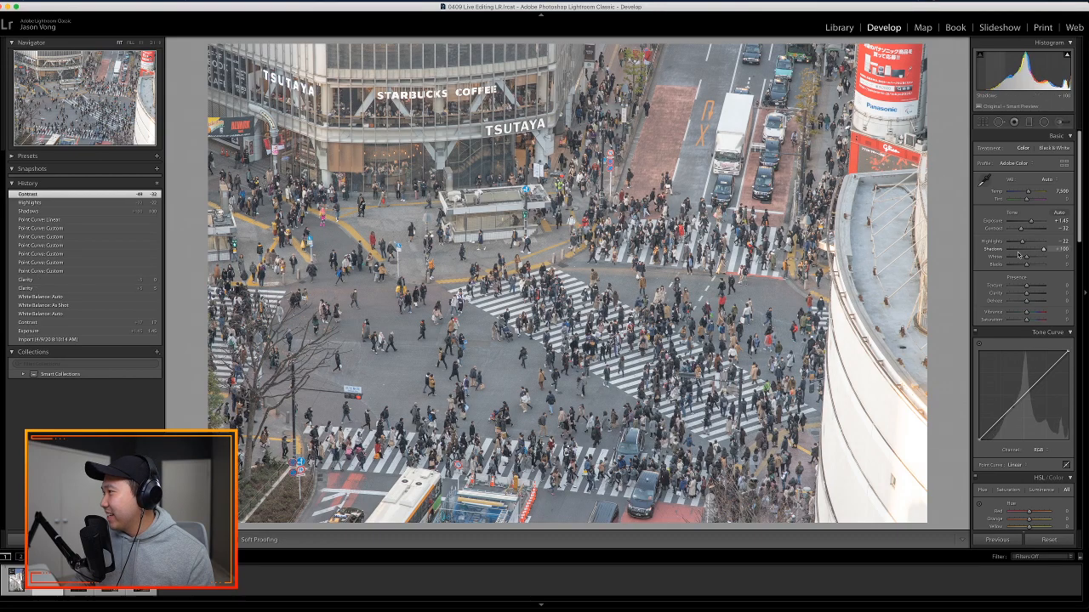
- Check the tutorial's Whites setting and raise the crossing photo's Whites to +53 in Lightroom Classic
key("super+Tab")
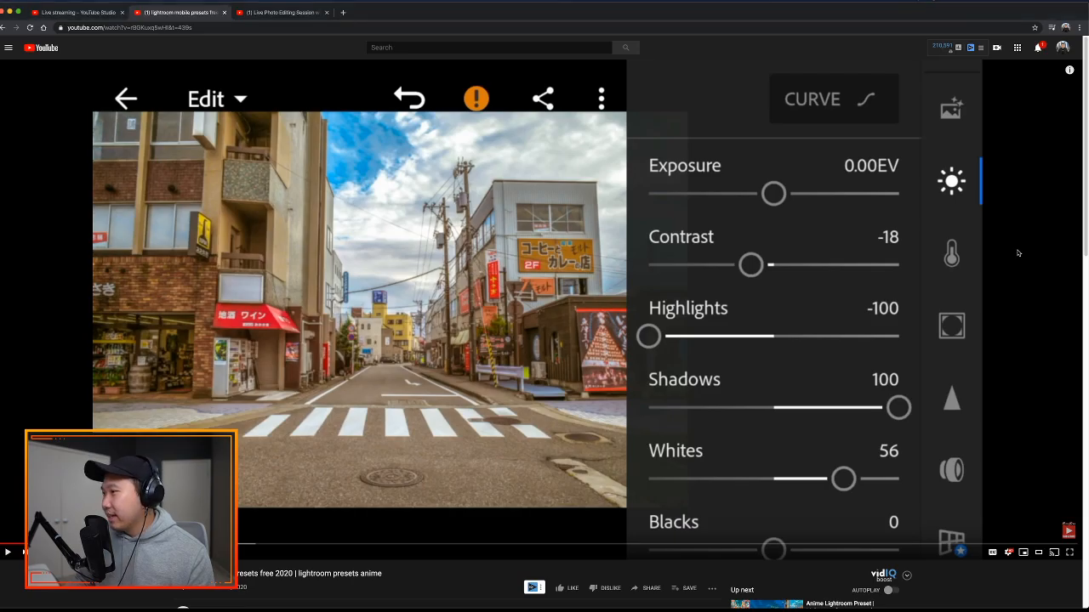
key("super+Tab")
left_click_drag(1026, 258, 1038, 258)
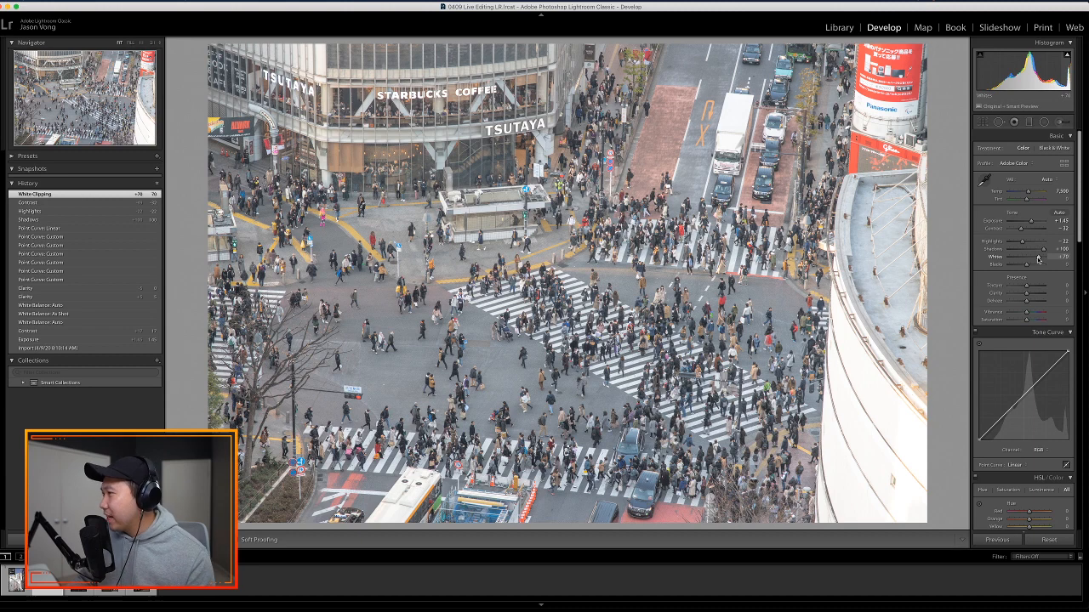
left_click_drag(1038, 258, 1035, 259)
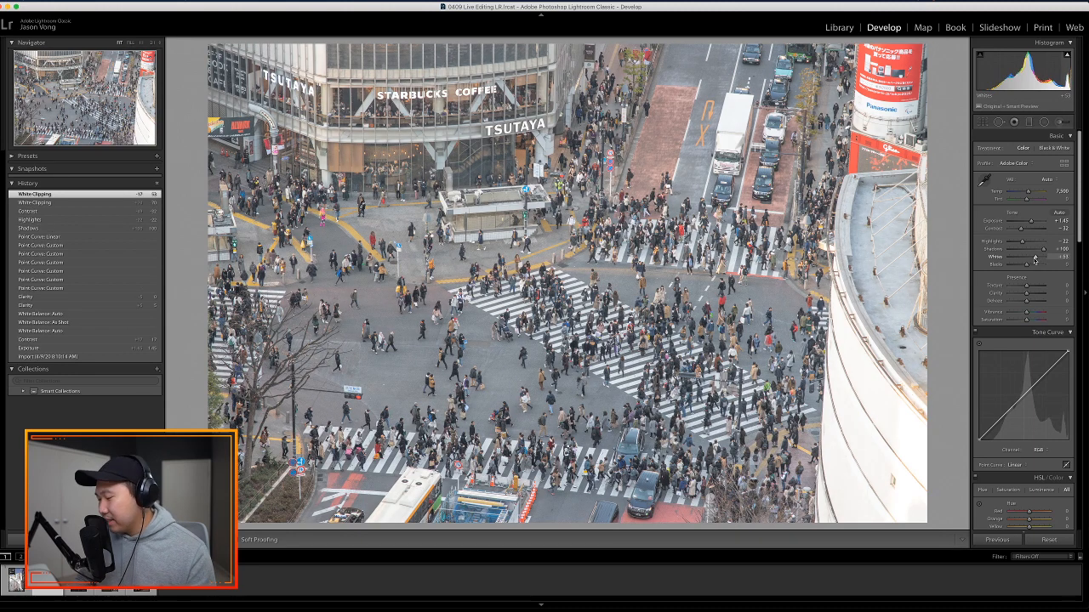
- Compare the crossing photo with its unedited version and lower its Contrast to -60
key("backslash")
key("backslash")
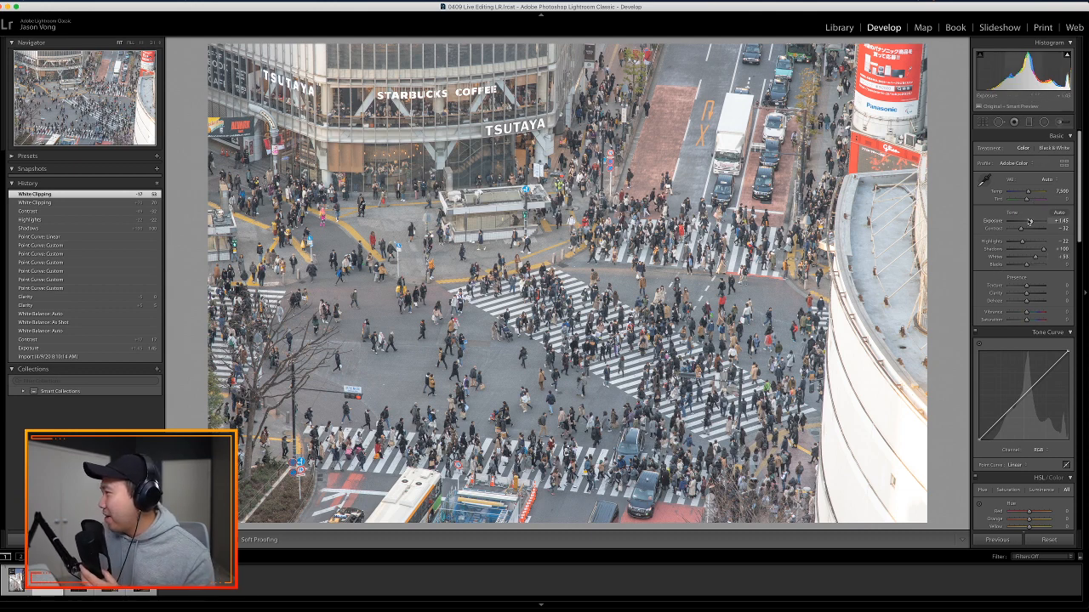
left_click_drag(1020, 230, 1009, 229)
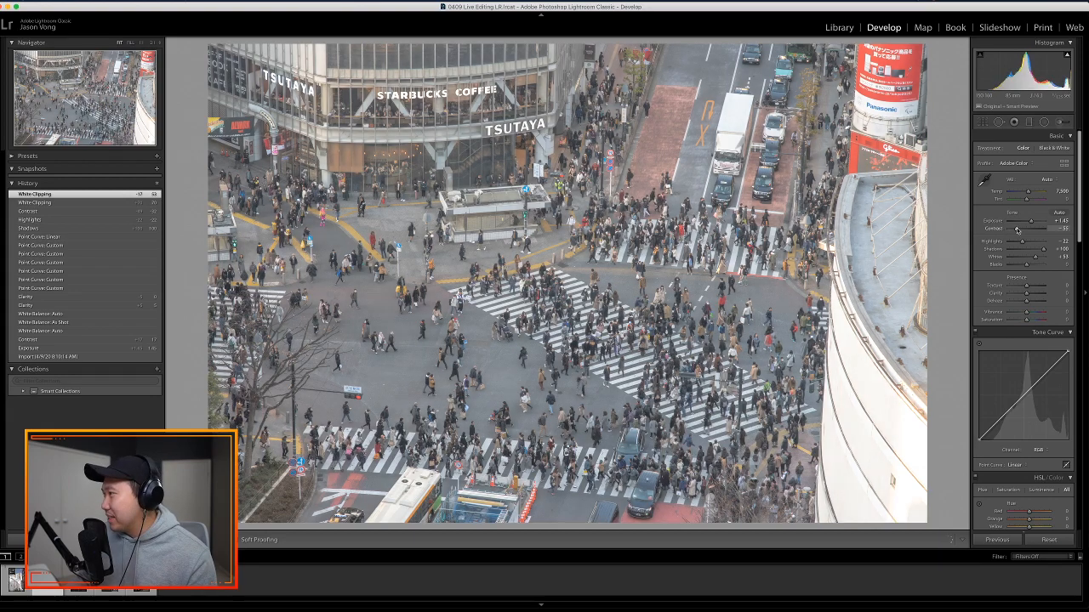
left_click_drag(1009, 229, 1019, 231)
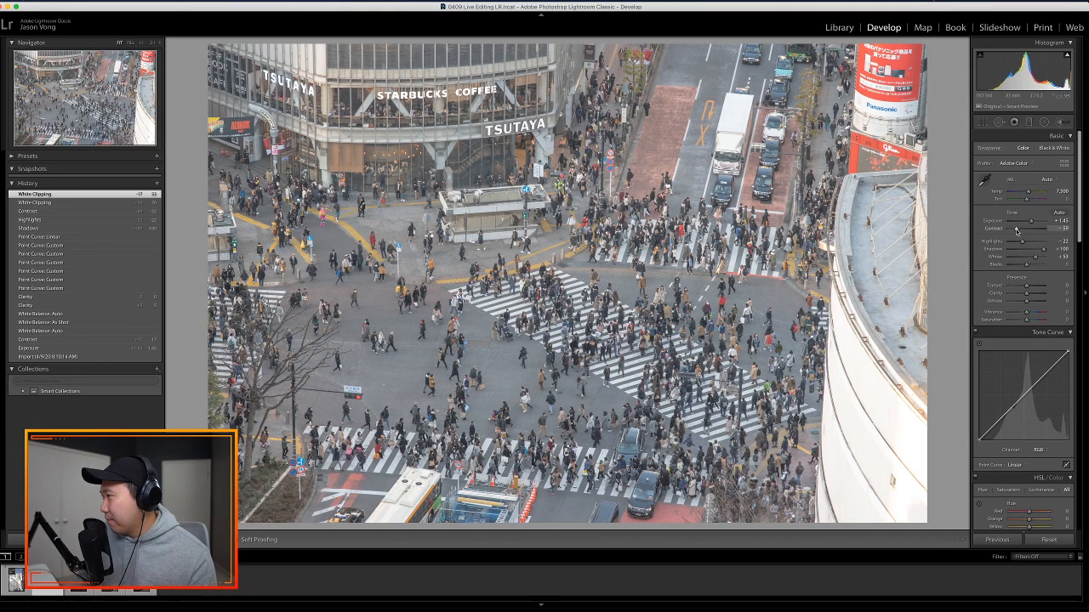
- Play the tutorial's Blacks adjustment in the browser and set the crossing photo's Blacks to -17 in Lightroom Classic
key("super+Tab")
left_click(664, 240)
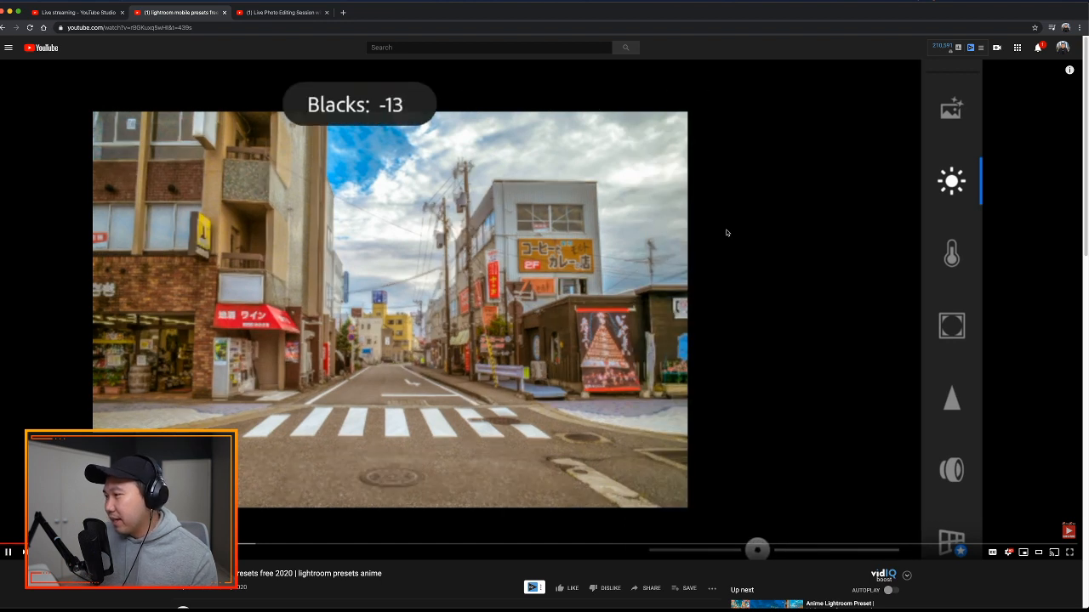
key("super+Tab")
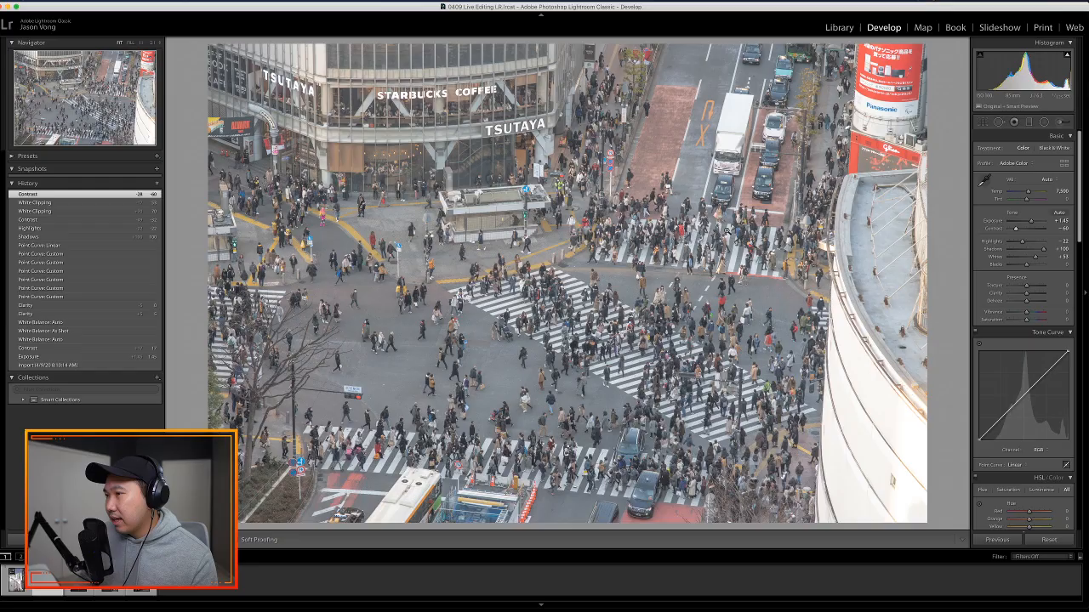
key("super+Tab")
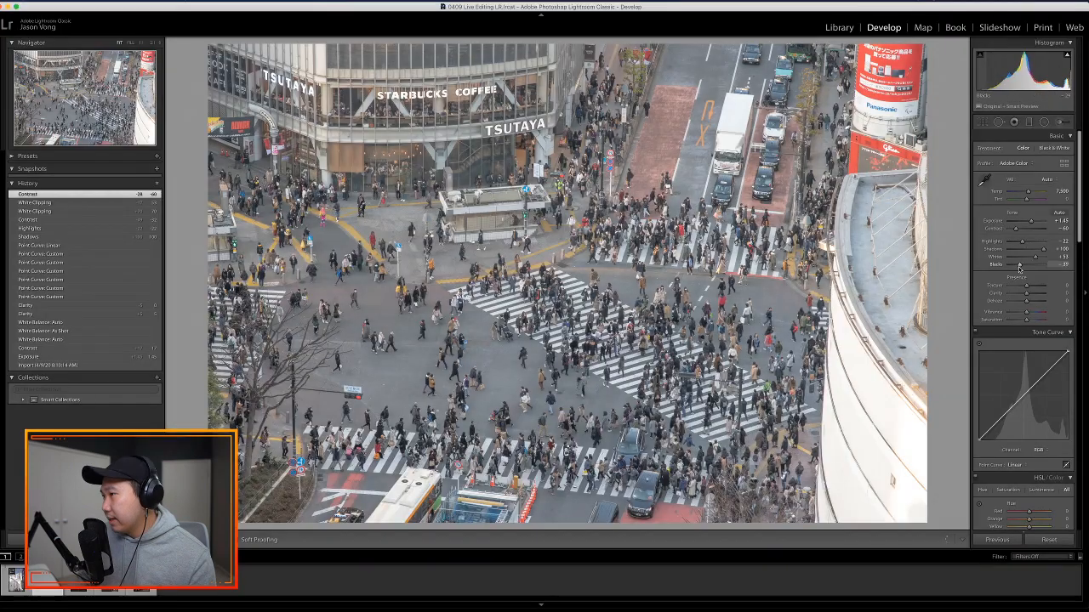
left_click_drag(1020, 267, 1024, 268)
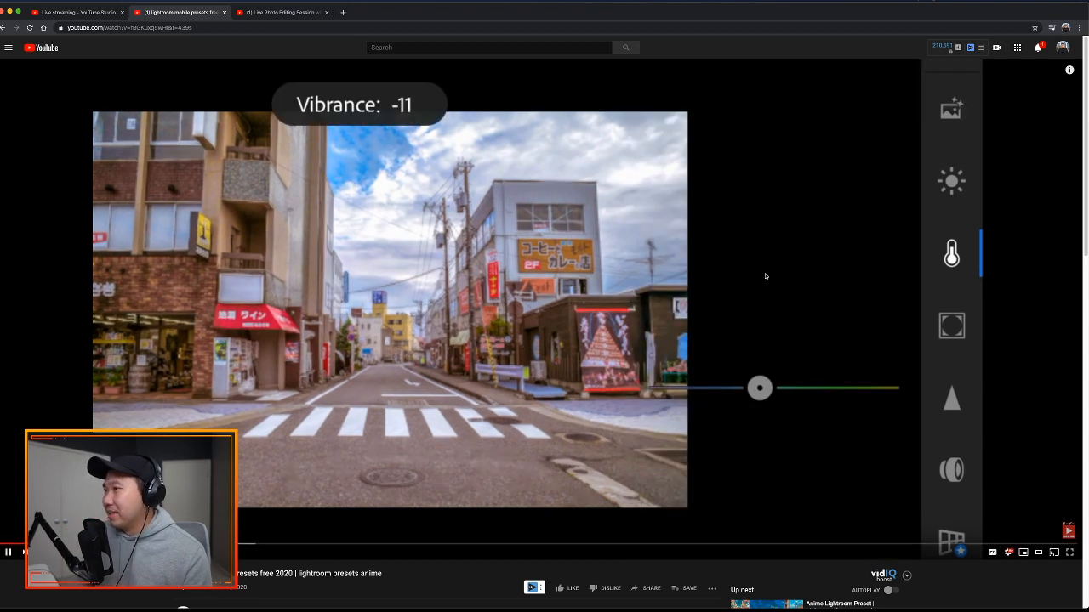
- Watch the tutorial's Vibrance and Saturation adjustments, pause on its colour settings and switch back to Lightroom Classic
left_click(686, 303)
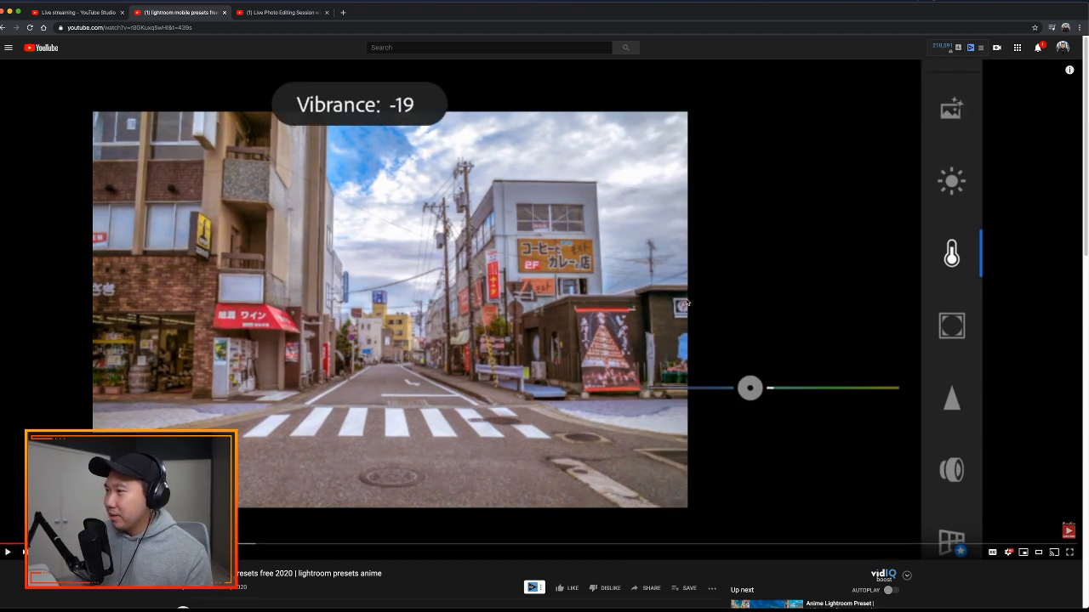
left_click(686, 303)
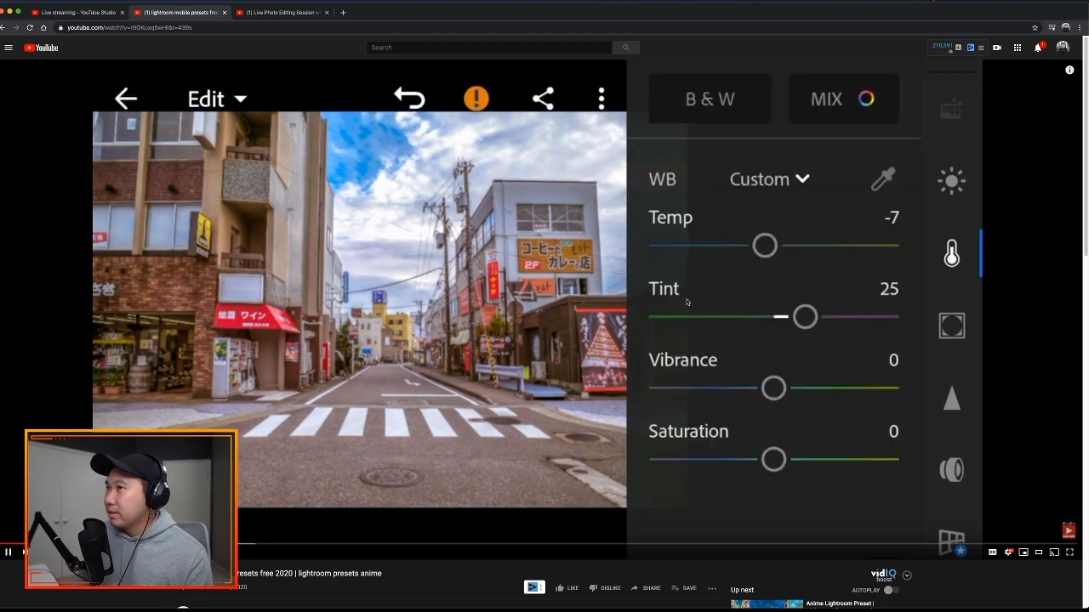
left_click(687, 302)
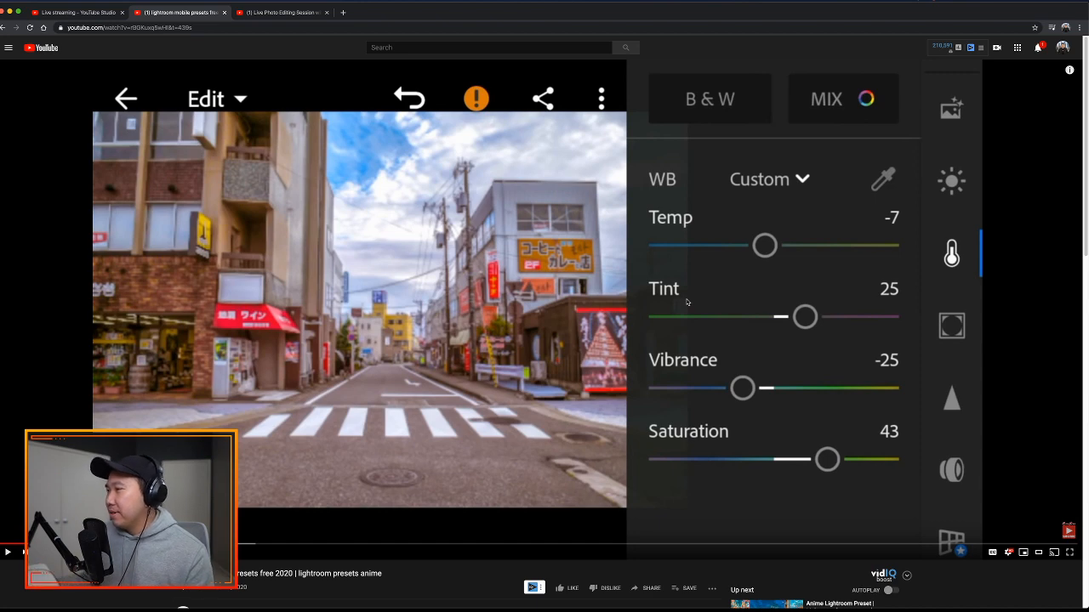
key("super+Tab")
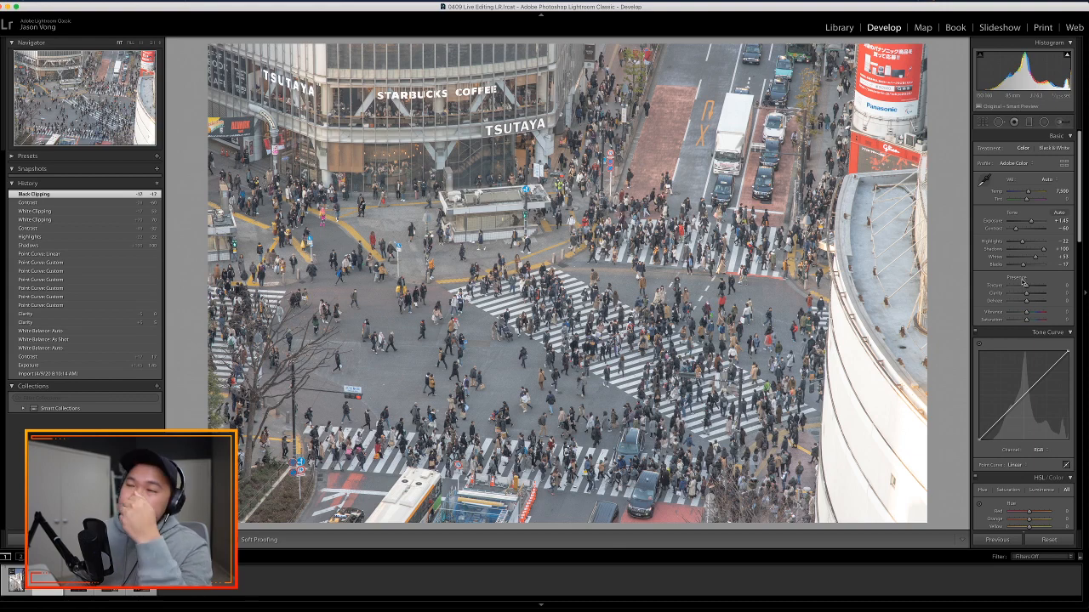
- Set the crossing photo's Temp to 5,204 and Tint to +25, and compare it with the unedited version
left_click(1047, 179)
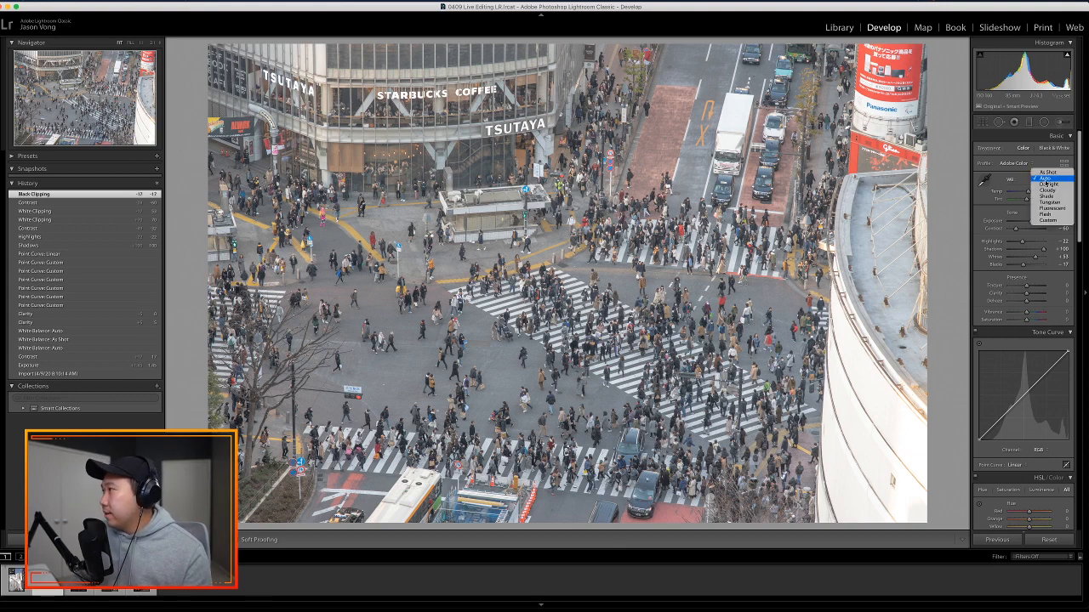
left_click(1017, 185)
left_click_drag(1026, 194, 1025, 195)
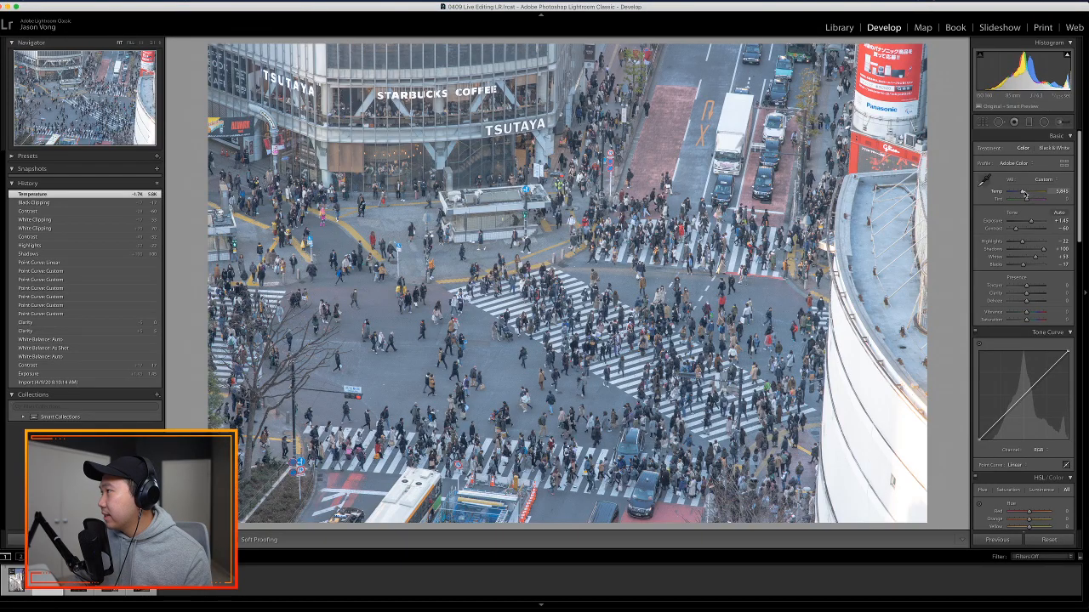
left_click_drag(1026, 200, 1021, 193)
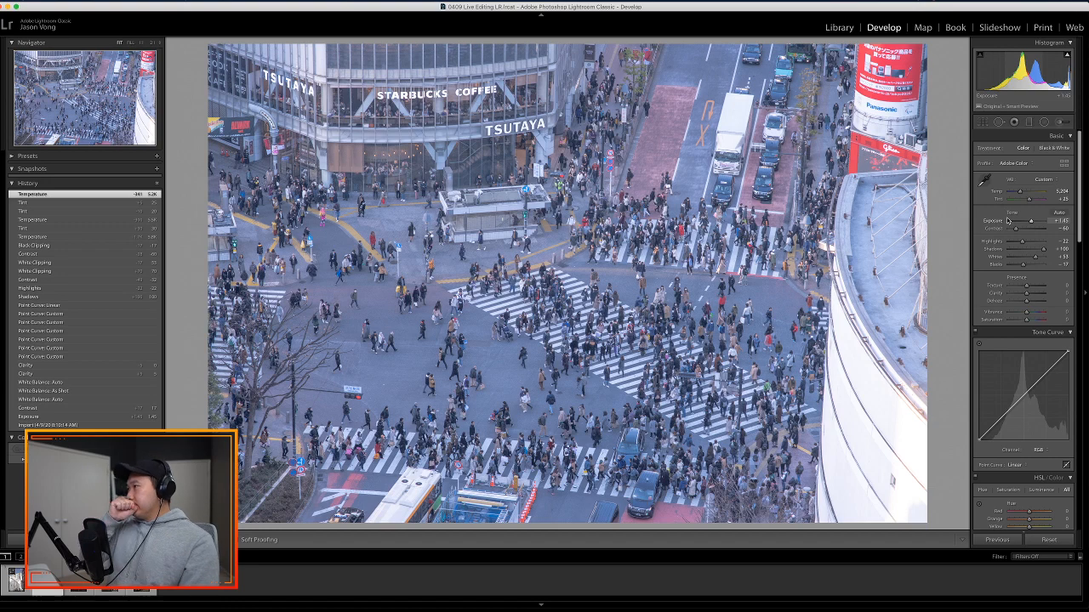
key("backslash")
key("backslash")
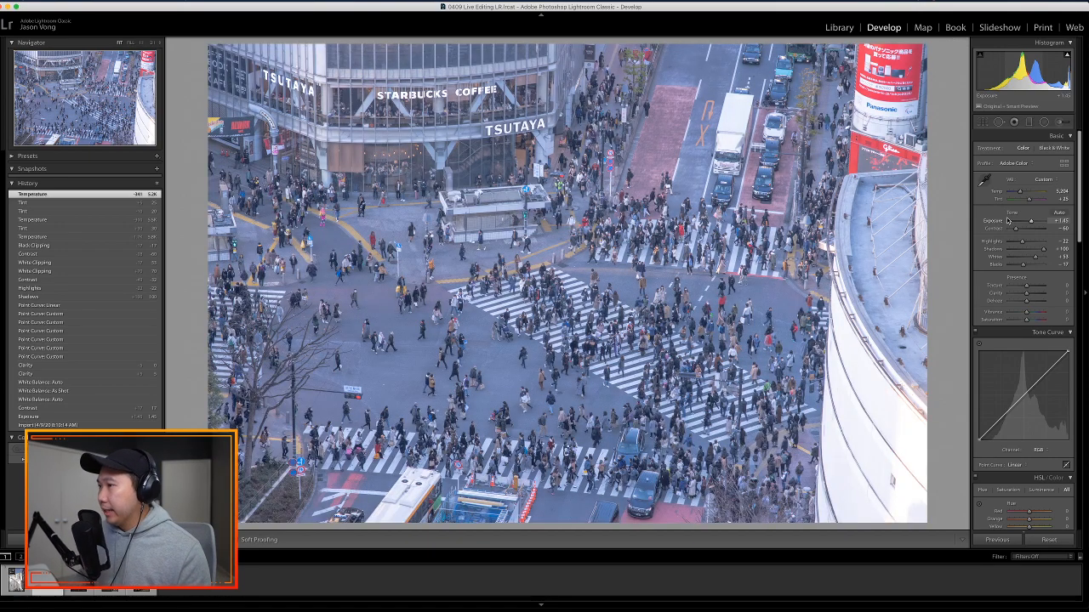
- Check the tutorial's colour settings in the browser and lower the crossing photo's Vibrance to -30 in Lightroom Classic
key("super+Tab")
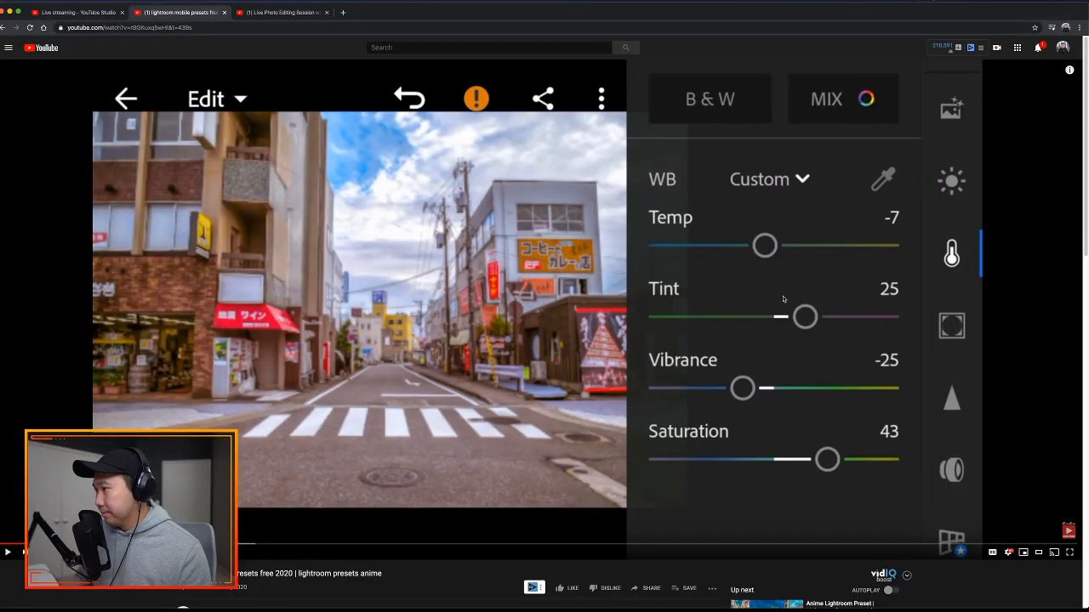
key("super+Tab")
left_click_drag(1027, 315, 1023, 315)
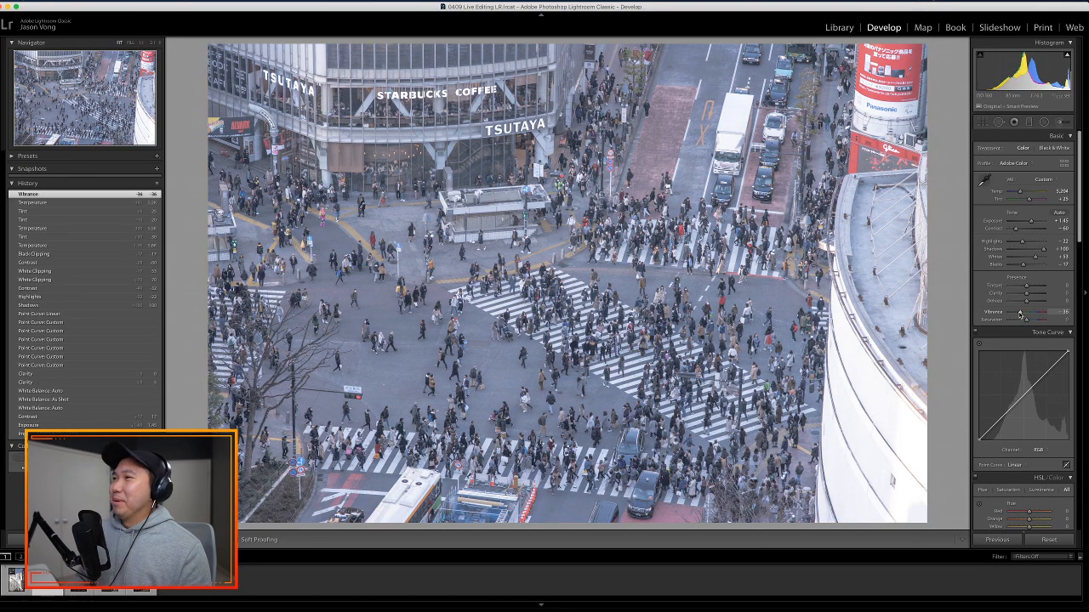
key("super+Tab")
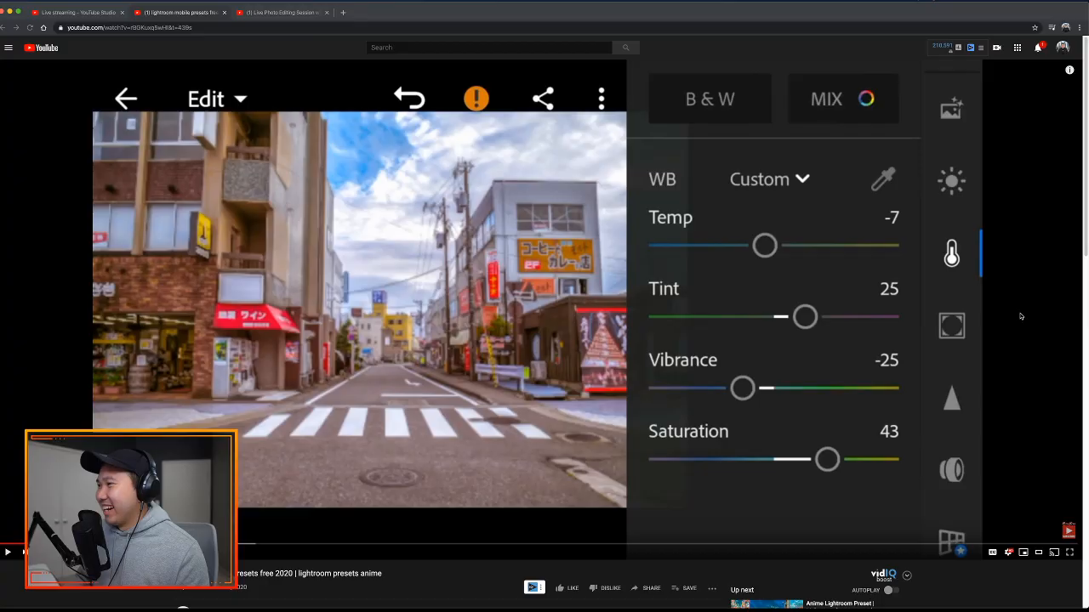
key("super+Tab")
double_click(1023, 315)
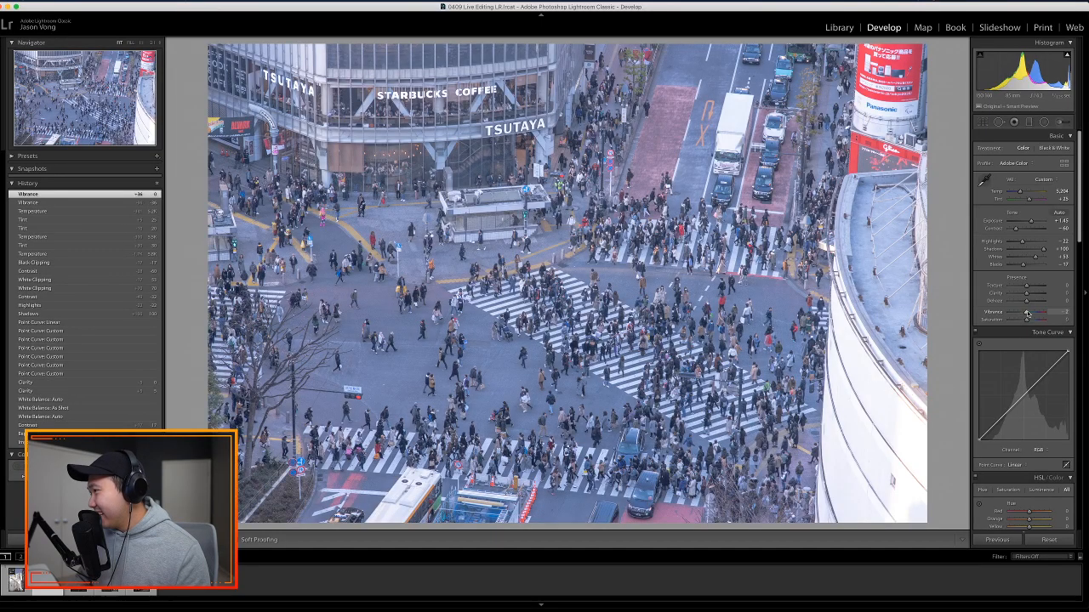
mouse_move(1027, 314)
left_mouse_down()
mouse_move(1007, 315)
mouse_move(1022, 316)
left_mouse_up()
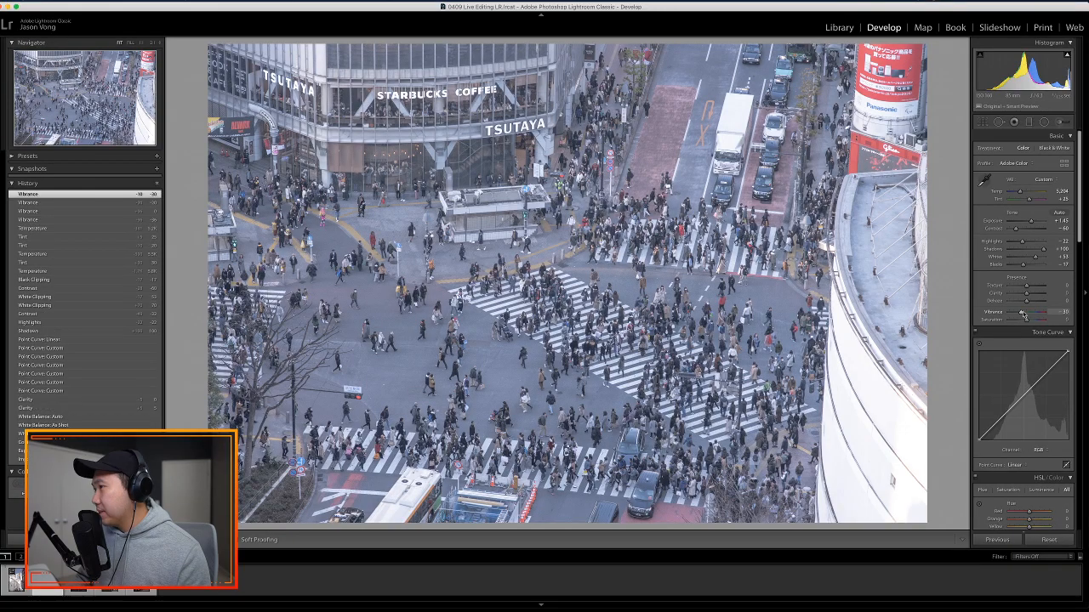
- Check the tutorial's Saturation, raise the crossing photo's Saturation to +50 and set its Vibrance to -14
key("super+Tab")
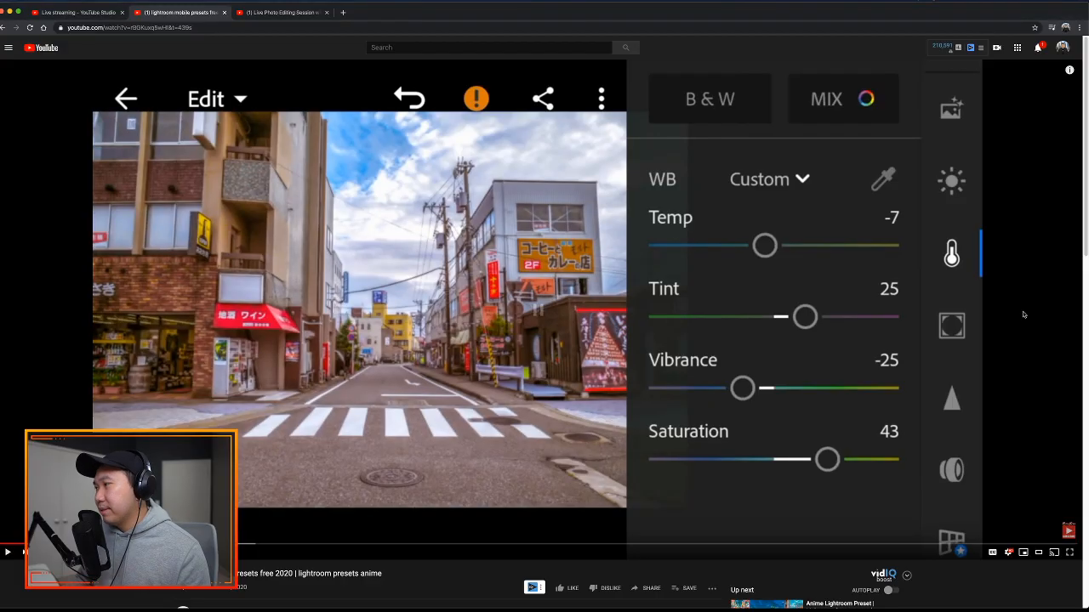
key("super+Tab")
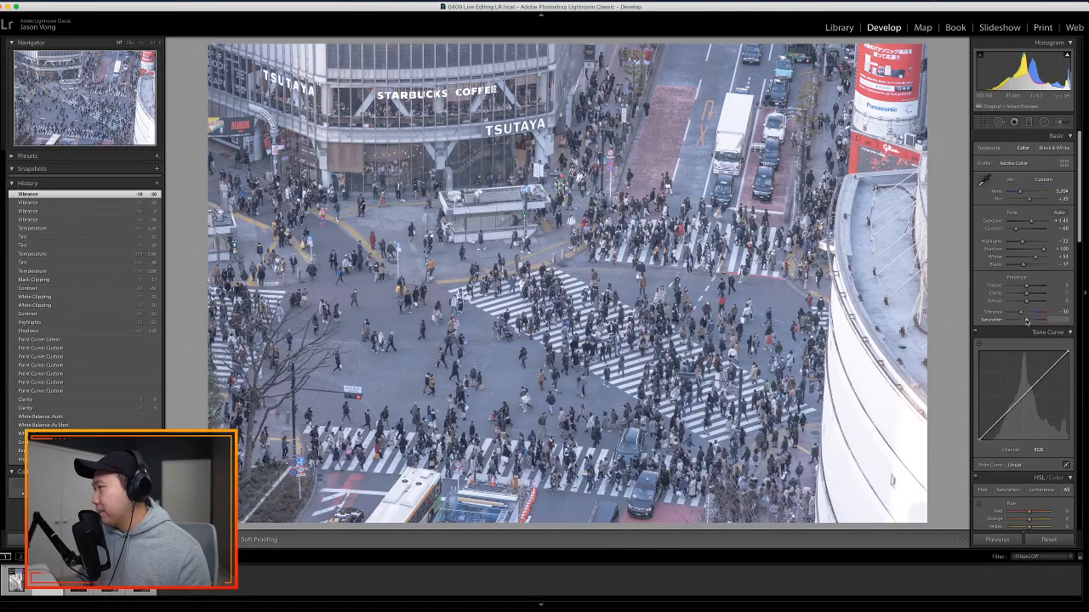
left_click_drag(1027, 321, 1040, 321)
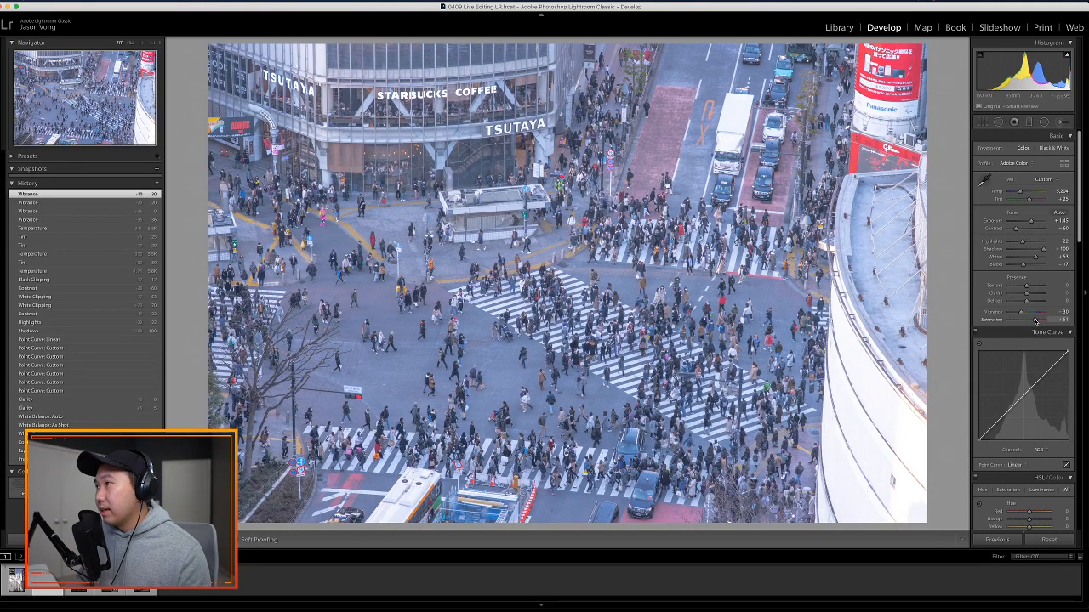
left_click_drag(1035, 321, 1023, 315)
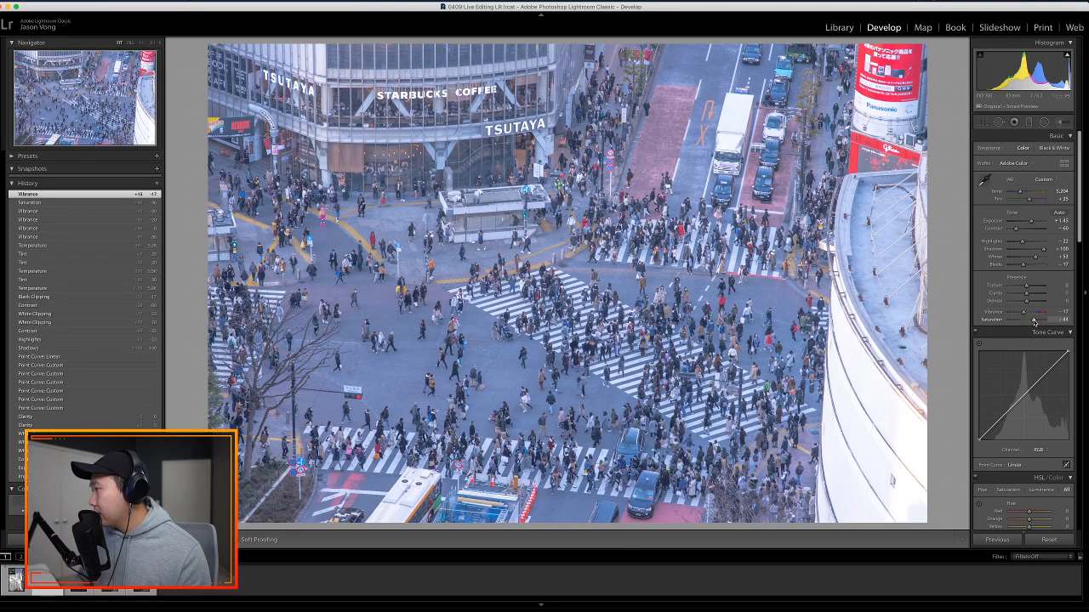
left_click_drag(1033, 322, 1031, 320)
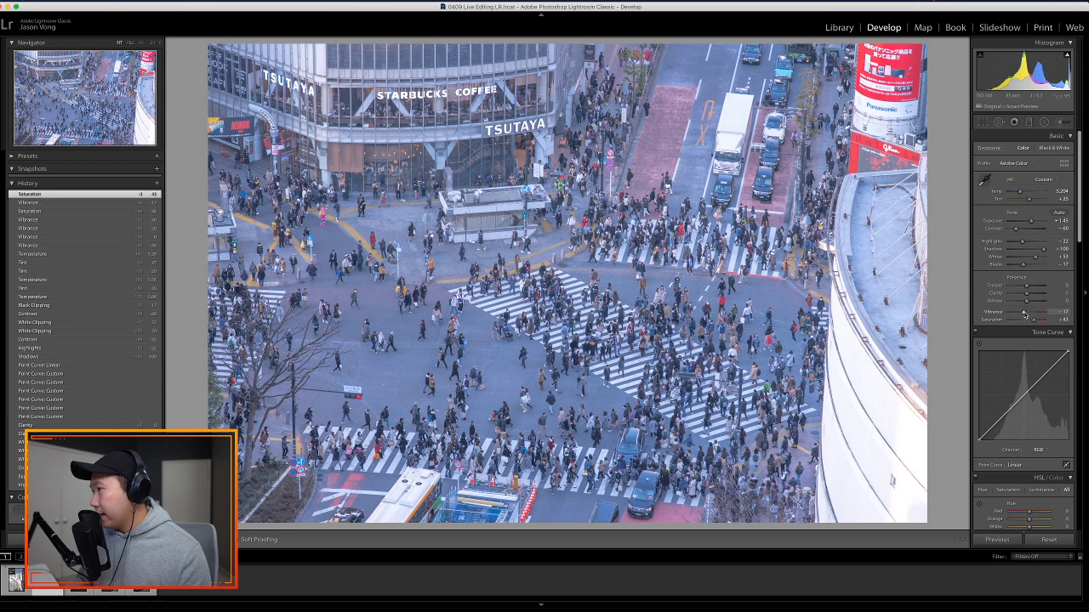
left_click_drag(1024, 315, 1026, 314)
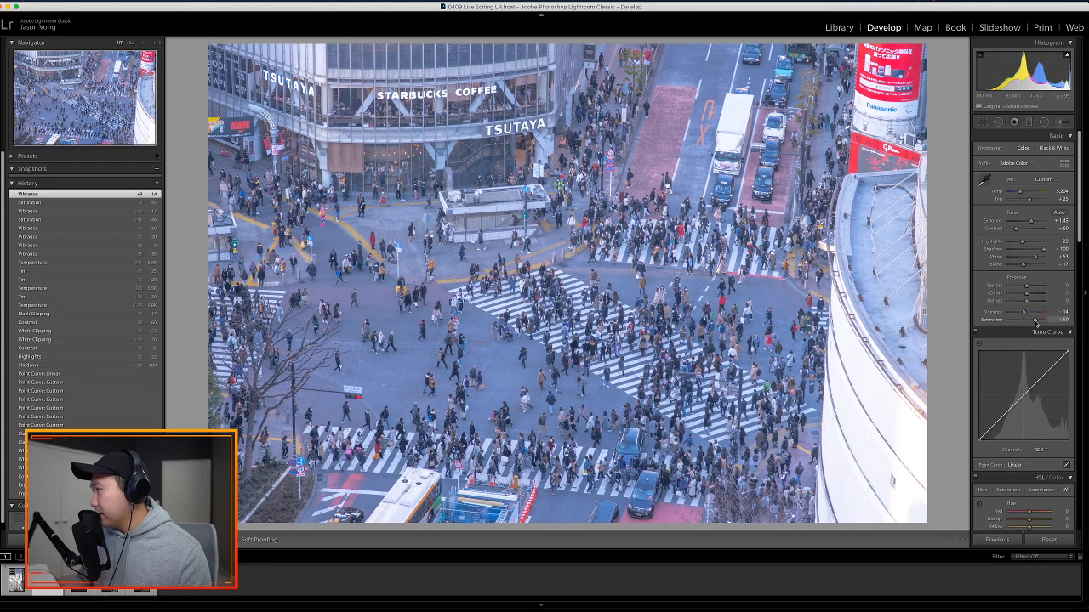
left_click_drag(1035, 322, 1036, 322)
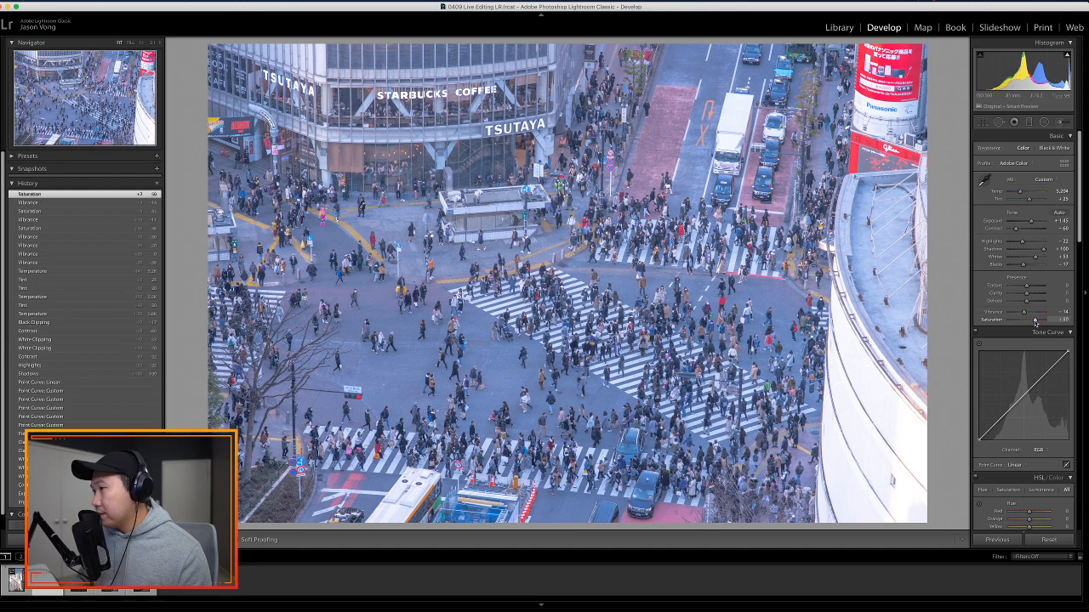
- Compare the edited crossing photo with its unedited version, check the tutorial's colour settings in the browser and return to Lightroom Classic
key("backslash")
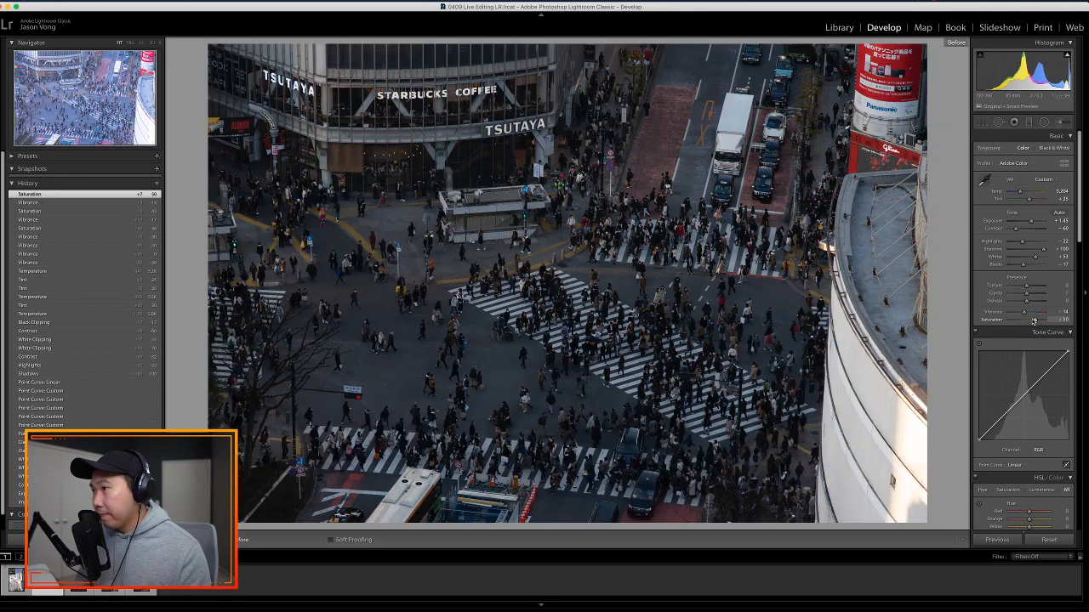
key("backslash")
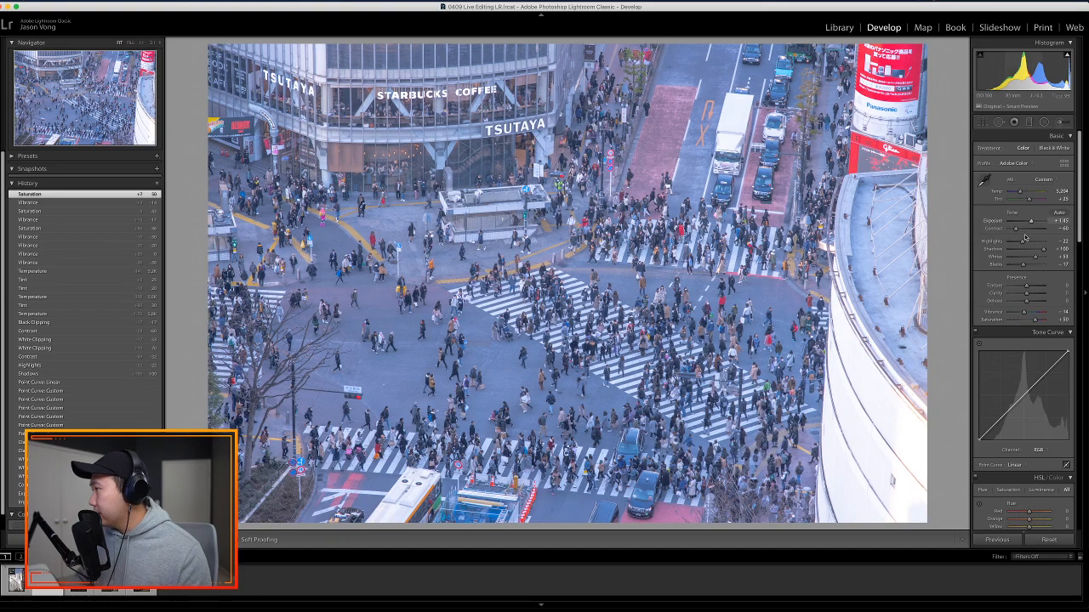
key("super+Tab")
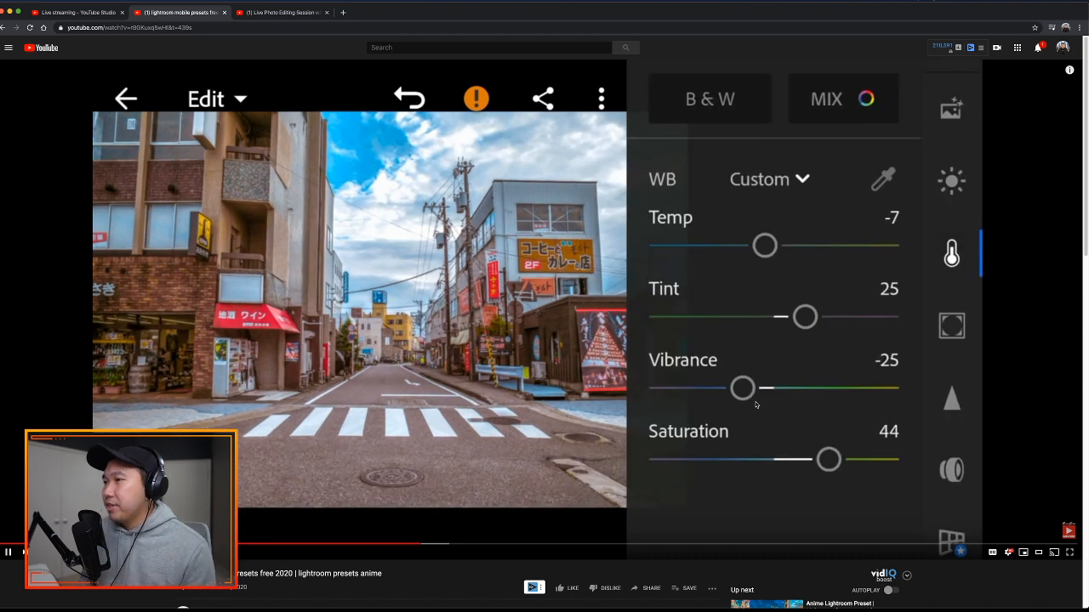
left_click(755, 405)
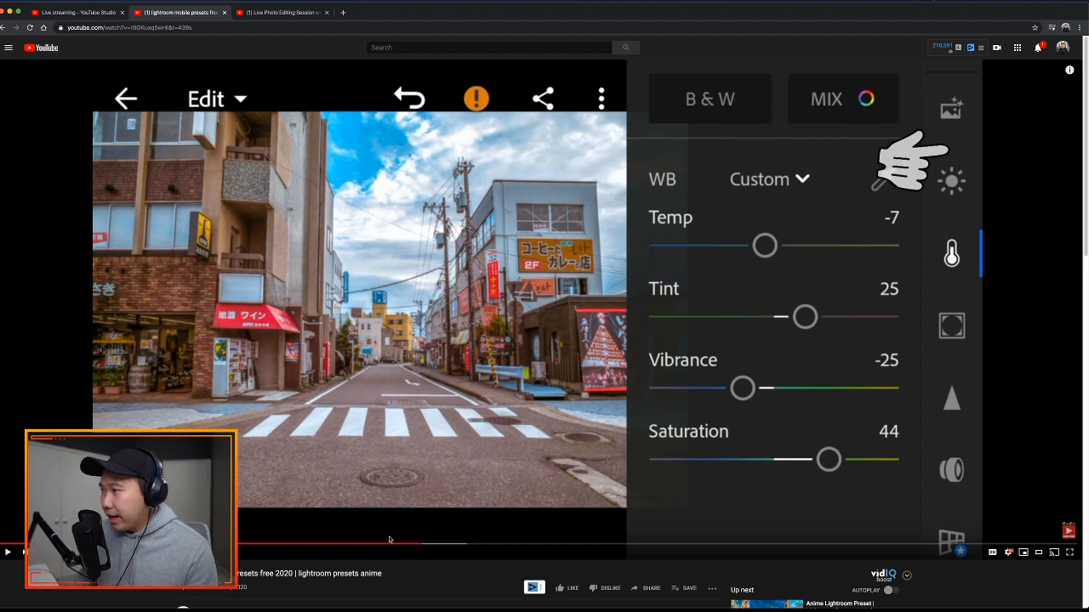
key("super+Tab")
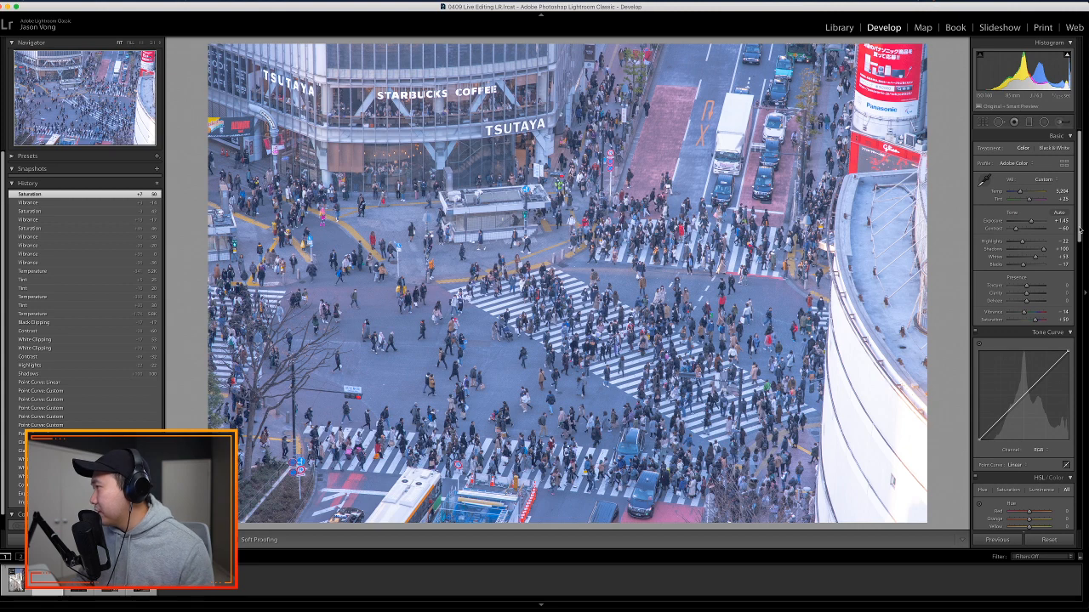
- Switch the HSL adjustments to the Color view that shows Hue, Saturation and Luminance for one colour at a time
mouse_move(1080, 230)
left_mouse_down()
mouse_move(1080, 359)
mouse_move(1080, 226)
left_mouse_up()
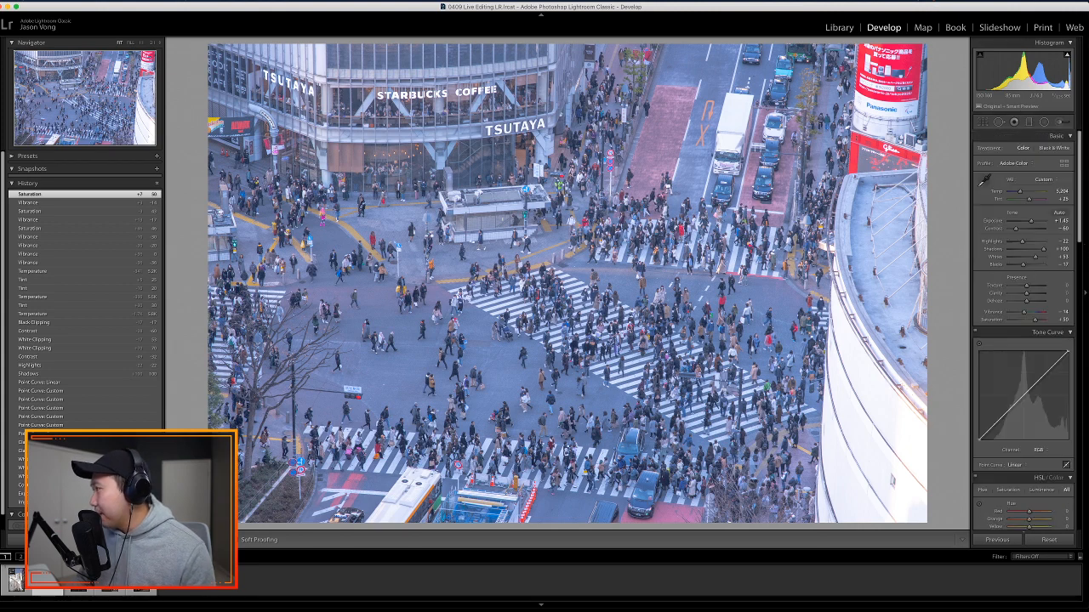
scroll(1043, 270, "down", 10)
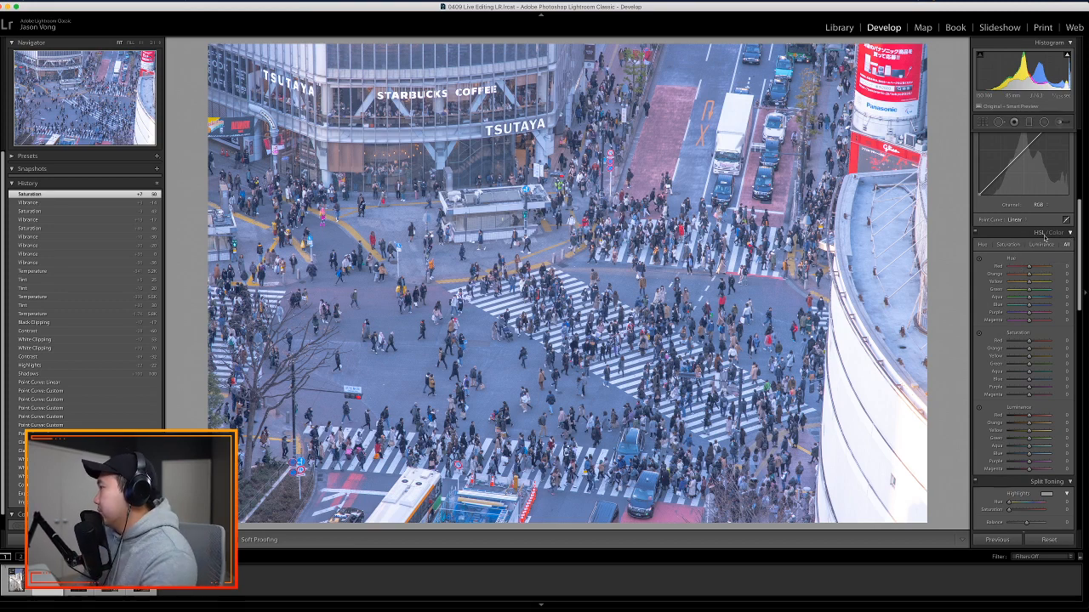
left_click(1044, 237)
left_click(1055, 235)
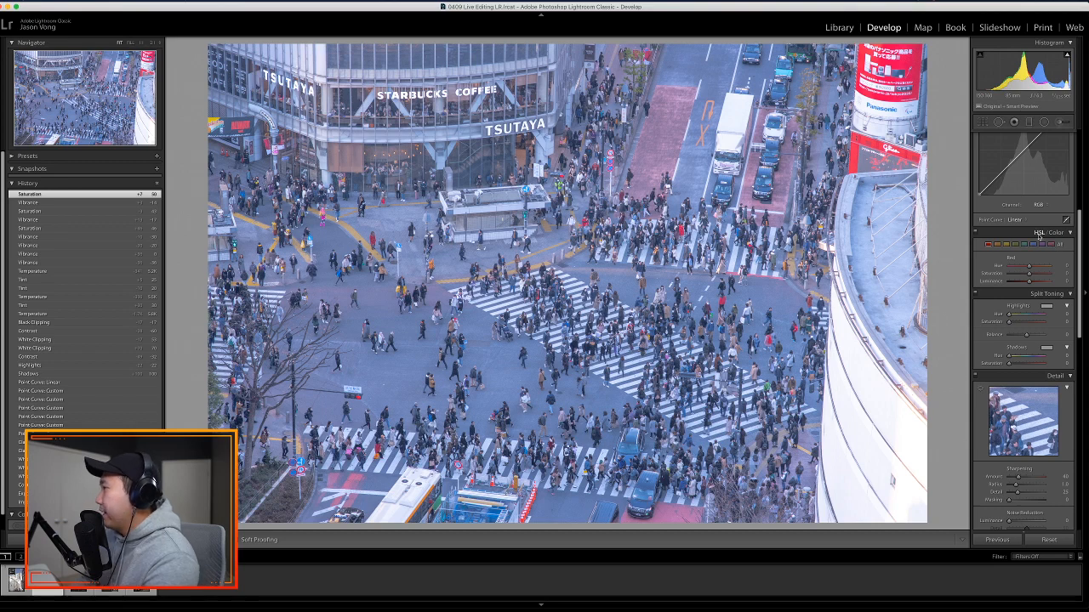
left_click(1039, 236)
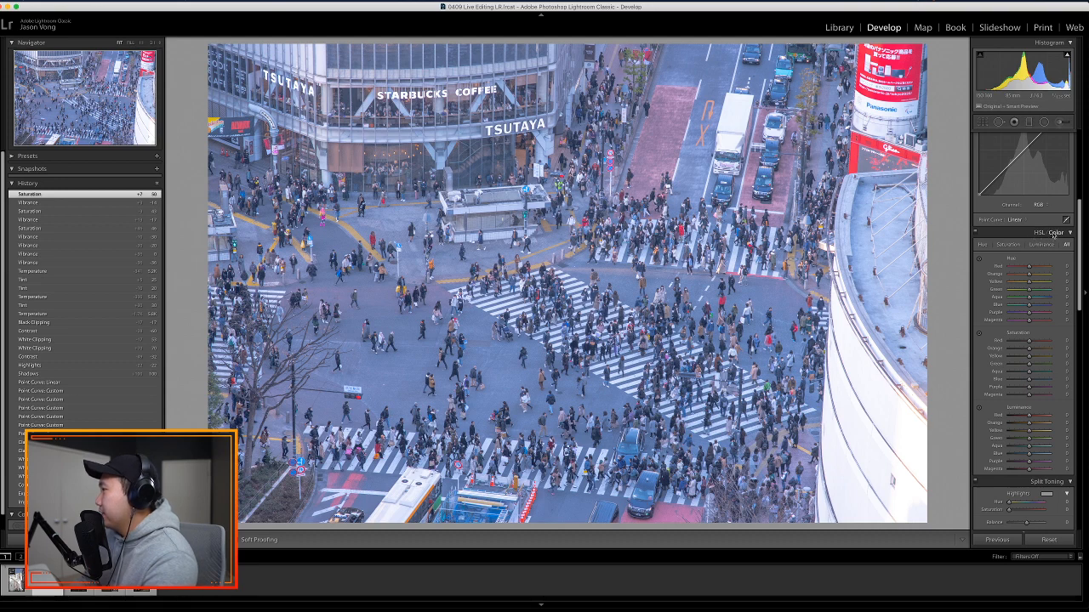
left_click(1055, 233)
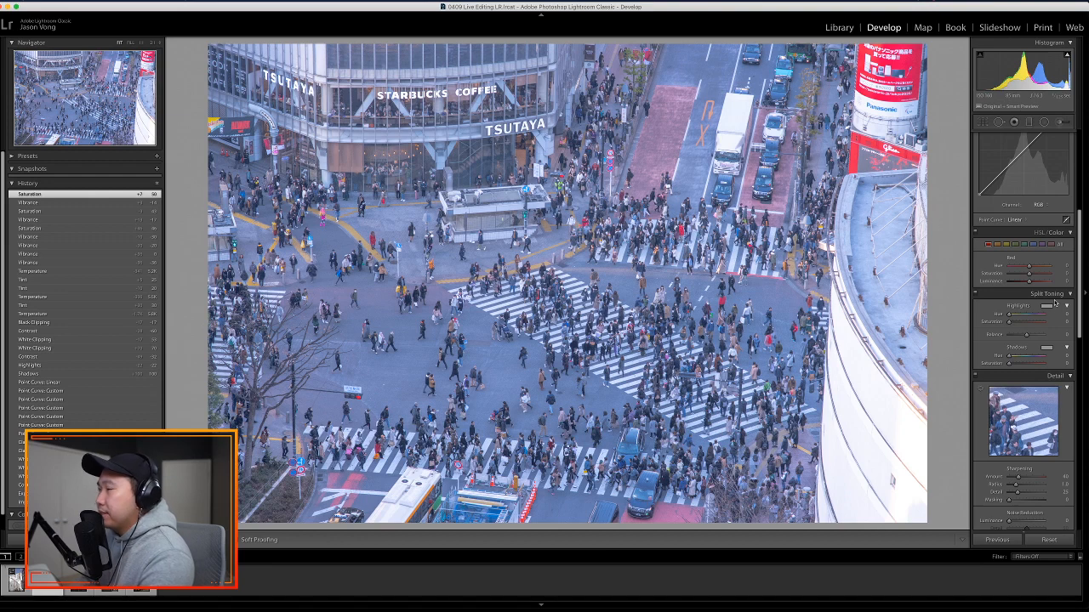
- Try Red Saturation at -7 and Red Luminance at +14, and inspect the red Panasonic billboard up close
mouse_move(1030, 268)
left_mouse_down()
mouse_move(1041, 270)
mouse_move(1025, 283)
left_mouse_up()
double_click(1038, 270)
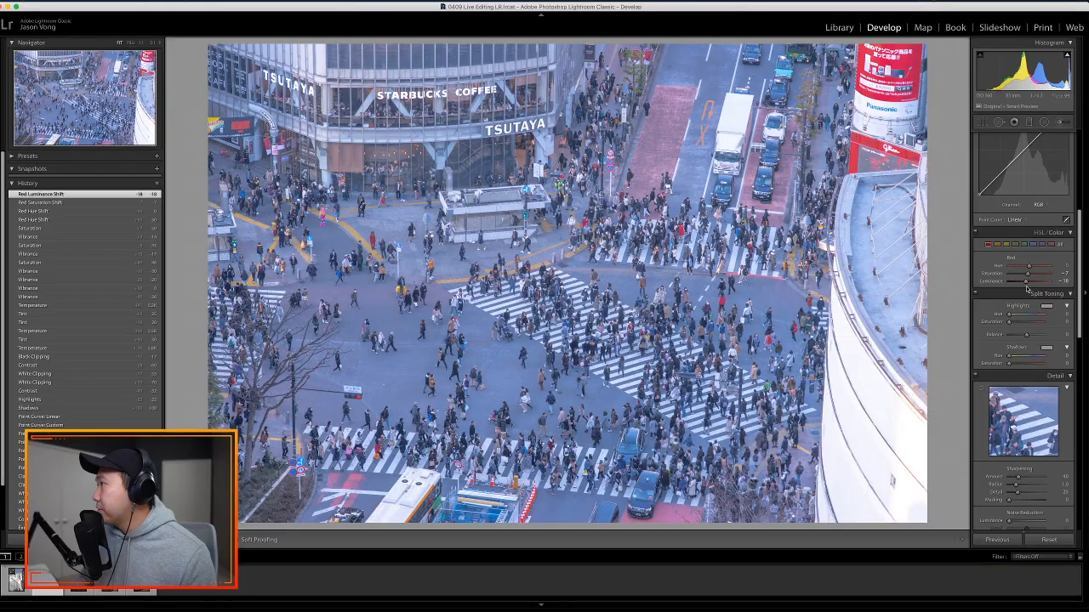
left_click_drag(1025, 282, 1034, 284)
left_click(883, 81)
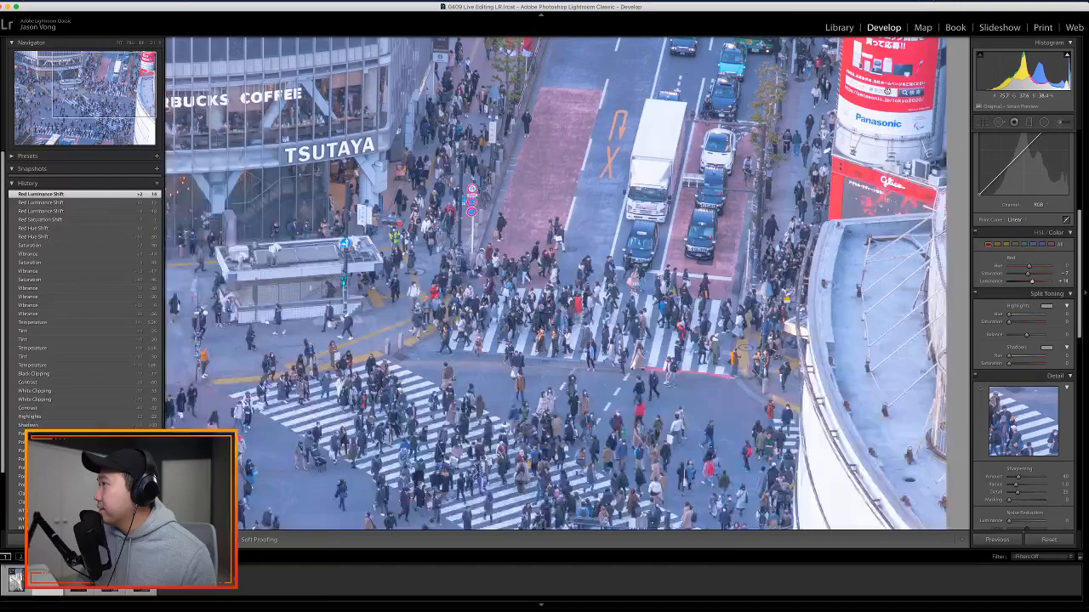
left_click_drag(883, 81, 796, 120)
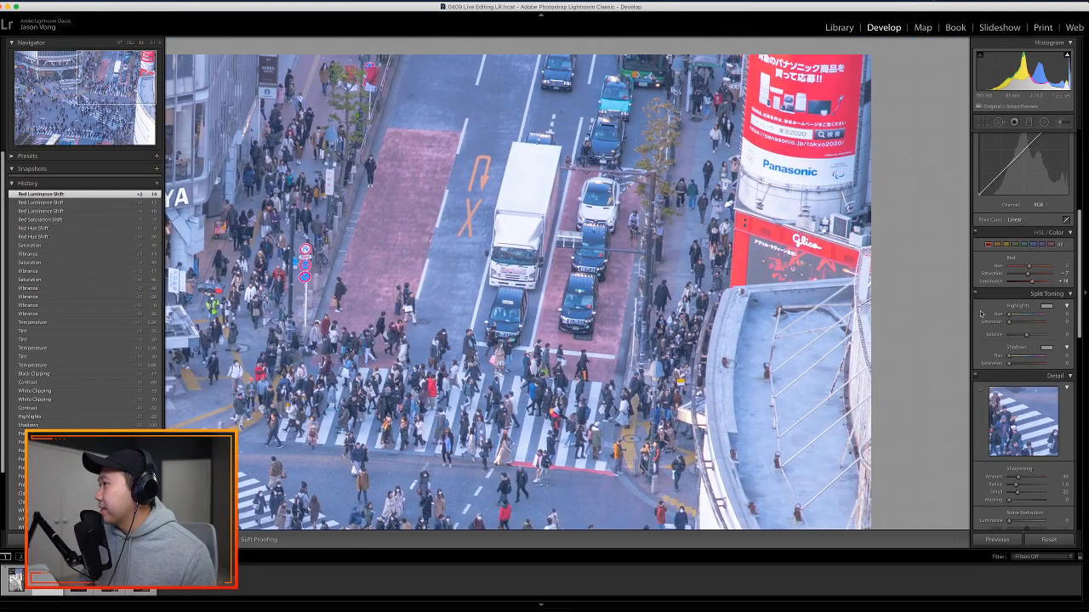
left_click(799, 204)
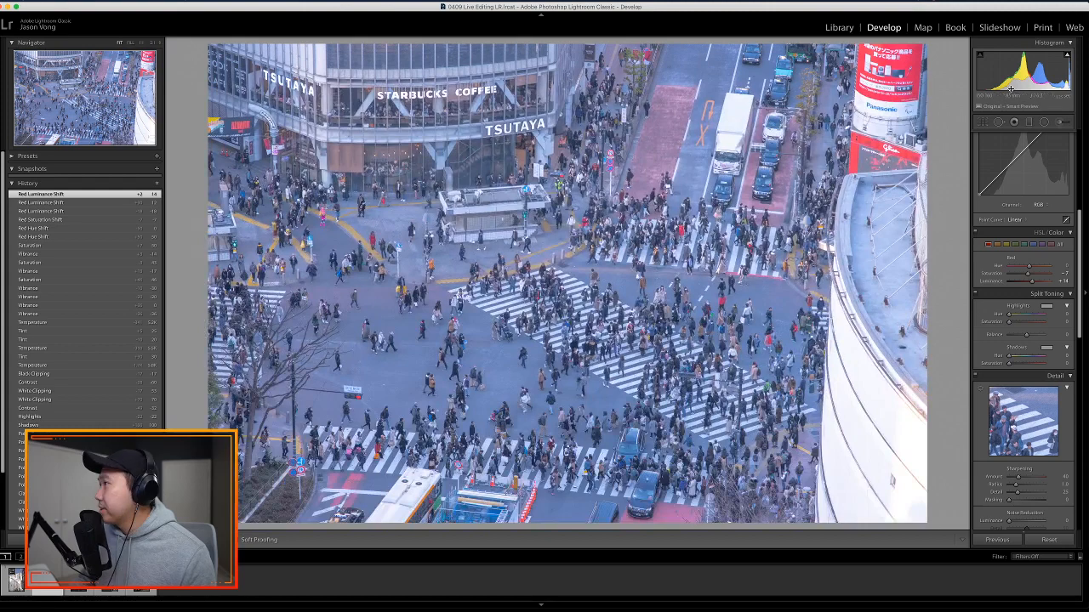
left_click(840, 120)
left_click_drag(841, 120, 773, 189)
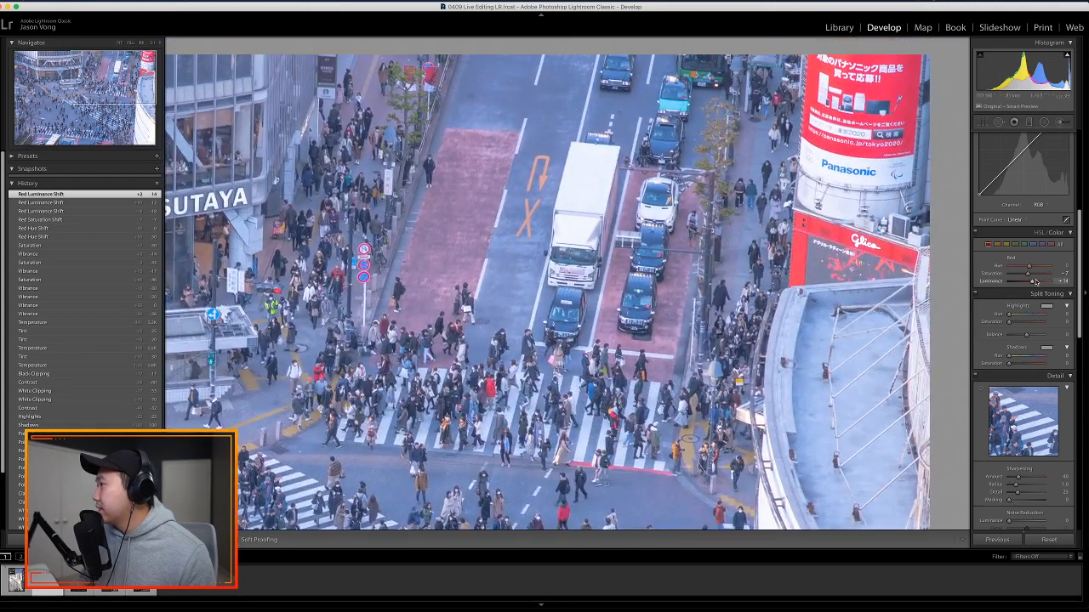
- Reset the Red Luminance and Saturation, and set Red Saturation to +13 and Red Luminance to +14
double_click(1032, 281)
double_click(1029, 273)
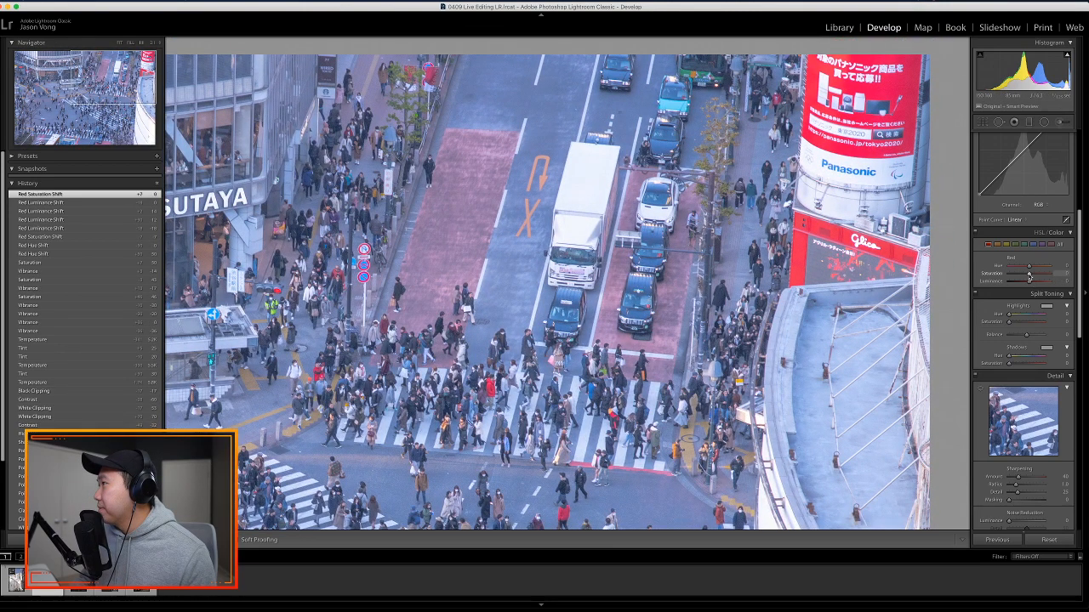
left_click_drag(1027, 275, 1034, 281)
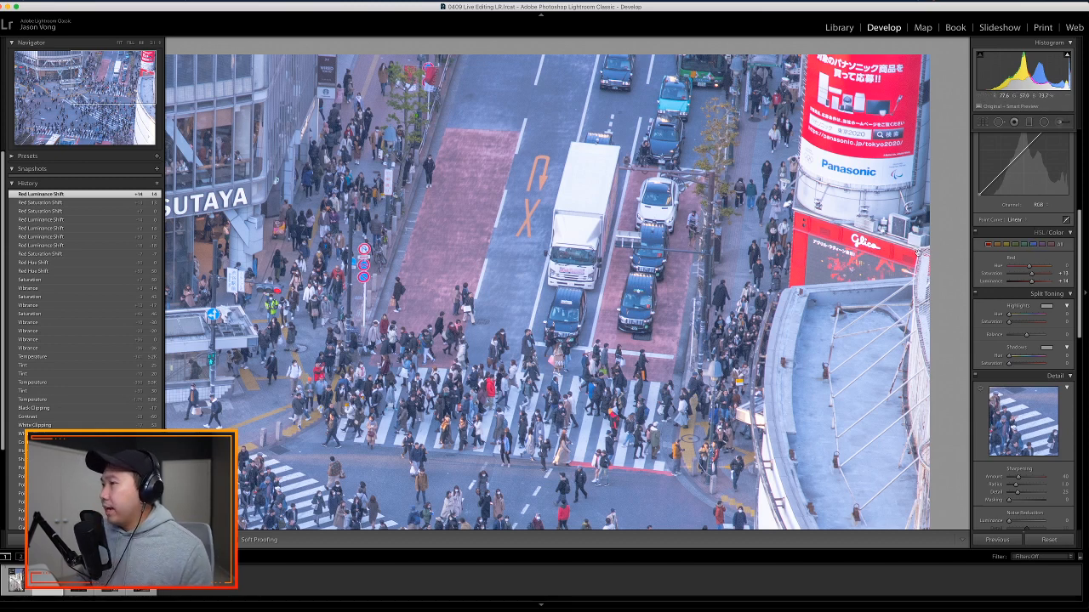
- Set the crossing photo's Blue Hue to -15, Blue Saturation to +41 and Blue Luminance to +13
left_click(1033, 244)
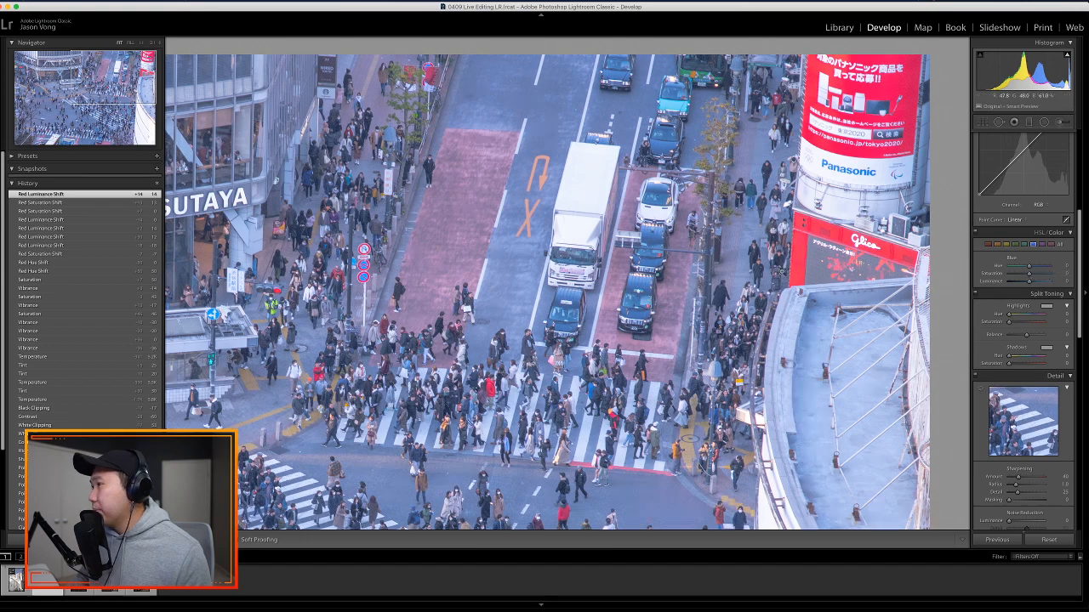
left_click(781, 272)
mouse_move(1029, 274)
left_mouse_down()
mouse_move(1047, 275)
mouse_move(1032, 276)
left_mouse_up()
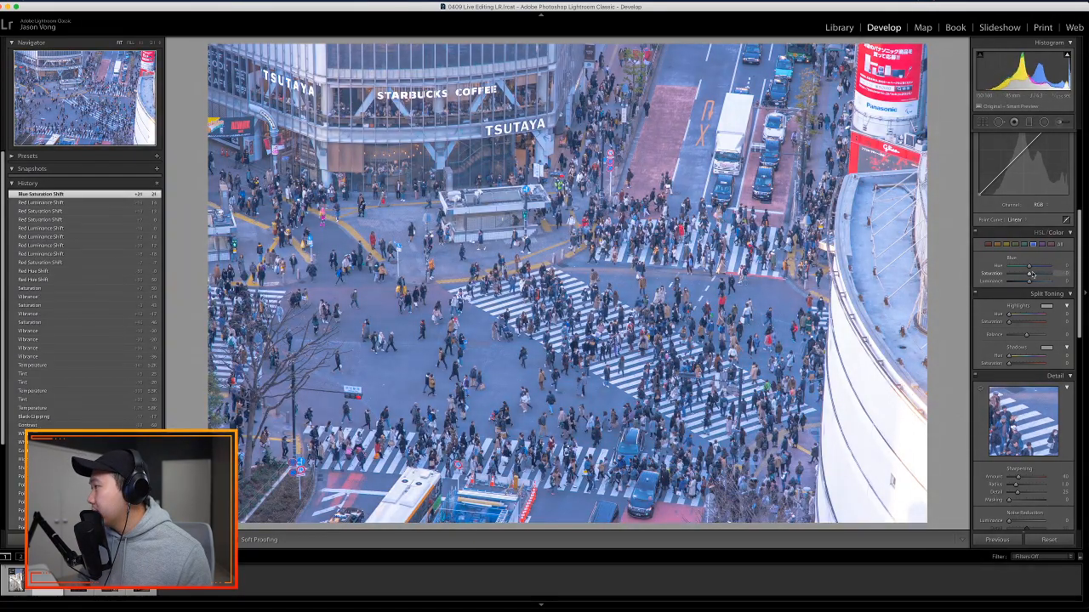
double_click(1031, 274)
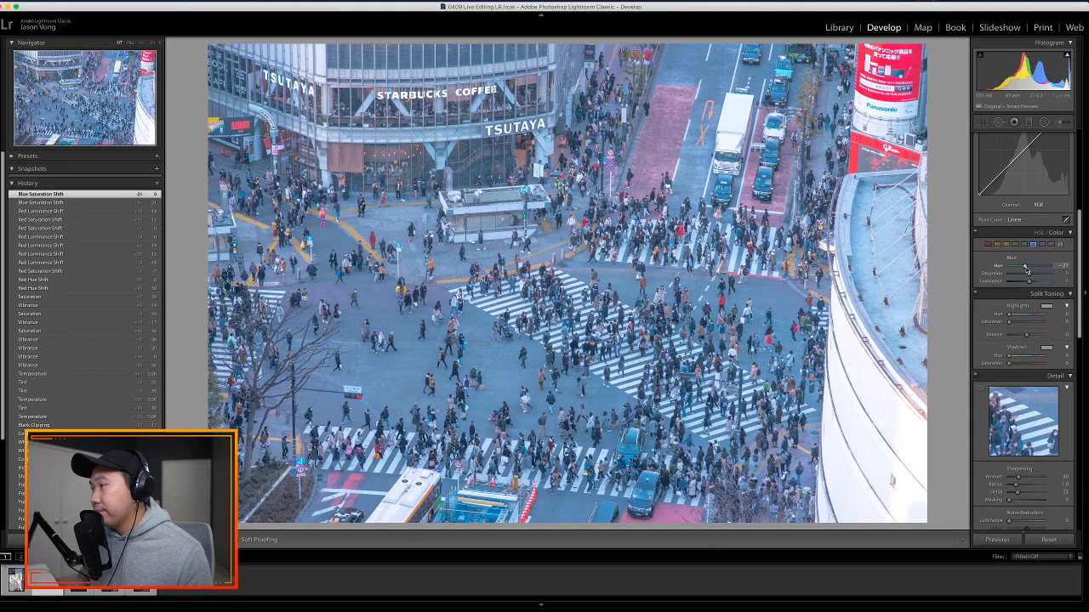
mouse_move(1025, 270)
left_mouse_down()
mouse_move(1037, 274)
mouse_move(1032, 285)
mouse_move(1027, 268)
left_mouse_up()
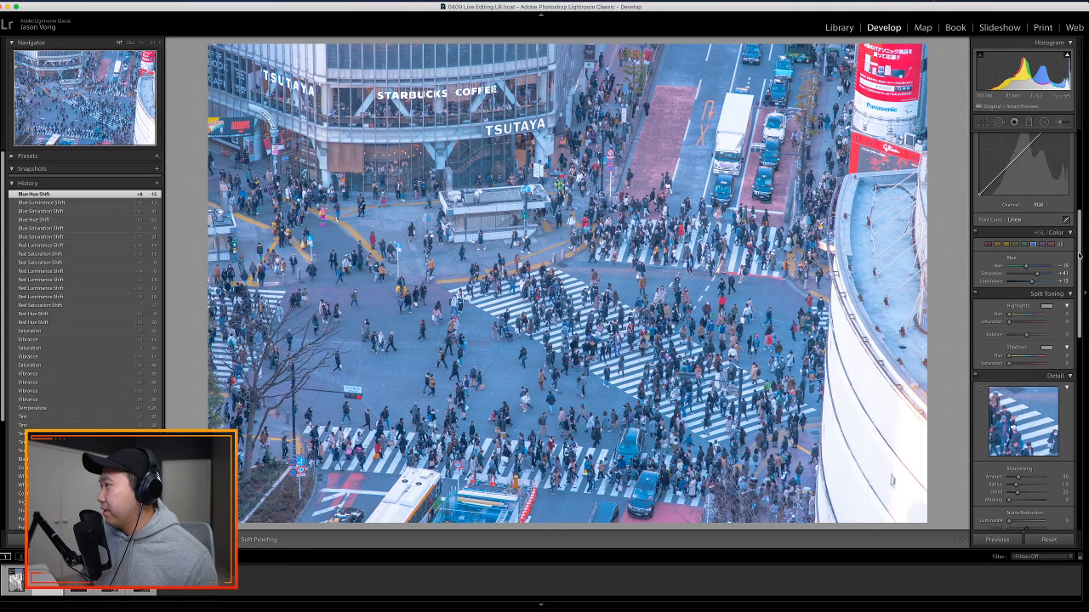
- Set the crossing photo's Temp to 5,276 and compare the result with the unedited version
scroll(1078, 255, "up", 5)
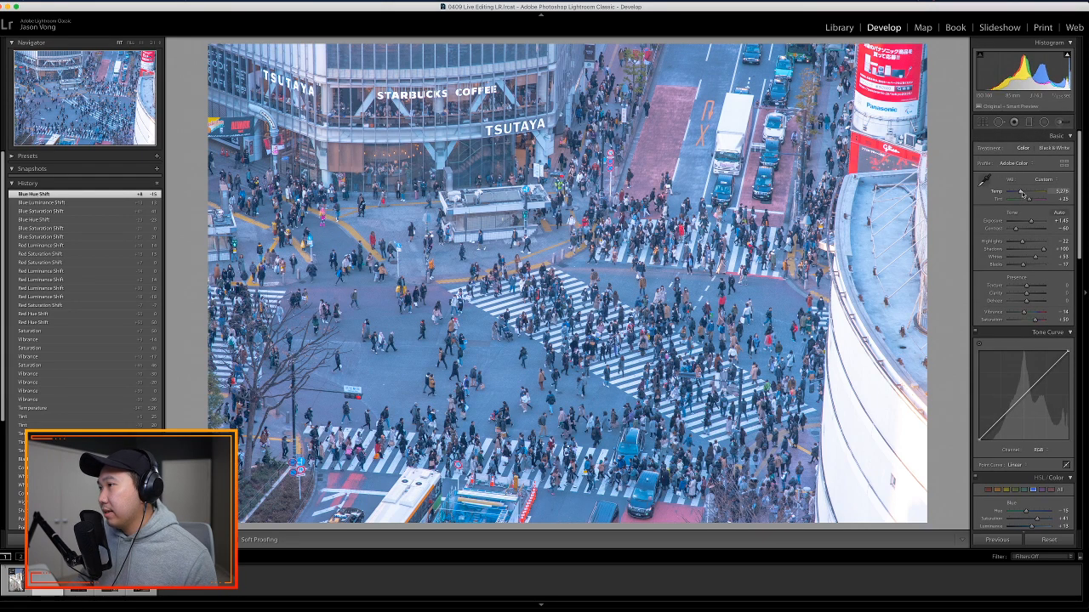
left_click_drag(1024, 194, 1023, 194)
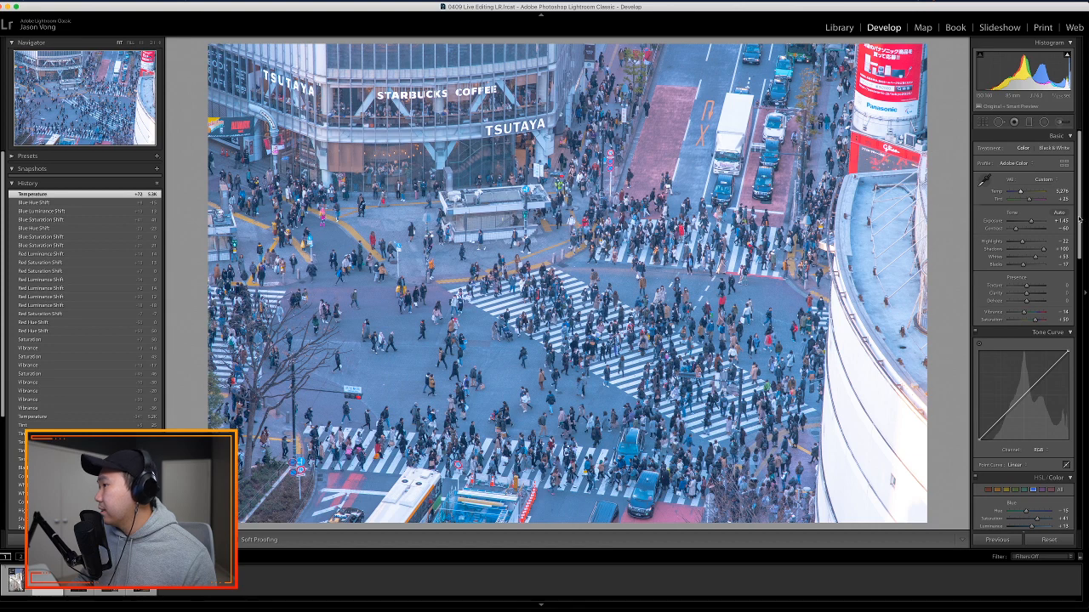
scroll(1079, 220, "down", 5)
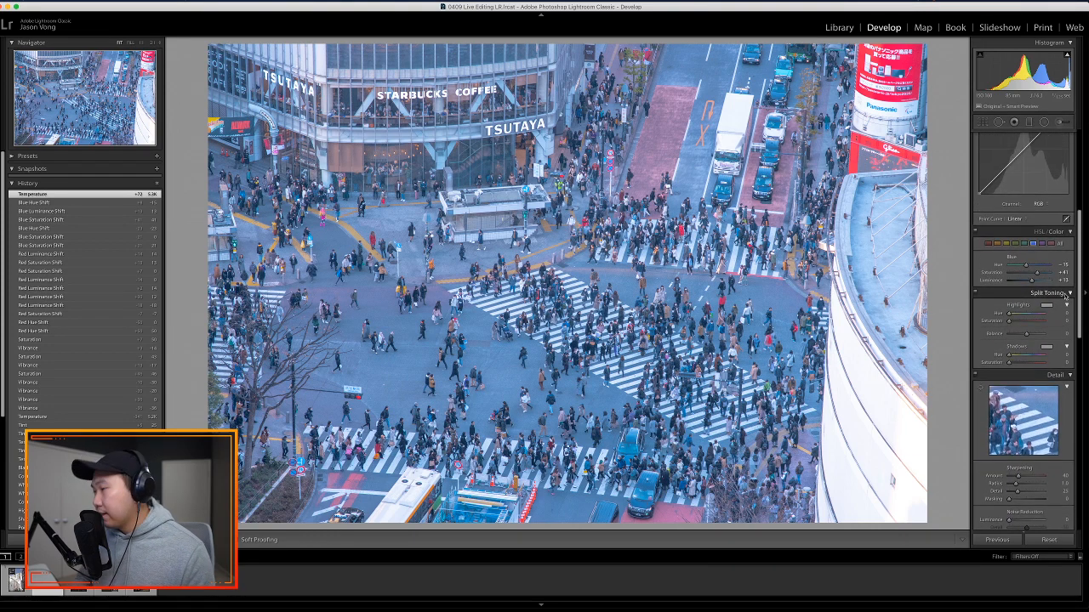
key("backslash")
key("backslash")
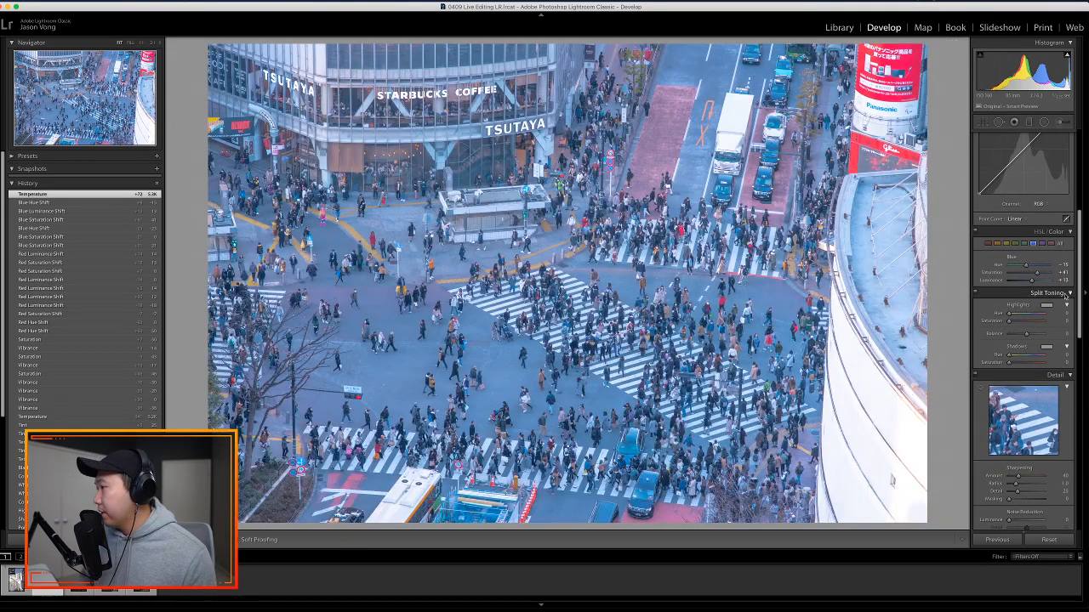
- Try out the Aqua Hue, Saturation and Luminance adjustments and reset them to 0
left_click(1026, 245)
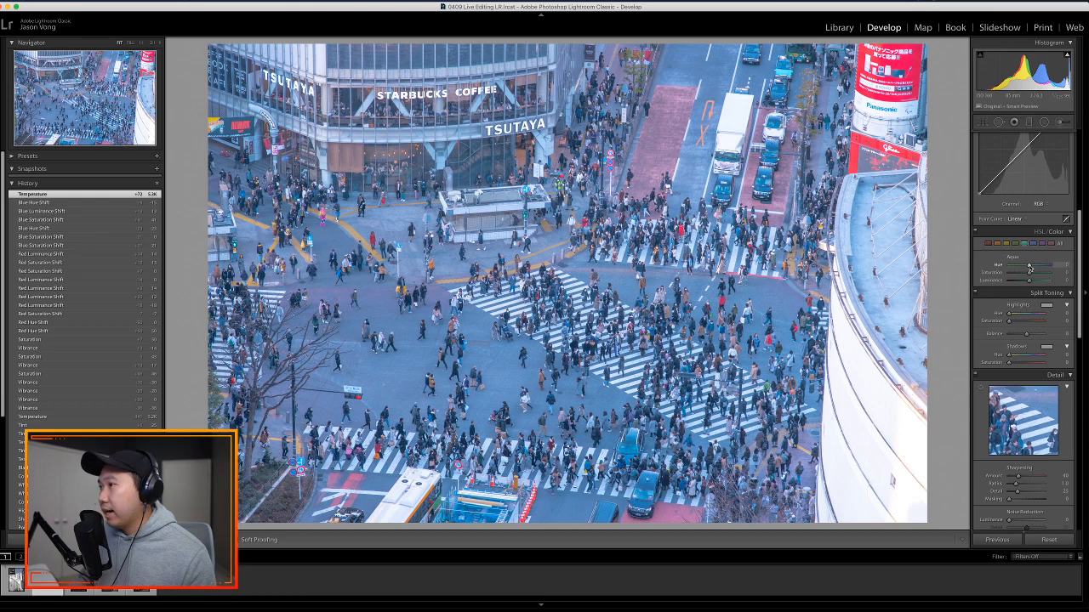
mouse_move(1029, 273)
left_mouse_down()
mouse_move(1040, 274)
mouse_move(1013, 266)
mouse_move(1027, 267)
mouse_move(1029, 282)
mouse_move(1018, 282)
mouse_move(1036, 282)
left_mouse_up()
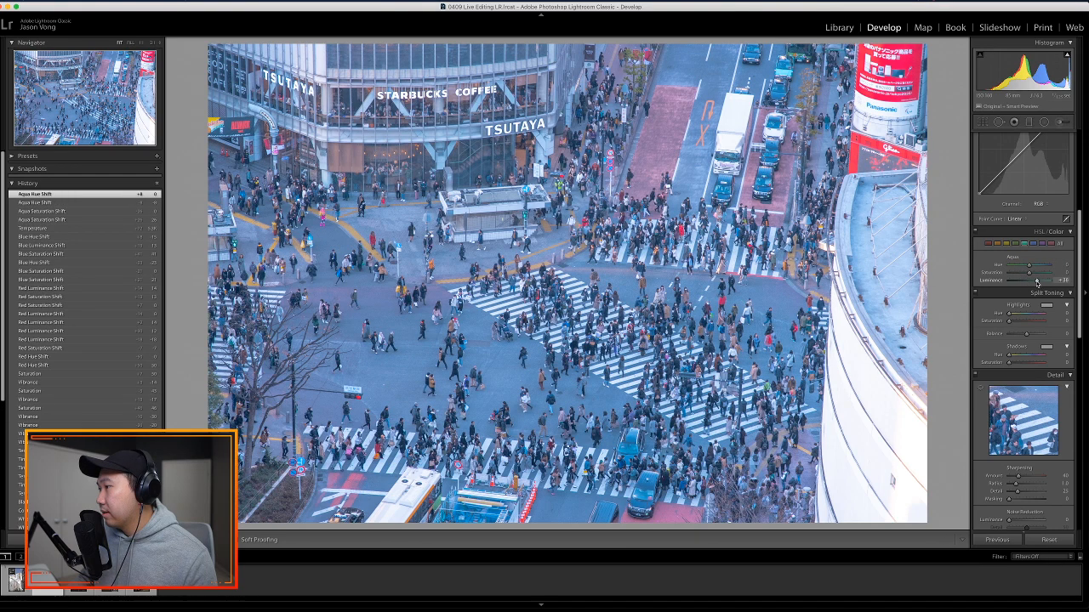
double_click(1036, 281)
- Set the crossing photo's Blue Hue to -27 and its Red Saturation to -20
left_click(1034, 244)
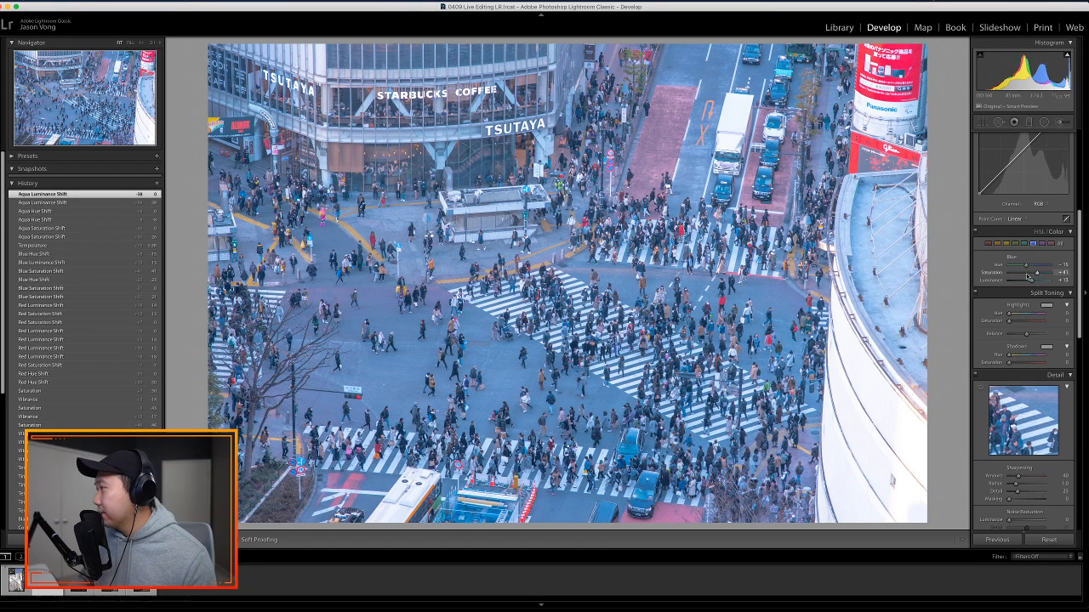
left_click_drag(1026, 266, 1022, 266)
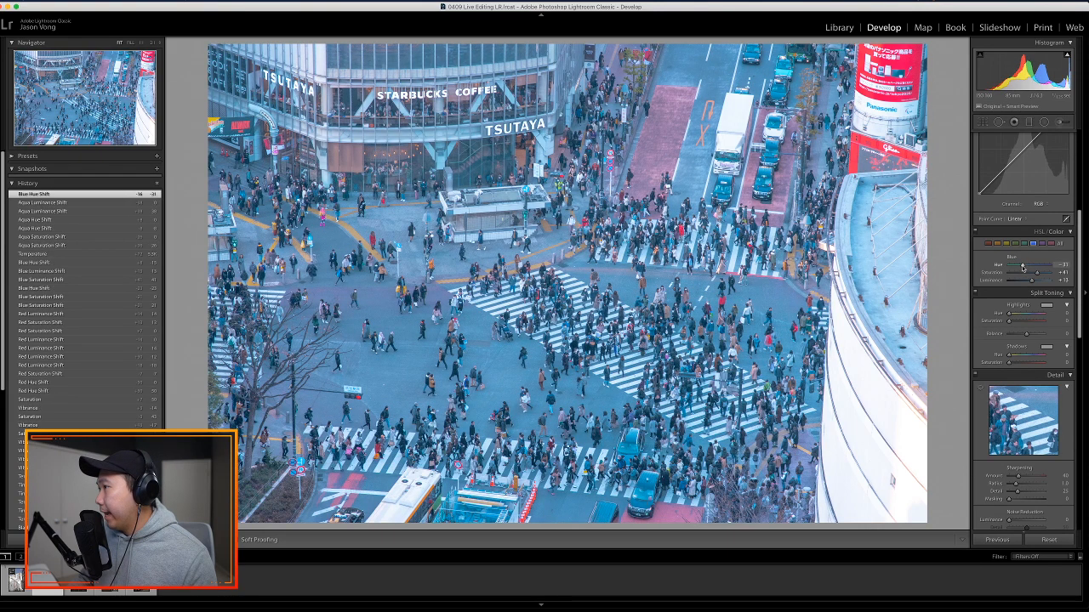
left_click_drag(1022, 267, 1023, 267)
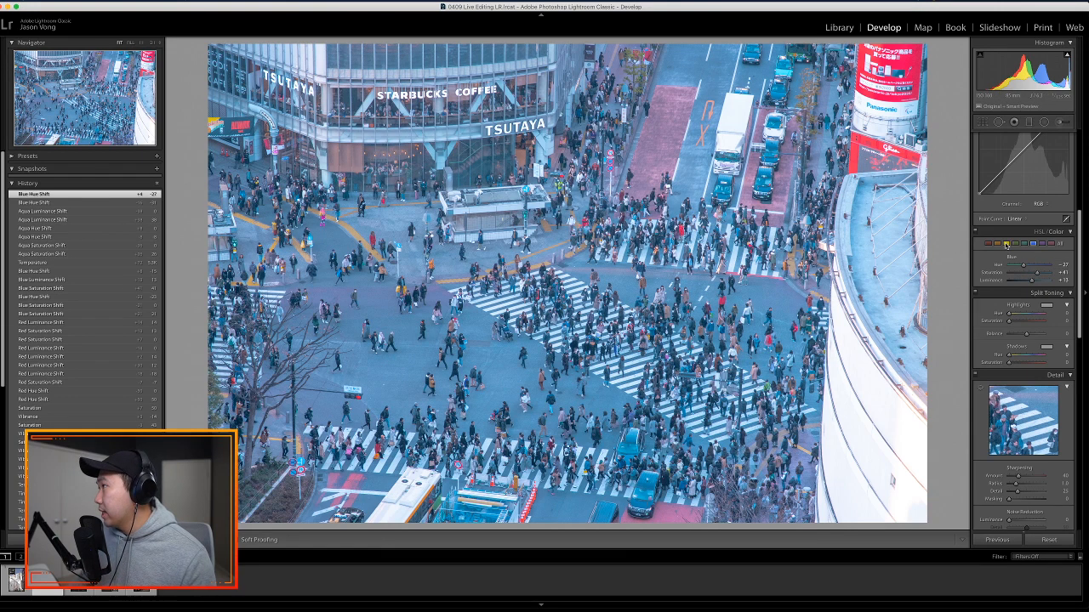
left_click(988, 244)
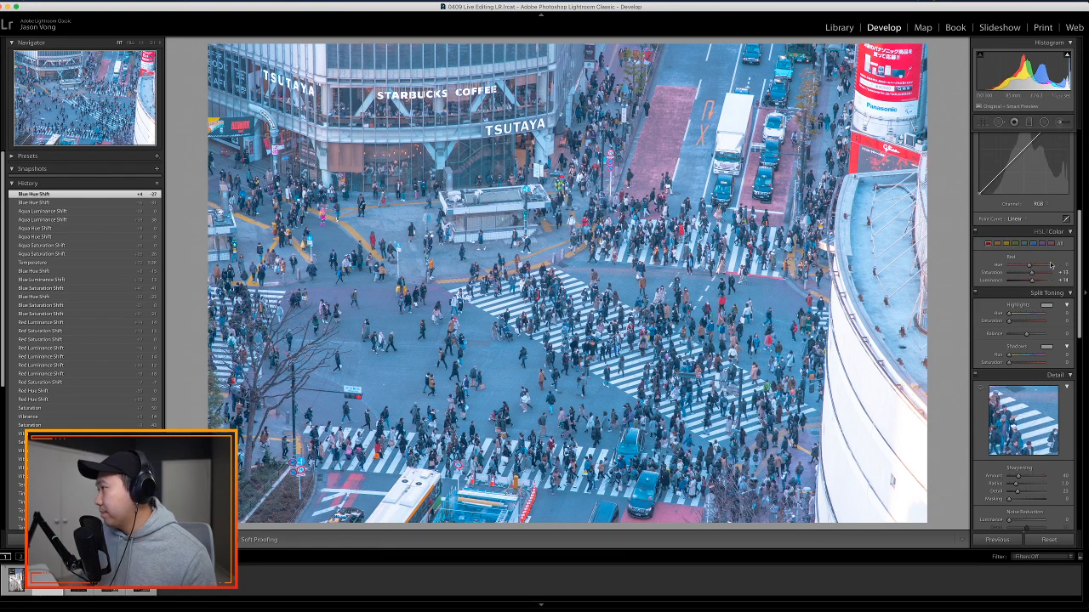
left_click_drag(1033, 277, 1026, 277)
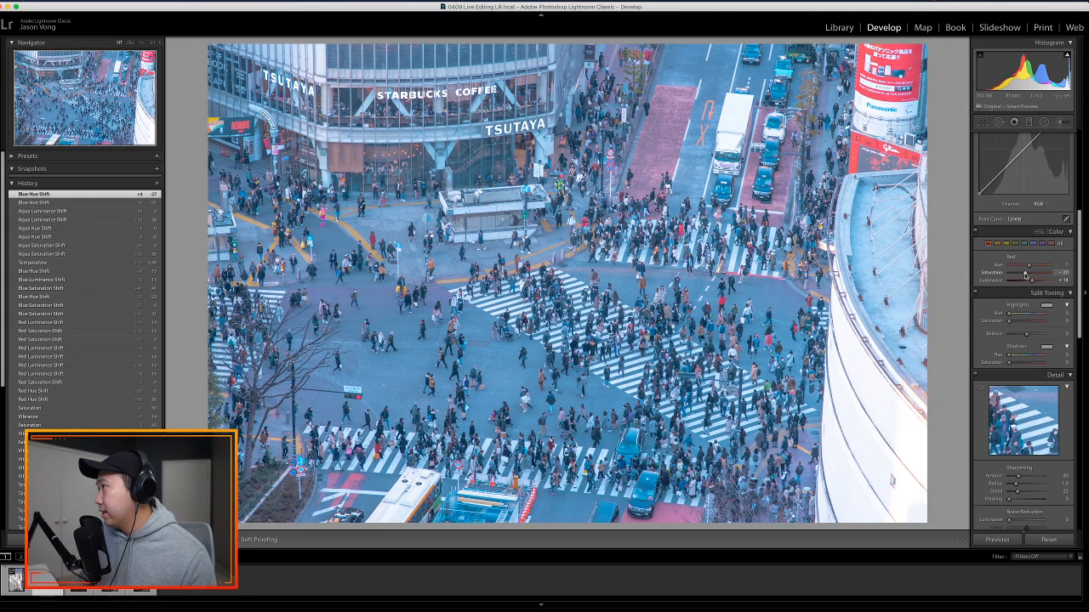
- Check the Texture setting in the YouTube tutorial, set the crossing photo's Texture to -50 in Lightroom Classic and inspect it up close
key("super+Tab")
left_click(872, 269)
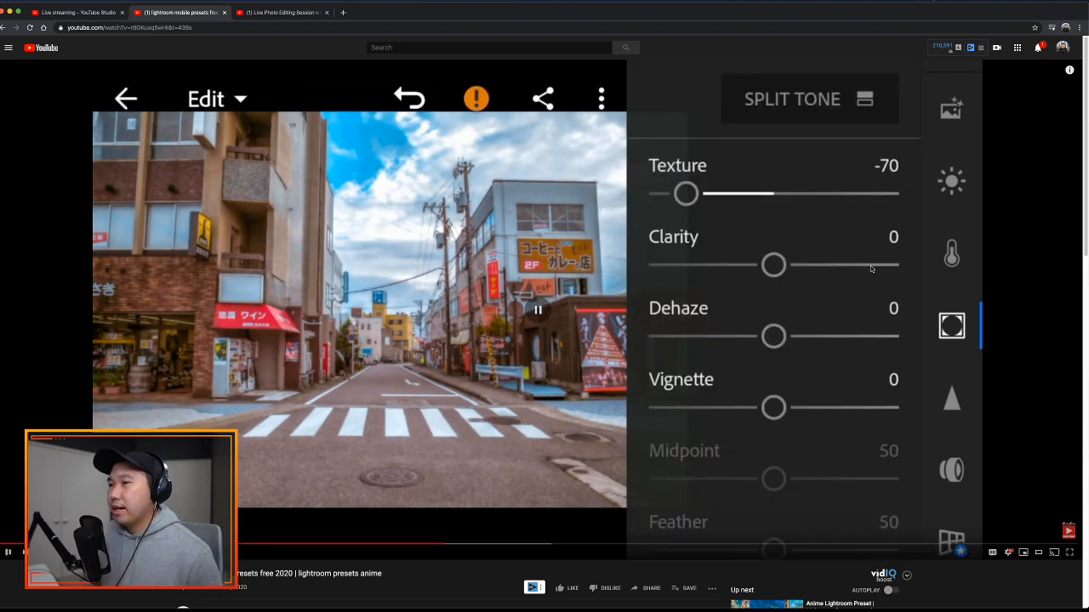
key("super+Tab")
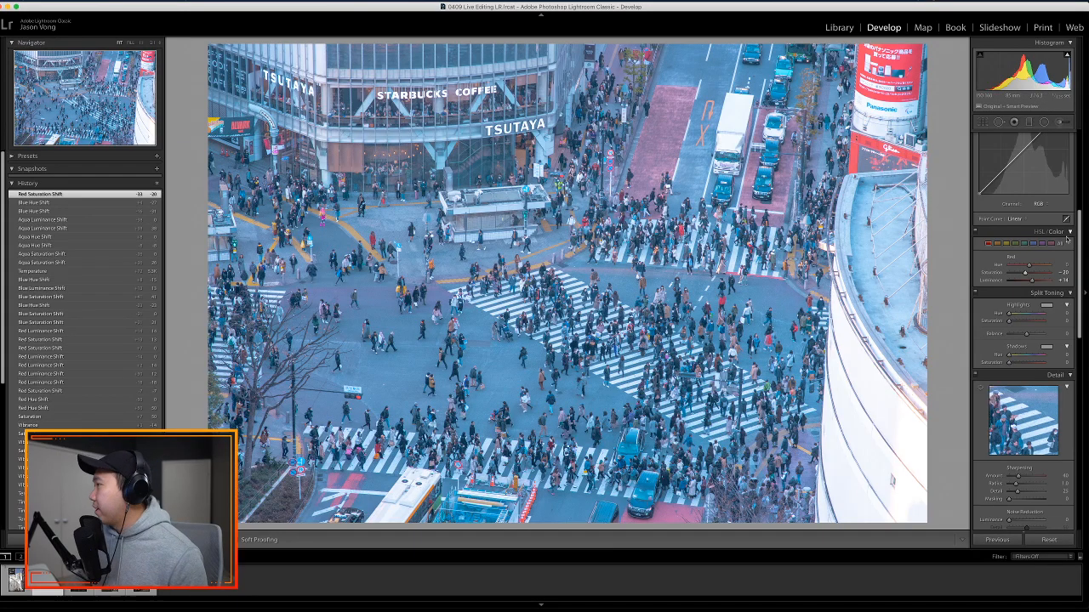
left_click_drag(1077, 246, 1082, 149)
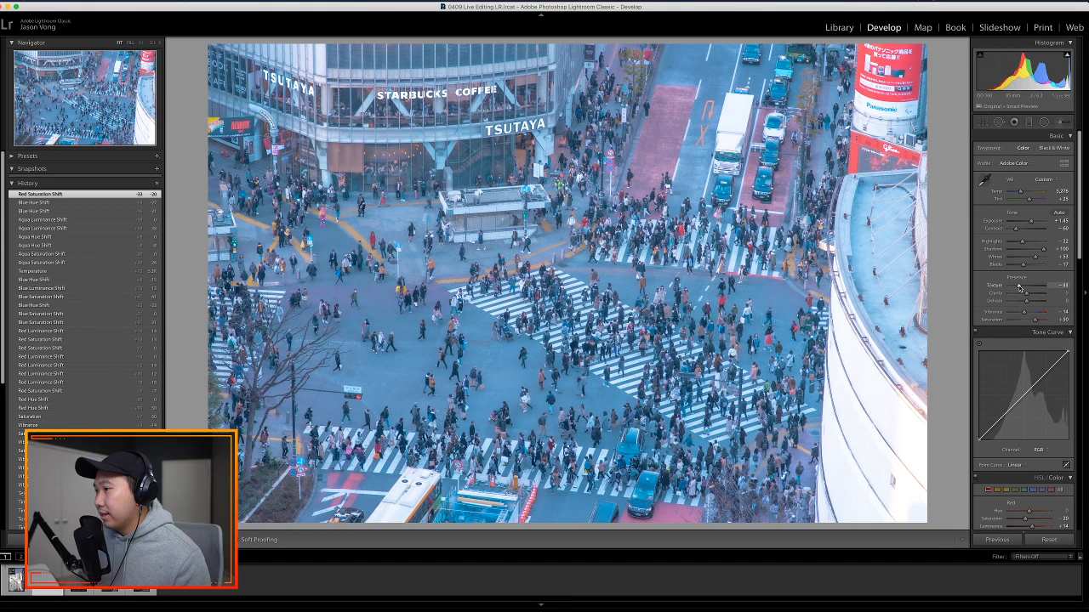
left_click_drag(1019, 287, 1020, 287)
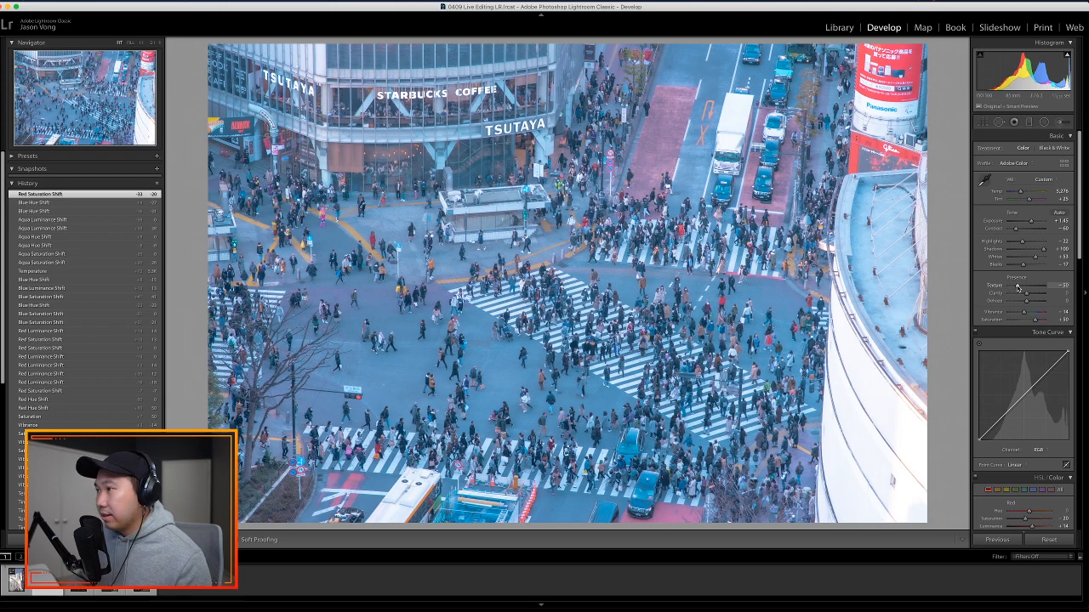
left_click_drag(1018, 287, 1018, 287)
left_click(665, 285)
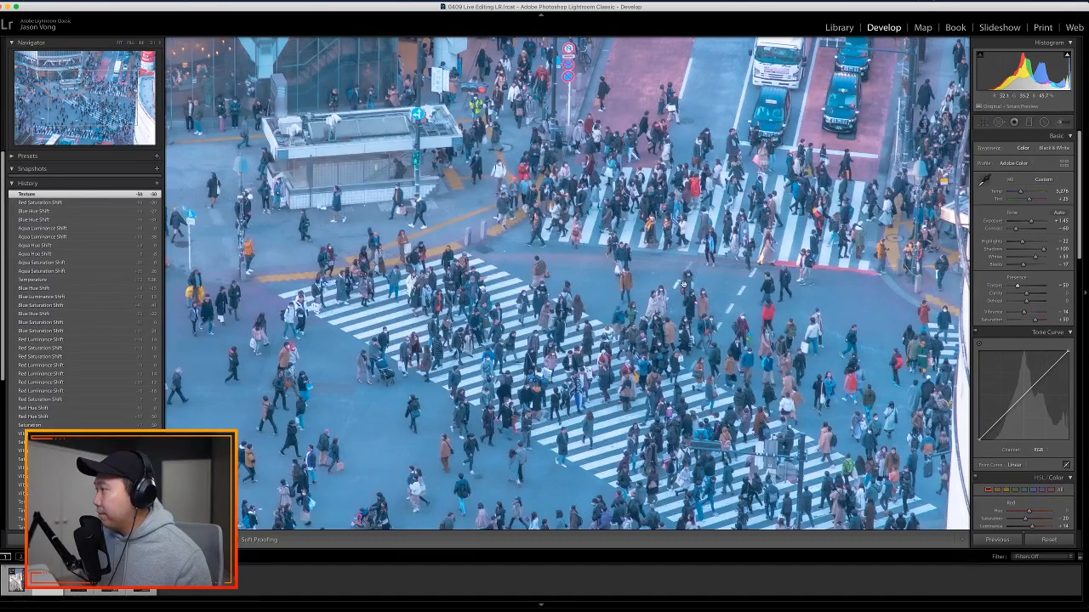
left_click(678, 284)
- Reset and readjust the crossing photo's Texture to -47 and set its Clarity to +5
double_click(1026, 290)
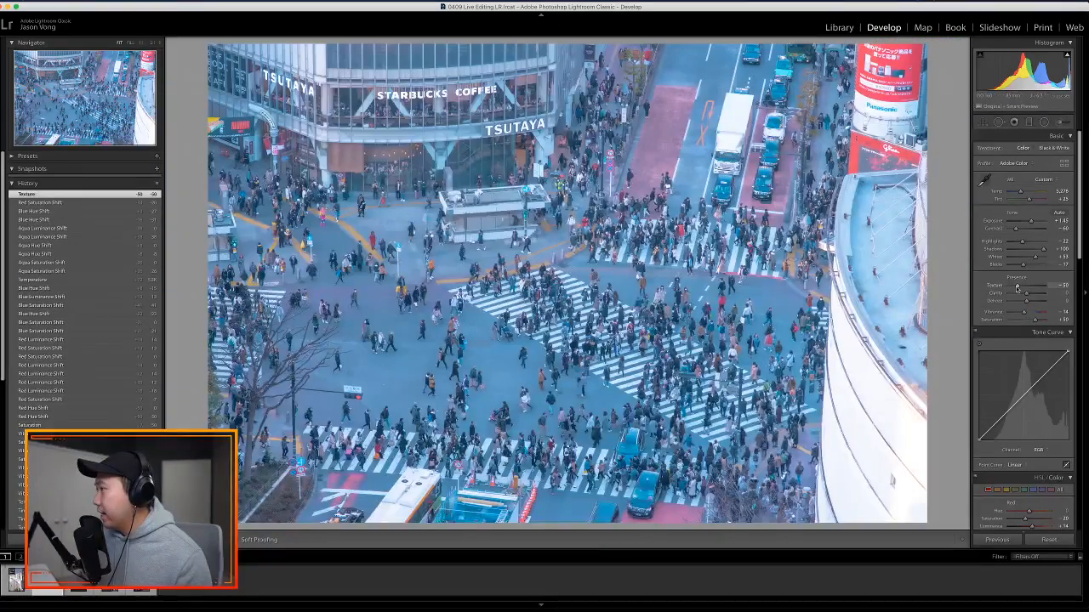
mouse_move(1027, 290)
left_mouse_down()
mouse_move(1043, 287)
mouse_move(1021, 287)
left_mouse_up()
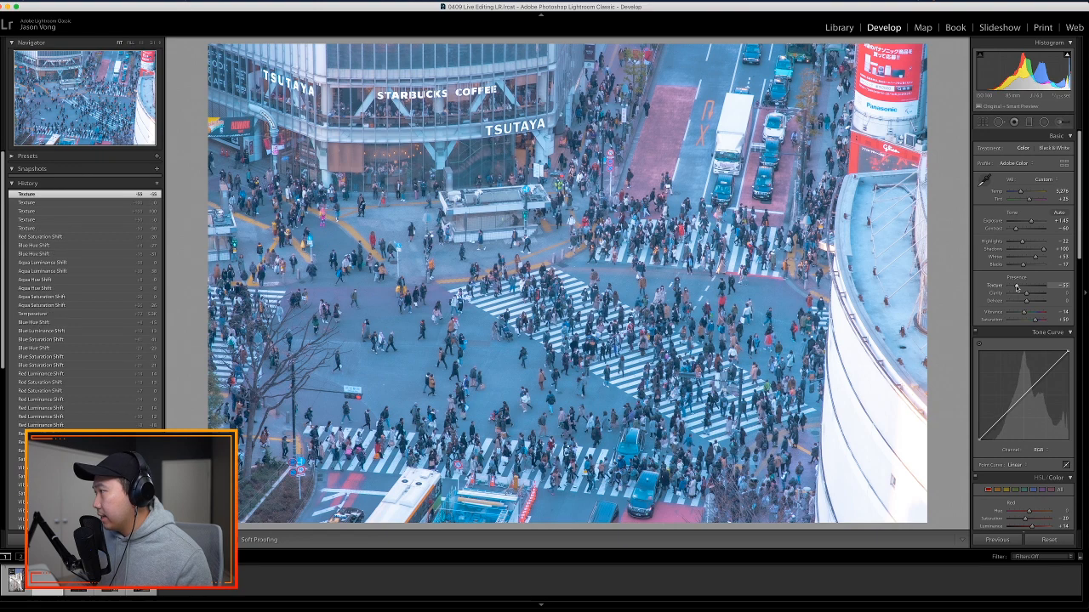
left_click_drag(1027, 295, 1028, 295)
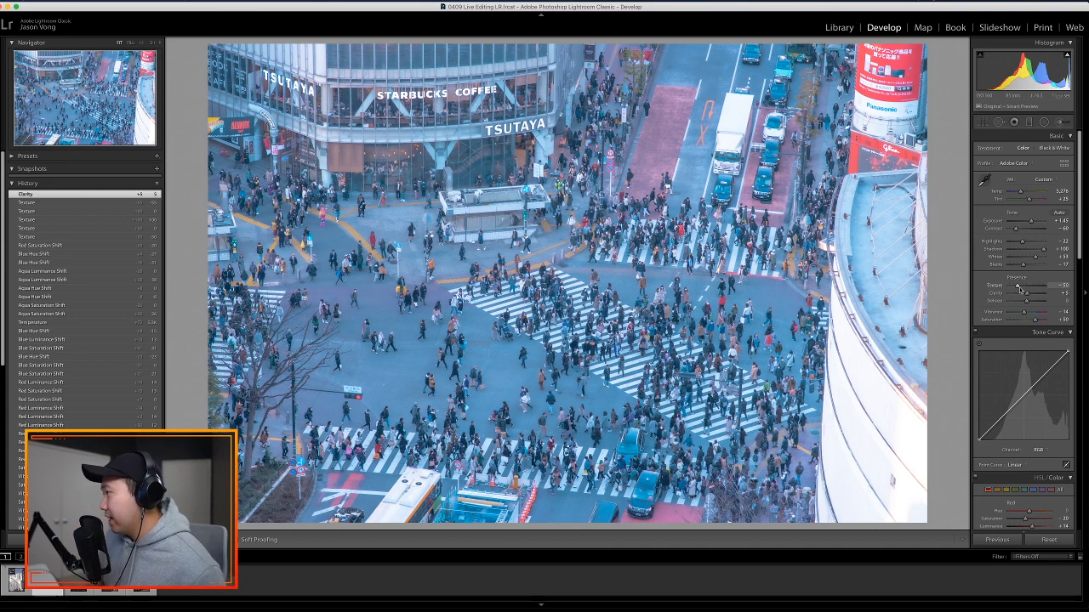
- Play the YouTube tutorial on to its Clarity setting and set the crossing photo's Clarity to -15 in Lightroom Classic
key("super+Tab")
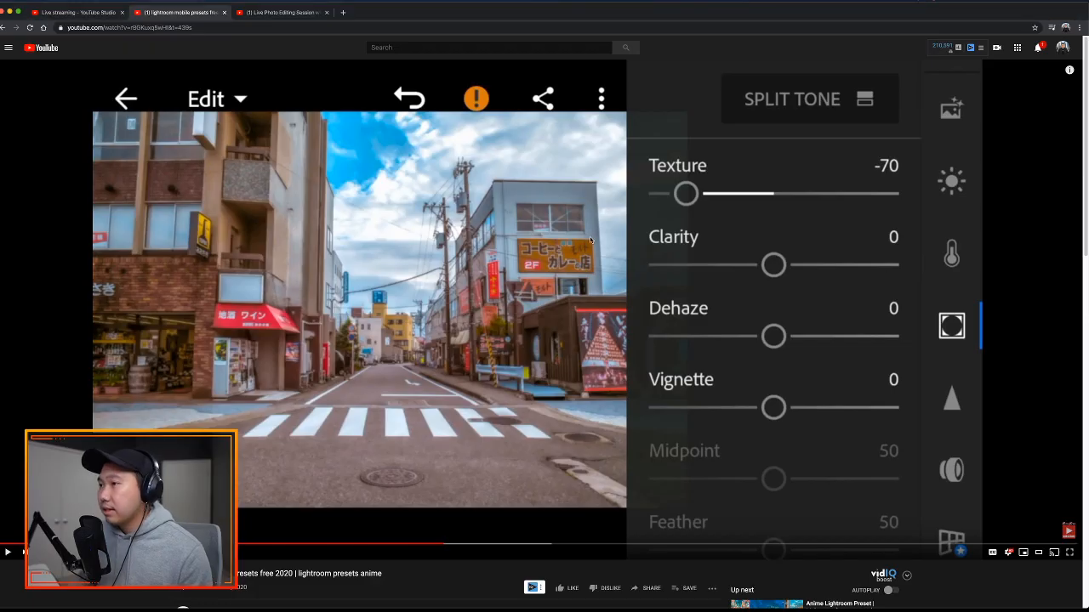
key("space")
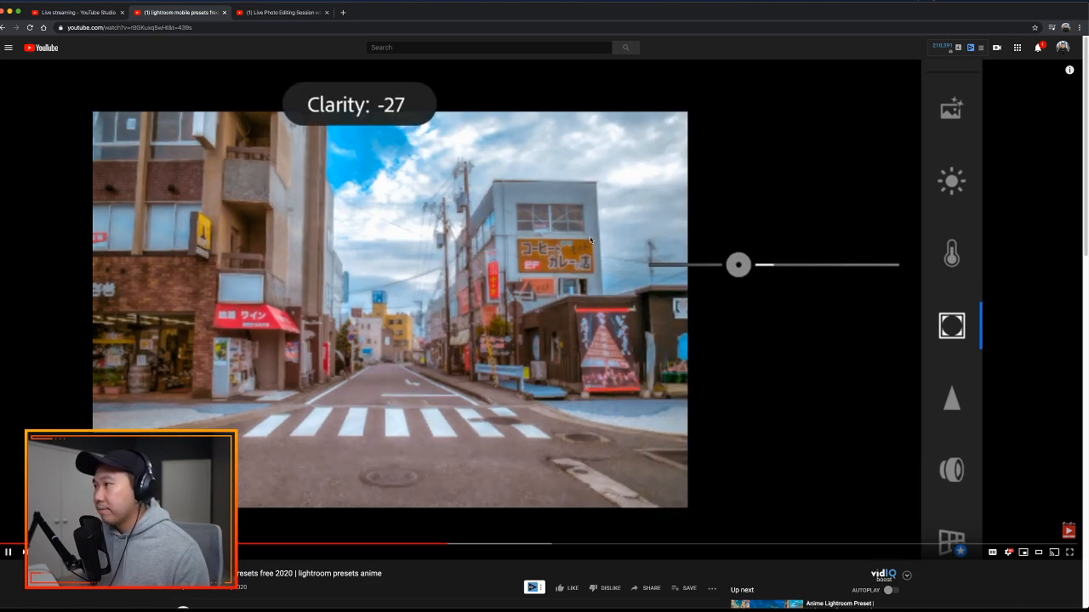
key("super+Tab")
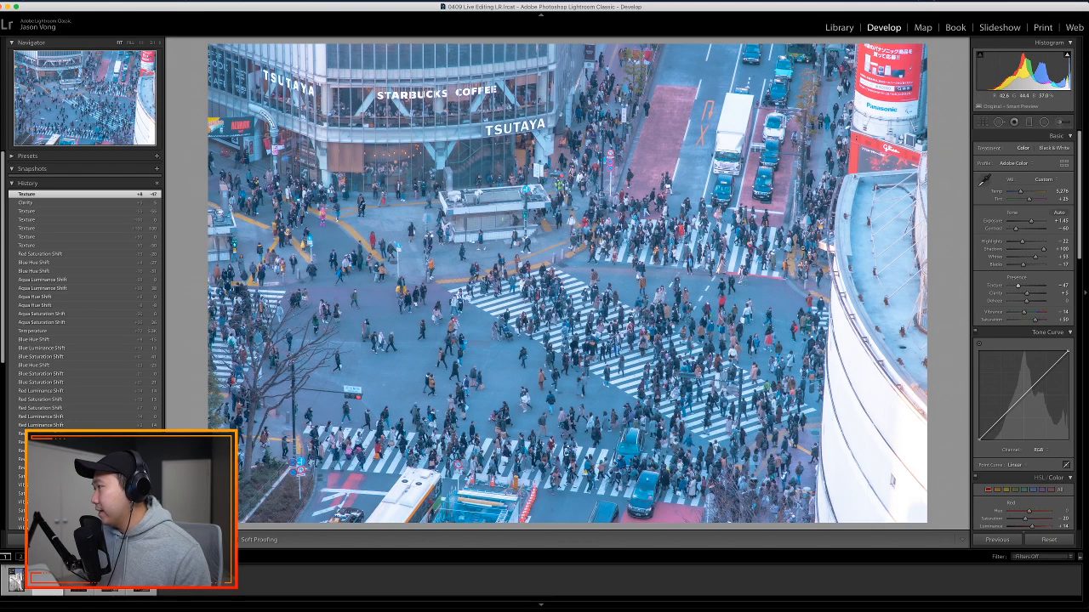
key("super+Tab")
key("super+Tab")
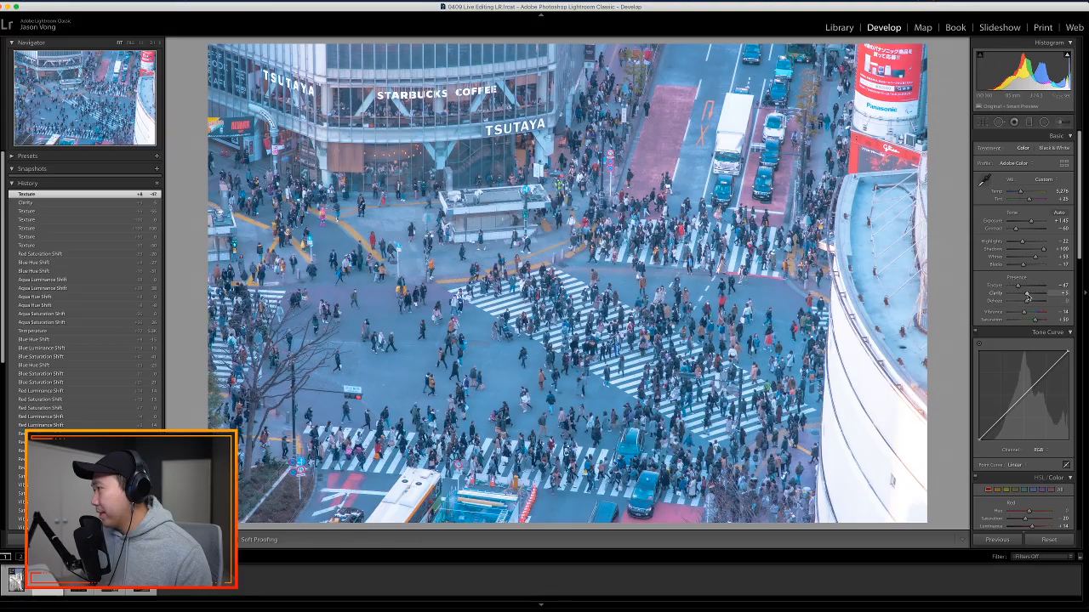
left_click_drag(1028, 297, 1026, 297)
- Pause the YouTube tutorial at its split tone settings and set the crossing photo's Shadows split toning to Hue 195 and Saturation 25
key("super+Tab")
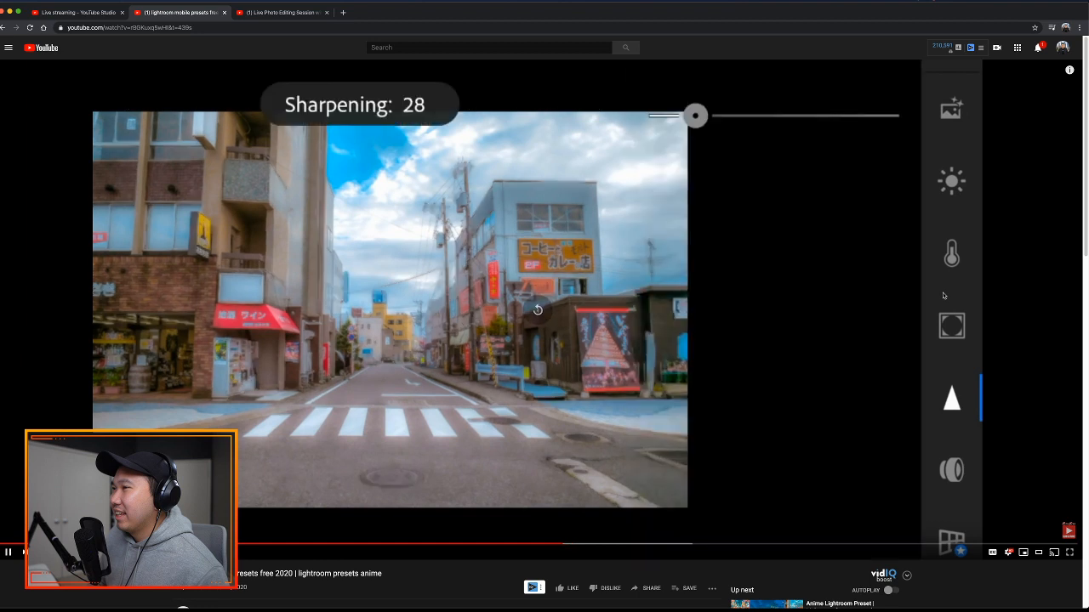
left_click(943, 295)
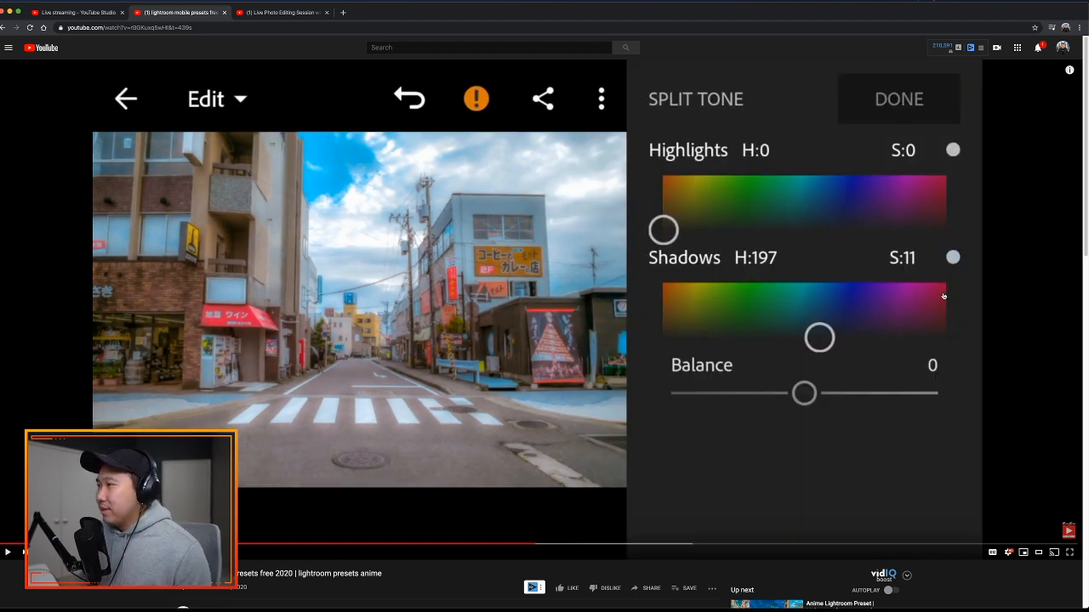
key("super+Tab")
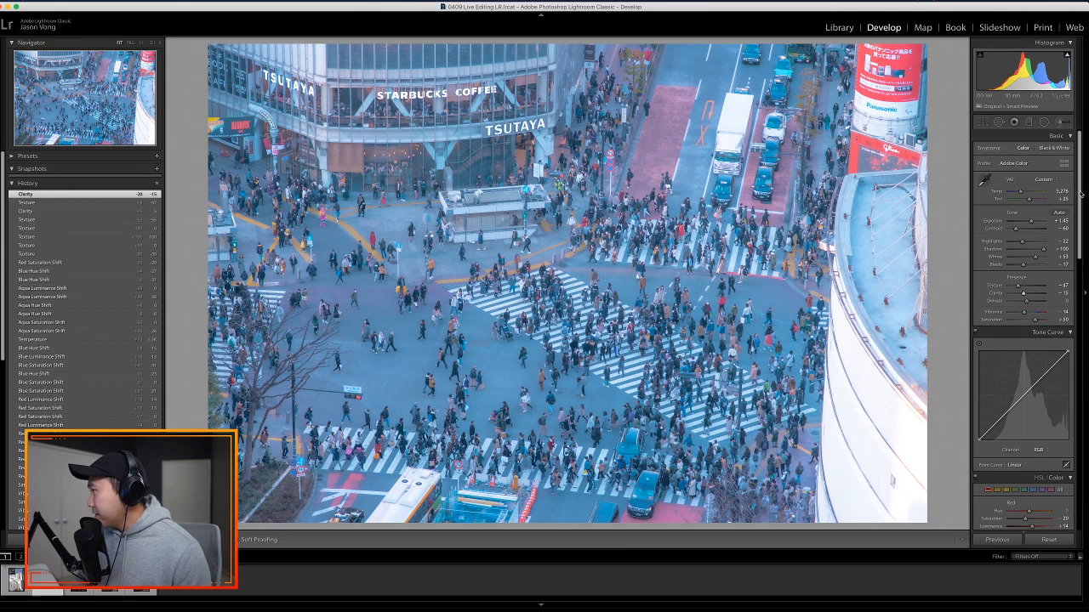
left_click_drag(1080, 194, 1076, 405)
scroll(1076, 405, "up", 10)
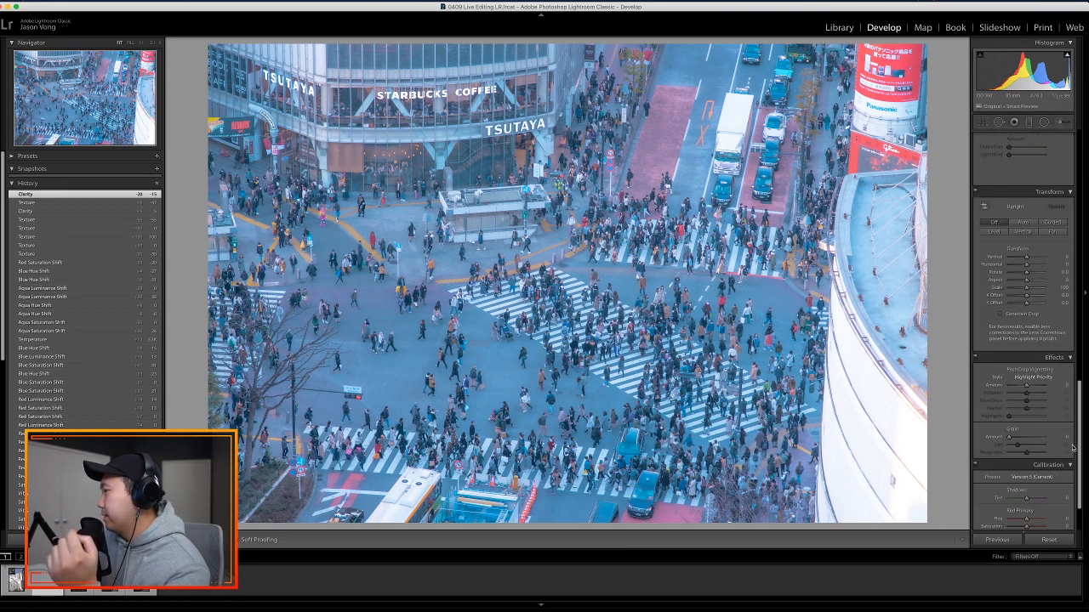
left_click(1045, 326)
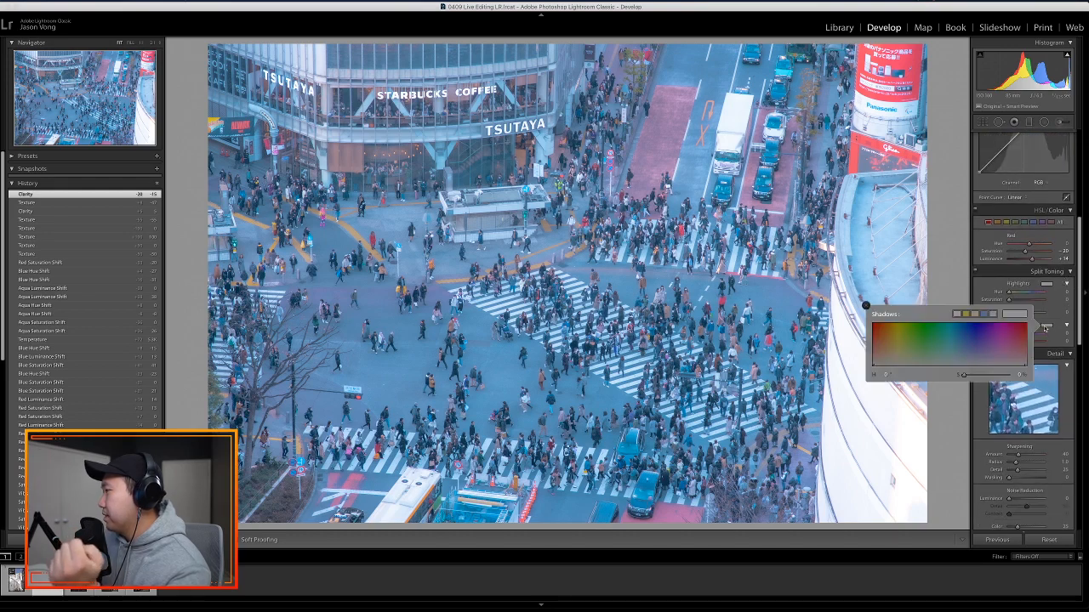
left_click(966, 348)
left_click_drag(965, 349, 972, 350)
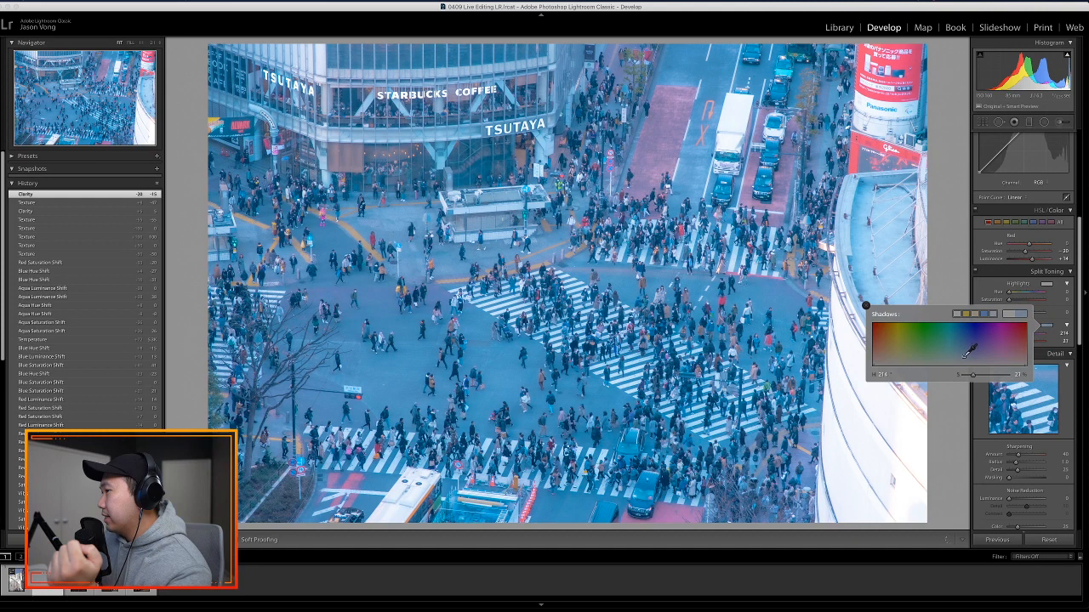
left_click_drag(968, 350, 956, 354)
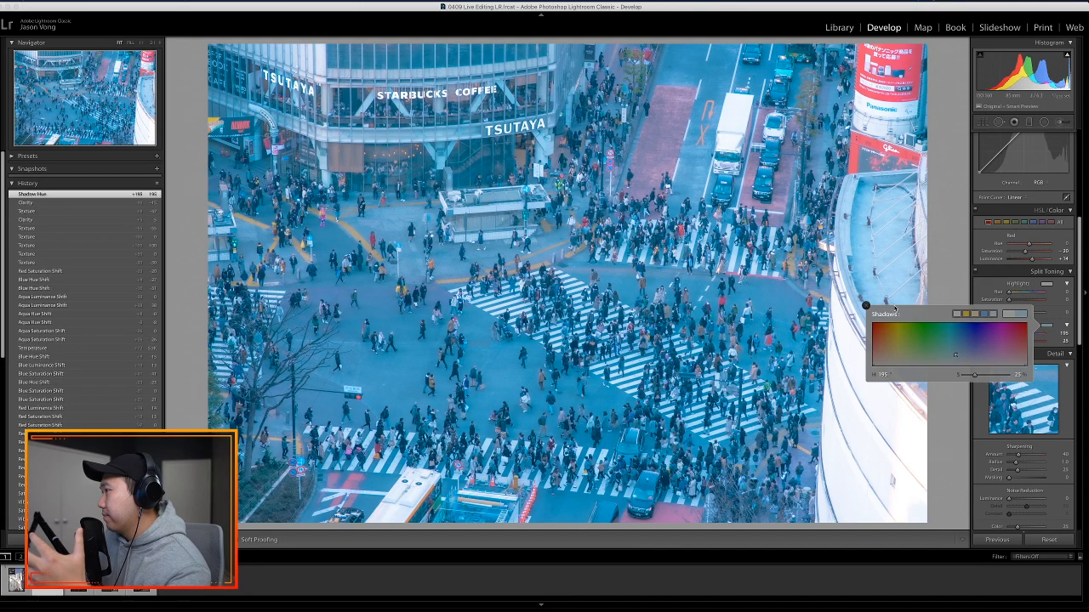
left_click(866, 305)
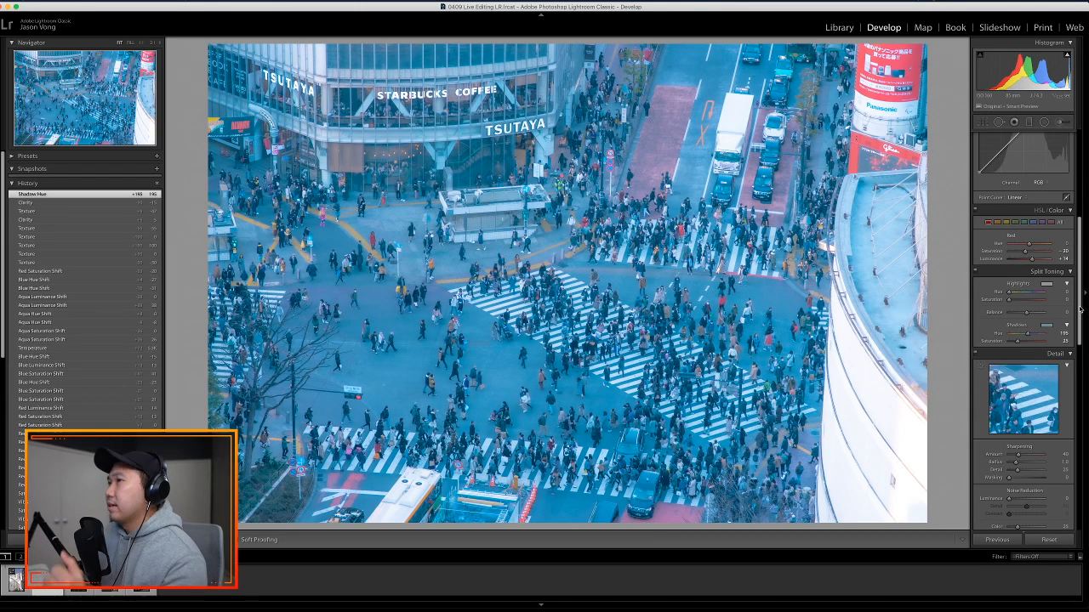
- Compare the crossing photo with its unedited version and skip ahead in the YouTube tutorial to review its further settings
key("backslash")
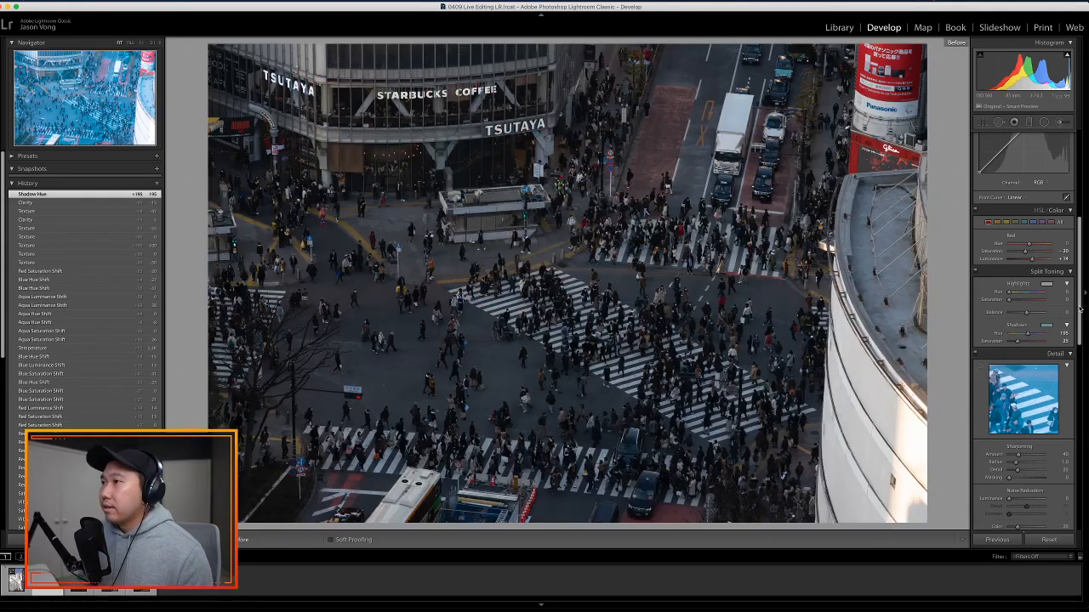
key("backslash")
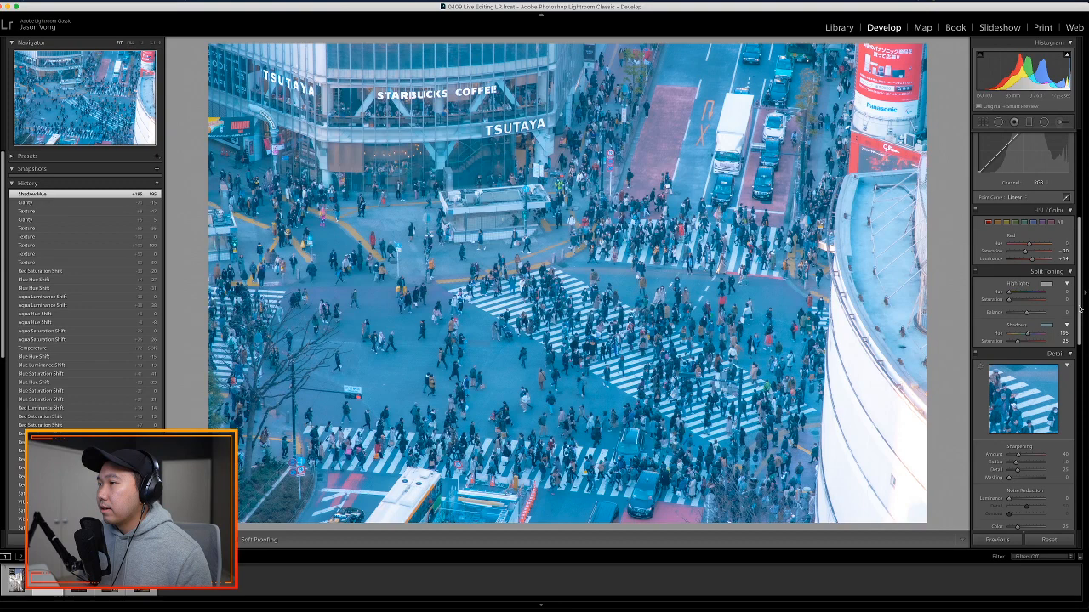
key("super+Tab")
key("Right")
key("Right")
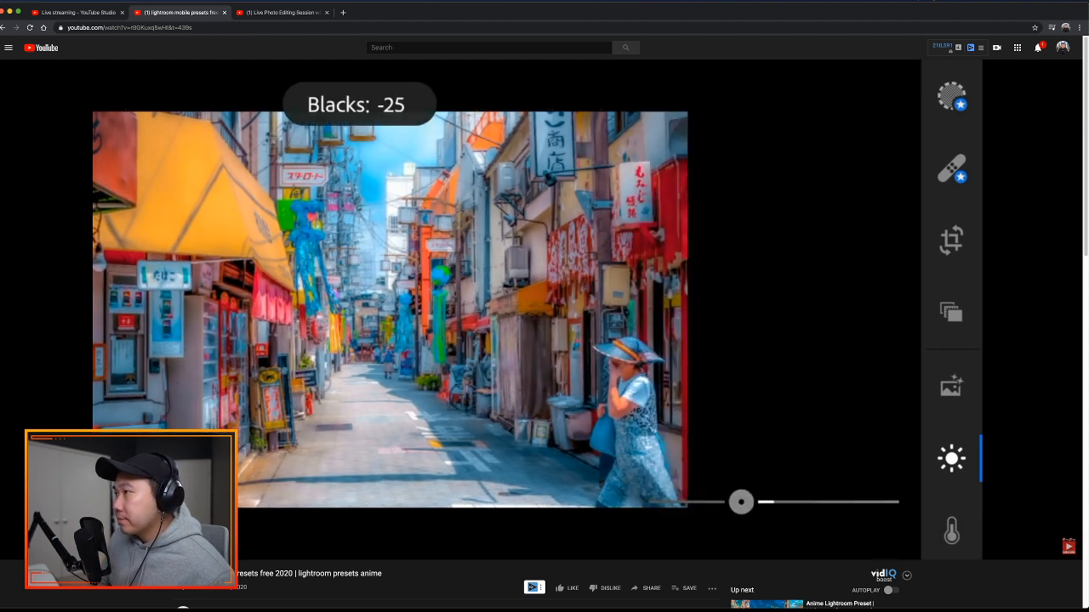
key("super+Tab")
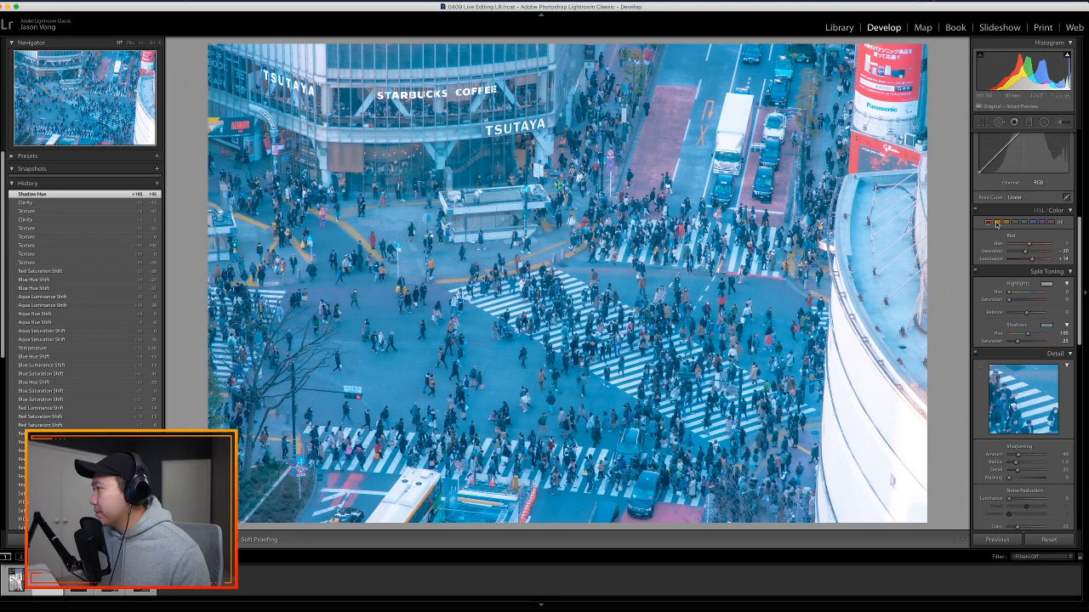
- Switch the color adjustments to the full HSL view, try a Magenta Hue of -100 and undo it
left_click(997, 223)
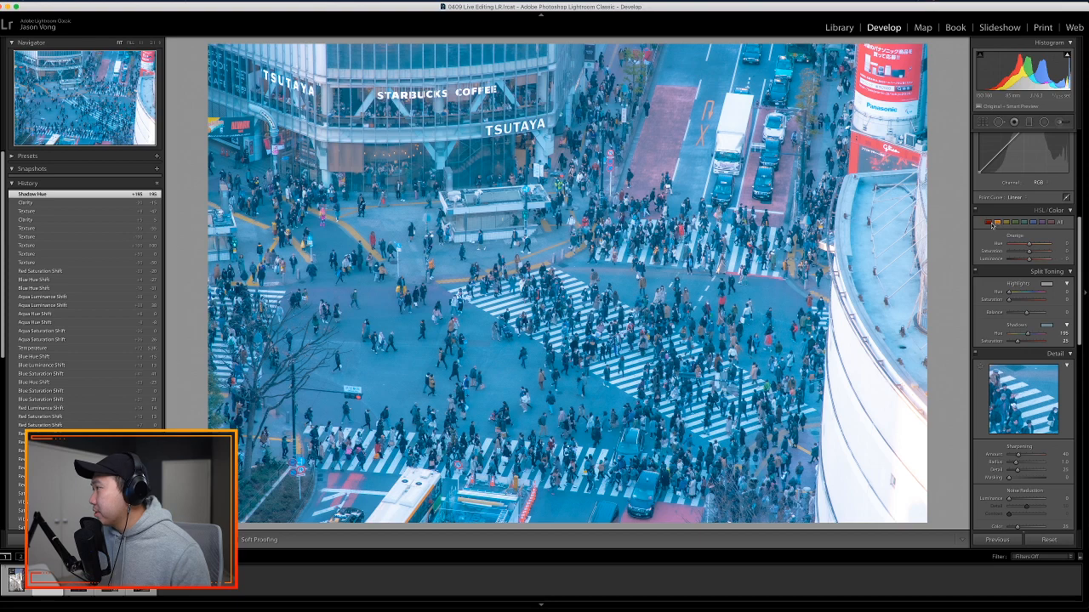
left_click(1036, 212)
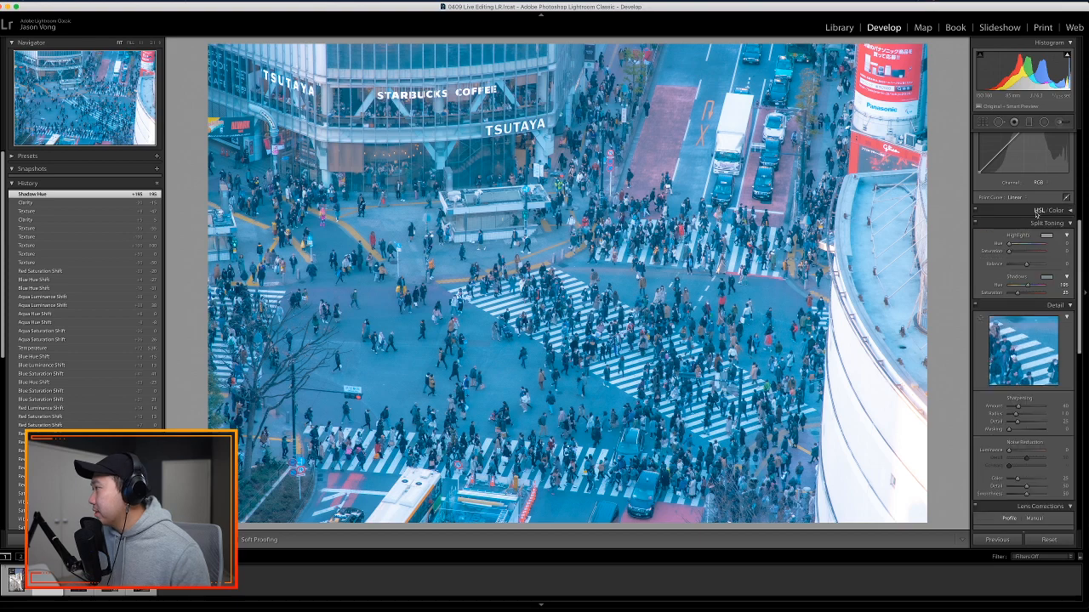
left_click(1036, 213)
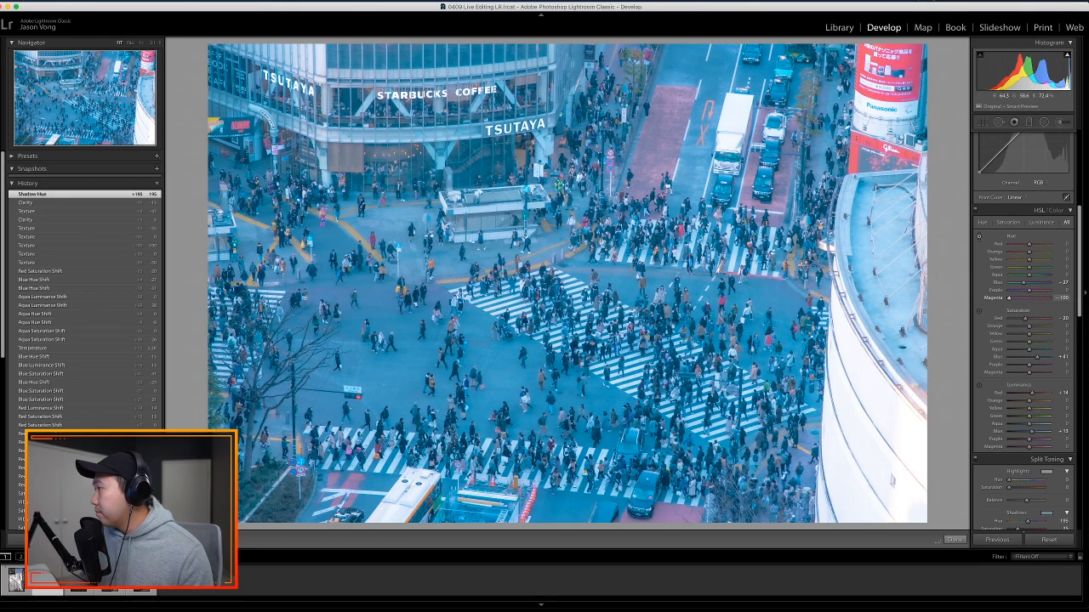
key("super+z")
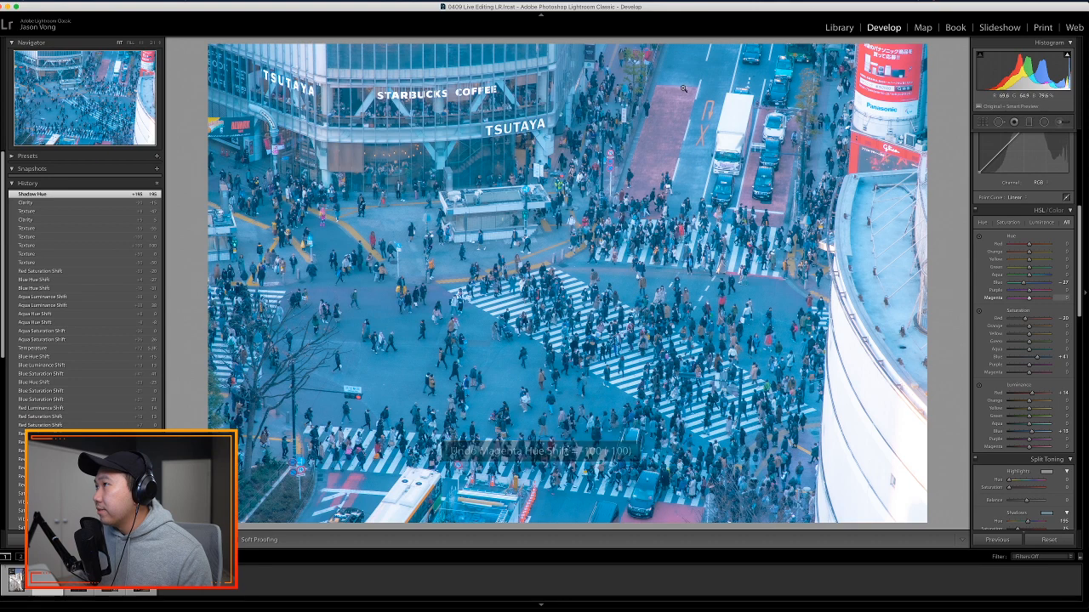
- Use the targeted Hue adjustment on the pink road surface to set the Purple Hue to +62
left_click(979, 238)
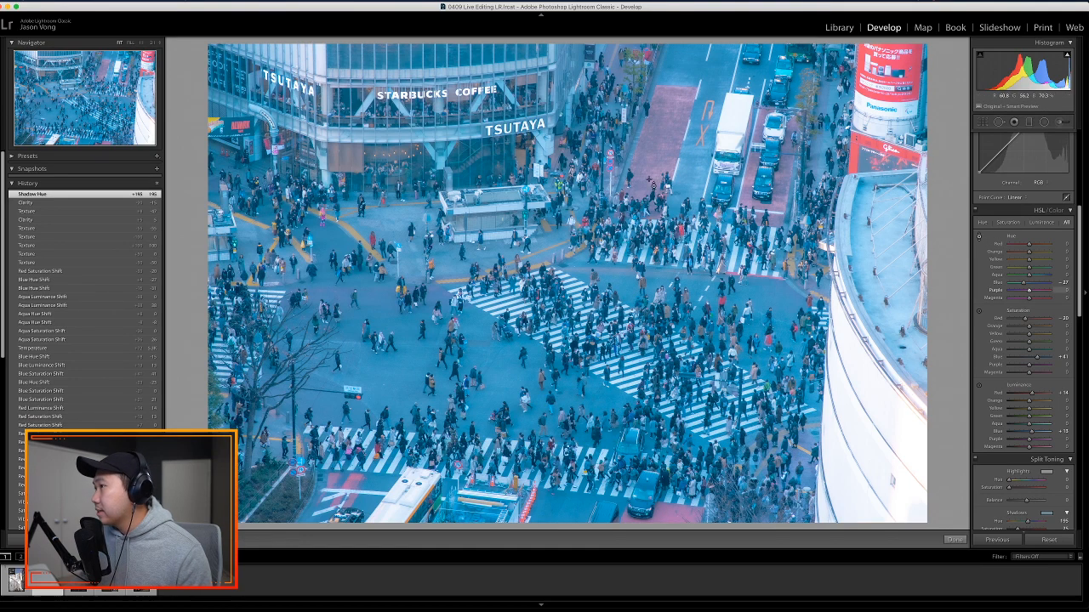
left_click_drag(655, 191, 655, 174)
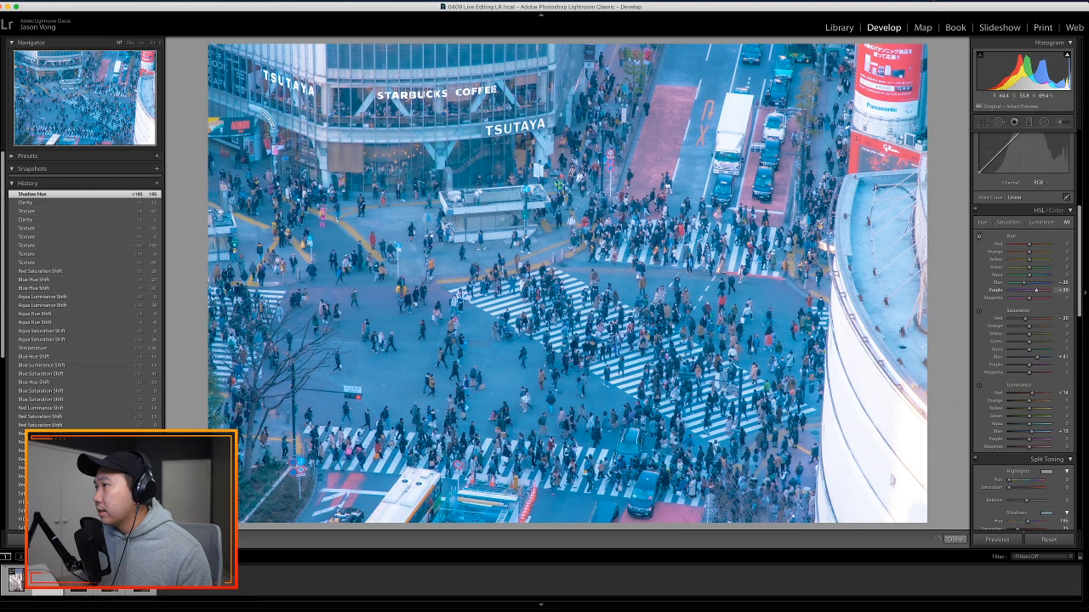
left_click_drag(655, 173, 655, 160)
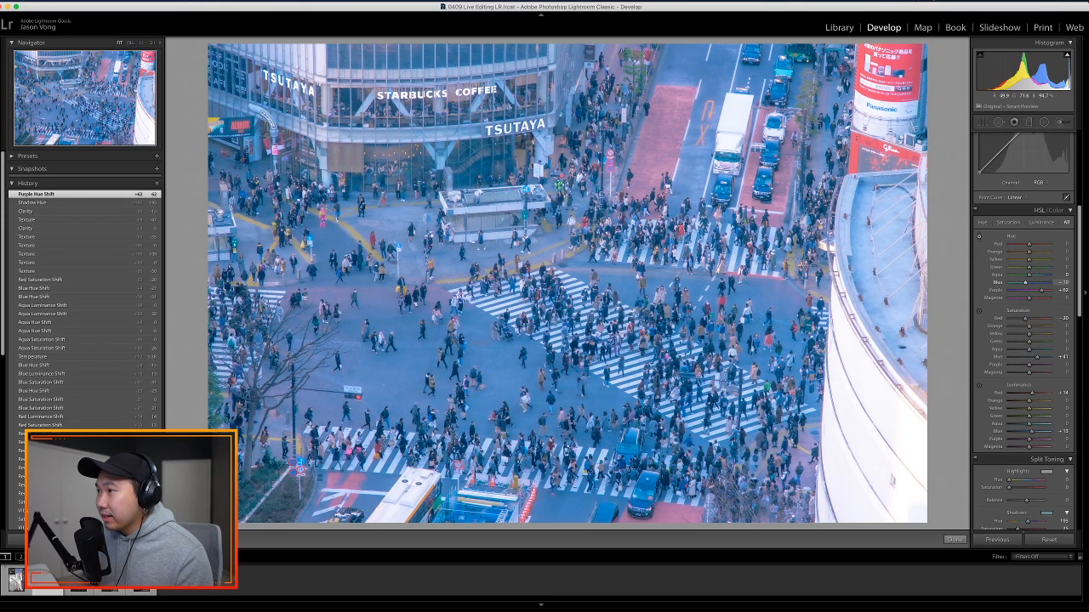
- Set the Blue Hue to -17 and the Blue Saturation to +47 with targeted adjustments on the photo's blue areas
left_click_drag(868, 247, 868, 257)
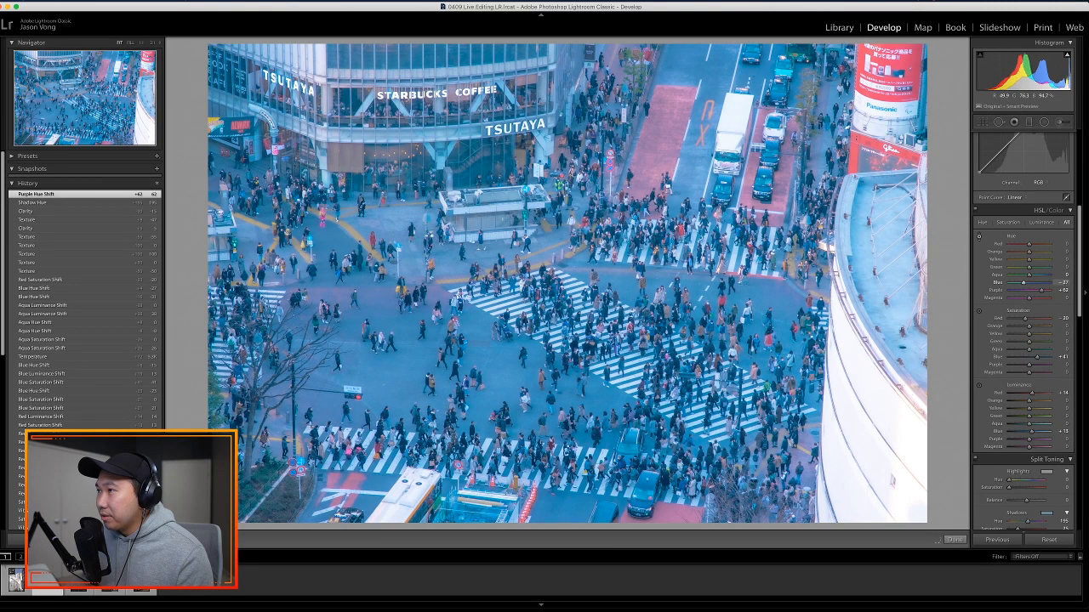
left_click_drag(868, 257, 867, 261)
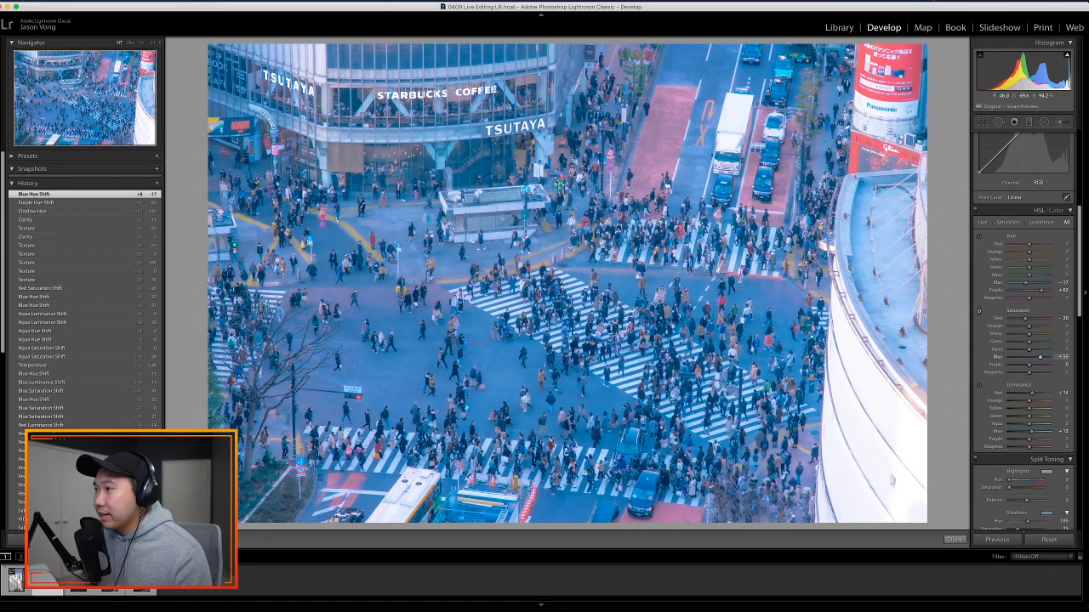
left_click_drag(868, 256, 867, 252)
left_click_drag(529, 194, 529, 193)
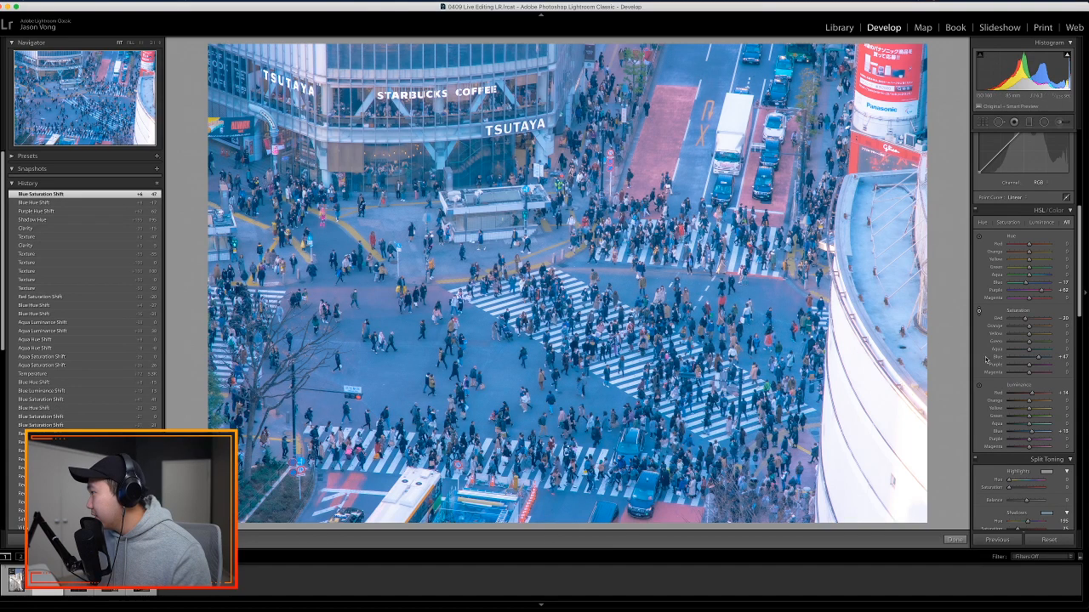
- Raise the Blue Luminance to +45 with a targeted adjustment on the photo's blue areas
left_click(979, 387)
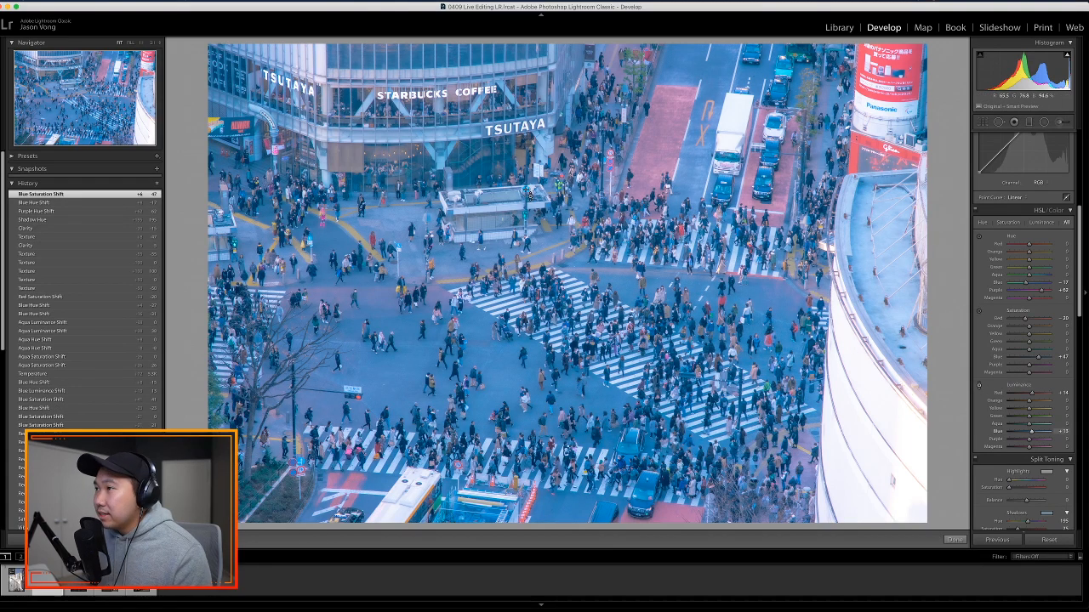
left_click_drag(868, 255, 868, 229)
left_click_drag(529, 194, 529, 194)
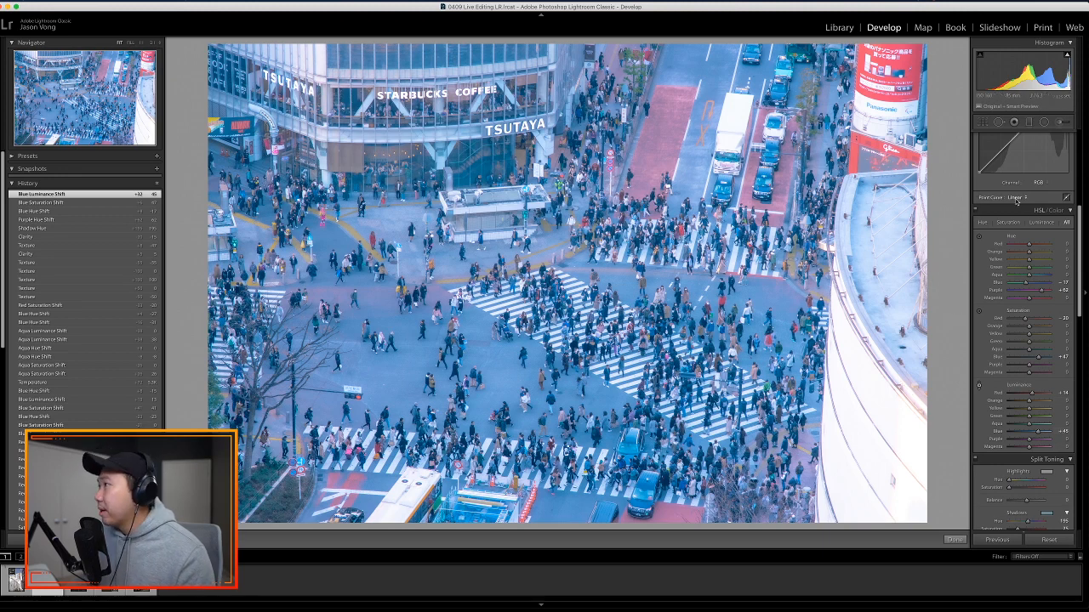
- Set the Red Hue to +20 and the Red Saturation to -12 with targeted adjustments on the photo's red areas
left_click(979, 239)
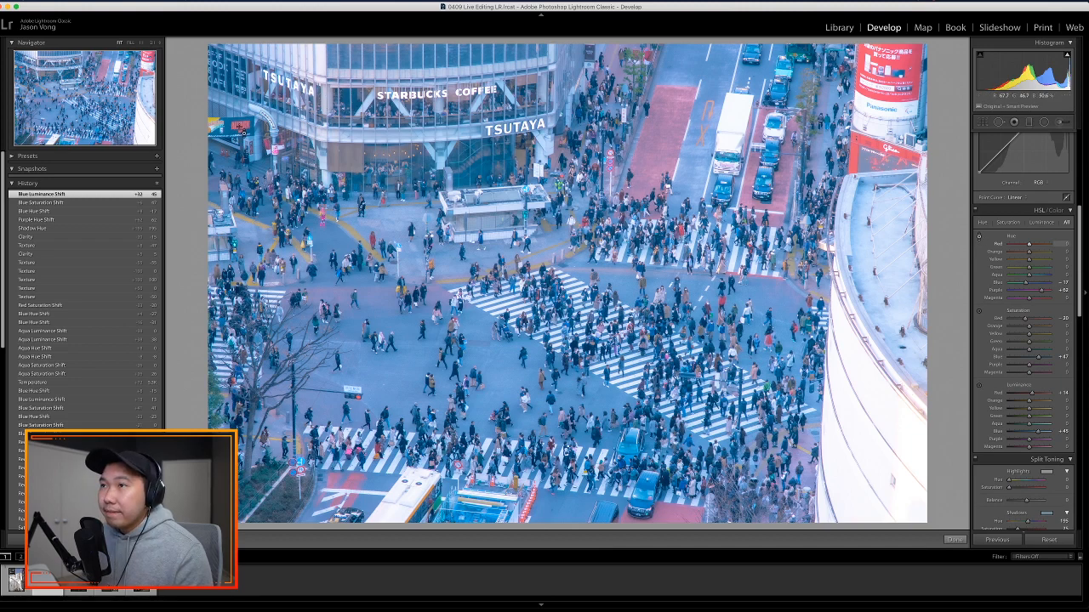
mouse_move(884, 72)
left_mouse_down()
mouse_move(885, 51)
mouse_move(885, 71)
left_mouse_up()
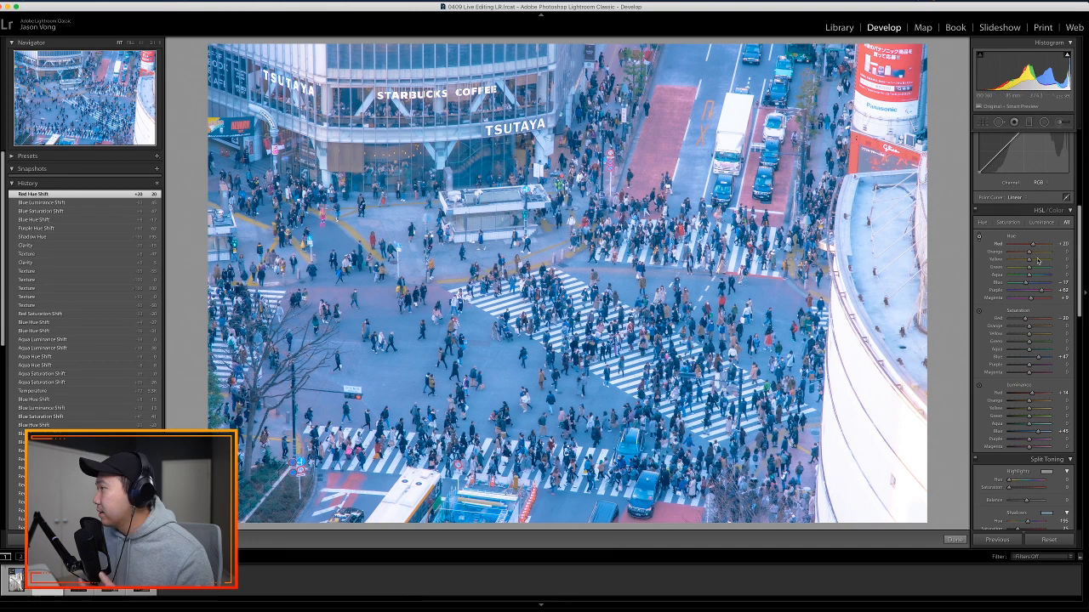
left_click(1018, 223)
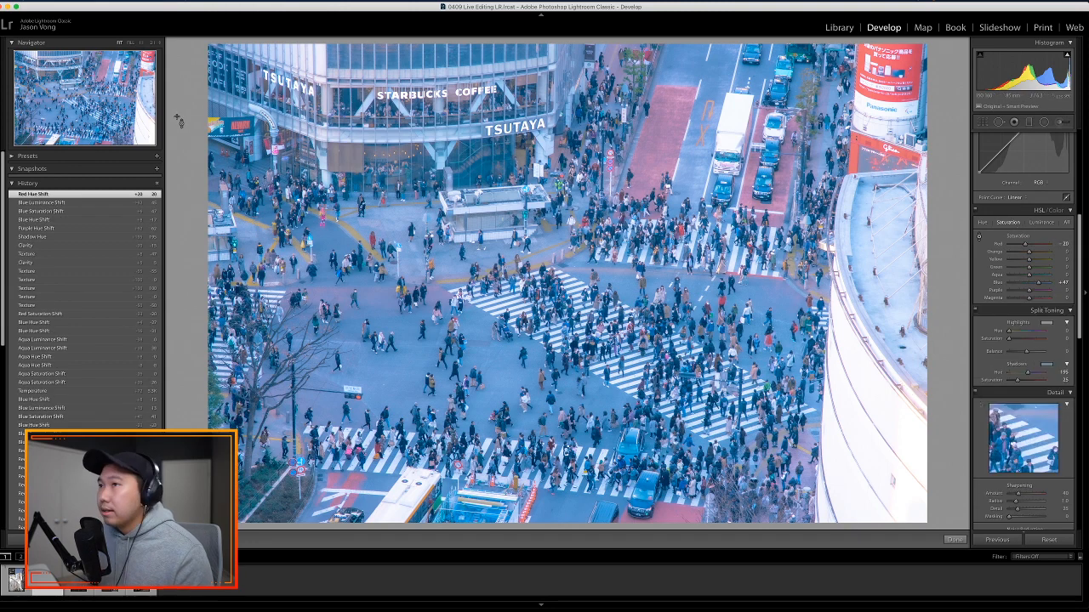
left_click_drag(770, 211, 770, 187)
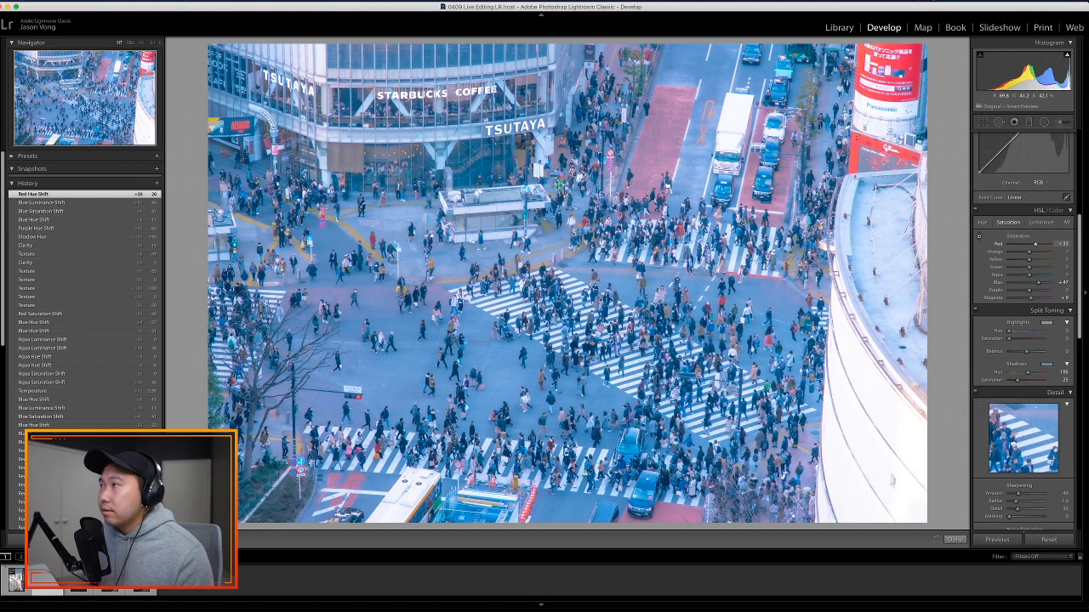
left_click_drag(681, 493, 681, 514)
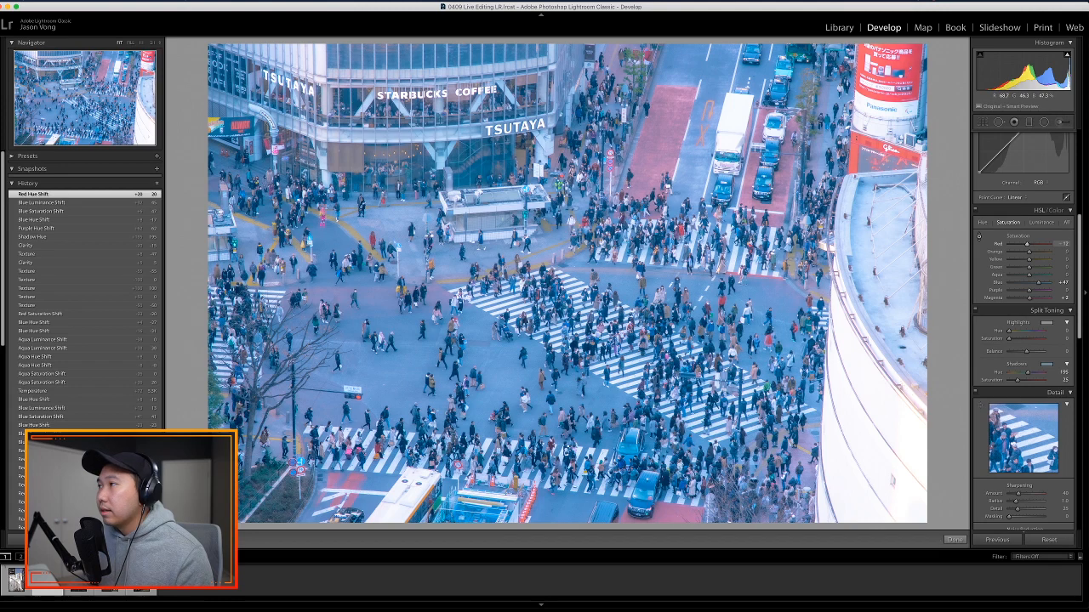
left_click_drag(241, 128, 241, 129)
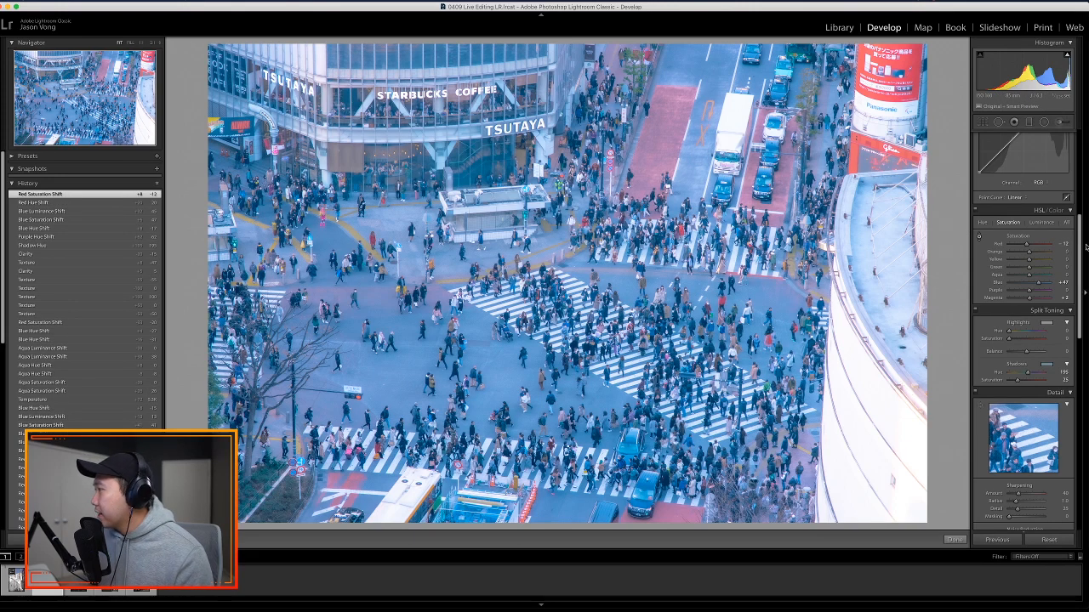
- Set the Exposure to +1.60, Contrast to -50, Highlights to -49, Shadows to +92 and Blacks to -26
scroll(1082, 247, "up", 5)
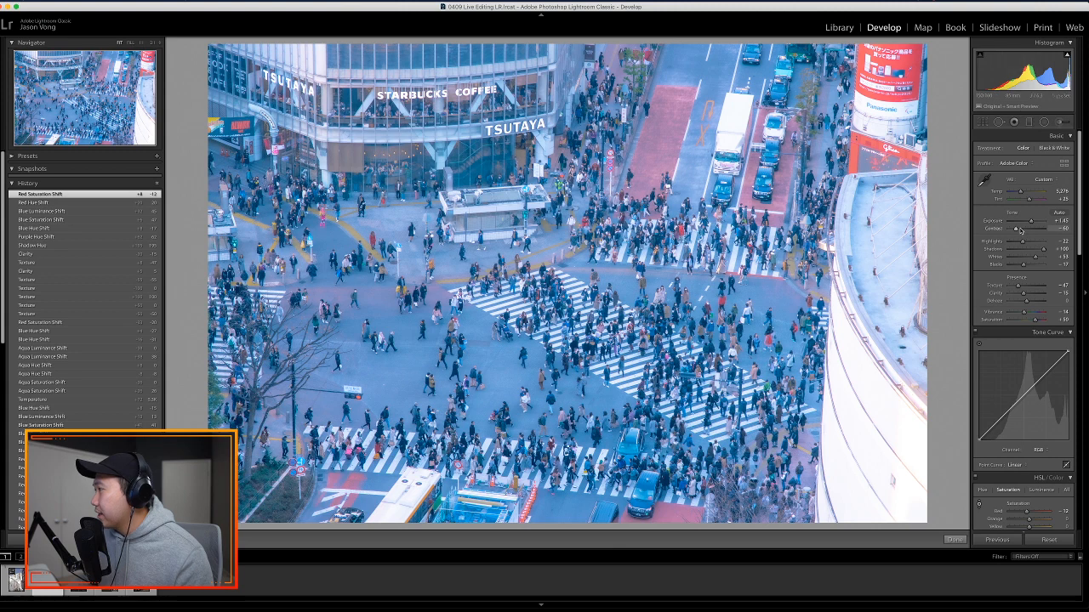
left_click_drag(1016, 230, 1042, 252)
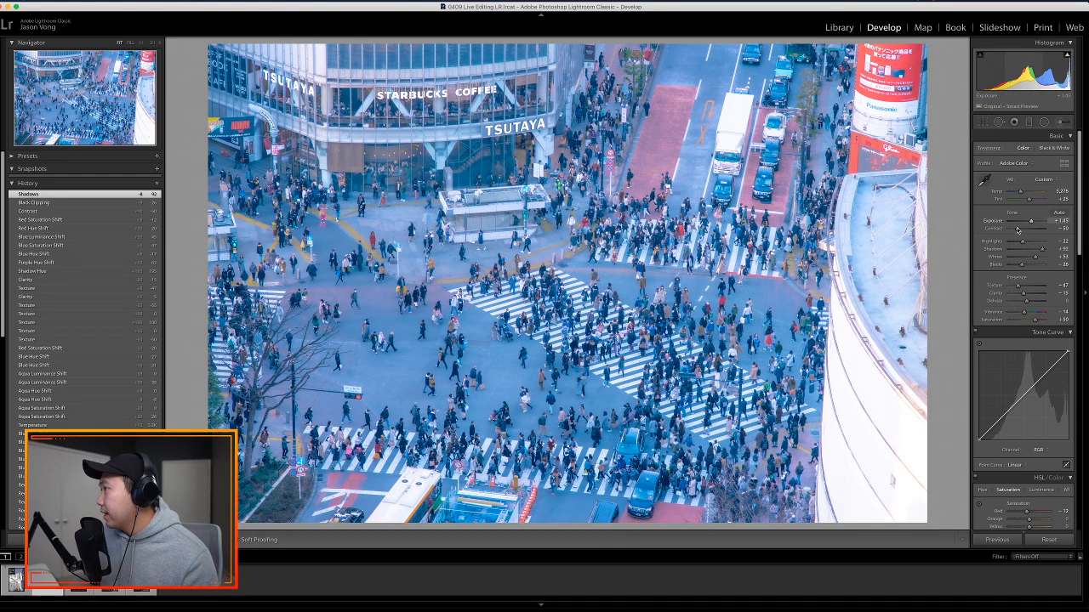
left_click_drag(1022, 242, 1074, 464)
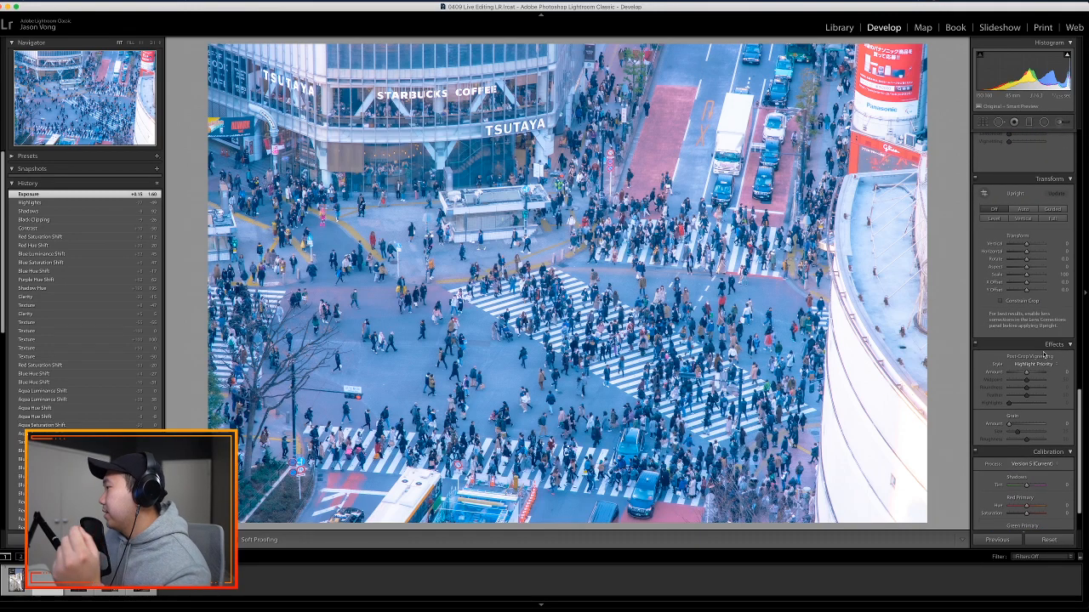
- Compare the Color Priority and Highlight Priority vignette styles, keep Highlight Priority and slightly darken the photo's edges
left_click(1036, 364)
left_click(1027, 375)
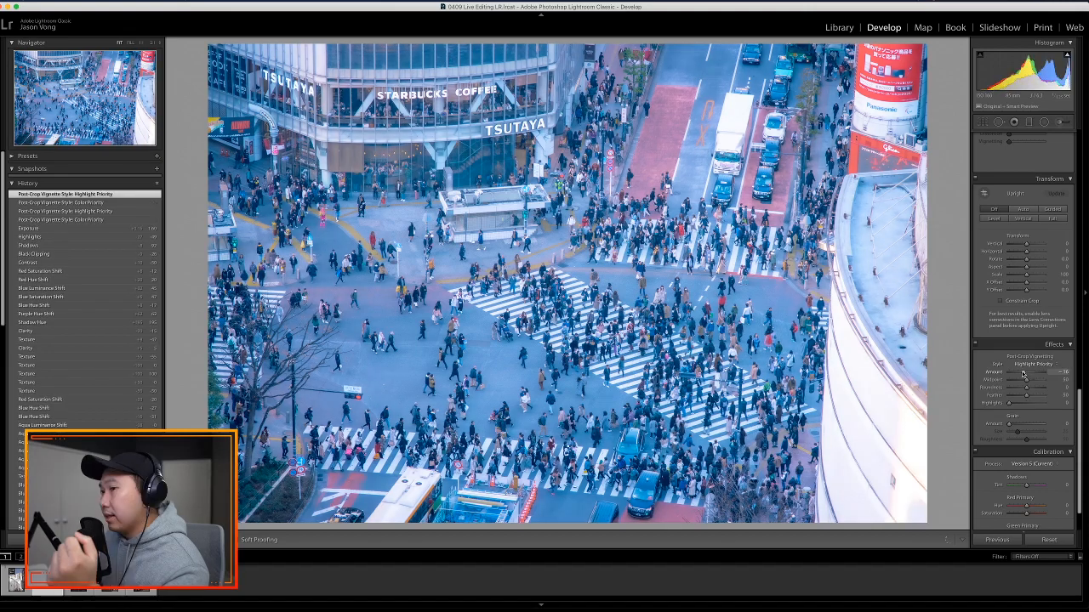
left_click_drag(1025, 372, 1023, 373)
- Compare the crossing photo with its unedited version
scroll(1072, 256, "up", 10)
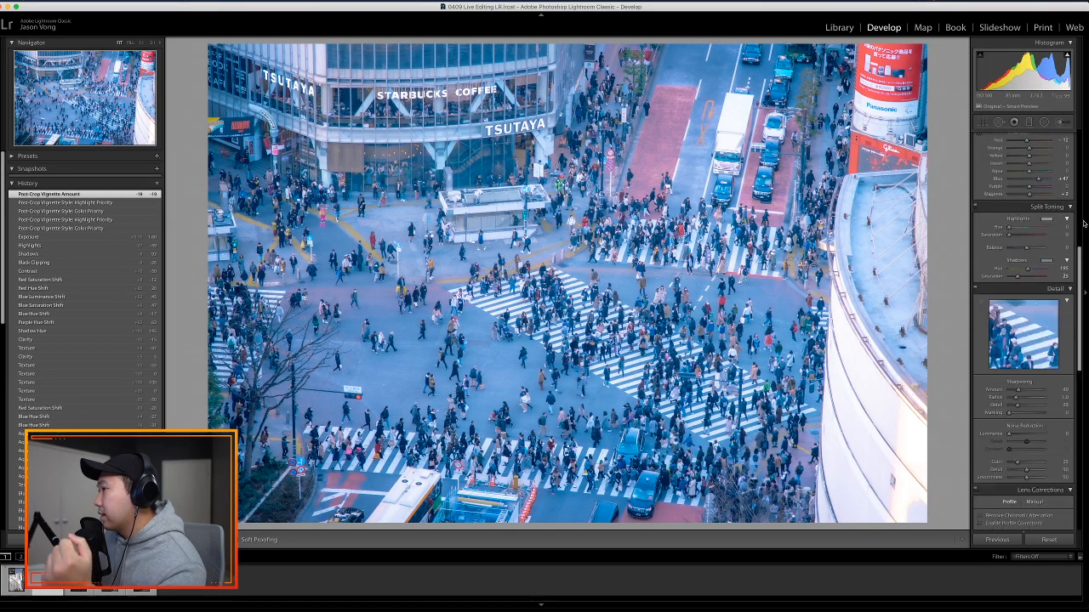
scroll(1084, 223, "up", 10)
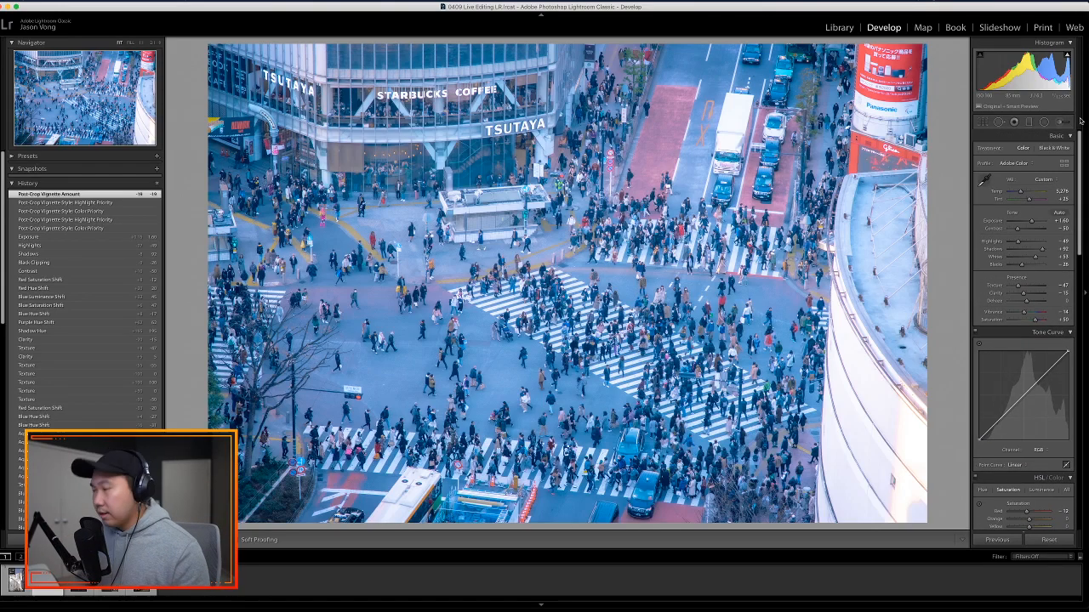
key("backslash")
key("backslash")
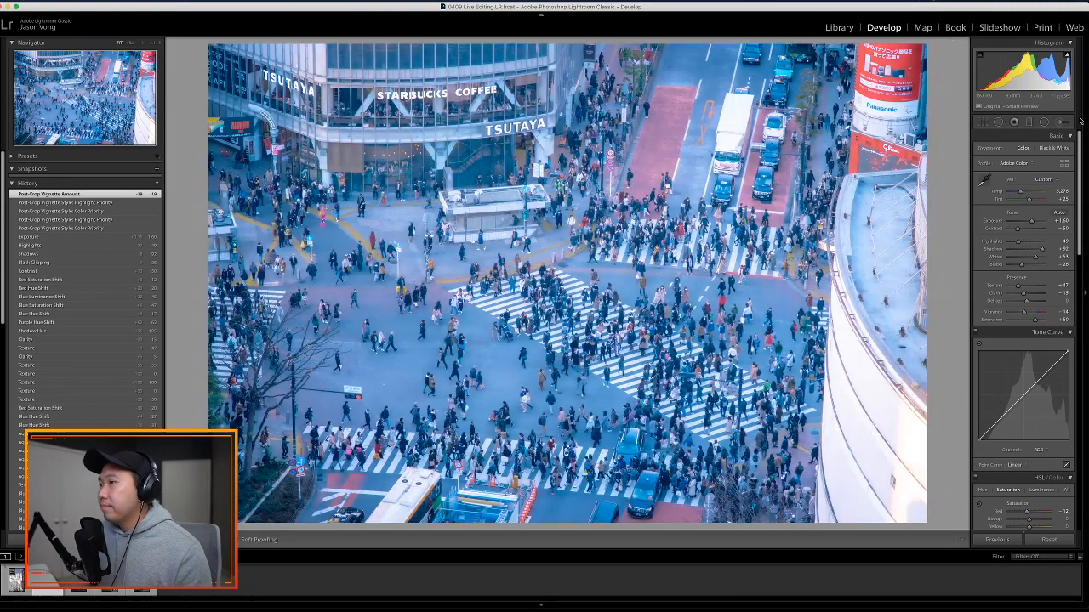
- Switch to the YouTube tutorial and review its color mix settings for the individual colors
key("super+Tab")
key("space")
key("Right")
key("Right")
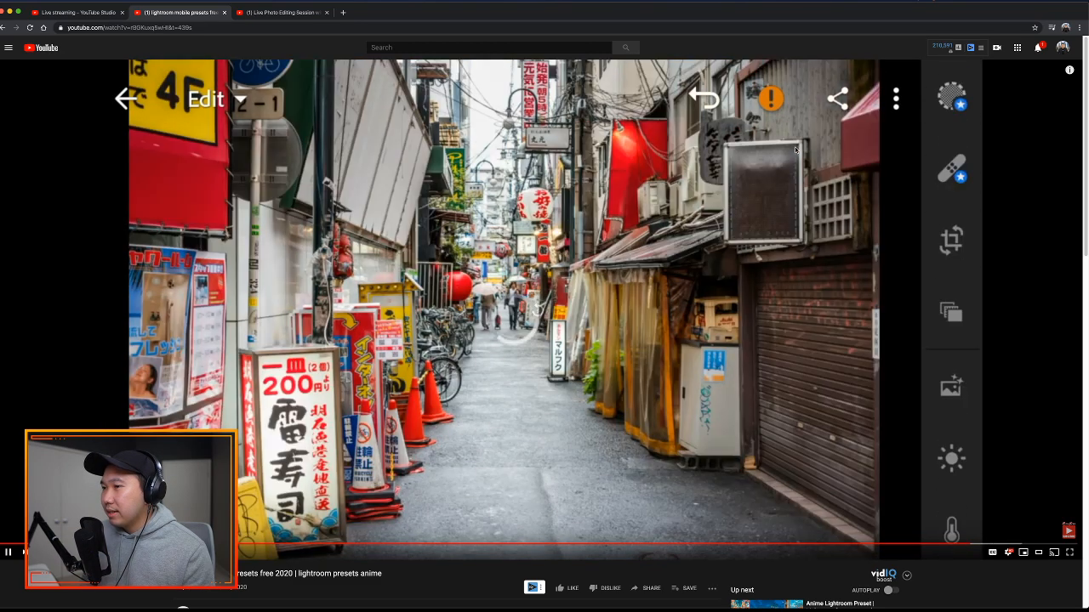
left_click(795, 150)
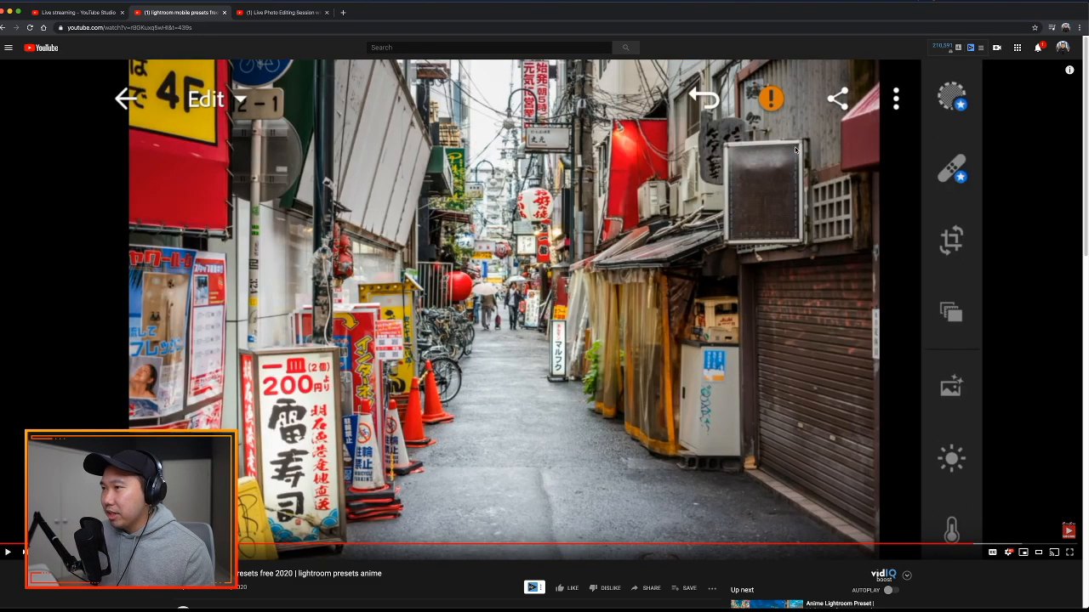
left_click(795, 150)
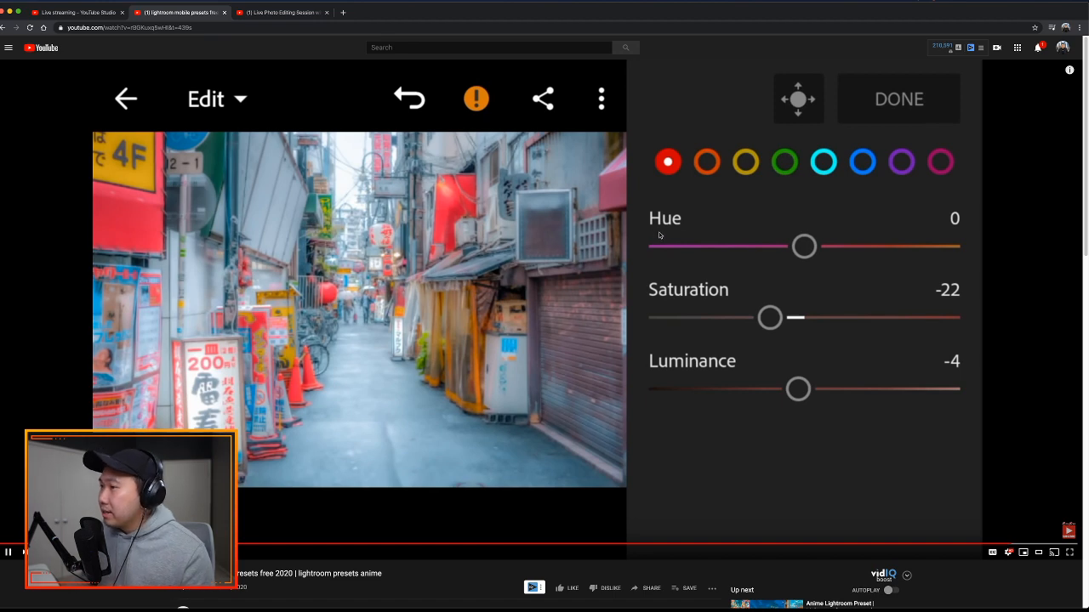
left_click(593, 276)
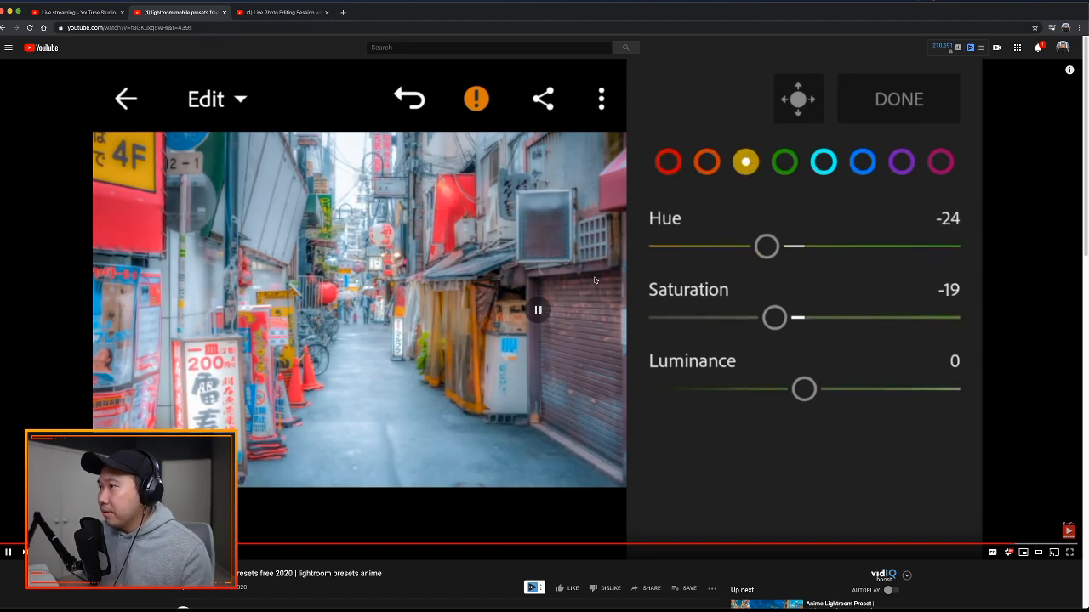
- In Lightroom Classic's per-color adjustments, set Blue Hue to -40, Red Hue to +22, Red Saturation to -13 and Red Luminance to +21
left_click_drag(1083, 332, 1084, 307)
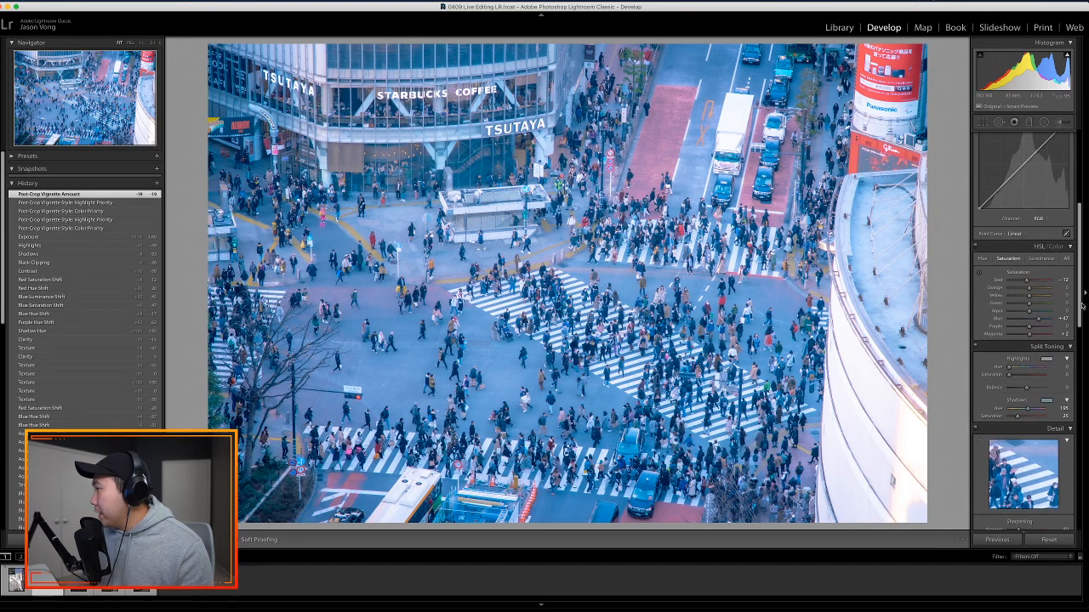
left_click(1055, 246)
left_click(1033, 259)
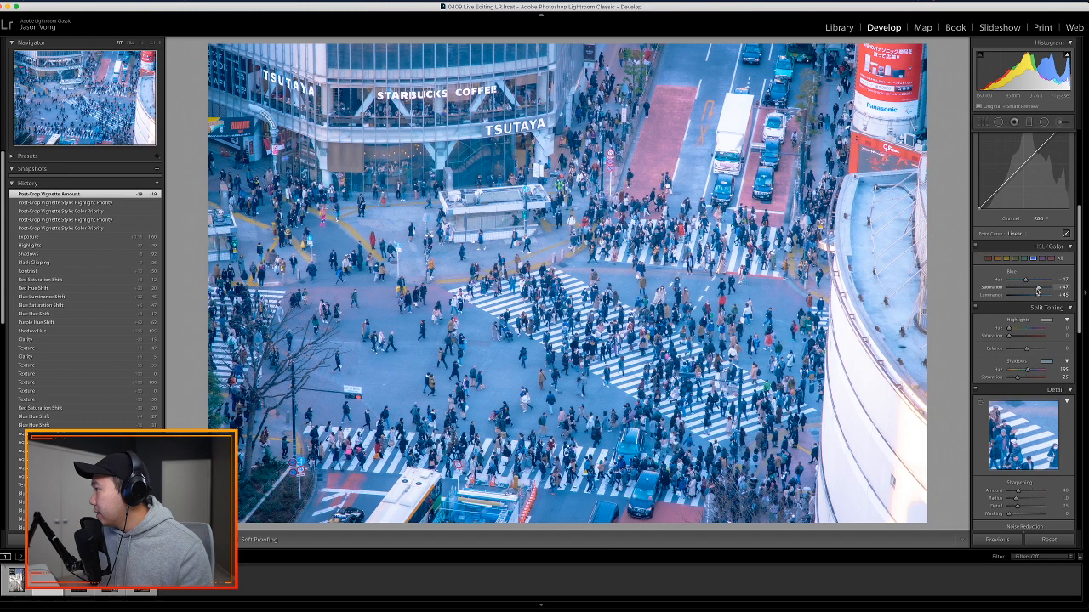
left_click_drag(1025, 280, 1021, 282)
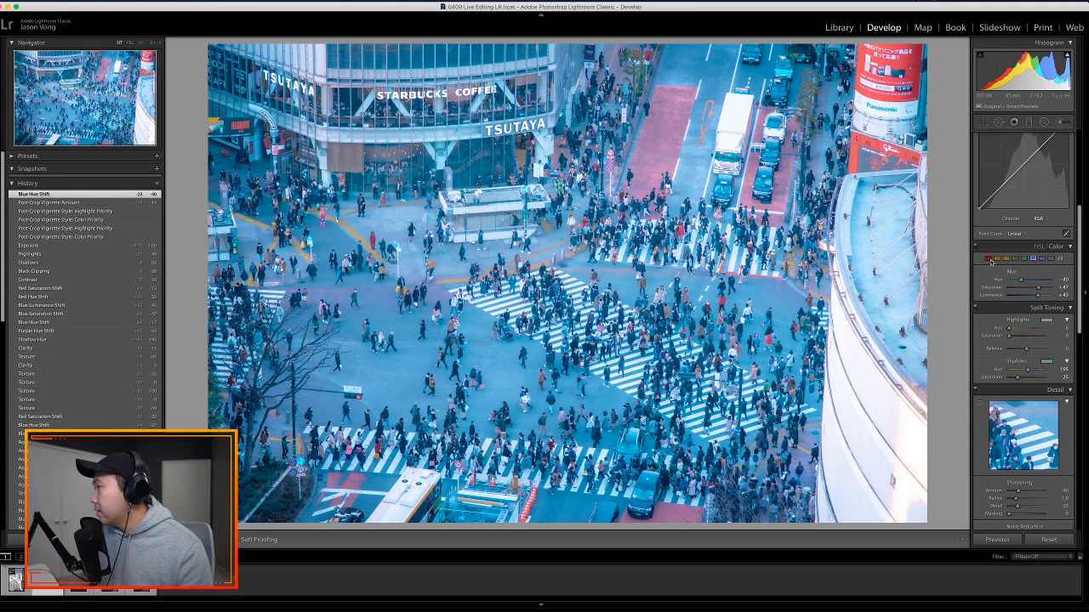
left_click(990, 261)
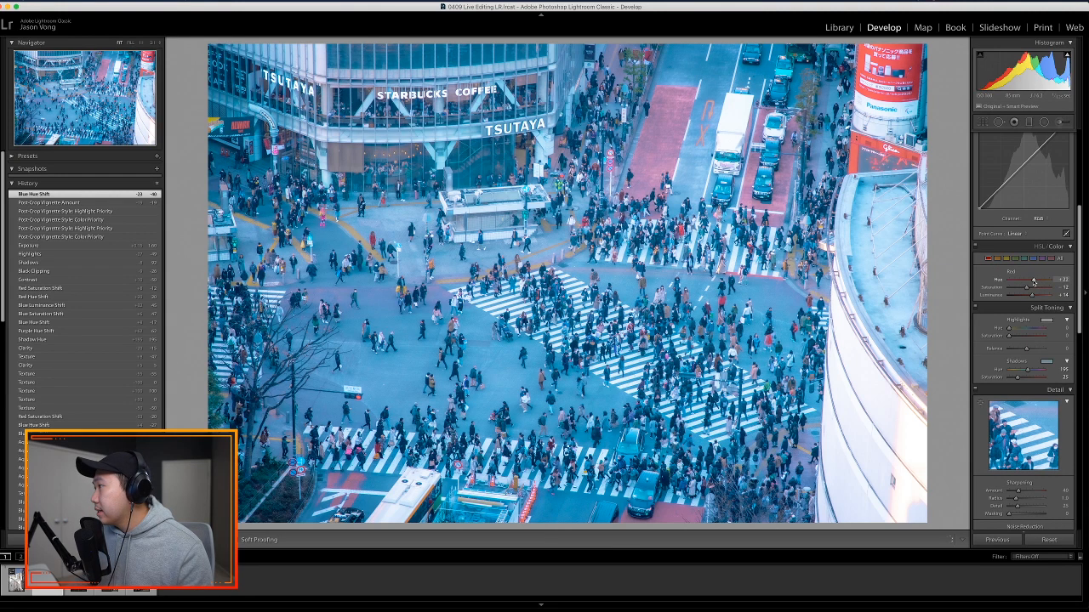
left_click_drag(1033, 282, 1032, 298)
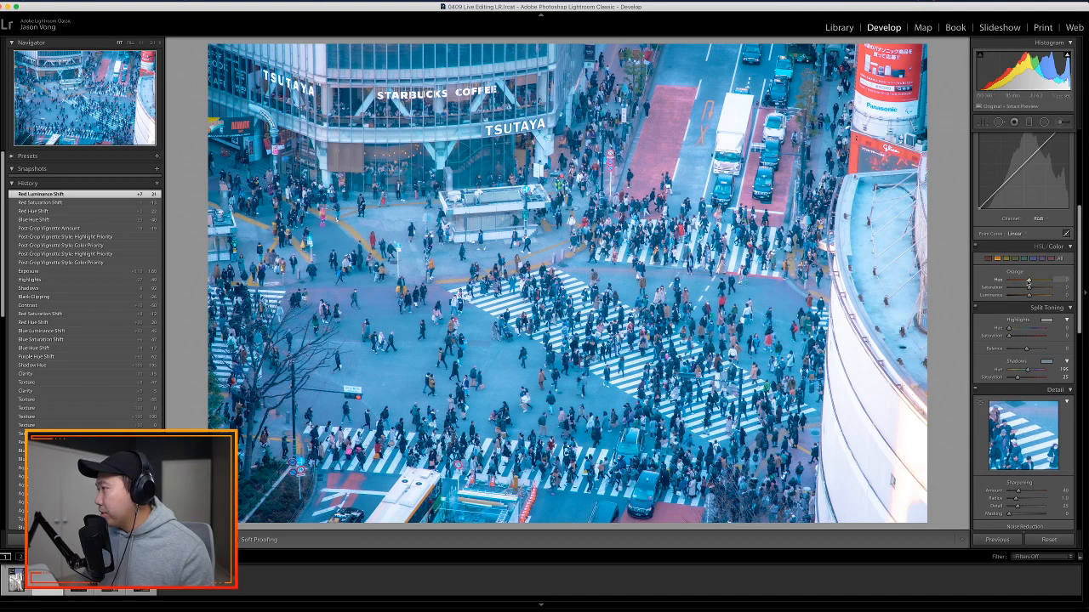
- Try shifting the Orange Hue and reset it, set the Orange Saturation to +67 and raise the Orange Luminance
mouse_move(1024, 281)
left_mouse_down()
mouse_move(1042, 283)
mouse_move(1012, 282)
mouse_move(1035, 282)
left_mouse_up()
double_click(1033, 282)
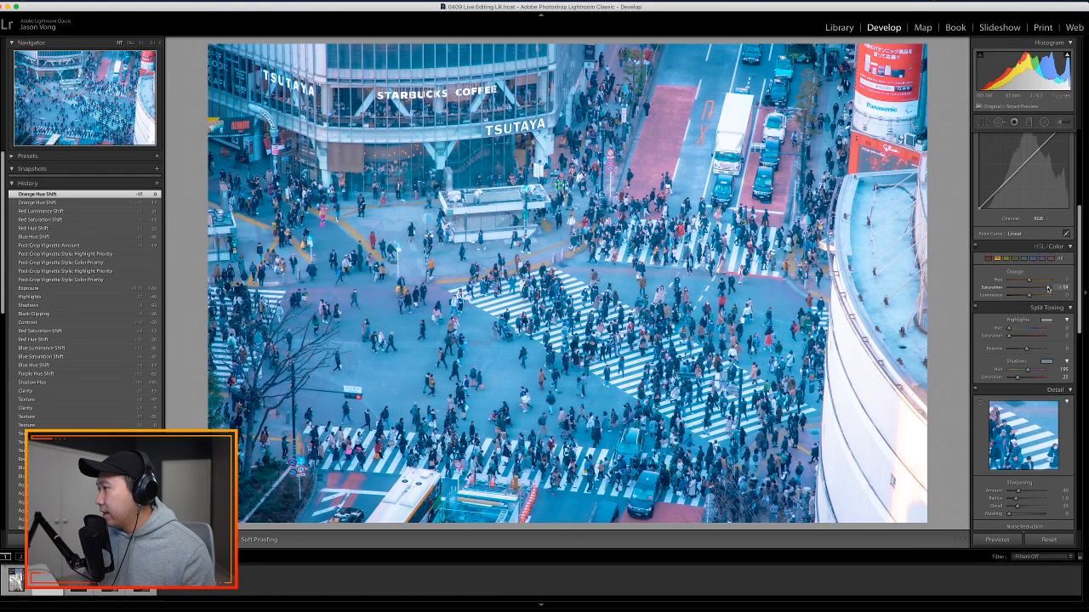
mouse_move(1016, 290)
left_mouse_down()
mouse_move(1058, 286)
mouse_move(1036, 297)
left_mouse_up()
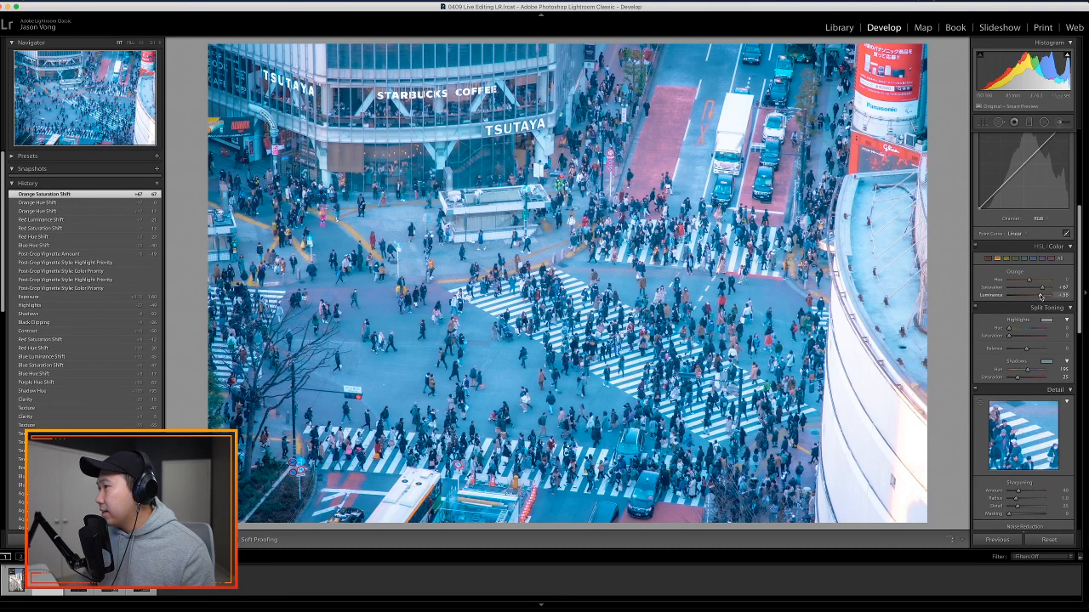
left_click_drag(1040, 296, 1035, 296)
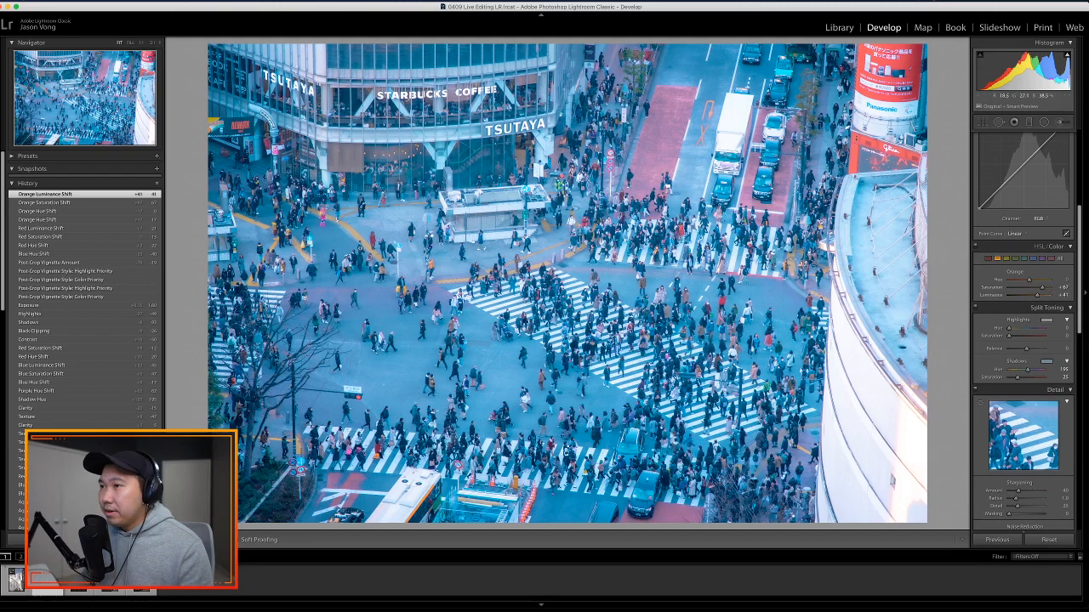
left_click(363, 247)
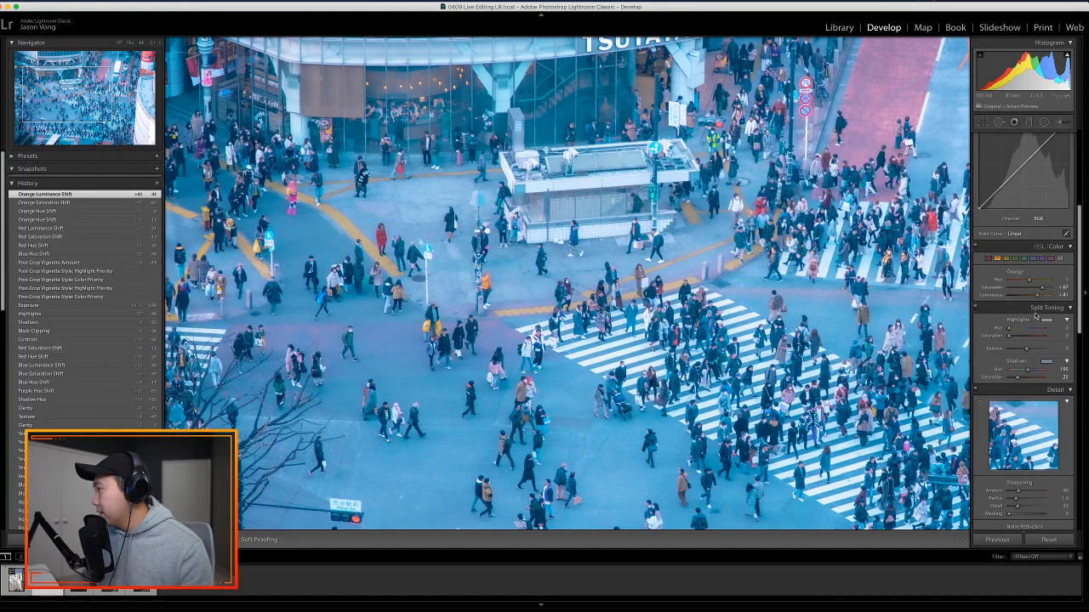
left_click_drag(1039, 297, 1037, 297)
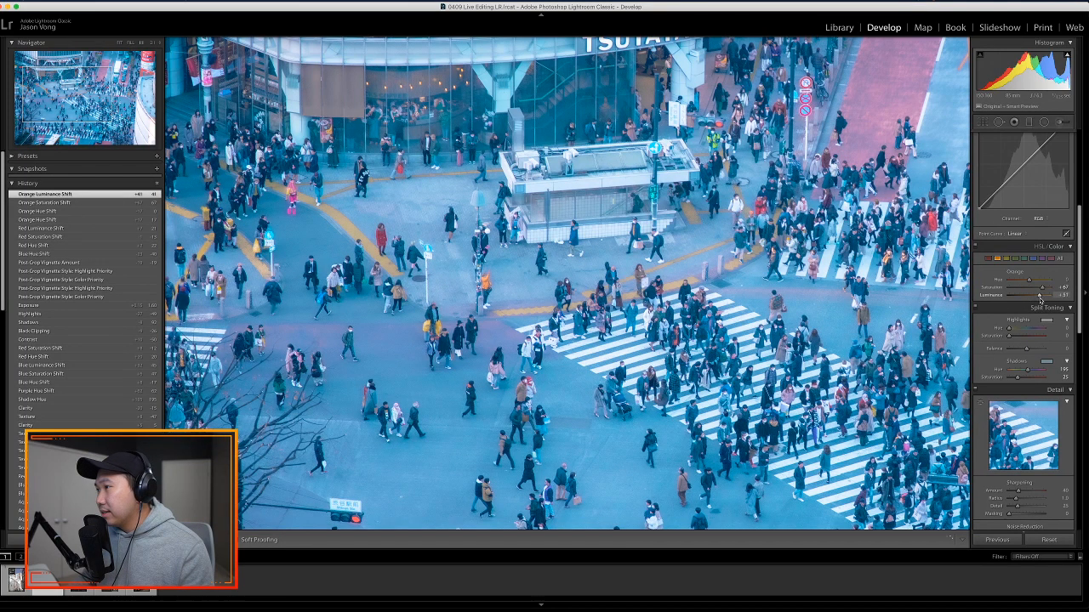
left_click_drag(1040, 297, 1038, 297)
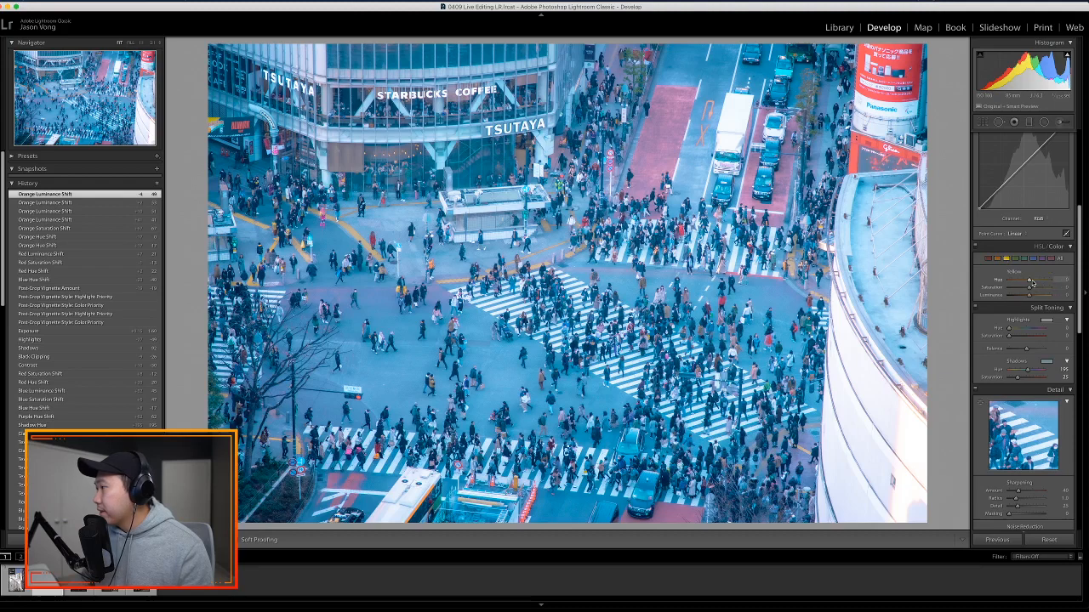
- Set the Yellow Hue to +3, then try Yellow Saturation and Luminance changes and return both to 0
mouse_move(1030, 282)
left_mouse_down()
mouse_move(1011, 284)
mouse_move(1043, 290)
left_mouse_up()
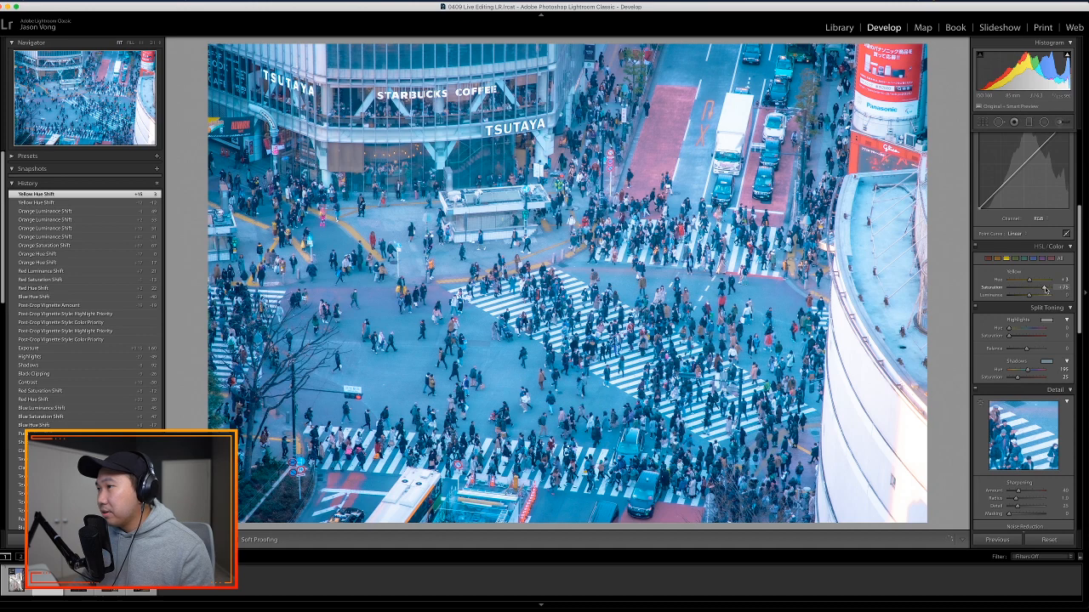
left_click_drag(1044, 289, 1030, 298)
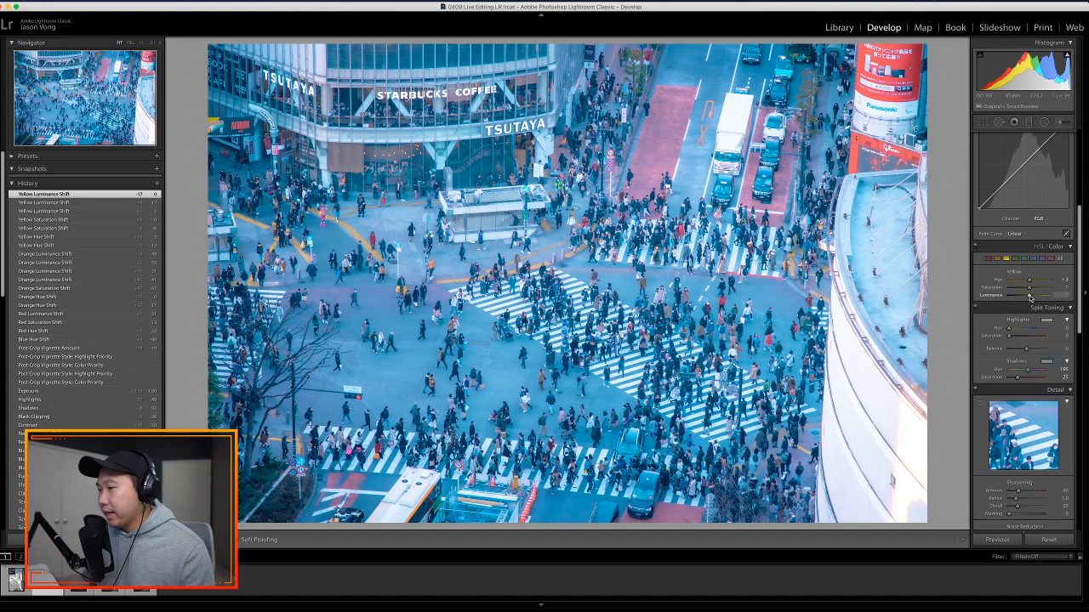
- Sample the orange cones on the street with the targeted Hue adjustment and lower the Red Hue to +13
key("z")
left_click(1046, 248)
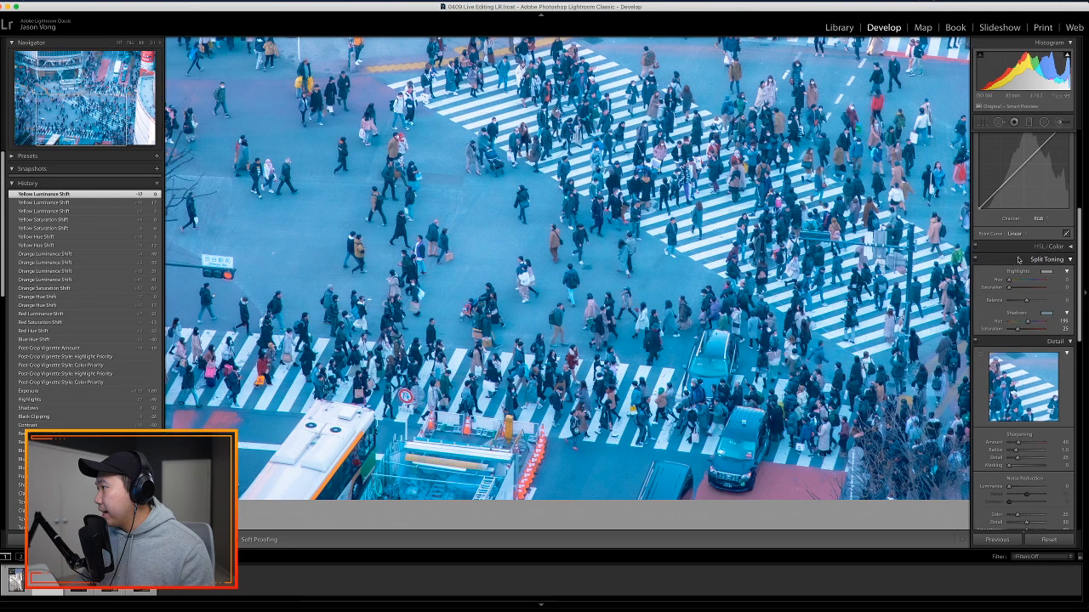
left_click(1038, 247)
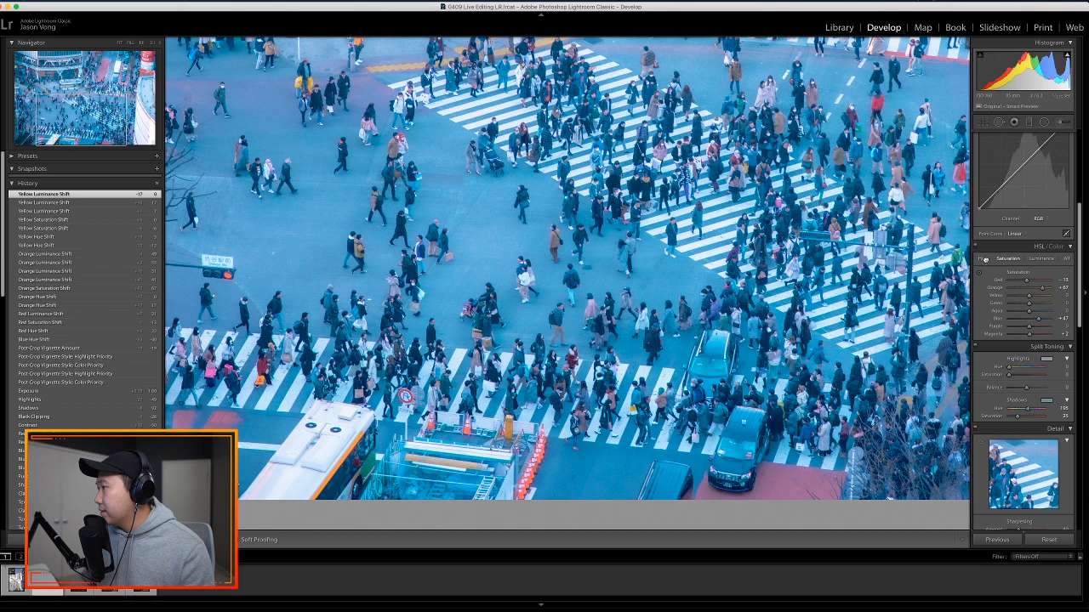
left_click(982, 258)
left_click(979, 273)
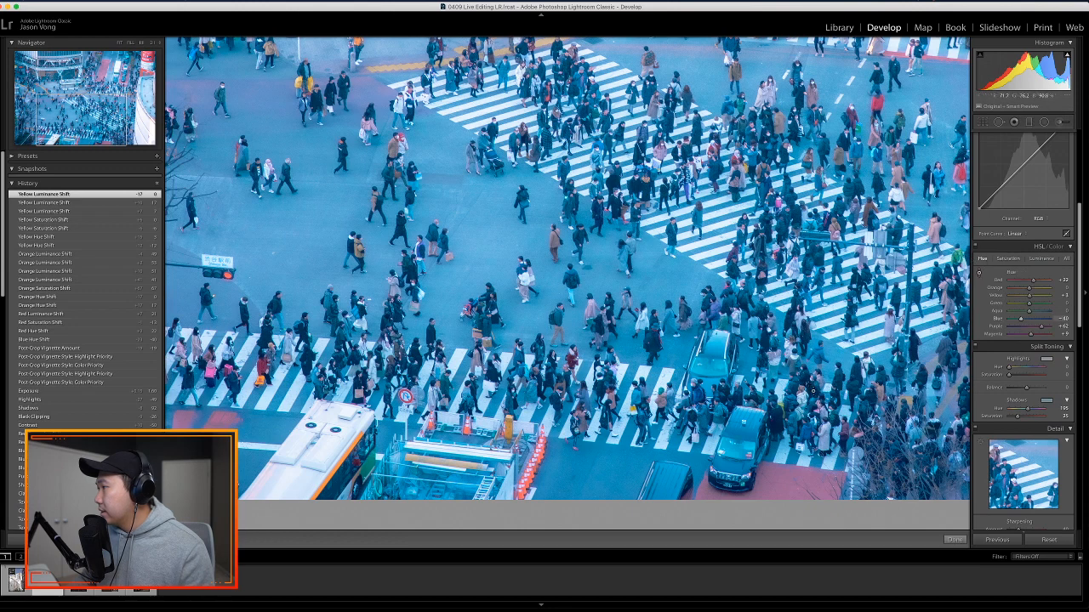
mouse_move(531, 479)
left_mouse_down()
mouse_move(534, 444)
mouse_move(526, 483)
left_mouse_up()
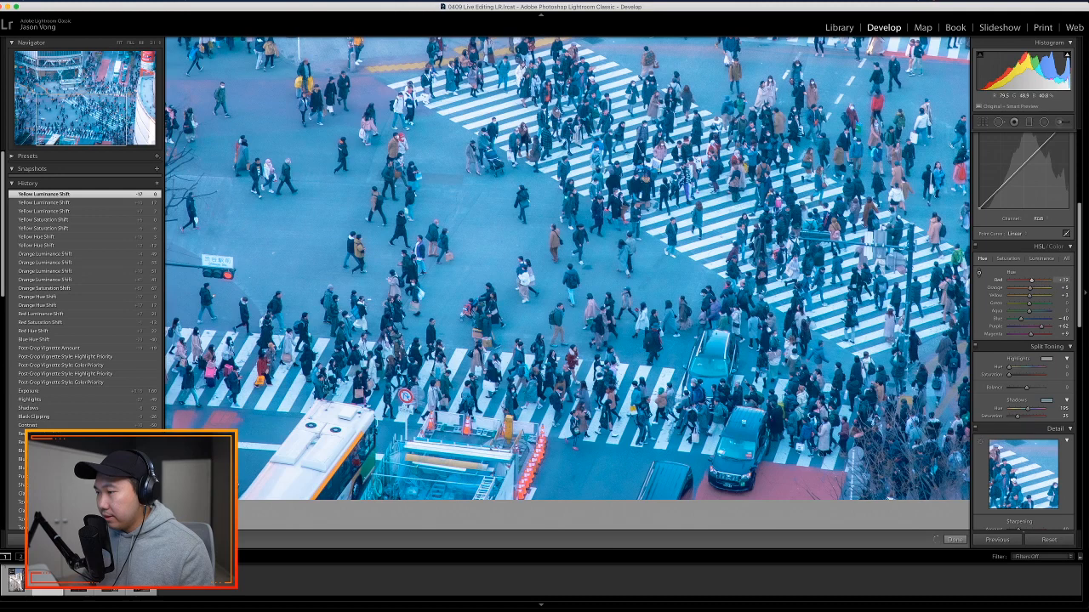
left_click_drag(529, 480, 529, 480)
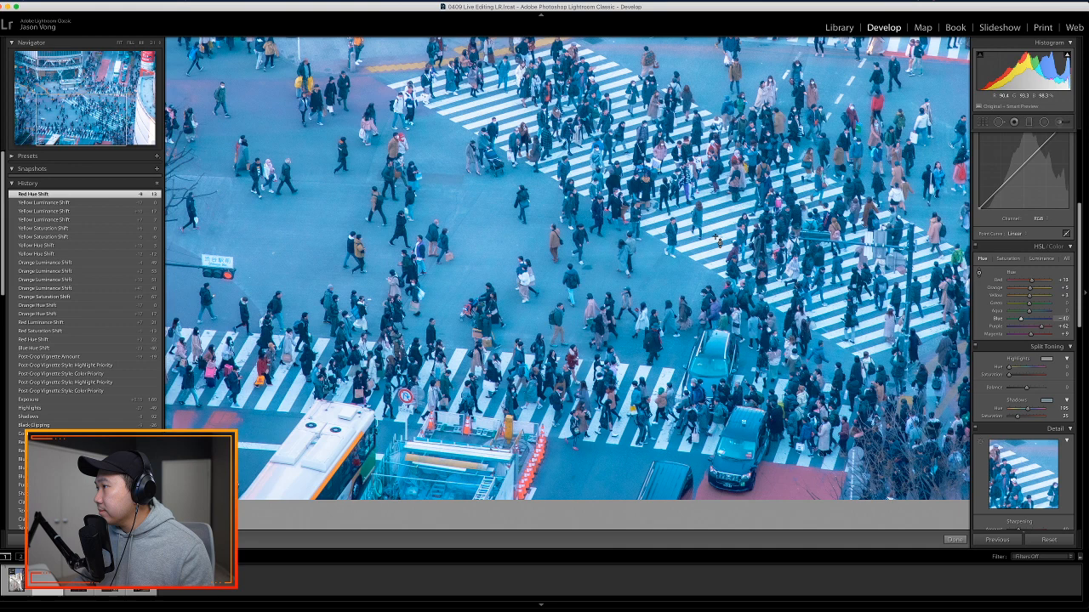
left_click(1055, 246)
key("z")
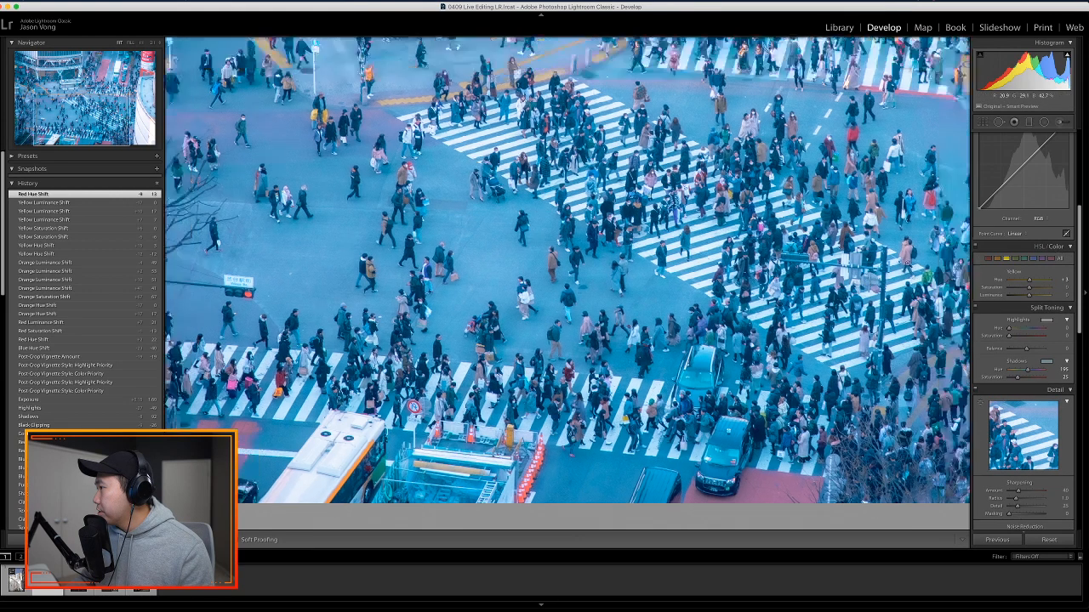
- Try shifting the Green Hue, Saturation and Luminance, and reset each of them to 0
left_click(1015, 259)
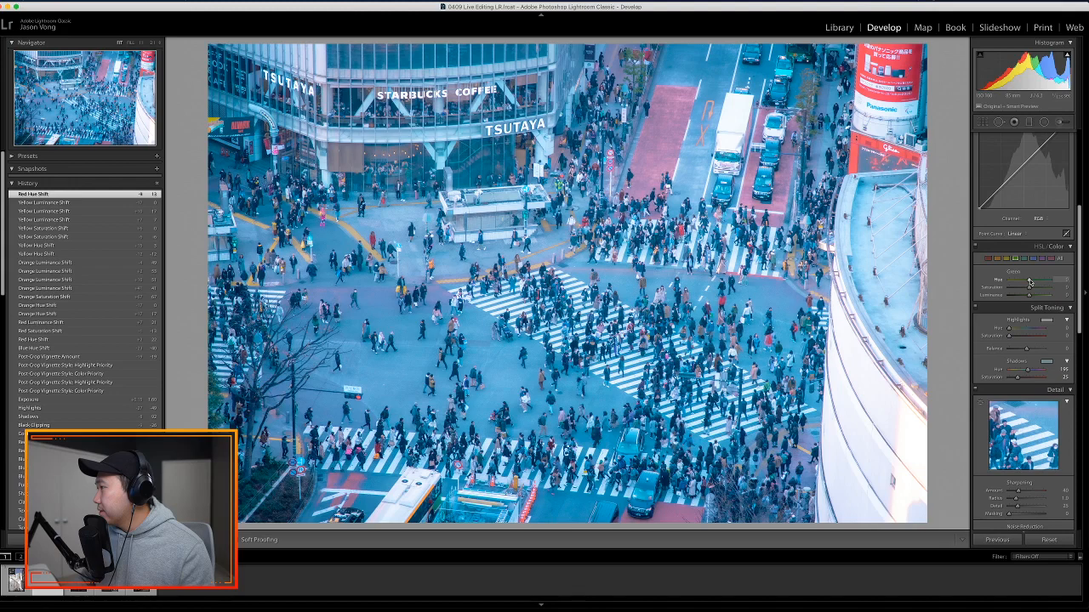
left_click_drag(1029, 282, 1038, 283)
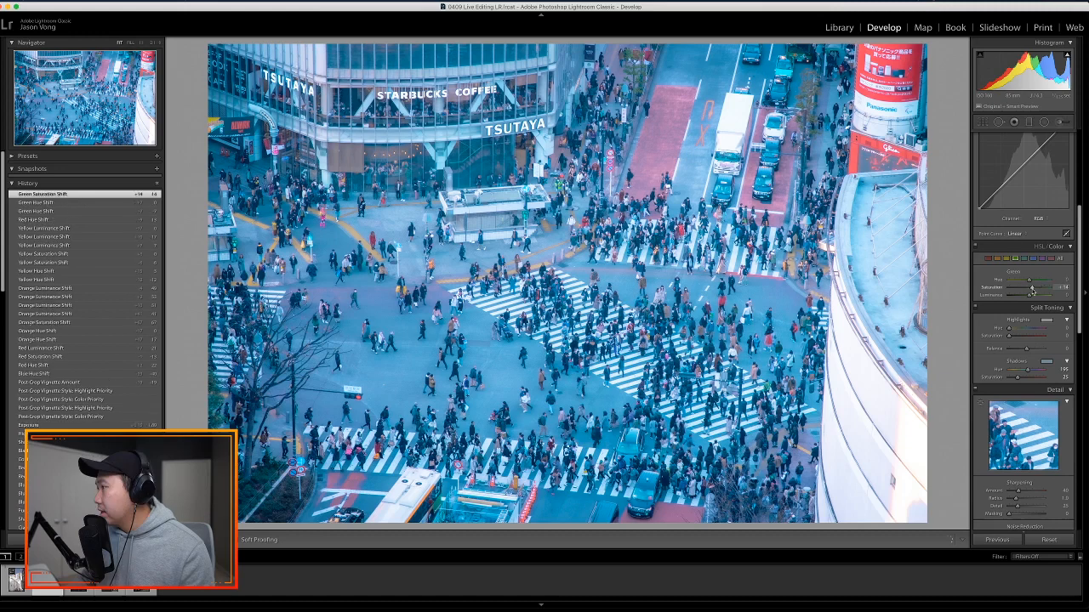
double_click(1032, 289)
left_click(559, 183)
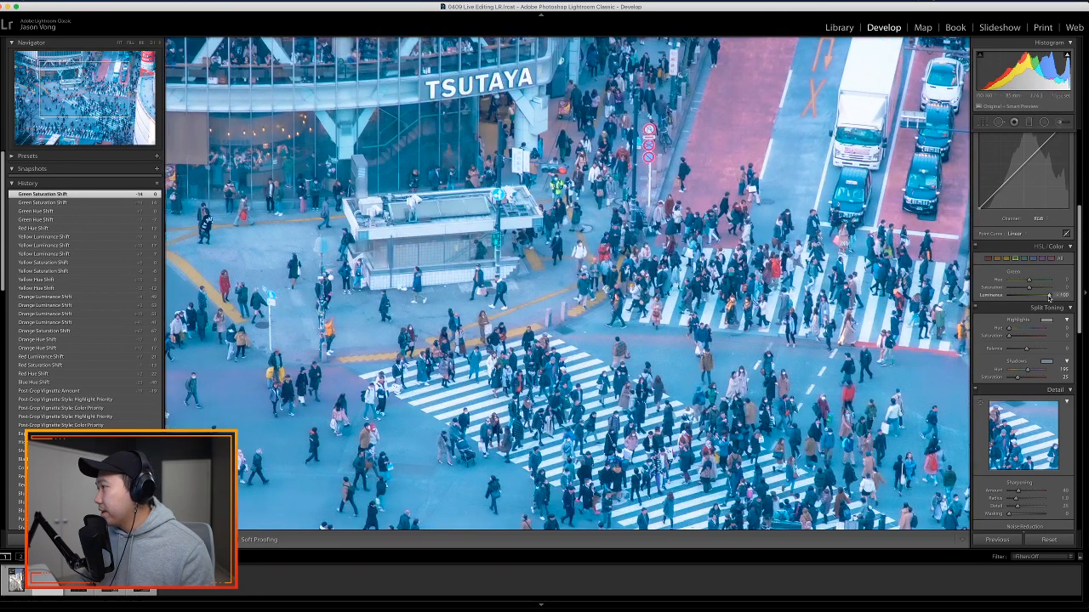
left_click_drag(1048, 297, 1037, 295)
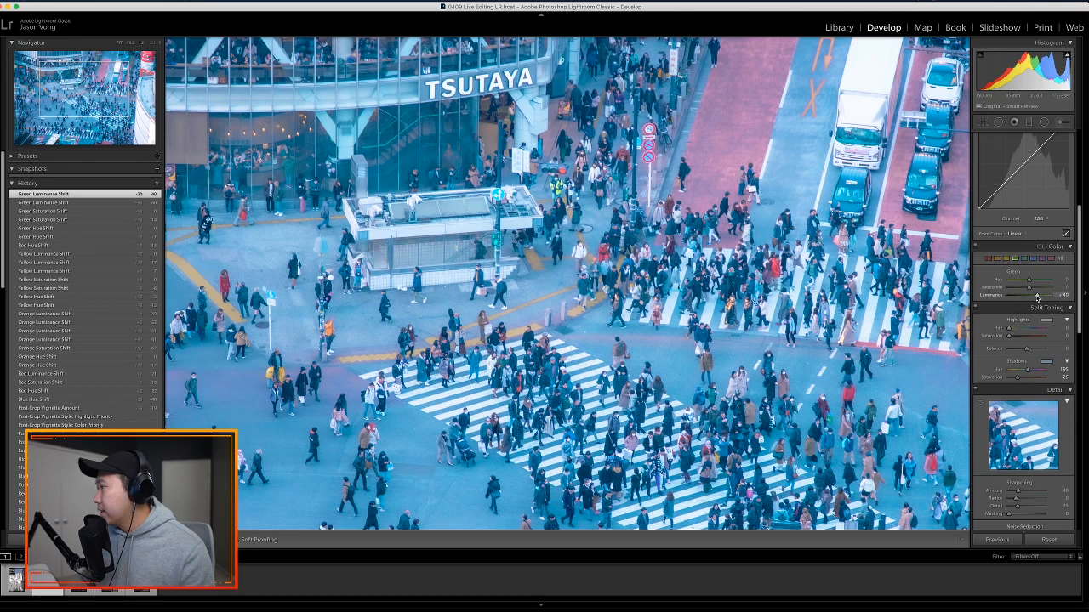
double_click(1037, 296)
- Set the Aqua Hue to -49, try out its Saturation, and set the Blue Hue to -42
left_click(1024, 259)
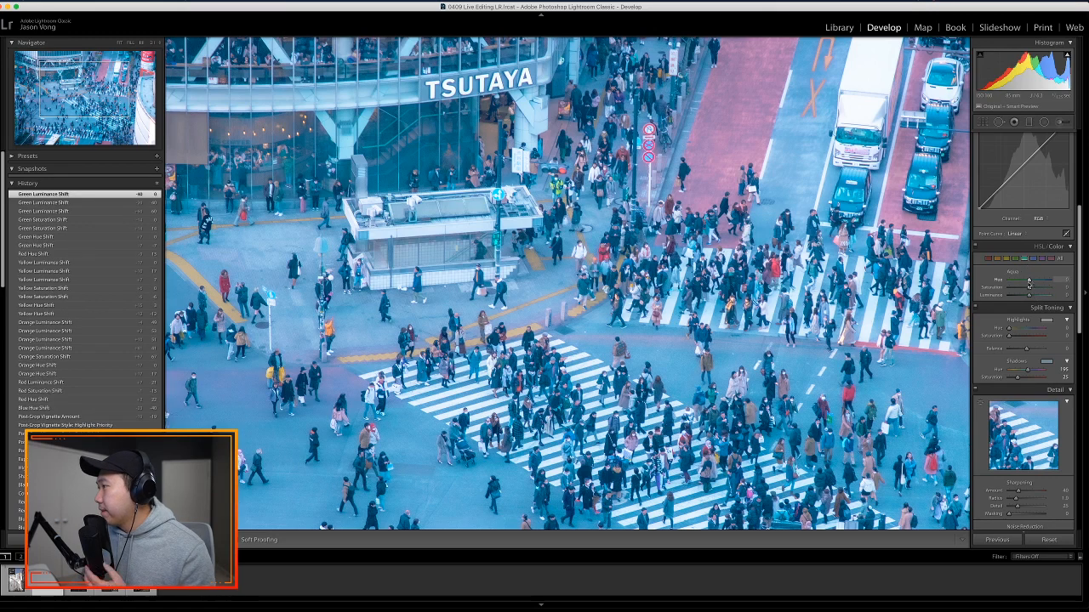
key("z")
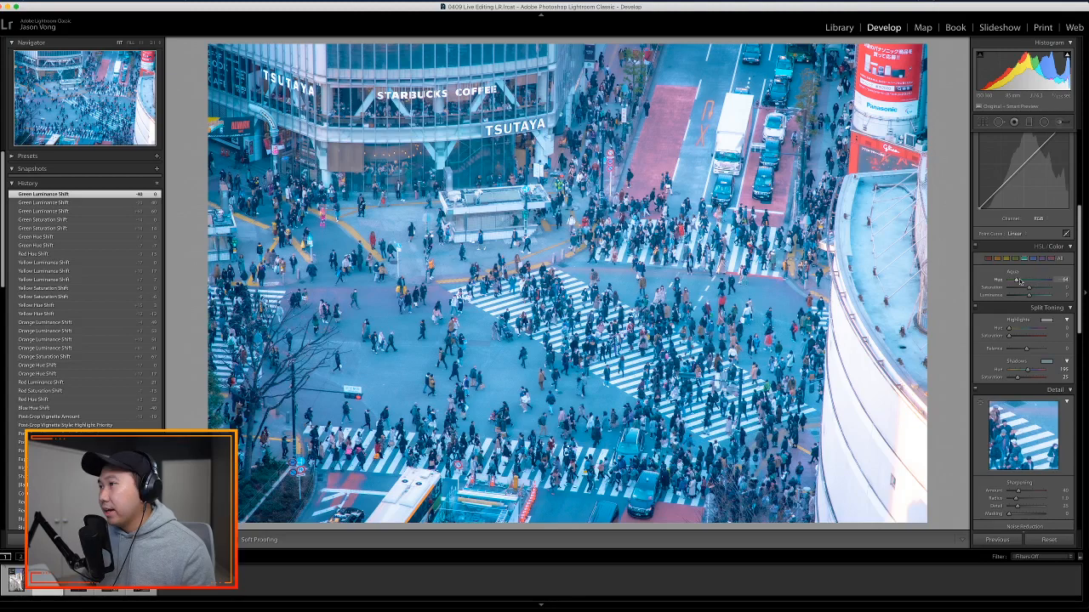
mouse_move(1030, 285)
left_mouse_down()
mouse_move(1004, 284)
mouse_move(1041, 284)
left_mouse_up()
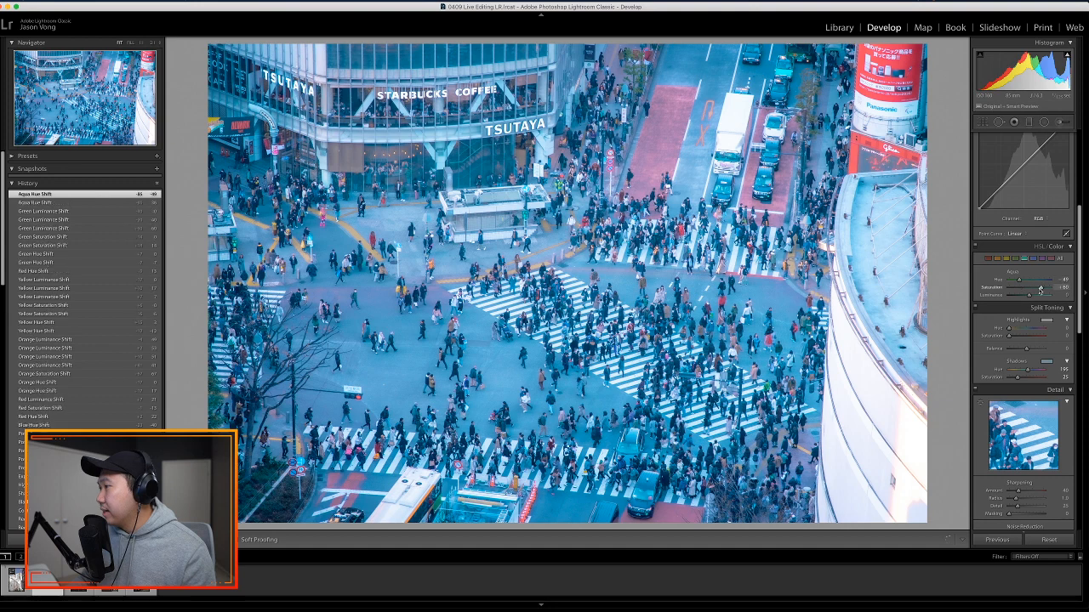
mouse_move(1022, 283)
left_mouse_down()
mouse_move(1032, 282)
mouse_move(1021, 283)
left_mouse_up()
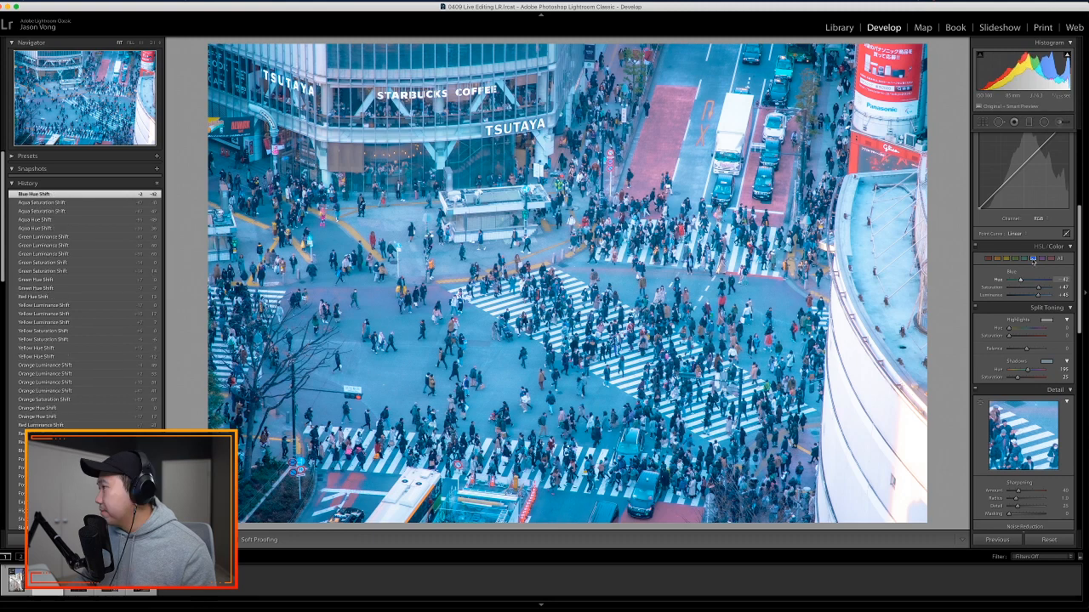
- Adjust the Purple Hue, Saturation and Luminance, and set Magenta to Hue -5, Saturation +27 and Luminance +7
mouse_move(1029, 281)
left_mouse_down()
mouse_move(1010, 283)
mouse_move(1051, 285)
mouse_move(1025, 290)
mouse_move(1049, 295)
mouse_move(1033, 298)
mouse_move(1028, 285)
mouse_move(1040, 290)
mouse_move(1029, 298)
left_mouse_up()
left_click(1053, 259)
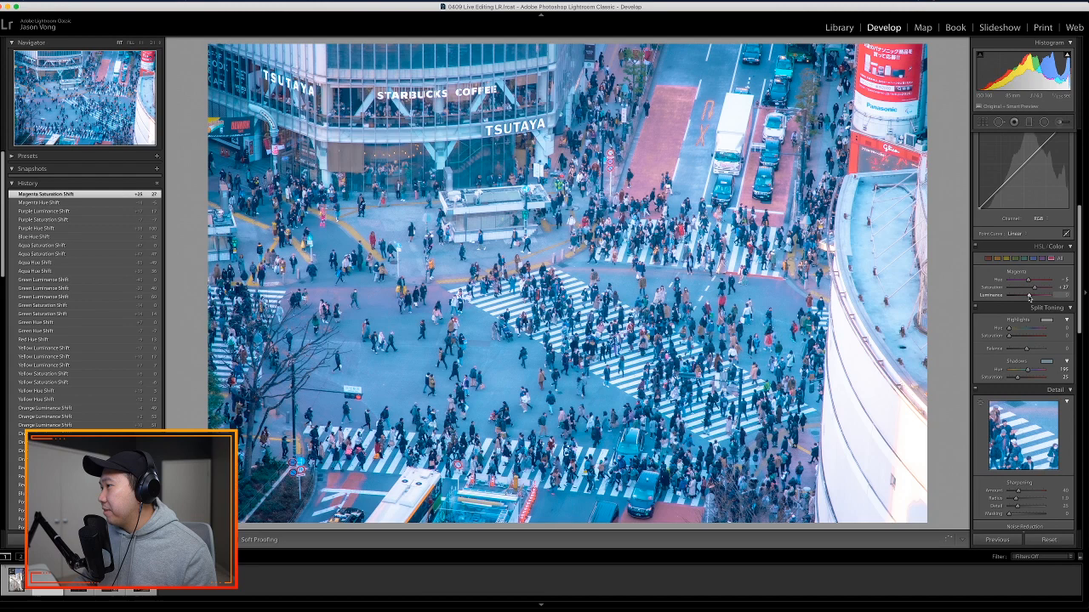
left_click_drag(1029, 298, 1031, 298)
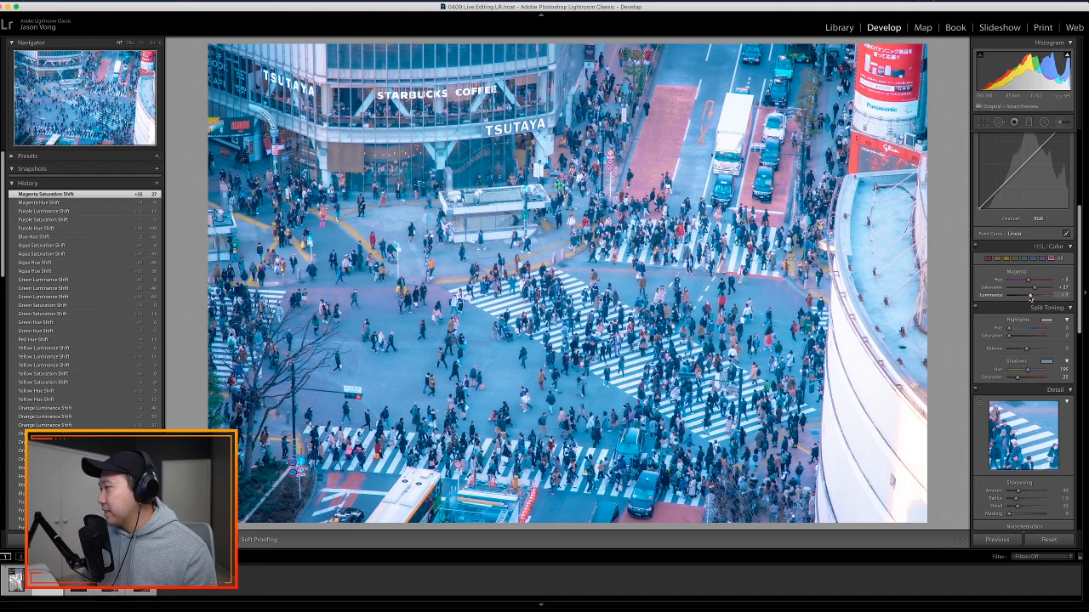
- Set the Sharpening Amount to 60, raise it to 86 and check the photo up close
left_click(1065, 491)
type("60")
key("Return")
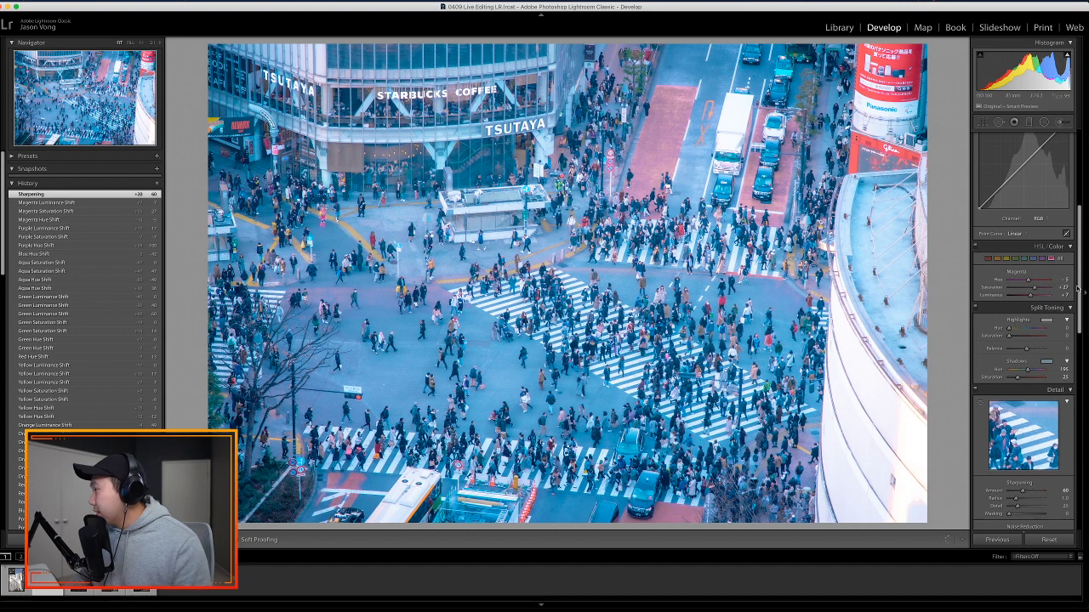
left_click(1062, 491)
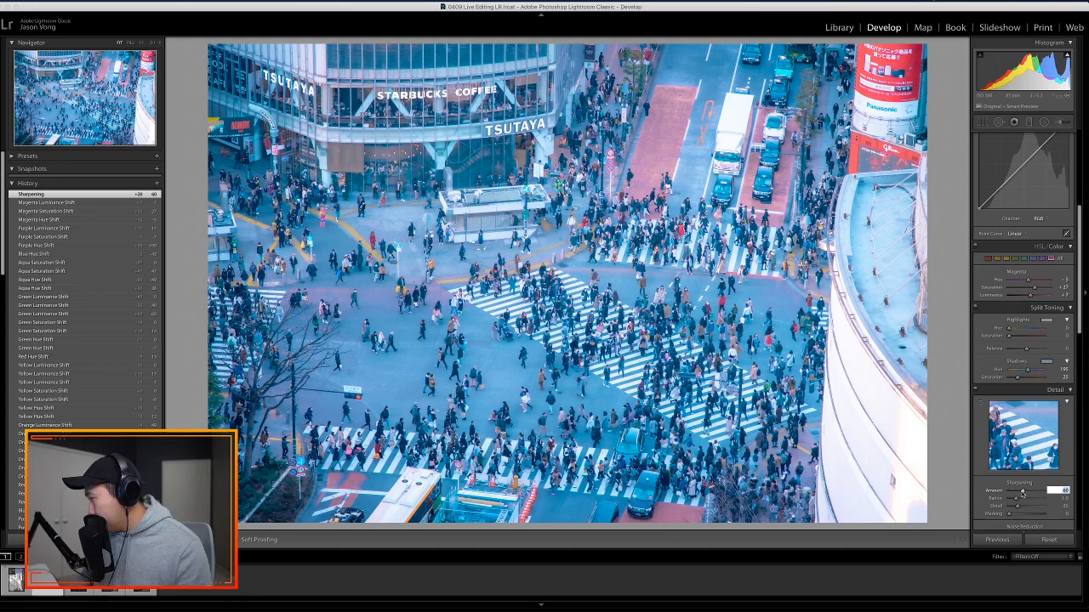
left_click_drag(1022, 492, 1028, 492)
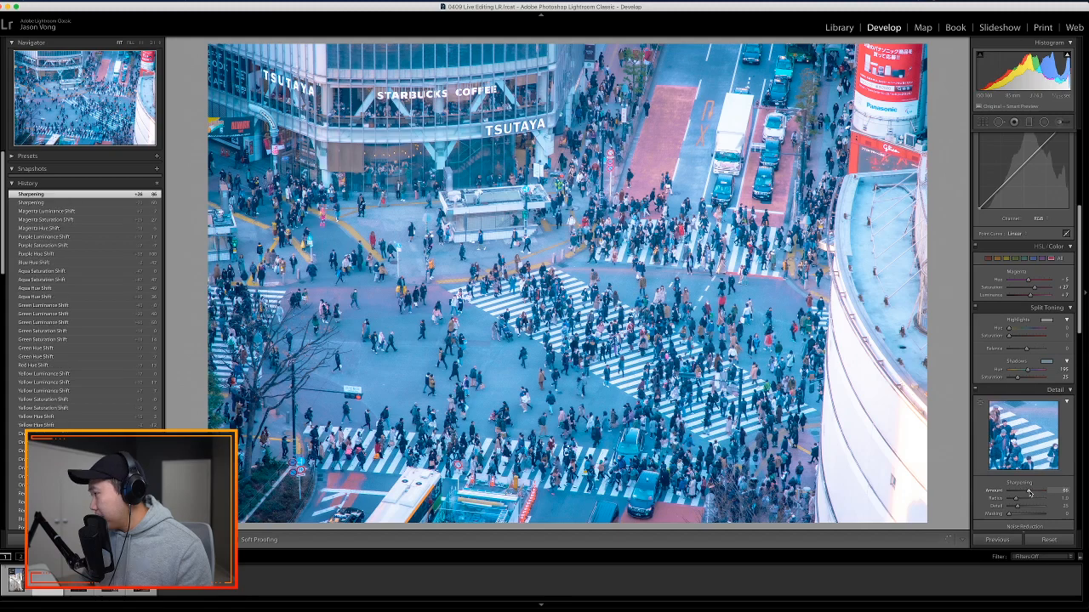
key("z")
key("z")
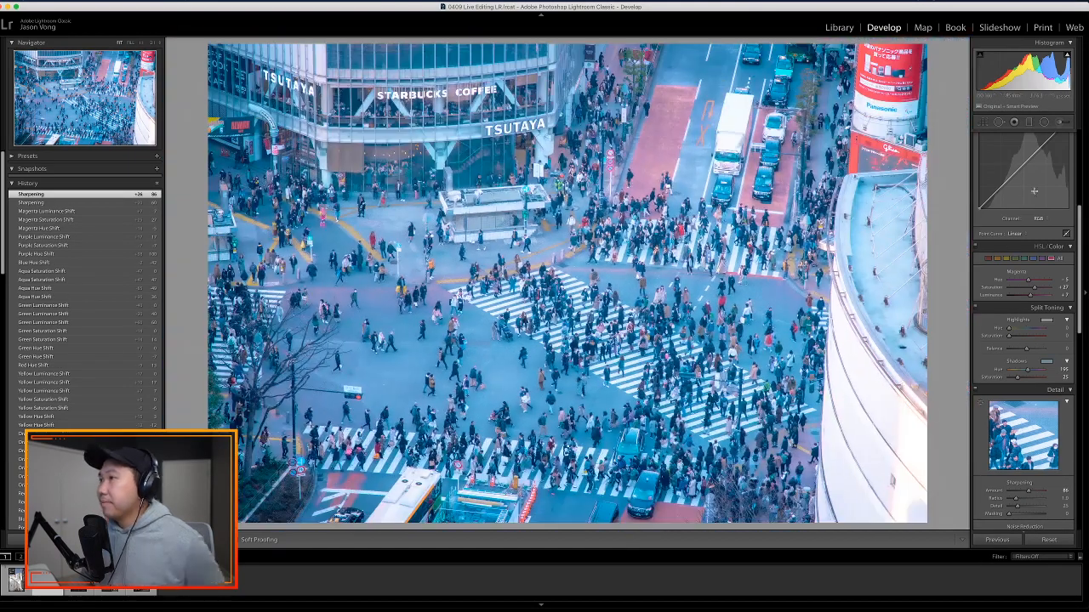
- Try Remove Chromatic Aberration and Enable Profile Corrections for the lens, and turn both off again
left_click_drag(1081, 228, 1077, 334)
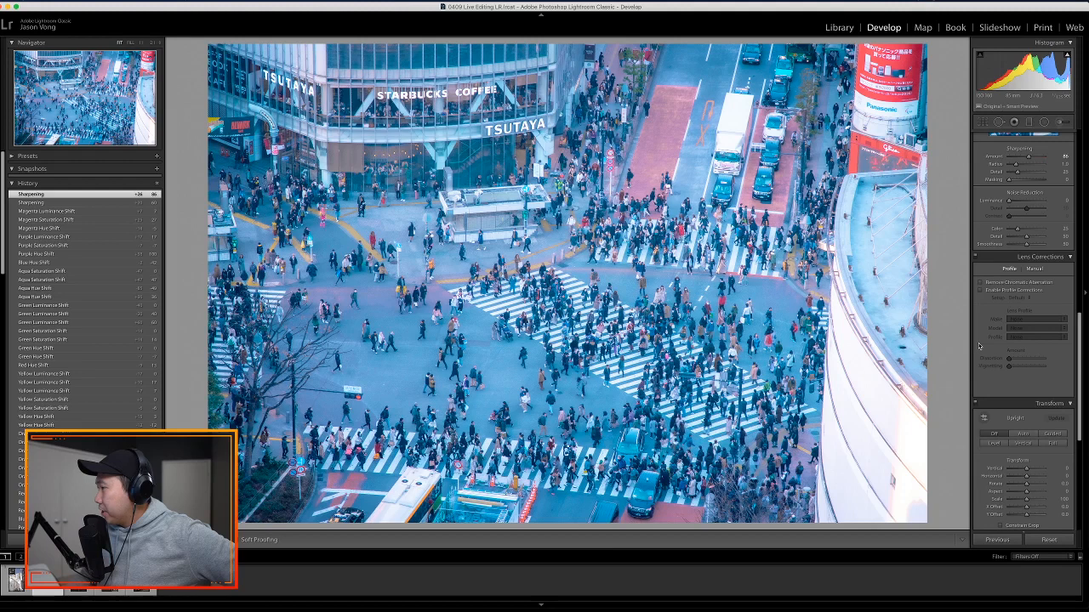
left_click(1011, 284)
left_click(1011, 284)
left_click(1010, 292)
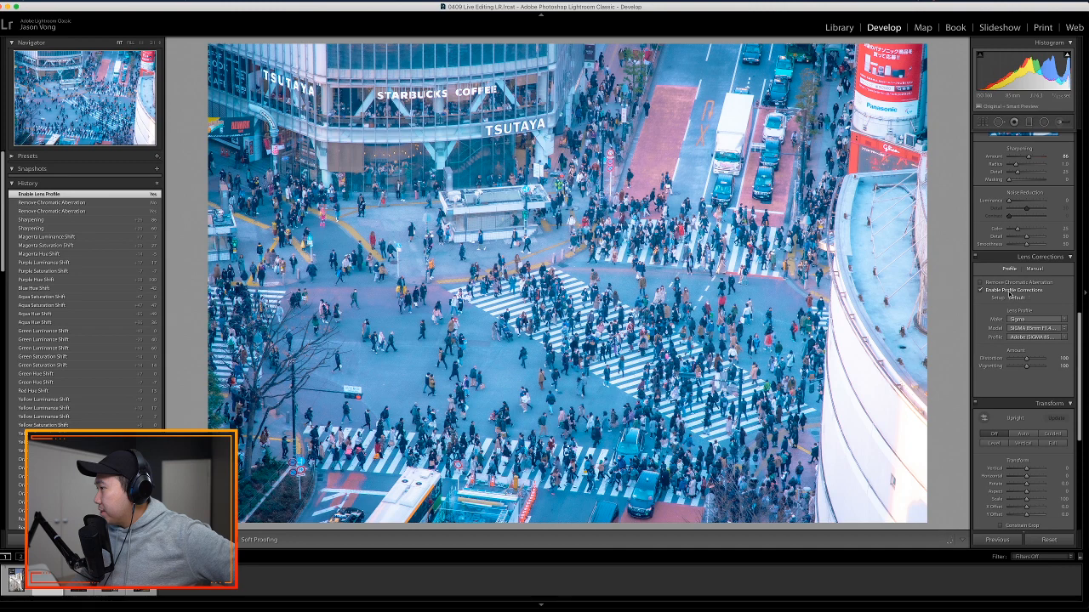
left_click(1010, 292)
- Try the Level Upright correction on the photo and set Upright back to Off
left_click_drag(1081, 319, 1081, 359)
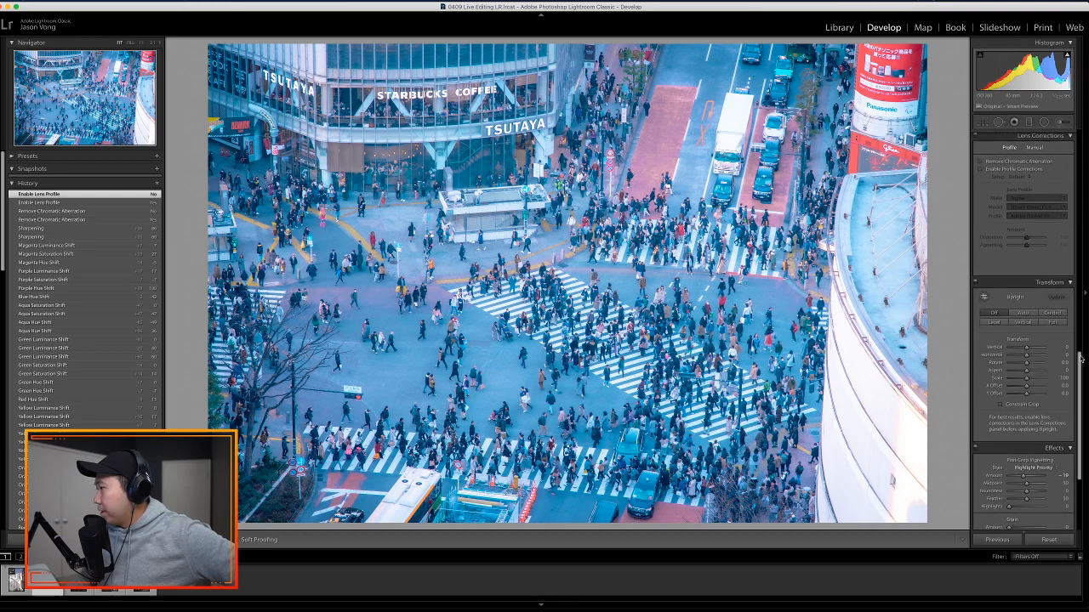
left_click(999, 323)
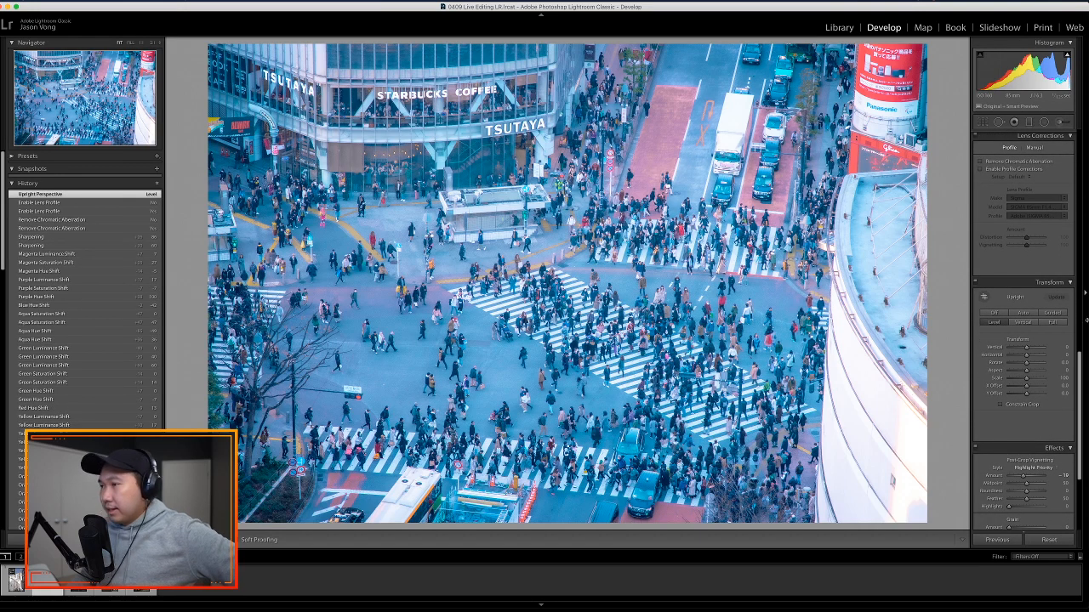
left_click(994, 312)
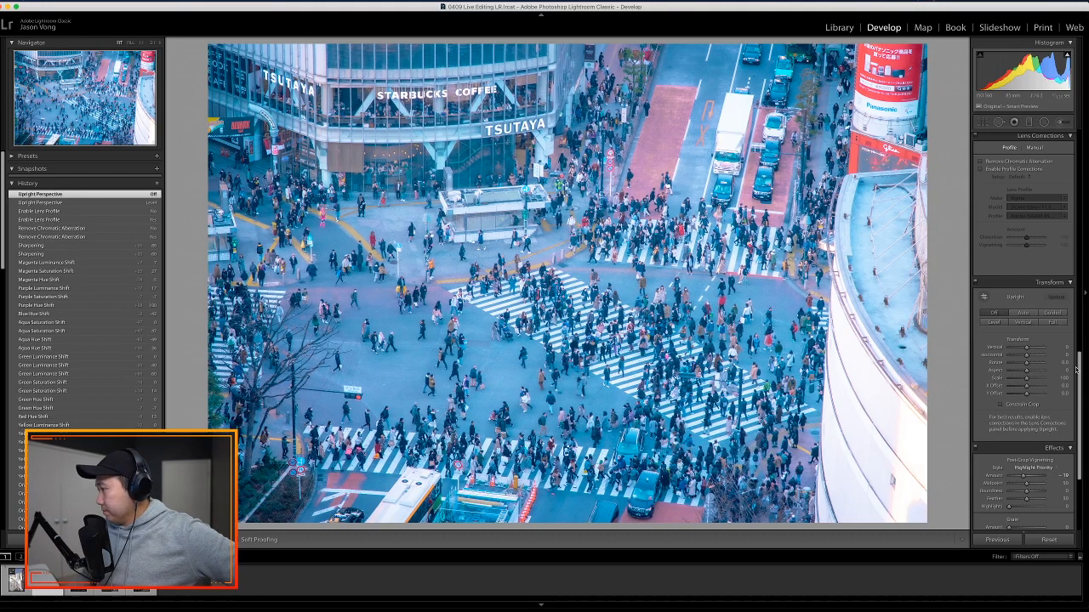
- Try different post-crop vignette Midpoint, Roundness and Feather values, restore them, and set the vignette Amount to -7
left_click_drag(1077, 371, 1025, 399)
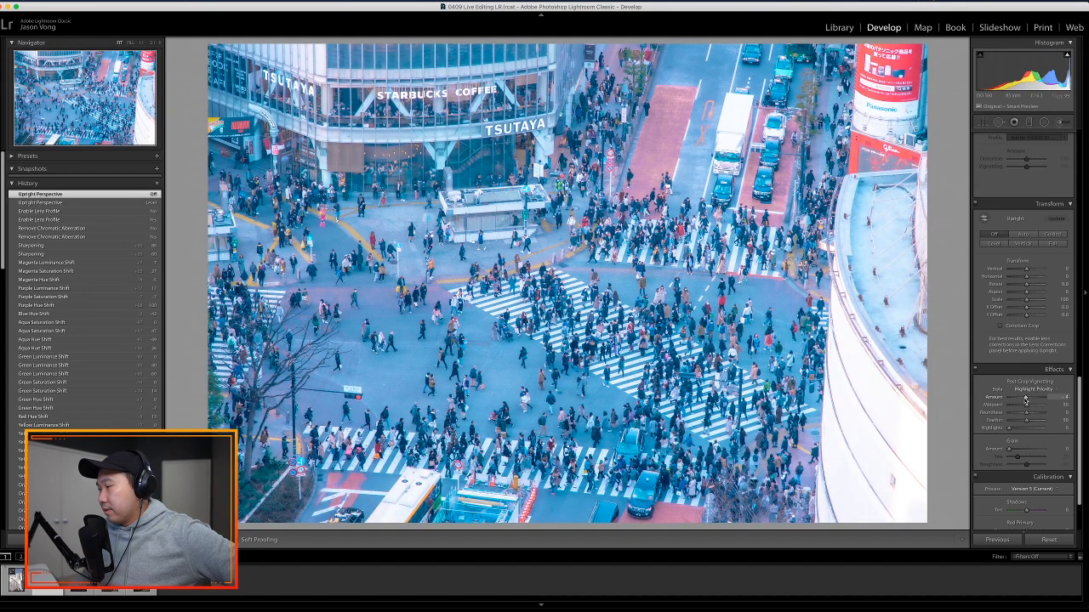
left_click_drag(1025, 400, 1023, 401)
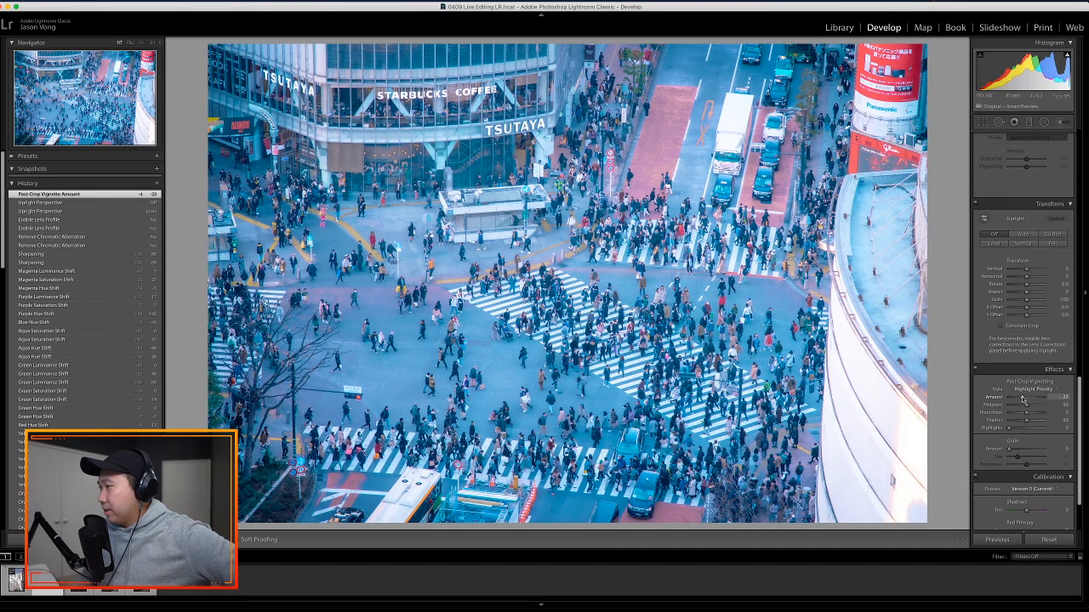
left_click_drag(1023, 400, 1028, 400)
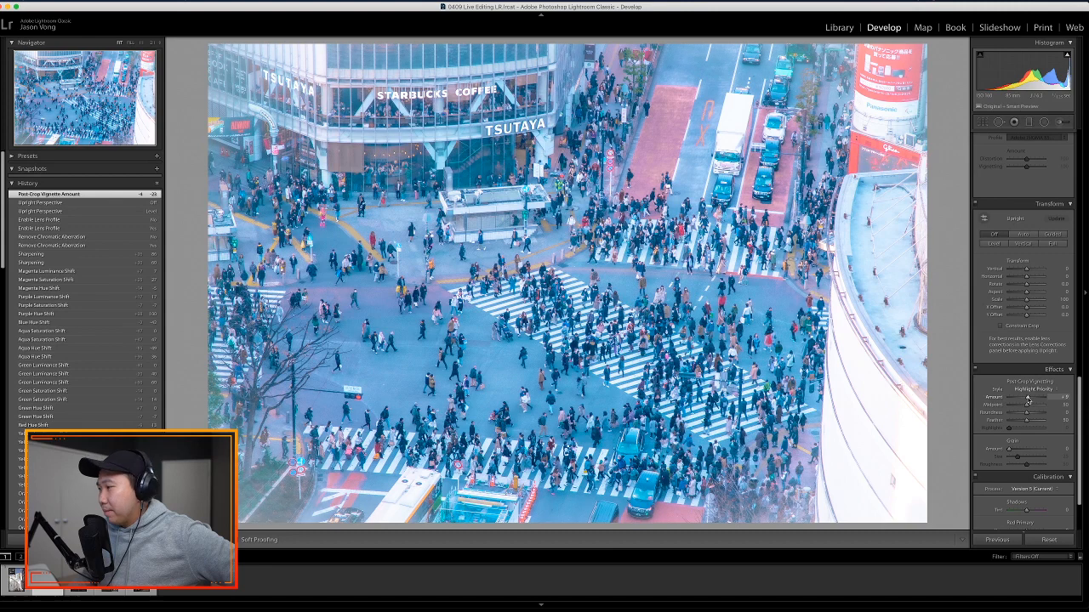
mouse_move(1029, 400)
left_mouse_down()
mouse_move(1038, 413)
mouse_move(1019, 422)
mouse_move(1032, 418)
left_mouse_up()
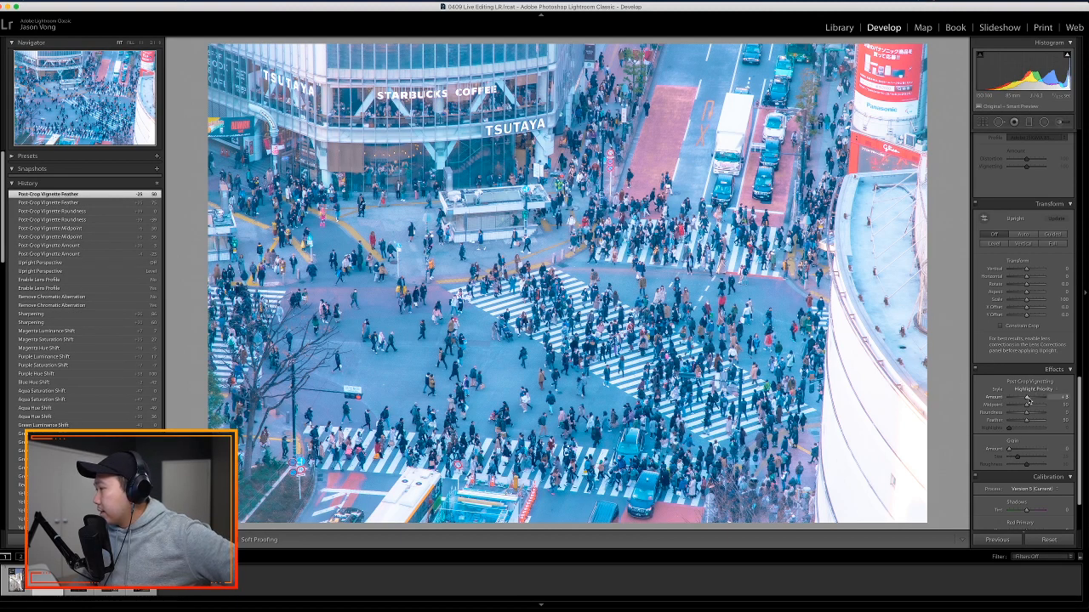
left_click_drag(1028, 400, 1025, 399)
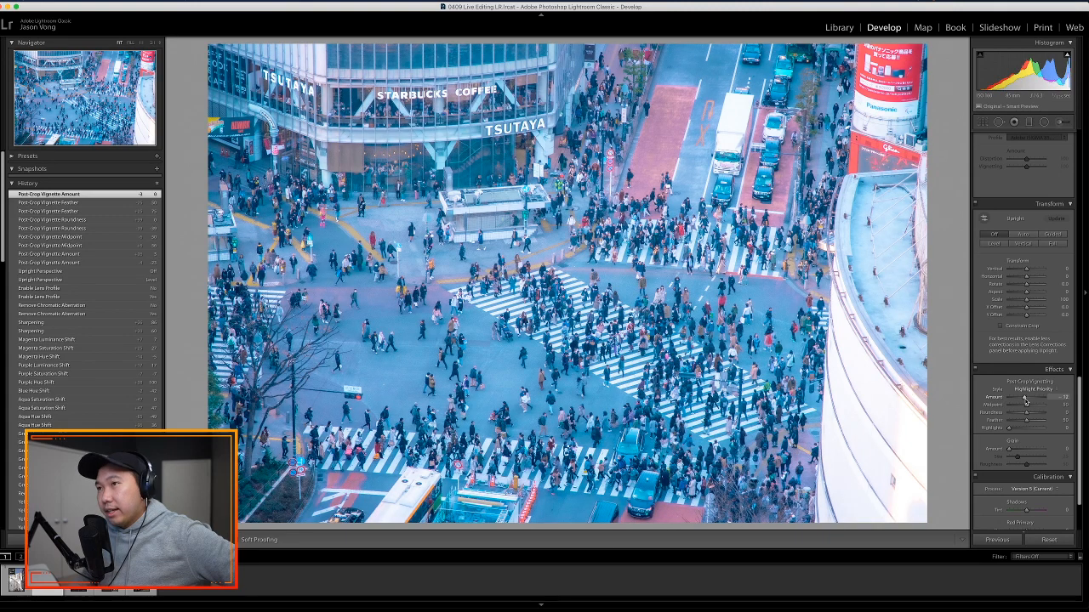
left_click_drag(1025, 401, 1080, 420)
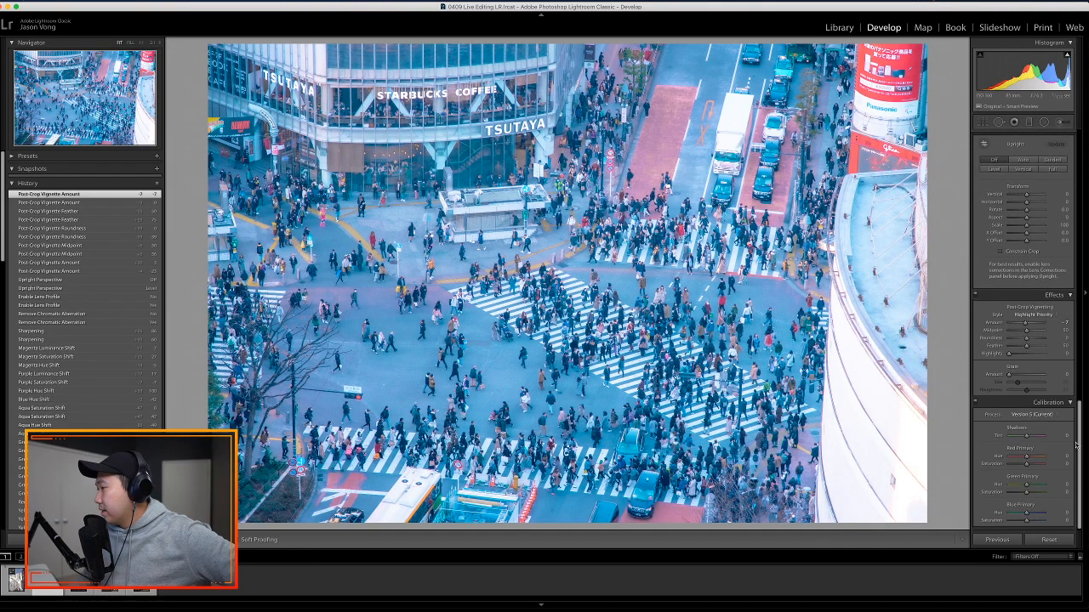
- Try a Blue Primary Saturation of +40 in the camera calibration and reduce it to +20
left_click(1065, 521)
type("40")
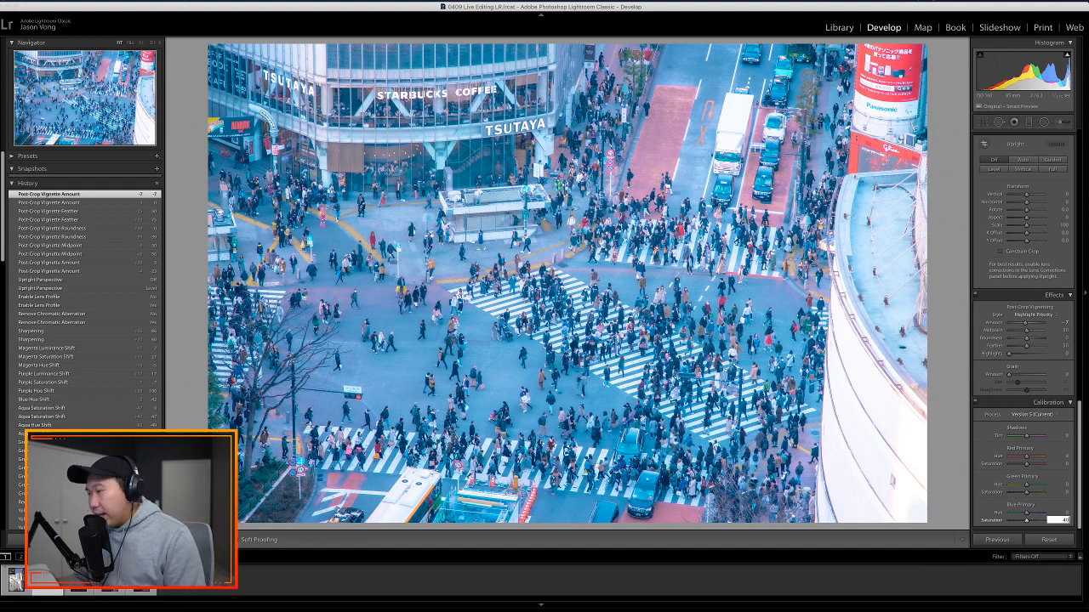
key("Return")
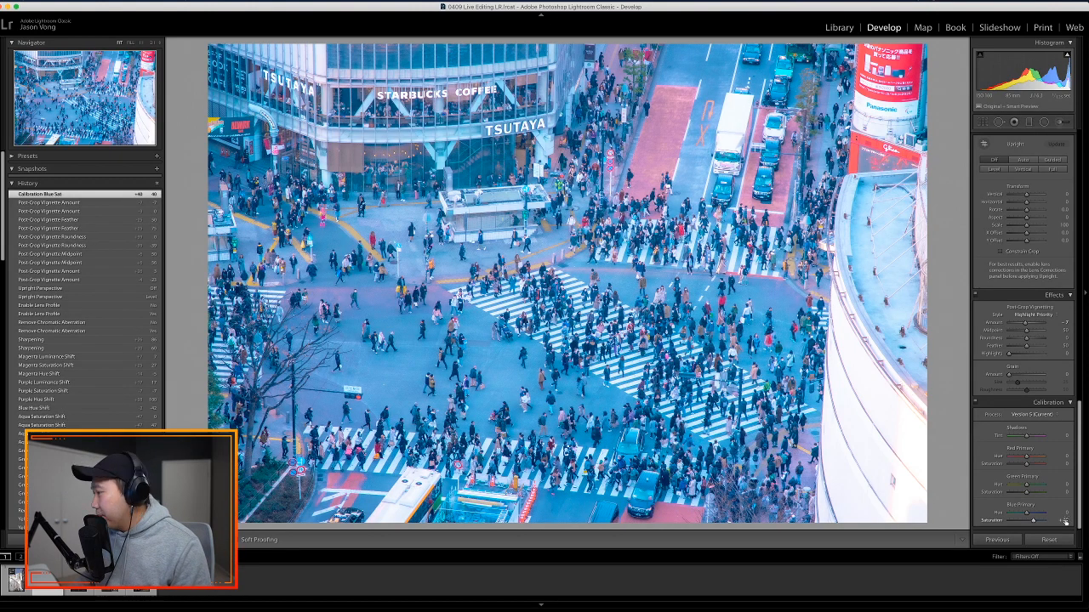
left_click(1064, 521)
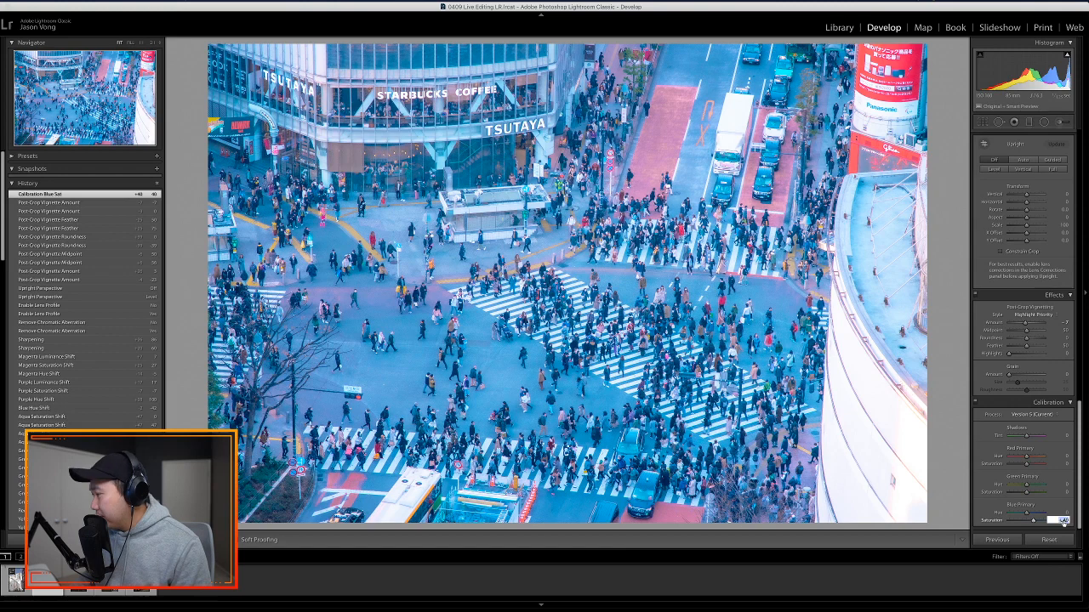
type("20")
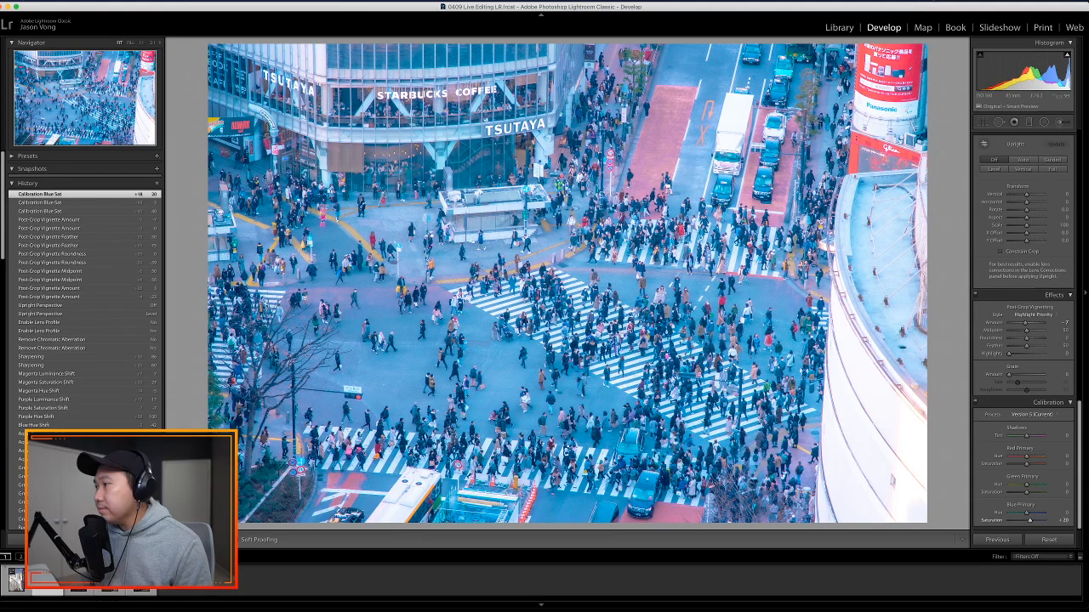
- Compare the edited crossing photo with its unedited original by switching the Before view on and off several times
key("Return")
left_click_drag(1080, 431, 1083, 160)
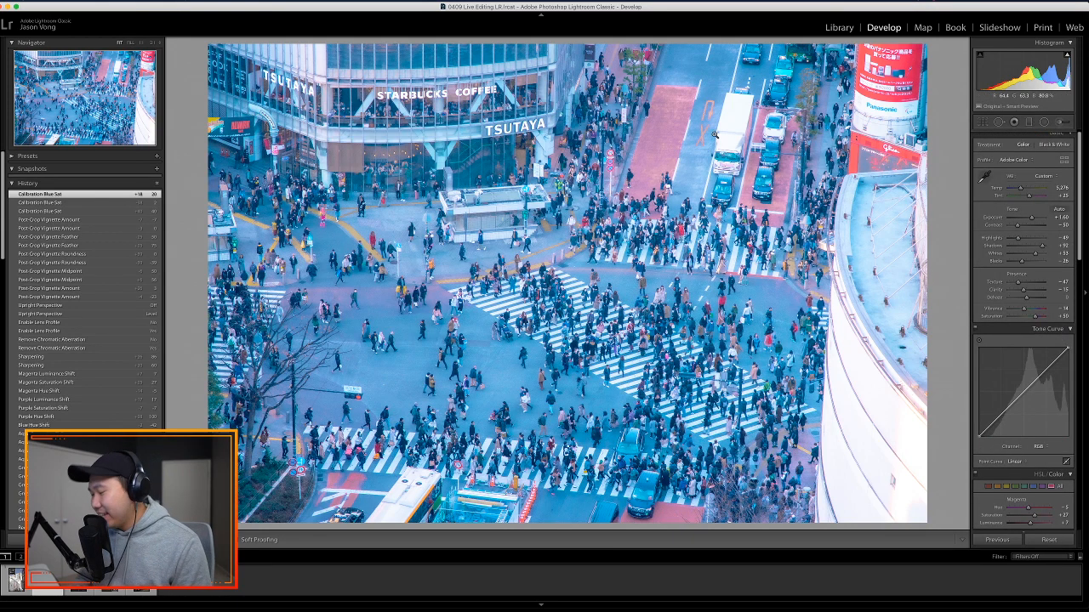
key("backslash")
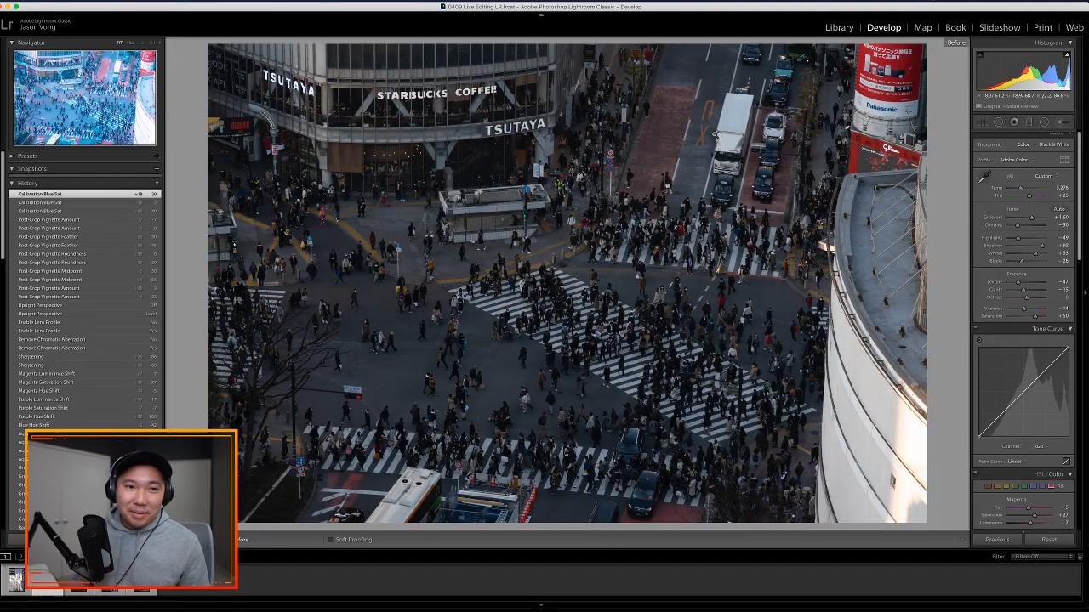
key("backslash")
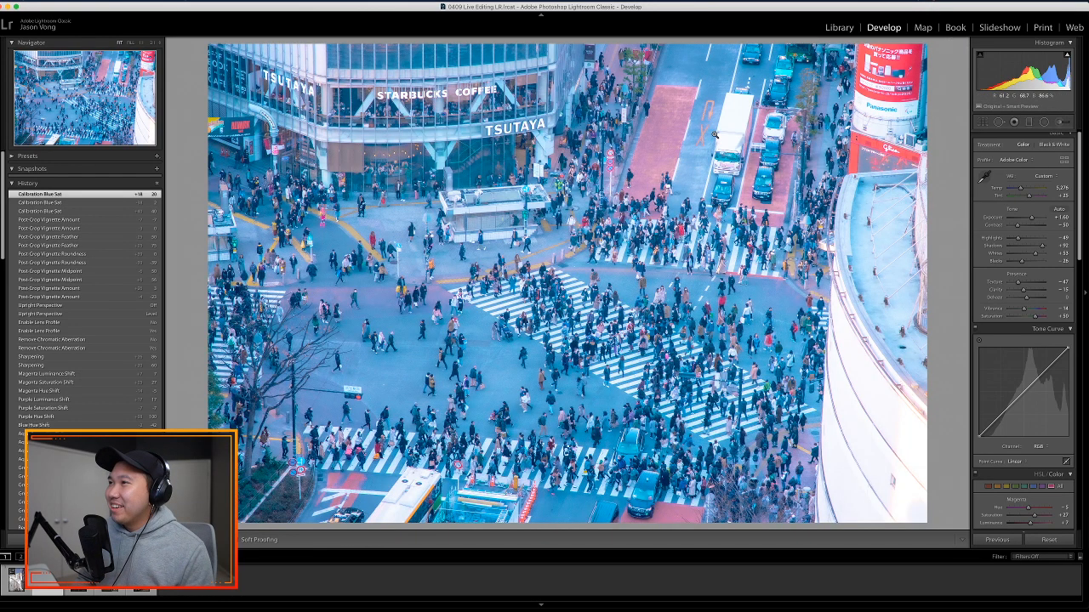
key("backslash")
key("backslash")
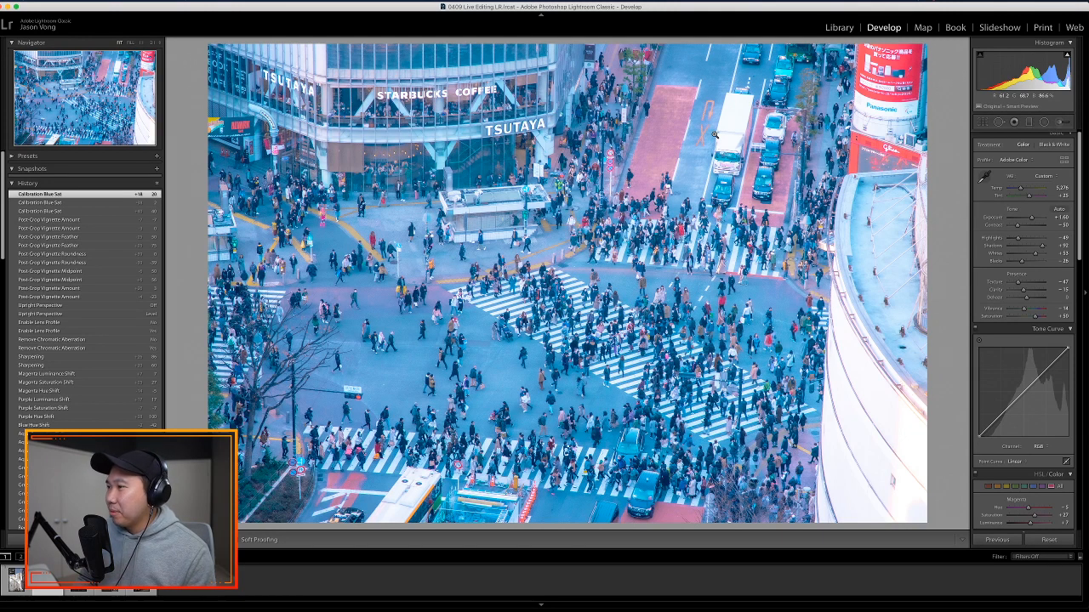
key("backslash")
key("backslash")
key("backslash")
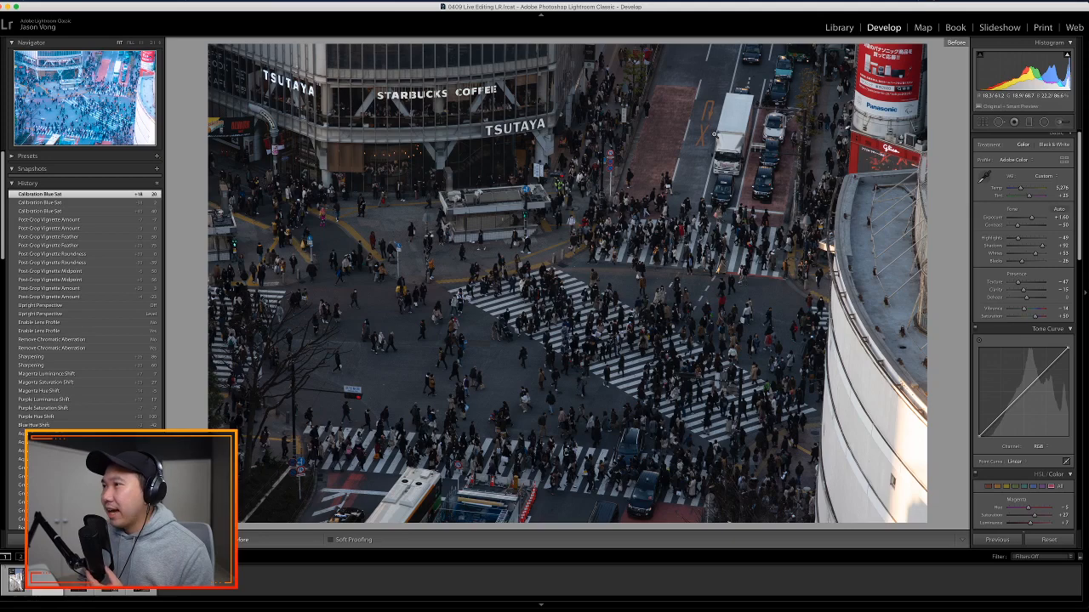
key("backslash")
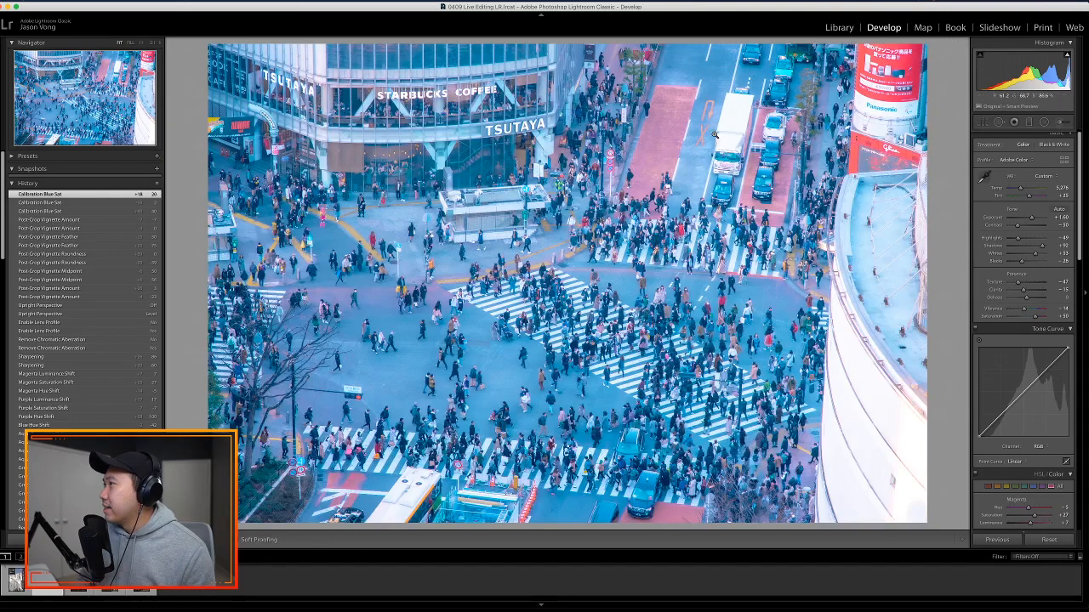
- Lower the photo's Highlights to -62 in the basic tone adjustments
left_click_drag(1019, 238, 1014, 240)
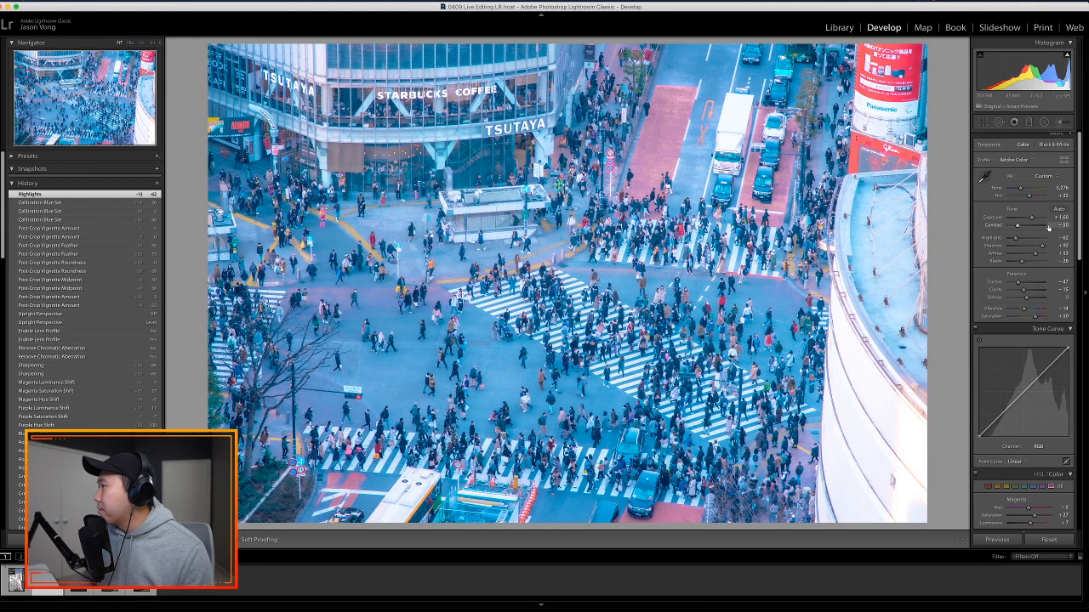
scroll(1078, 208, "up", 1)
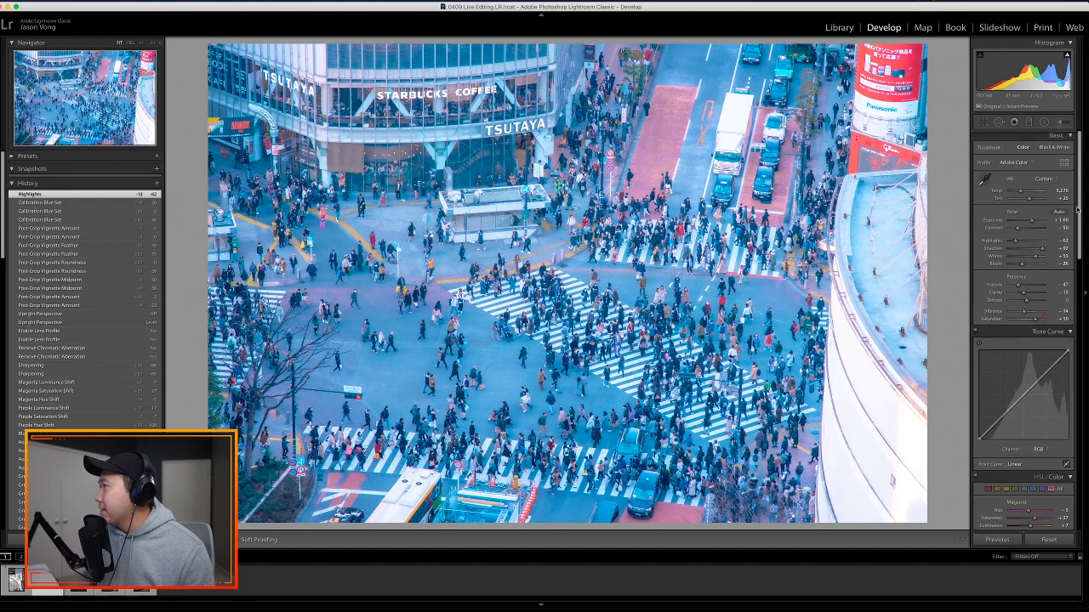
left_click_drag(1078, 202, 1077, 219)
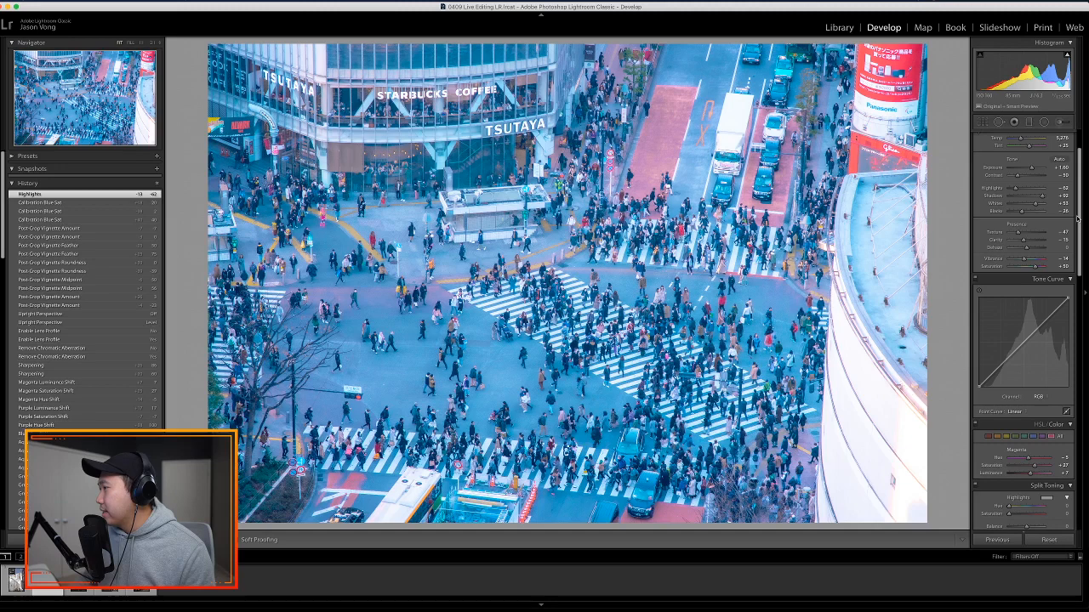
scroll(1077, 238, "up", 3)
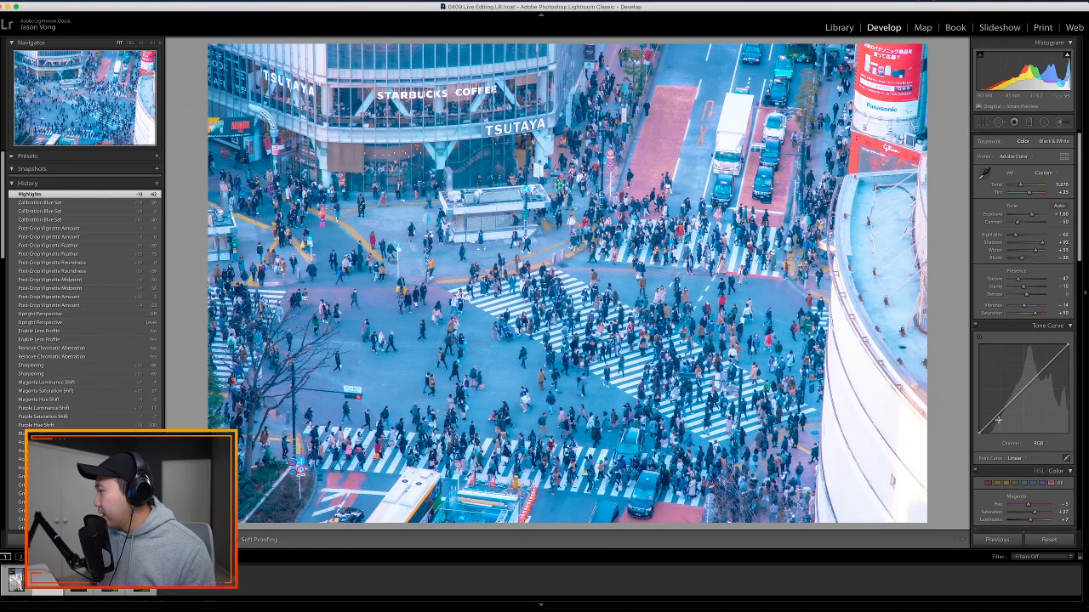
- Review the HSL hue adjustments for all colors and return to the per-color view
left_click_drag(1079, 243, 992, 304)
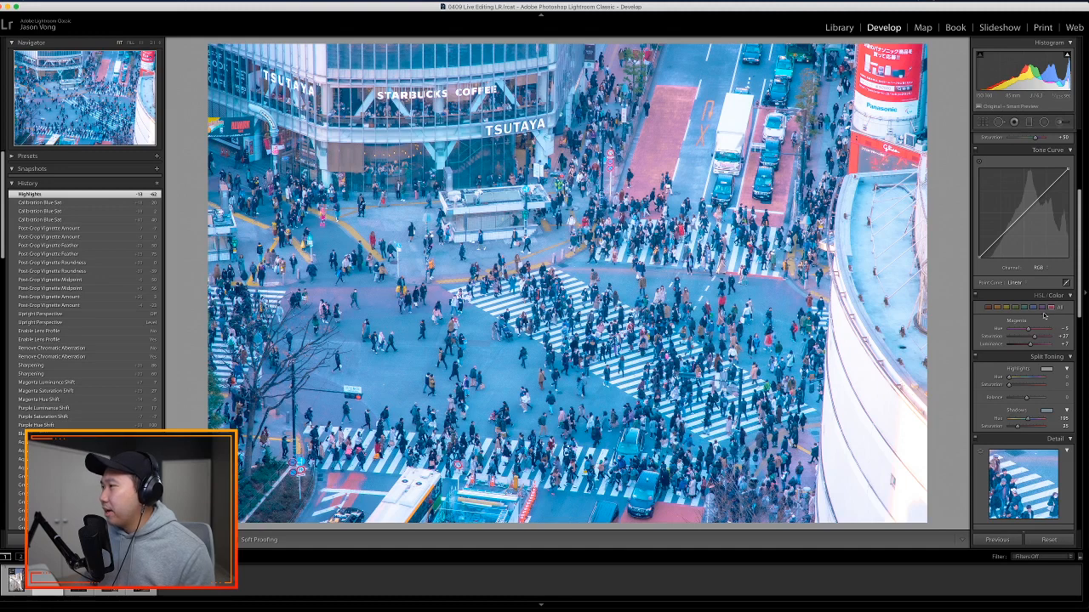
mouse_move(1079, 264)
left_mouse_down()
mouse_move(1079, 313)
mouse_move(1078, 279)
left_mouse_up()
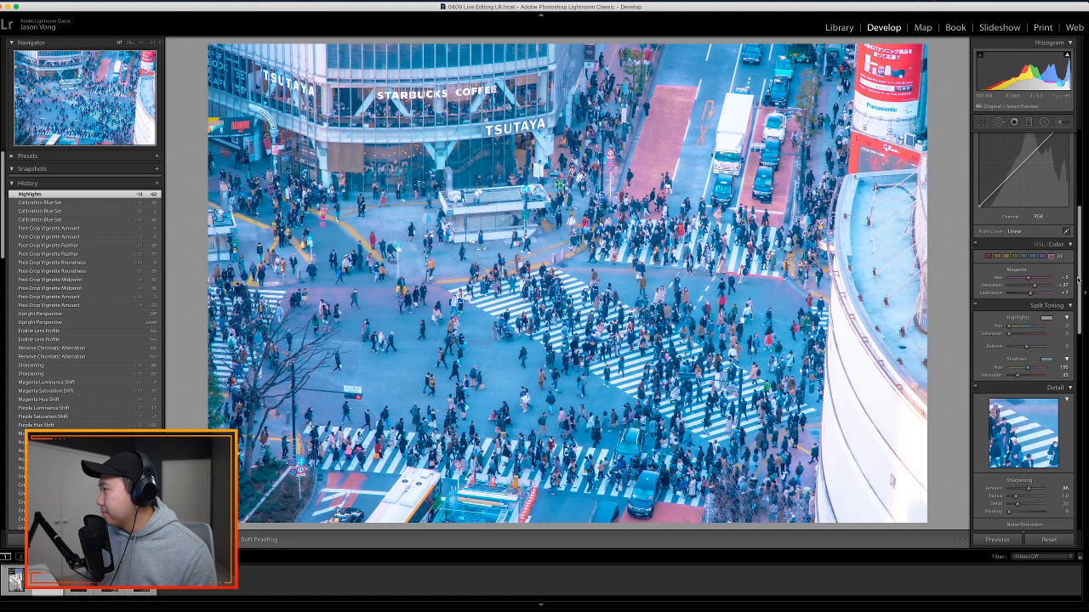
left_click(1039, 245)
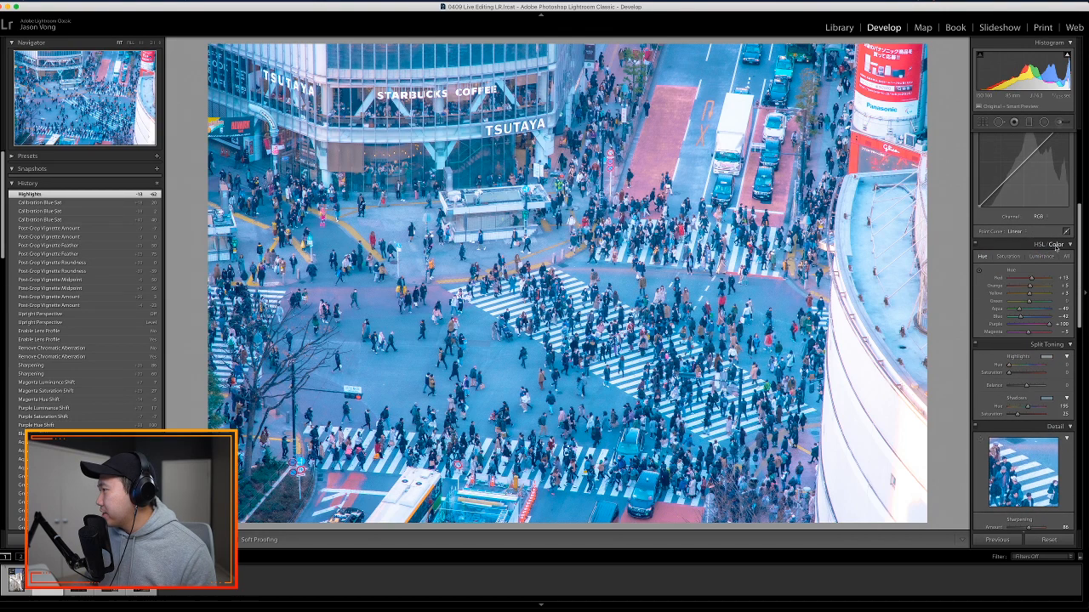
left_click(1055, 246)
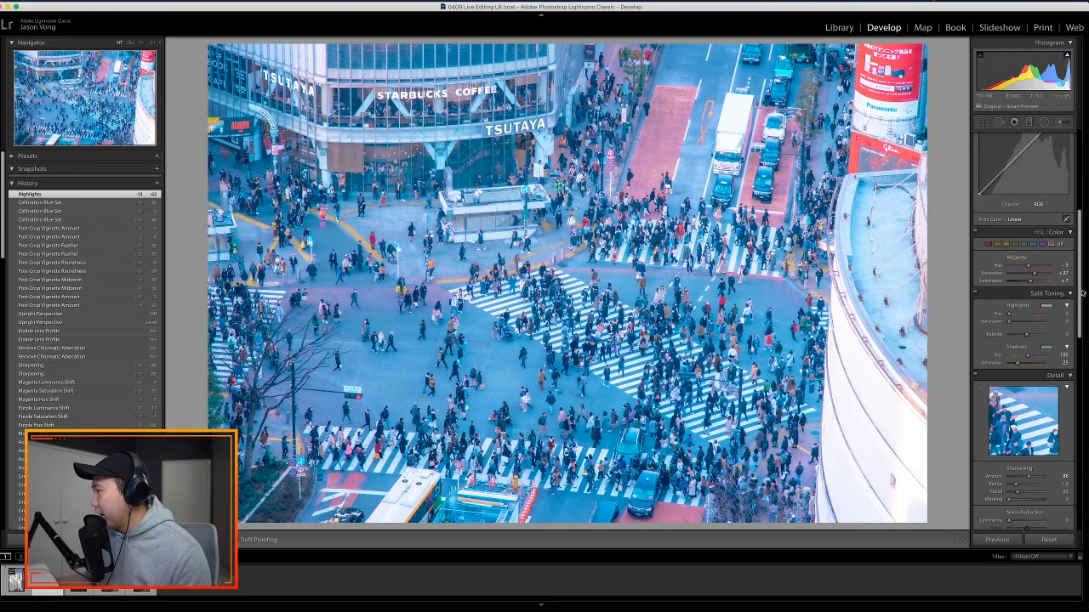
- Try moving the shadow end of the RGB point curve and restore the curve to Linear
left_click_drag(1076, 286, 1077, 222)
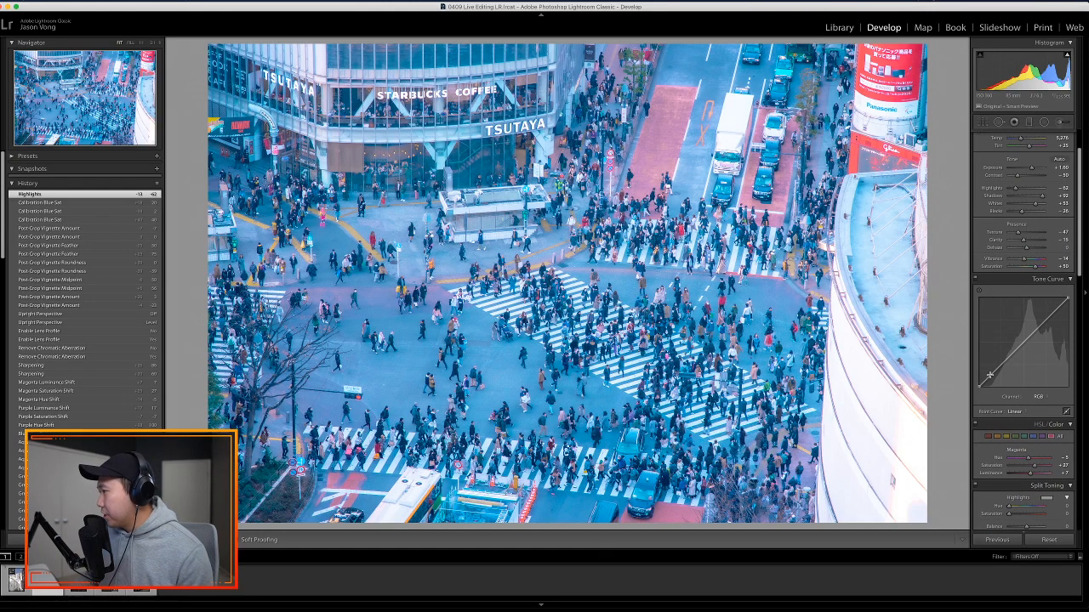
left_click_drag(978, 381, 992, 371)
double_click(992, 371)
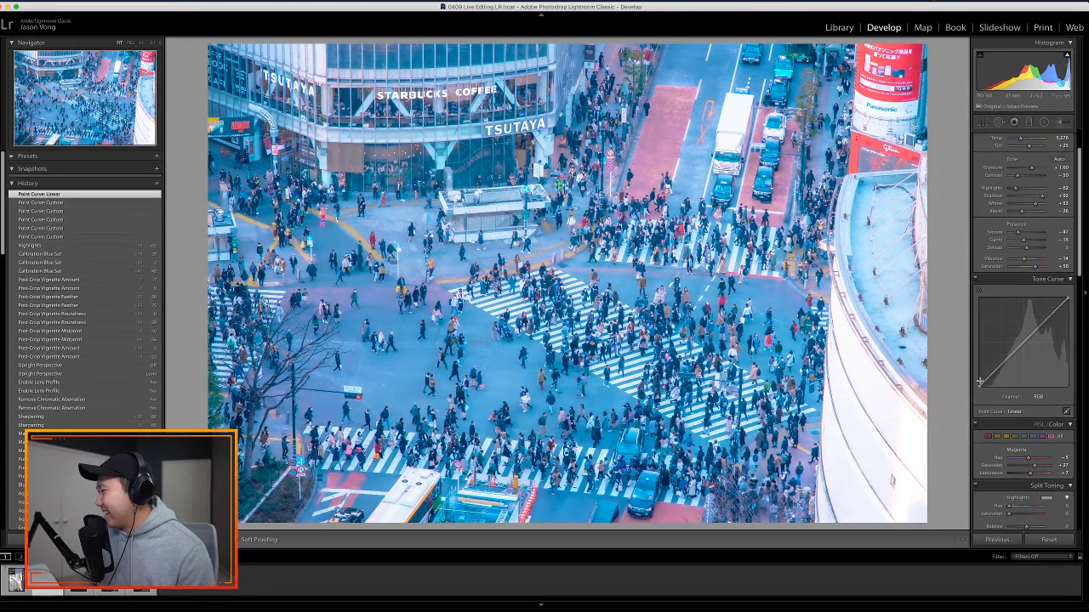
left_click(979, 388)
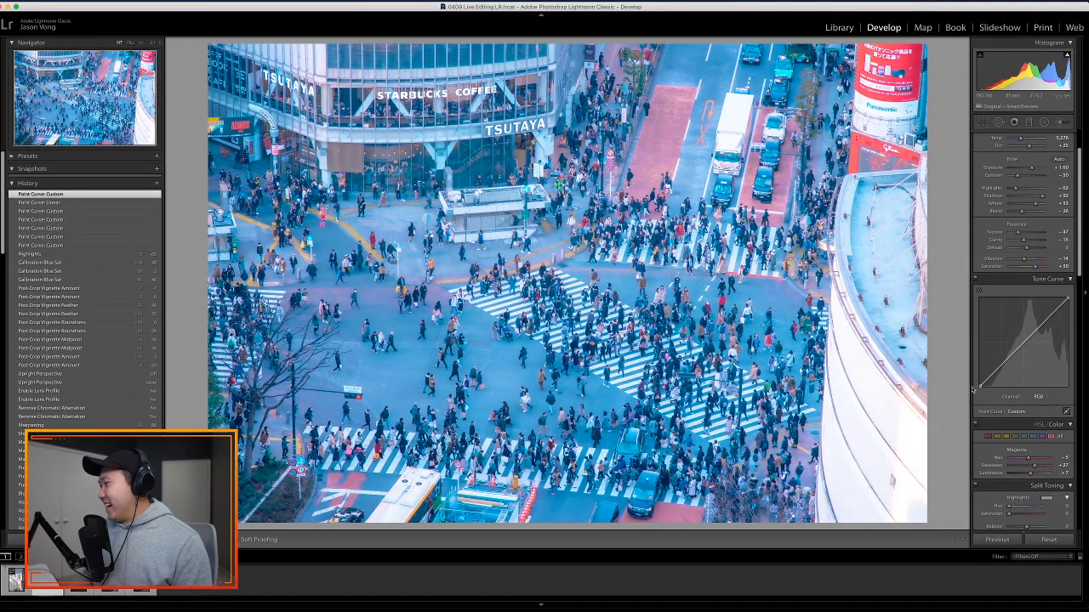
left_click_drag(978, 389, 978, 390)
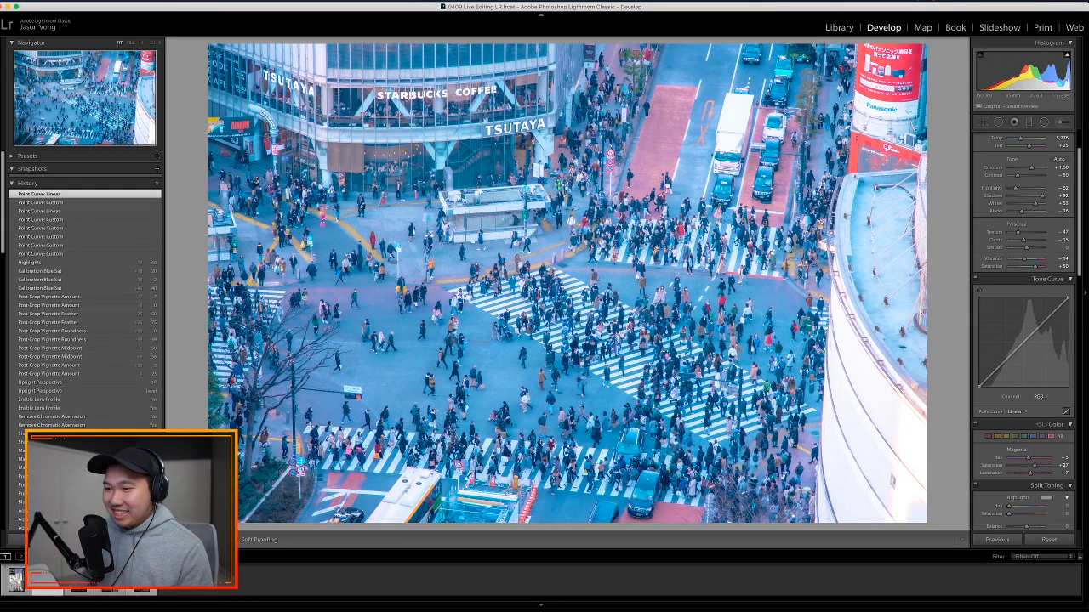
- Show the original and edited photo side by side and examine the middle of the crossing at close range
key("y")
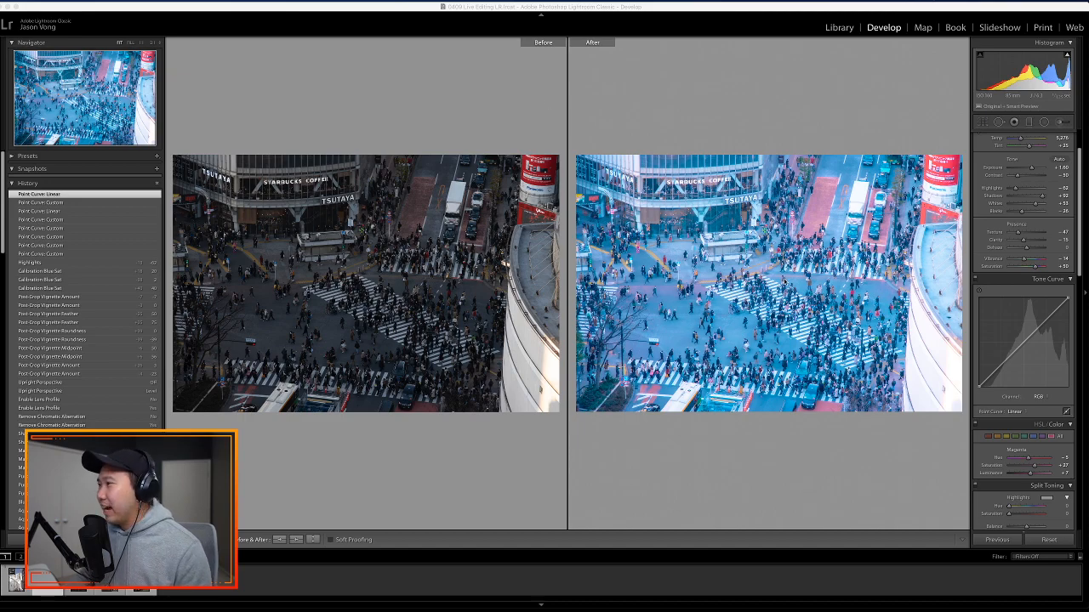
left_click(388, 277)
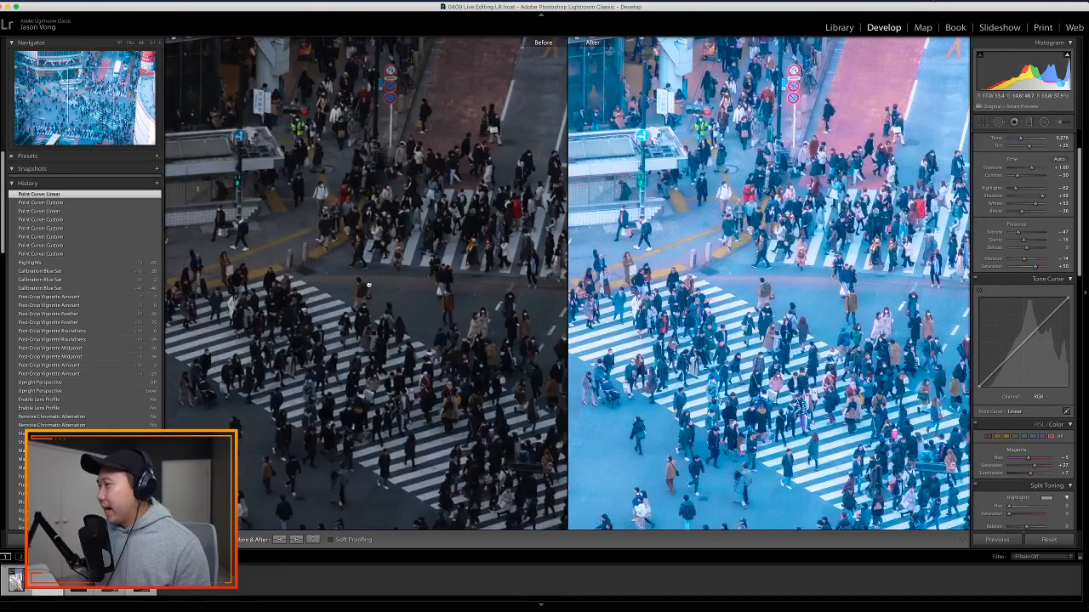
left_click_drag(372, 284, 402, 281)
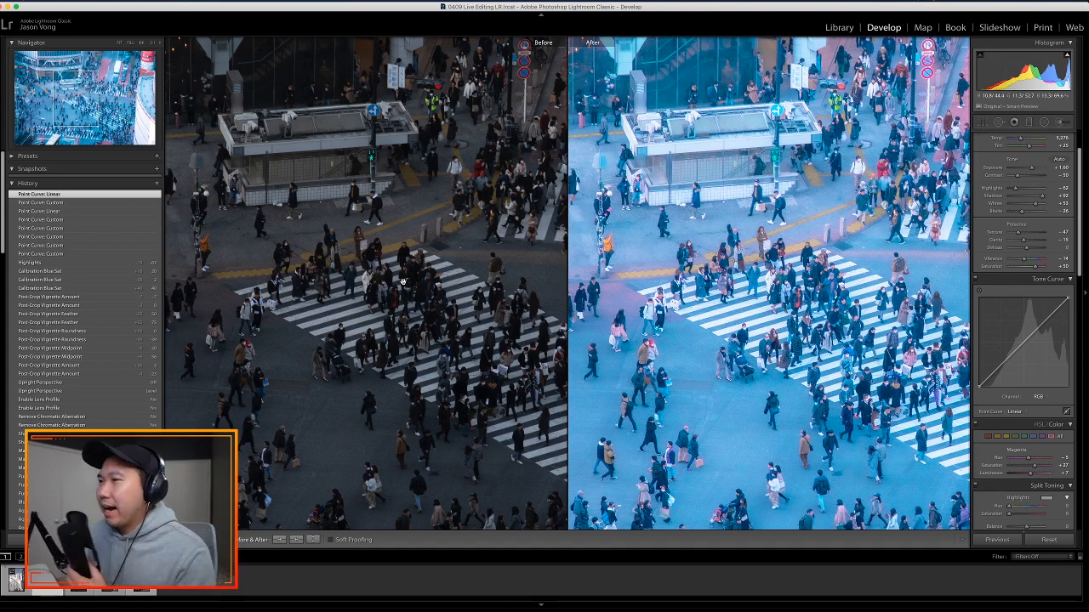
left_click_drag(403, 281, 312, 314)
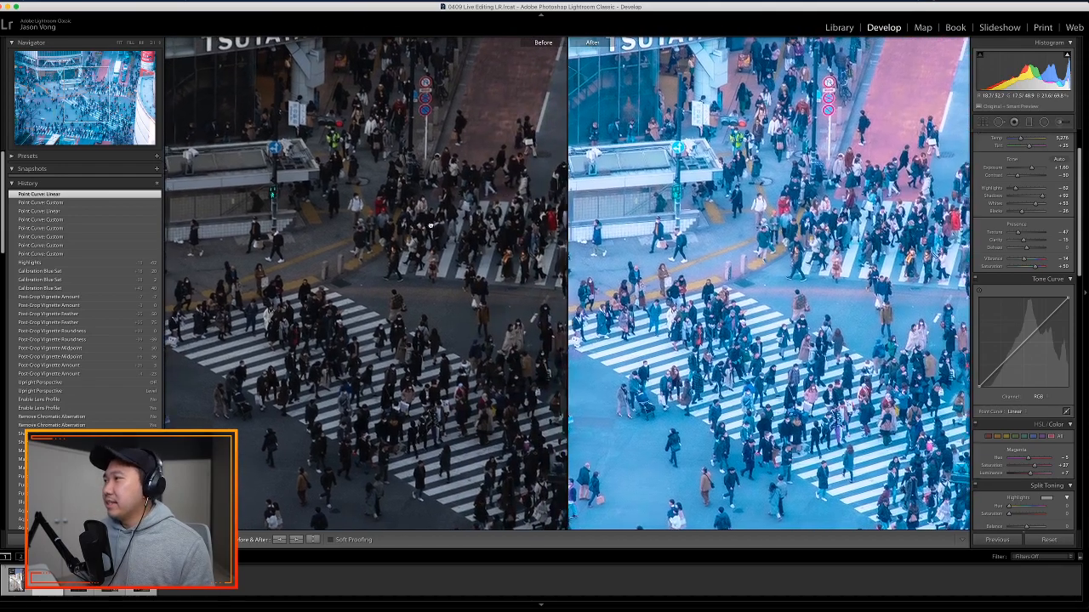
left_click_drag(430, 226, 375, 231)
left_click(389, 239)
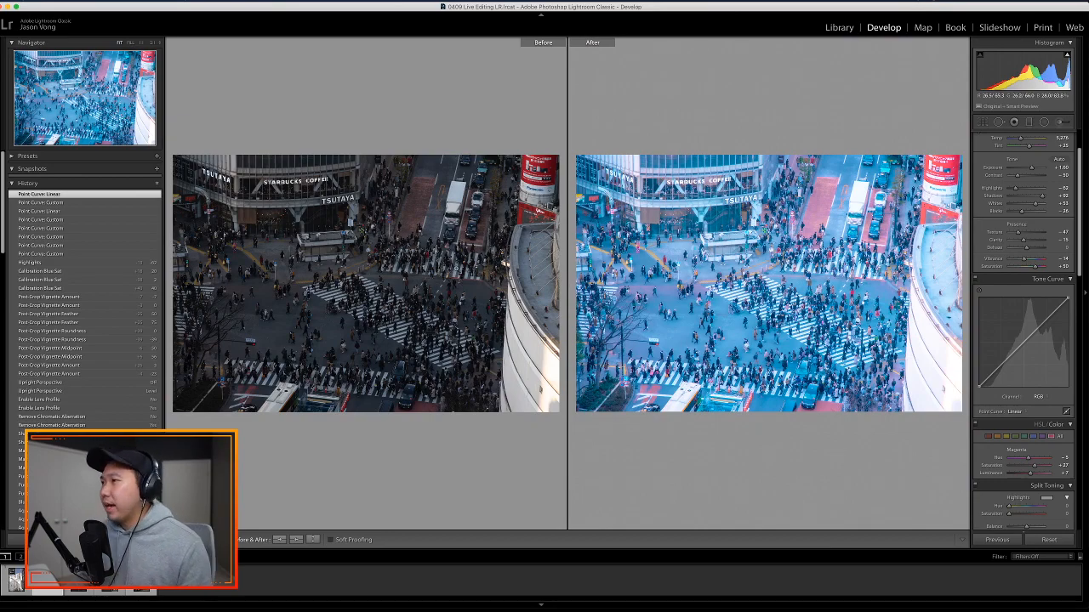
- Examine the crowd, crosswalks and vehicles up close in the before and after versions, and return to the full photo
left_click(438, 263)
left_click_drag(448, 303, 455, 251)
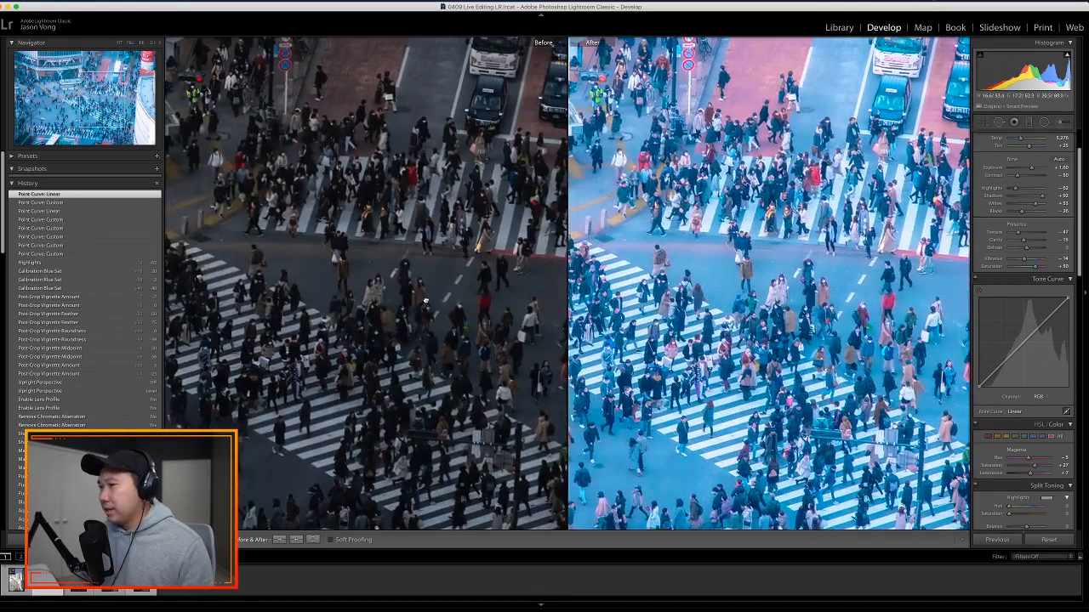
left_click_drag(426, 302, 438, 277)
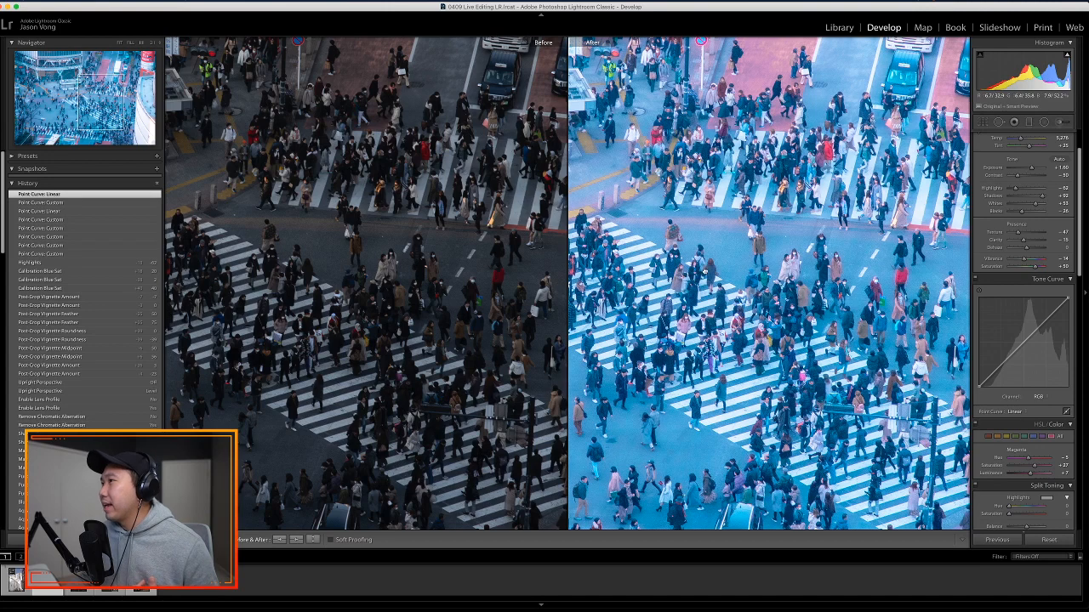
left_click_drag(705, 271, 678, 317)
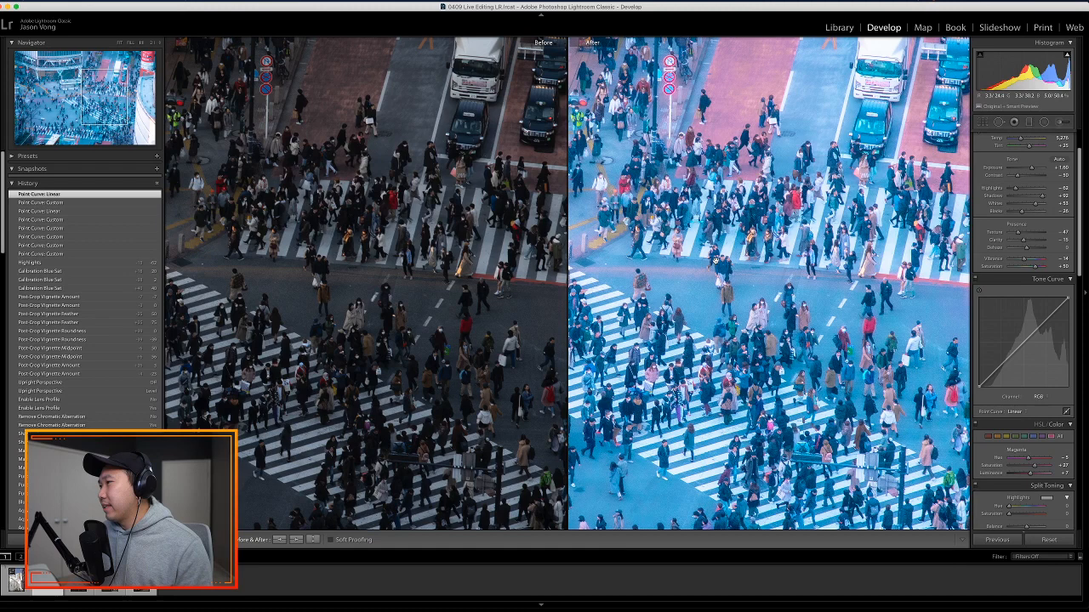
scroll(716, 260, "up", 4)
scroll(717, 271, "down", 2)
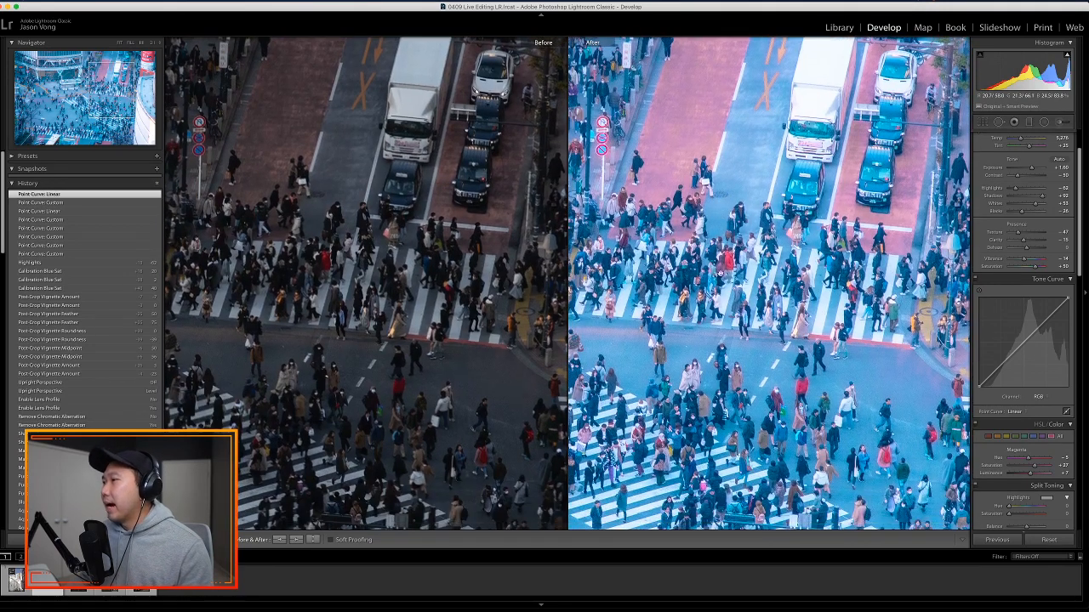
scroll(721, 273, "down", 4)
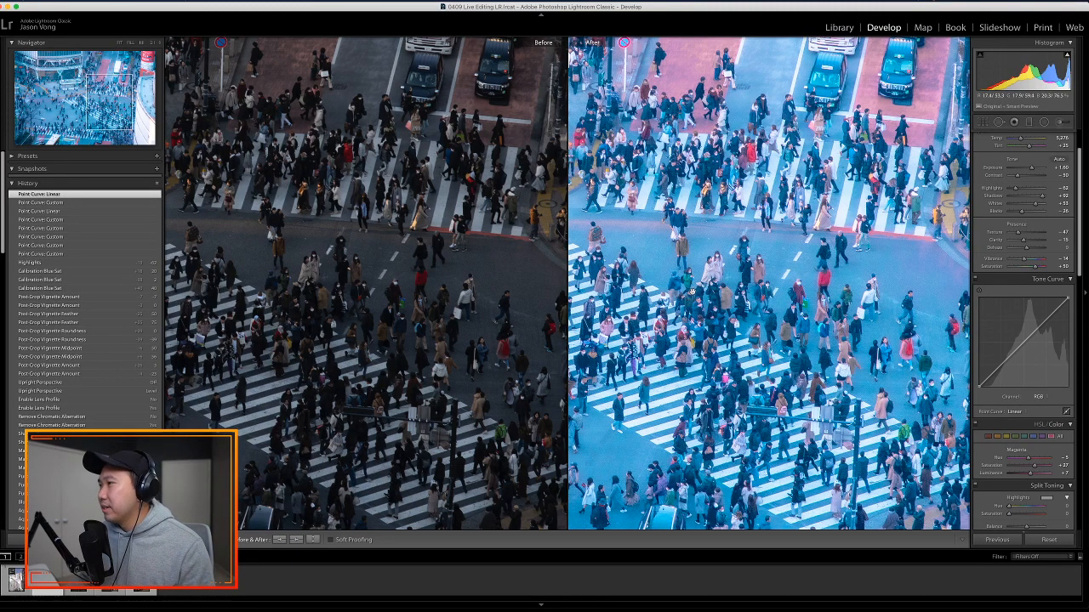
left_click(692, 293)
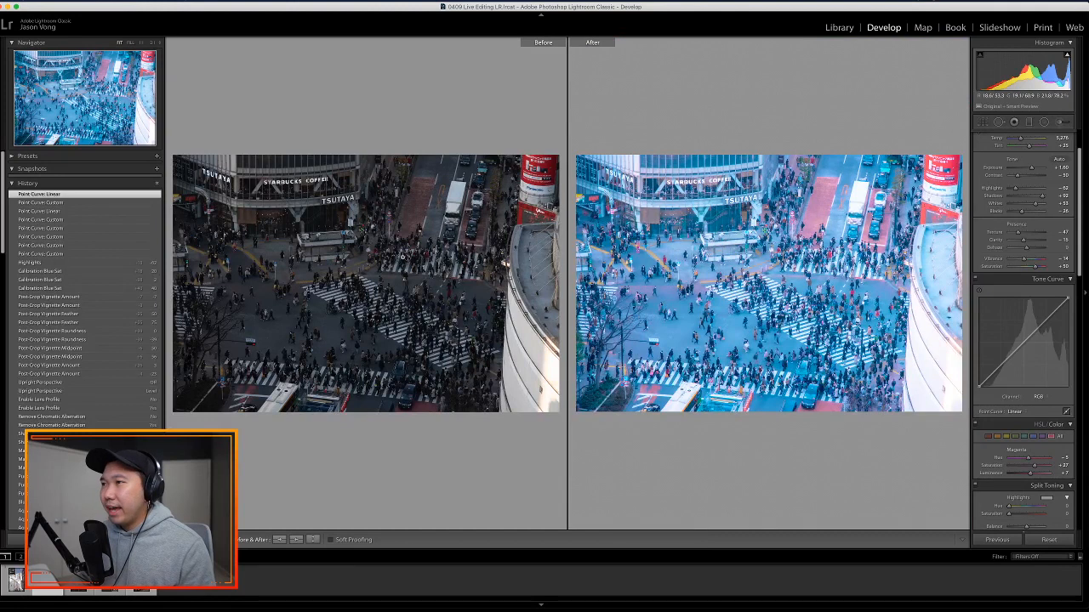